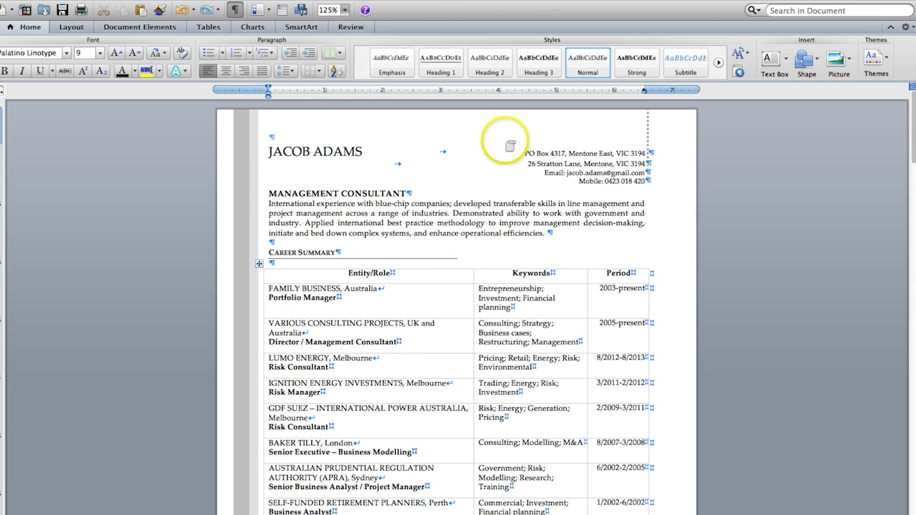
# Step: Set the font size of the contact details and the "MANAGEMENT CONSULTANT" heading to 10
pyautogui.moveTo(520, 153); pyautogui.dragTo(659, 189)
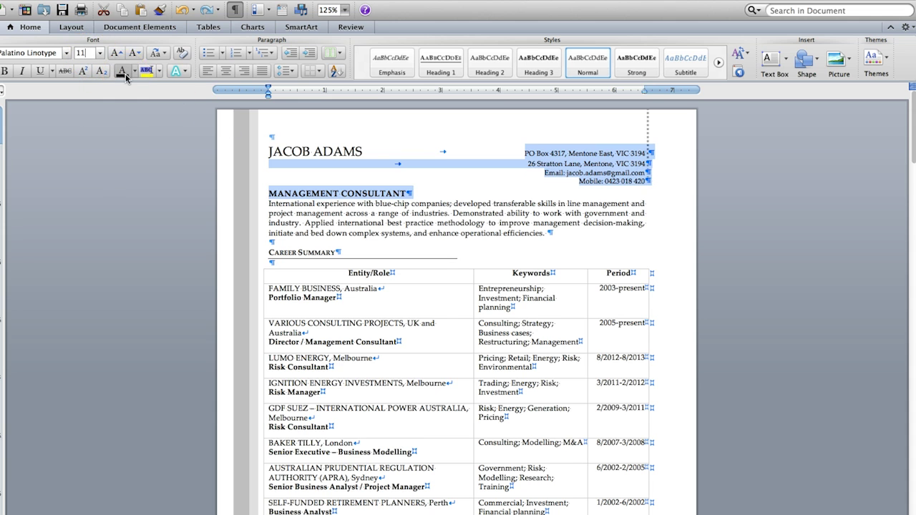
pyautogui.write('11')
pyautogui.press('Return')
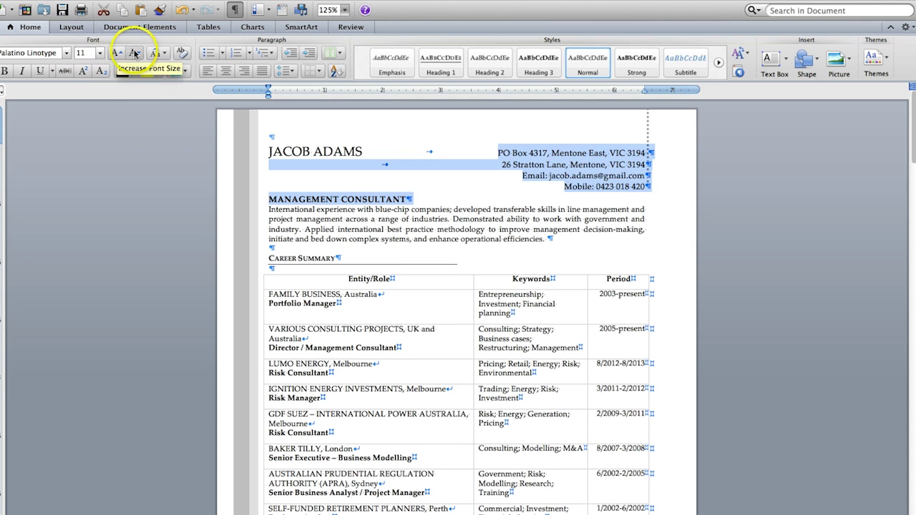
pyautogui.click(133, 53)
pyautogui.click(410, 202)
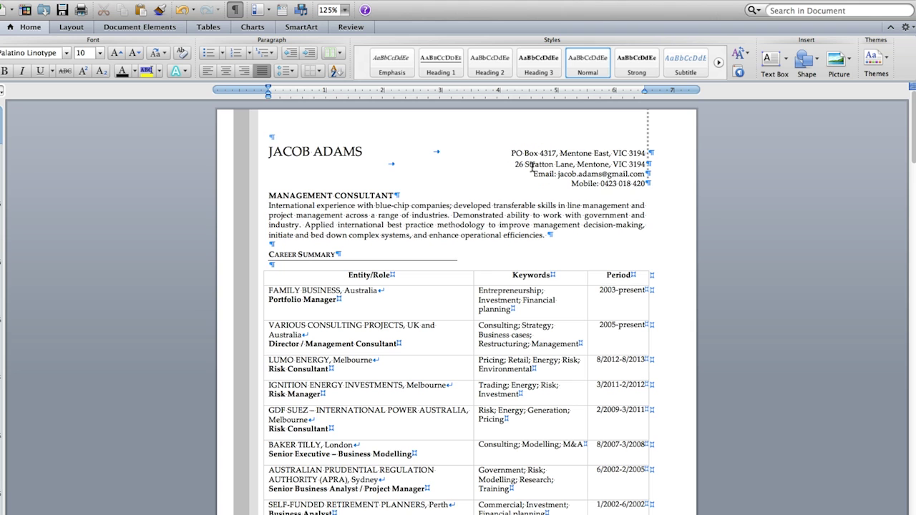
# Step: Examine the page header area, its header and footer options, and the document's page margin settings
pyautogui.click(644, 128)
pyautogui.doubleClick(644, 128)
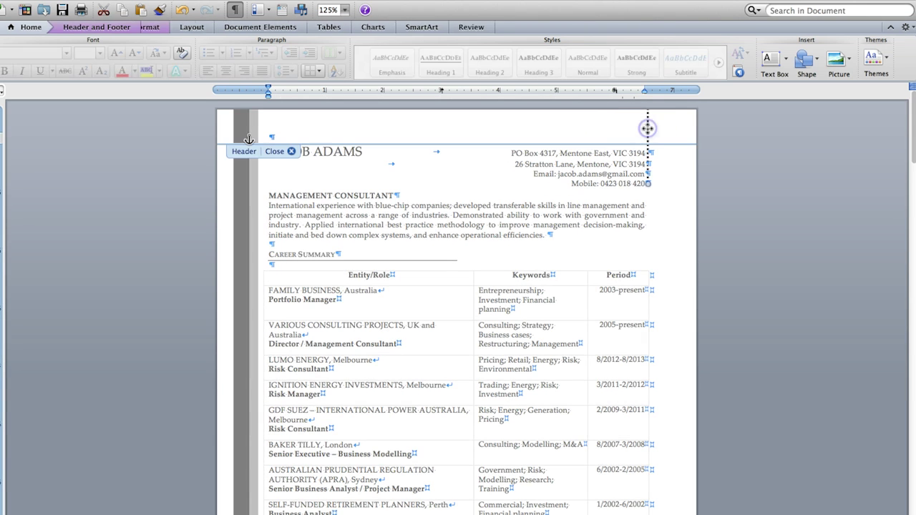
pyautogui.click(292, 151)
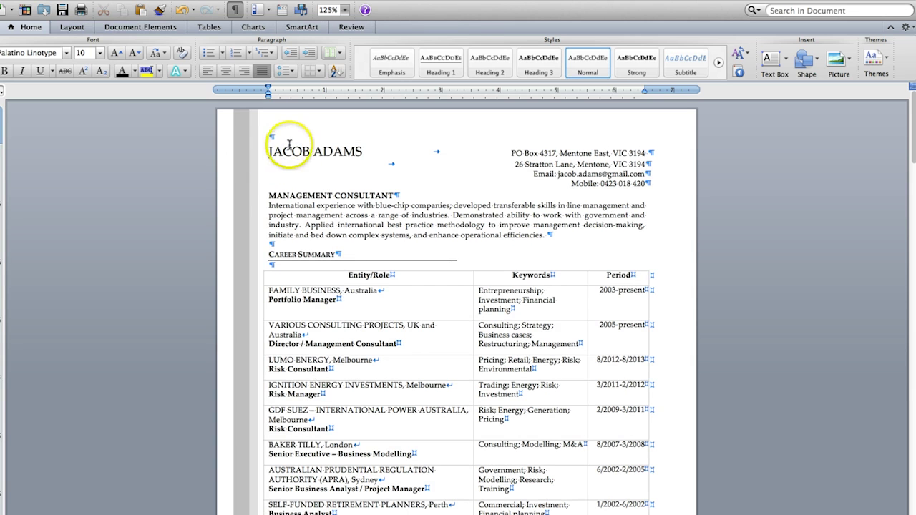
pyautogui.doubleClick(268, 136)
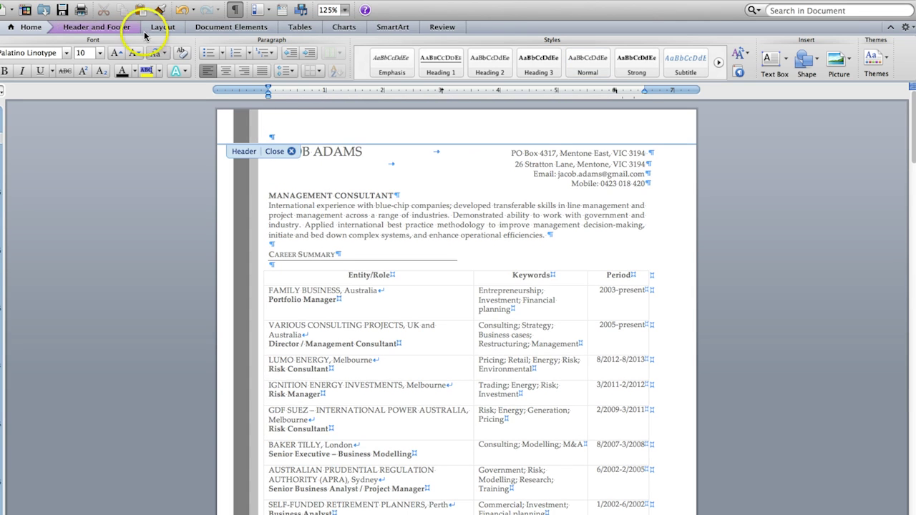
pyautogui.click(115, 26)
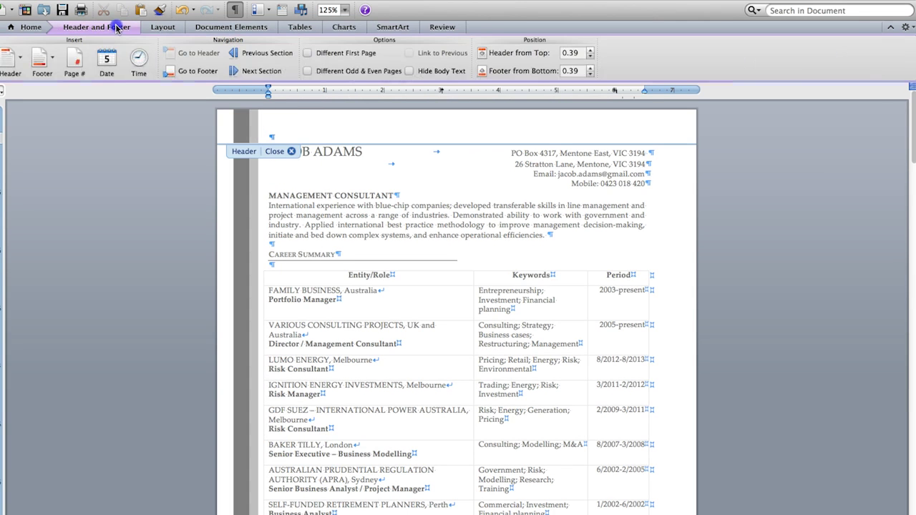
pyautogui.doubleClick(229, 199)
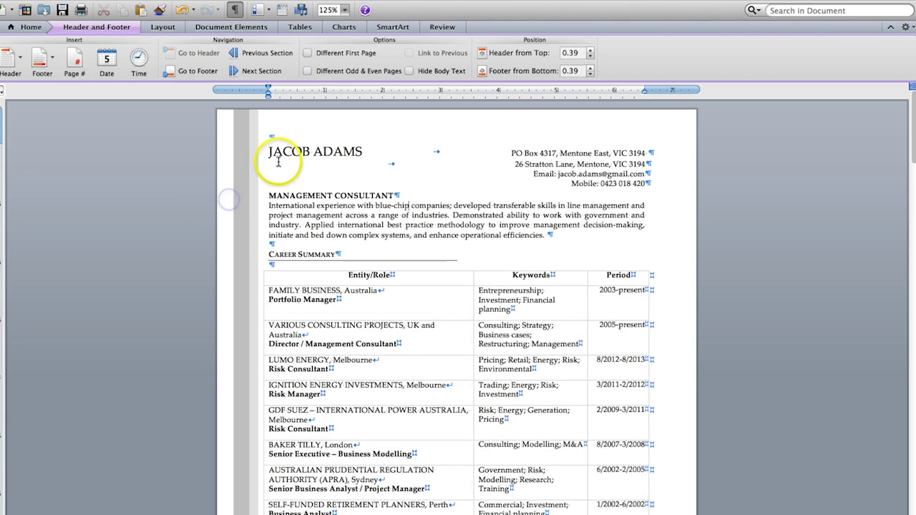
pyautogui.click(72, 27)
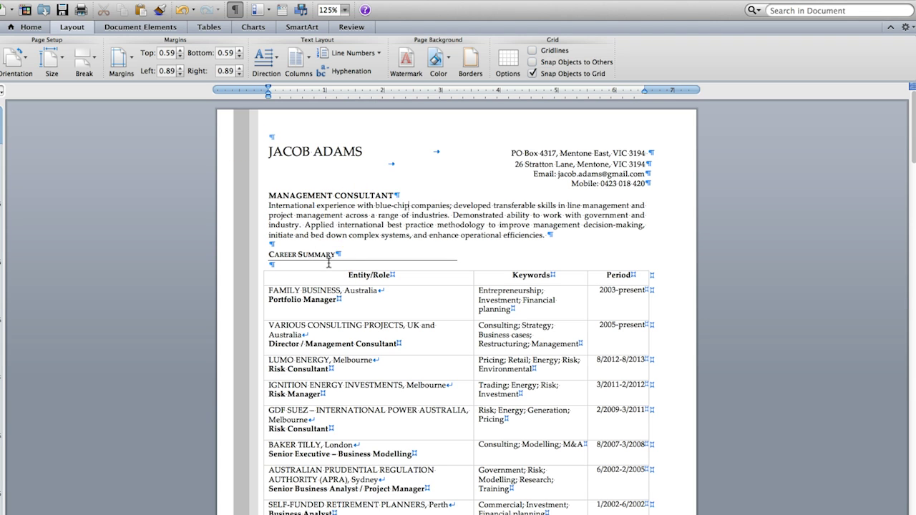
# Step: Review the résumé from the career summary table through the detailed career history to the education and professional membership sections
pyautogui.scroll(-4, 328, 262)
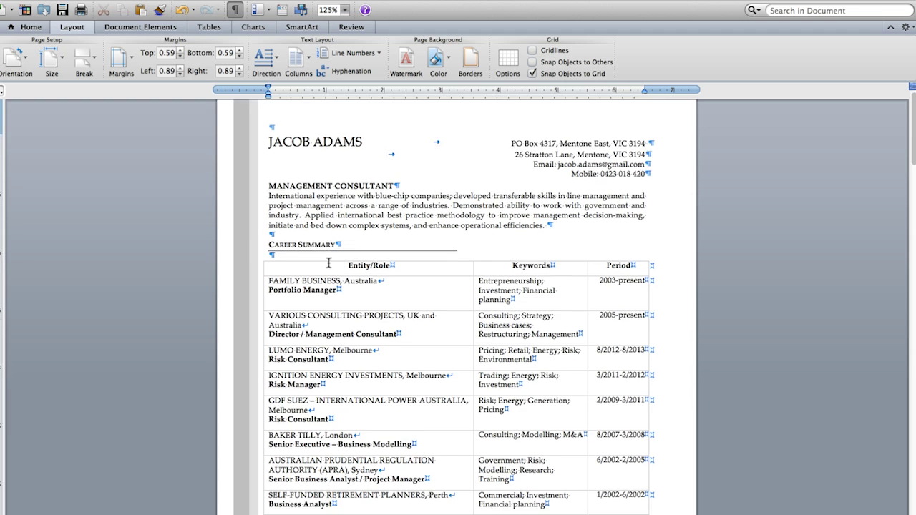
pyautogui.scroll(-4, 328, 263)
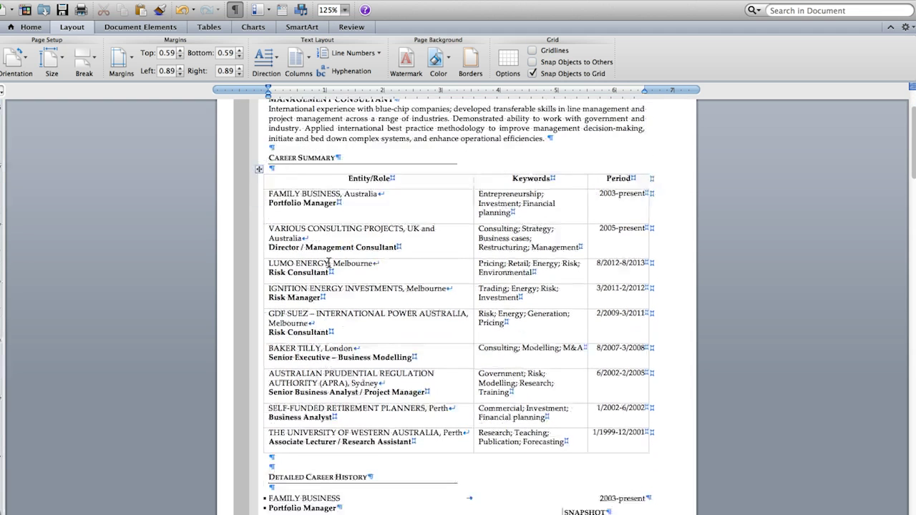
pyautogui.scroll(-3, 328, 262)
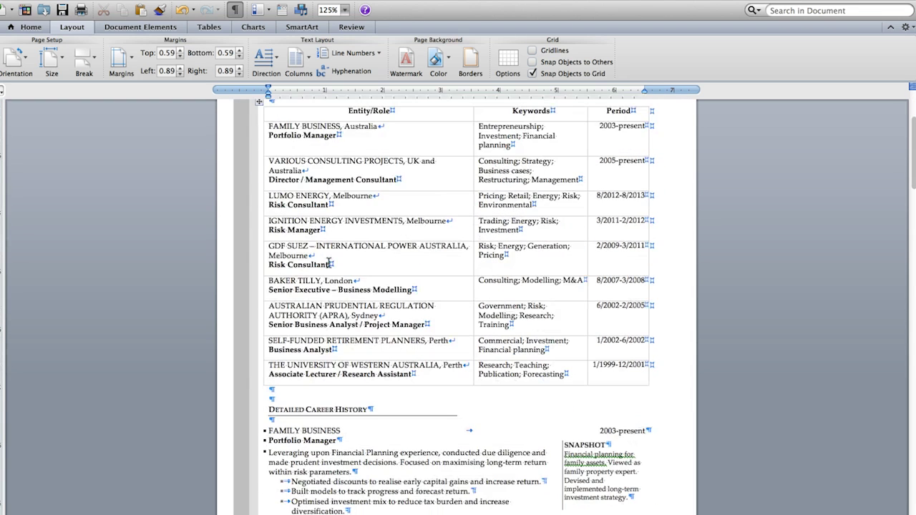
pyautogui.scroll(-5, 328, 262)
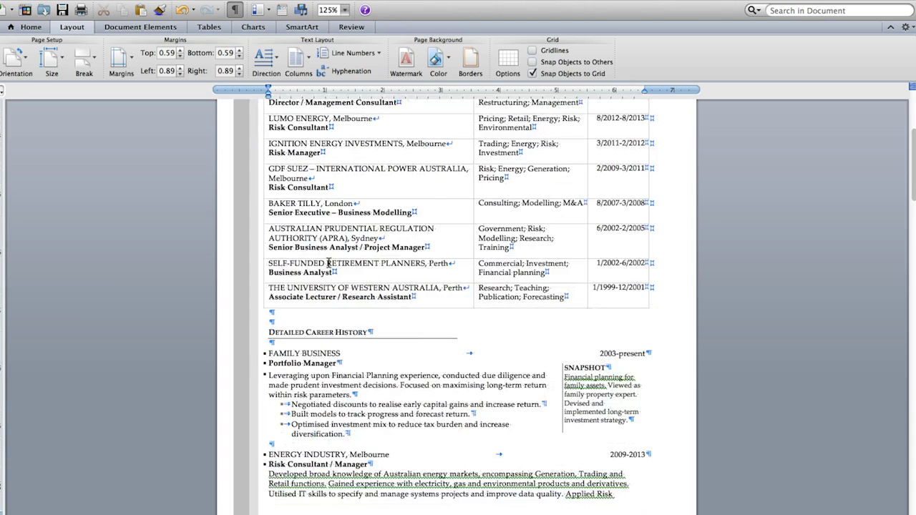
pyautogui.scroll(-20, 328, 262)
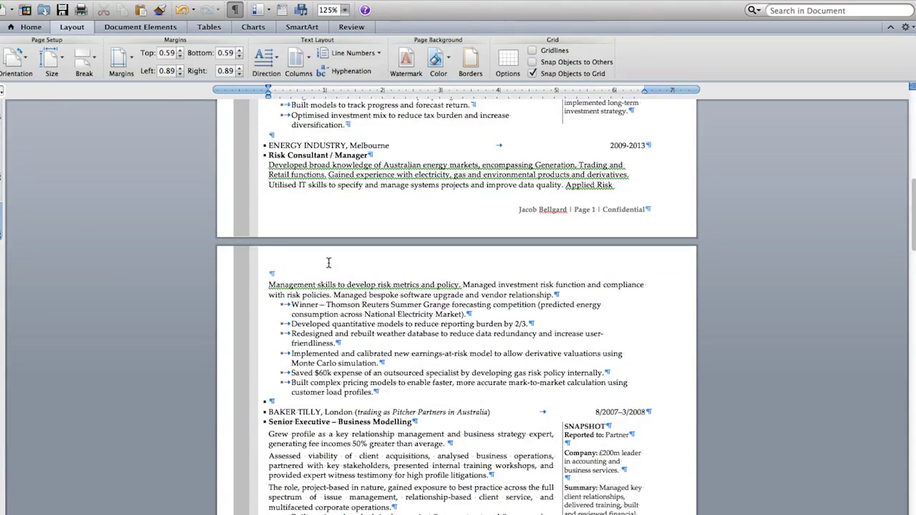
pyautogui.scroll(20, 328, 262)
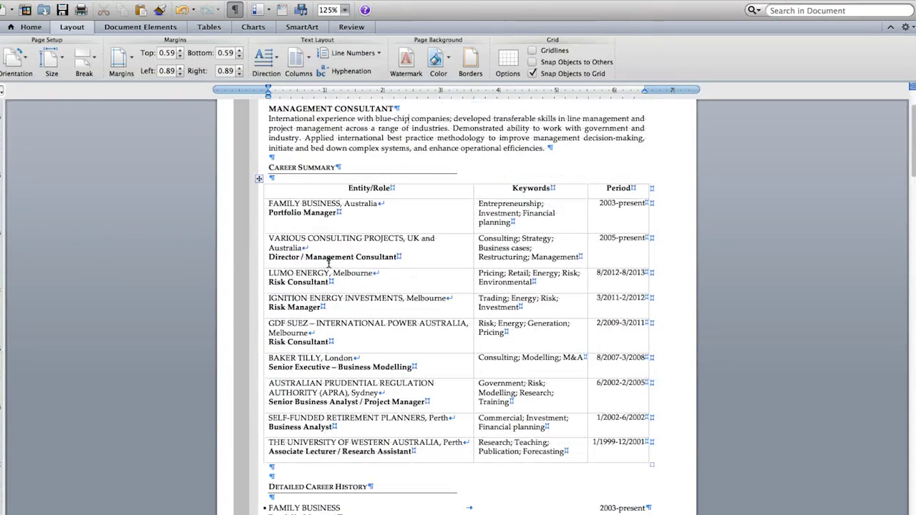
pyautogui.scroll(-20, 328, 263)
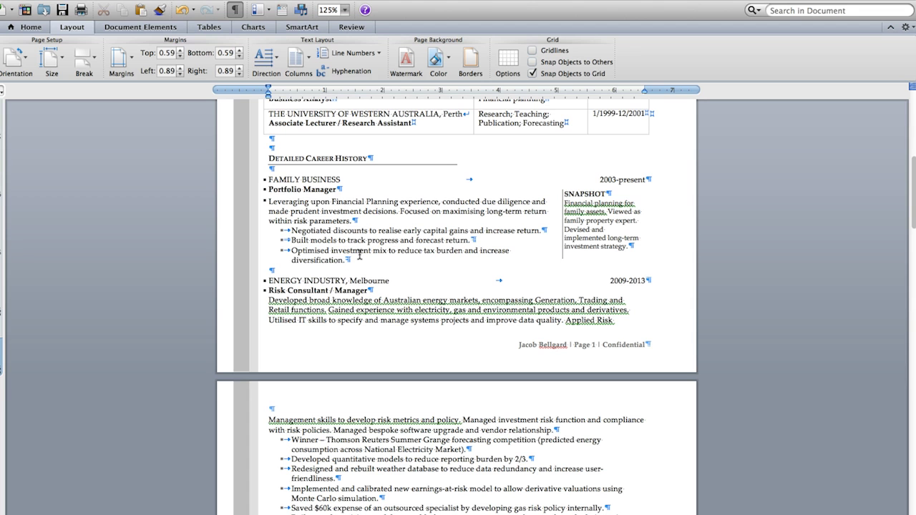
pyautogui.scroll(-10, 359, 255)
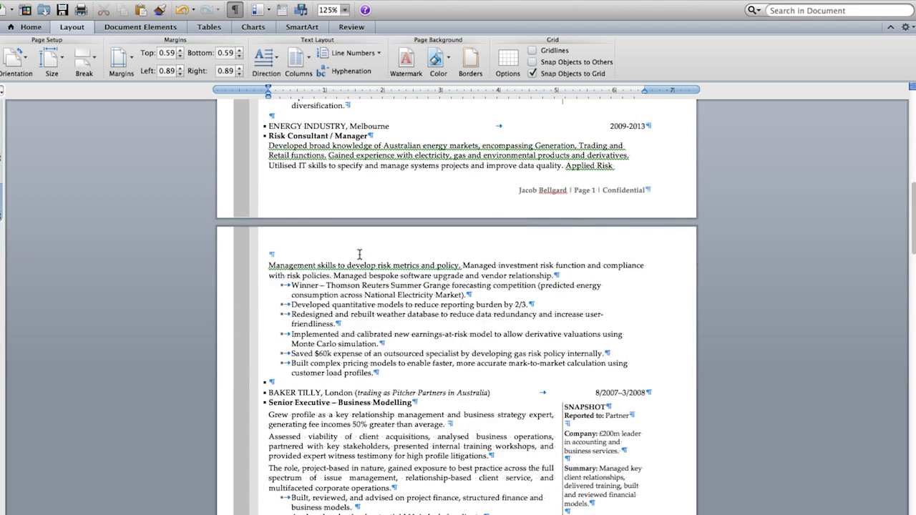
pyautogui.scroll(-4, 359, 255)
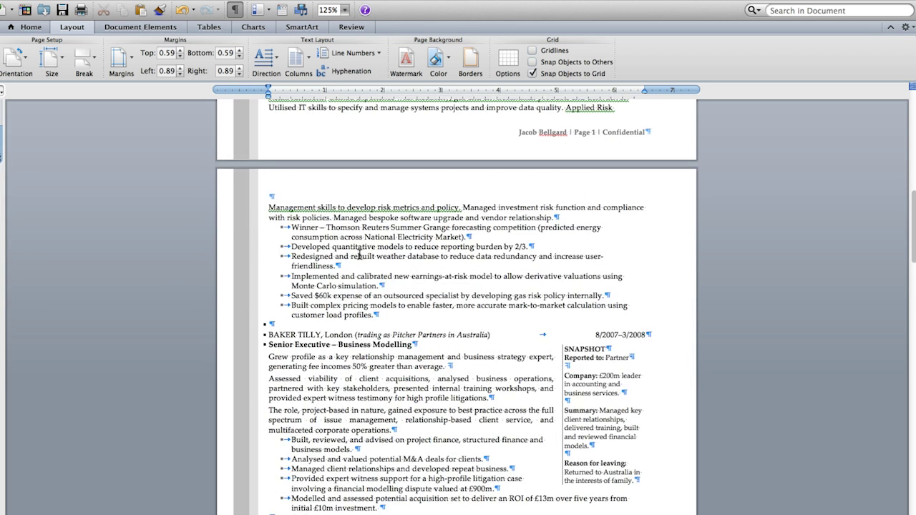
pyautogui.scroll(-5, 359, 254)
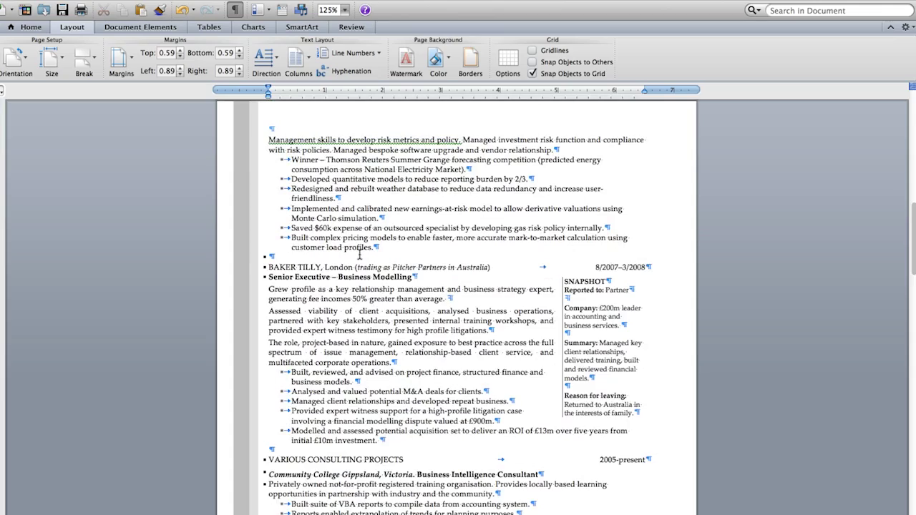
pyautogui.scroll(-5, 359, 255)
pyautogui.scroll(-6, 360, 255)
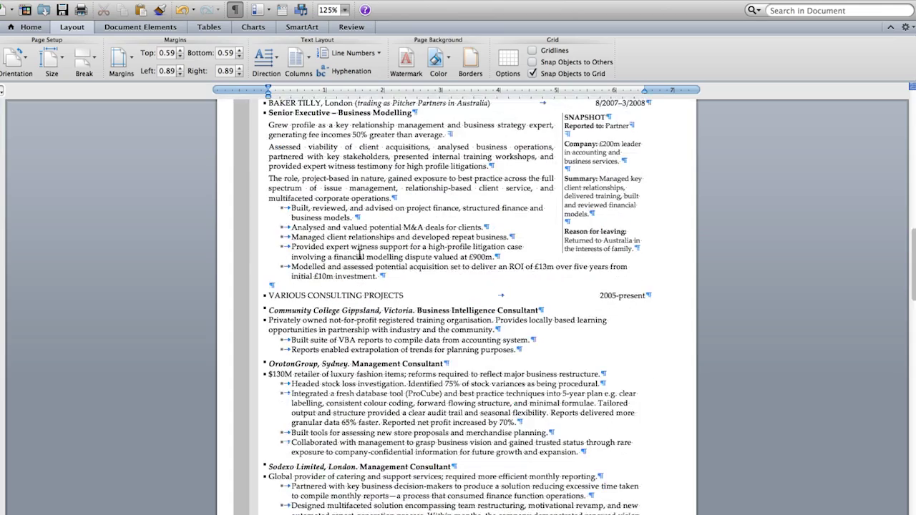
pyautogui.scroll(-20, 359, 255)
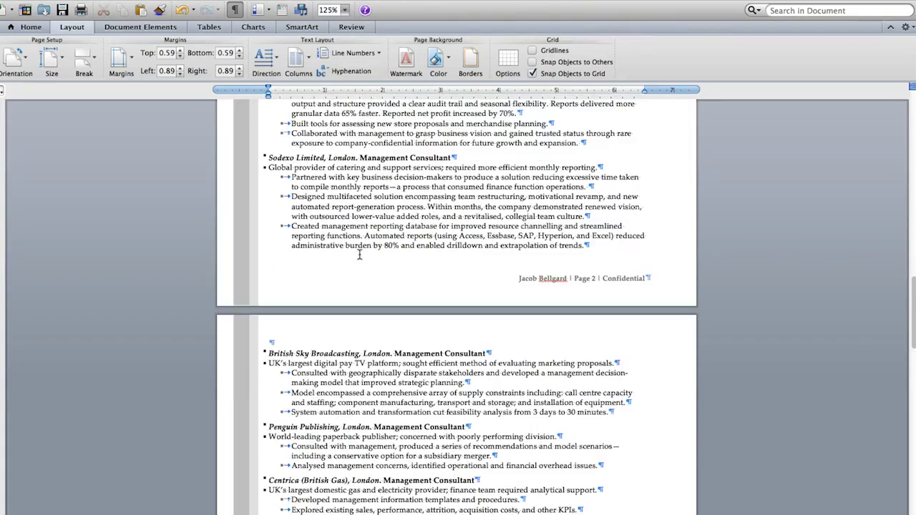
pyautogui.scroll(-20, 359, 255)
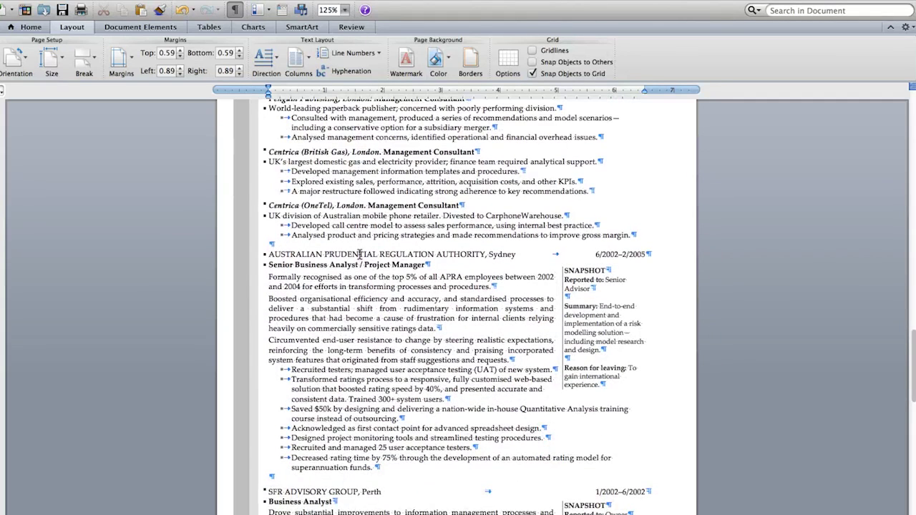
pyautogui.scroll(-5, 359, 255)
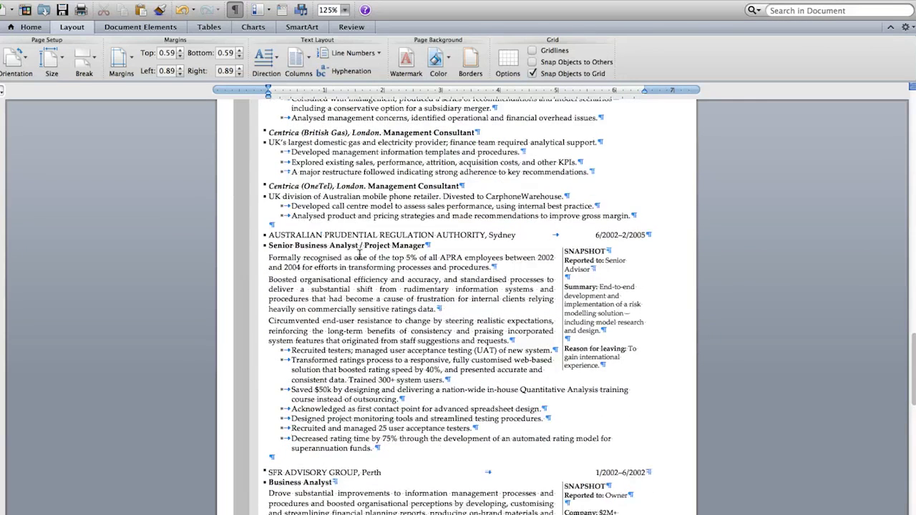
pyautogui.click(367, 462)
pyautogui.scroll(-18, 367, 461)
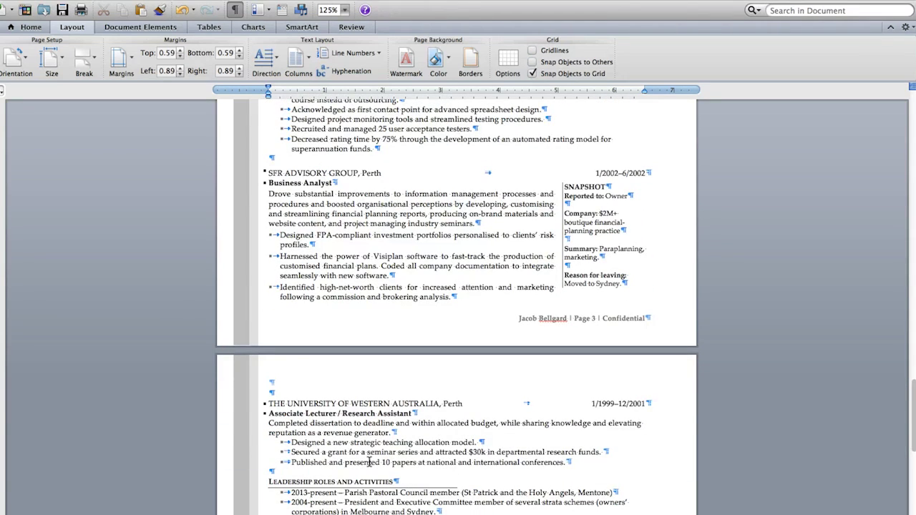
pyautogui.scroll(-9, 369, 461)
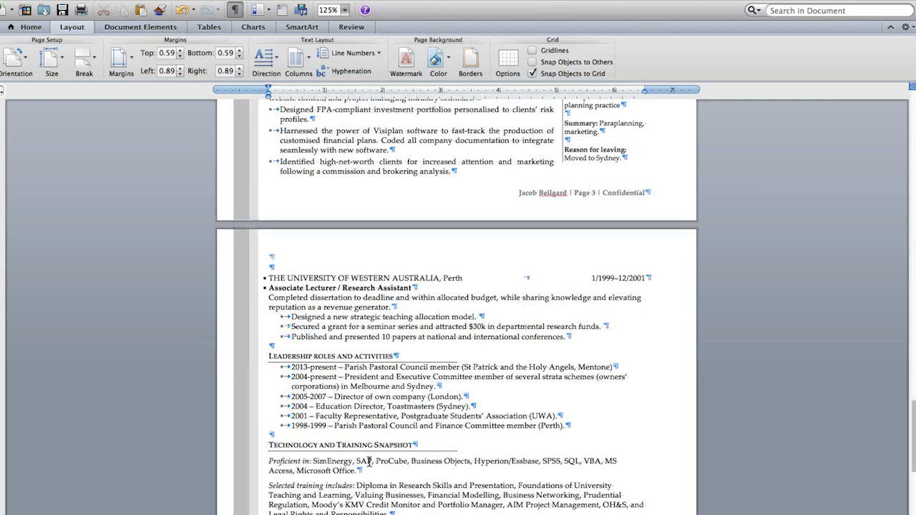
pyautogui.scroll(-9, 369, 461)
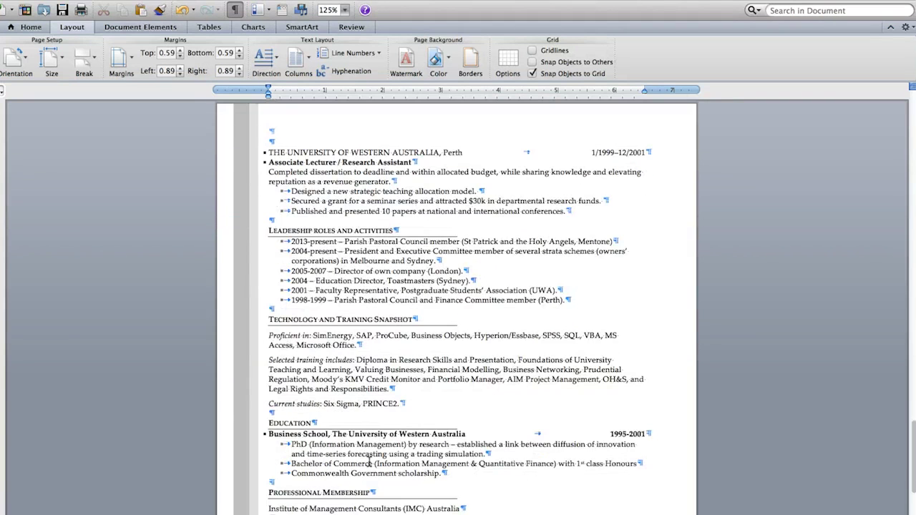
# Step: Move the Education section with its degree and scholarship entries to page 1, directly above Career Summary
pyautogui.moveTo(447, 474); pyautogui.dragTo(333, 463)
pyautogui.moveTo(305, 435); pyautogui.dragTo(272, 423)
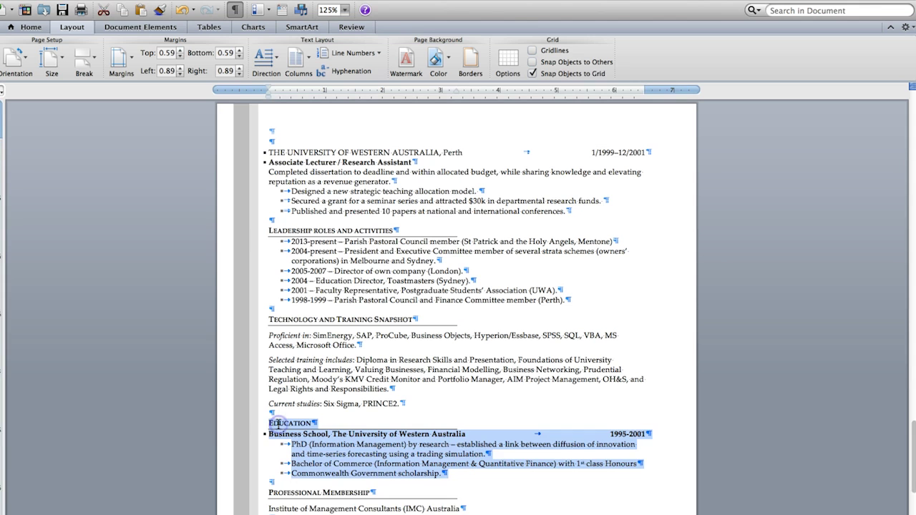
pyautogui.press('Delete')
pyautogui.scroll(12, 279, 424)
pyautogui.scroll(20, 278, 424)
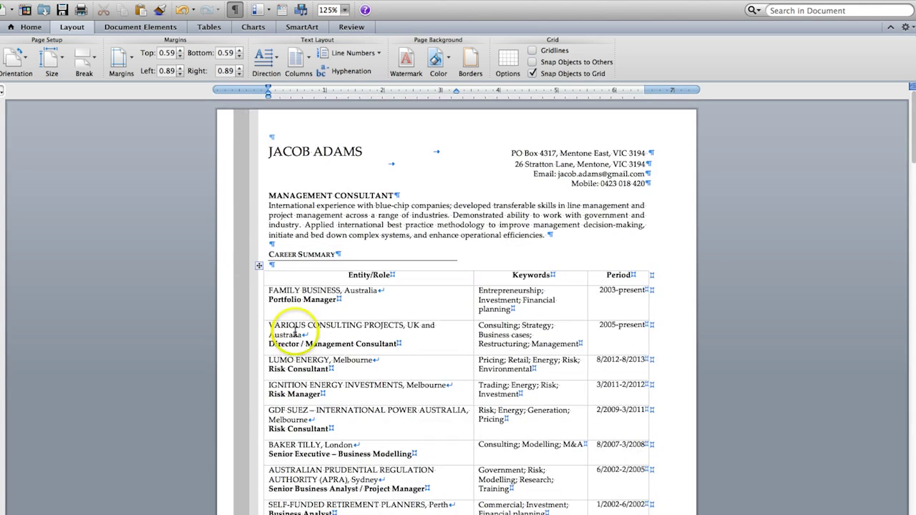
pyautogui.click(272, 243)
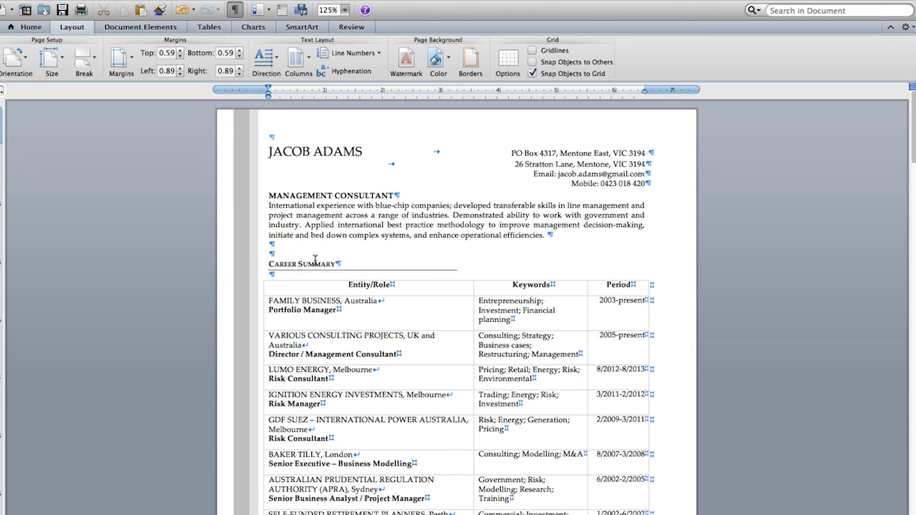
pyautogui.write('Education Business School, The University of Western Australia\t1995-2001 PhD (Information Management) by research – established a link between diffusion of innovation and time-series forecasting using a trading simulation. Bachelor of Commerce (Information Management & Quantitative Finance) with 1st class Honours Commonwealth Government scholarship.')
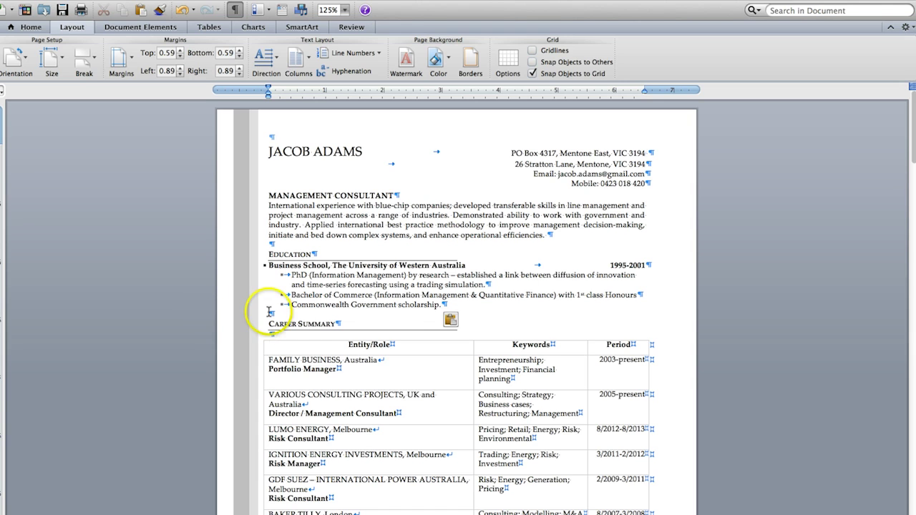
# Step: Move the Career Summary heading and its table to the end of the document, beneath a "REMOVED:" label
pyautogui.moveTo(272, 313); pyautogui.dragTo(379, 501)
pyautogui.scroll(-5, 382, 504)
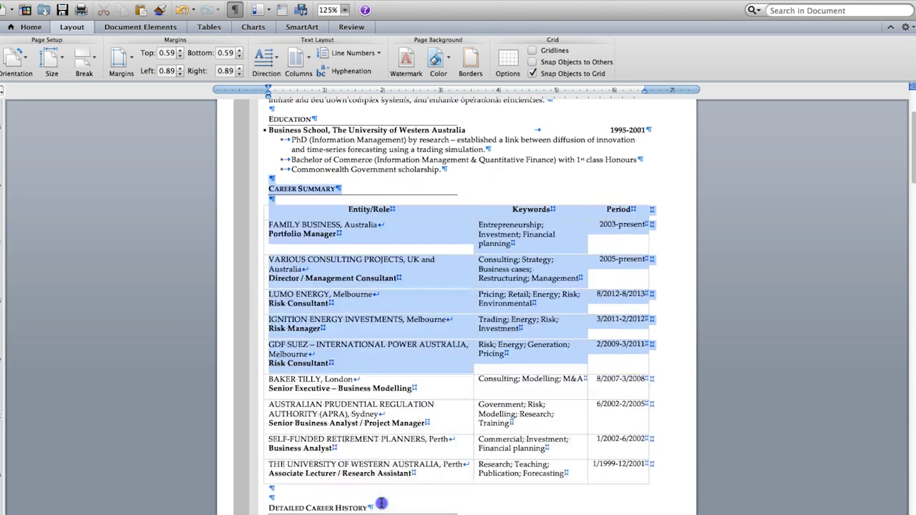
pyautogui.keyDown('shift'); pyautogui.click(275, 497); pyautogui.keyUp('shift')
pyautogui.press('BackSpace')
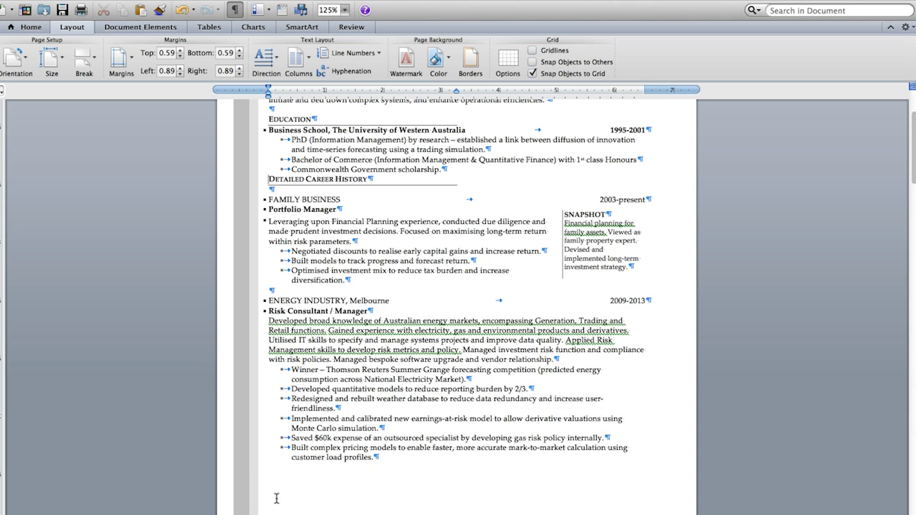
pyautogui.scroll(-15, 352, 510)
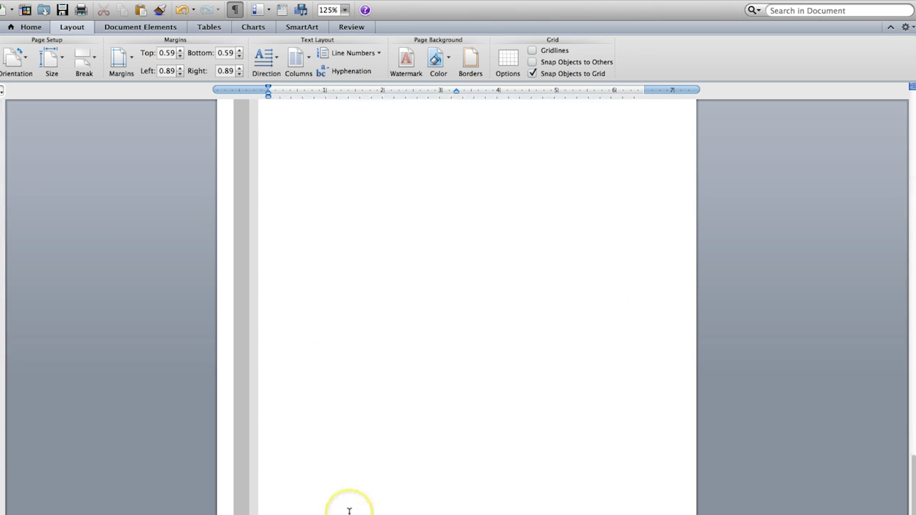
pyautogui.scroll(3, 332, 342)
pyautogui.click(284, 307)
pyautogui.press('Return')
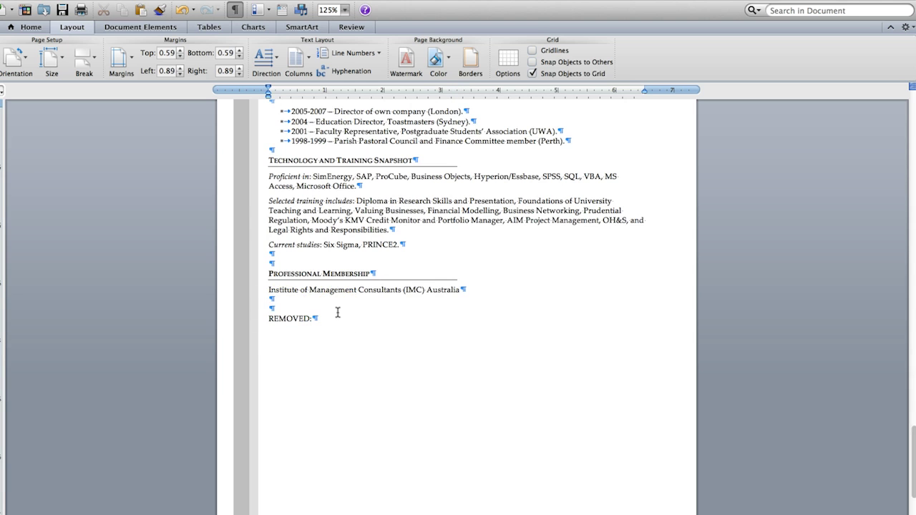
pyautogui.press('super+v')
pyautogui.scroll(-2, 340, 304)
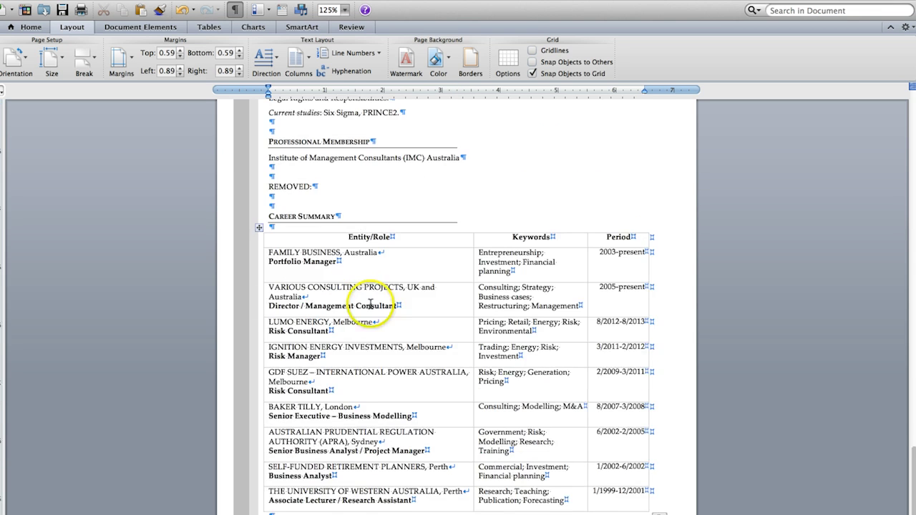
# Step: Move the Family Business portfolio manager entry from Detailed Career History to the end of the document, beneath the removed career summary table
pyautogui.scroll(15, 351, 294)
pyautogui.scroll(20, 352, 290)
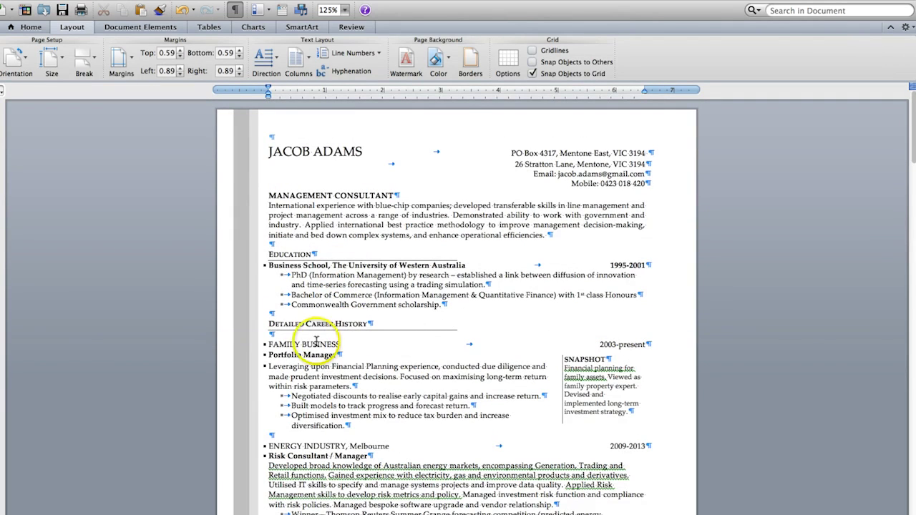
pyautogui.moveTo(267, 344); pyautogui.dragTo(401, 429)
pyautogui.press('super+c')
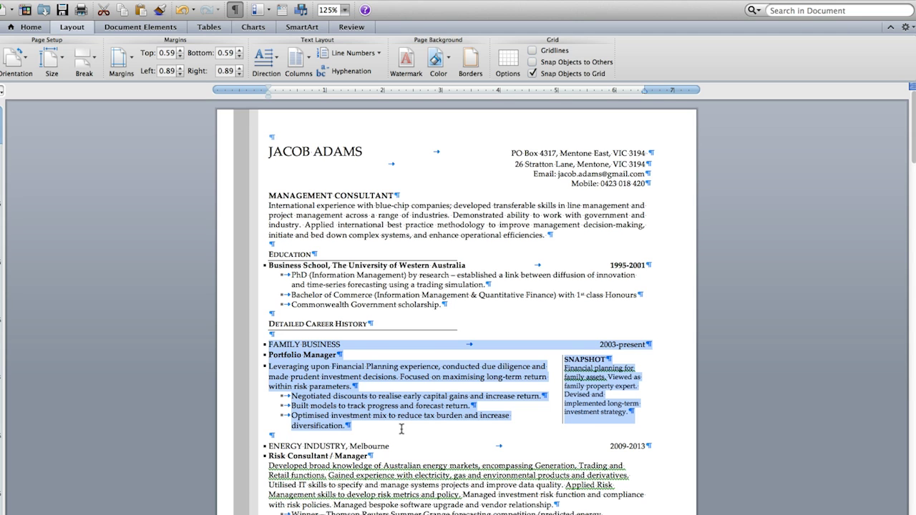
pyautogui.click(401, 428)
pyautogui.scroll(-10, 424, 431)
pyautogui.scroll(-15, 423, 431)
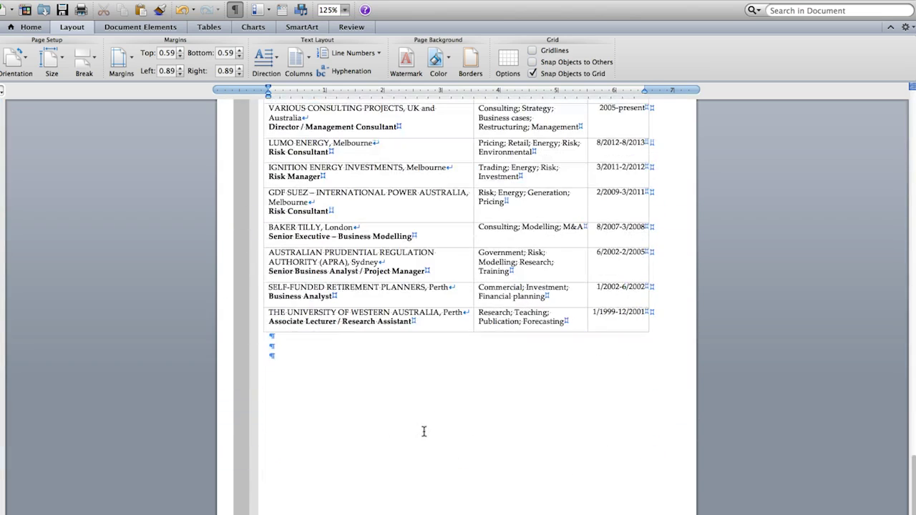
pyautogui.click(286, 371)
pyautogui.press('super+v')
# Step: Replace the "MANAGEMENT CONSULTANT" title on page 1 with a copy of the Education heading
pyautogui.scroll(5, 332, 371)
pyautogui.scroll(8, 332, 370)
pyautogui.scroll(10, 332, 371)
pyautogui.scroll(10, 332, 370)
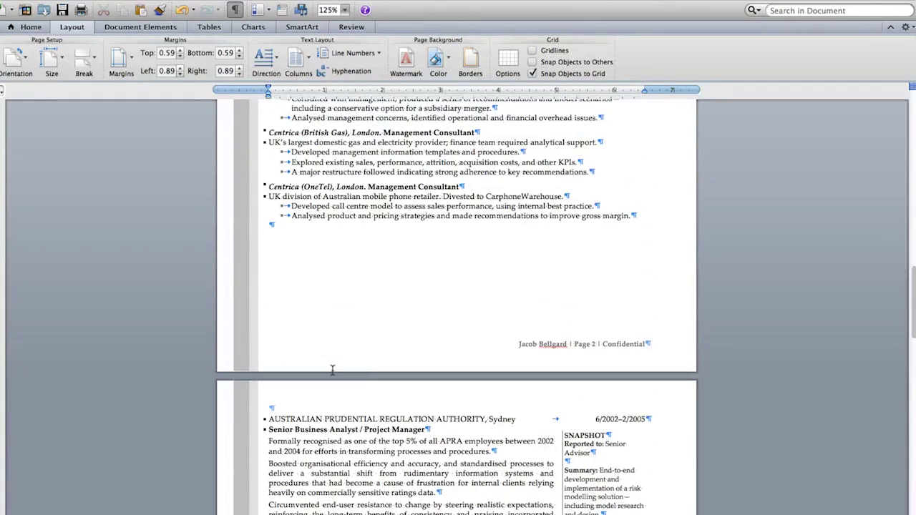
pyautogui.click(337, 342)
pyautogui.scroll(10, 342, 343)
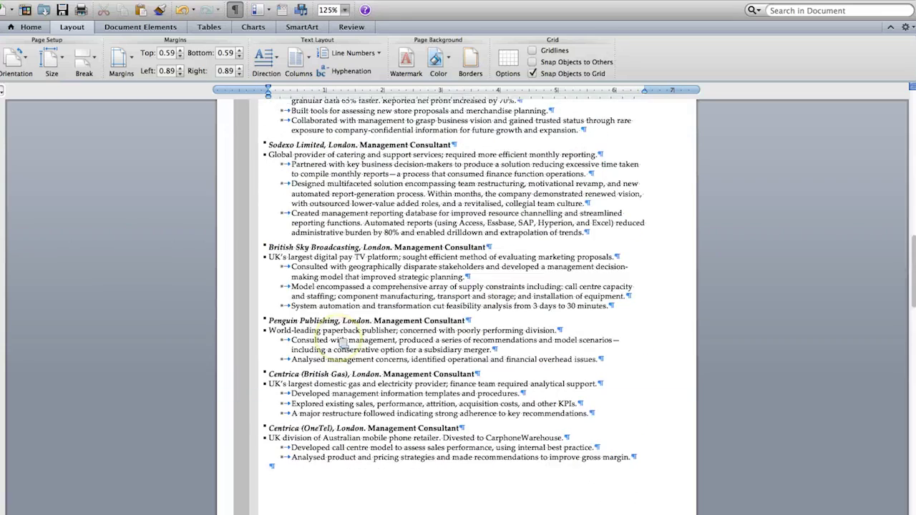
pyautogui.scroll(15, 341, 343)
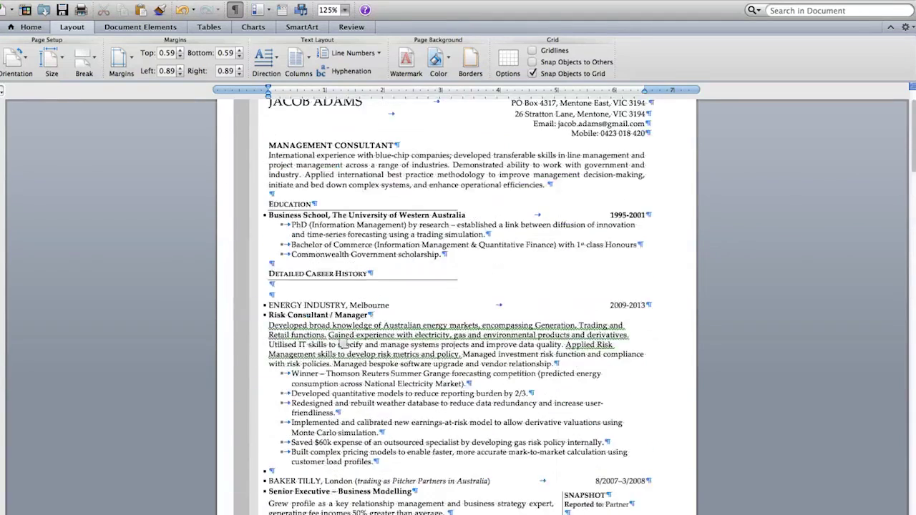
pyautogui.click(329, 213)
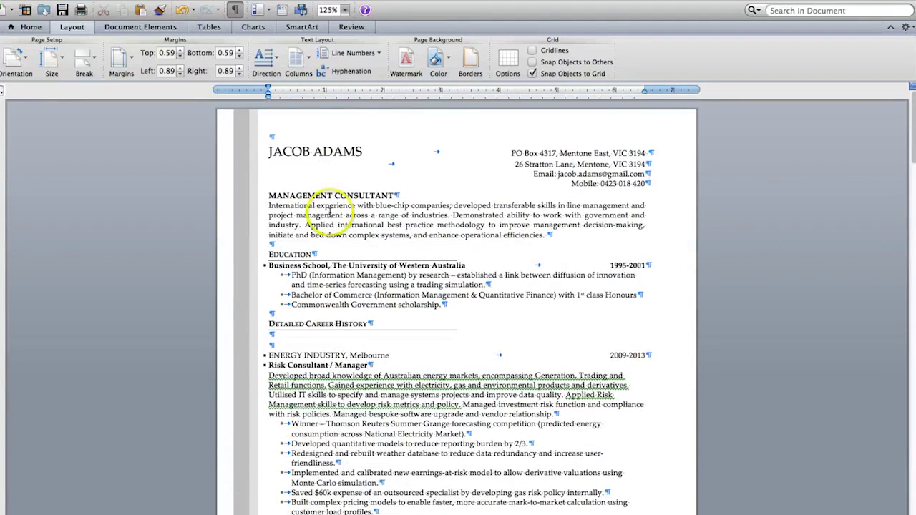
pyautogui.click(257, 255)
pyautogui.press('super+c')
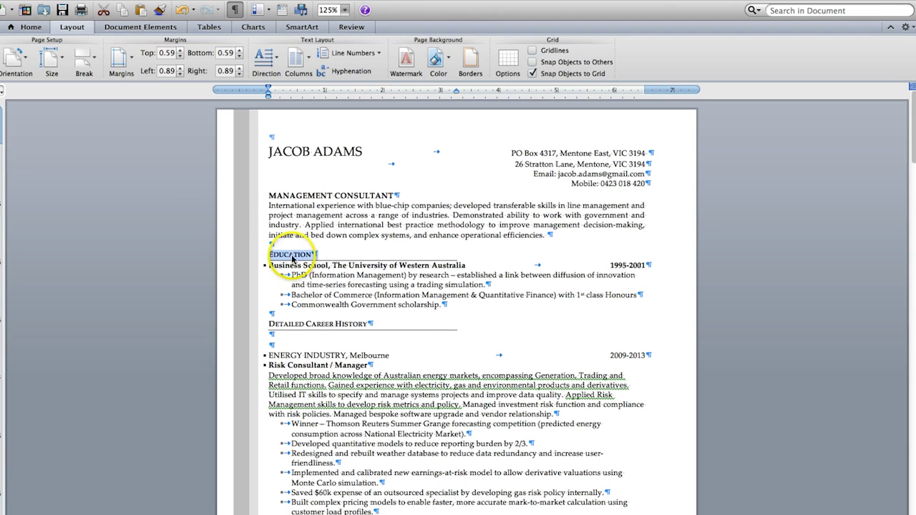
pyautogui.moveTo(269, 195); pyautogui.dragTo(399, 196)
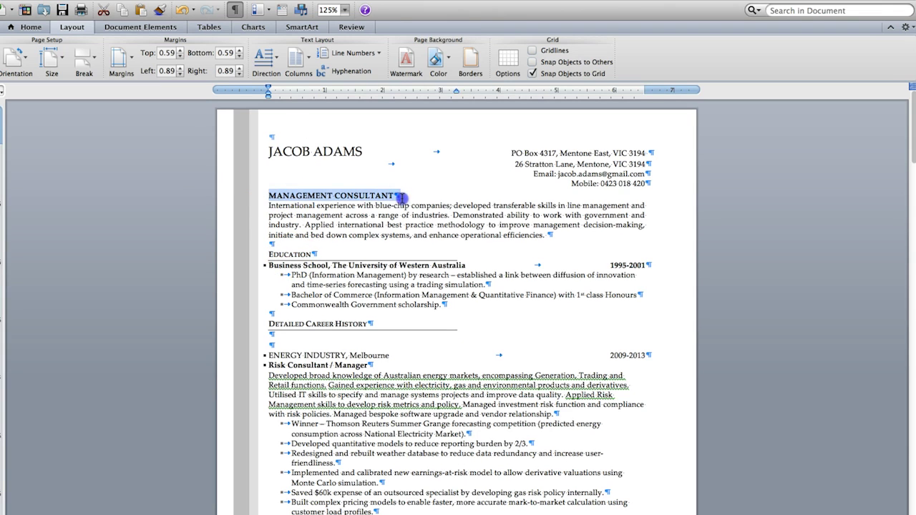
pyautogui.press('super+v')
pyautogui.click(453, 187)
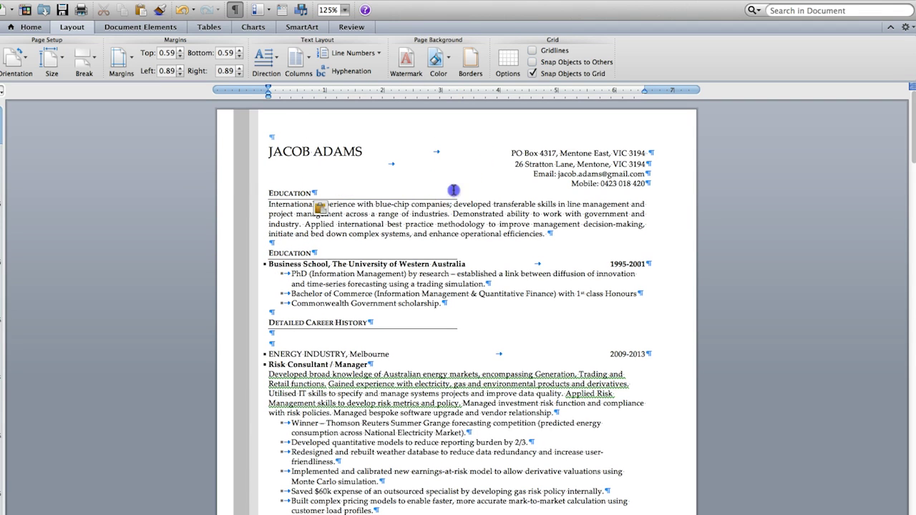
# Step: Extend the copied heading's underline to the right text margin and rename the heading "Summary"
pyautogui.moveTo(456, 90); pyautogui.dragTo(645, 91)
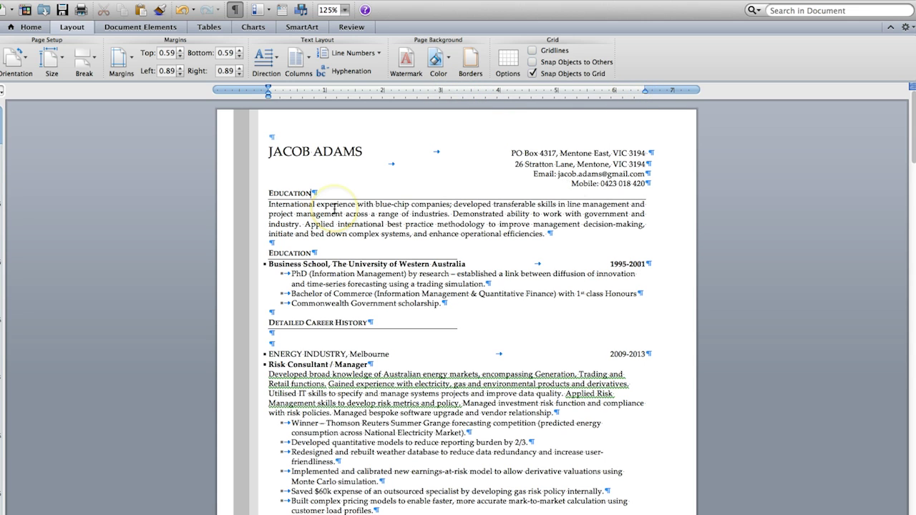
pyautogui.tripleClick(269, 192)
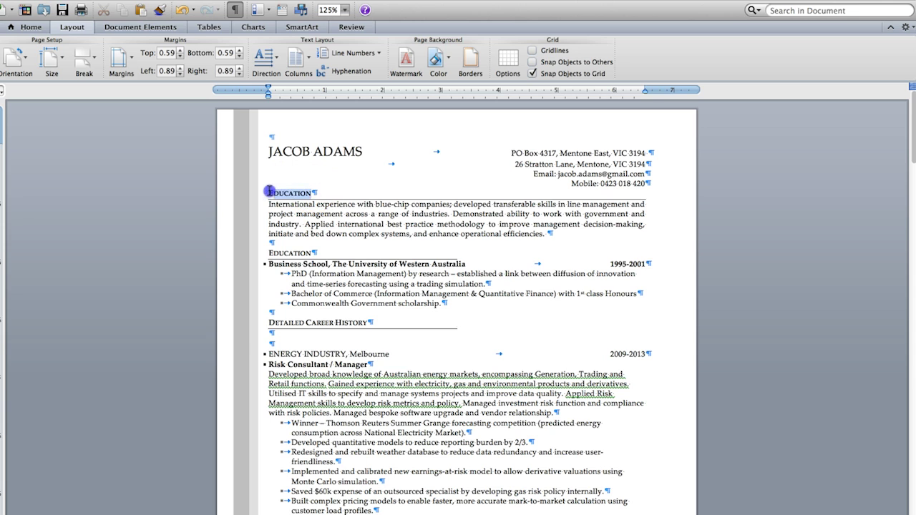
pyautogui.write('SUMMARY')
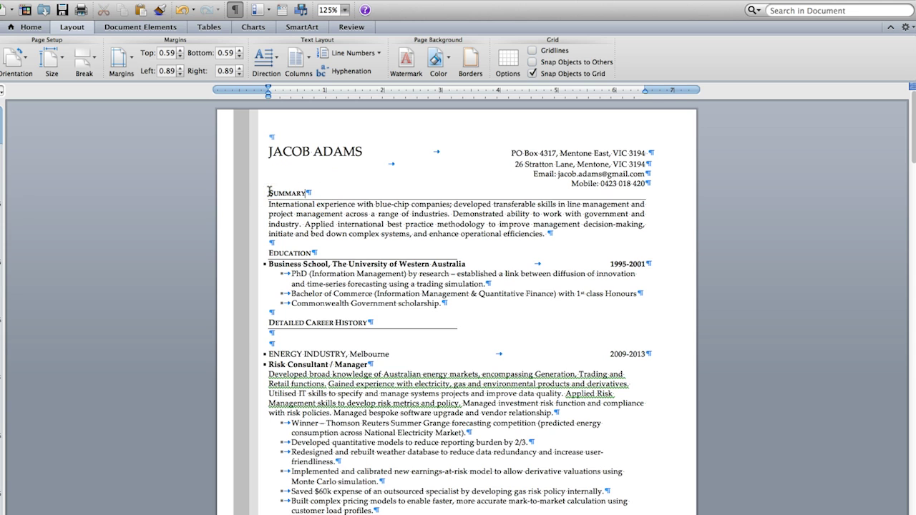
# Step: In the summary's first sentence, change "experience" to "manager" and shorten "line management and project management" to "line and project management"
pyautogui.doubleClick(349, 205)
pyautogui.write('manag')
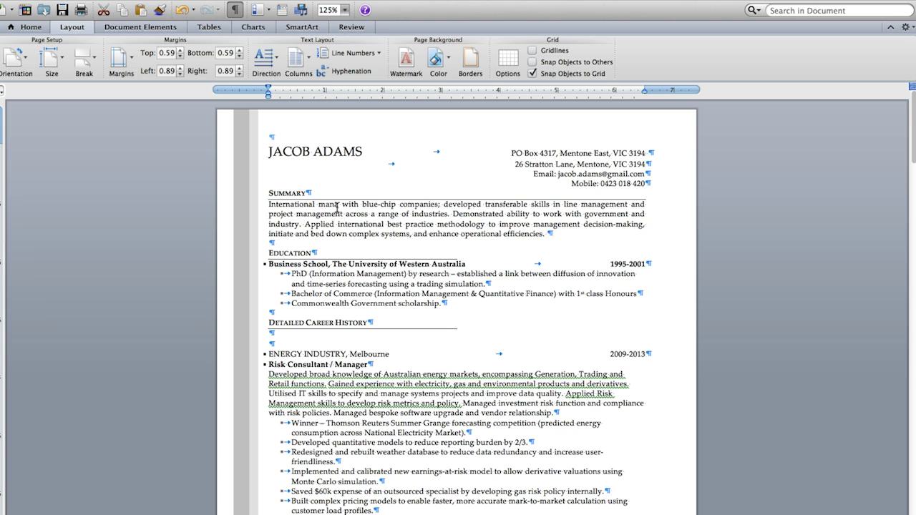
pyautogui.write('er')
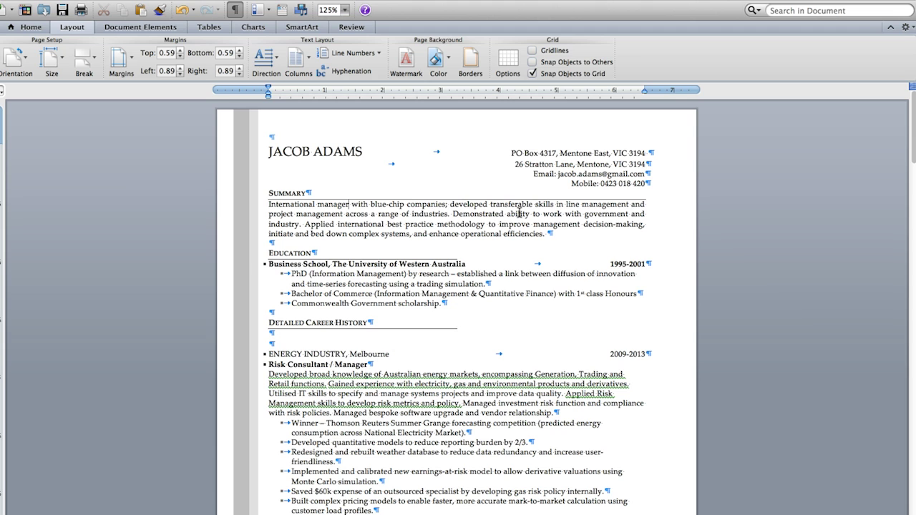
pyautogui.doubleClick(602, 204)
pyautogui.press('BackSpace')
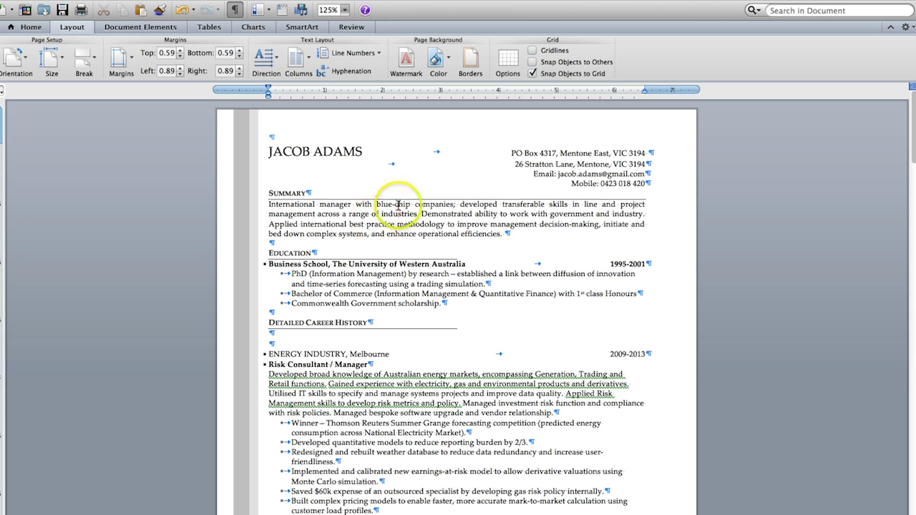
# Step: Replace "a range of" before "industries" in the summary with the placeholder "X and Y" and highlight it in yellow
pyautogui.moveTo(380, 214); pyautogui.dragTo(342, 214)
pyautogui.write('X and Y')
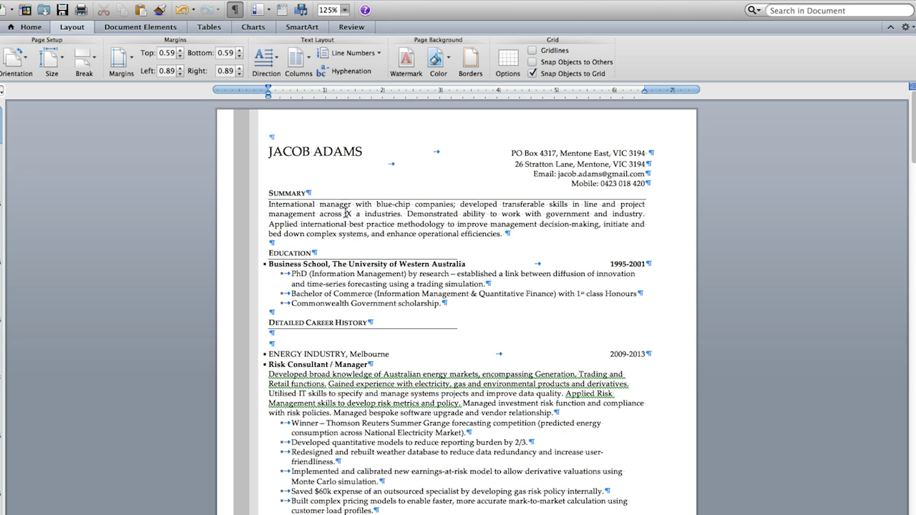
pyautogui.moveTo(375, 214); pyautogui.dragTo(342, 214)
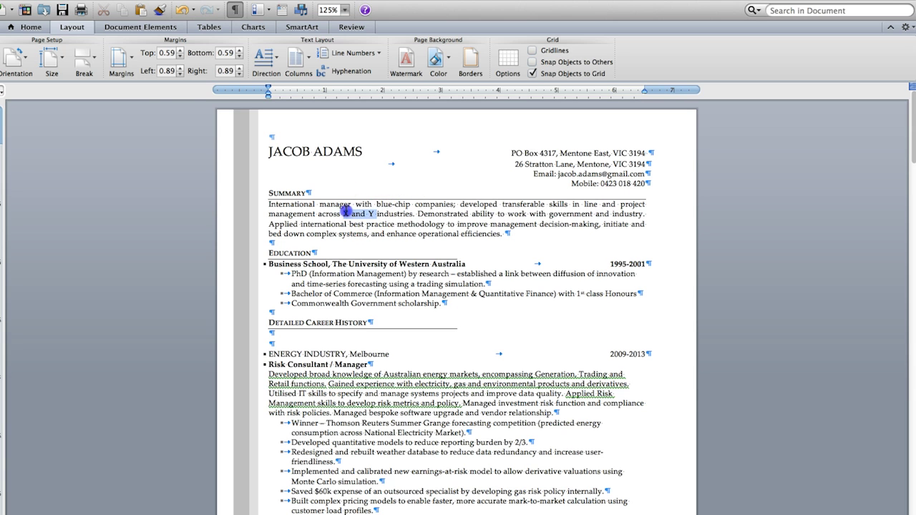
pyautogui.click(31, 27)
pyautogui.click(146, 71)
pyautogui.click(445, 252)
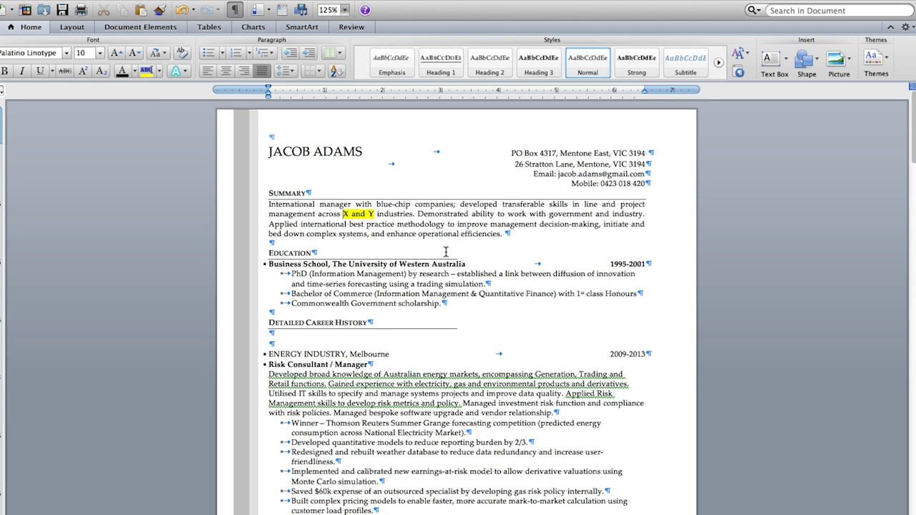
# Step: In the summary, change "government and industry" to "government and corporates" and "Applied" to "Apply"
pyautogui.doubleClick(633, 213)
pyautogui.write('corporates')
pyautogui.click(517, 225)
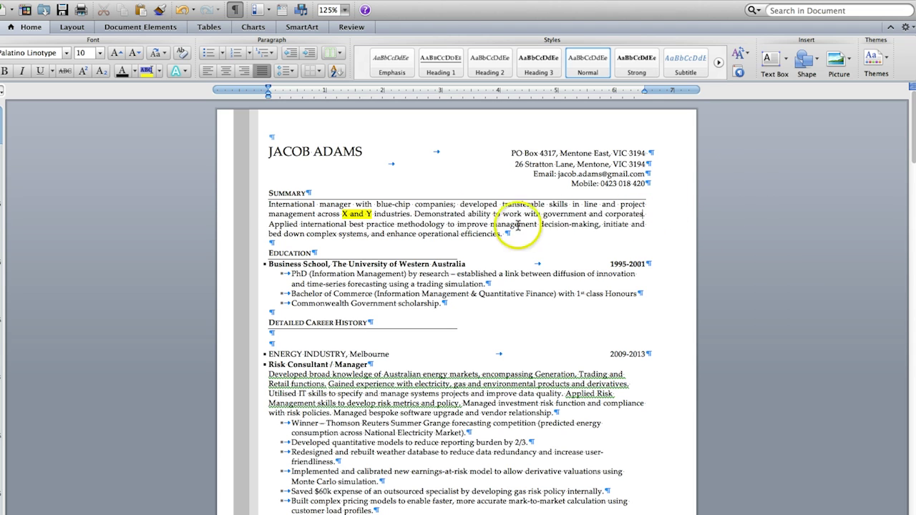
pyautogui.click(298, 223)
pyautogui.press('BackSpace')
pyautogui.press('BackSpace')
pyautogui.press('BackSpace')
pyautogui.press('BackSpace')
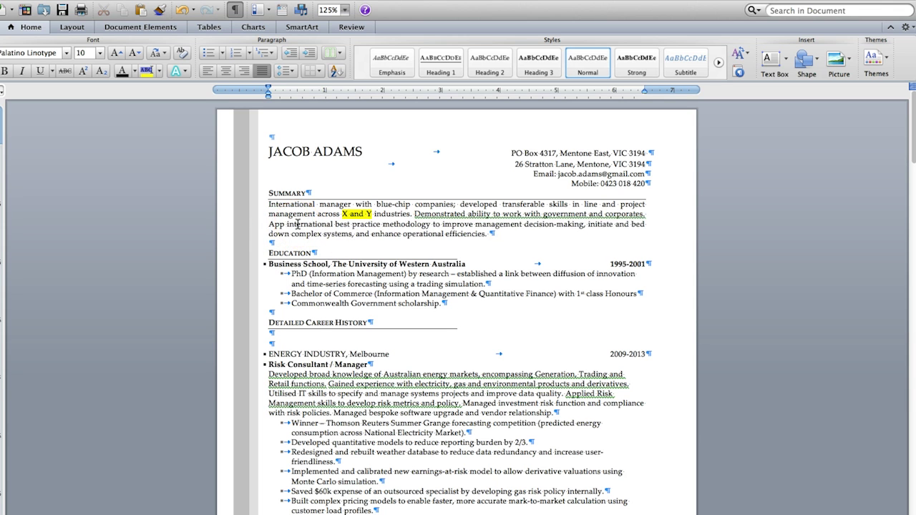
pyautogui.write('ly')
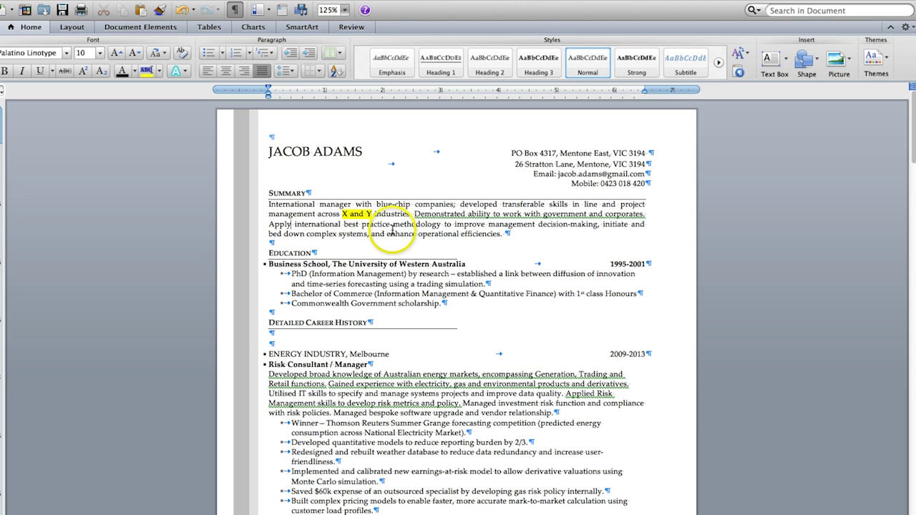
# Step: Trim the last summary sentence to "Apply international best practices to improve decision-making and enhance operational efficiencies."
pyautogui.moveTo(370, 234); pyautogui.dragTo(608, 227)
pyautogui.press('BackSpace')
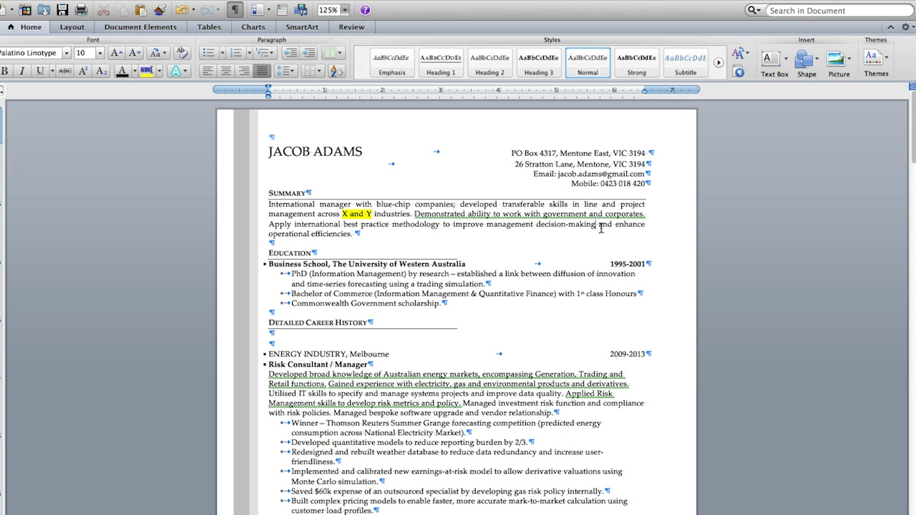
pyautogui.doubleClick(515, 225)
pyautogui.press('BackSpace')
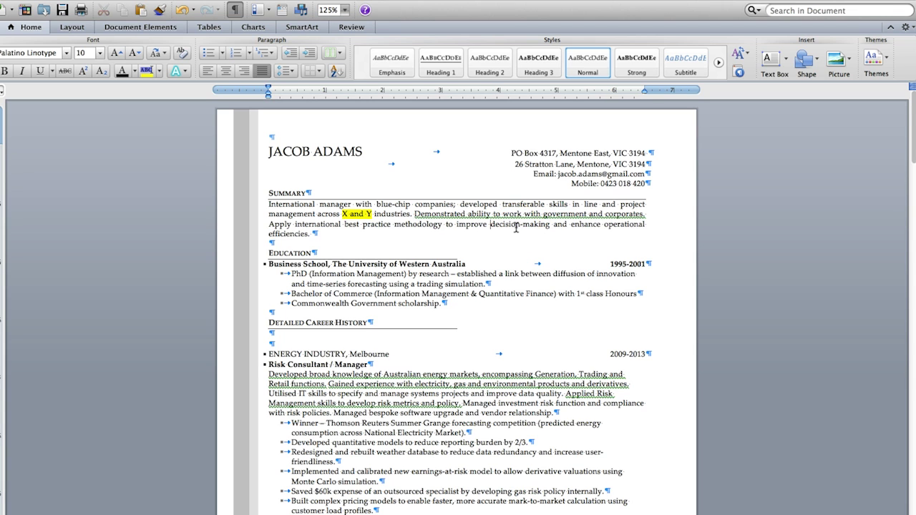
pyautogui.doubleClick(409, 224)
pyautogui.press('BackSpace')
pyautogui.write('s')
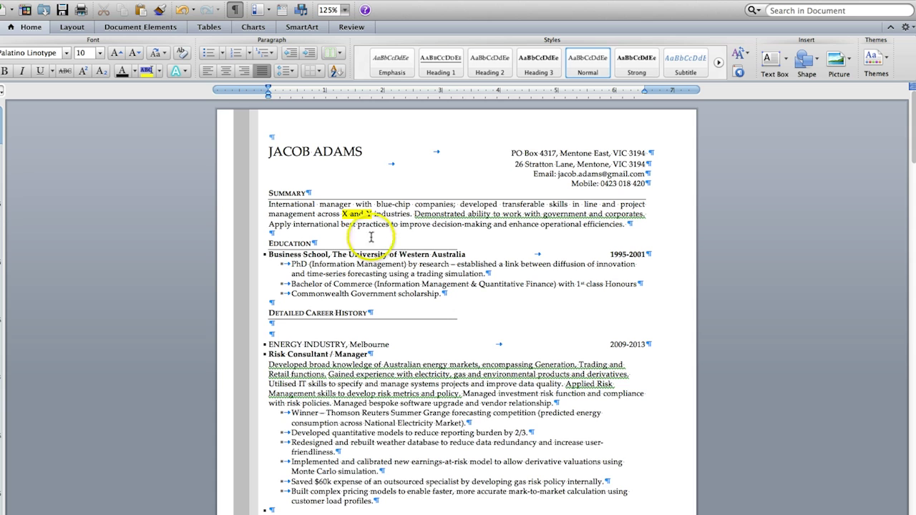
# Step: Copy the Summary heading's formatting to the Education and Detailed Career History headings
pyautogui.tripleClick(298, 193)
pyautogui.click(159, 11)
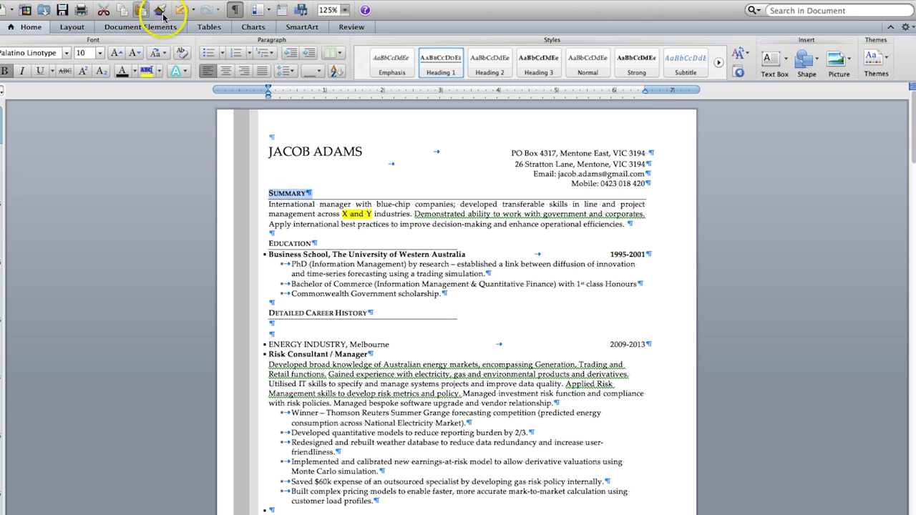
pyautogui.click(271, 244)
pyautogui.moveTo(271, 244); pyautogui.dragTo(317, 244)
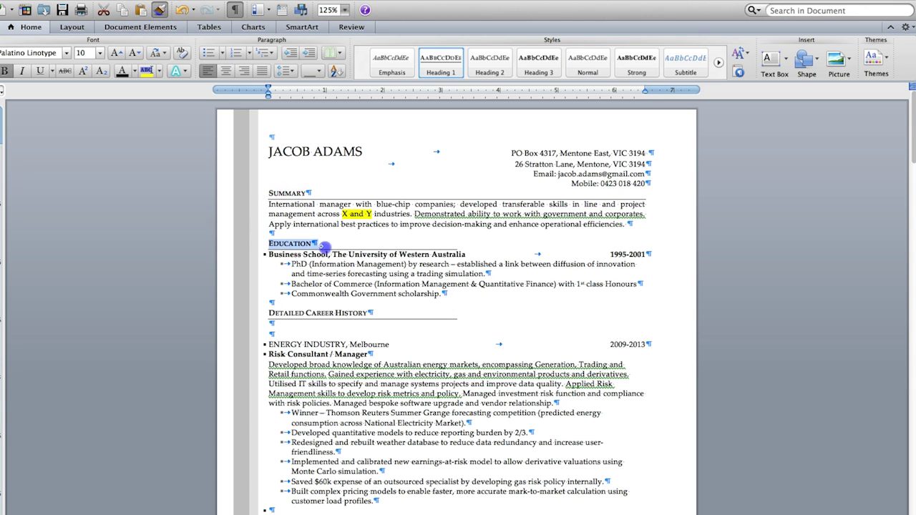
pyautogui.click(159, 10)
pyautogui.moveTo(266, 315); pyautogui.dragTo(463, 313)
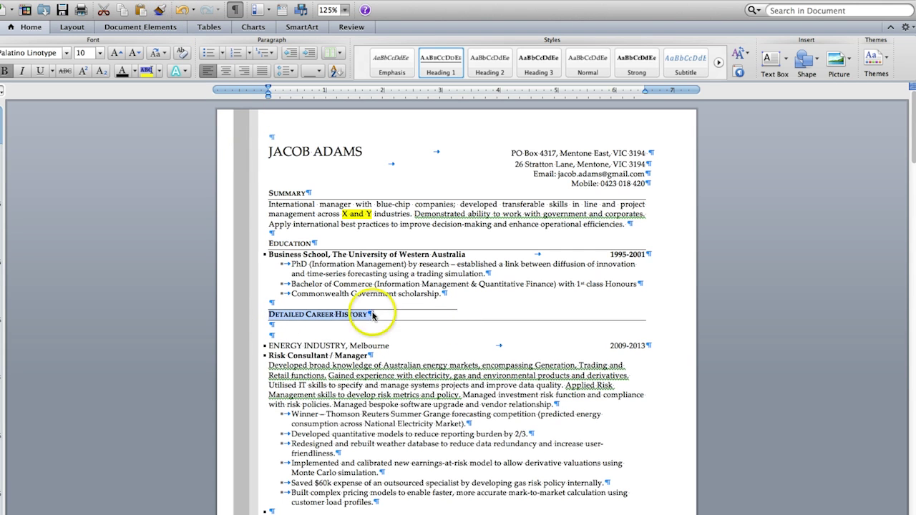
# Step: Remove the border from the blank paragraph above Detailed Career History and delete the empty paragraphs beneath that heading
pyautogui.click(282, 302)
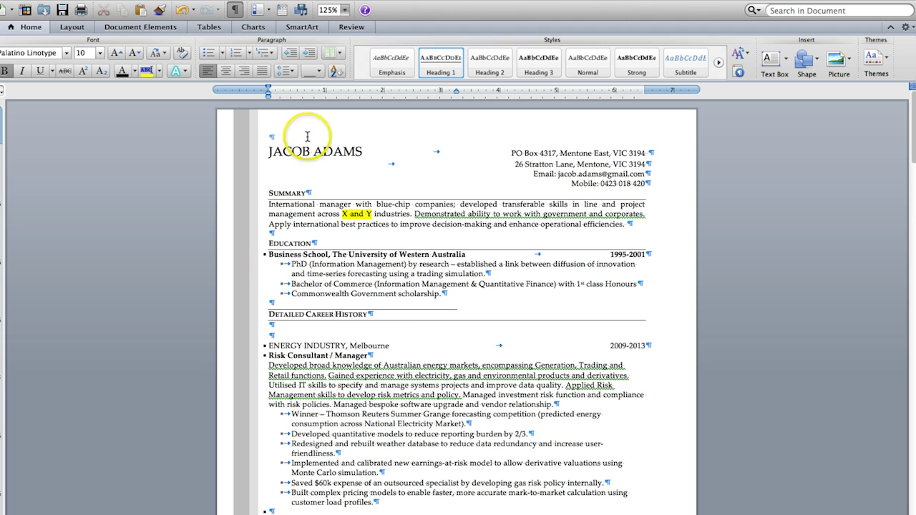
pyautogui.click(317, 70)
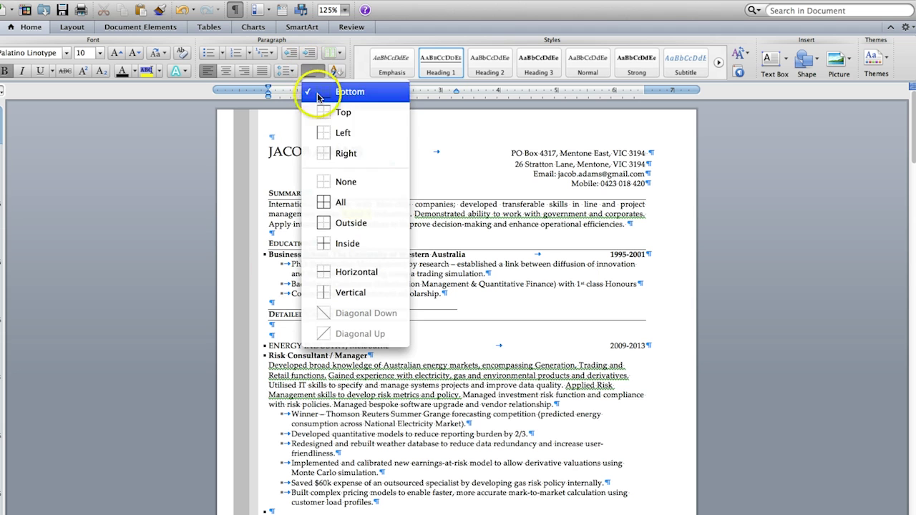
pyautogui.click(326, 182)
pyautogui.click(277, 333)
pyautogui.press('BackSpace')
pyautogui.press('BackSpace')
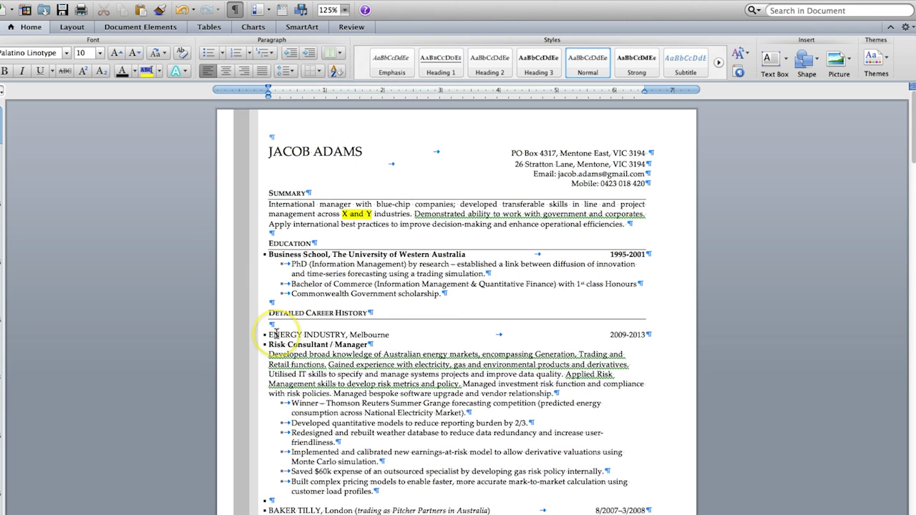
# Step: Copy the Education heading's formatting to the Leadership Roles and Activities heading
pyautogui.scroll(-2, 308, 389)
pyautogui.scroll(-5, 308, 390)
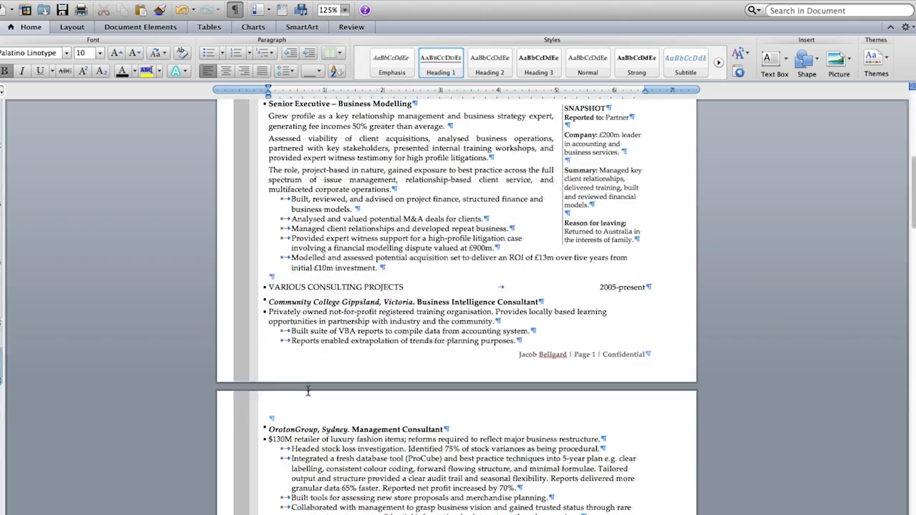
pyautogui.scroll(-8, 308, 390)
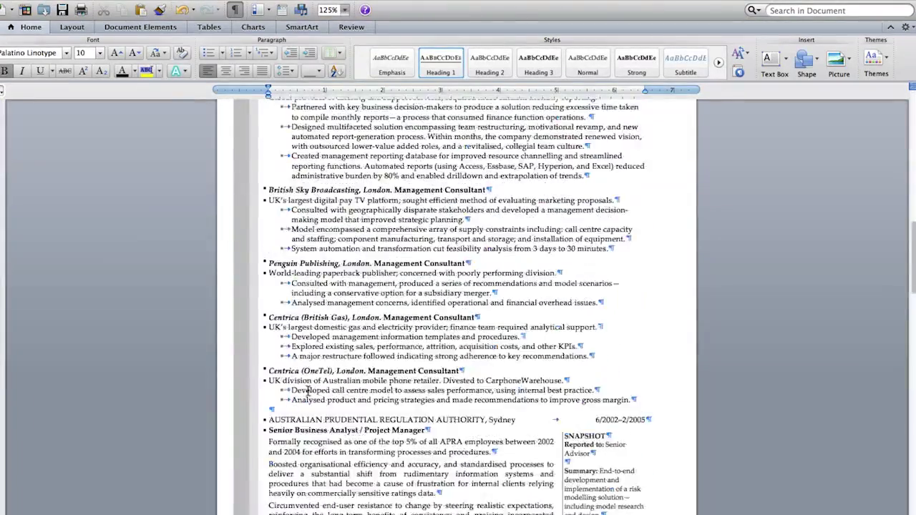
pyautogui.scroll(-7, 309, 390)
pyautogui.click(326, 318)
pyautogui.scroll(2, 327, 319)
pyautogui.scroll(20, 327, 318)
pyautogui.tripleClick(280, 243)
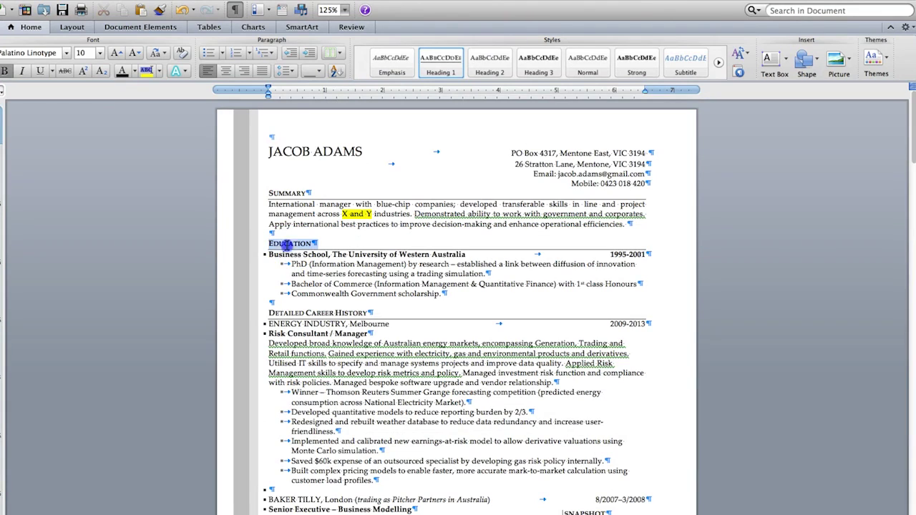
pyautogui.click(161, 11)
pyautogui.scroll(-20, 394, 386)
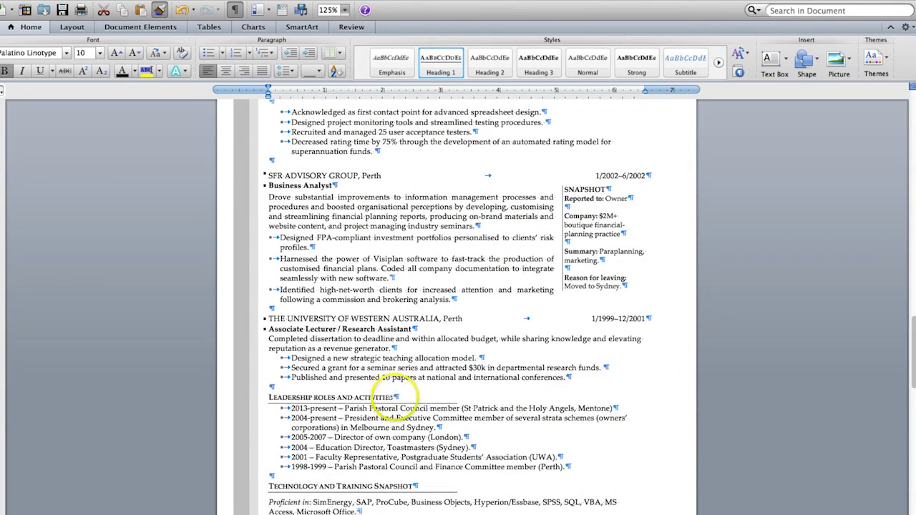
pyautogui.moveTo(397, 399); pyautogui.dragTo(285, 398)
# Step: Shorten the Leadership Roles and Activities heading to "Leadership"
pyautogui.click(393, 397)
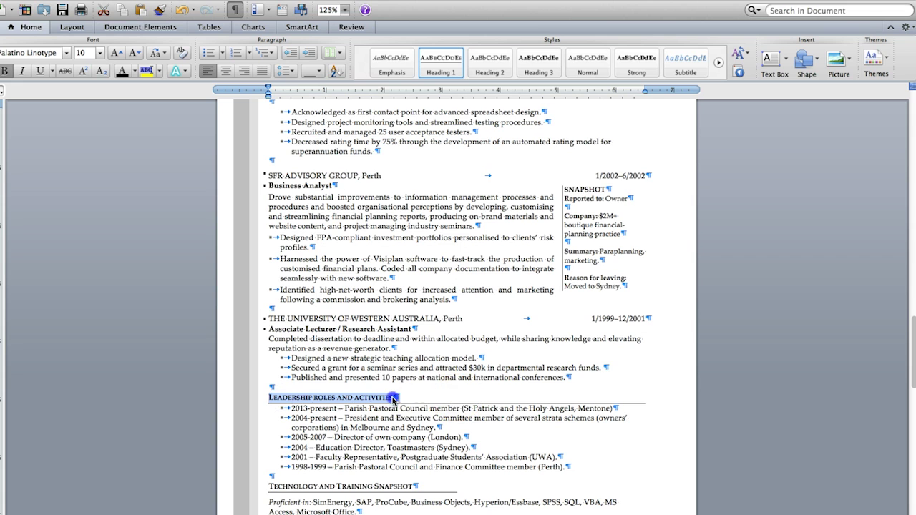
pyautogui.moveTo(393, 397); pyautogui.dragTo(338, 397)
pyautogui.press('BackSpace')
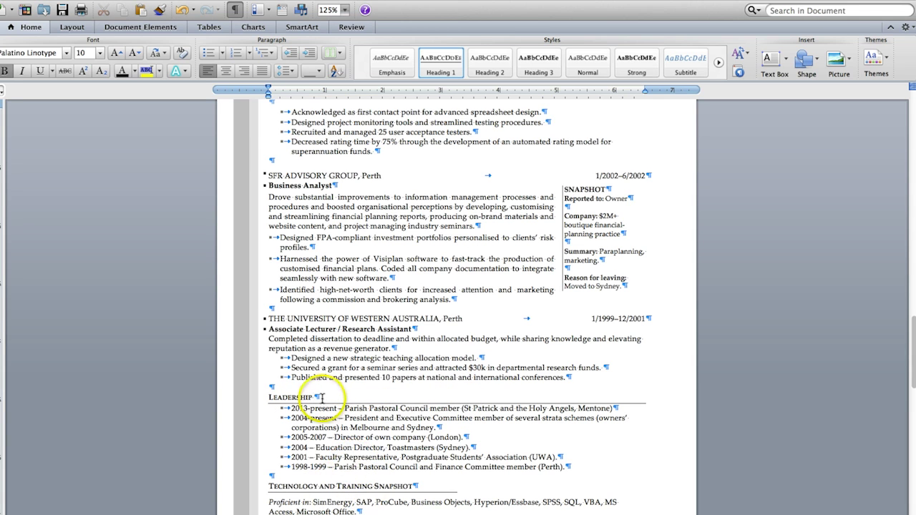
# Step: Copy the Leadership heading's formatting to the Technology and Training Snapshot heading
pyautogui.moveTo(319, 398); pyautogui.dragTo(271, 398)
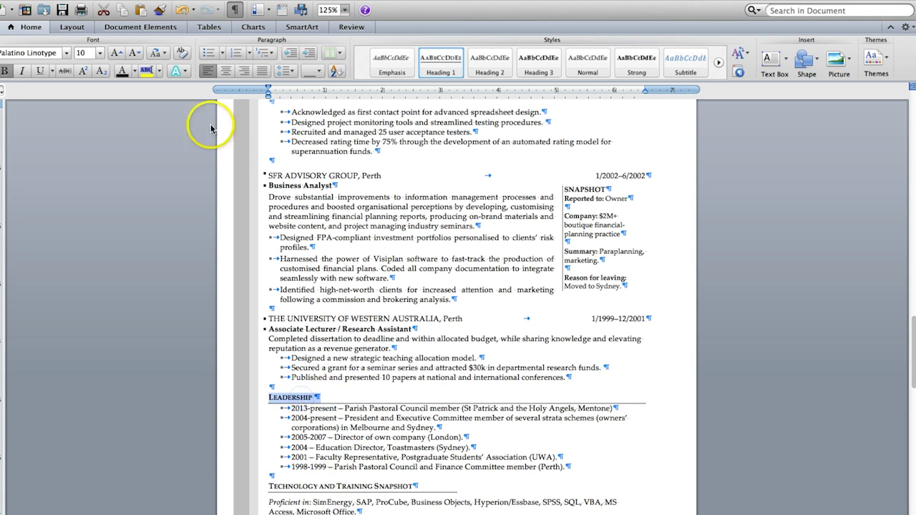
pyautogui.click(159, 10)
pyautogui.scroll(-3, 424, 492)
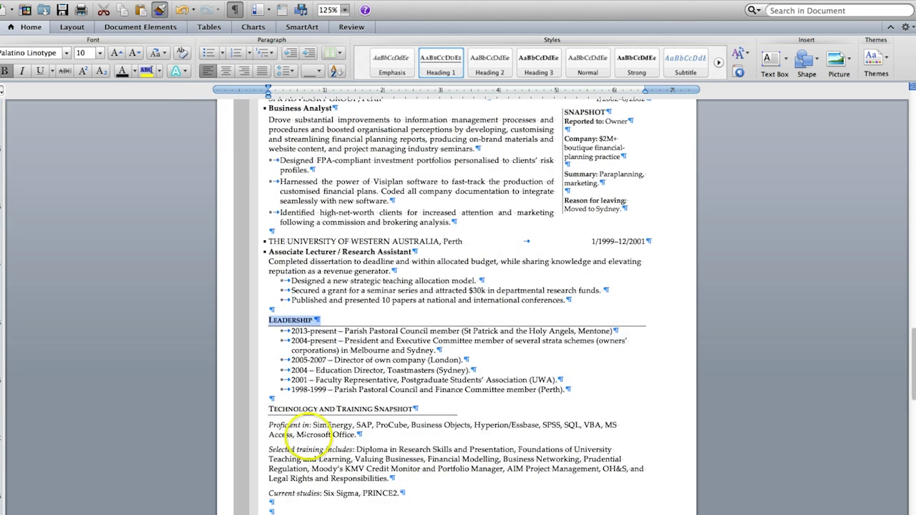
pyautogui.moveTo(267, 409); pyautogui.dragTo(418, 405)
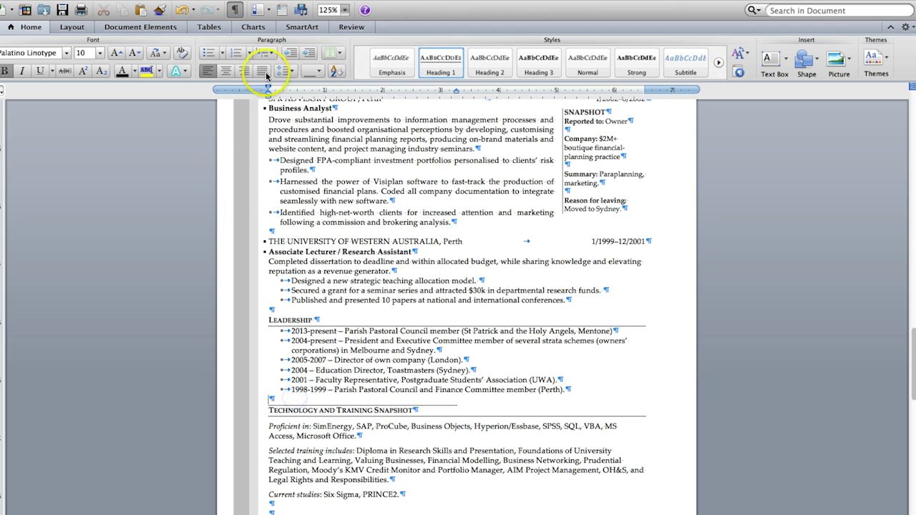
# Step: Remove the border from the blank paragraph above Technology and Training Snapshot and delete the extra blank paragraph above Professional Membership
pyautogui.click(318, 71)
pyautogui.click(333, 181)
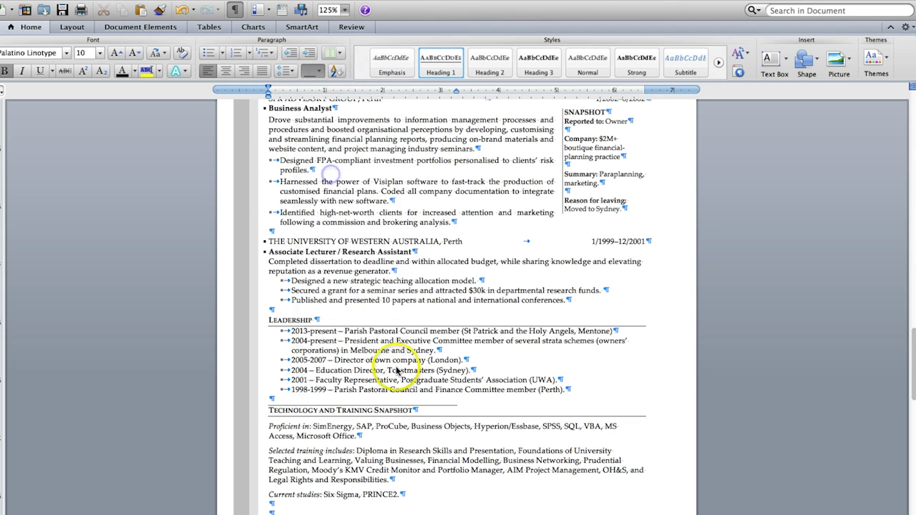
pyautogui.click(280, 506)
pyautogui.write('Professional Membership')
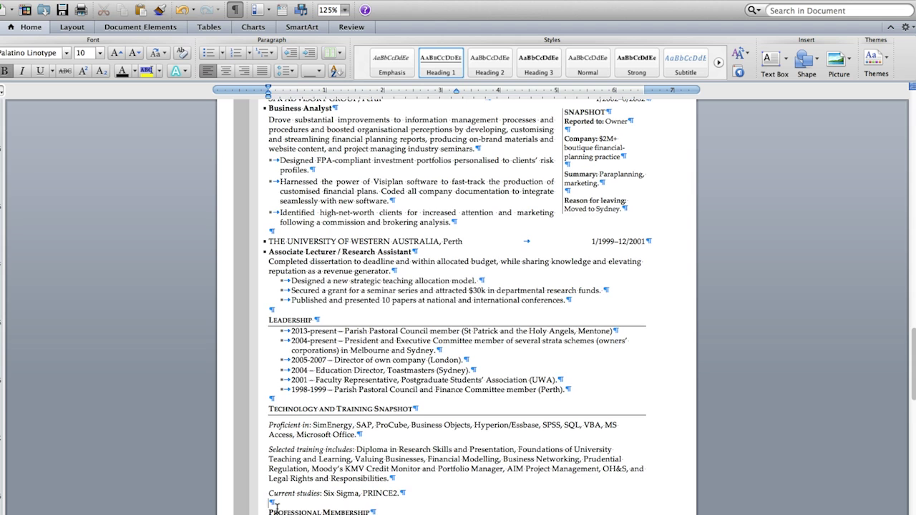
# Step: Insert a page break before the "REMOVED:" line so the set-aside sections start on a new page
pyautogui.scroll(-5, 286, 508)
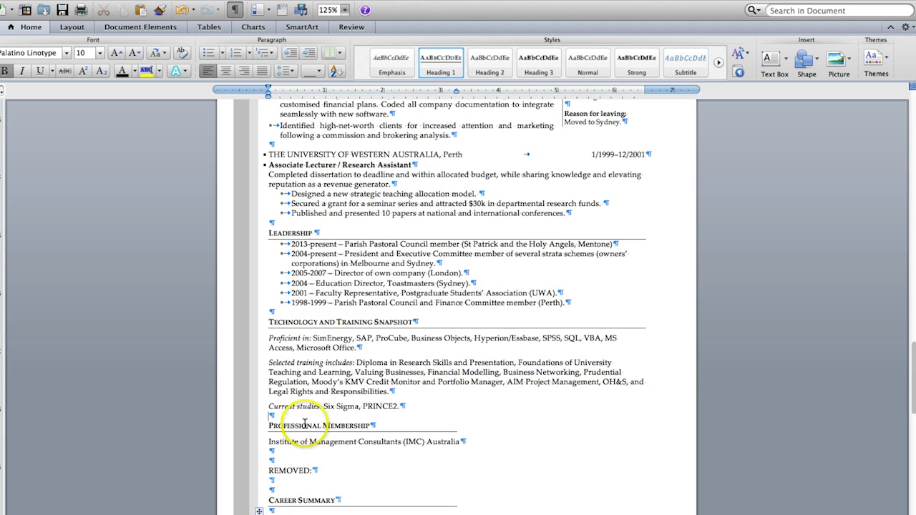
pyautogui.click(268, 470)
pyautogui.moveTo(107, 0)
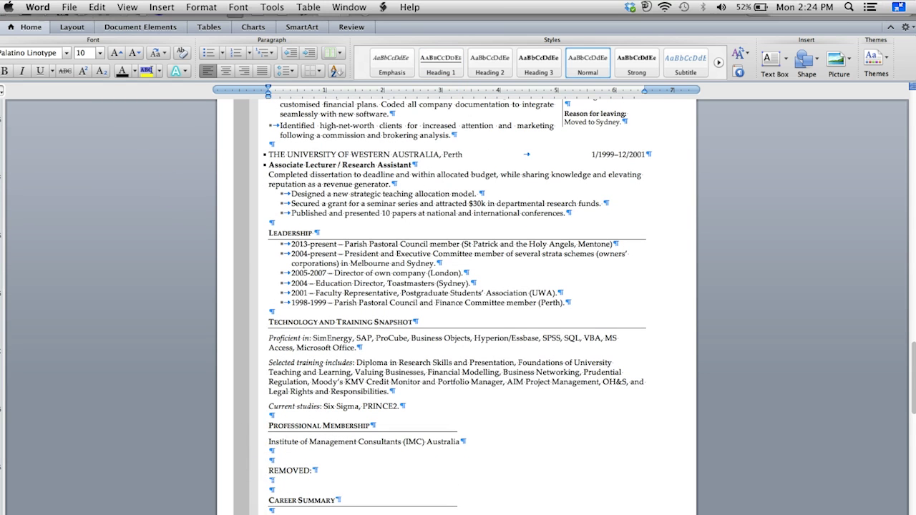
pyautogui.click(161, 8)
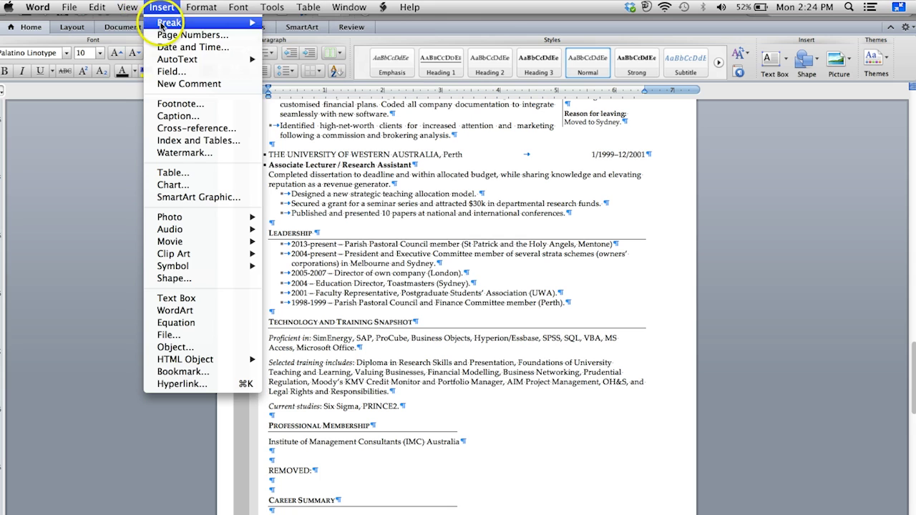
pyautogui.moveTo(179, 22)
pyautogui.click(290, 27)
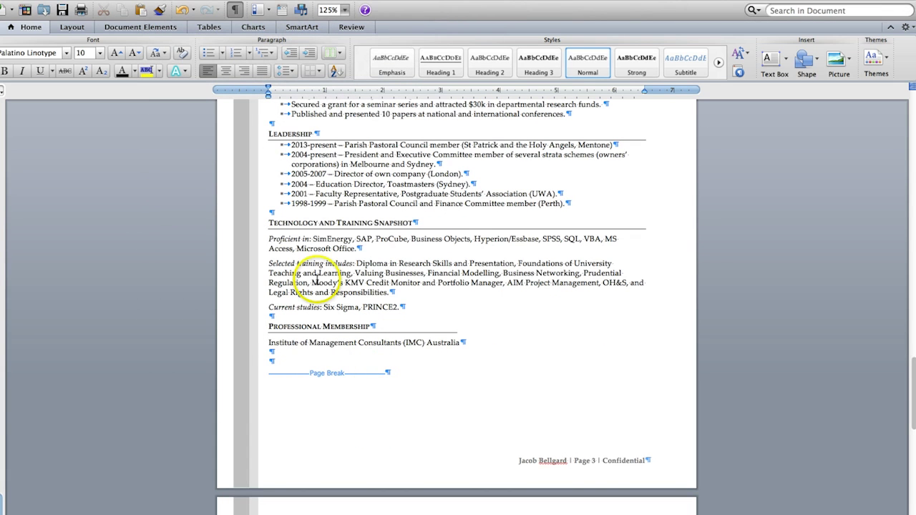
# Step: Rename the Technology and Training Snapshot heading as "Personal" and shorten "Selected training includes" to "Selected training"
pyautogui.tripleClick(285, 222)
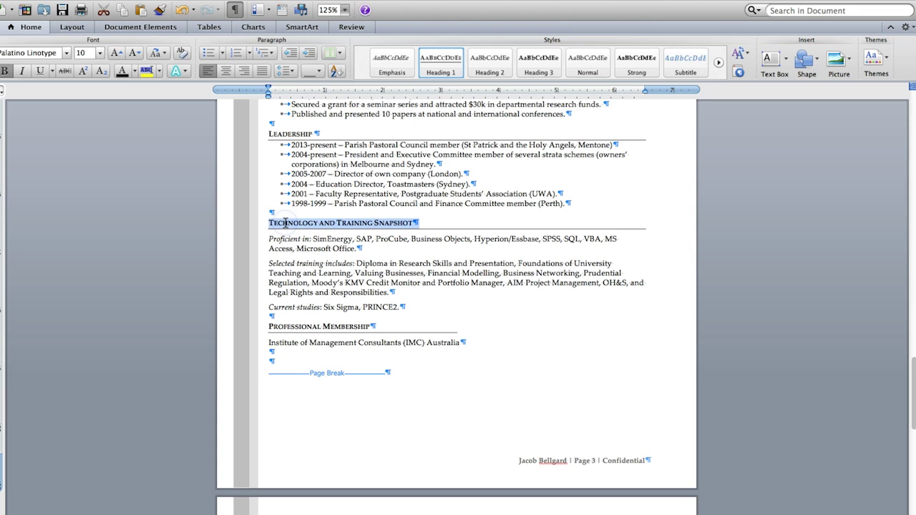
pyautogui.write('Perso')
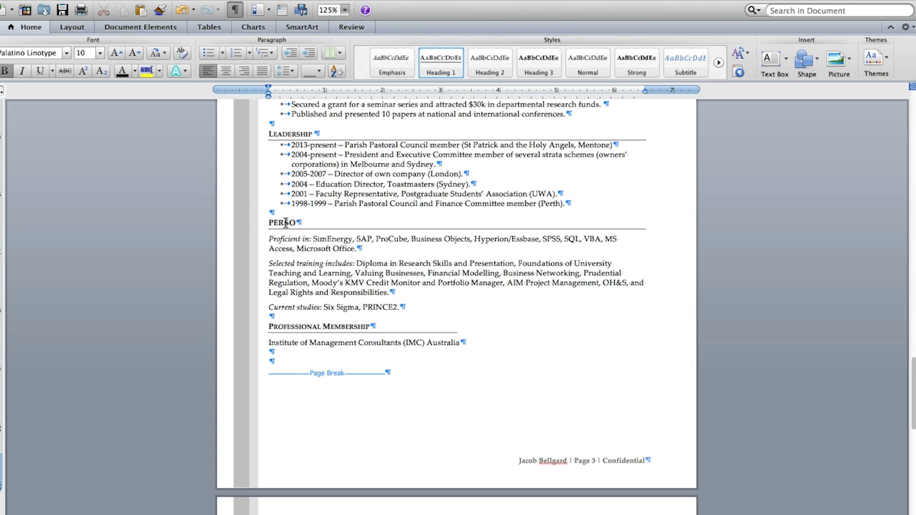
pyautogui.write('nal')
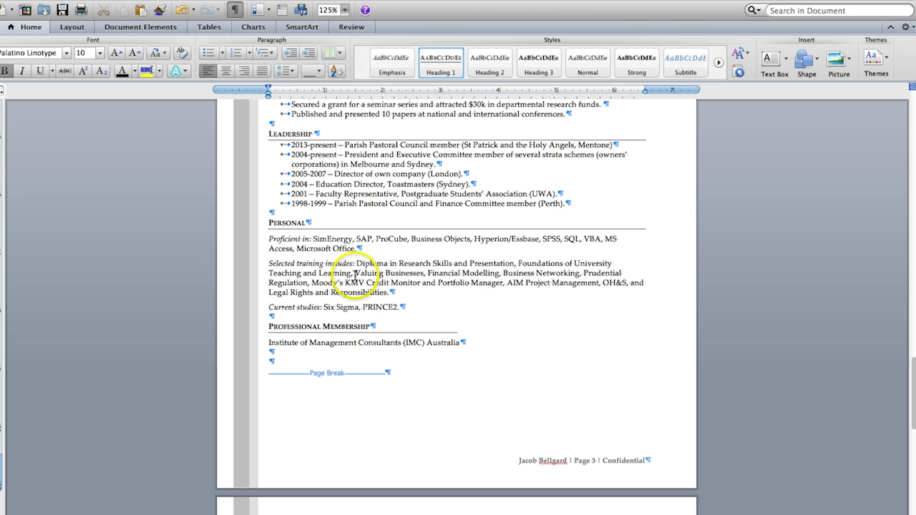
pyautogui.moveTo(353, 263); pyautogui.dragTo(324, 263)
pyautogui.press('Delete')
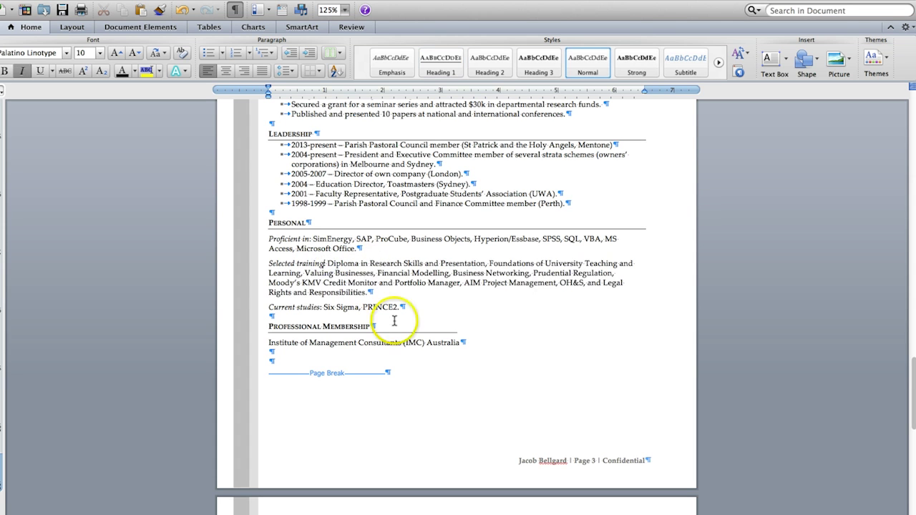
pyautogui.click(378, 317)
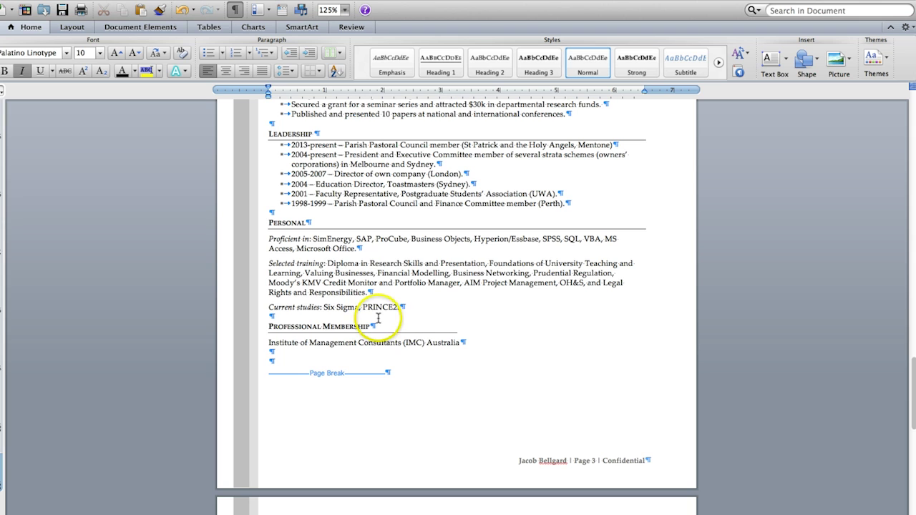
pyautogui.click(269, 327)
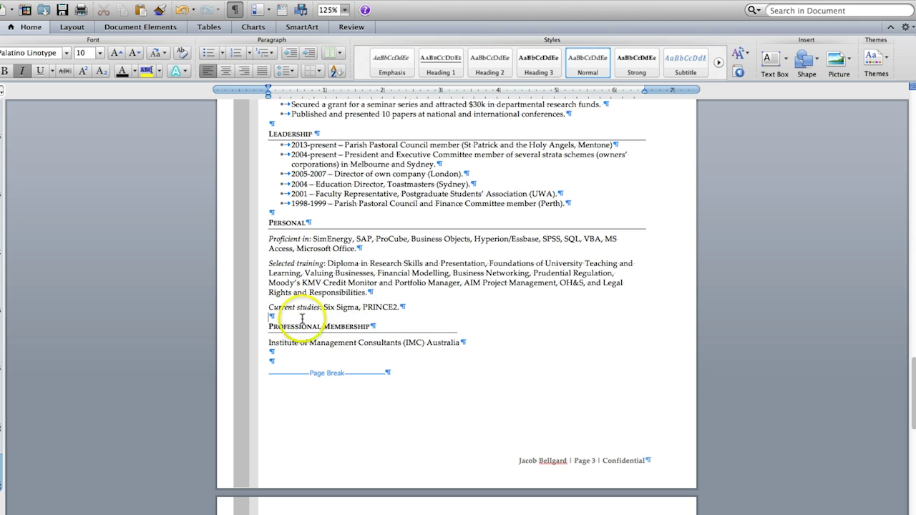
pyautogui.press('Return')
pyautogui.write('Profession')
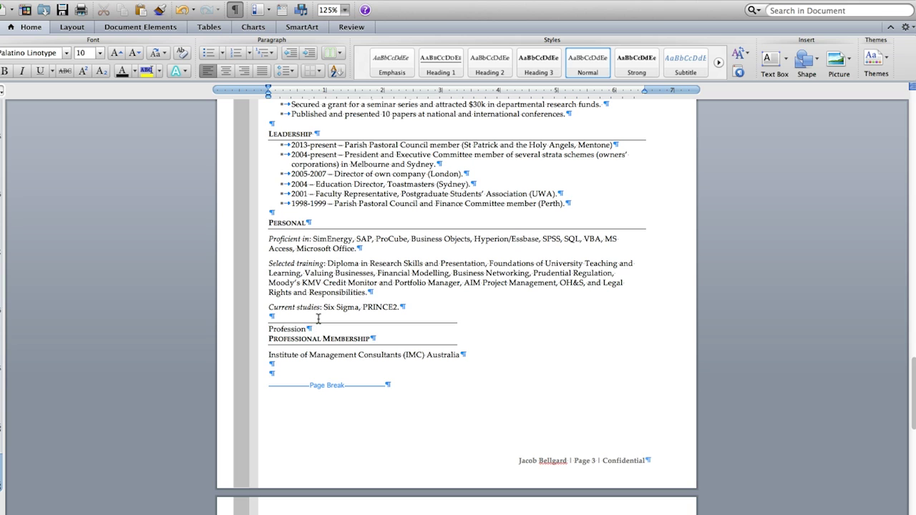
# Step: Below Current studies, add "Professional membership: Institute of Management Consultants (IMC)" and apply the Current studies line's formatting to it
pyautogui.click(318, 319)
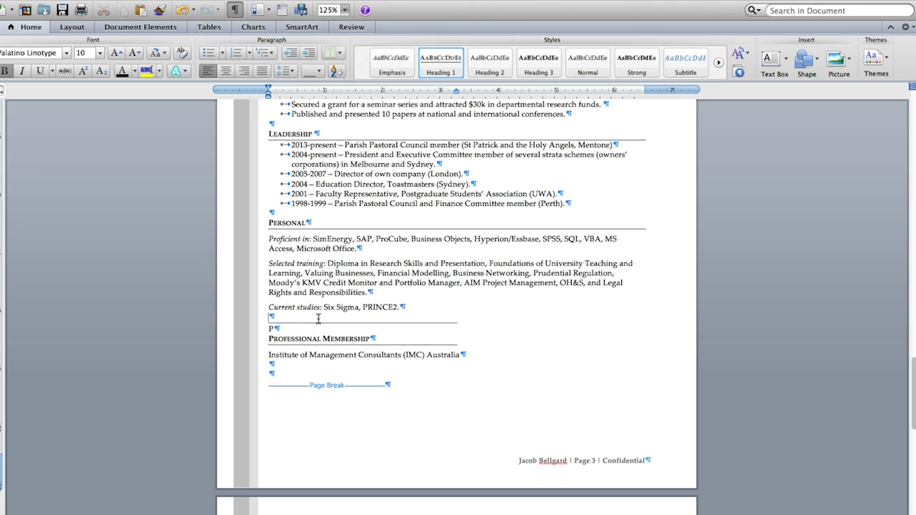
pyautogui.press('Return')
pyautogui.press('Up')
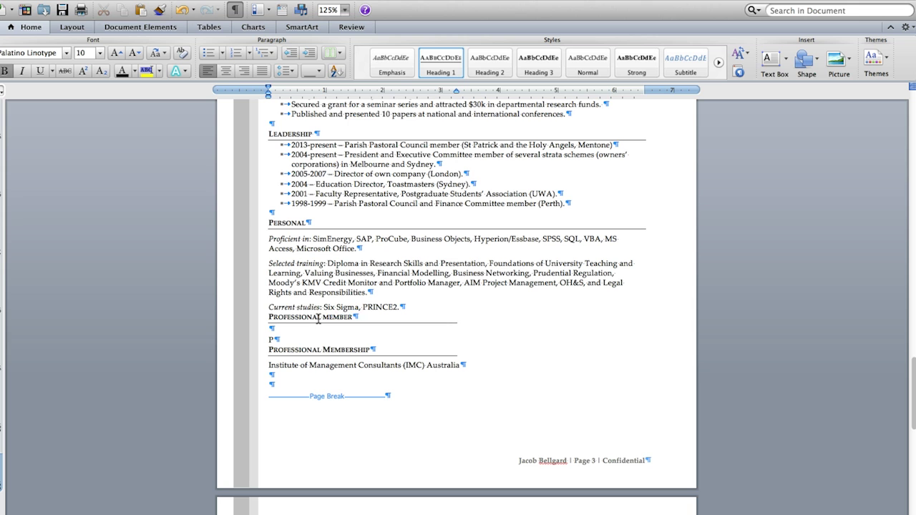
pyautogui.tripleClick(292, 309)
pyautogui.click(160, 11)
pyautogui.moveTo(266, 317); pyautogui.dragTo(389, 312)
pyautogui.click(358, 321)
pyautogui.write('";')
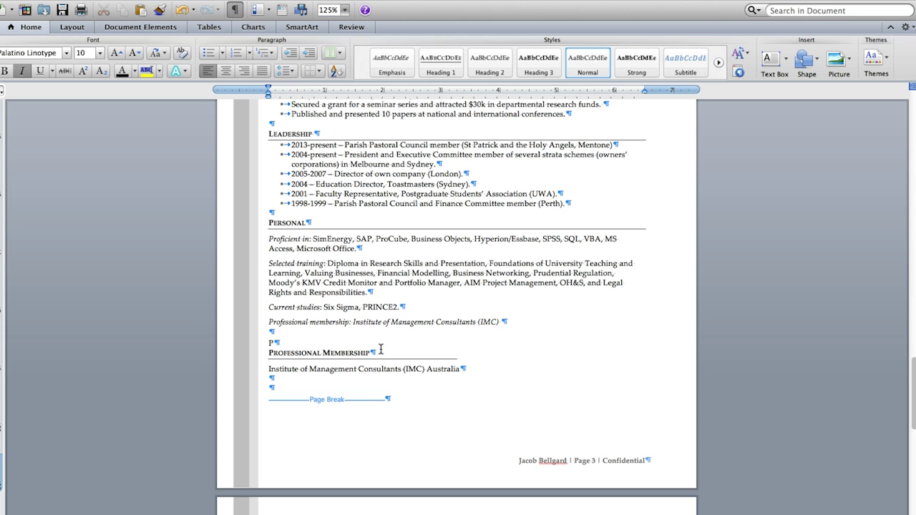
# Step: Complete the membership line with "Australia." and delete the old Professional Membership section together with the stray "P"
pyautogui.moveTo(469, 369); pyautogui.dragTo(246, 332)
pyautogui.press('BackSpace')
pyautogui.click(266, 339)
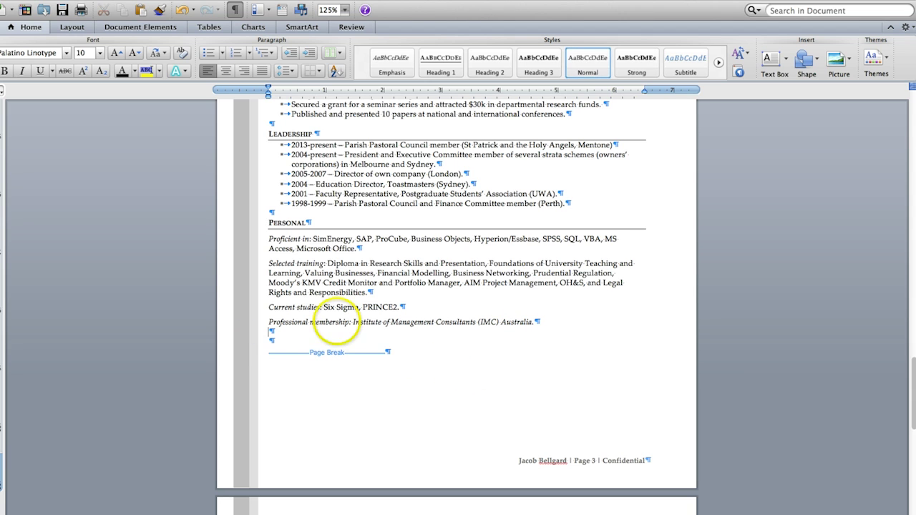
pyautogui.press('BackSpace')
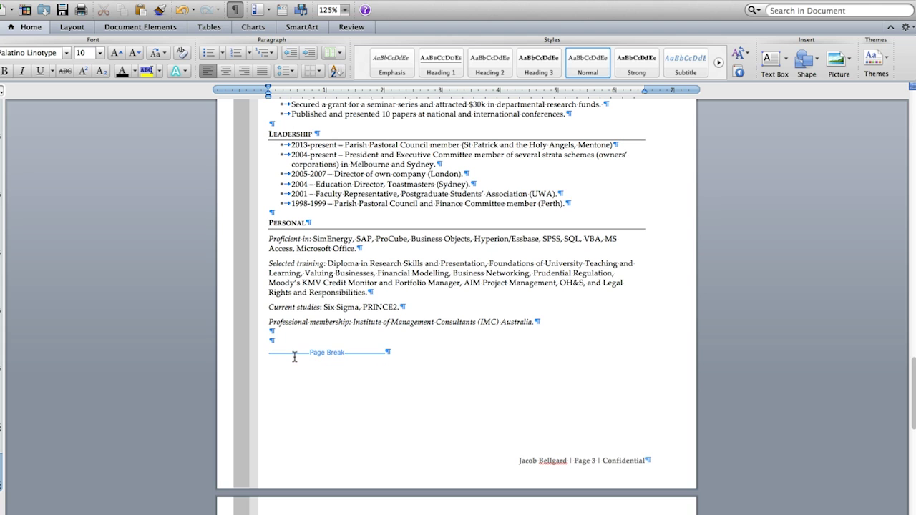
# Step: Add the line "Interests: XXX. XXX. XXX." and remove the italics from its placeholder text and from the institute name above
pyautogui.press('Return')
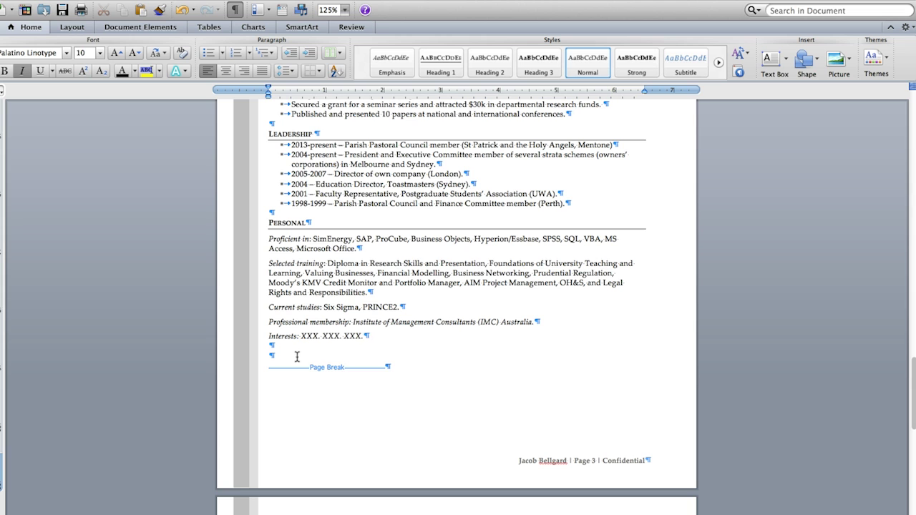
pyautogui.moveTo(368, 337); pyautogui.dragTo(300, 335)
pyautogui.click(322, 339)
pyautogui.moveTo(368, 337); pyautogui.dragTo(317, 336)
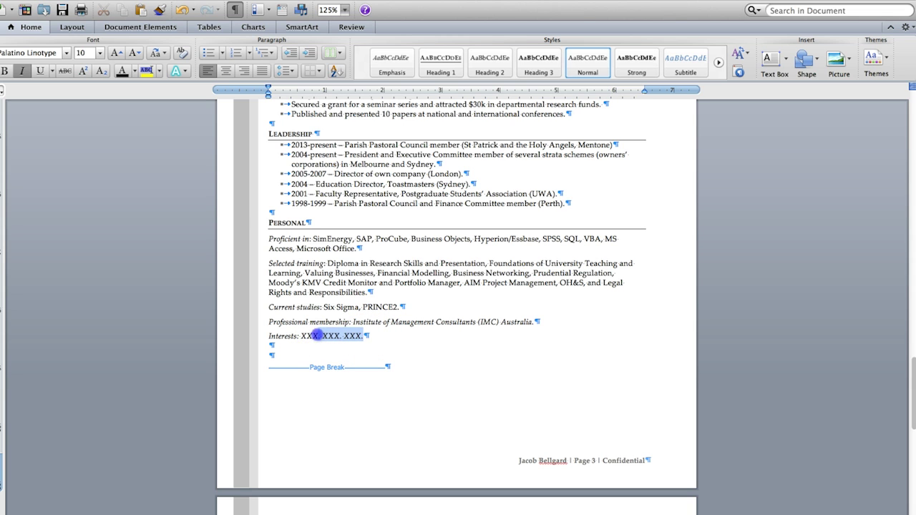
pyautogui.click(22, 71)
pyautogui.moveTo(538, 322); pyautogui.dragTo(353, 322)
pyautogui.click(22, 70)
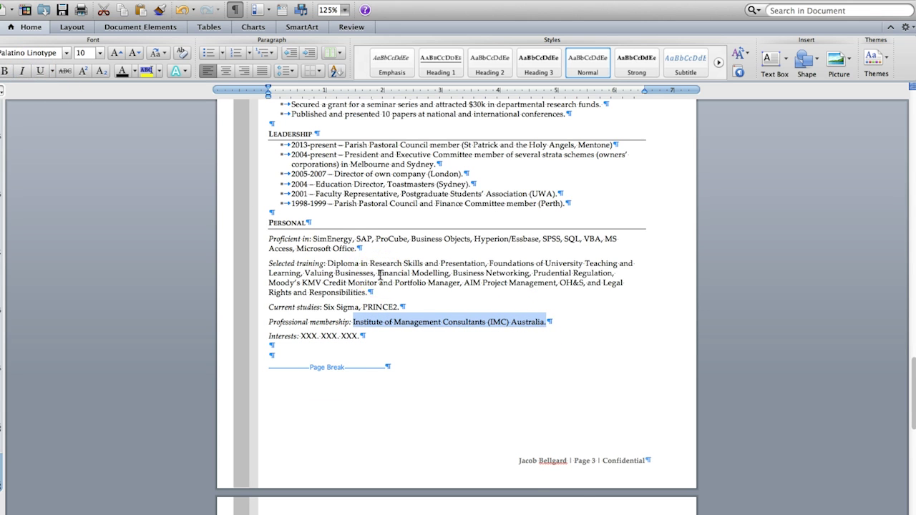
# Step: Delete the "2005-2007 – Director of own company (London)" bullet from the Leadership section
pyautogui.scroll(3, 380, 275)
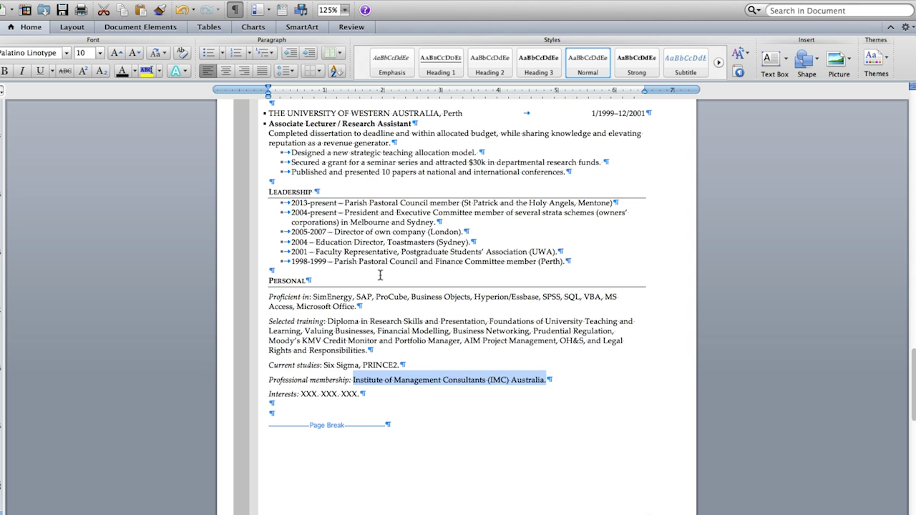
pyautogui.doubleClick(342, 232)
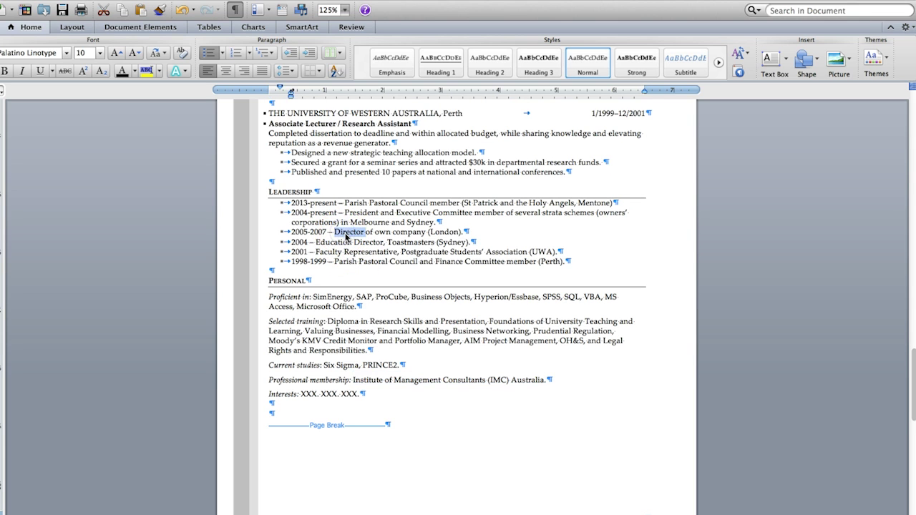
pyautogui.tripleClick(345, 234)
pyautogui.press('BackSpace')
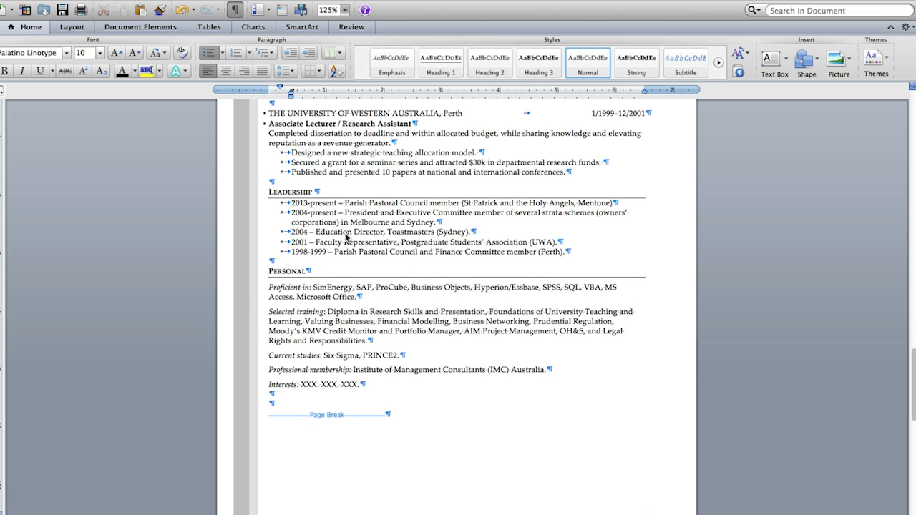
# Step: Cut the 2001 Faculty Representative and 1998-1999 Parish Pastoral Council bullets from the Leadership section
pyautogui.click(327, 240)
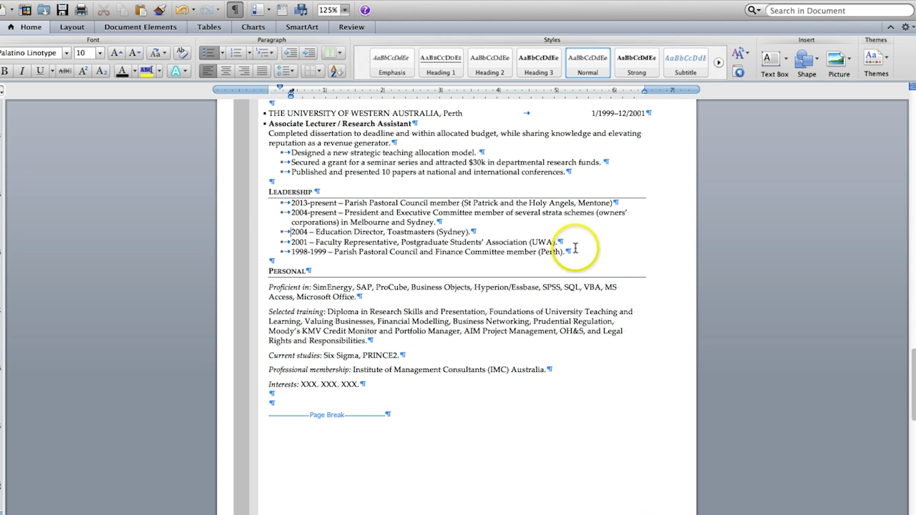
pyautogui.moveTo(576, 248); pyautogui.dragTo(291, 244)
pyautogui.press('super+x')
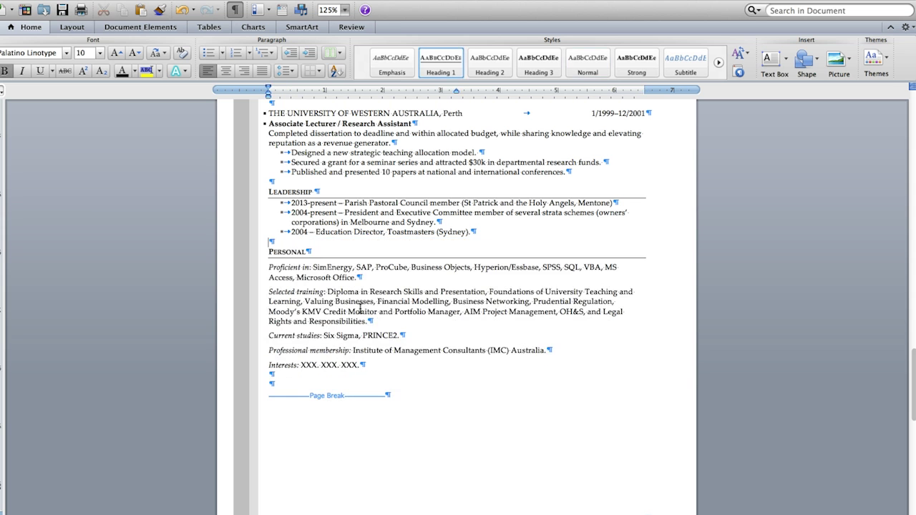
# Step: Paste the cut 2001 Faculty Representative and 1998-1999 Parish Pastoral Council bullets at the end of the Education section
pyautogui.scroll(20, 360, 308)
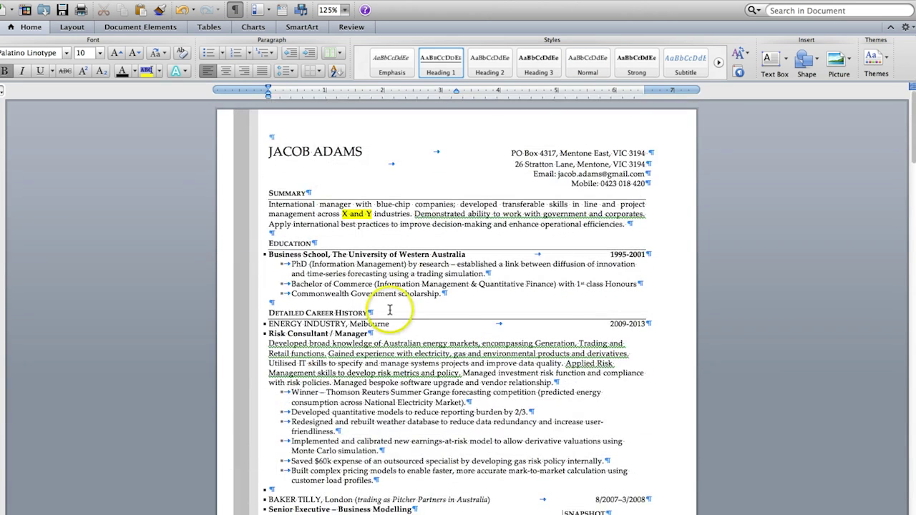
pyautogui.click(280, 303)
pyautogui.press('super+v')
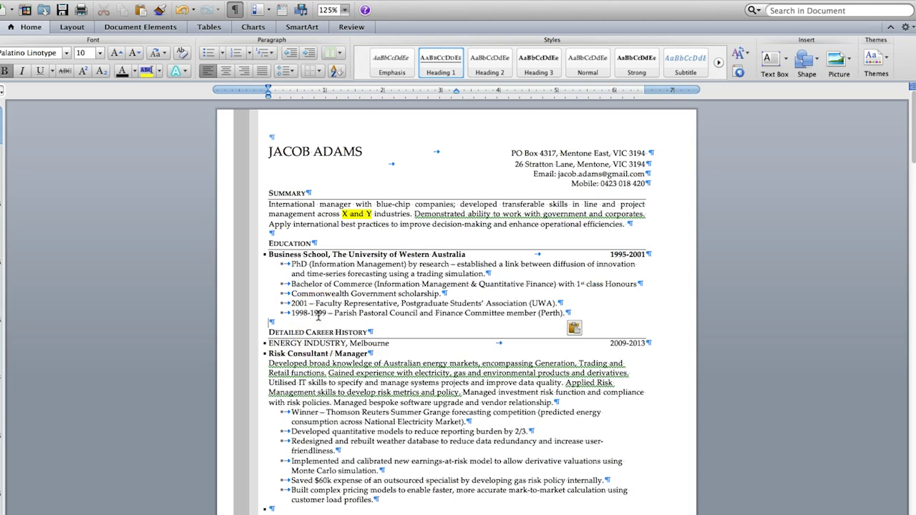
# Step: Reword the 2004-present Leadership bullet to "strata owners' corporations" by deleting "schemes" and both parentheses
pyautogui.scroll(-20, 319, 317)
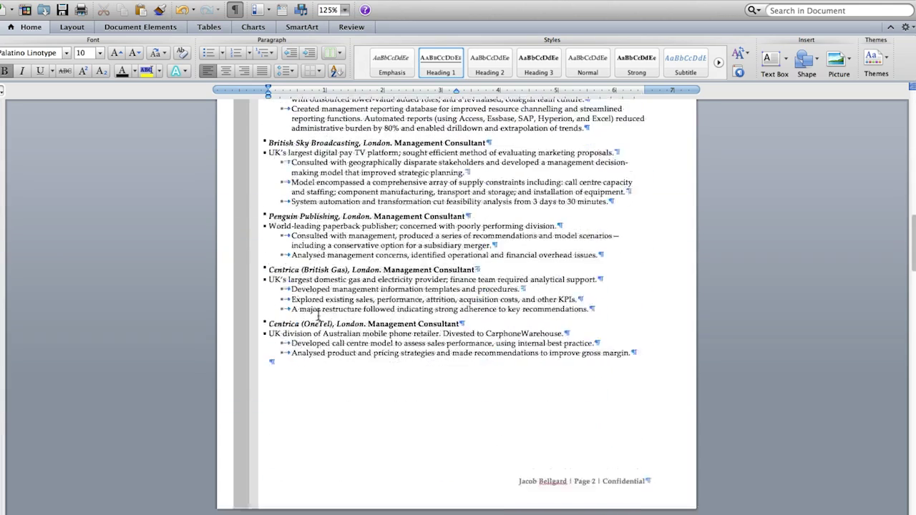
pyautogui.scroll(-5, 318, 315)
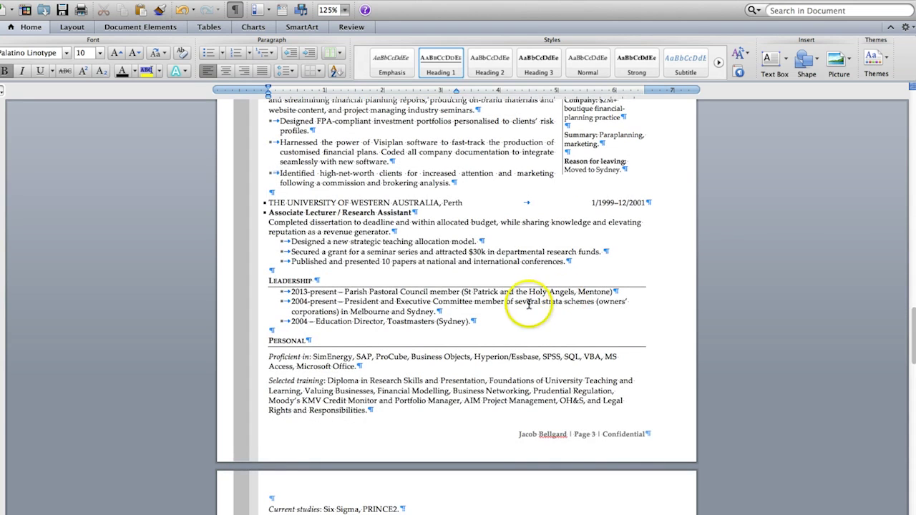
pyautogui.doubleClick(583, 301)
pyautogui.press('Delete')
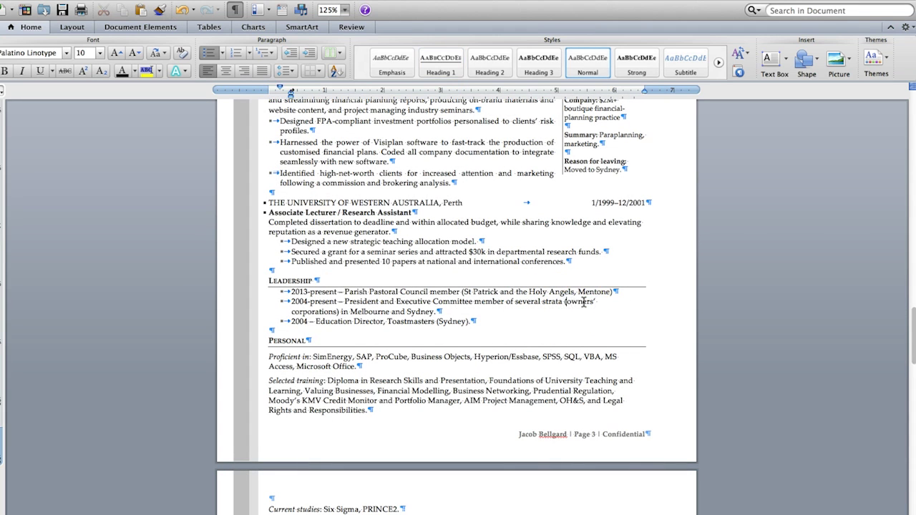
pyautogui.press('Delete')
pyautogui.click(641, 302)
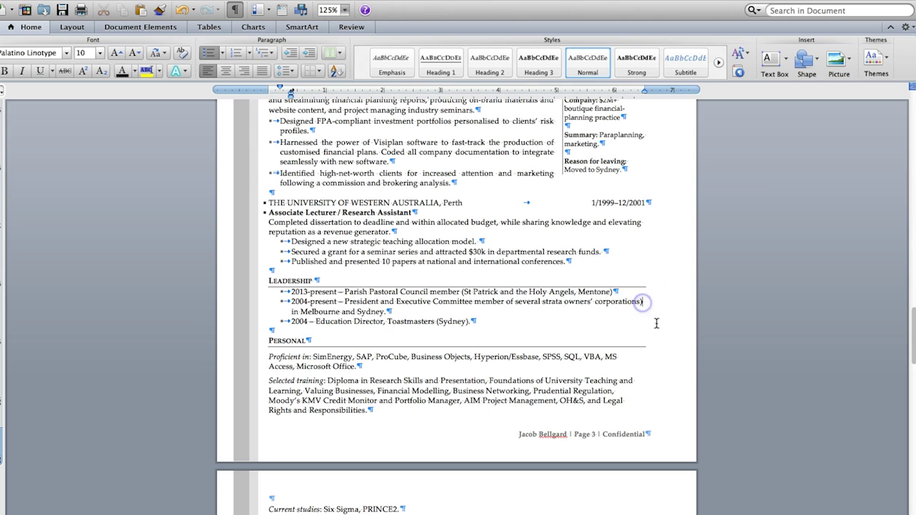
pyautogui.click(398, 318)
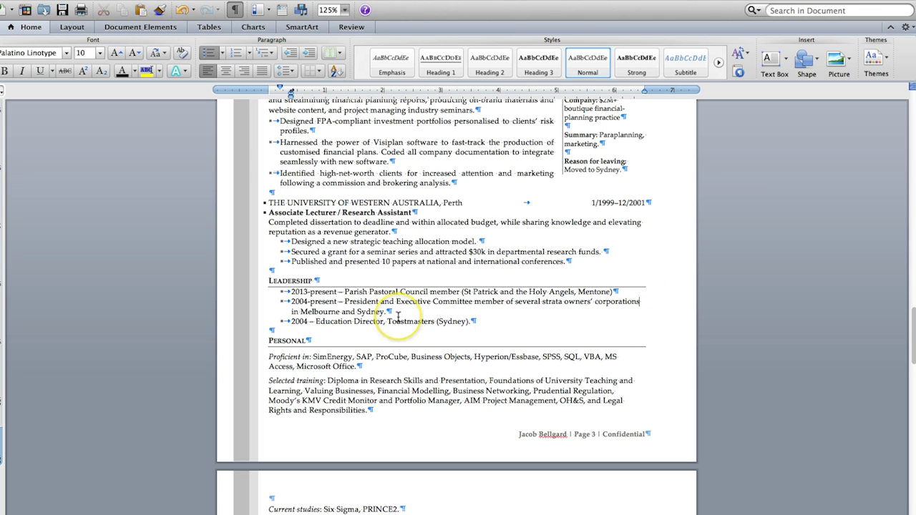
# Step: Replace "several" with "X" in the 2004-present bullet and end it with "including X, Y and Z.", highlighting "X, Y and Z" yellow
pyautogui.moveTo(541, 301); pyautogui.dragTo(515, 301)
pyautogui.write('X')
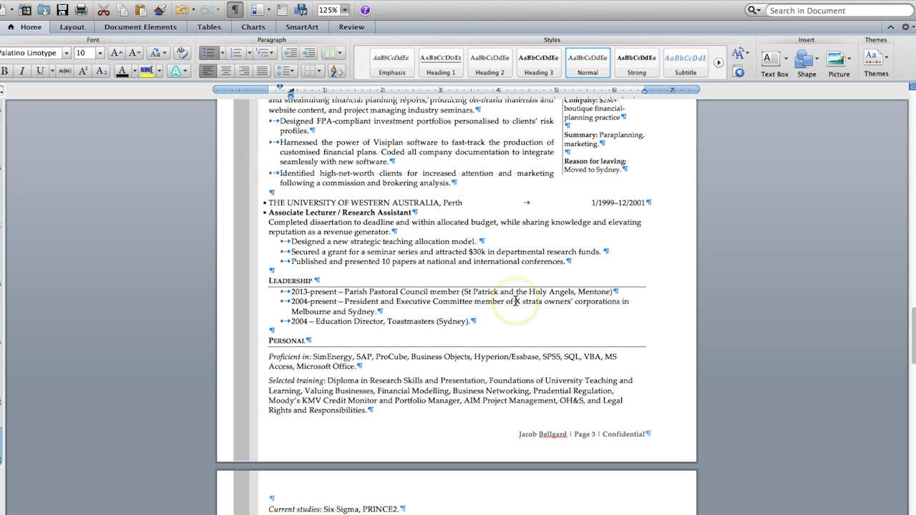
pyautogui.write(' in.')
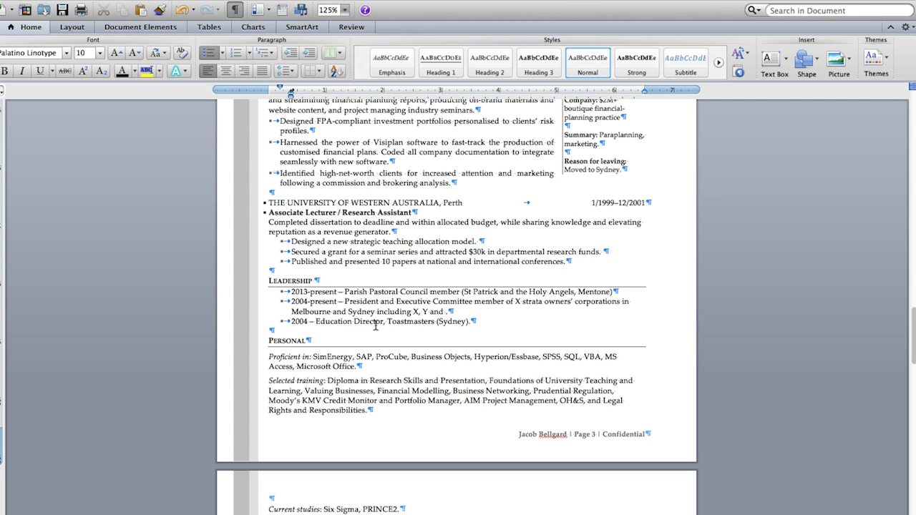
pyautogui.moveTo(452, 312); pyautogui.dragTo(421, 312)
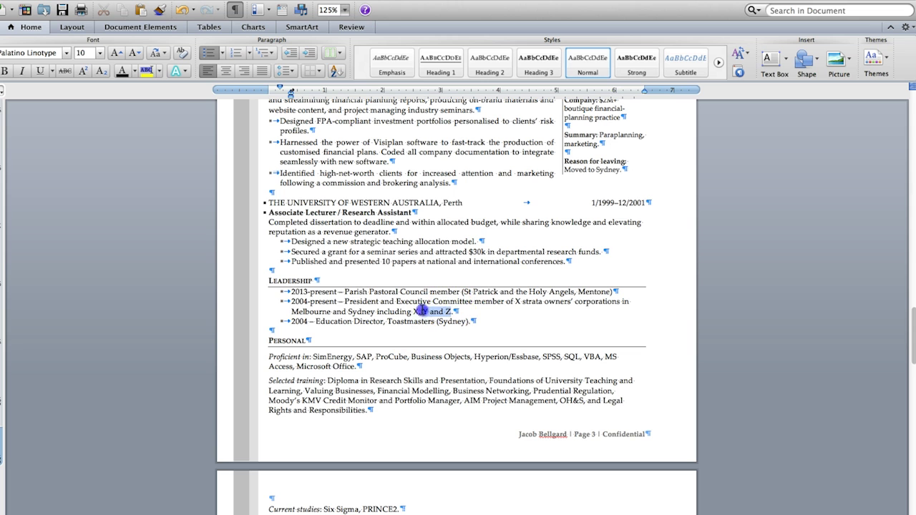
pyautogui.click(146, 70)
pyautogui.click(462, 329)
# Step: Review the résumé from the Personal section back up to the Education section and the start of the career history
pyautogui.scroll(-3, 404, 398)
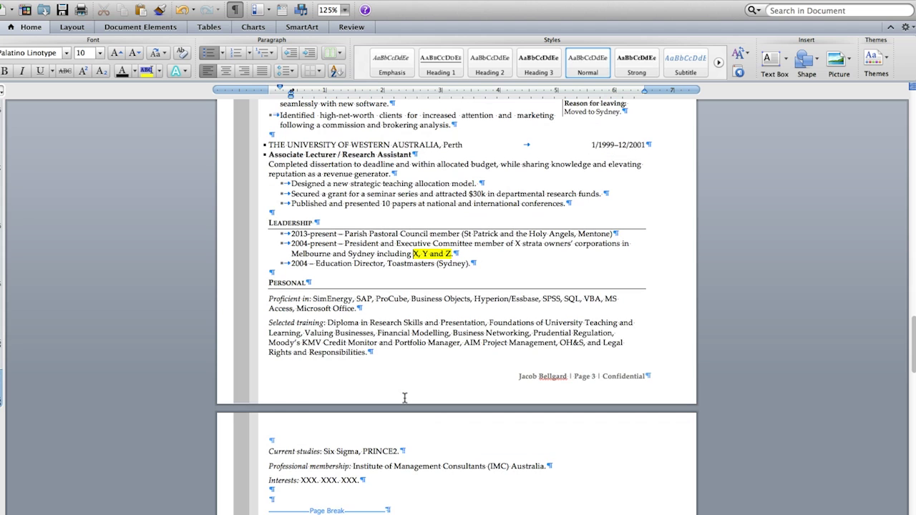
pyautogui.scroll(1, 404, 398)
pyautogui.scroll(3, 404, 398)
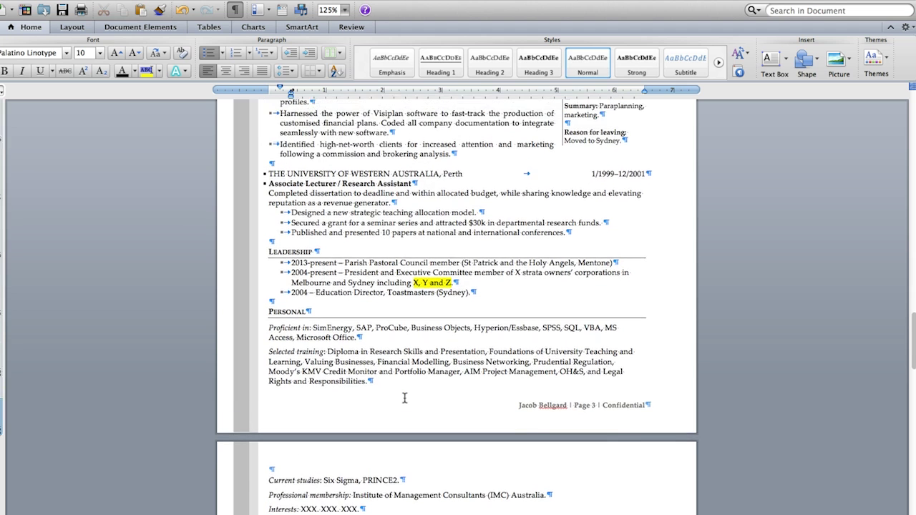
pyautogui.scroll(7, 404, 398)
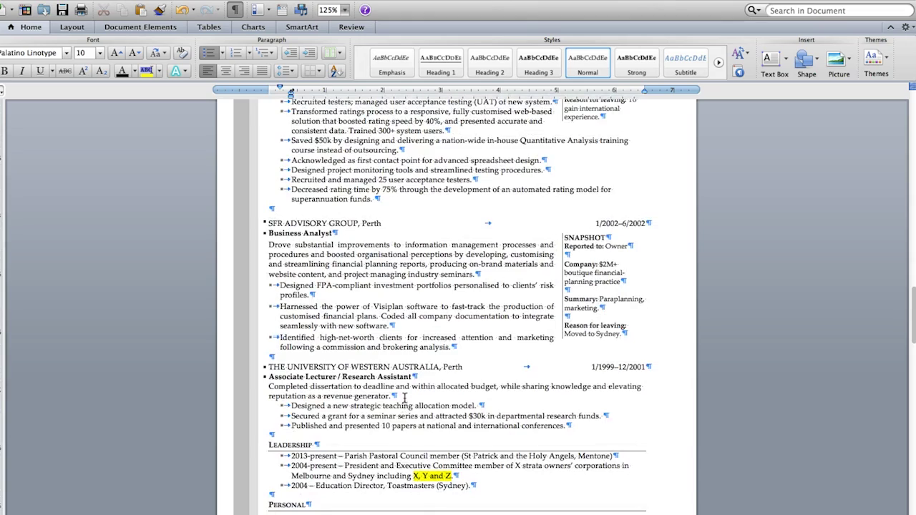
pyautogui.scroll(10, 352, 261)
pyautogui.scroll(15, 352, 261)
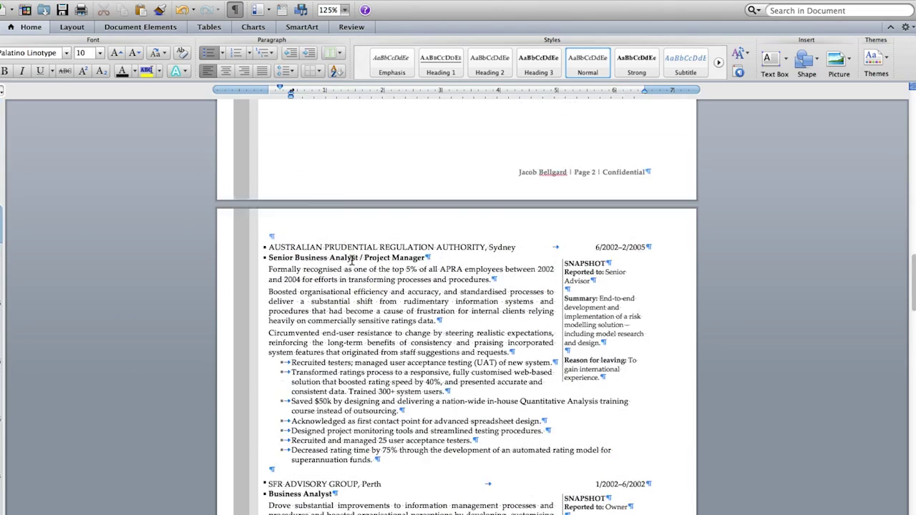
pyautogui.scroll(15, 351, 261)
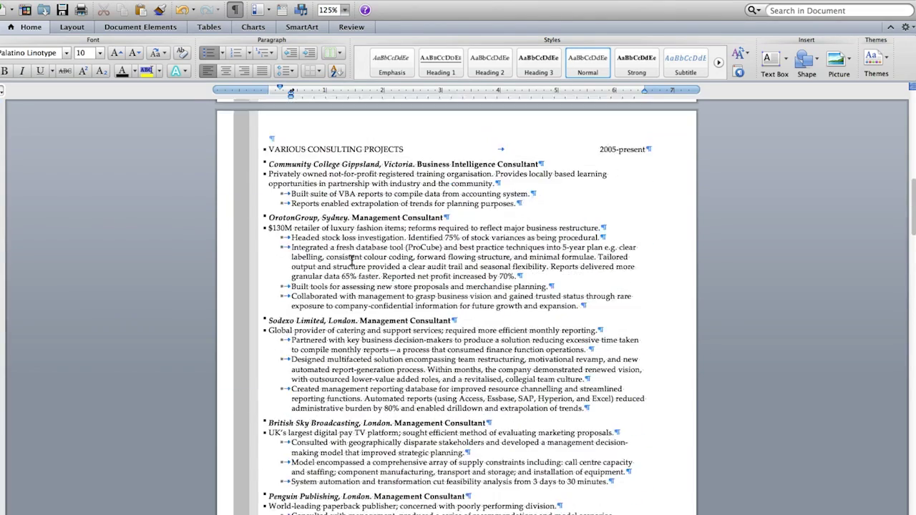
pyautogui.scroll(10, 351, 260)
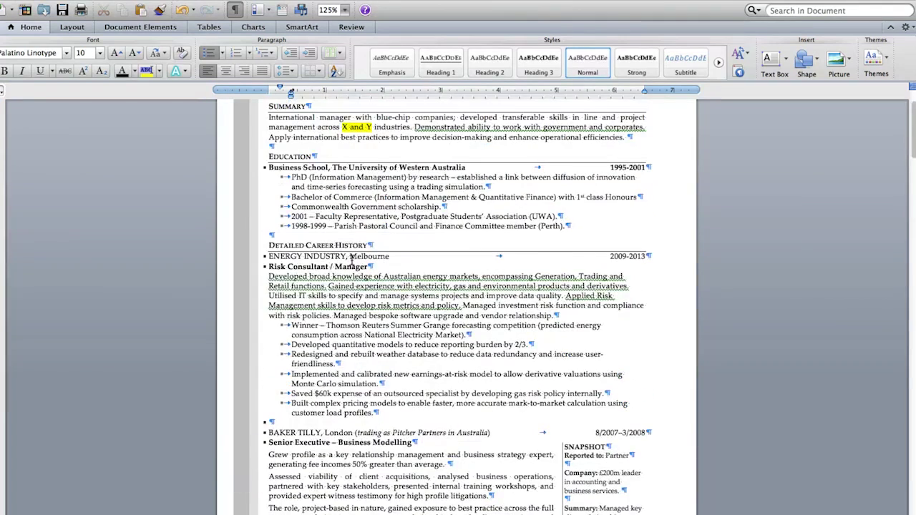
pyautogui.scroll(-5, 351, 260)
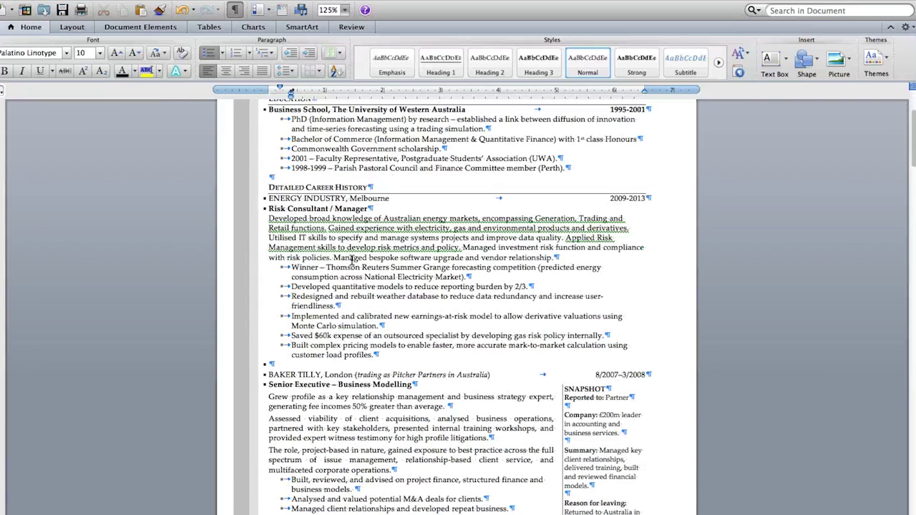
# Step: Delete the "Reason for leaving" entry from the Baker Tilly snapshot box
pyautogui.moveTo(642, 512); pyautogui.dragTo(580, 505)
pyautogui.click(632, 511)
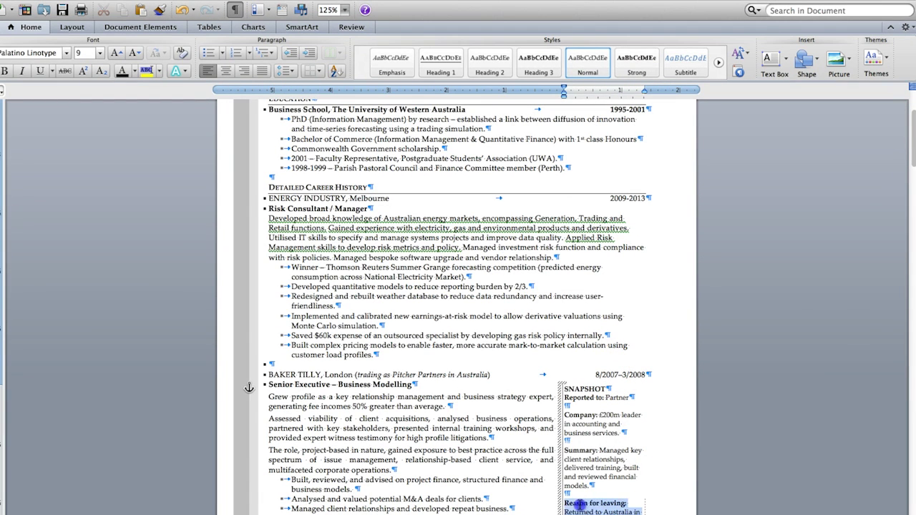
pyautogui.press('BackSpace')
# Step: Run the Baker Tilly snapshot entries together into one paragraph without blank lines, adding a full stop after "Partner"
pyautogui.moveTo(613, 491); pyautogui.dragTo(561, 398)
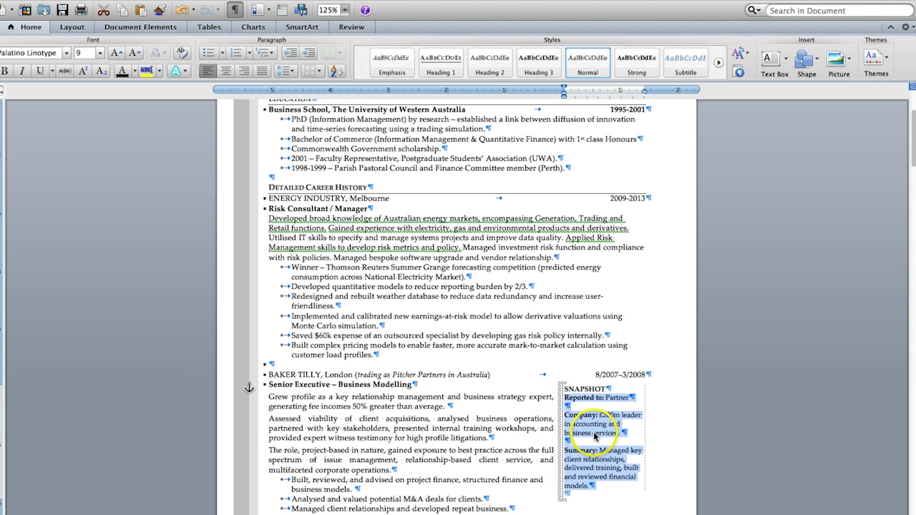
pyautogui.click(611, 417)
pyautogui.press('BackSpace')
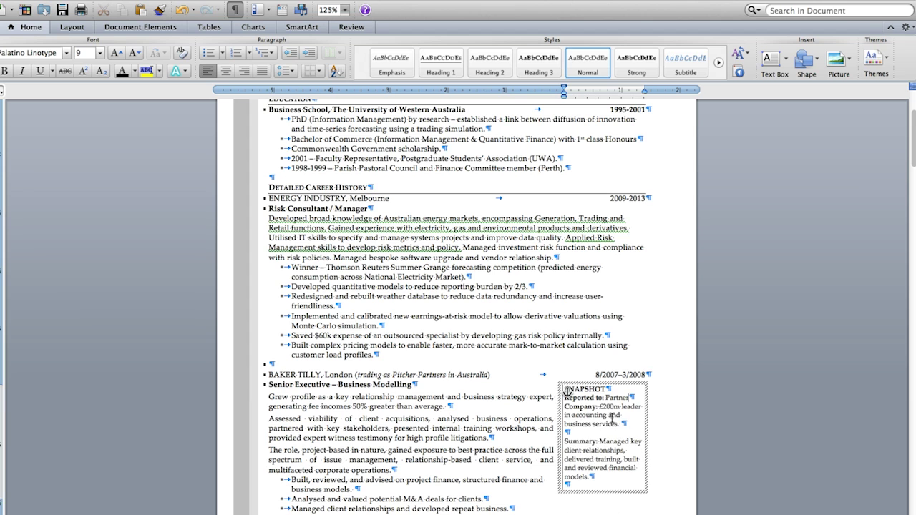
pyautogui.click(564, 407)
pyautogui.press('BackSpace')
pyautogui.write('.')
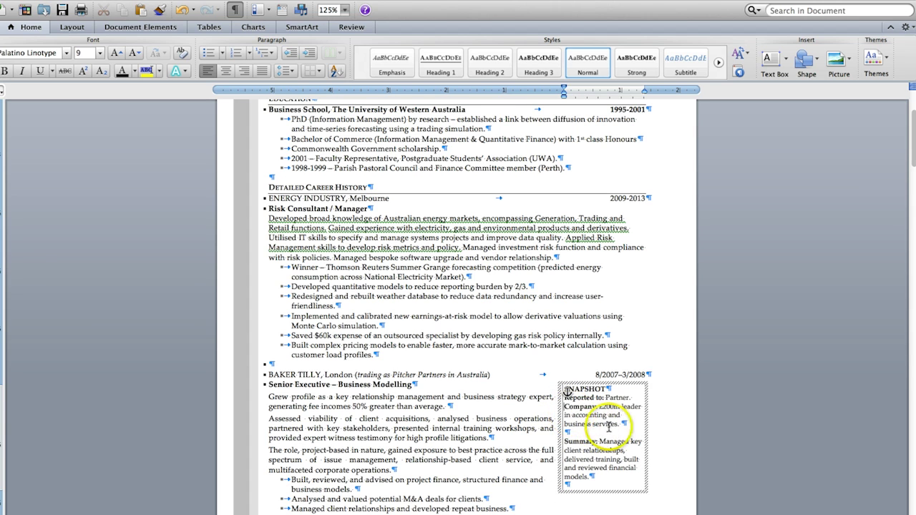
pyautogui.click(566, 433)
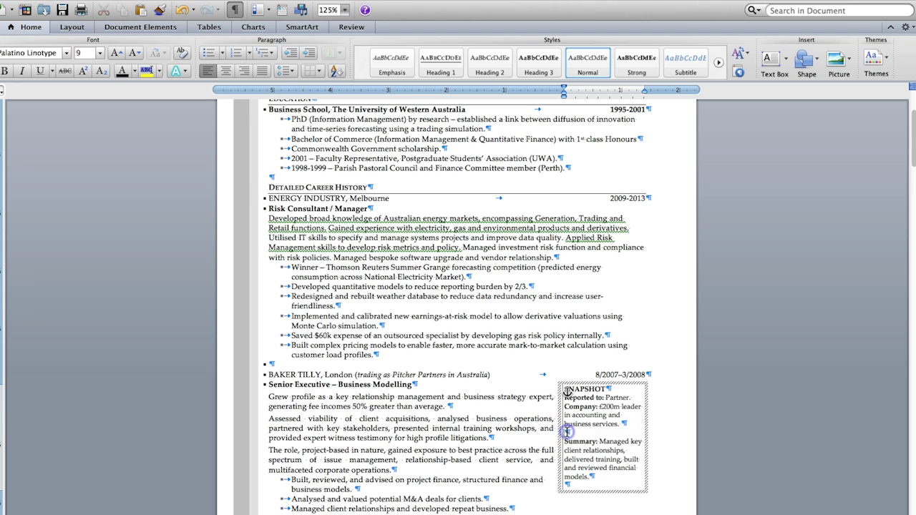
pyautogui.press('BackSpace')
pyautogui.click(566, 434)
pyautogui.press('BackSpace')
# Step: Move the Baker Tilly snapshot text out of its box onto a new line below the "Senior Executive – Business Modelling" title
pyautogui.moveTo(592, 468); pyautogui.dragTo(563, 395)
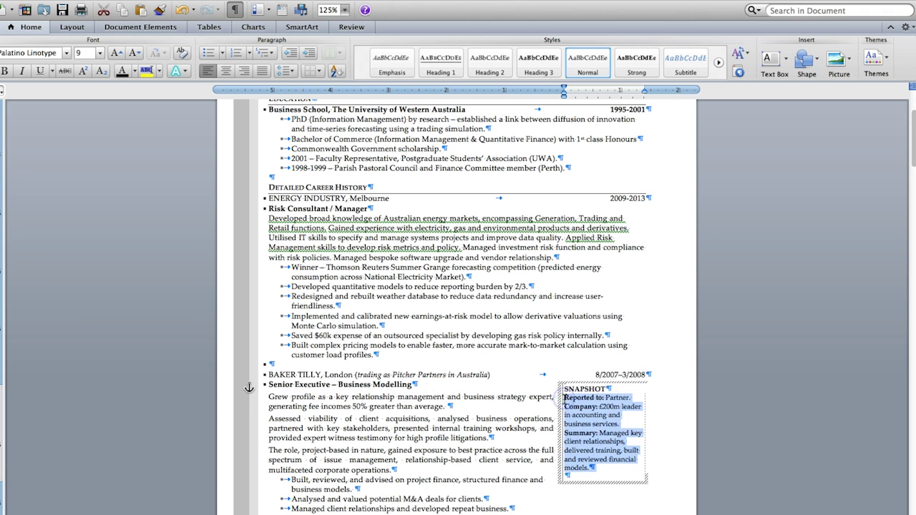
pyautogui.press('super+x')
pyautogui.click(269, 397)
pyautogui.press('Return')
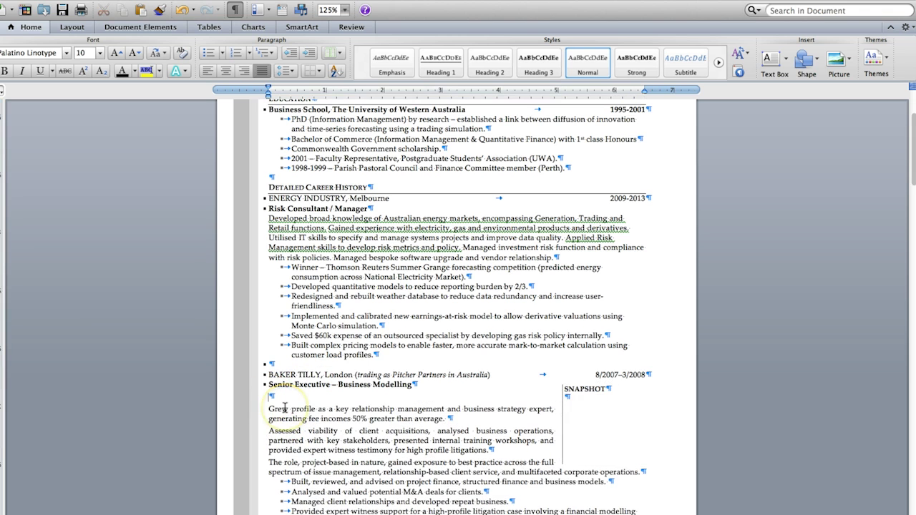
pyautogui.press('super+v')
# Step: Delete the emptied Baker Tilly SNAPSHOT box and the blank line after the relocated text
pyautogui.click(565, 388)
pyautogui.moveTo(565, 388); pyautogui.dragTo(573, 409)
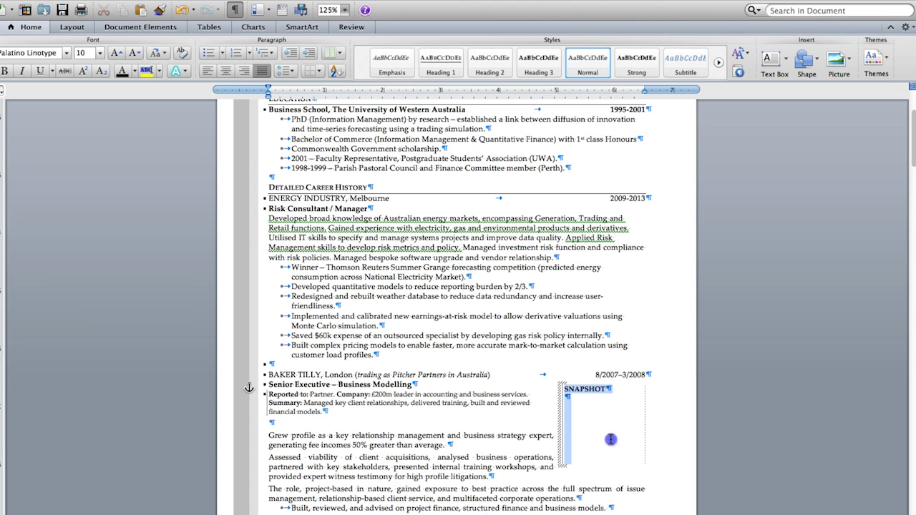
pyautogui.click(560, 403)
pyautogui.press('Delete')
pyautogui.click(485, 427)
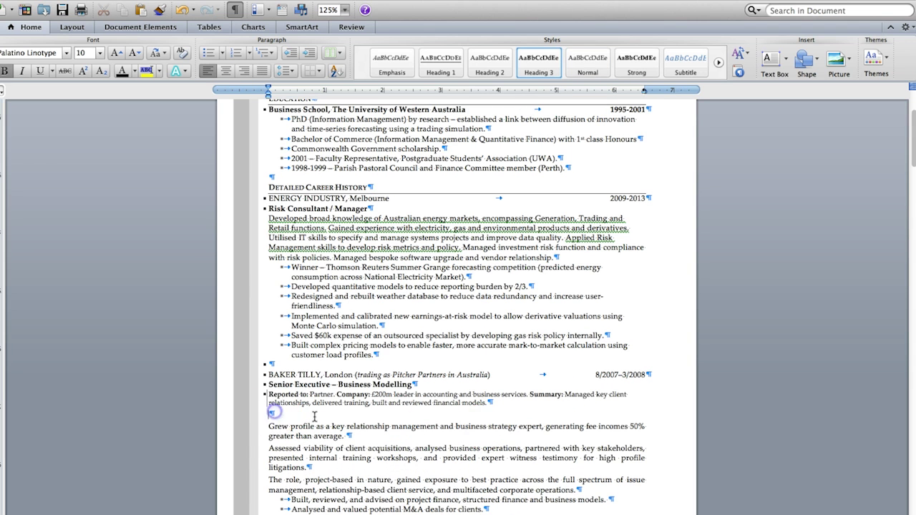
pyautogui.click(271, 412)
pyautogui.press('BackSpace')
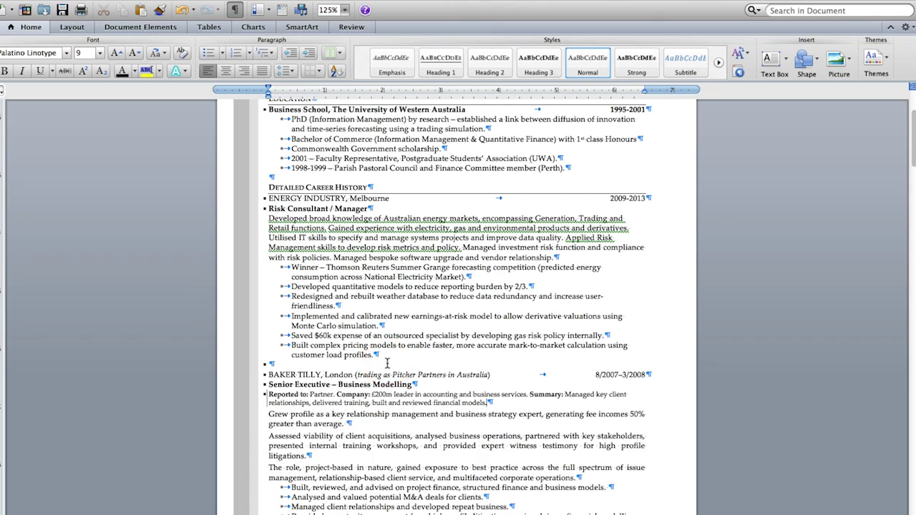
# Step: Delete the "SNAPSHOT" heading from the Australian Prudential Regulation Authority's side box
pyautogui.scroll(-15, 387, 363)
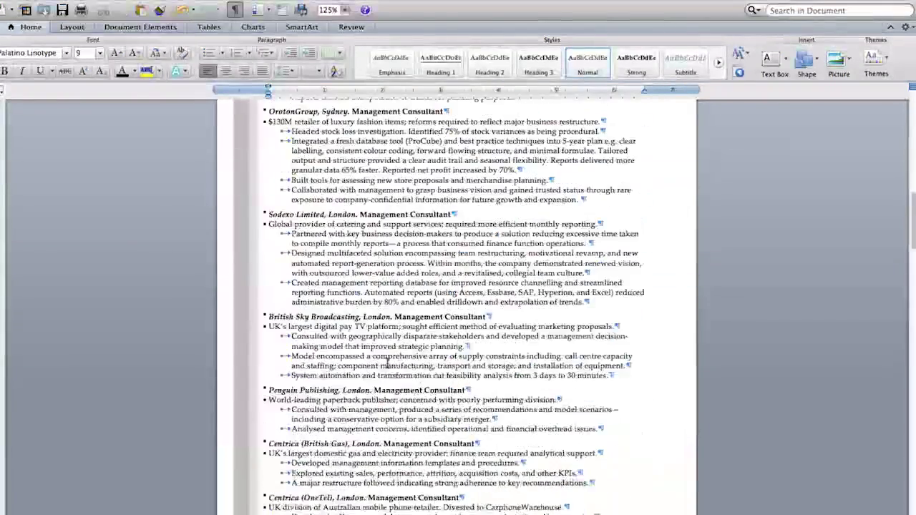
pyautogui.scroll(-6, 387, 363)
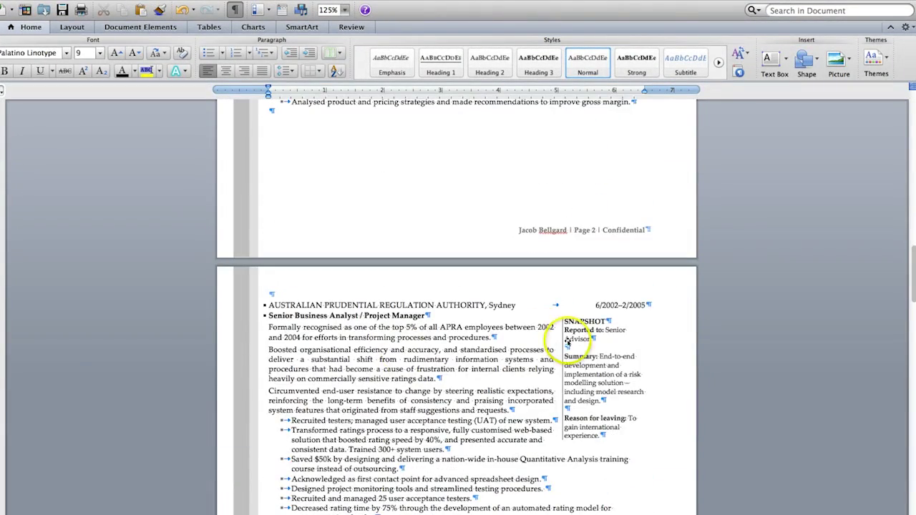
pyautogui.click(572, 325)
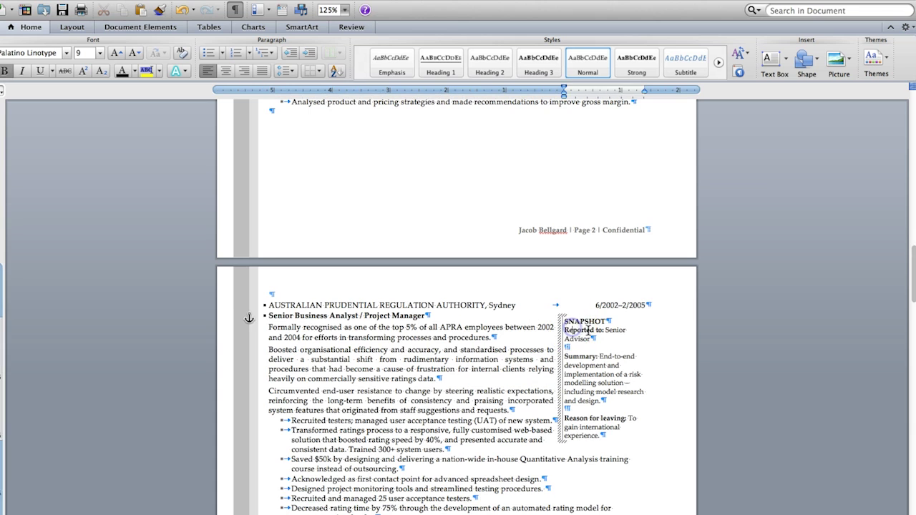
pyautogui.tripleClick(582, 323)
pyautogui.press('BackSpace')
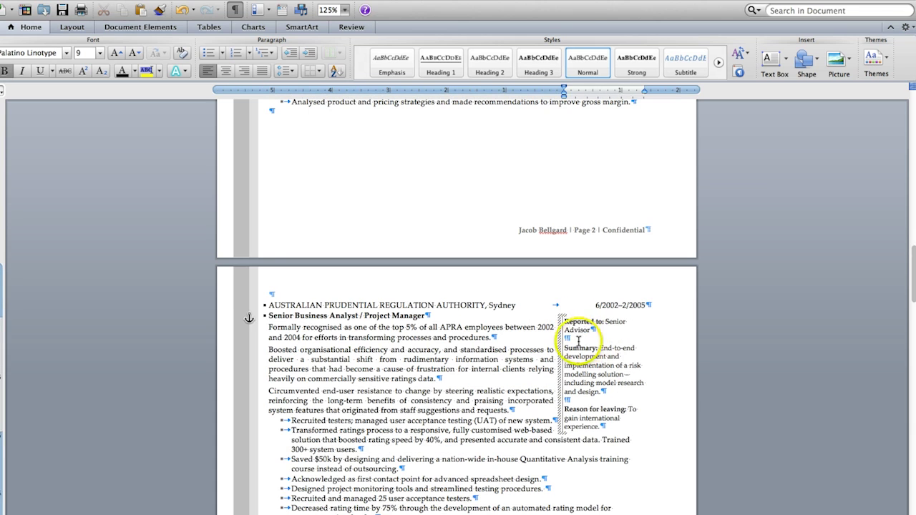
# Step: Join the regulation authority's "Reported to" and "Summary" entries with a full stop after "Senior Advisor" and delete its "Reason for leaving" entry
pyautogui.press('Down')
pyautogui.press('BackSpace')
pyautogui.press('BackSpace')
pyautogui.write('.')
pyautogui.click(573, 382)
pyautogui.press('BackSpace')
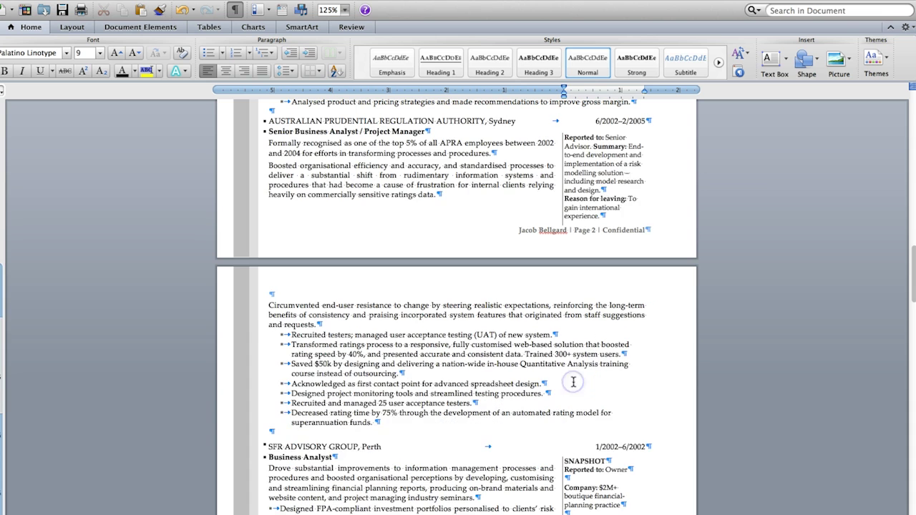
pyautogui.moveTo(603, 216); pyautogui.dragTo(563, 199)
pyautogui.press('BackSpace')
# Step: Move the regulation authority's snapshot text below its "Senior Business Analyst / Project Manager" title and delete the emptied side box
pyautogui.moveTo(609, 180); pyautogui.dragTo(561, 135)
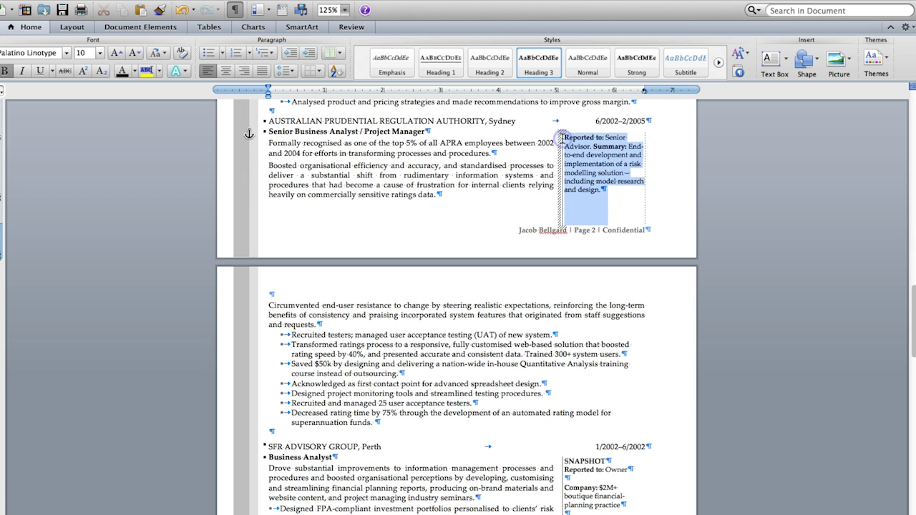
pyautogui.click(561, 135)
pyautogui.press('Delete')
pyautogui.scroll(3, 429, 165)
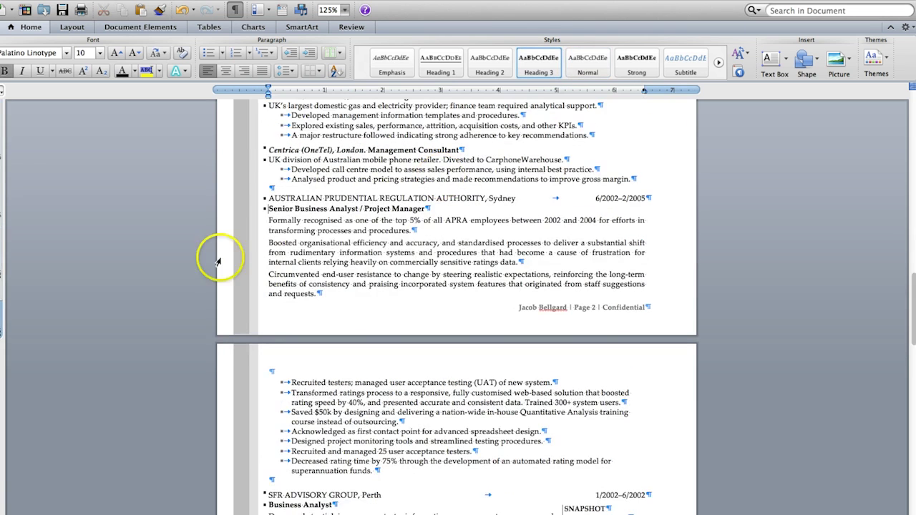
pyautogui.click(270, 220)
pyautogui.press('Return')
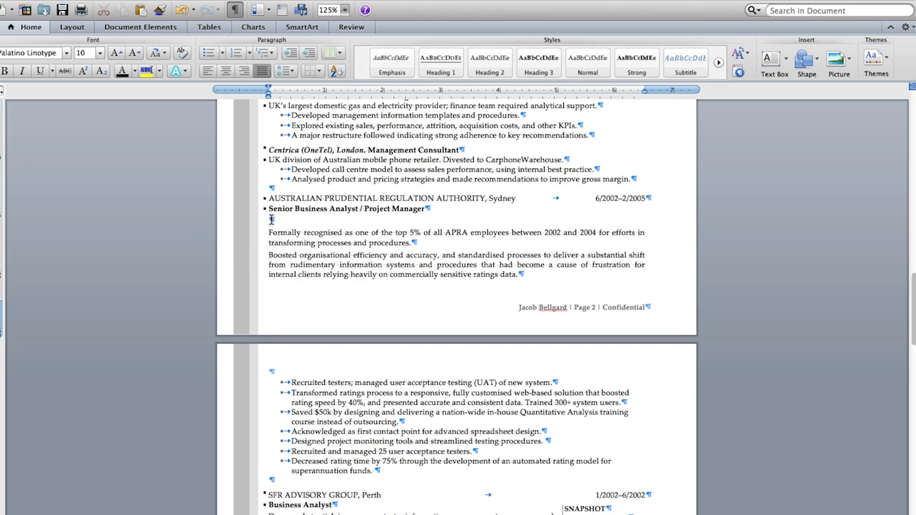
pyautogui.press('super+v')
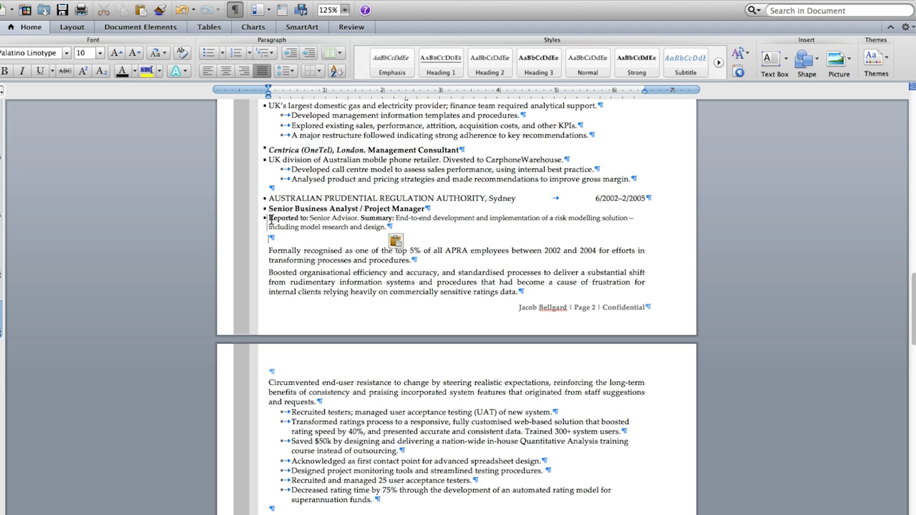
pyautogui.press('BackSpace')
# Step: Delete the "Reason for leaving" entry from SFR Advisory Group's SNAPSHOT box
pyautogui.scroll(-3, 296, 303)
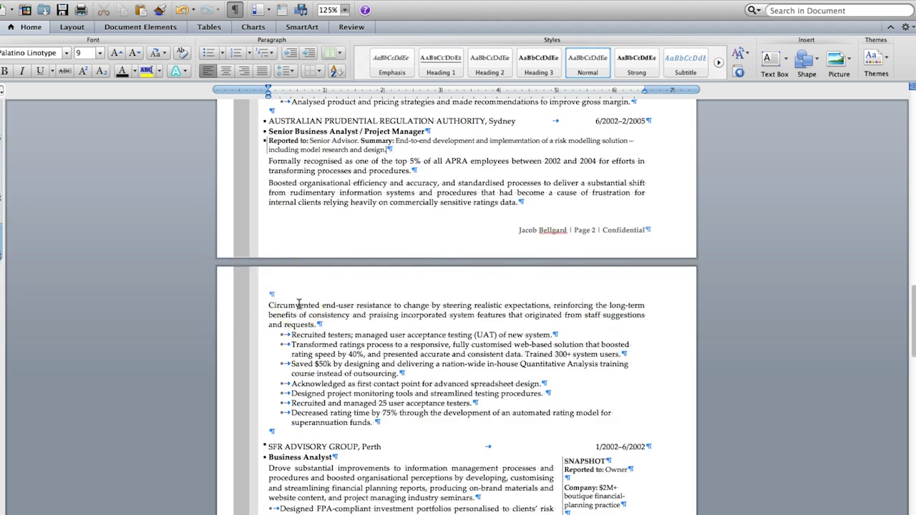
pyautogui.scroll(-4, 298, 304)
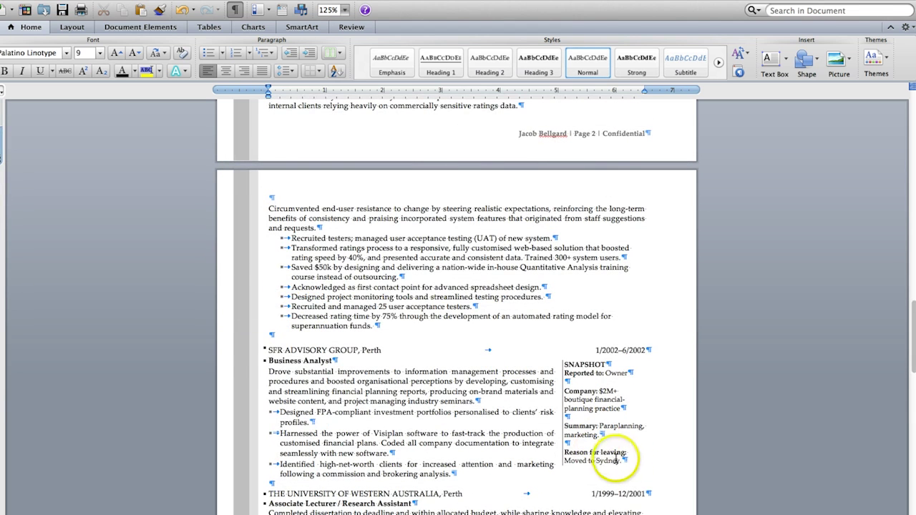
pyautogui.moveTo(565, 452); pyautogui.dragTo(623, 462)
pyautogui.press('BackSpace')
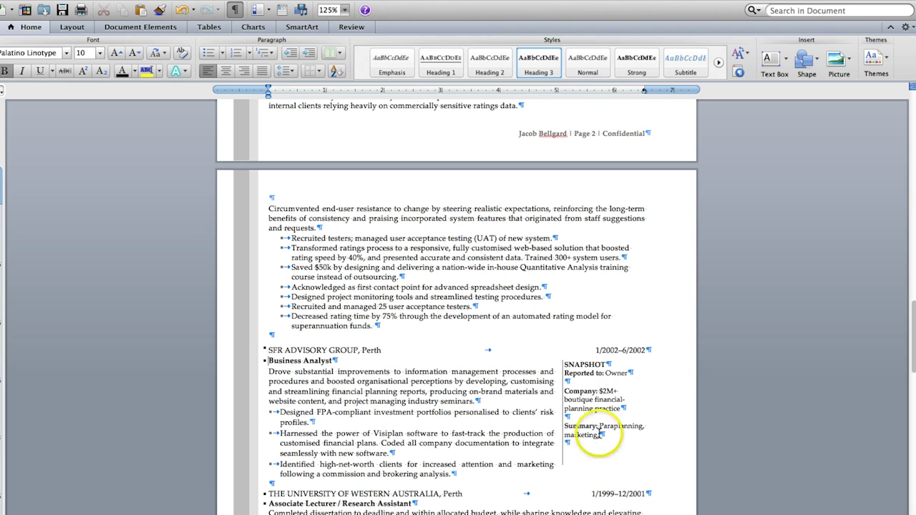
# Step: Join SFR Advisory Group's "Reported to", "Company" and "Summary" entries into one paragraph, adding full stops after "Owner" and "practice" and removing the blank lines
pyautogui.click(569, 381)
pyautogui.press('BackSpace')
pyautogui.click(565, 365)
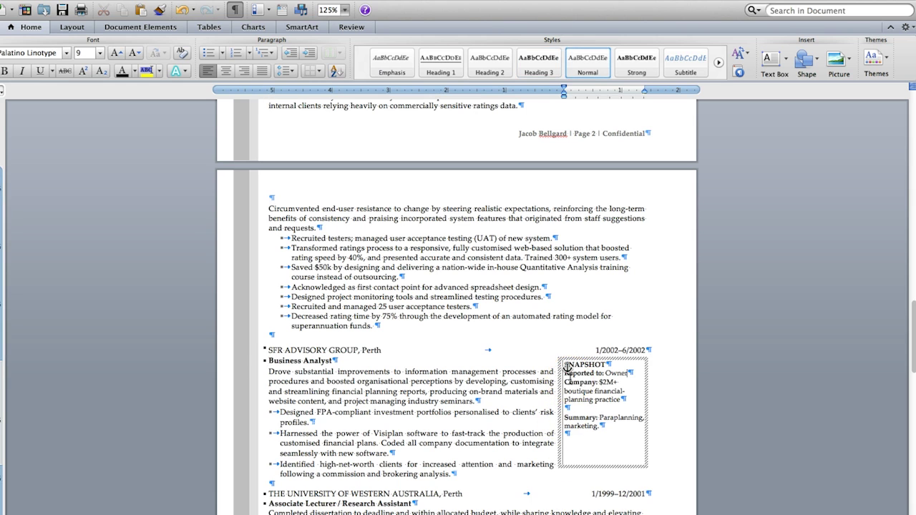
pyautogui.click(568, 409)
pyautogui.press('BackSpace')
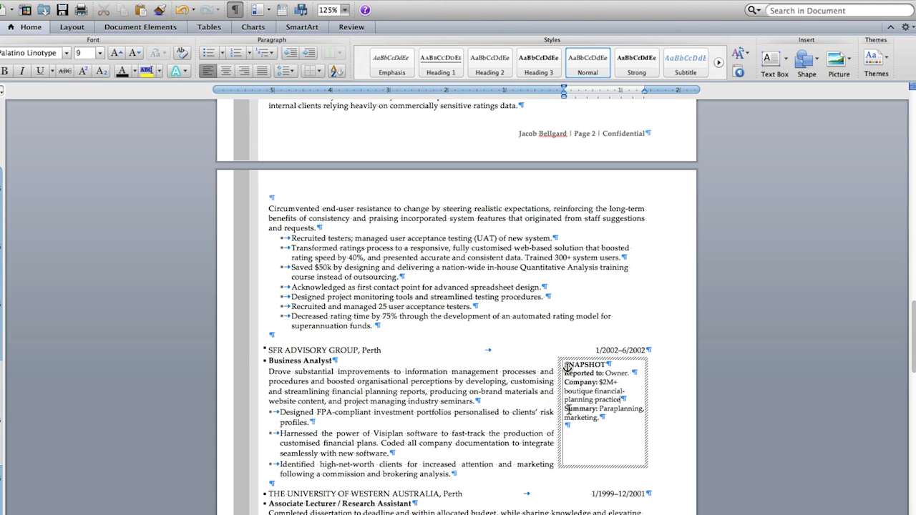
pyautogui.click(568, 364)
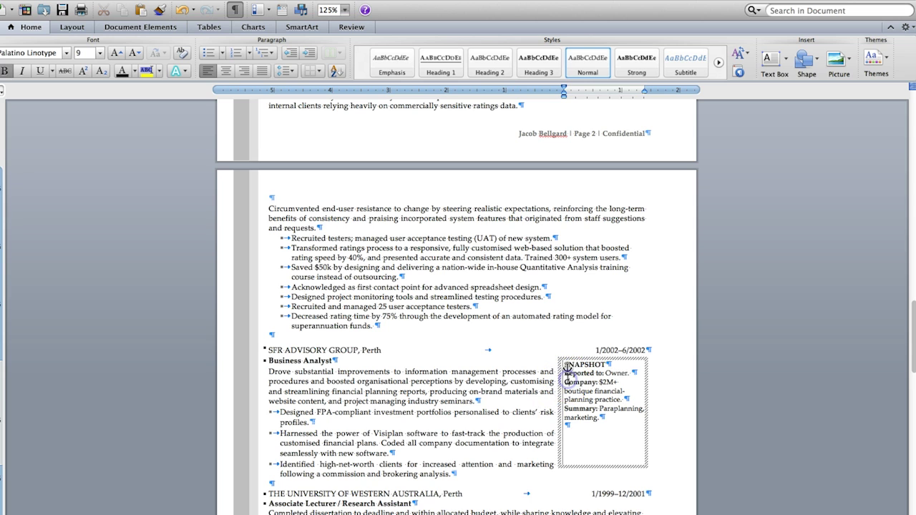
pyautogui.click(566, 427)
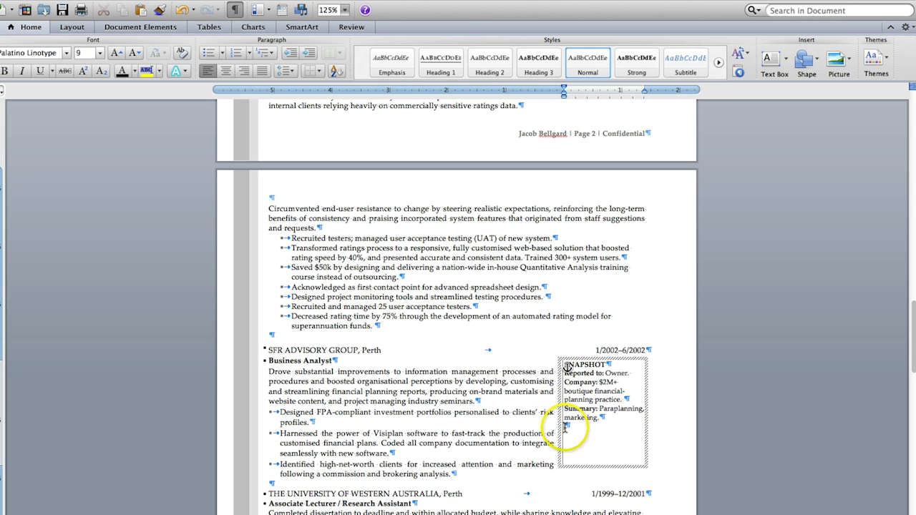
pyautogui.press('BackSpace')
pyautogui.click(565, 407)
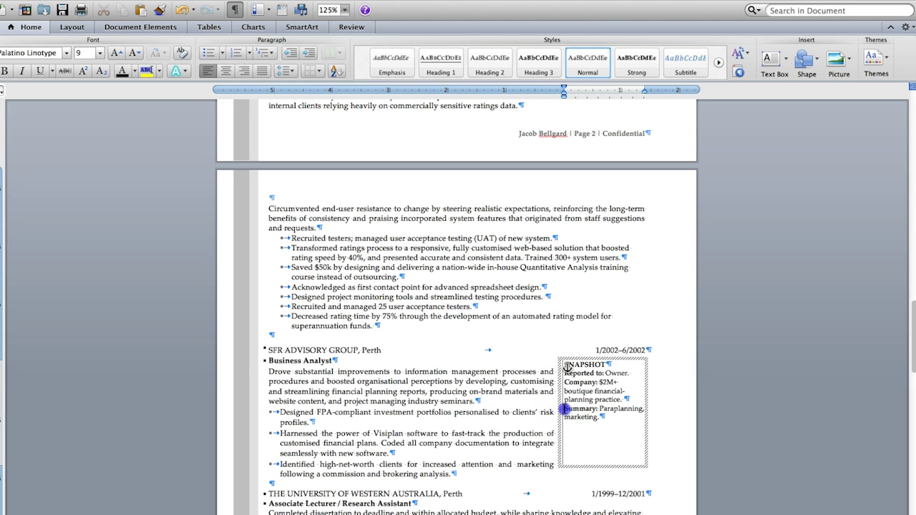
# Step: Move the joined SFR Advisory Group snapshot text out of its box onto a new line below the "Business Analyst" title
pyautogui.moveTo(611, 436); pyautogui.dragTo(567, 368)
pyautogui.hotkey('ctrl', 'x')
pyautogui.click(420, 409)
pyautogui.click(270, 371)
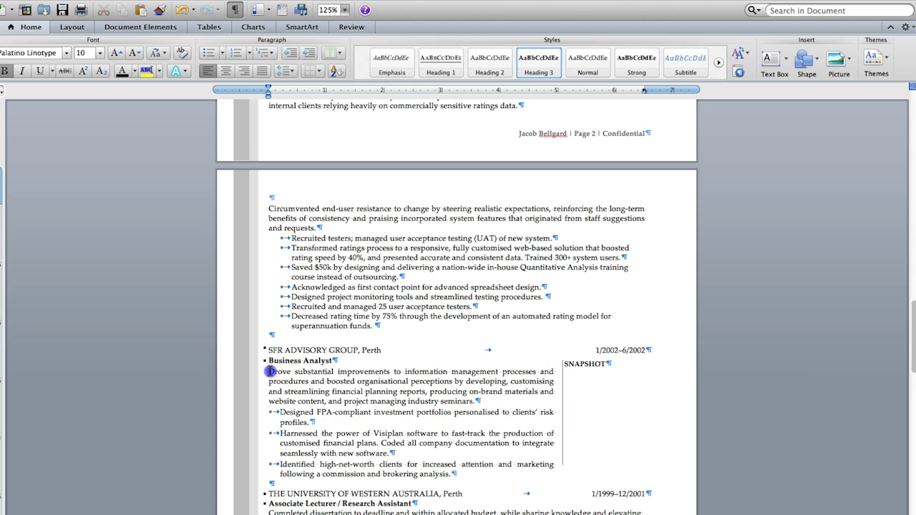
pyautogui.press('Return')
pyautogui.hotkey('ctrl', 'v')
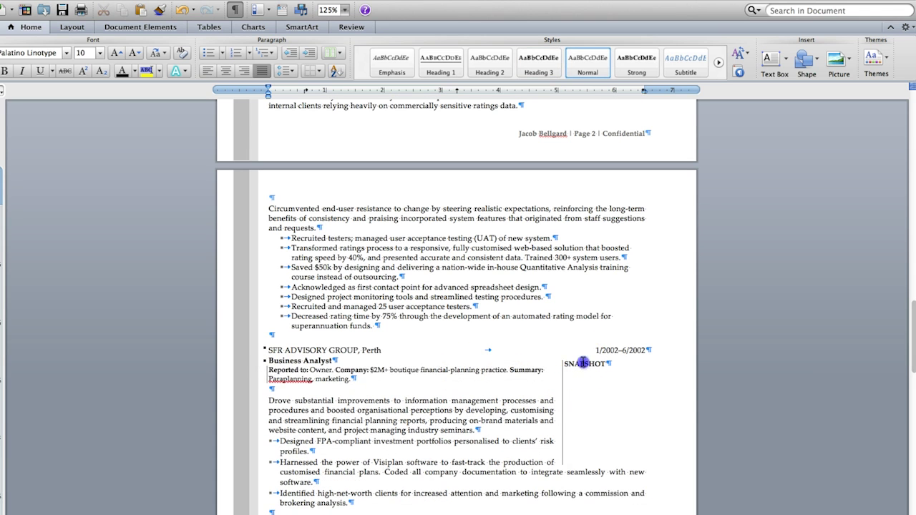
# Step: Delete SFR Advisory Group's emptied SNAPSHOT box and the blank line after the relocated text
pyautogui.click(582, 363)
pyautogui.press('Delete')
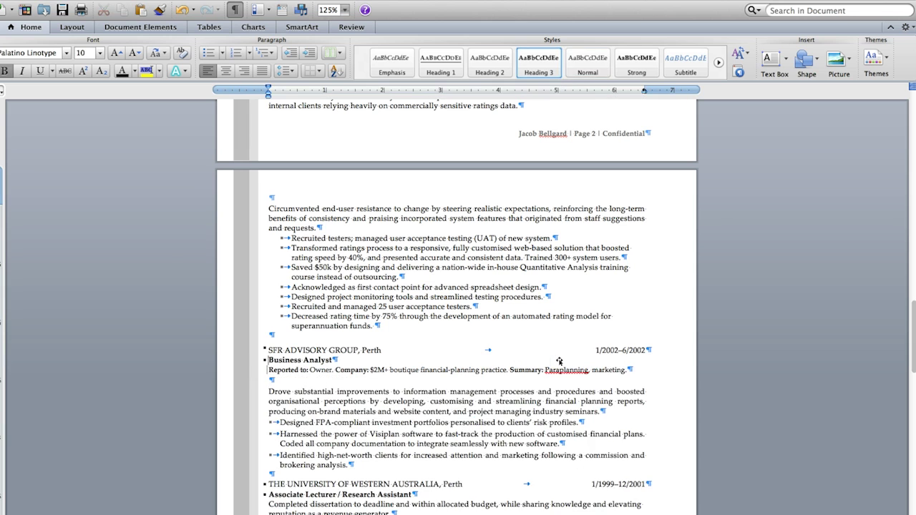
pyautogui.click(303, 380)
pyautogui.press('BackSpace')
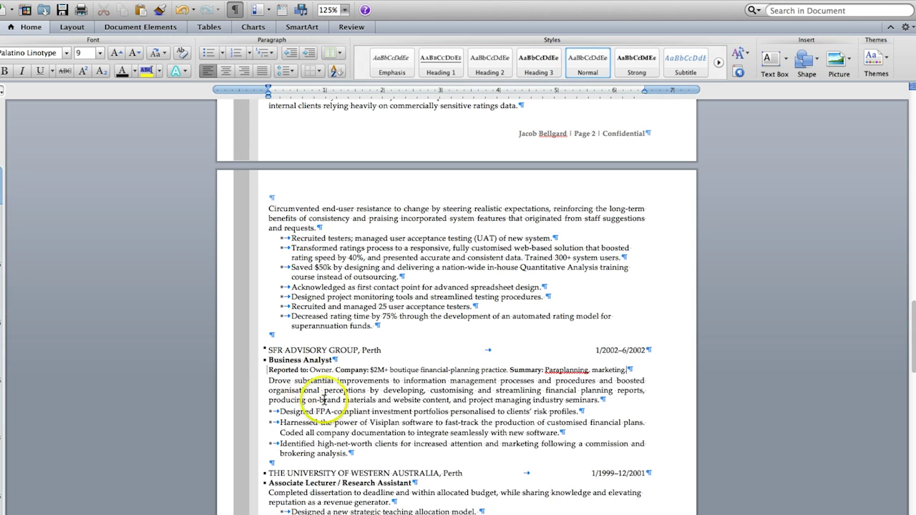
# Step: Review the restructured résumé from the Personal section back up to the Summary, Education and Energy Industry entries
pyautogui.scroll(-10, 327, 415)
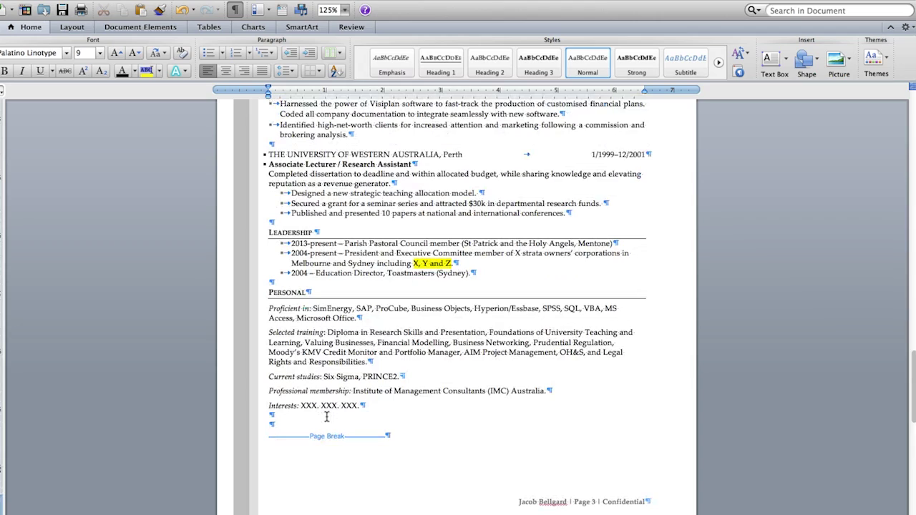
pyautogui.scroll(6, 326, 416)
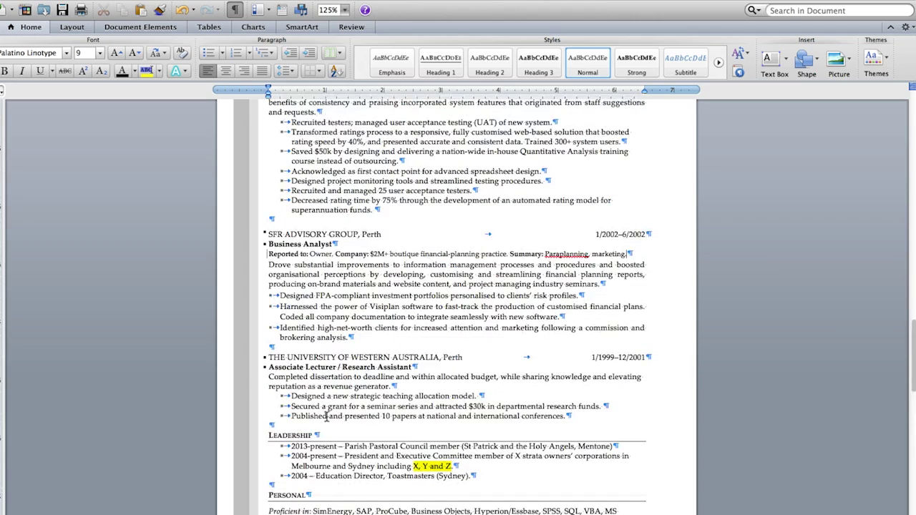
pyautogui.scroll(18, 326, 415)
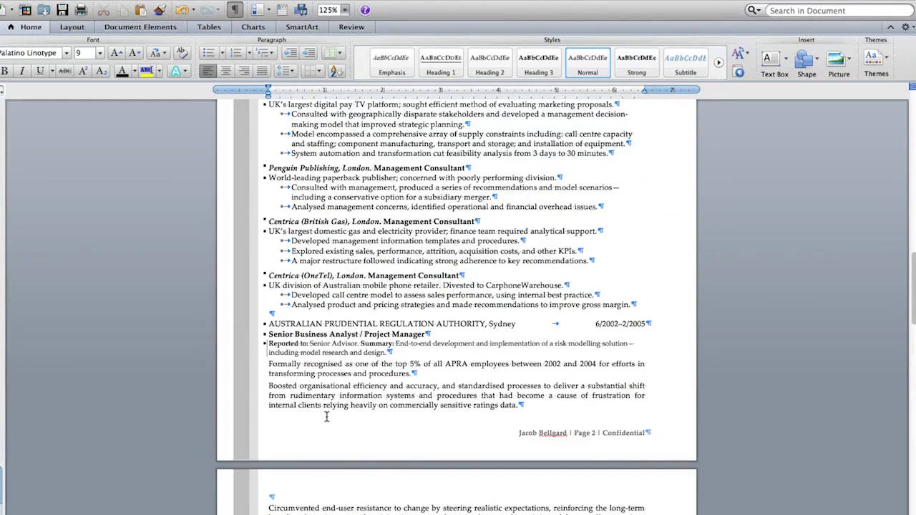
pyautogui.scroll(5, 327, 417)
pyautogui.scroll(10, 326, 416)
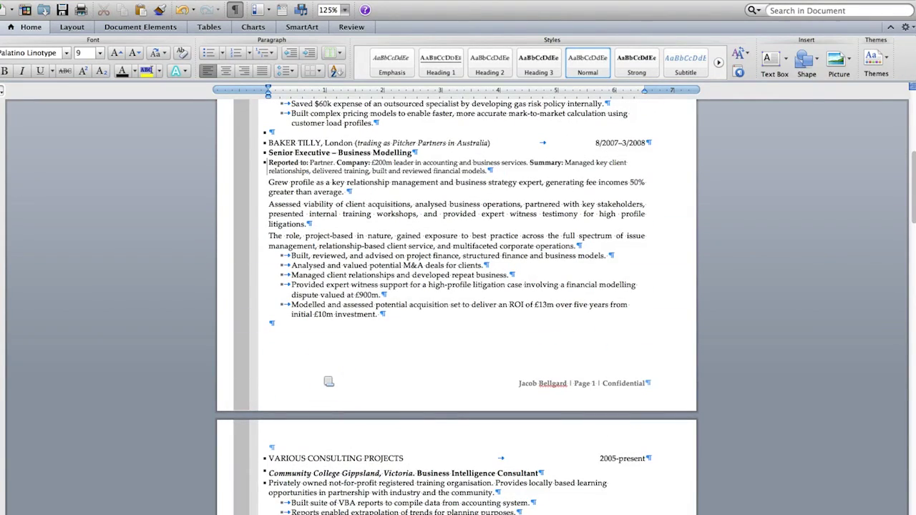
pyautogui.scroll(10, 329, 381)
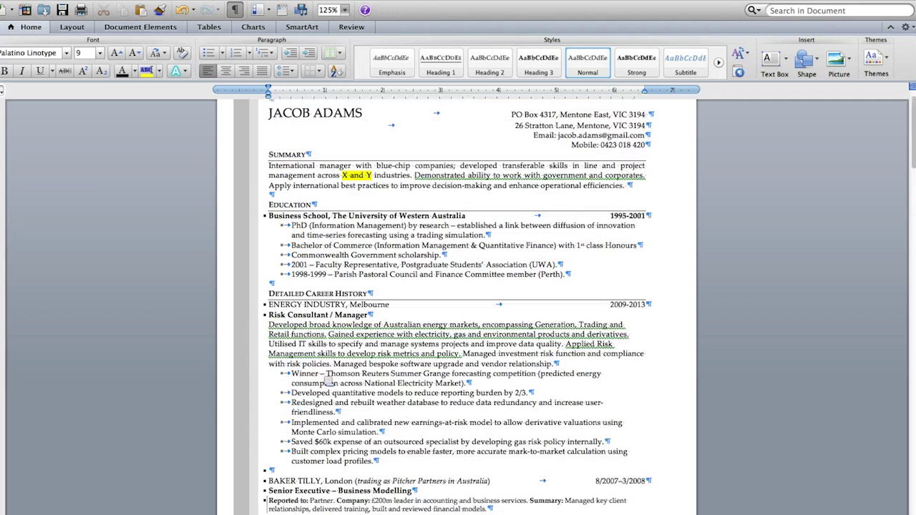
pyautogui.scroll(1, 328, 382)
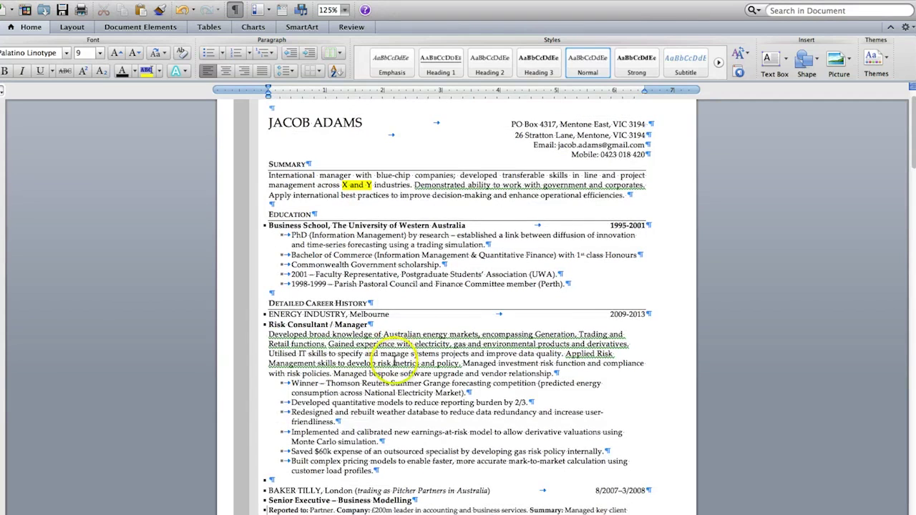
pyautogui.scroll(-1, 394, 362)
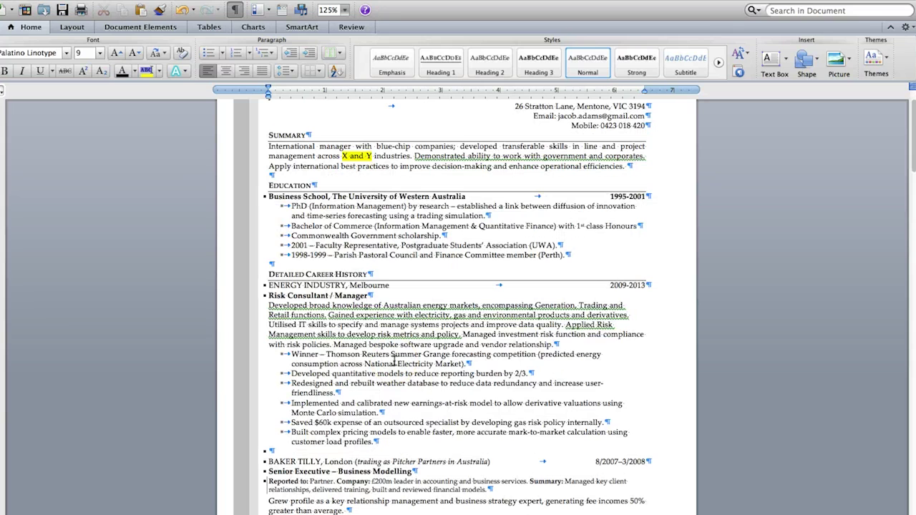
pyautogui.scroll(-2, 394, 362)
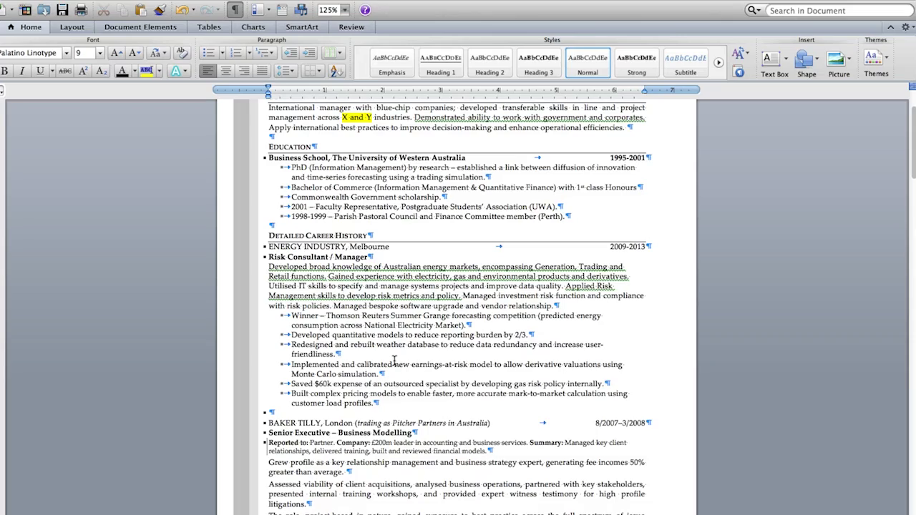
# Step: Copy the Lumo Energy, Ignition Energy Investments and GDF Suez rows from the Career Summary table to the blank line above the Baker Tilly entry
pyautogui.scroll(-10, 394, 361)
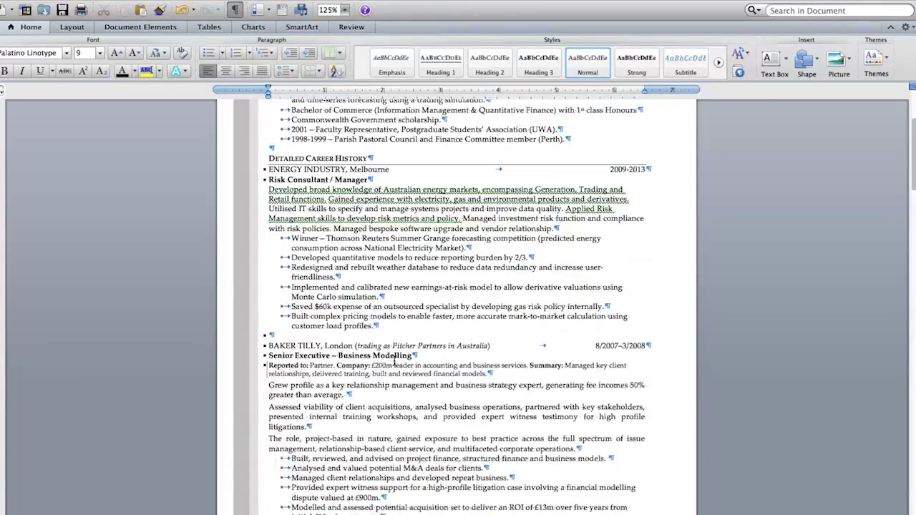
pyautogui.scroll(15, 394, 361)
pyautogui.scroll(-5, 393, 361)
pyautogui.scroll(5, 393, 361)
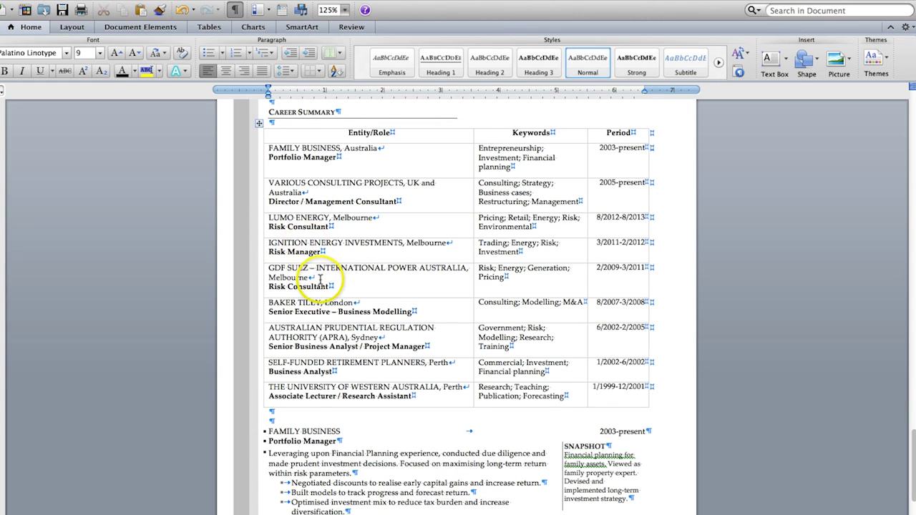
pyautogui.moveTo(270, 218); pyautogui.dragTo(616, 269)
pyautogui.press('super+c')
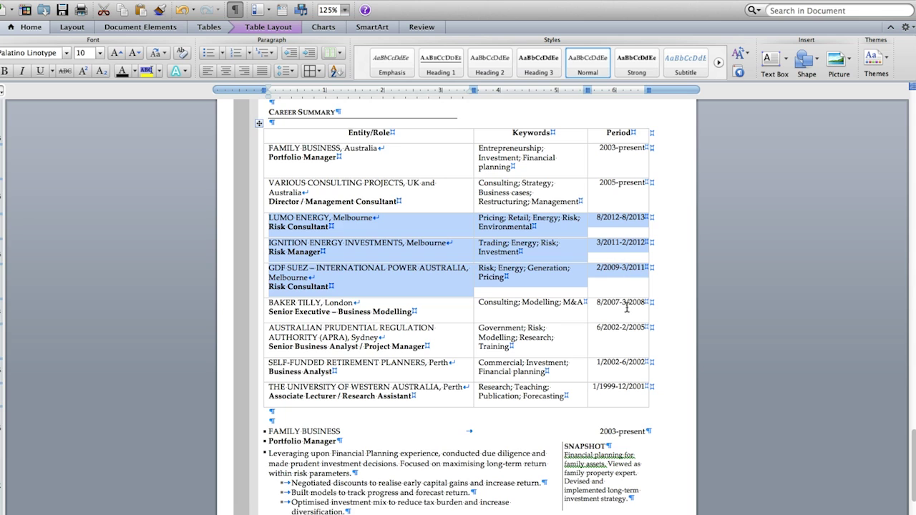
pyautogui.scroll(20, 626, 308)
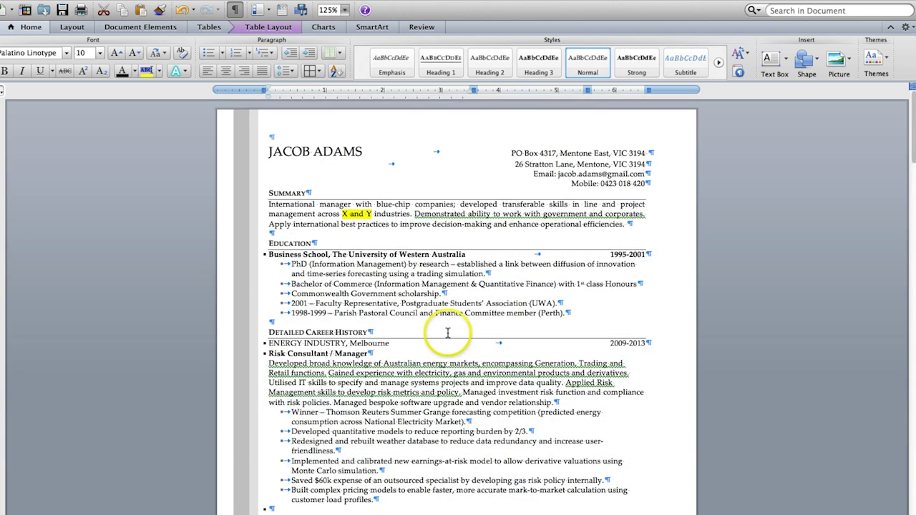
pyautogui.scroll(-4, 352, 443)
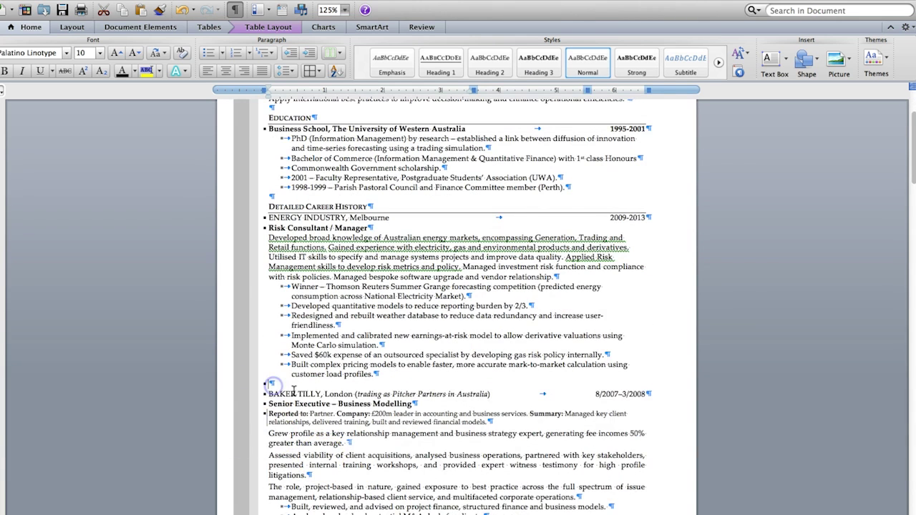
pyautogui.click(272, 384)
pyautogui.press('super+v')
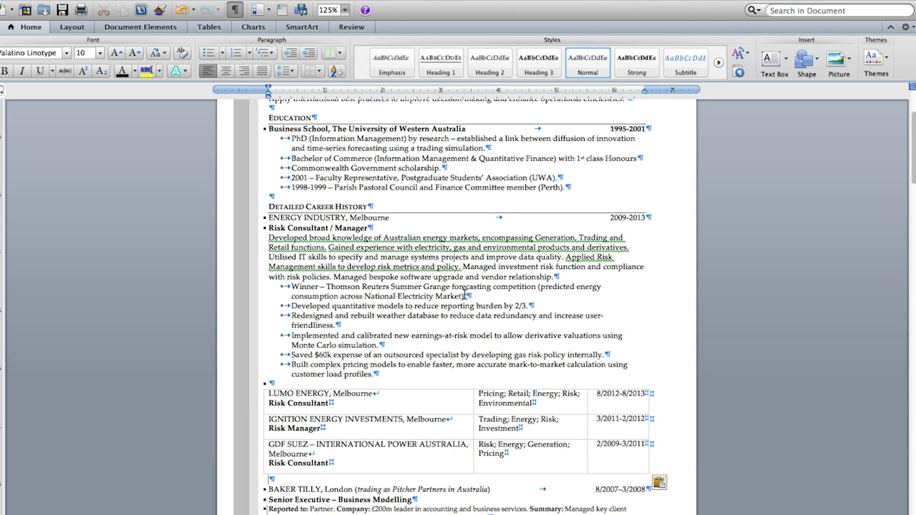
# Step: Replace the "VARIOUS CONSULTING PROJECTS" heading with the candidate's surname in capitals followed by "CONSULTING"
pyautogui.scroll(-7, 465, 293)
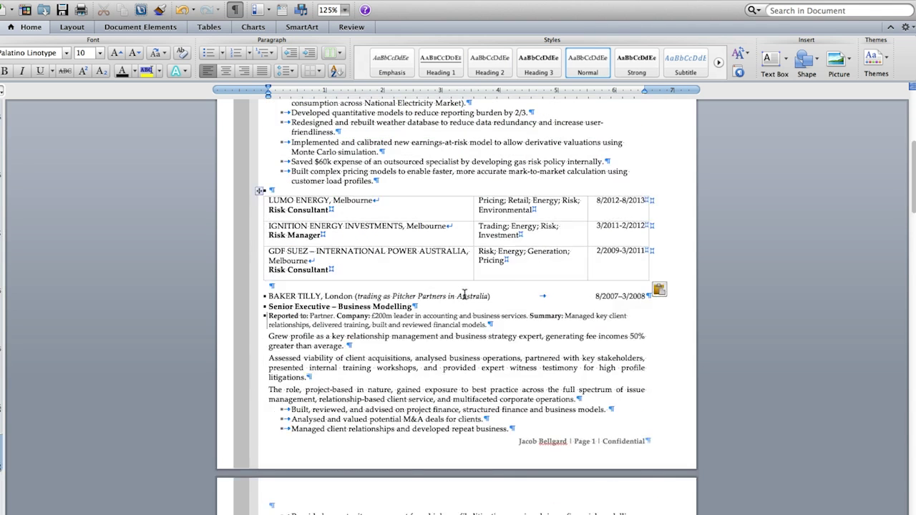
pyautogui.scroll(-5, 464, 294)
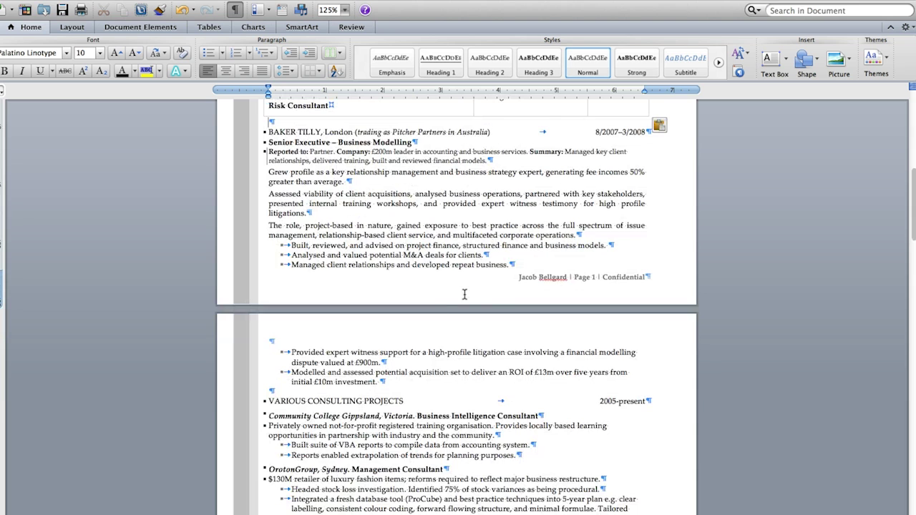
pyautogui.moveTo(403, 401); pyautogui.dragTo(284, 399)
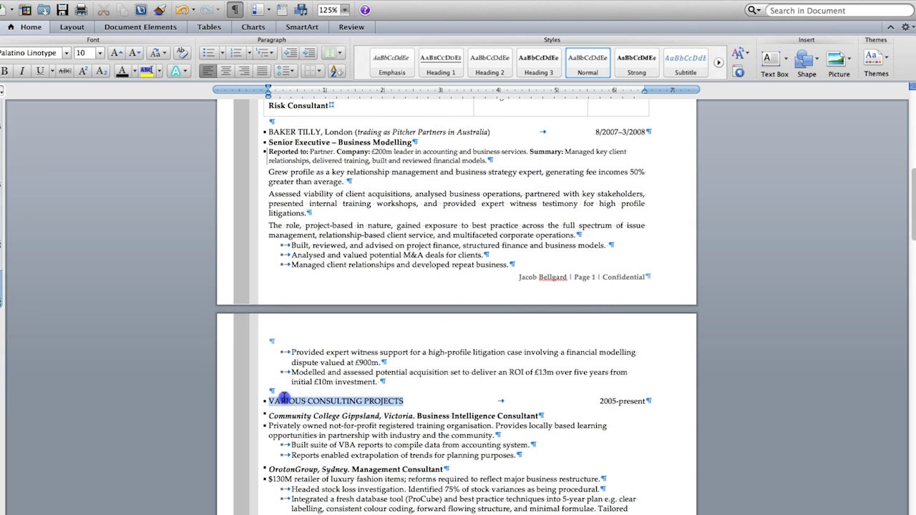
pyautogui.write('ADAM')
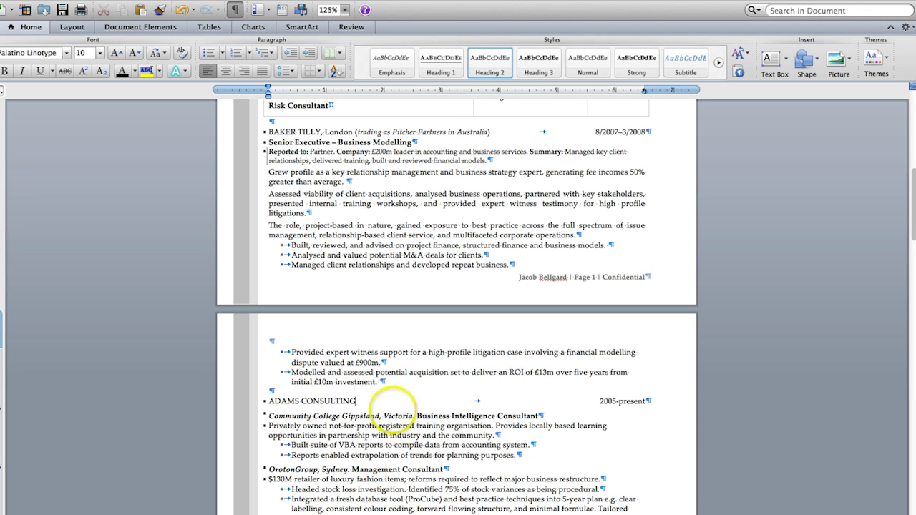
pyautogui.scroll(-3, 394, 410)
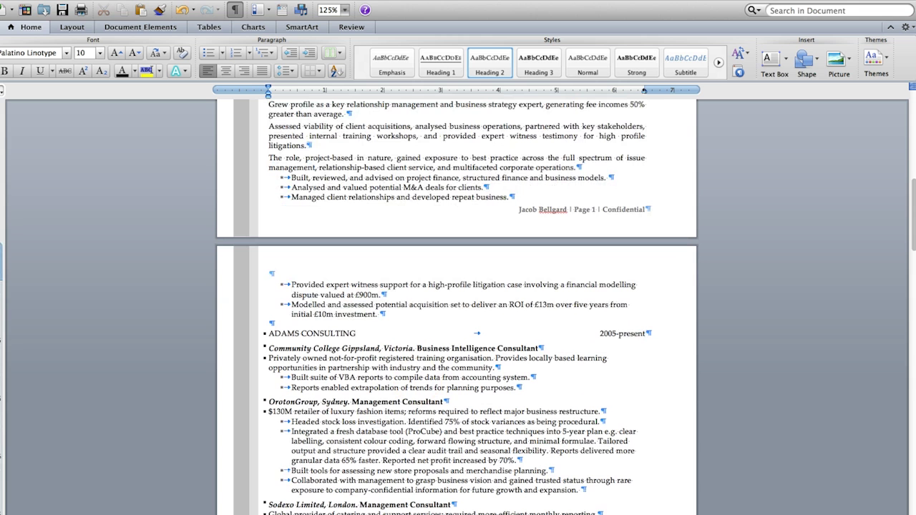
# Step: Replace the surname in the consulting heading above Community College Gippsland with the candidate's initials
pyautogui.scroll(-5, 458, 307)
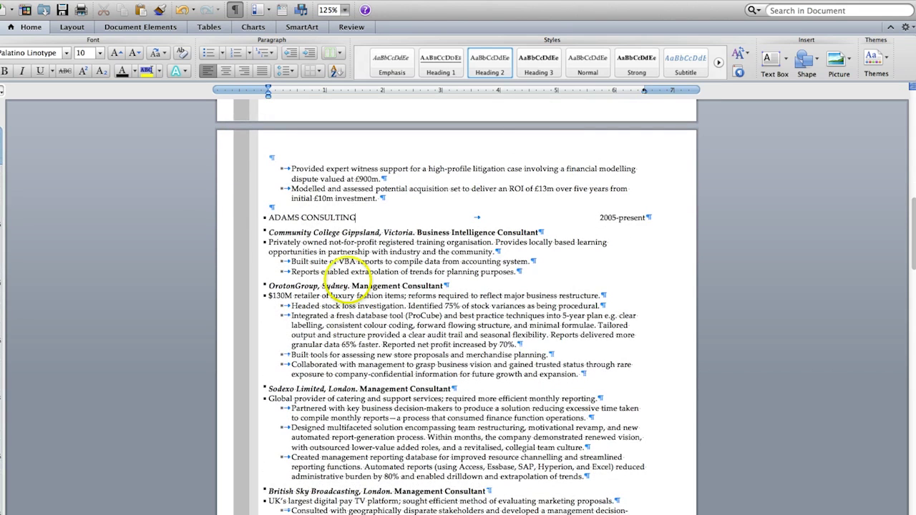
pyautogui.press('BackSpace')
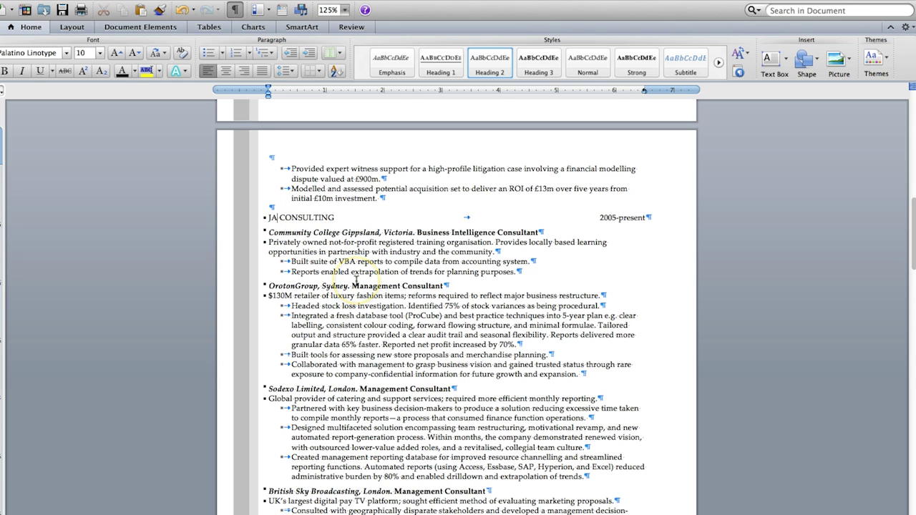
# Step: Review the résumé from the consulting projects down to the Leadership and Personal sections, then return to the Education section
pyautogui.scroll(-10, 356, 280)
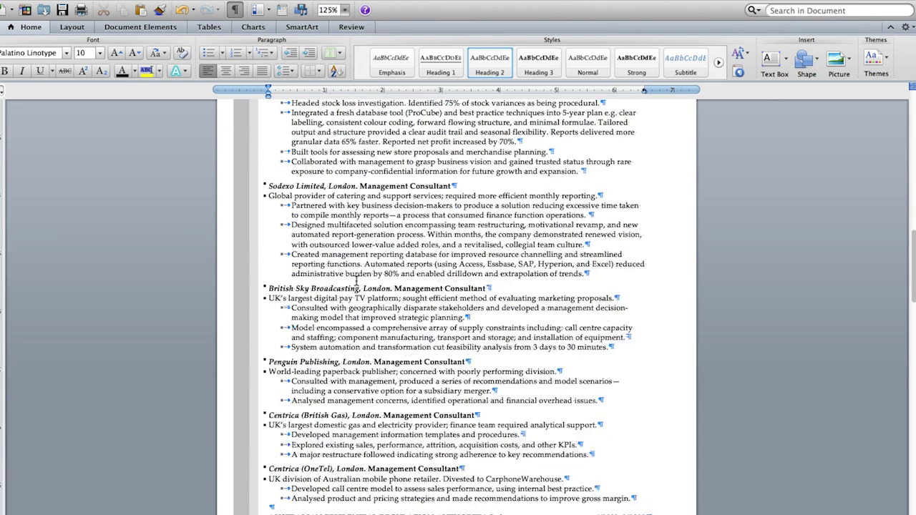
pyautogui.scroll(-3, 356, 280)
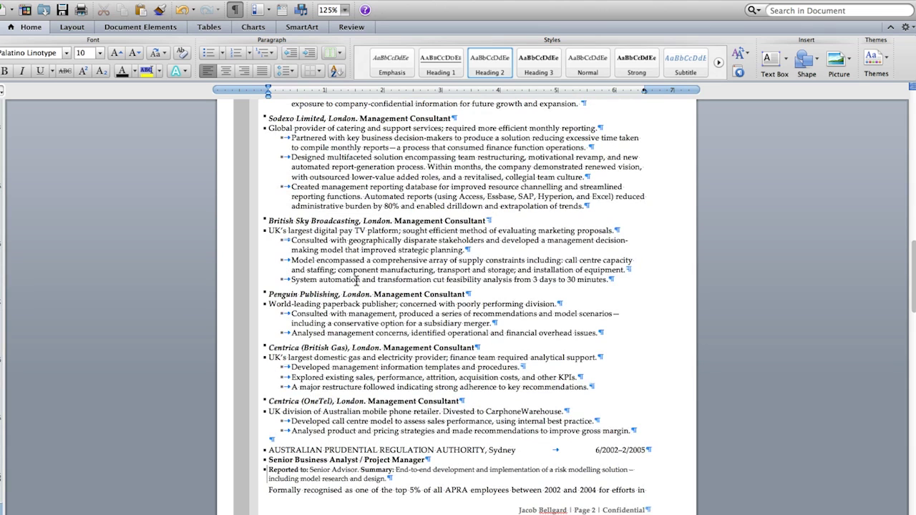
pyautogui.scroll(-3, 355, 281)
pyautogui.scroll(-1, 355, 281)
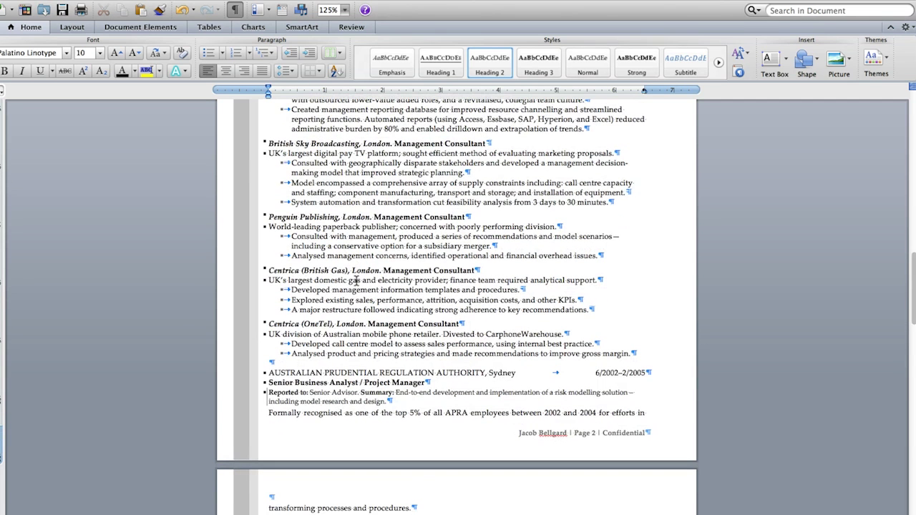
pyautogui.scroll(-12, 356, 280)
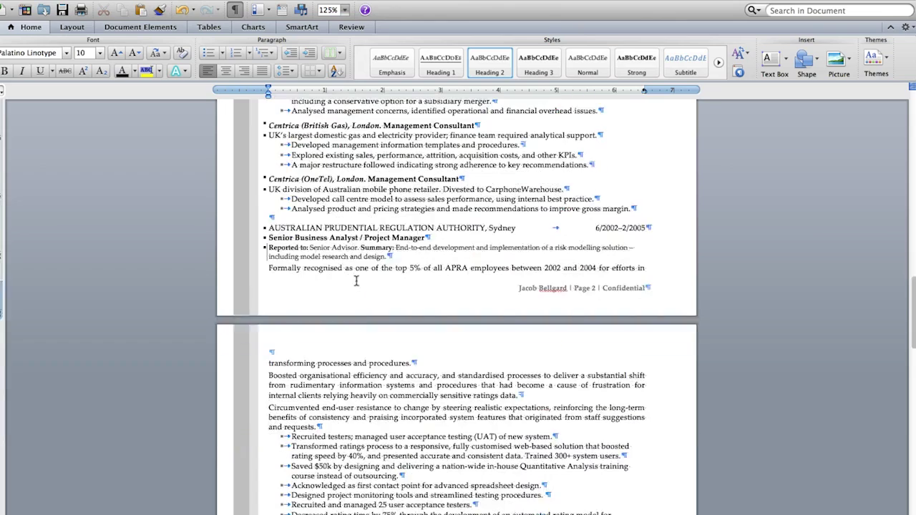
pyautogui.scroll(-10, 356, 280)
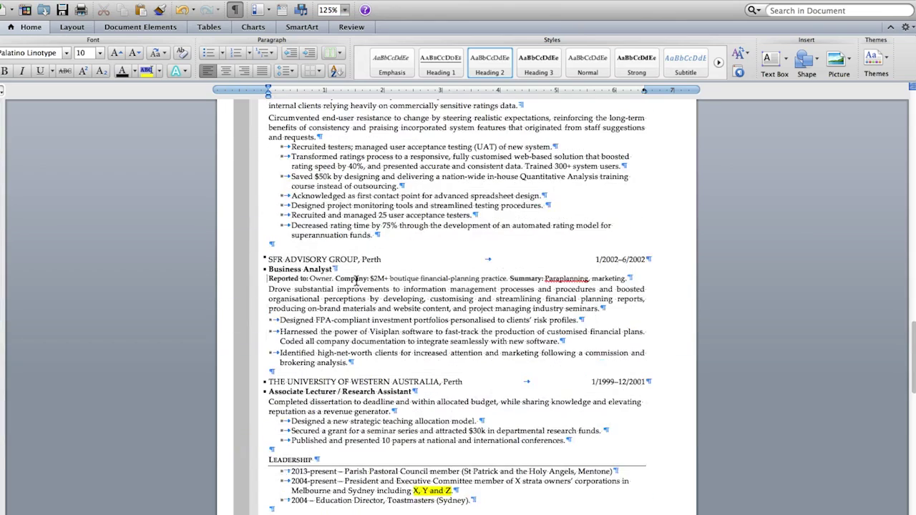
pyautogui.scroll(-2, 356, 280)
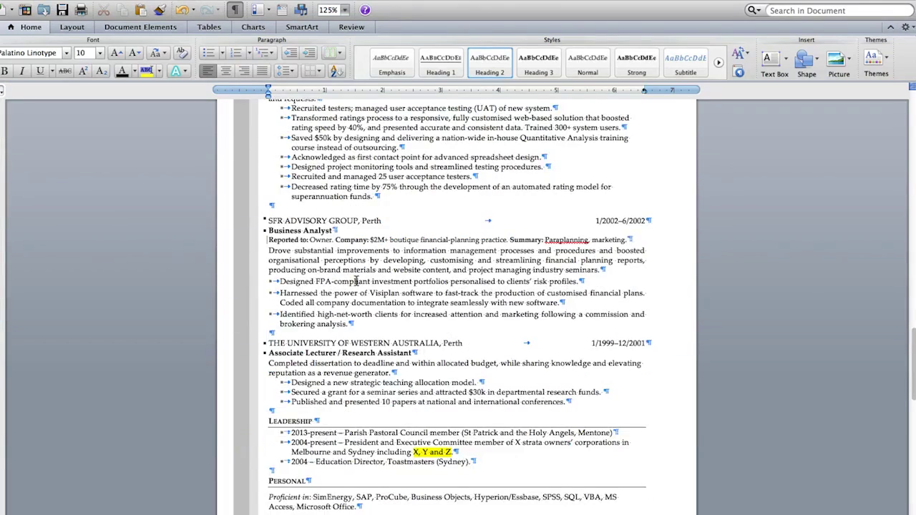
pyautogui.scroll(20, 356, 281)
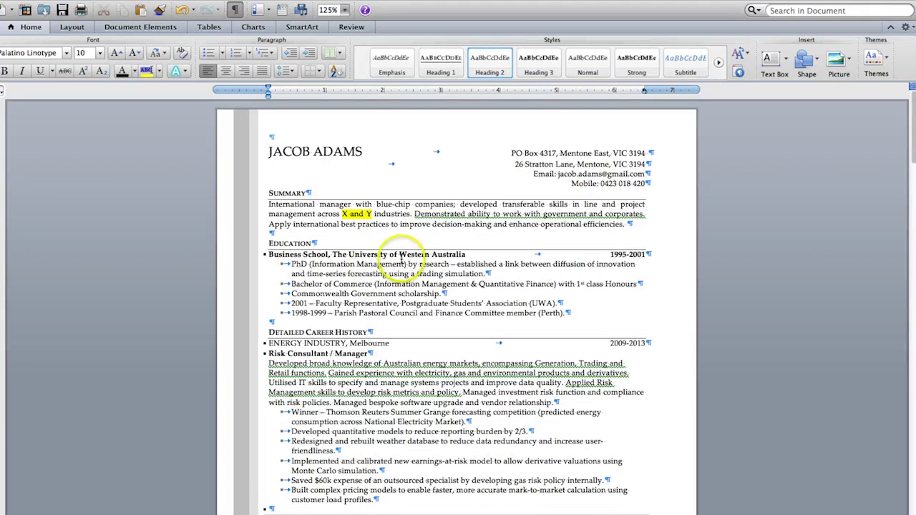
# Step: Copy the "ENERGY INDUSTRY, Melbourne" heading line with its dates to a new line above the Business School entry in Education
pyautogui.moveTo(330, 254); pyautogui.dragTo(272, 256)
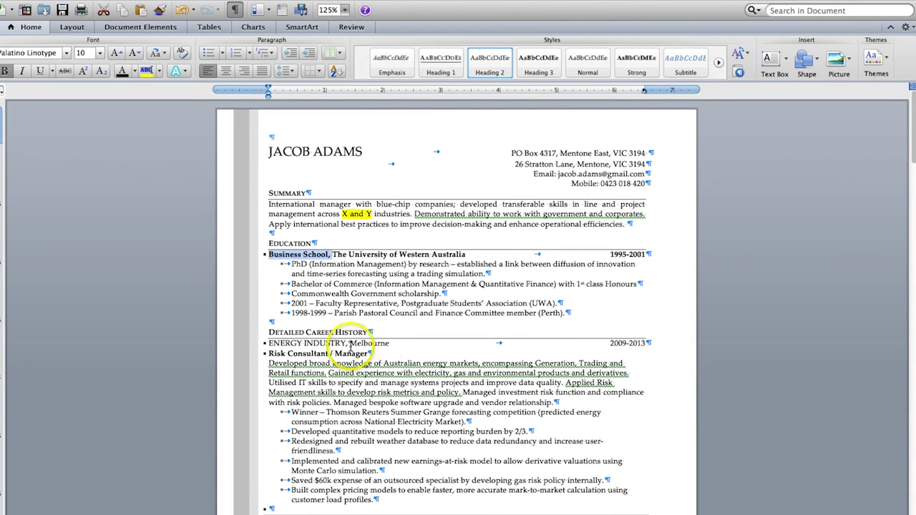
pyautogui.moveTo(266, 343); pyautogui.dragTo(646, 346)
pyautogui.press('super+c')
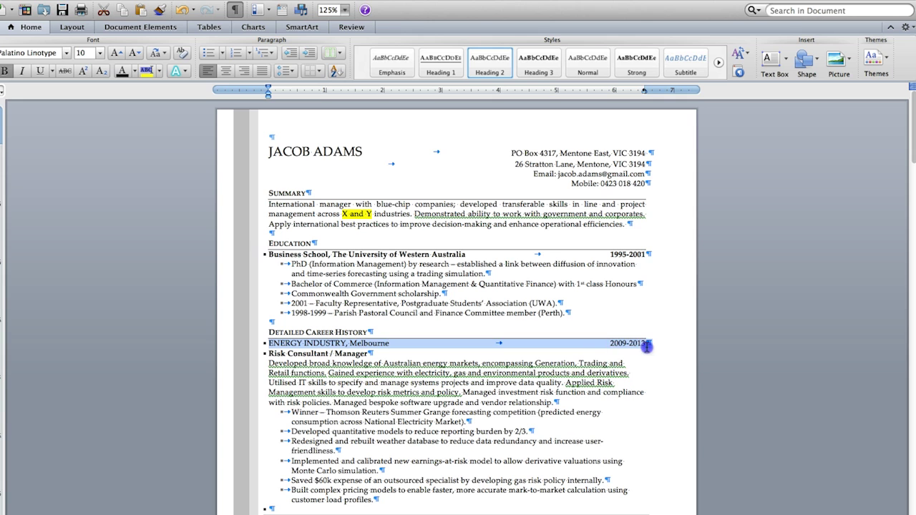
pyautogui.click(271, 255)
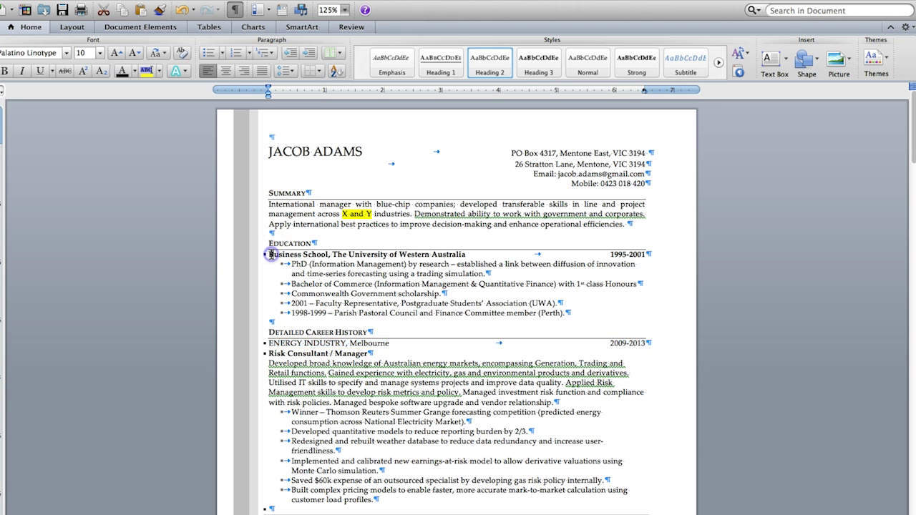
pyautogui.press('Return')
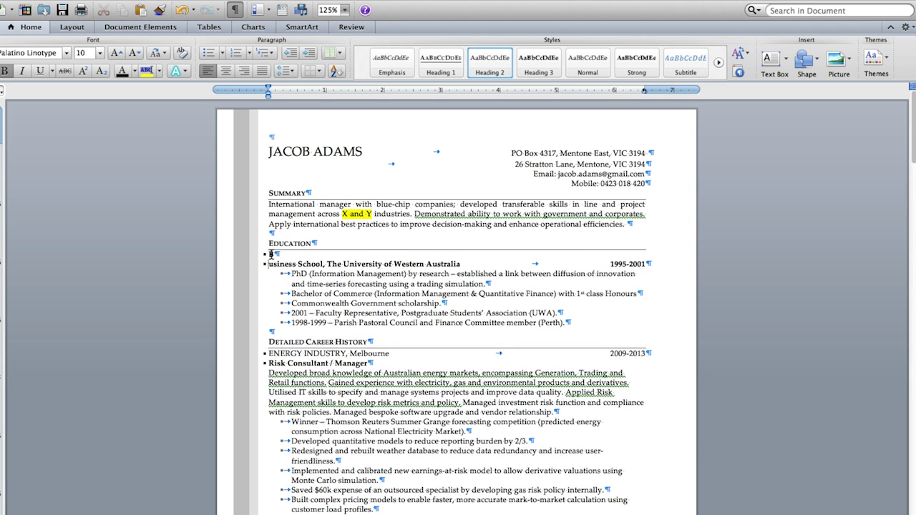
pyautogui.press('super+z')
pyautogui.press('Return')
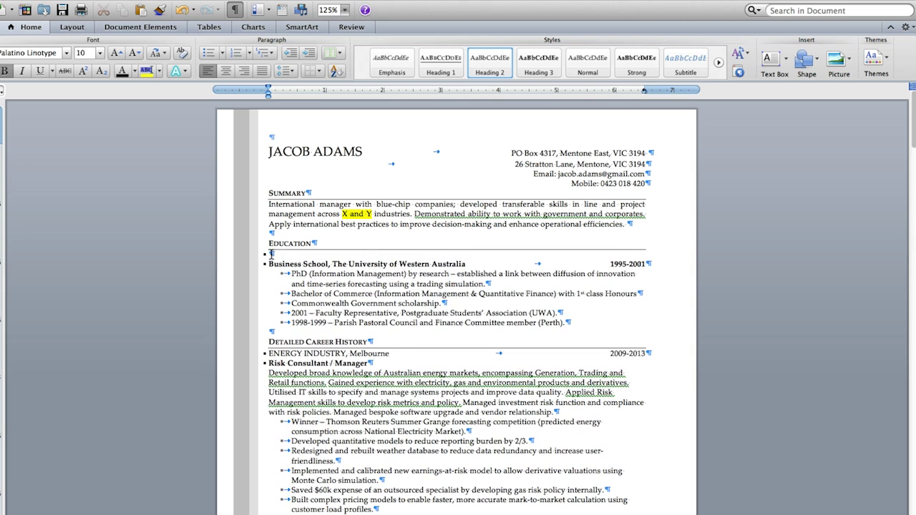
pyautogui.press('super+v')
# Step: Change the copied heading to "UNIVERSITY OF WESTERN AUSTRALIA", delete its dates, and place "Melbourne" at the right-hand tab stop
pyautogui.moveTo(347, 255); pyautogui.dragTo(268, 253)
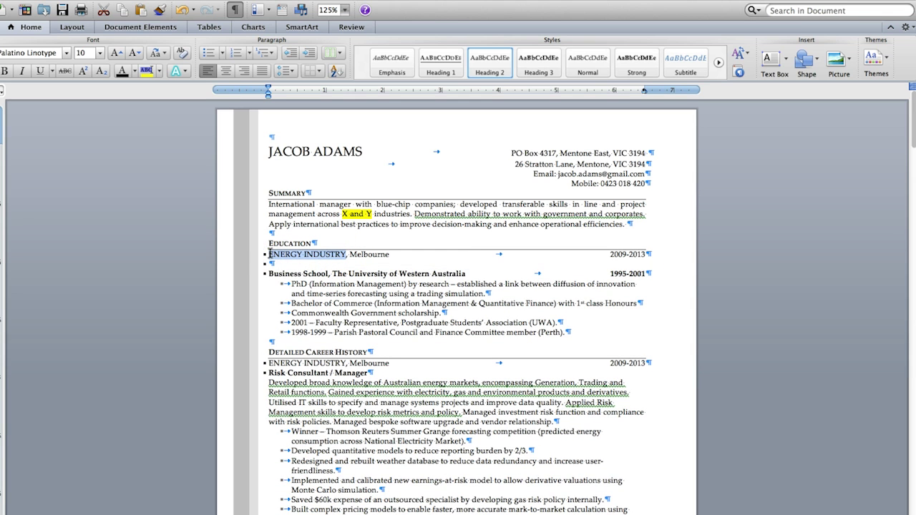
pyautogui.write('UNIVERSIT')
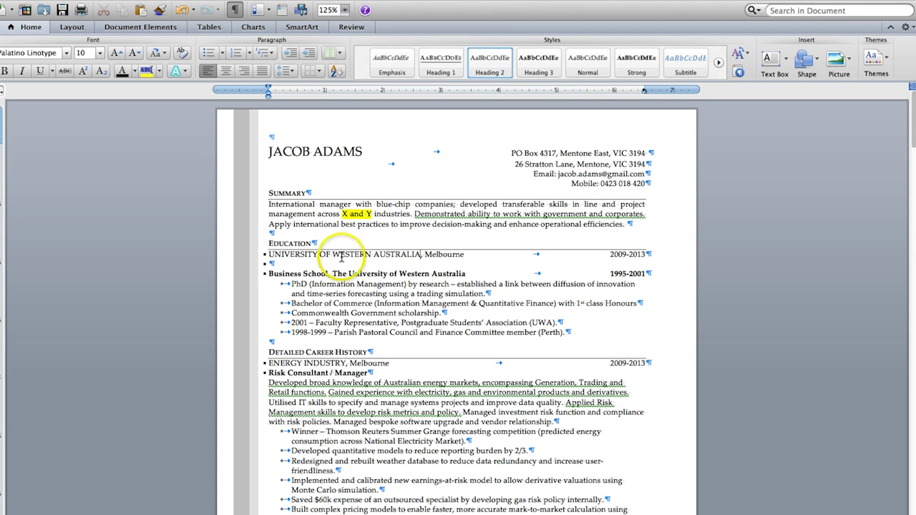
pyautogui.moveTo(645, 253); pyautogui.dragTo(611, 253)
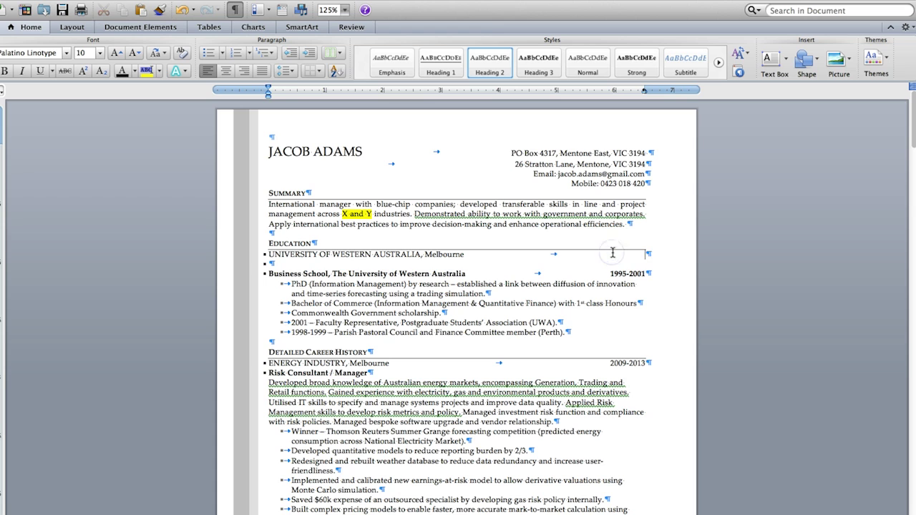
pyautogui.click(427, 255)
pyautogui.press('Tab')
pyautogui.click(648, 254)
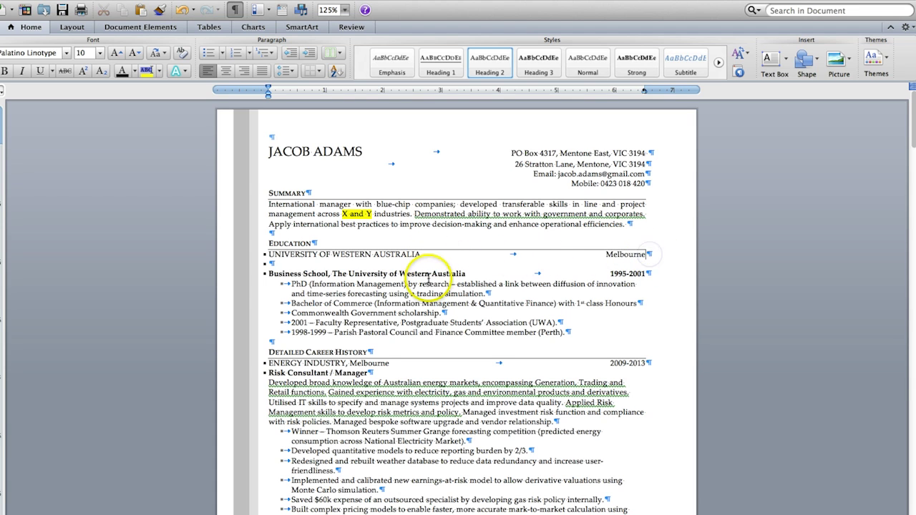
pyautogui.click(276, 265)
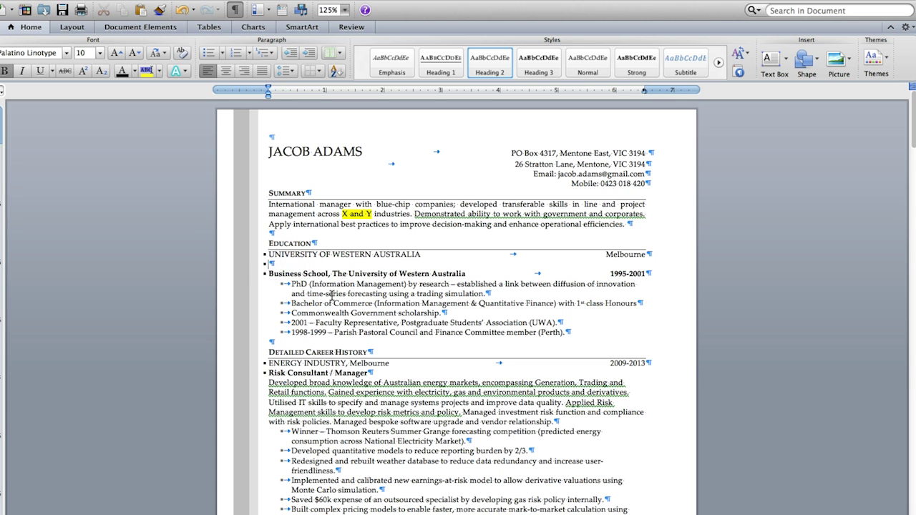
# Step: Append ", BUSINESS SCHOOL" to the university heading and highlight "BUSINESS SCHOOL" in yellow
pyautogui.click(422, 255)
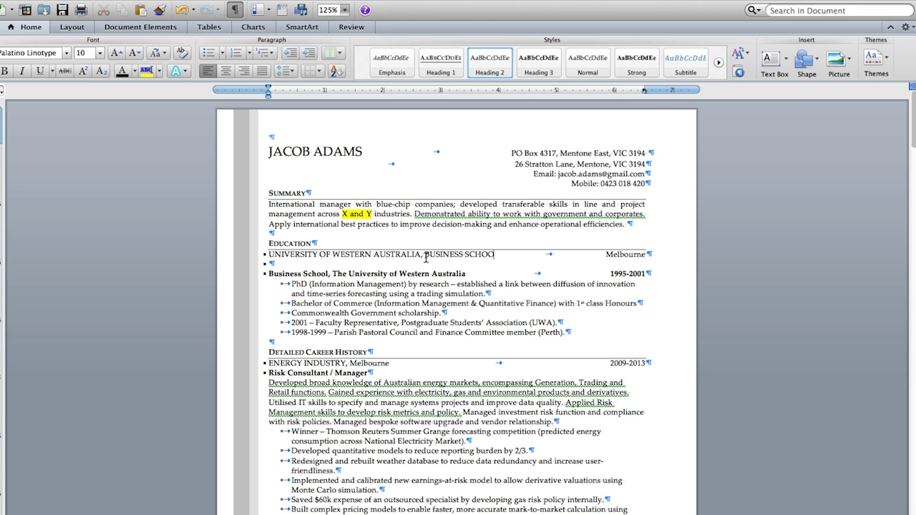
pyautogui.click(499, 255)
pyautogui.keyDown('shift'); pyautogui.click(425, 255); pyautogui.keyUp('shift')
pyautogui.click(146, 70)
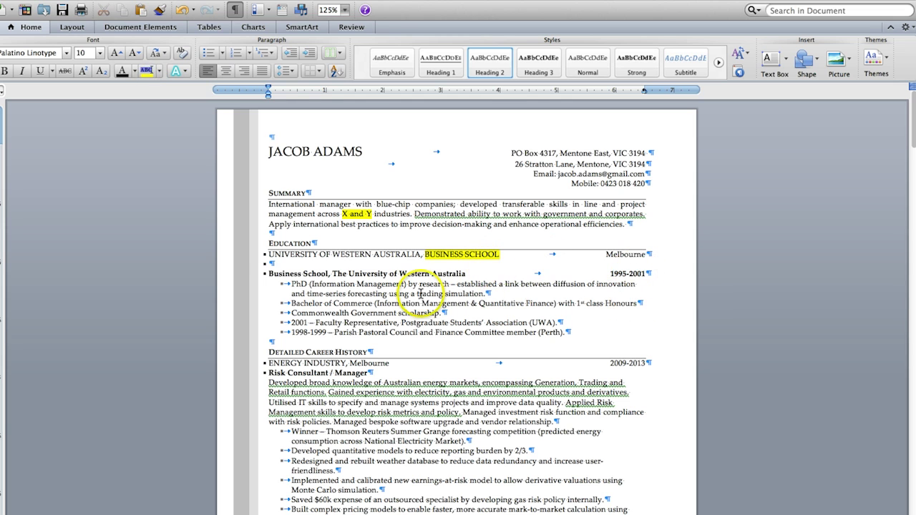
# Step: Remove the bullet from the PhD entry and reword its opening to "Ph.D. in Information Management" without parentheses
pyautogui.click(289, 283)
pyautogui.press('BackSpace')
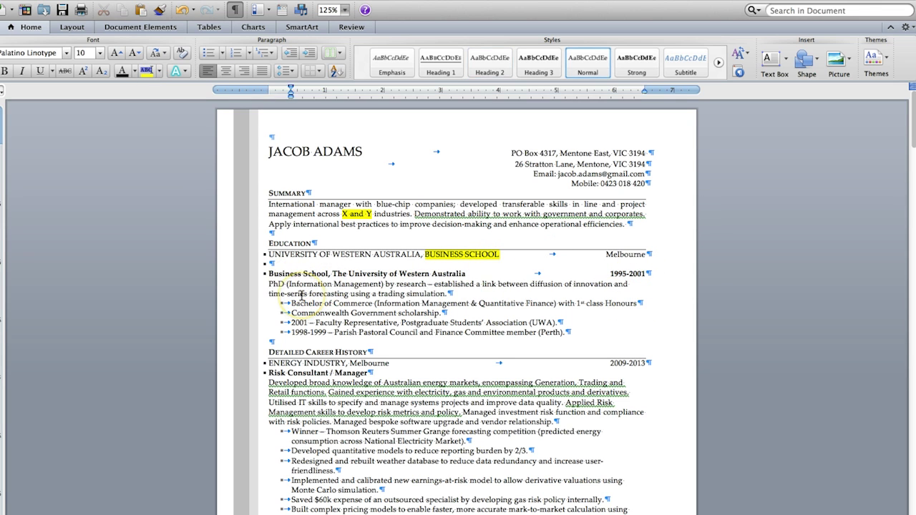
pyautogui.click(274, 283)
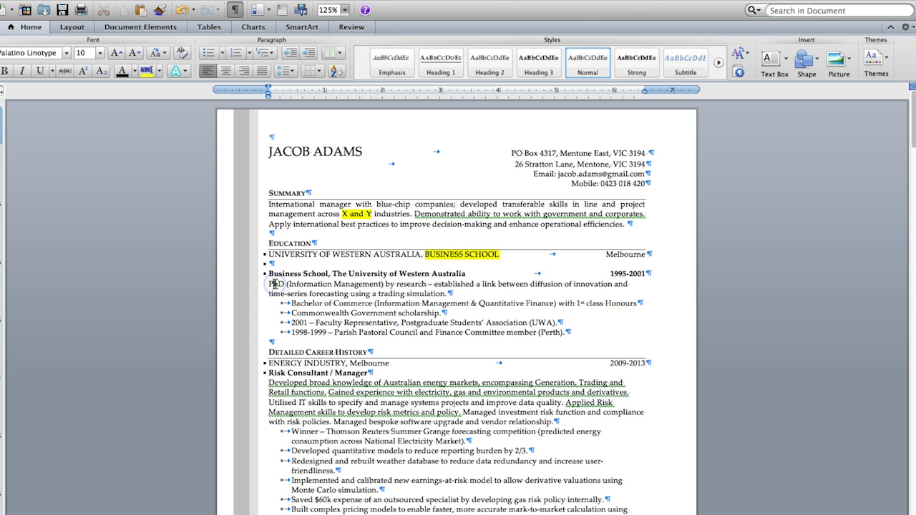
pyautogui.write('.')
pyautogui.press('Right')
pyautogui.write('.')
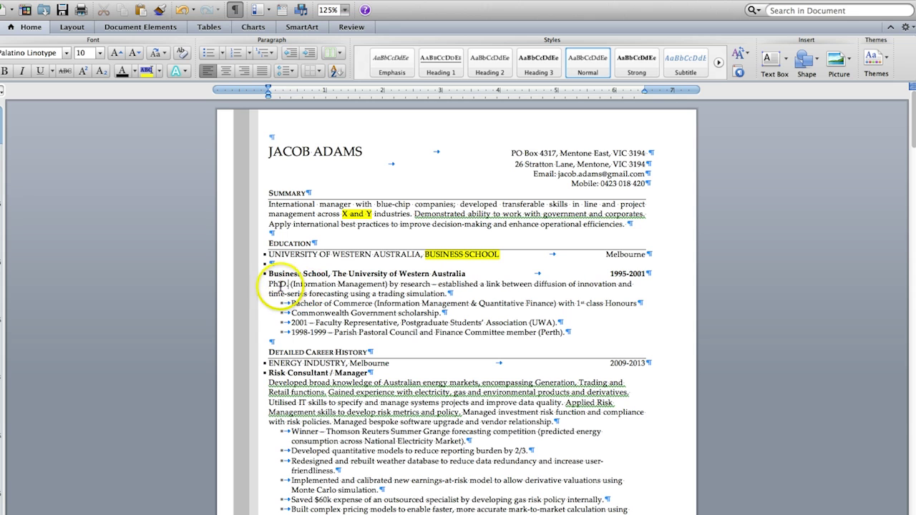
pyautogui.press('BackSpace')
pyautogui.write('in')
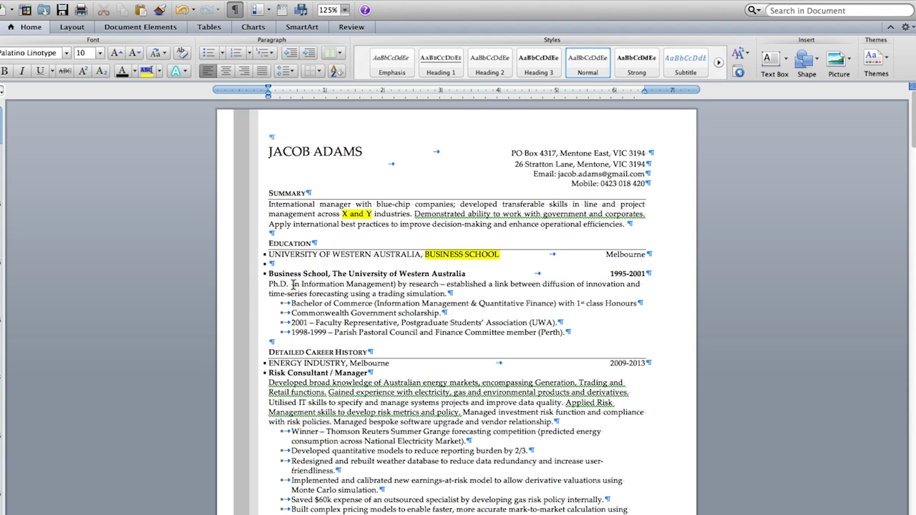
pyautogui.click(395, 285)
pyautogui.press('BackSpace')
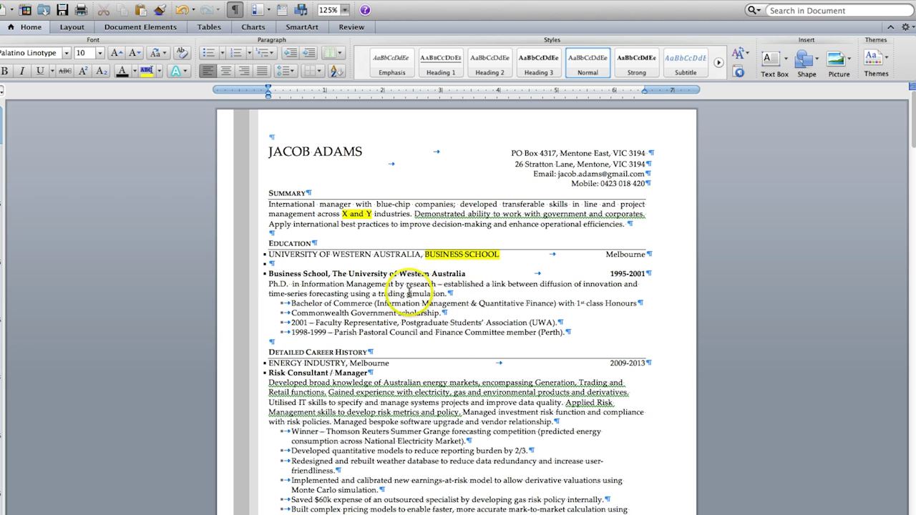
# Step: Split the Ph.D. description onto its own line, replacing "by research" and its dash with "Dissertation:" and capitalising "Established"
pyautogui.press('Return')
pyautogui.moveTo(319, 293); pyautogui.dragTo(261, 293)
pyautogui.write('FDissertatio')
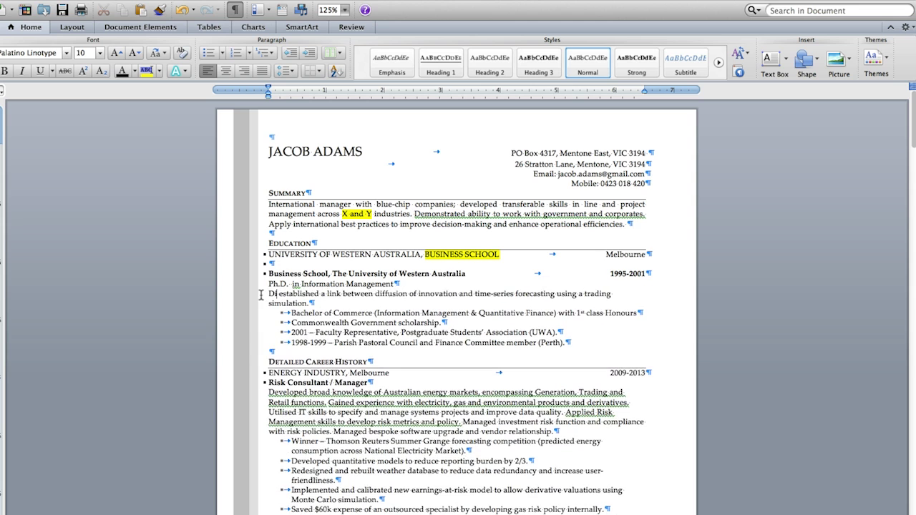
pyautogui.write('n:')
pyautogui.press('Right')
pyautogui.press('Right')
pyautogui.press('BackSpace')
pyautogui.write('E')
# Step: Remove "a" before "link" and "trading", and end the dissertation text with "Explain more about what you did/if it was published."
pyautogui.doubleClick(361, 297)
pyautogui.press('BackSpace')
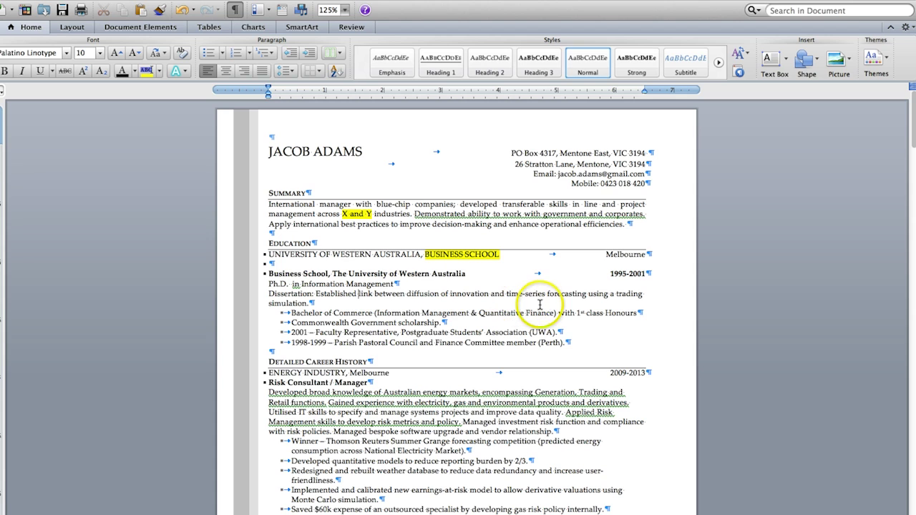
pyautogui.click(614, 293)
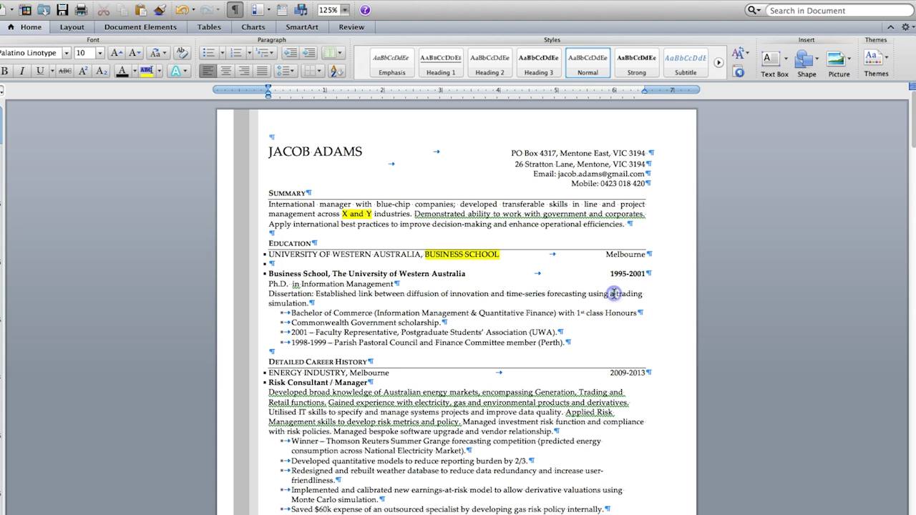
pyautogui.click(342, 301)
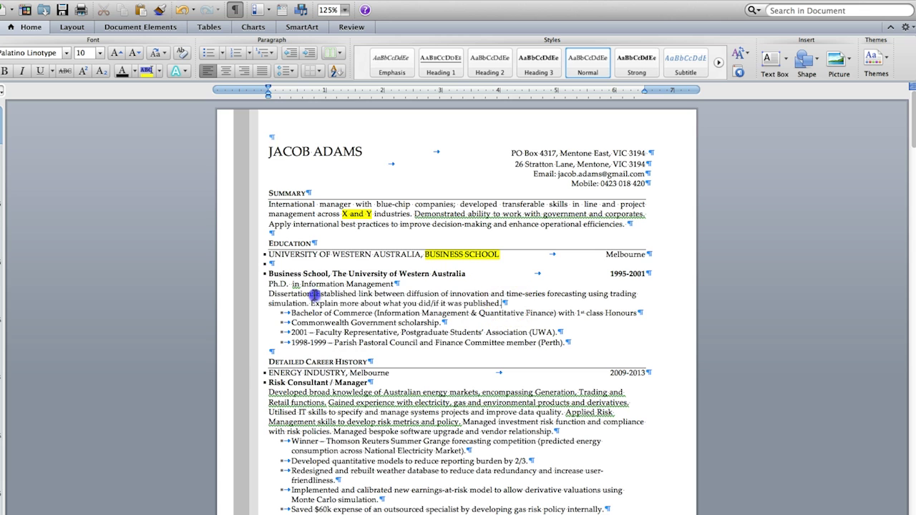
pyautogui.tripleClick(273, 294)
pyautogui.click(208, 55)
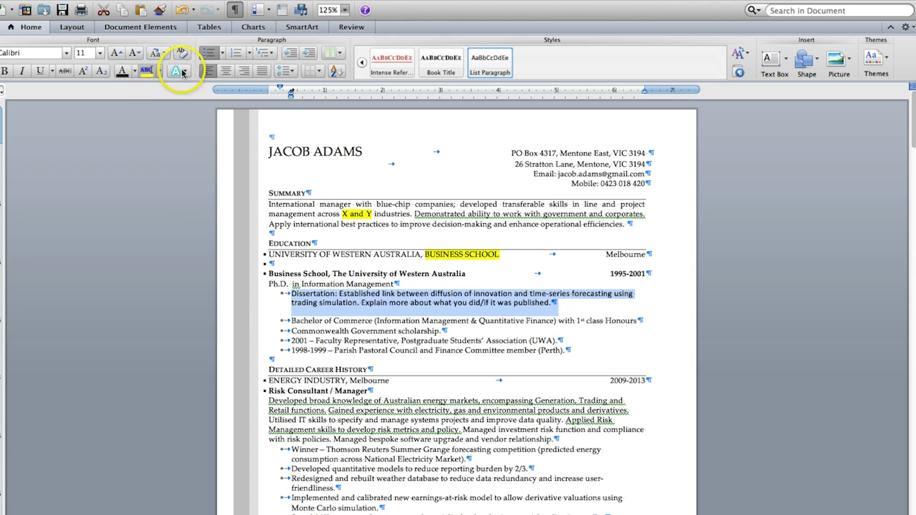
pyautogui.press('super+z')
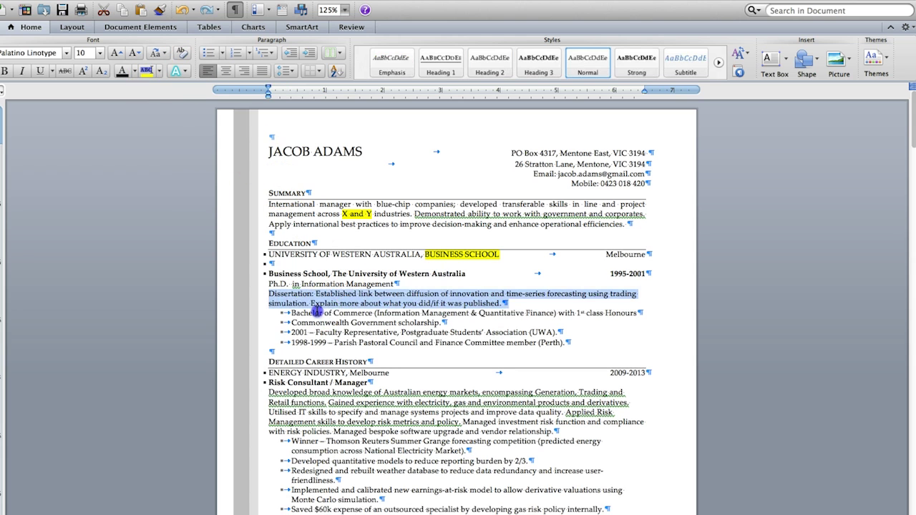
# Step: Copy the Bachelor of Commerce bullet formatting to the dissertation paragraph, and move its bullet to the margin with a smaller text indent
pyautogui.tripleClick(316, 313)
pyautogui.click(159, 10)
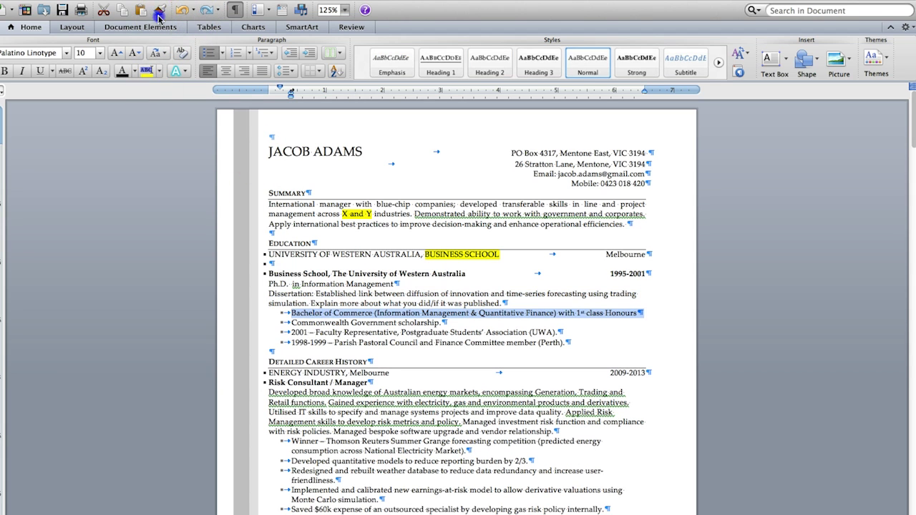
pyautogui.moveTo(269, 293); pyautogui.dragTo(511, 306)
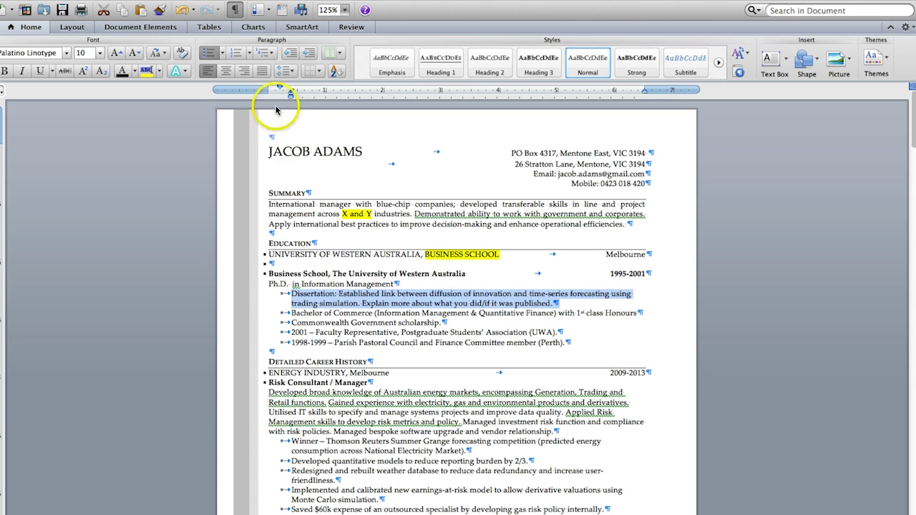
pyautogui.moveTo(279, 88)
pyautogui.mouseDown()
pyautogui.moveTo(268, 90)
pyautogui.moveTo(292, 91)
pyautogui.moveTo(283, 93)
pyautogui.mouseUp()
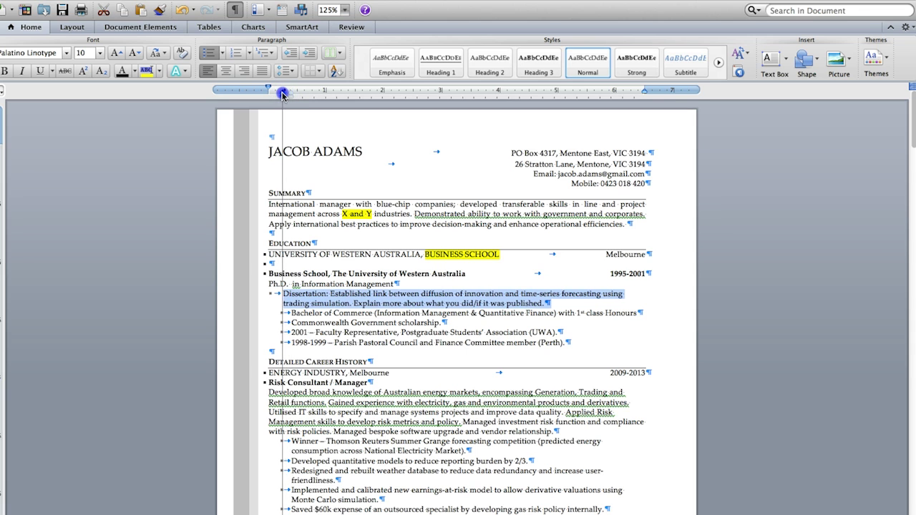
# Step: Delete the bold "Business School, The University of Western Australia" line and the empty bullet above it in Education
pyautogui.click(295, 285)
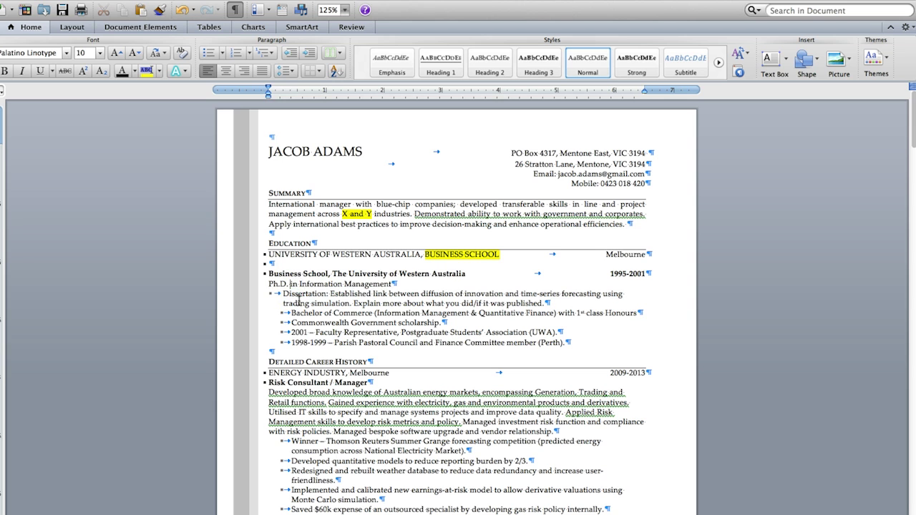
pyautogui.tripleClick(350, 274)
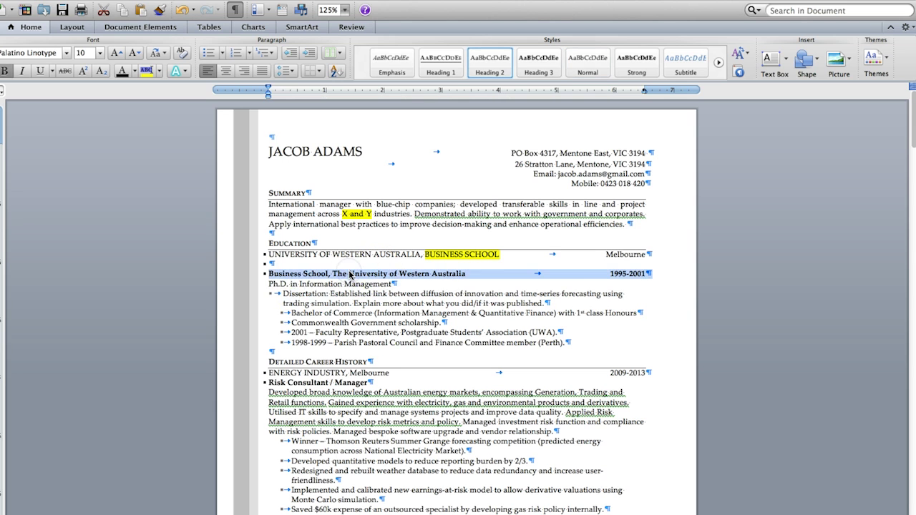
pyautogui.press('BackSpace')
pyautogui.press('BackSpace')
# Step: Add the year 2001 after a tab on the Ph.D. line and copy the university line's paragraph formatting to it
pyautogui.click(419, 265)
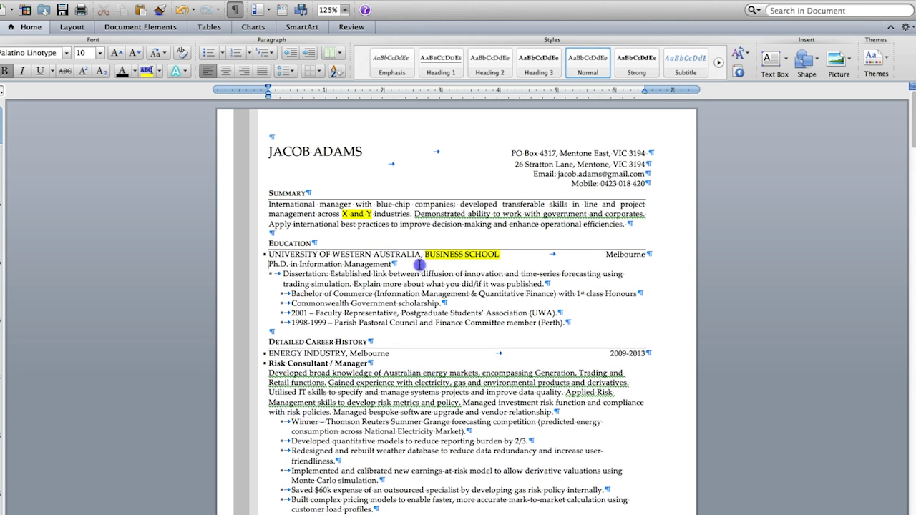
pyautogui.write('001')
pyautogui.click(649, 254)
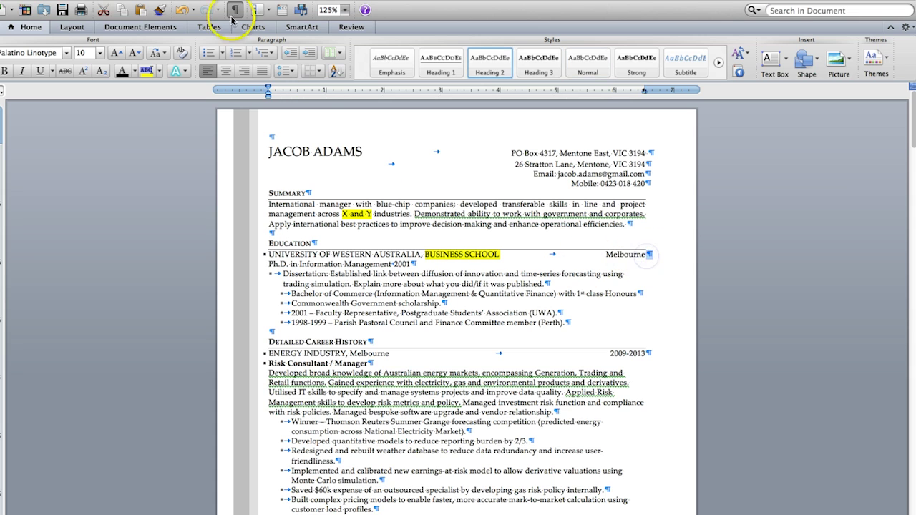
pyautogui.click(158, 9)
pyautogui.click(412, 264)
pyautogui.click(554, 284)
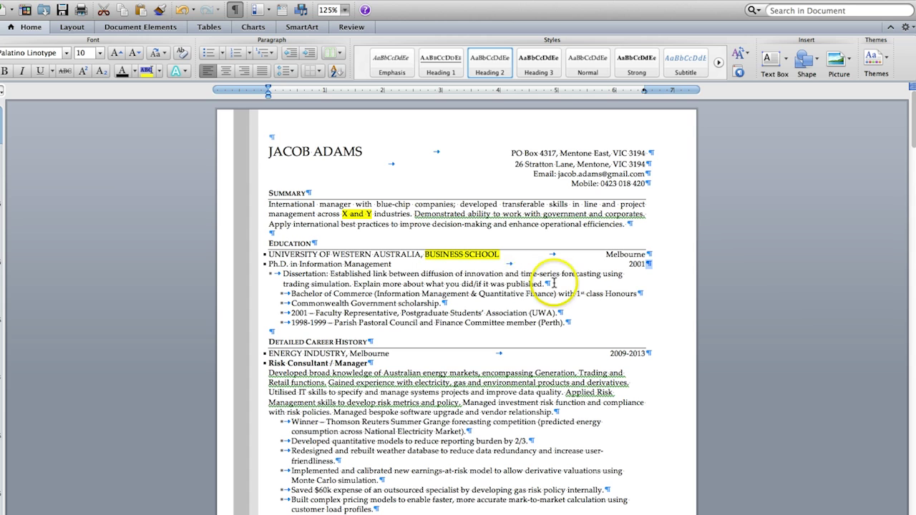
# Step: Italicise the whole "Ph.D. in Information Management" line, including its year
pyautogui.click(346, 263)
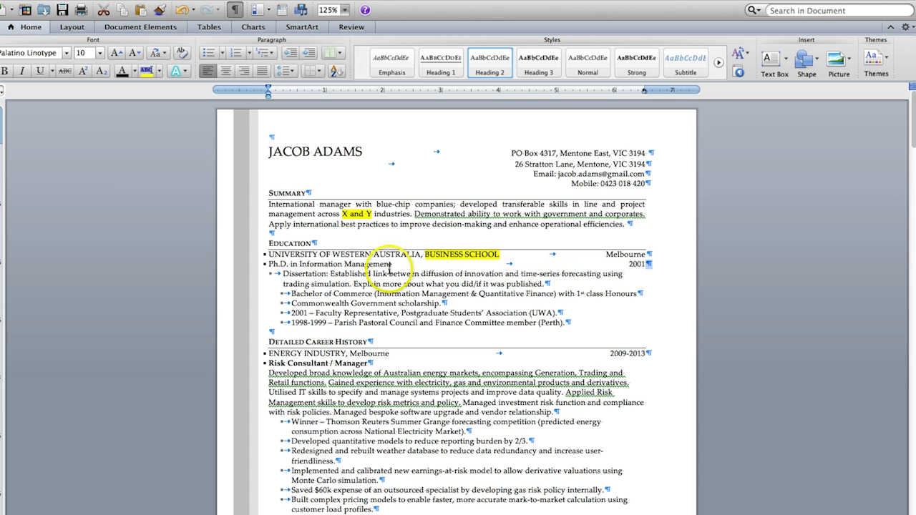
pyautogui.tripleClick(349, 263)
pyautogui.click(21, 71)
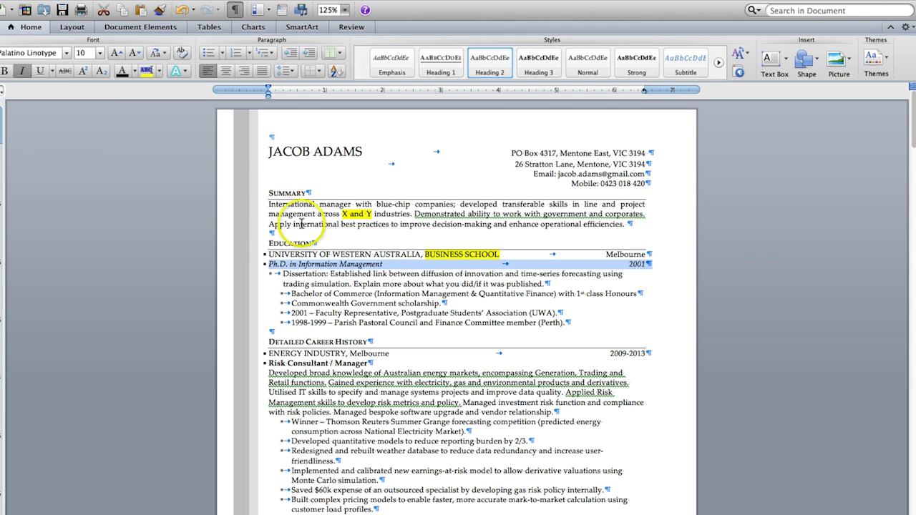
# Step: Remove the bullet from the Bachelor of Commerce line and move the Faculty Representative entry directly above it, under the dissertation
pyautogui.click(292, 294)
pyautogui.press('BackSpace')
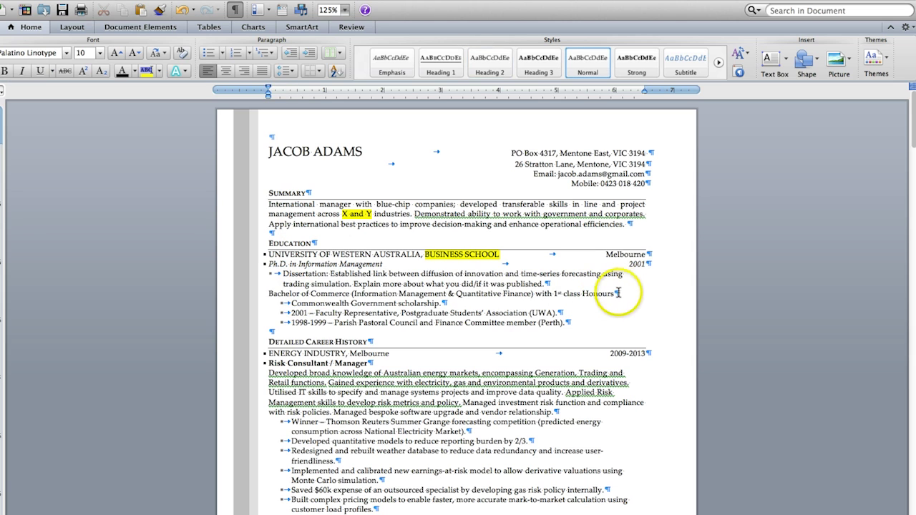
pyautogui.tripleClick(352, 313)
pyautogui.moveTo(352, 313); pyautogui.dragTo(287, 293)
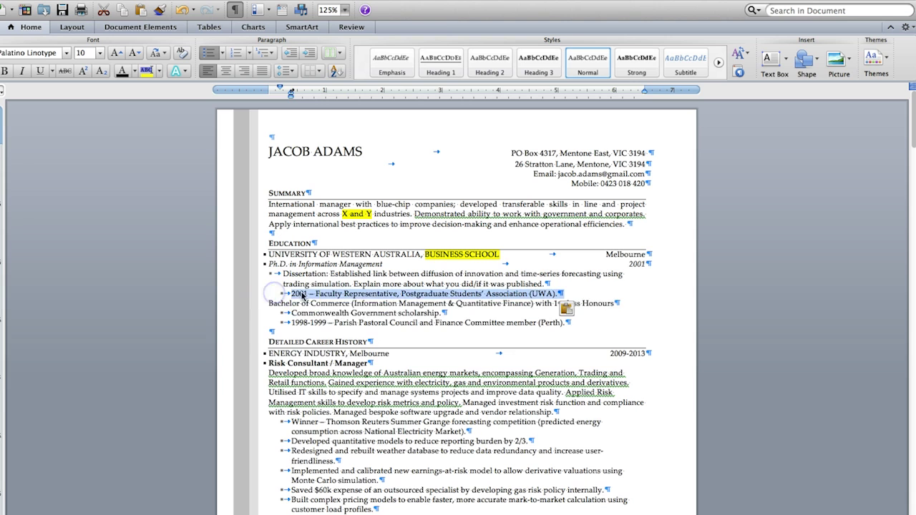
# Step: Copy the dissertation paragraph's bullet and indent formatting to the Faculty Representative entry
pyautogui.tripleClick(286, 274)
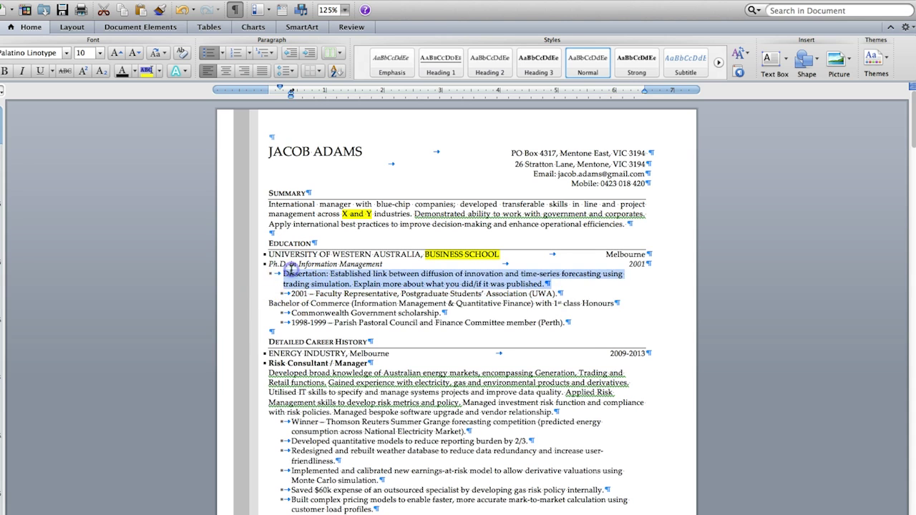
pyautogui.doubleClick(159, 10)
pyautogui.moveTo(291, 293); pyautogui.dragTo(451, 294)
pyautogui.moveTo(554, 284); pyautogui.dragTo(558, 285)
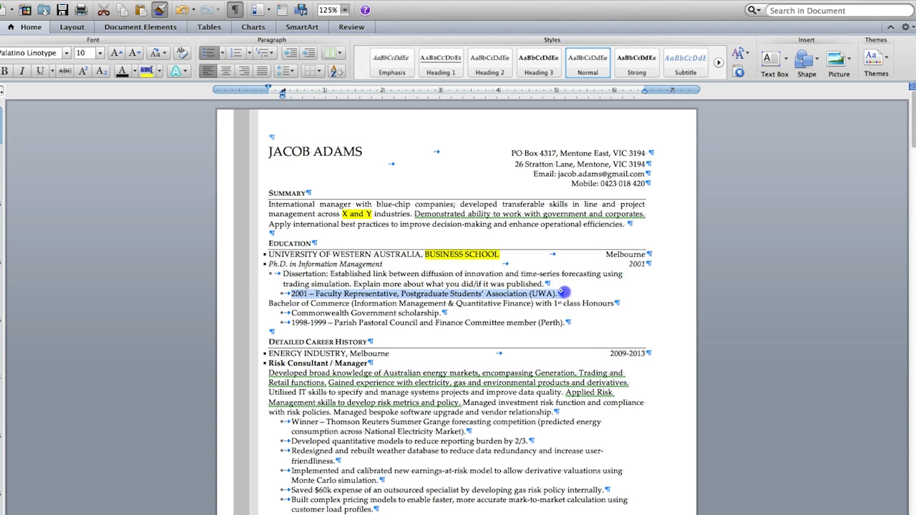
# Step: Replace "2001 –" before Faculty Representative with "Leadership:" and extend the closing parentheses to "(UWA, 2001)"
pyautogui.click(299, 293)
pyautogui.moveTo(299, 293); pyautogui.dragTo(281, 294)
pyautogui.press('BackSpace')
pyautogui.write('Leadership')
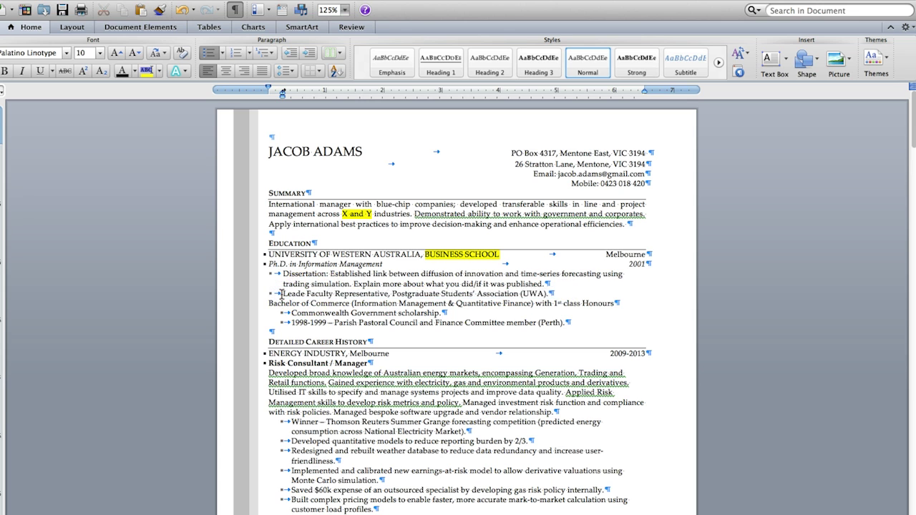
pyautogui.write(':')
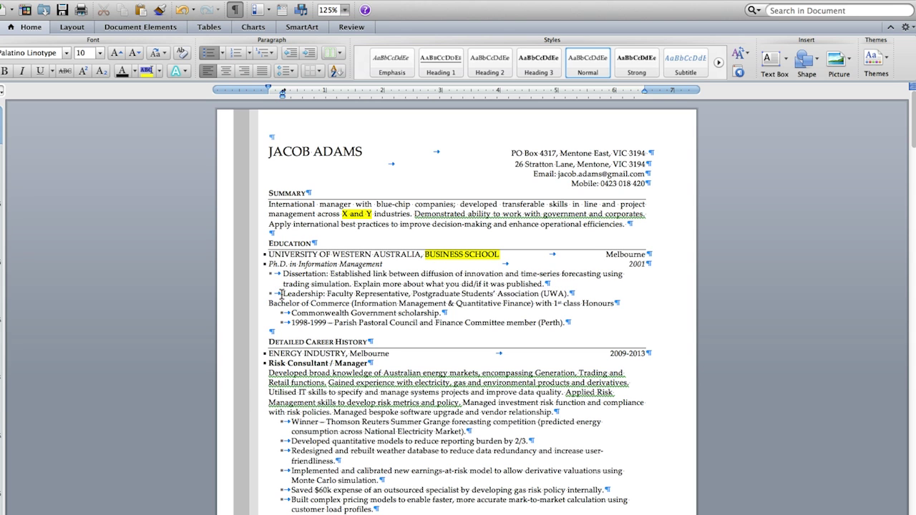
pyautogui.click(565, 294)
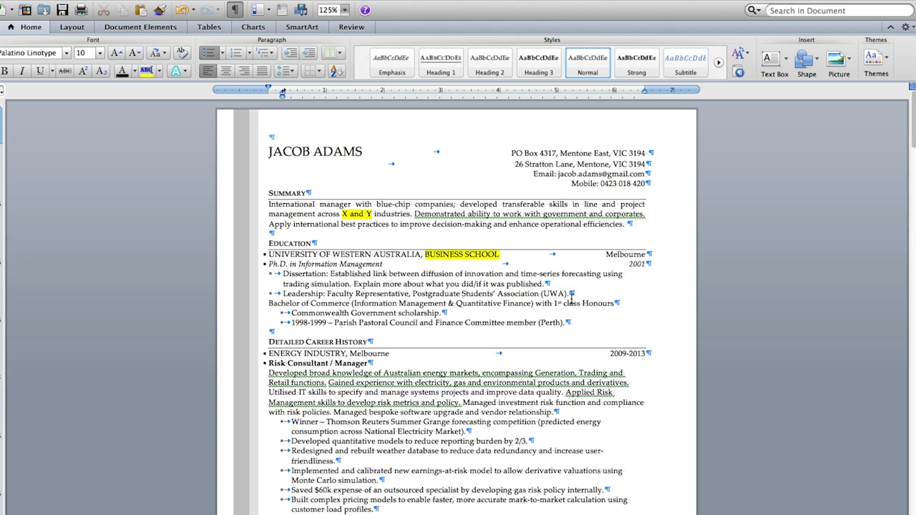
# Step: Make the "Dissertation:" and "Leadership:" labels under the Ph.D. bold
pyautogui.click(330, 273)
pyautogui.click(4, 71)
pyautogui.moveTo(326, 294); pyautogui.dragTo(283, 294)
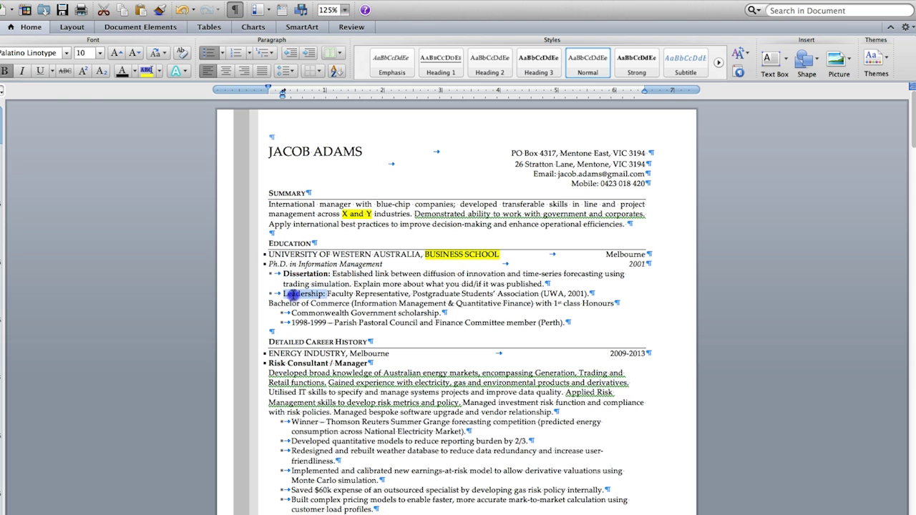
pyautogui.click(4, 71)
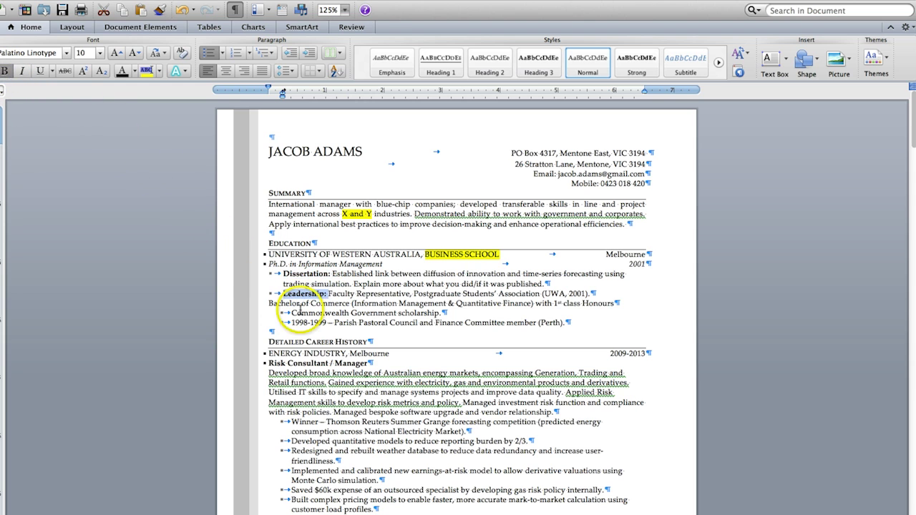
# Step: Add a tab and the year 1999 at the end of the Bachelor of Commerce line, with the year in italics
pyautogui.tripleClick(510, 304)
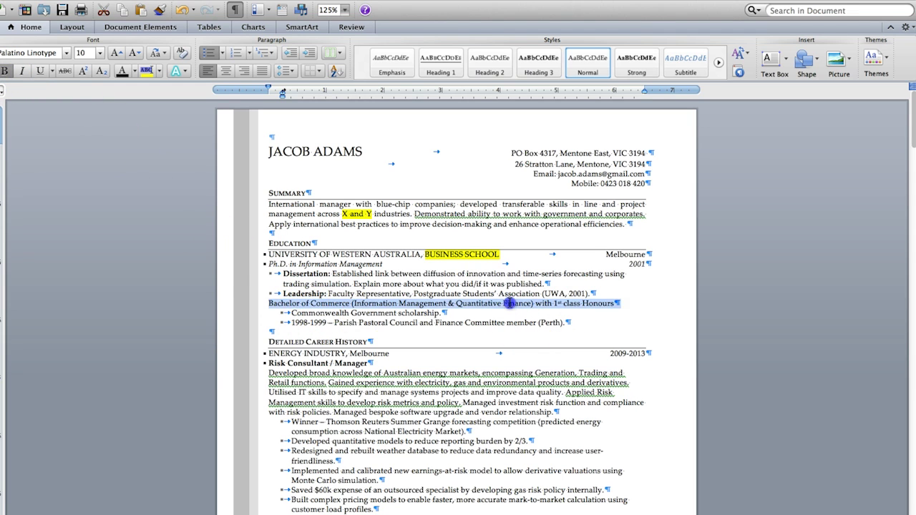
pyautogui.click(613, 305)
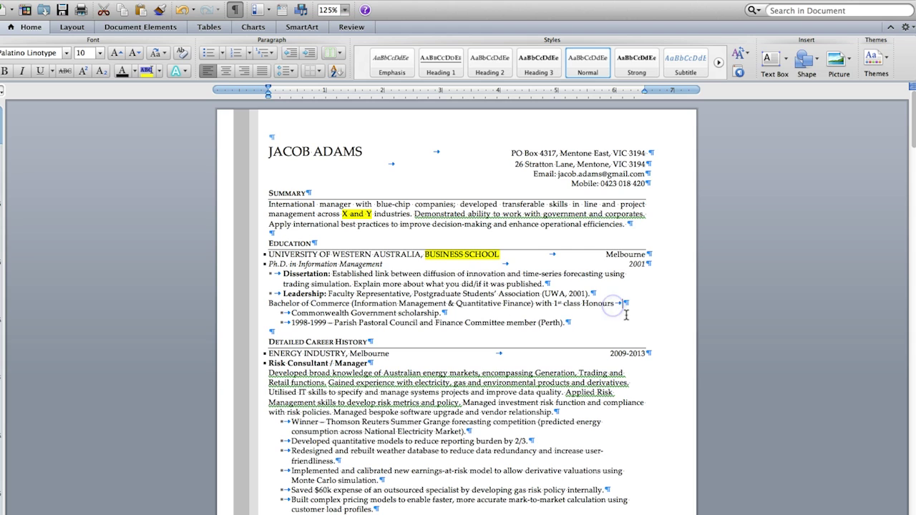
pyautogui.click(640, 304)
pyautogui.keyDown('shift'); pyautogui.click(624, 303); pyautogui.keyUp('shift')
pyautogui.click(21, 71)
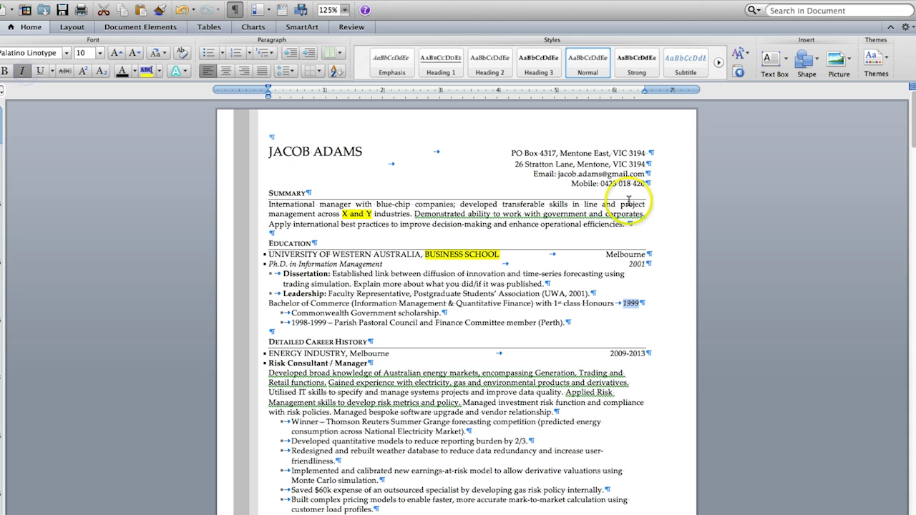
# Step: Copy the Ph.D. line's paragraph formatting to the Bachelor of Commerce line and italicise the whole line
pyautogui.moveTo(643, 264); pyautogui.dragTo(651, 264)
pyautogui.click(160, 11)
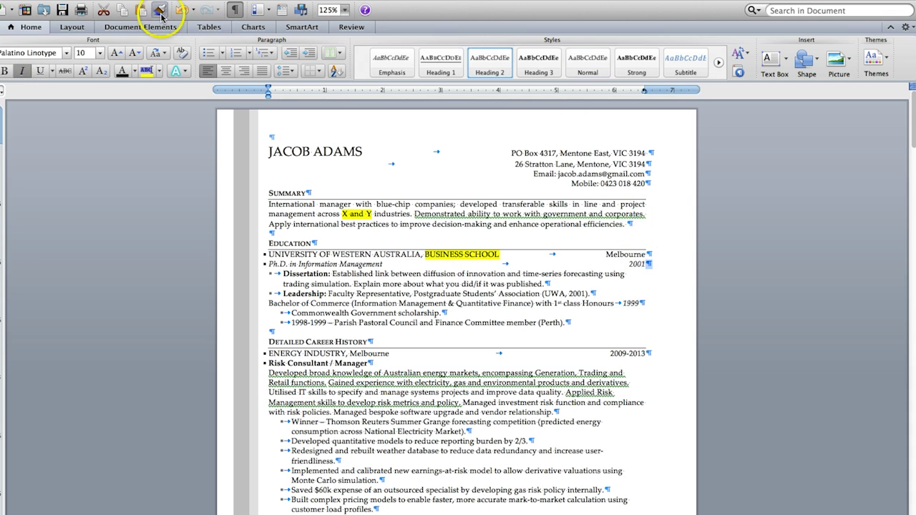
pyautogui.click(639, 304)
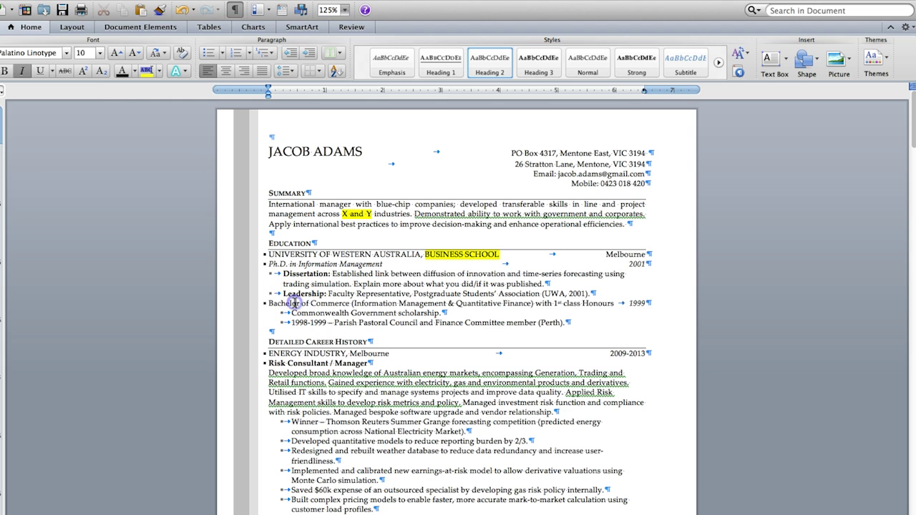
pyautogui.tripleClick(290, 303)
pyautogui.click(22, 79)
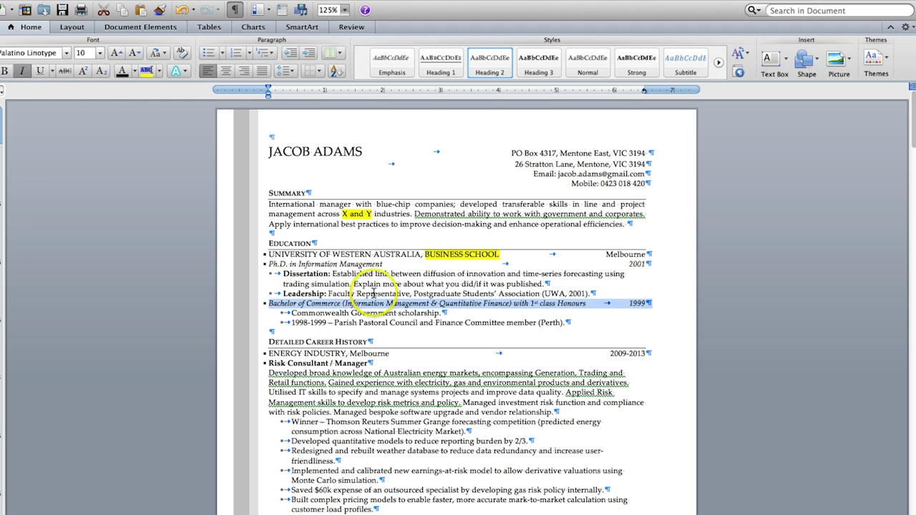
# Step: Begin the Commonwealth Government scholarship bullet with "Honors:" and copy the Leadership bullet's formatting to both bullets under the Bachelor of Commerce
pyautogui.click(293, 312)
pyautogui.write('Honors:')
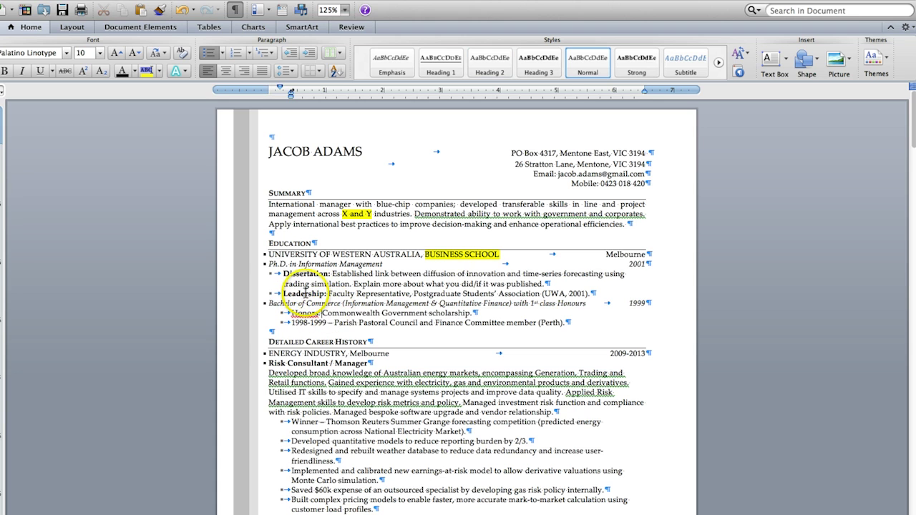
pyautogui.tripleClick(306, 293)
pyautogui.click(159, 9)
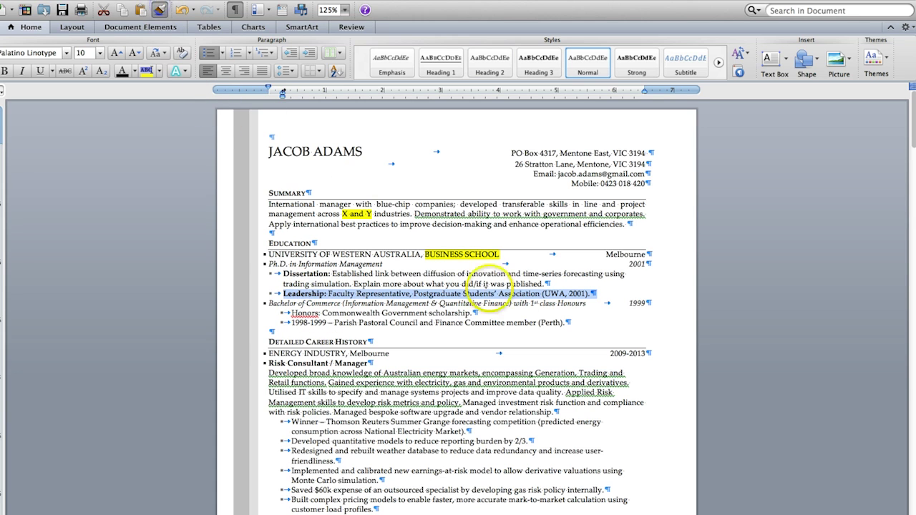
pyautogui.moveTo(537, 314); pyautogui.dragTo(583, 324)
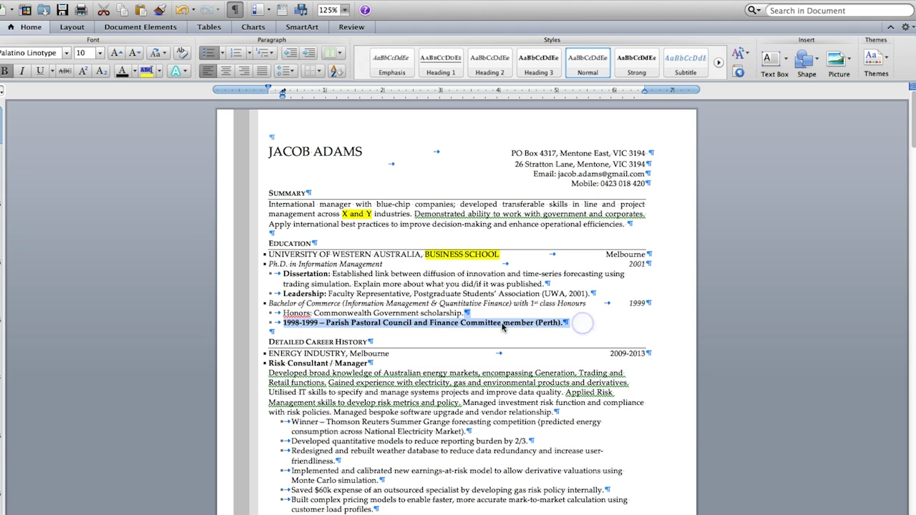
# Step: Make the "Honors:" label of the scholarship bullet bold
pyautogui.click(343, 320)
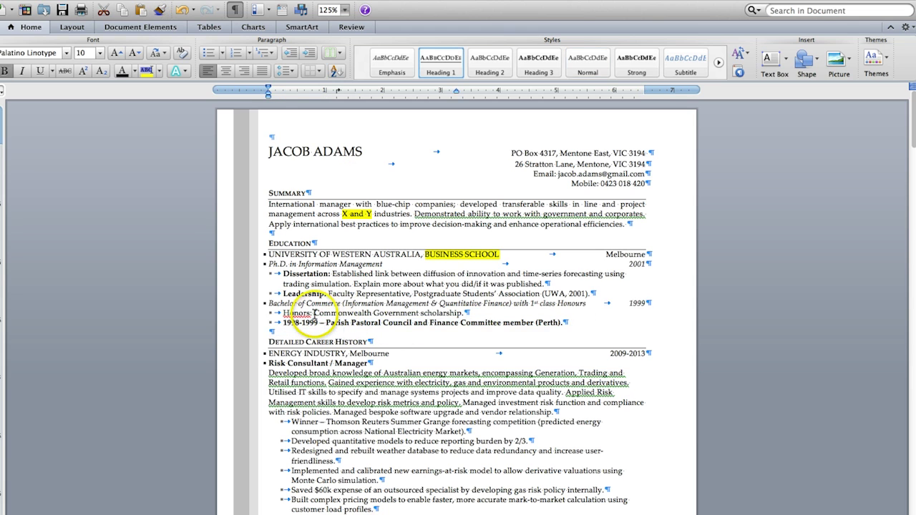
pyautogui.doubleClick(314, 313)
pyautogui.click(309, 316)
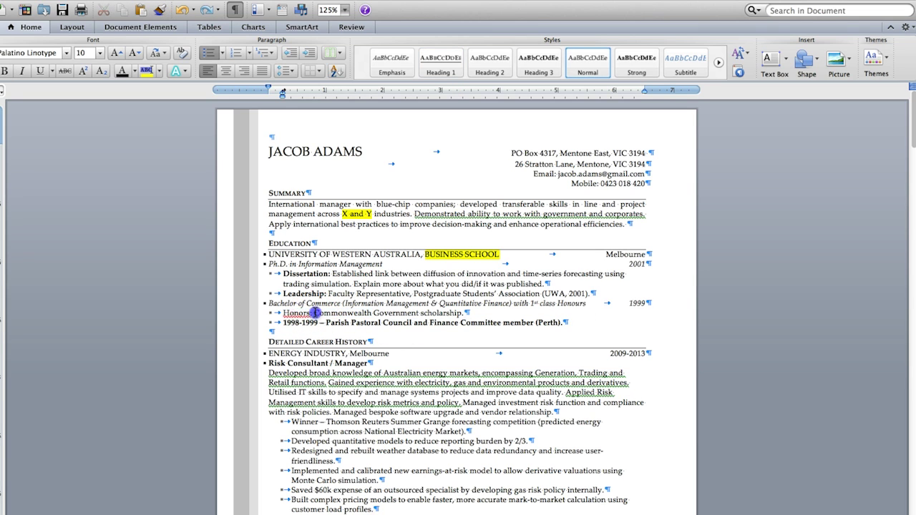
pyautogui.click(5, 70)
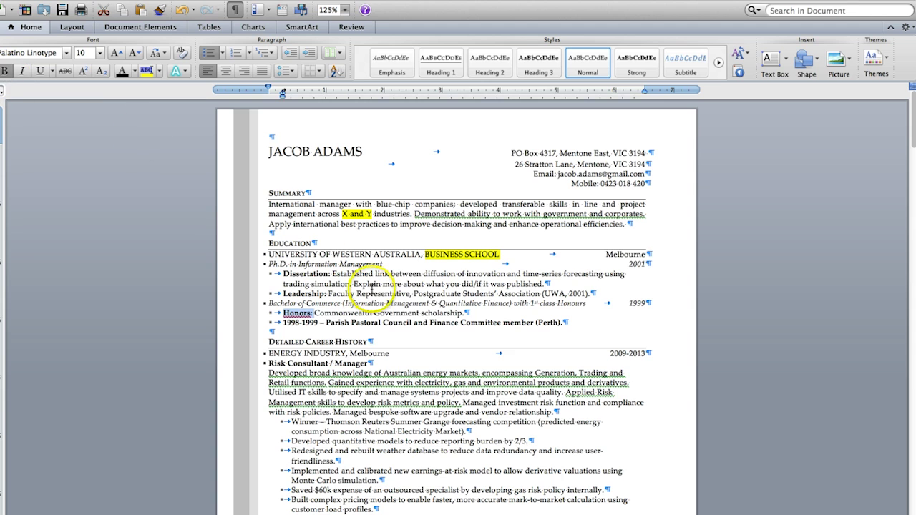
# Step: Add "(given for what to how many)" after "scholarship" and highlight the text inside the parentheses in yellow
pyautogui.click(473, 313)
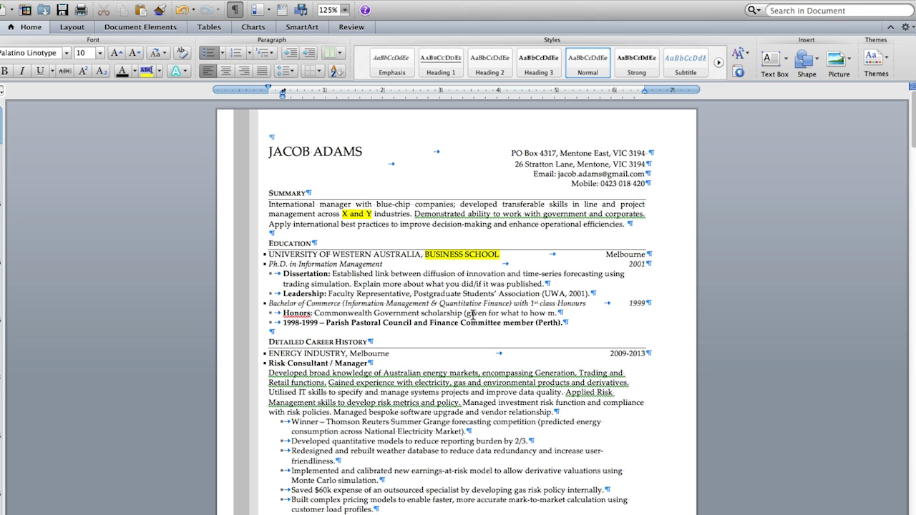
pyautogui.moveTo(576, 312); pyautogui.dragTo(466, 313)
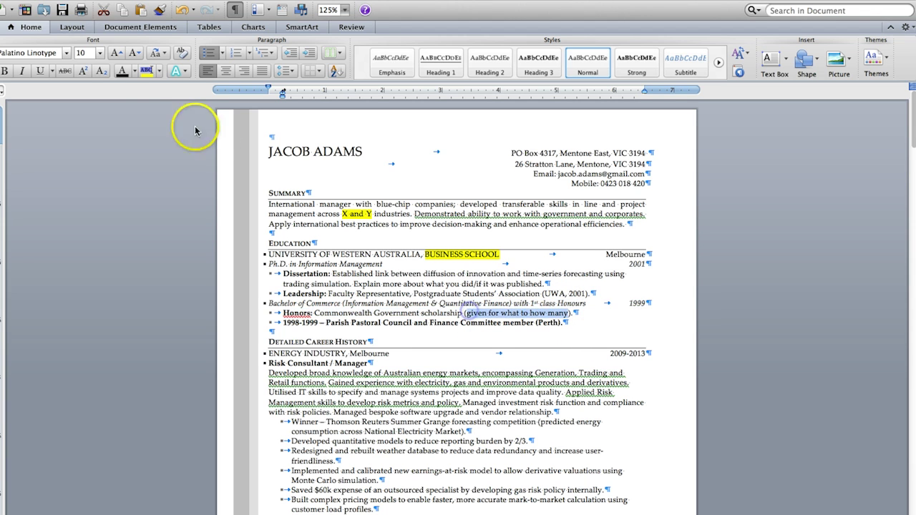
pyautogui.click(146, 70)
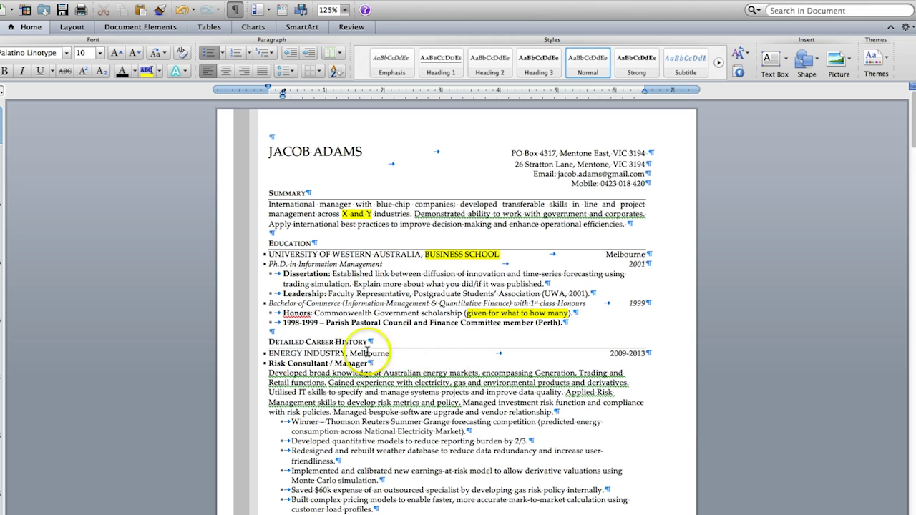
# Step: Replace "1998-1999 –" at the start of the Parish Pastoral Council bullet with "Leadership:"
pyautogui.click(282, 328)
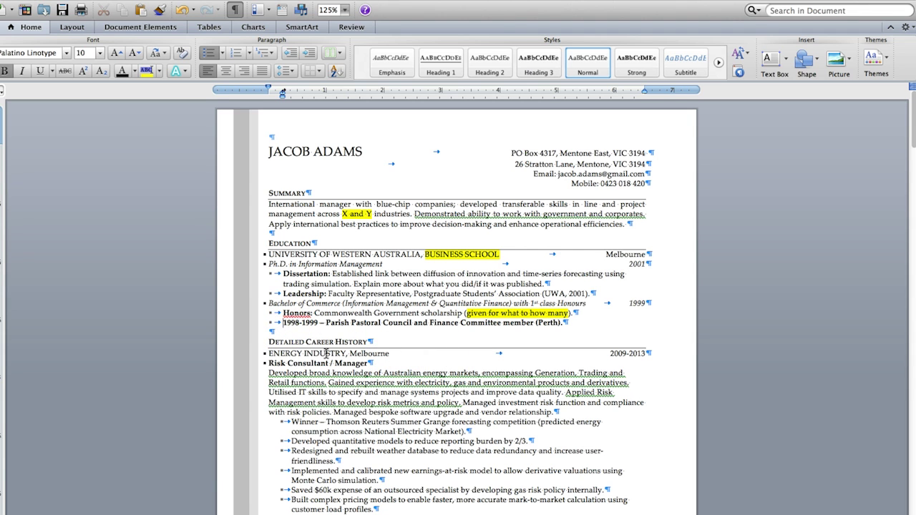
pyautogui.write('Leadership')
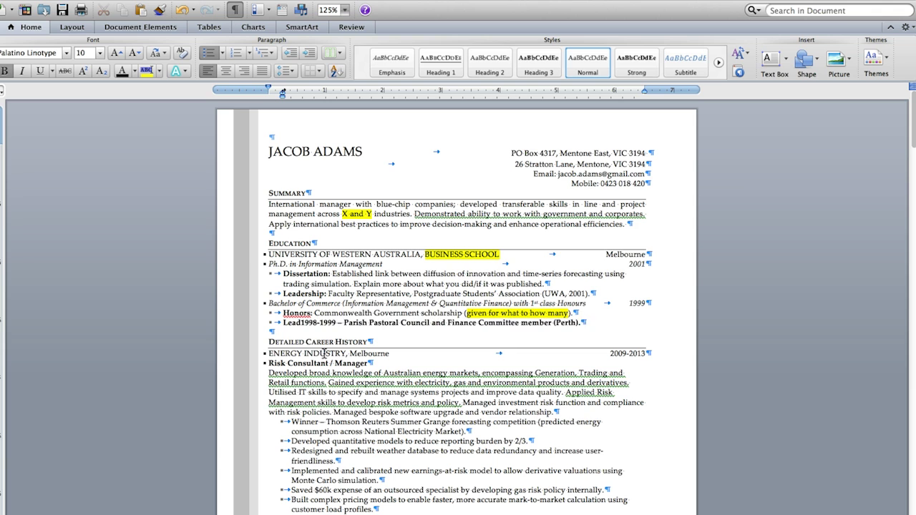
pyautogui.write(':')
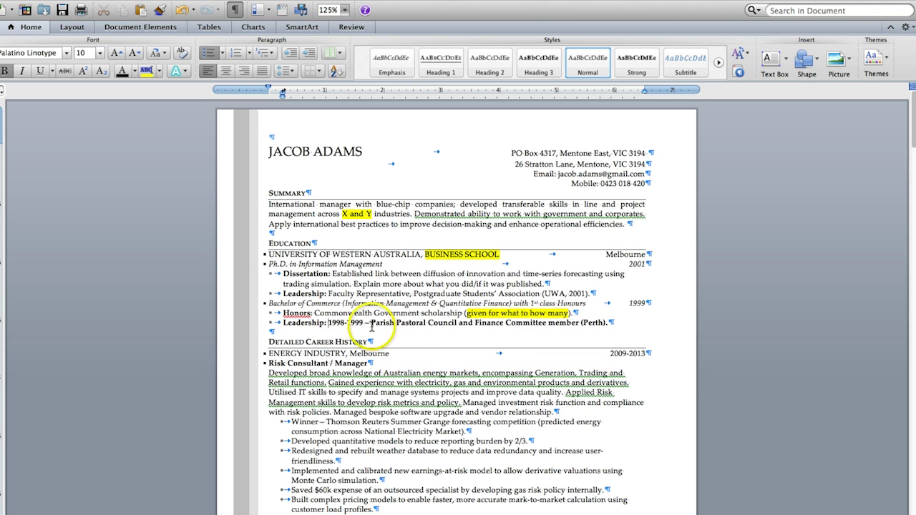
pyautogui.press('BackSpace')
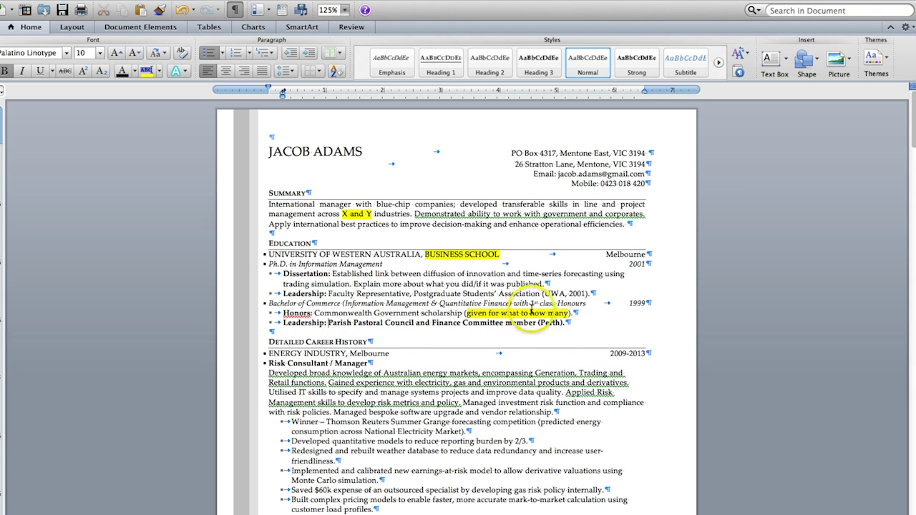
# Step: Add ", 1998-1999" after "Perth" in the Parish Pastoral Council bullet and remove bold from the text following "Leadership:"
pyautogui.write(',')
pyautogui.write('1998-1999 –')
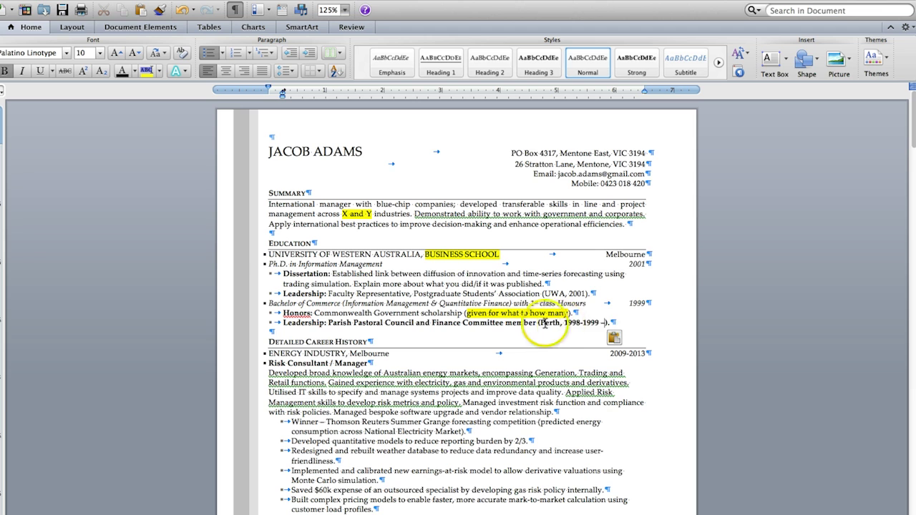
pyautogui.moveTo(621, 322); pyautogui.dragTo(365, 323)
pyautogui.click(8, 75)
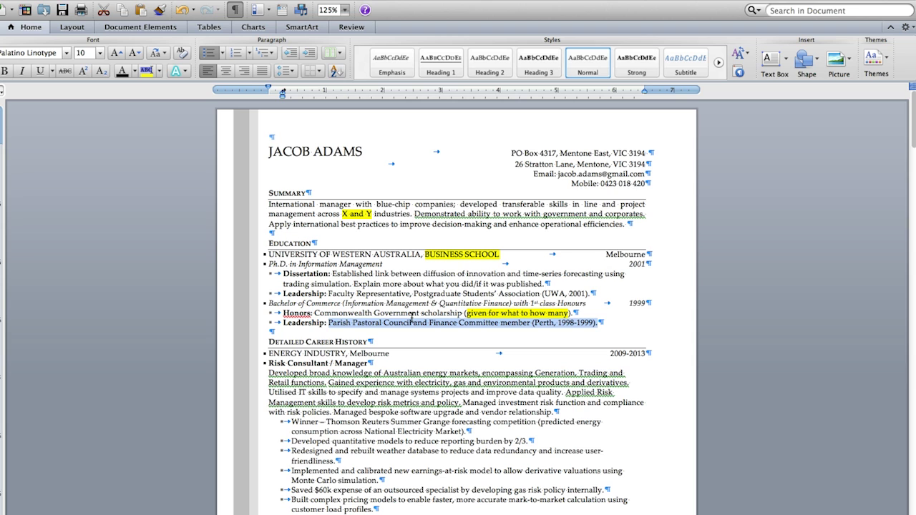
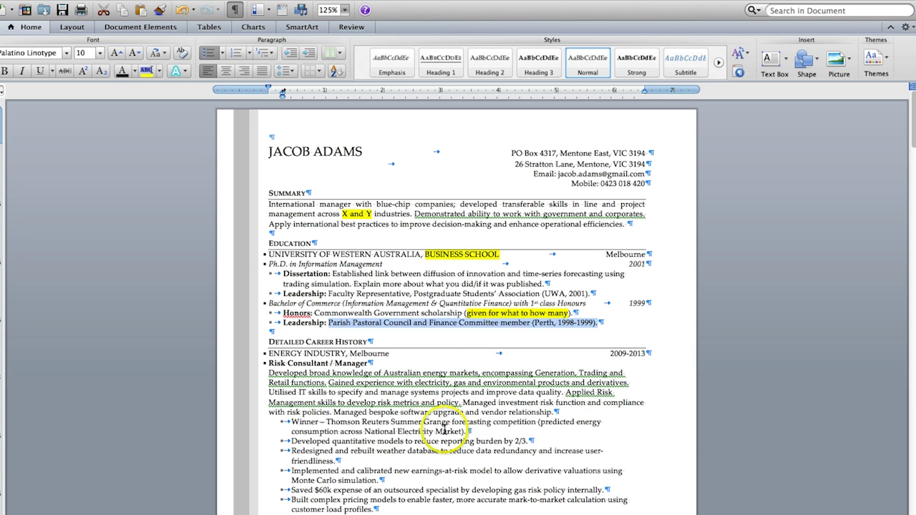
# Step: Replace the "Detailed Career History" heading with "Professional experience"
pyautogui.scroll(-3, 444, 429)
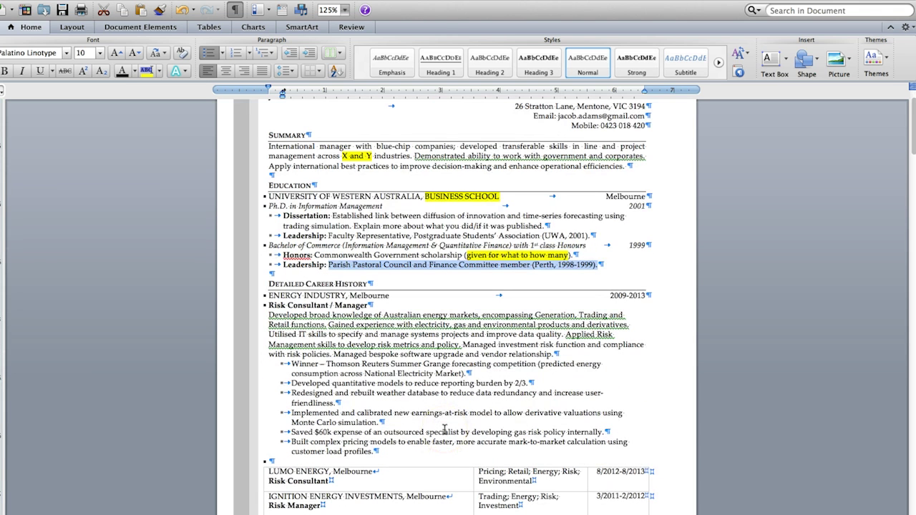
pyautogui.moveTo(370, 284); pyautogui.dragTo(271, 284)
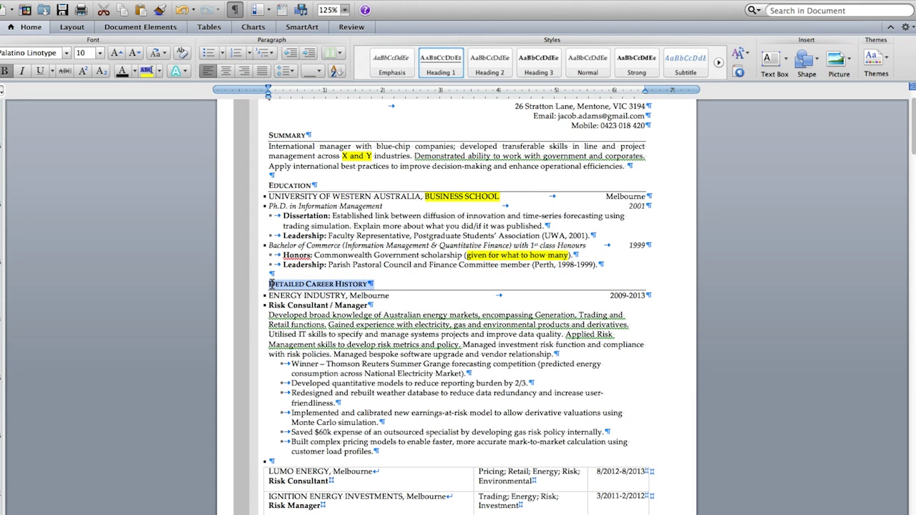
pyautogui.write('Professional experience')
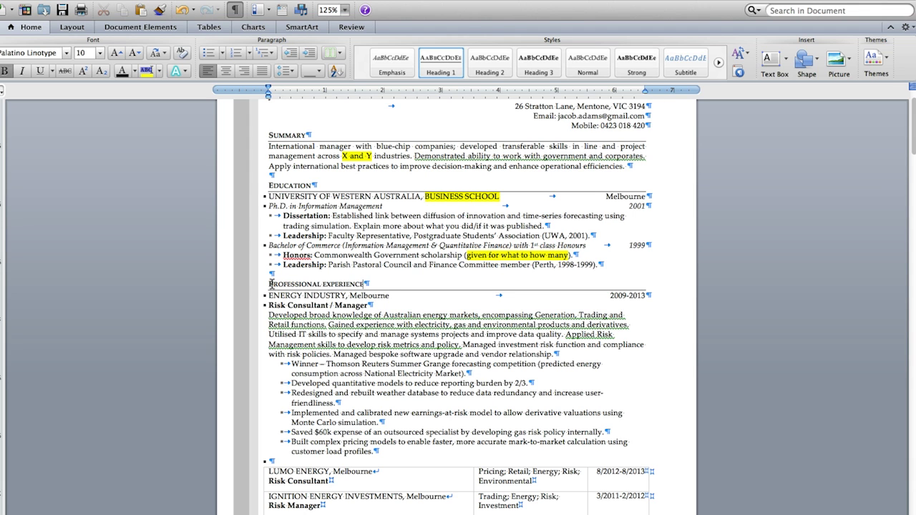
# Step: Centre the Summary, Education and Professional experience headings
pyautogui.click(276, 135)
pyautogui.click(226, 70)
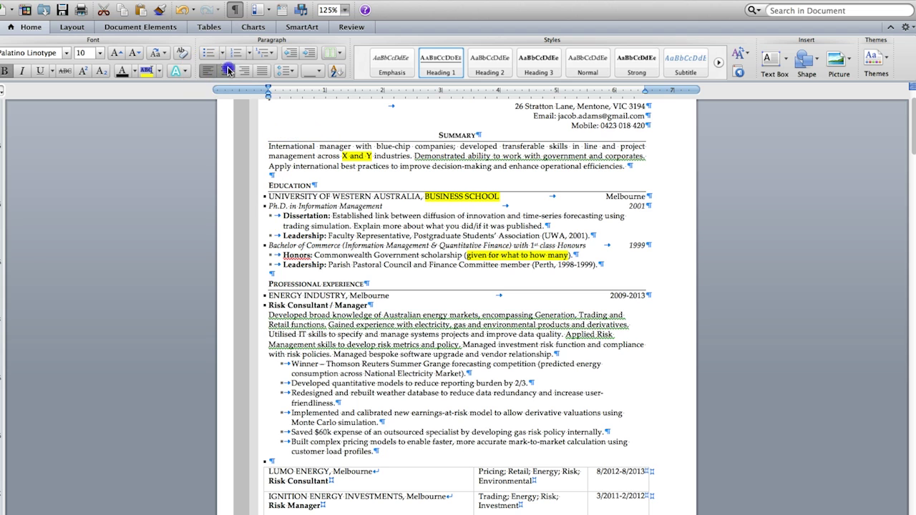
pyautogui.tripleClick(293, 185)
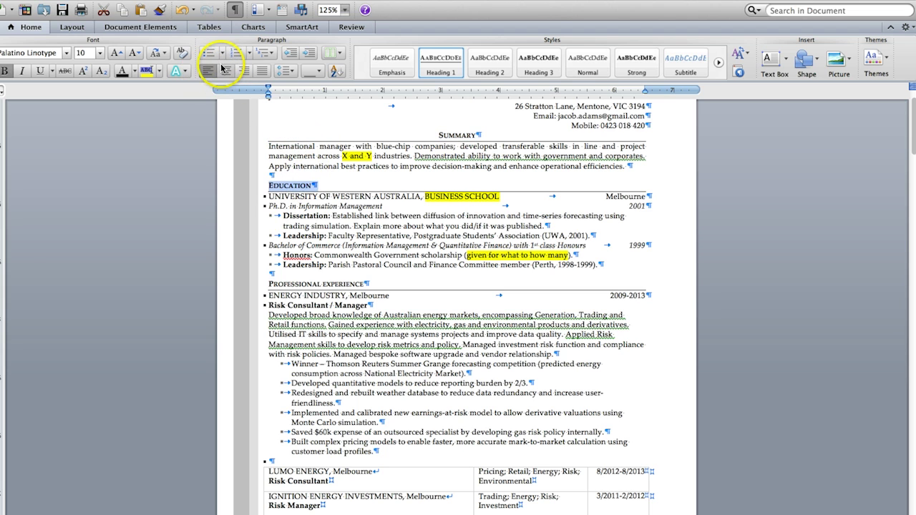
pyautogui.click(228, 70)
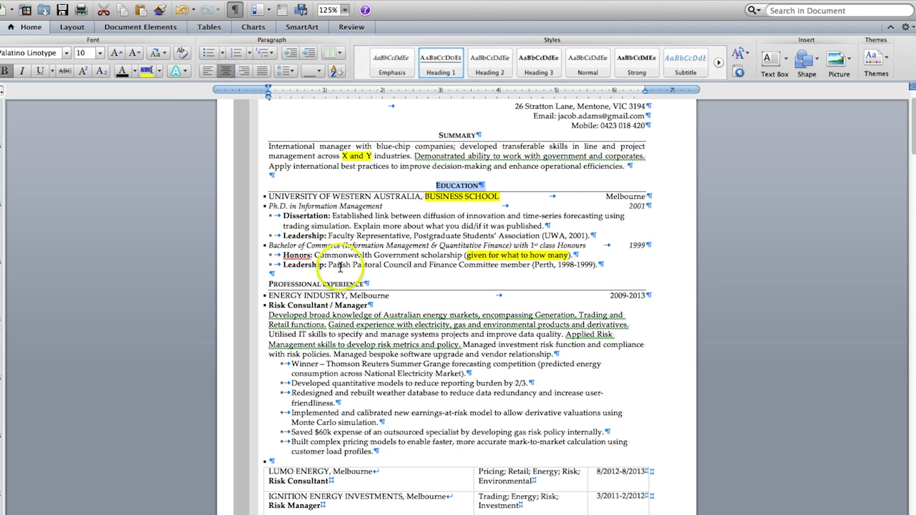
pyautogui.doubleClick(290, 284)
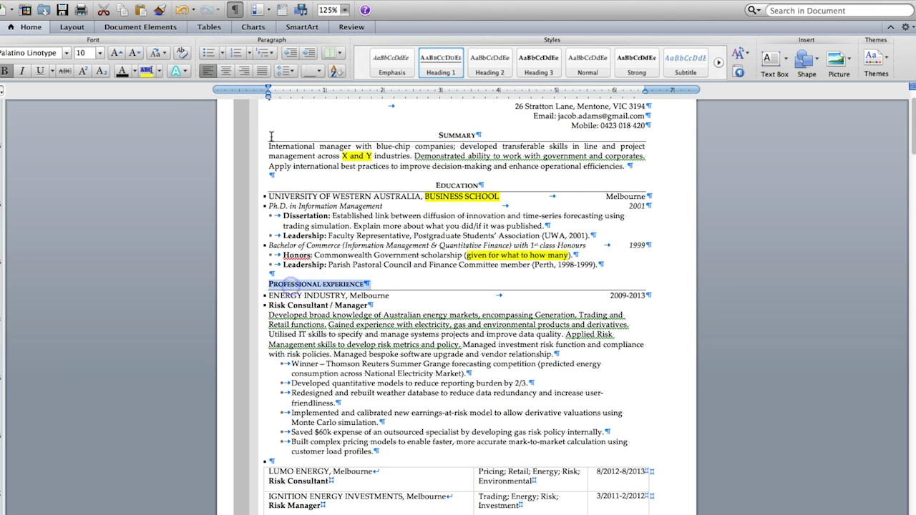
pyautogui.click(226, 70)
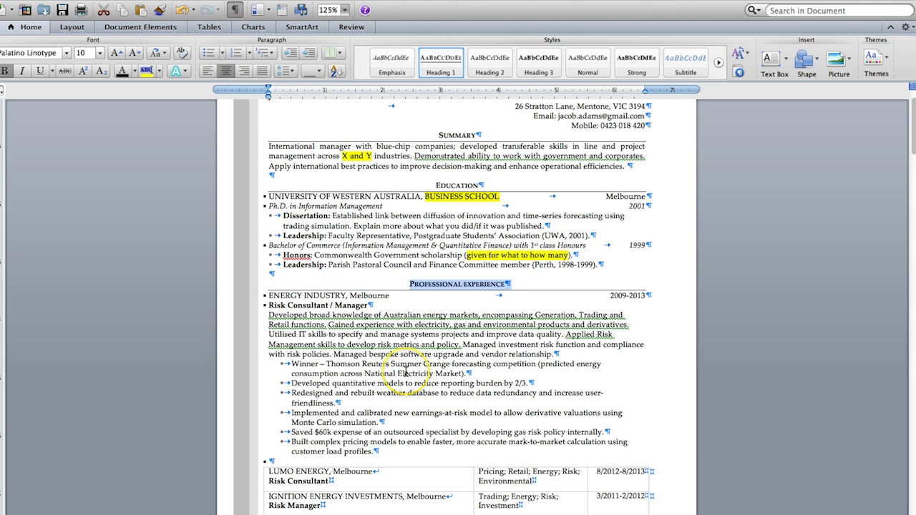
# Step: Copy the Ph.D. Leadership bullet's formatting to the six Energy Industry bullets and remove their bold
pyautogui.scroll(-3, 406, 371)
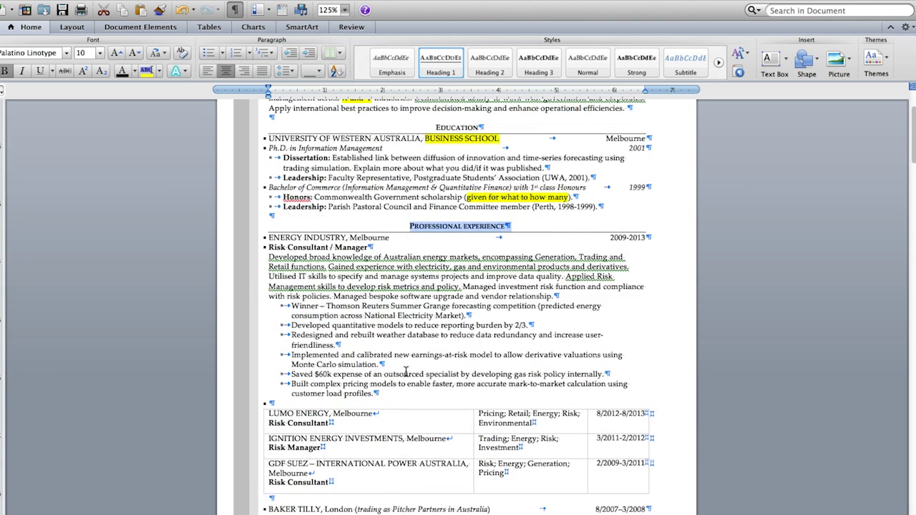
pyautogui.tripleClick(343, 177)
pyautogui.click(157, 10)
pyautogui.moveTo(289, 305)
pyautogui.mouseDown()
pyautogui.moveTo(393, 354)
pyautogui.moveTo(378, 395)
pyautogui.mouseUp()
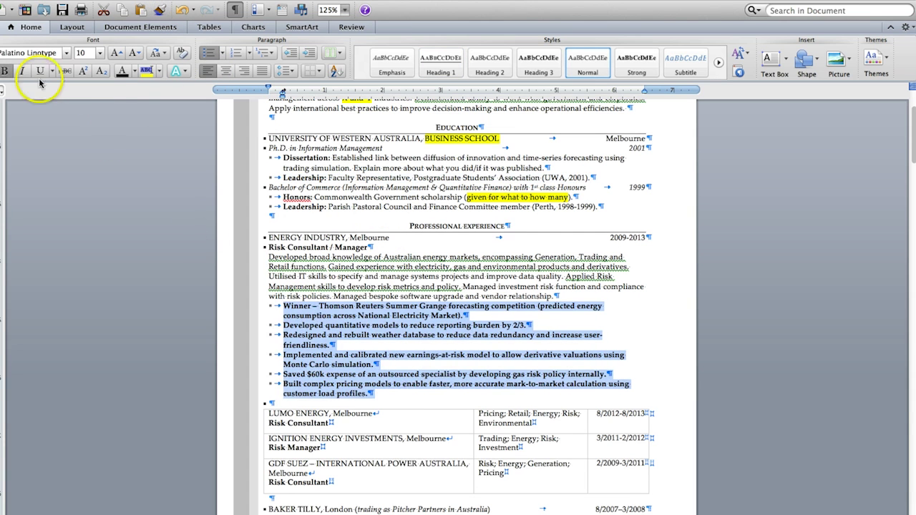
pyautogui.click(5, 71)
# Step: Apply the reformatted Energy Industry bullet style to all Baker Tilly bullets and to the descriptive paragraphs above them
pyautogui.click(159, 10)
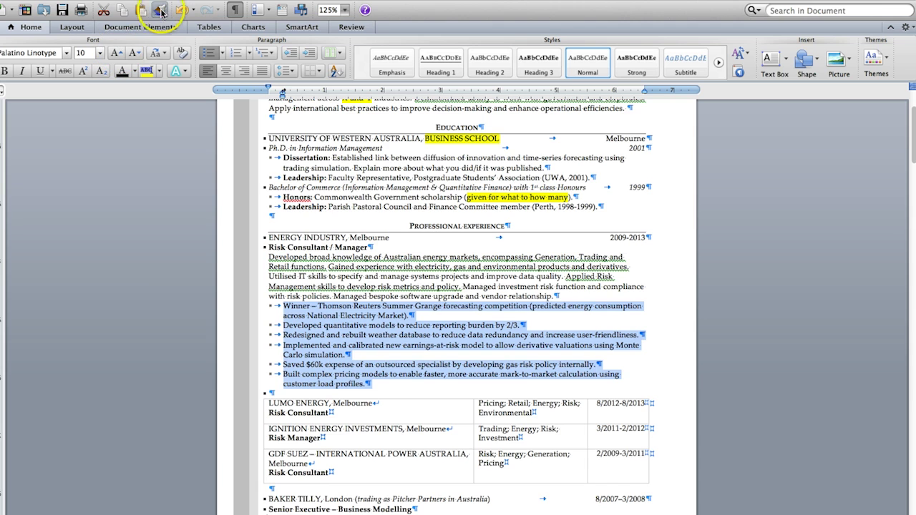
pyautogui.scroll(-10, 353, 272)
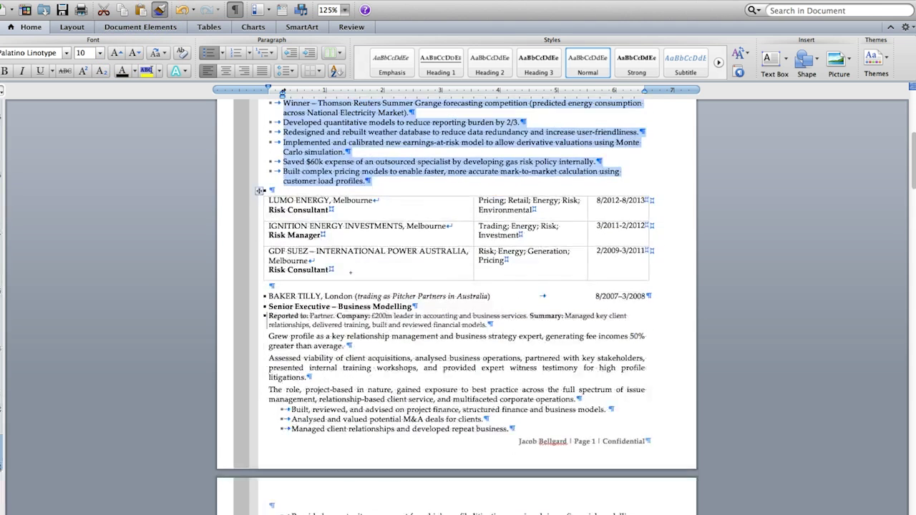
pyautogui.moveTo(286, 351)
pyautogui.mouseDown()
pyautogui.moveTo(375, 407)
pyautogui.moveTo(428, 493)
pyautogui.mouseUp()
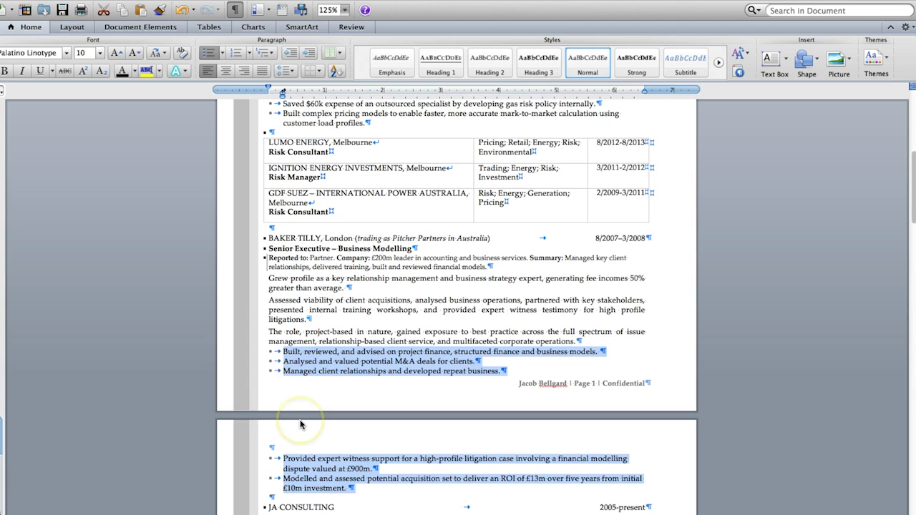
pyautogui.scroll(-1, 299, 424)
pyautogui.moveTo(156, 9)
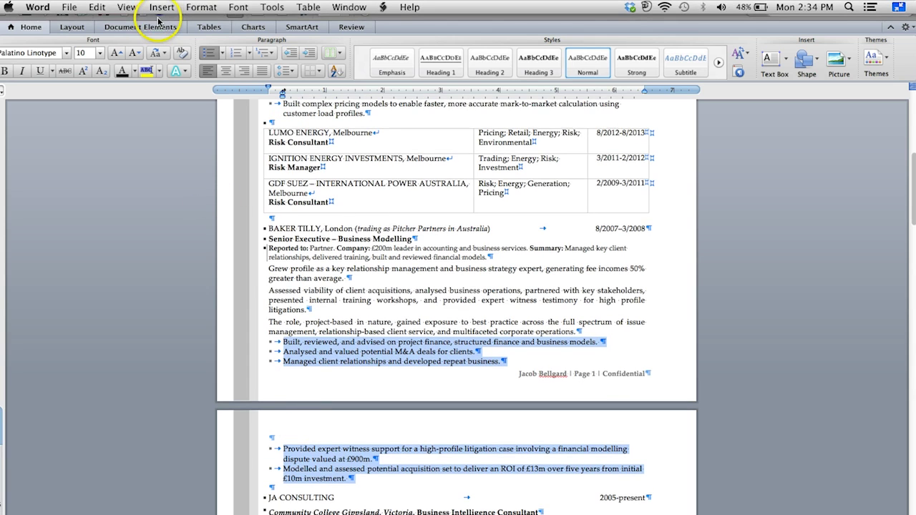
pyautogui.moveTo(266, 245)
pyautogui.mouseDown()
pyautogui.moveTo(434, 321)
pyautogui.moveTo(583, 327)
pyautogui.mouseUp()
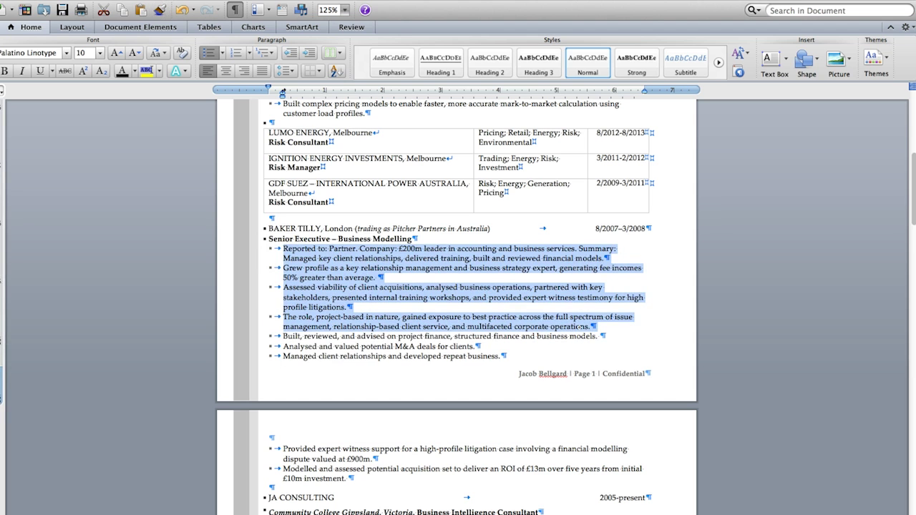
# Step: Copy the Baker Tilly bullet formatting to the description lines and bullets under Community College Gippsland and OrotonGroup
pyautogui.scroll(-10, 399, 399)
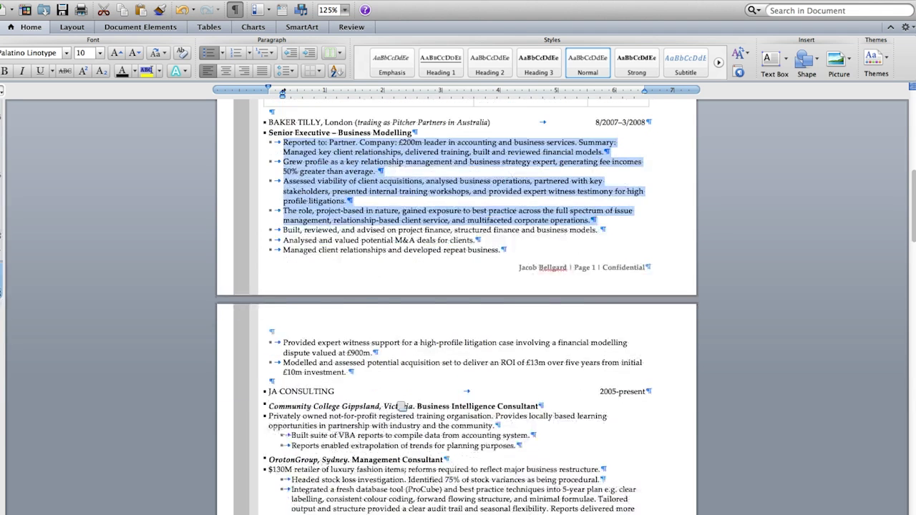
pyautogui.click(159, 10)
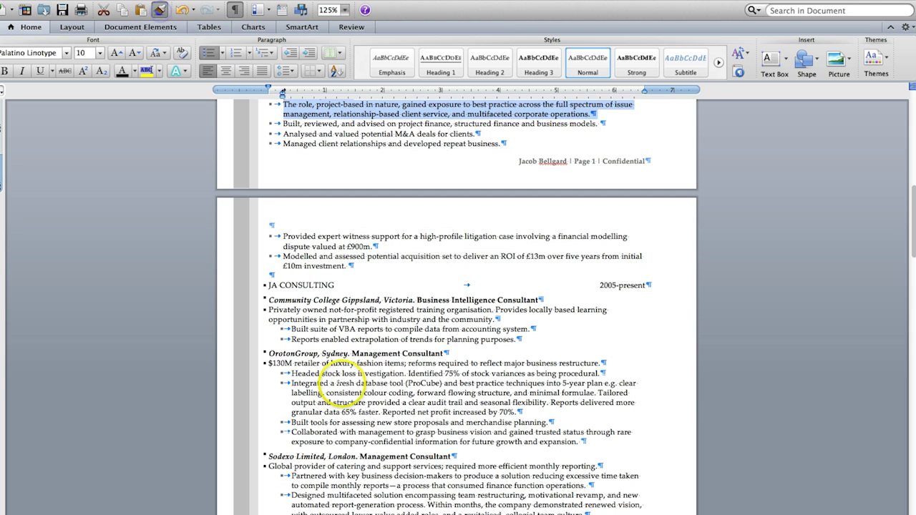
pyautogui.moveTo(265, 310)
pyautogui.mouseDown()
pyautogui.moveTo(390, 329)
pyautogui.moveTo(537, 334)
pyautogui.mouseUp()
pyautogui.click(159, 9)
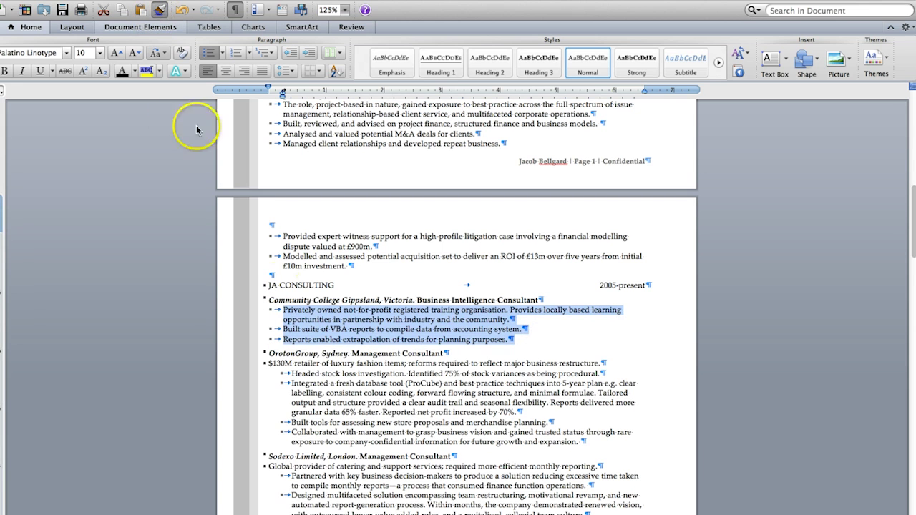
pyautogui.moveTo(289, 372)
pyautogui.mouseDown()
pyautogui.moveTo(389, 403)
pyautogui.moveTo(551, 423)
pyautogui.moveTo(596, 442)
pyautogui.mouseUp()
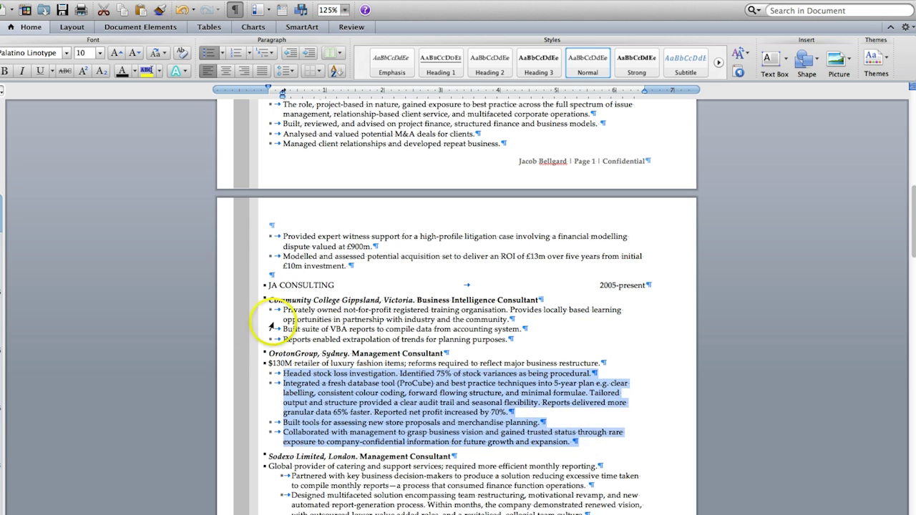
pyautogui.moveTo(172, 2)
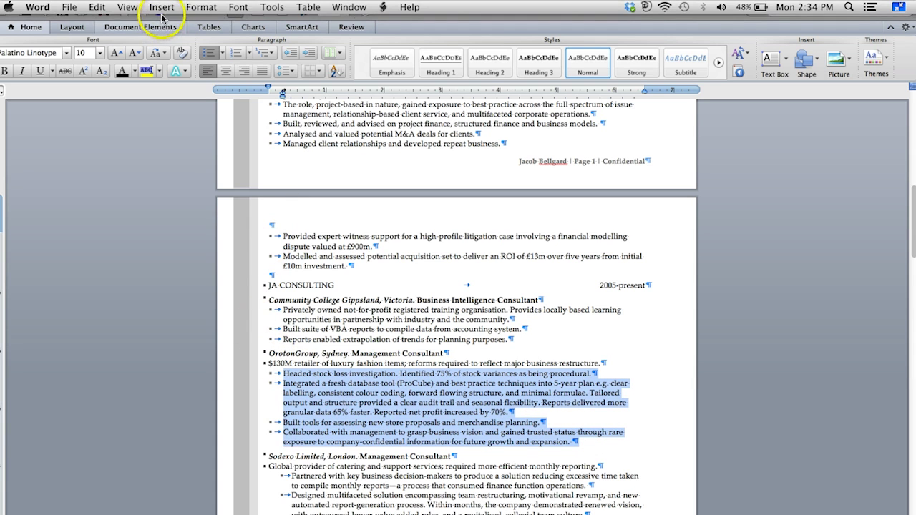
pyautogui.moveTo(267, 362)
pyautogui.mouseDown()
pyautogui.moveTo(619, 374)
pyautogui.moveTo(619, 363)
pyautogui.mouseUp()
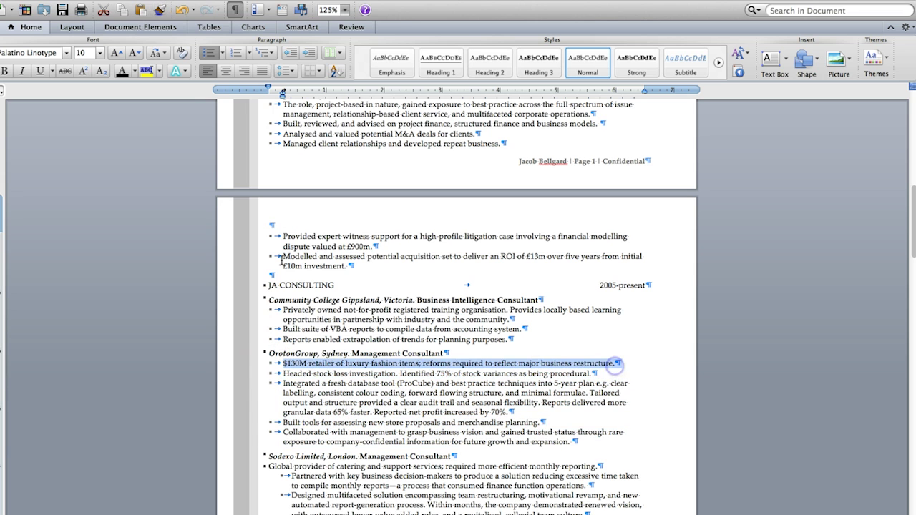
# Step: Apply the OrotonGroup bullet formatting to the description line and bullets under Sodexo Limited
pyautogui.click(160, 10)
pyautogui.moveTo(266, 466)
pyautogui.mouseDown()
pyautogui.moveTo(443, 513)
pyautogui.moveTo(581, 514)
pyautogui.mouseUp()
pyautogui.scroll(-8, 501, 485)
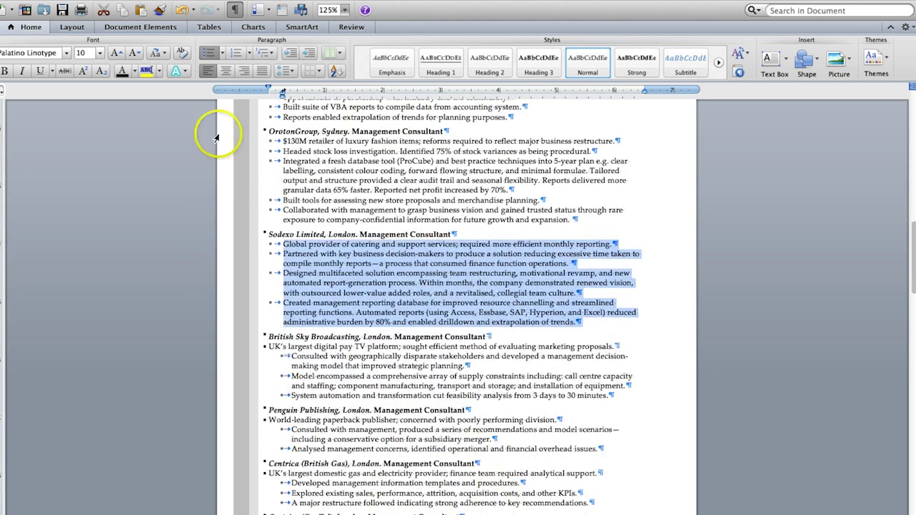
# Step: Copy the Sodexo bullet formatting to the bullets under British Sky Broadcasting and Penguin Publishing, excluding their description lines
pyautogui.click(159, 10)
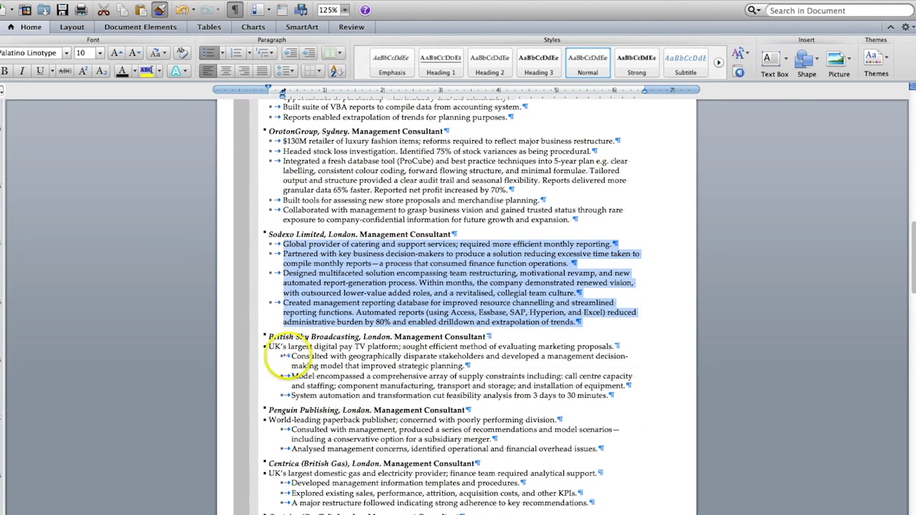
pyautogui.moveTo(285, 356)
pyautogui.mouseDown()
pyautogui.moveTo(358, 387)
pyautogui.moveTo(614, 395)
pyautogui.mouseUp()
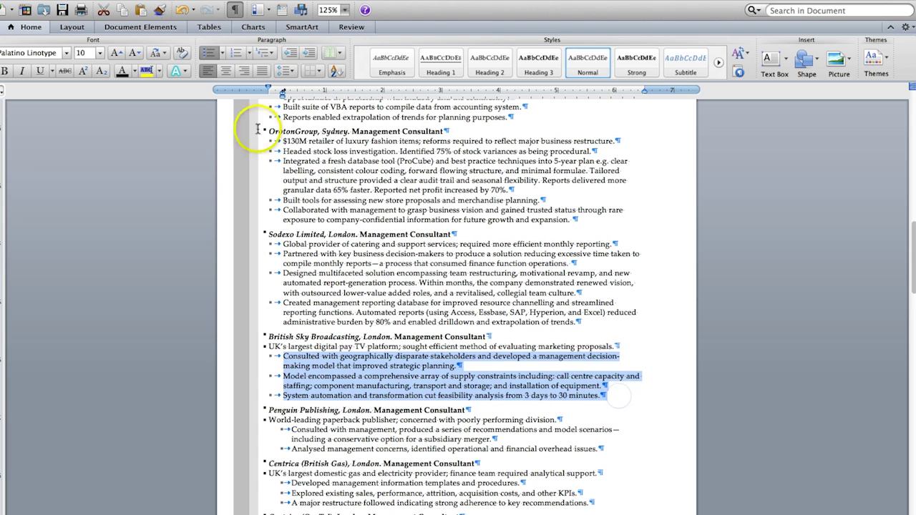
pyautogui.click(159, 9)
pyautogui.moveTo(289, 430)
pyautogui.mouseDown()
pyautogui.moveTo(373, 432)
pyautogui.moveTo(545, 461)
pyautogui.moveTo(599, 450)
pyautogui.mouseUp()
# Step: Copy the Penguin Publishing bullet formatting to the bullets under Centrica (British Gas) and Centrica (OneTel), excluding their description lines
pyautogui.click(158, 10)
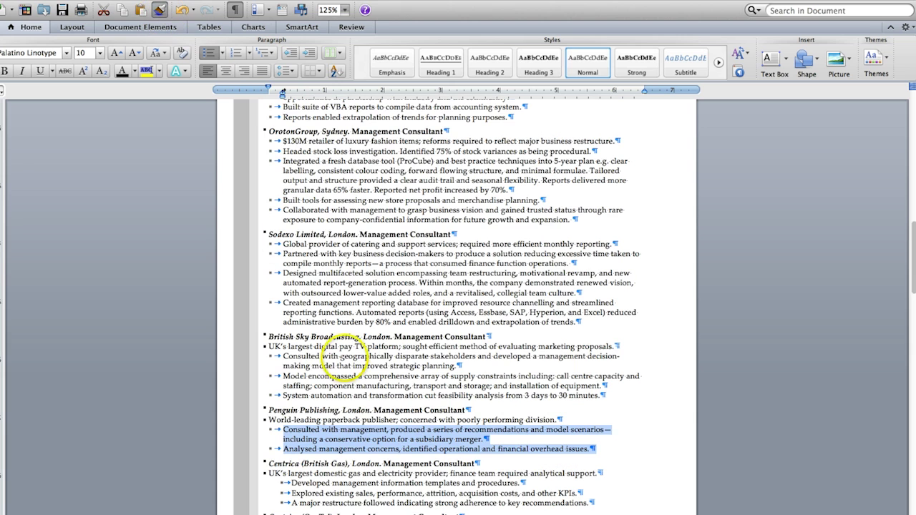
pyautogui.scroll(-3, 327, 429)
pyautogui.moveTo(287, 358)
pyautogui.mouseDown()
pyautogui.moveTo(429, 354)
pyautogui.moveTo(623, 364)
pyautogui.moveTo(628, 374)
pyautogui.mouseUp()
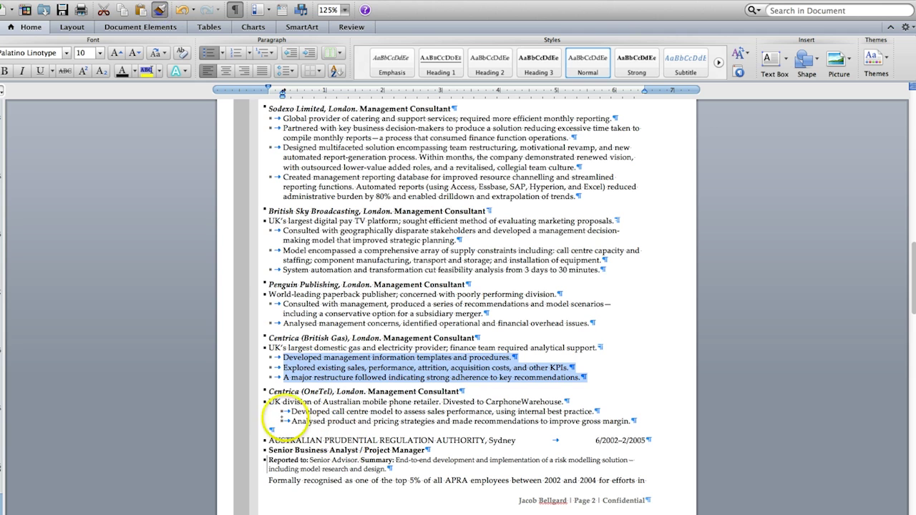
pyautogui.moveTo(290, 412)
pyautogui.mouseDown()
pyautogui.moveTo(594, 414)
pyautogui.moveTo(633, 422)
pyautogui.mouseUp()
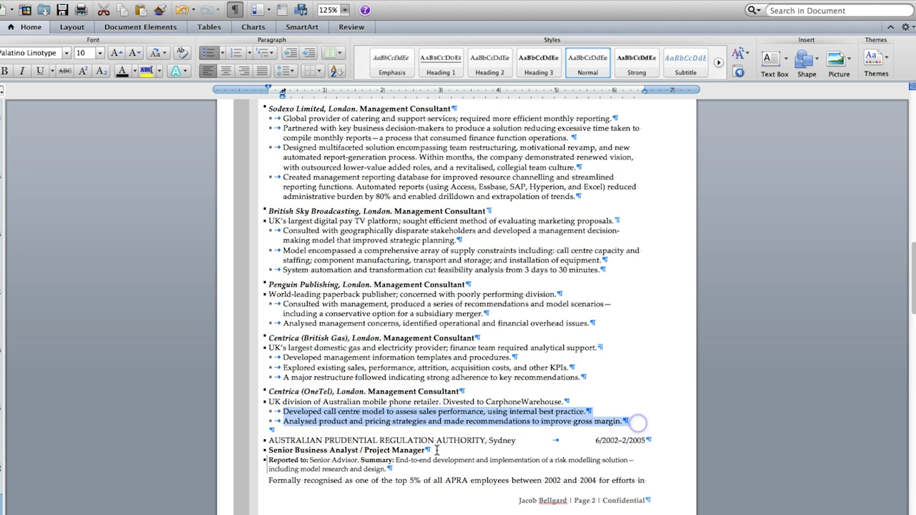
# Step: Apply the Centrica (OneTel) bullet formatting to all paragraphs and bullets under the Australian Prudential Regulation Authority role
pyautogui.scroll(-3, 365, 447)
pyautogui.click(158, 10)
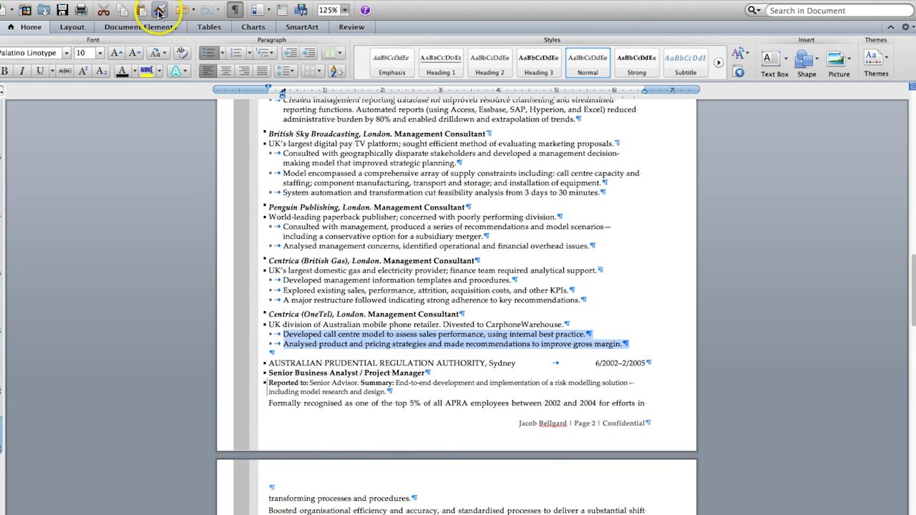
pyautogui.moveTo(265, 383)
pyautogui.mouseDown()
pyautogui.moveTo(408, 425)
pyautogui.moveTo(498, 509)
pyautogui.mouseUp()
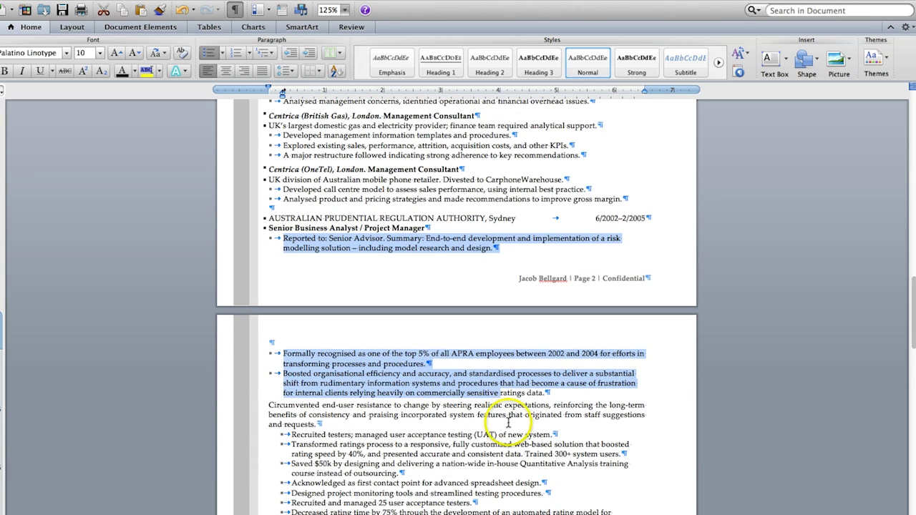
pyautogui.tripleClick(300, 199)
pyautogui.click(159, 9)
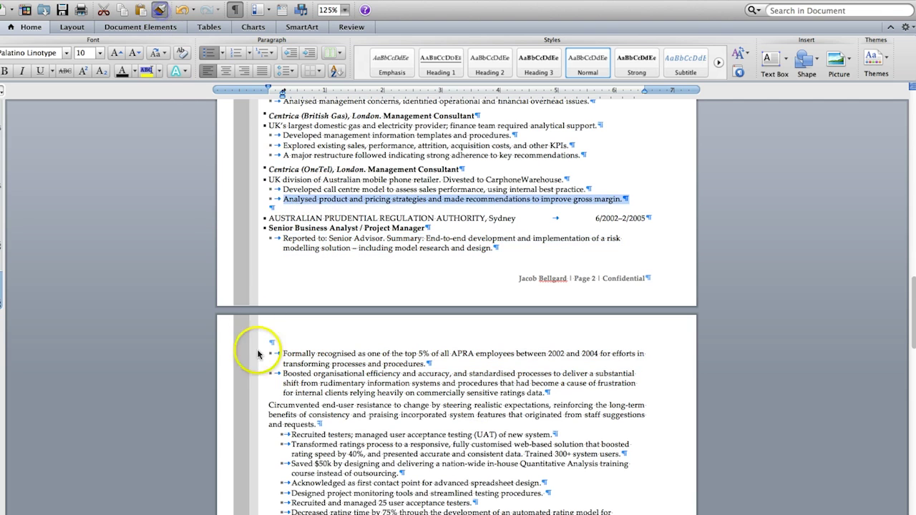
pyautogui.moveTo(263, 401)
pyautogui.mouseDown()
pyautogui.moveTo(360, 434)
pyautogui.moveTo(422, 514)
pyautogui.mouseUp()
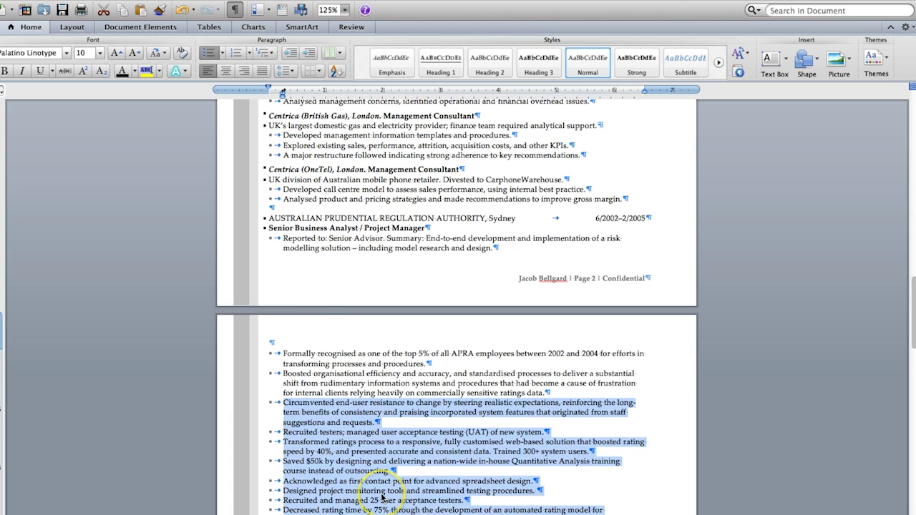
pyautogui.scroll(-5, 382, 497)
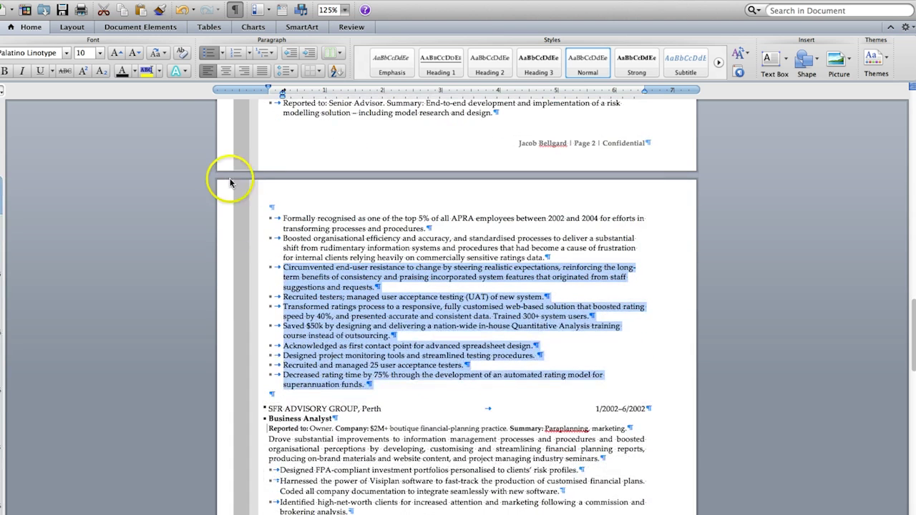
# Step: Copy the bullet formatting to all description paragraphs and bullets under the SFR Advisory Group and University of Western Australia roles
pyautogui.click(161, 13)
pyautogui.moveTo(269, 428); pyautogui.dragTo(368, 510)
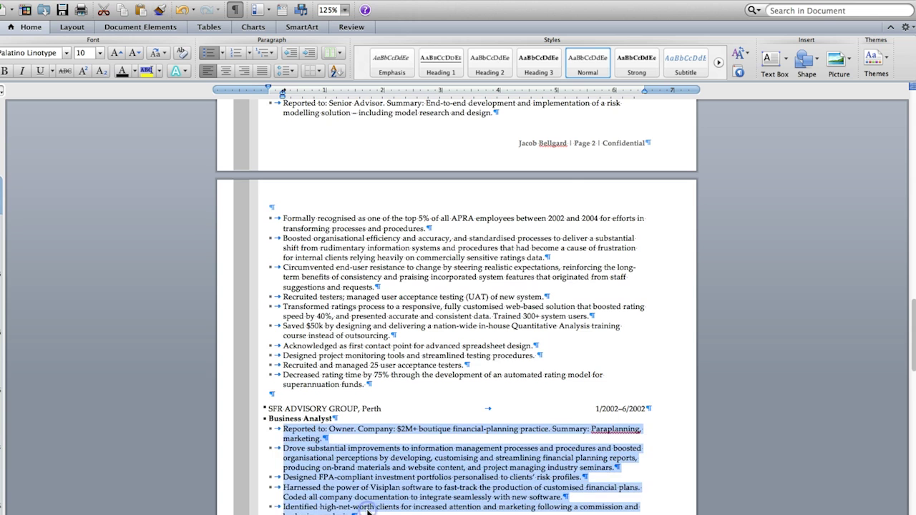
pyautogui.scroll(-5, 346, 492)
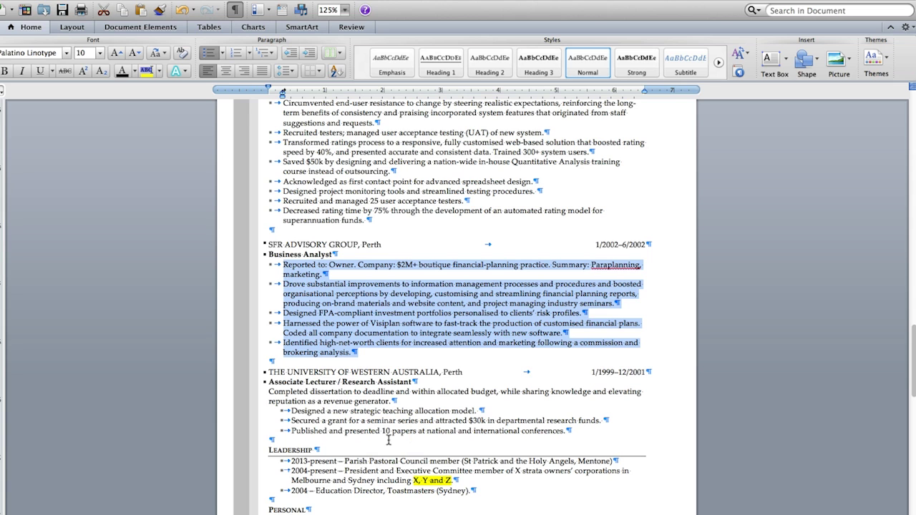
pyautogui.click(160, 12)
pyautogui.moveTo(572, 432)
pyautogui.mouseDown()
pyautogui.moveTo(284, 409)
pyautogui.moveTo(266, 391)
pyautogui.mouseUp()
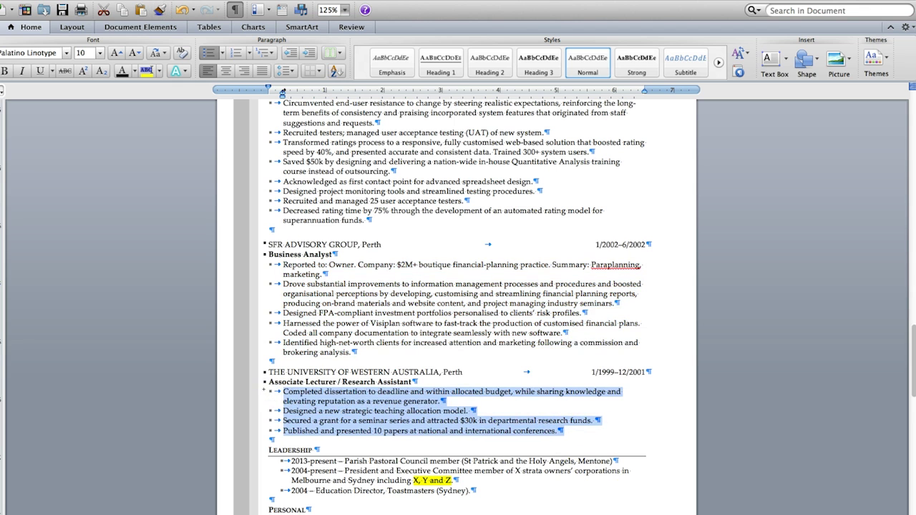
pyautogui.scroll(-3, 336, 458)
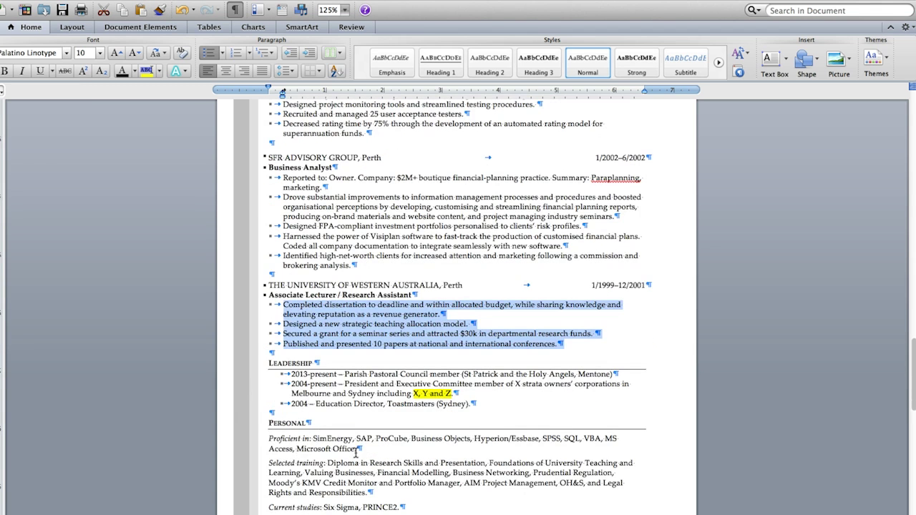
pyautogui.scroll(-1, 356, 452)
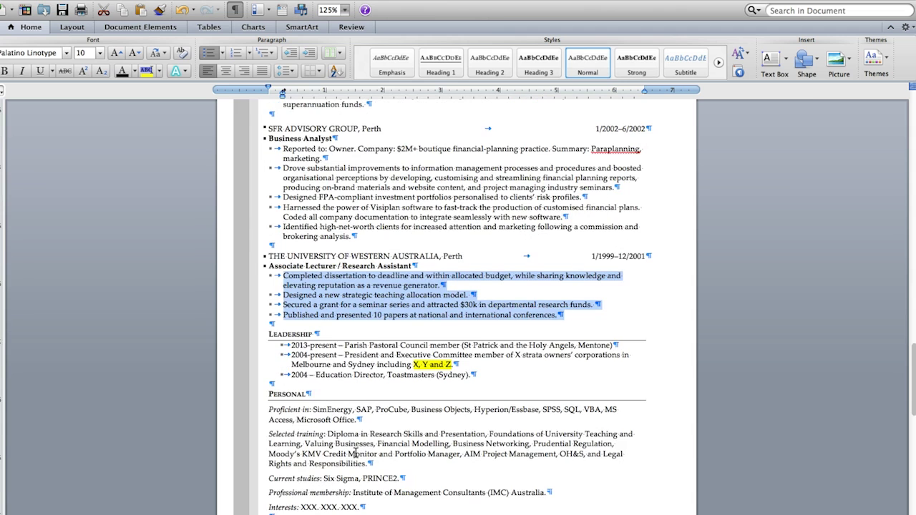
# Step: Apply the University of Western Australia bullet formatting to all paragraphs in the Personal section, from the proficiencies through Interests
pyautogui.click(159, 14)
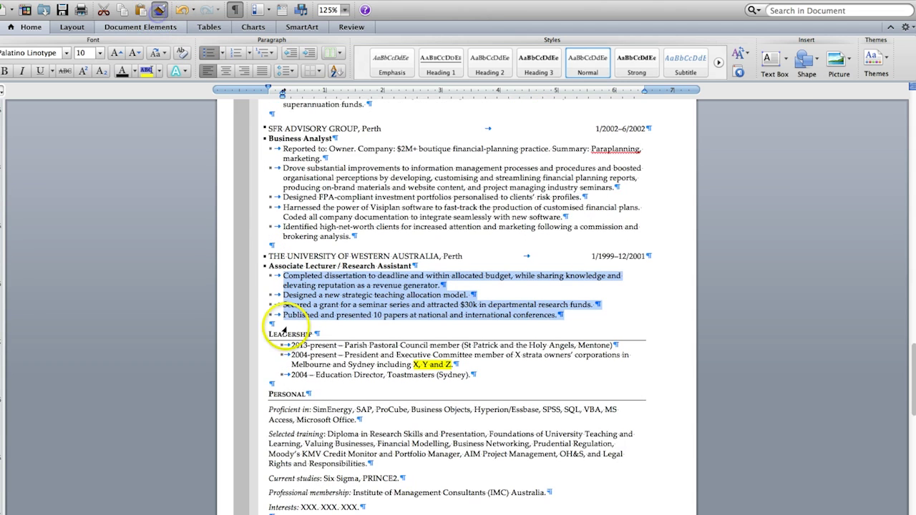
pyautogui.moveTo(361, 507)
pyautogui.mouseDown()
pyautogui.moveTo(303, 433)
pyautogui.moveTo(261, 408)
pyautogui.mouseUp()
pyautogui.click(342, 439)
# Step: Replace the "Proficient in" label of the first Personal bullet with "Technical Skills"
pyautogui.doubleClick(323, 406)
pyautogui.press('BackSpace')
pyautogui.press('BackSpace')
pyautogui.press('BackSpace')
pyautogui.press('BackSpace')
pyautogui.press('BackSpace')
pyautogui.press('BackSpace')
pyautogui.press('BackSpace')
pyautogui.press('BackSpace')
pyautogui.press('BackSpace')
pyautogui.press('BackSpace')
pyautogui.press('BackSpace')
pyautogui.press('BackSpace')
pyautogui.write('Techin')
pyautogui.write('cal')
pyautogui.press('BackSpace')
pyautogui.press('BackSpace')
pyautogui.press('BackSpace')
pyautogui.press('BackSpace')
pyautogui.press('BackSpace')
pyautogui.press('BackSpace')
pyautogui.write('nical Skills')
# Step: Shorten the "Selected training" label in the Personal section to "Training"
pyautogui.click(315, 424)
pyautogui.press('BackSpace')
pyautogui.press('BackSpace')
pyautogui.press('BackSpace')
pyautogui.press('BackSpace')
pyautogui.press('BackSpace')
pyautogui.press('BackSpace')
pyautogui.press('BackSpace')
pyautogui.press('BackSpace')
pyautogui.press('BackSpace')
pyautogui.press('BackSpace')
pyautogui.write('T')
# Step: Make the "Technical Skills:" label in the Personal section bold
pyautogui.click(341, 405)
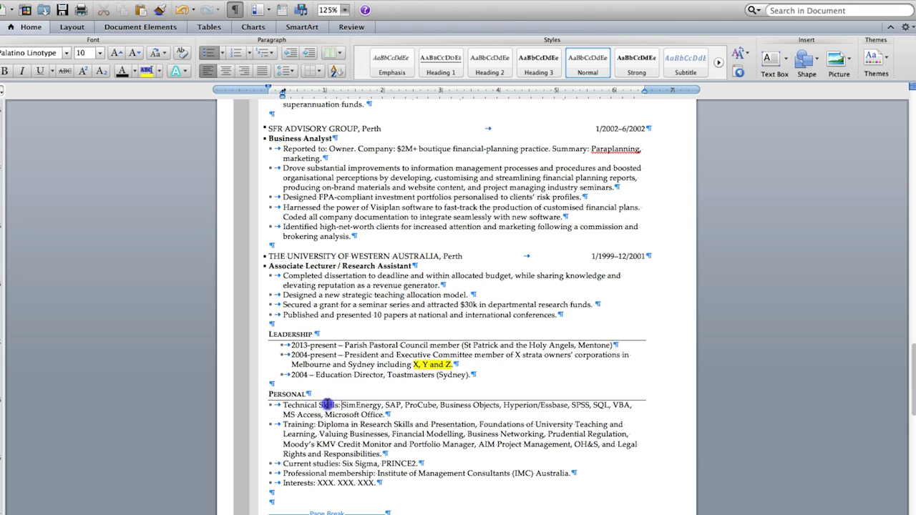
pyautogui.click(4, 72)
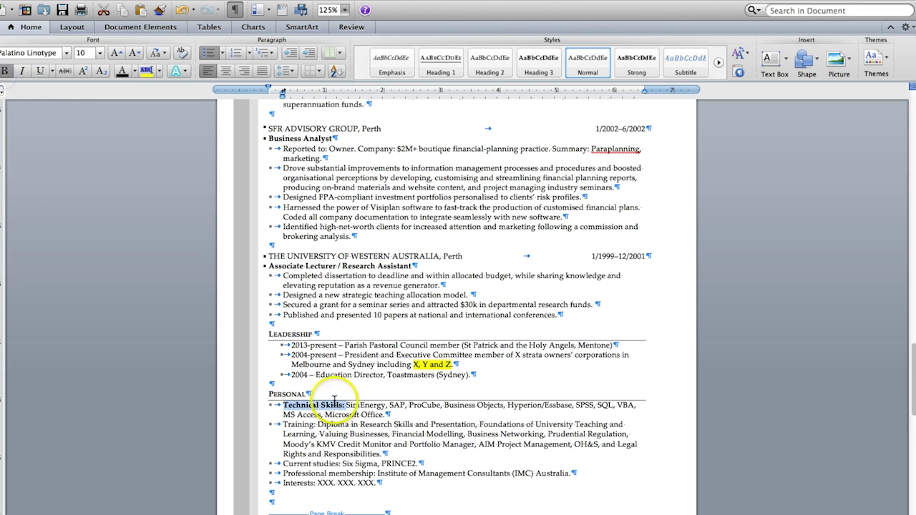
# Step: Make the "Training:" label in the Personal section bold
pyautogui.moveTo(317, 424); pyautogui.dragTo(294, 424)
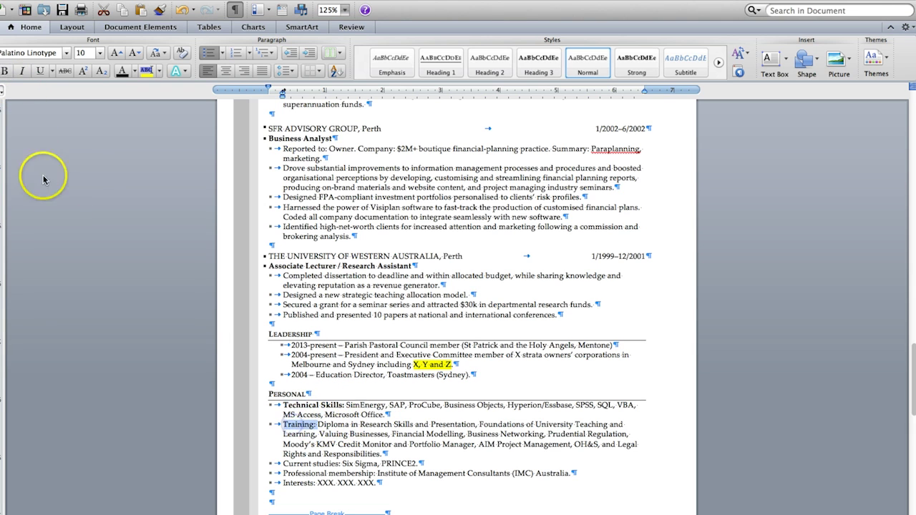
pyautogui.click(4, 71)
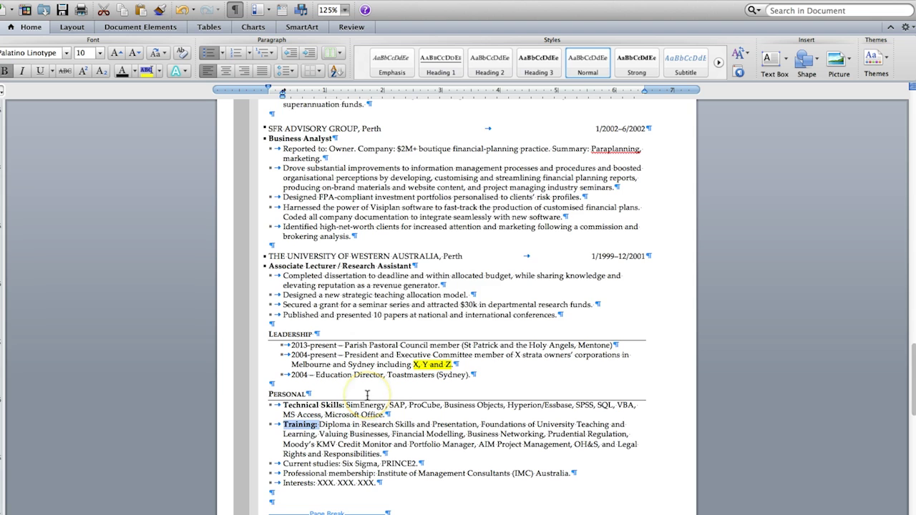
# Step: Add "Currently pursuing Six Sigma, PRINCE2." to the end of the Training bullet and delete the separate Current studies bullet
pyautogui.scroll(-1, 367, 395)
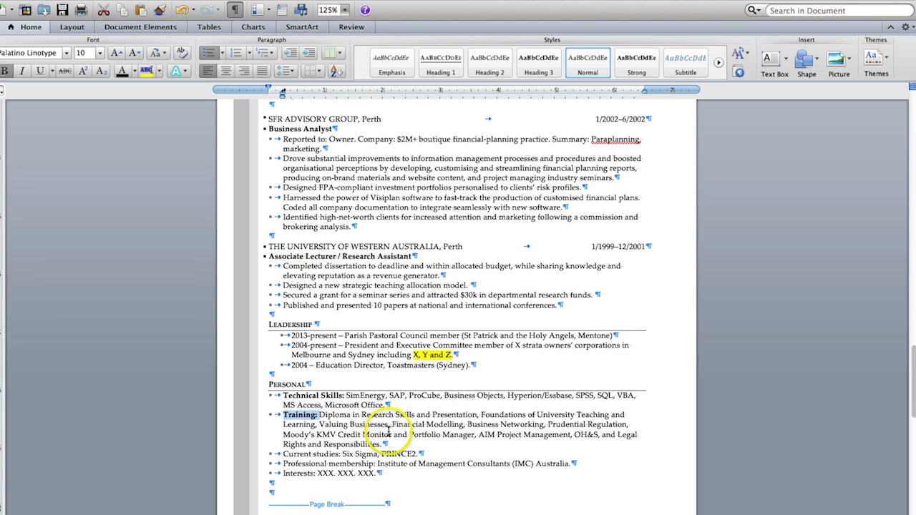
pyautogui.moveTo(341, 454); pyautogui.dragTo(282, 454)
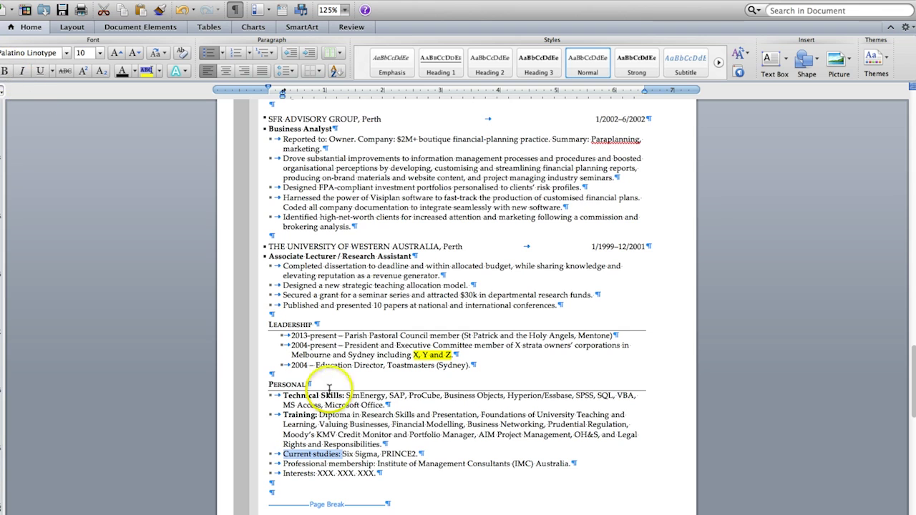
pyautogui.click(397, 444)
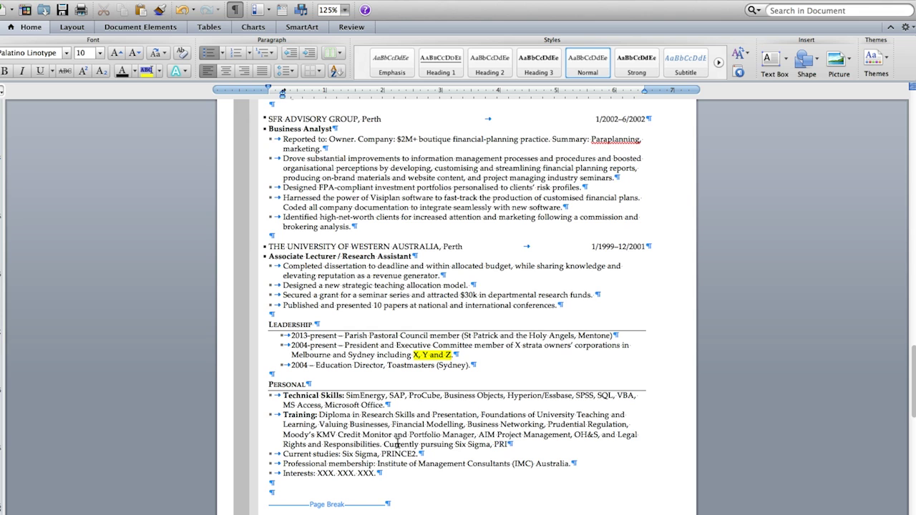
pyautogui.moveTo(423, 453); pyautogui.dragTo(283, 453)
pyautogui.press('Delete')
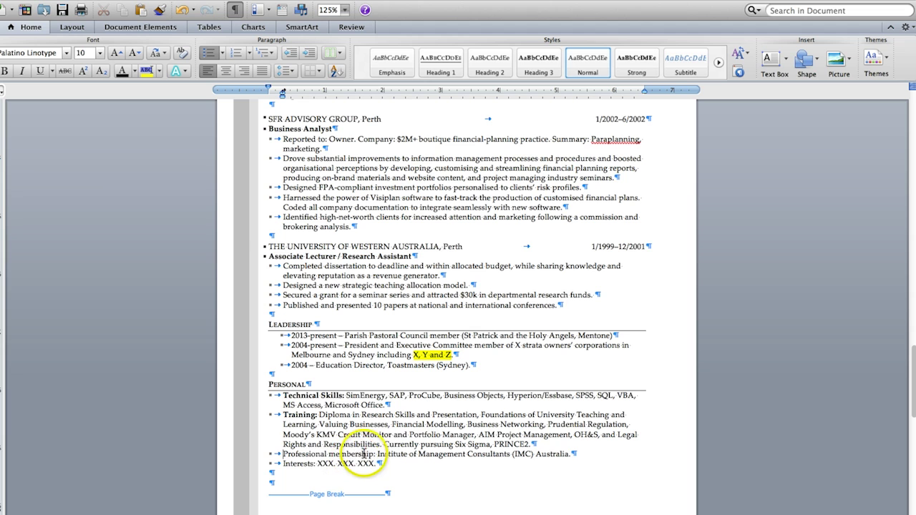
# Step: Bold the "Professional membership:" and "Interests:" labels, and highlight the placeholder "XXX. XXX. XXX." in yellow
pyautogui.moveTo(377, 454); pyautogui.dragTo(283, 454)
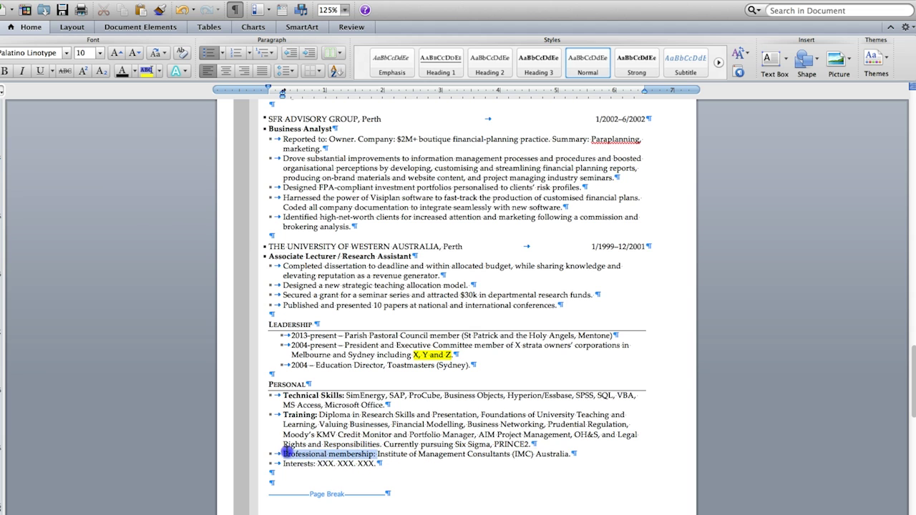
pyautogui.click(4, 70)
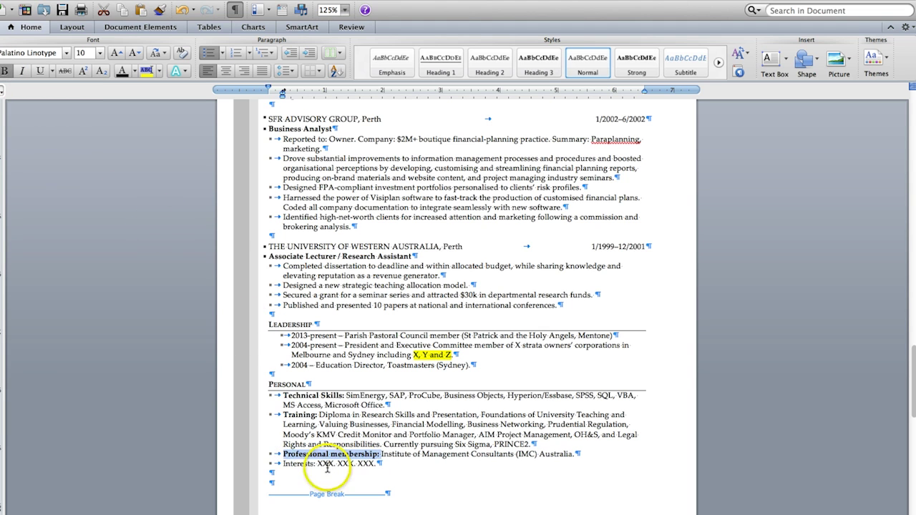
pyautogui.moveTo(317, 463); pyautogui.dragTo(284, 463)
pyautogui.click(4, 71)
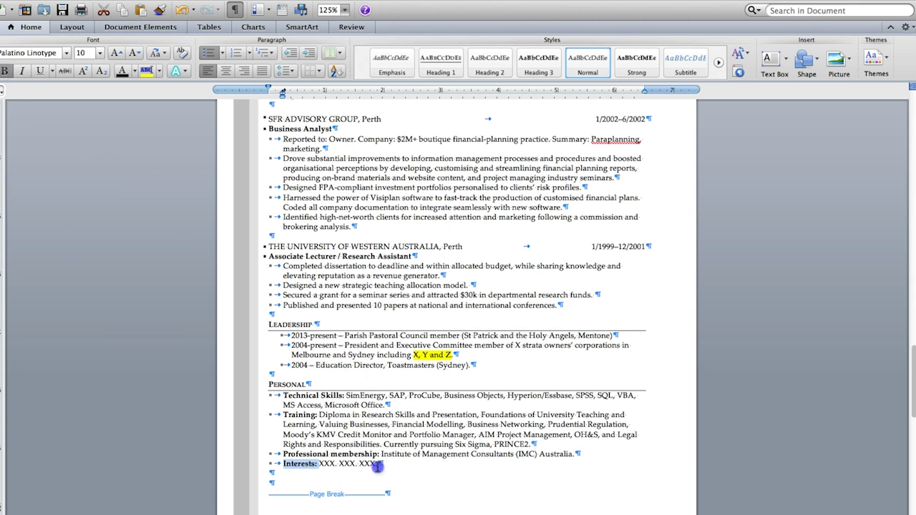
pyautogui.moveTo(377, 463); pyautogui.dragTo(319, 463)
pyautogui.click(143, 74)
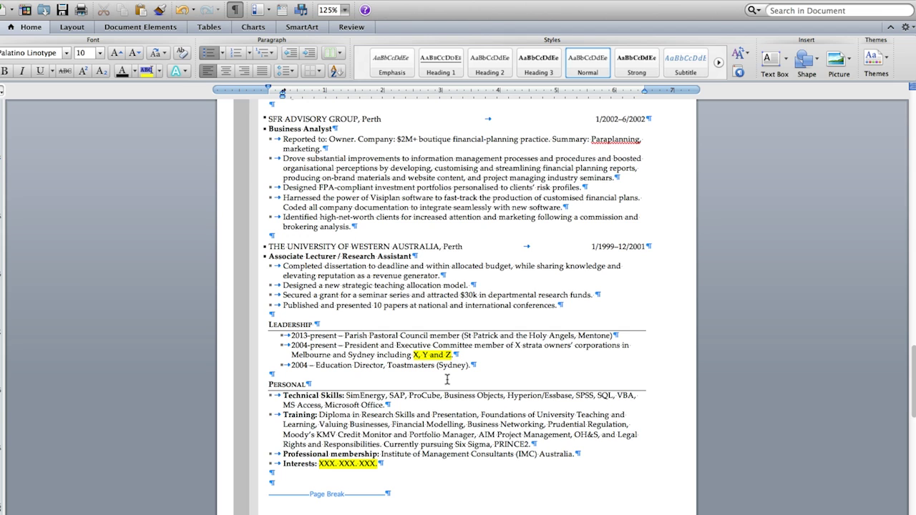
# Step: Move the University of Western Australia job entry directly under the Leadership heading and add an empty line after its last bullet
pyautogui.moveTo(374, 285); pyautogui.dragTo(563, 306)
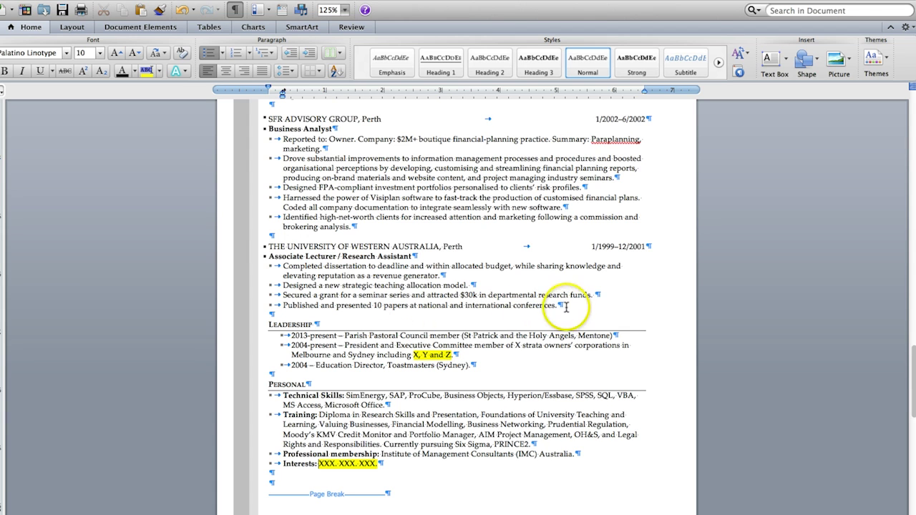
pyautogui.keyDown('shift'); pyautogui.click(269, 246); pyautogui.keyUp('shift')
pyautogui.moveTo(276, 255); pyautogui.dragTo(286, 342)
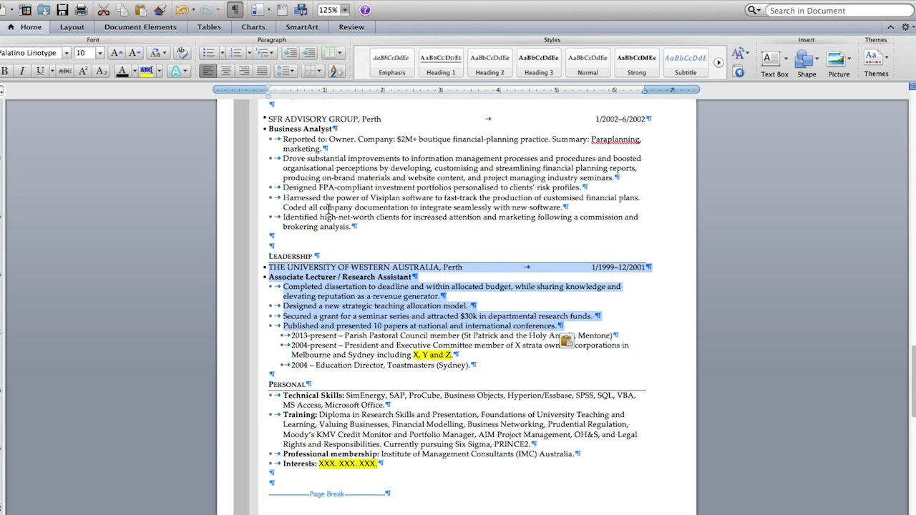
pyautogui.scroll(1, 328, 208)
pyautogui.click(576, 366)
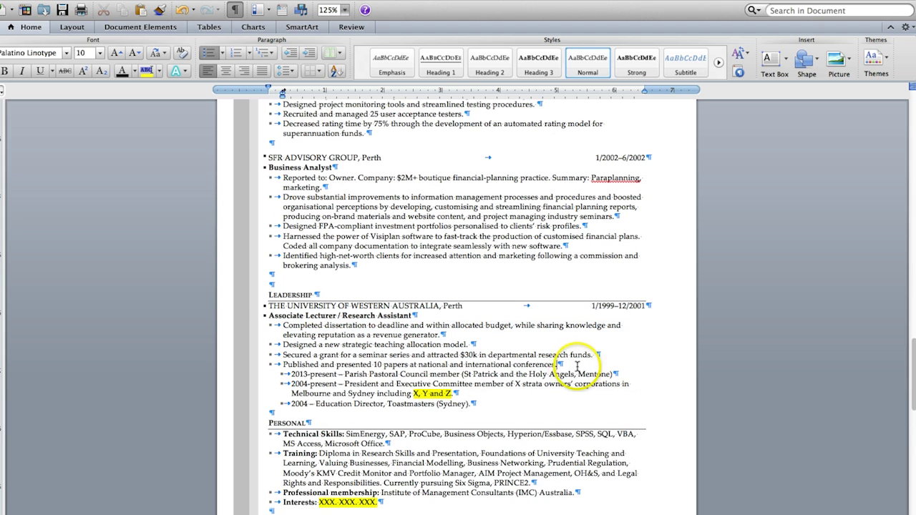
pyautogui.press('Return')
# Step: Copy the formatting of the "Published and presented 10 papers" bullet onto the three Leadership bullets below it
pyautogui.tripleClick(299, 366)
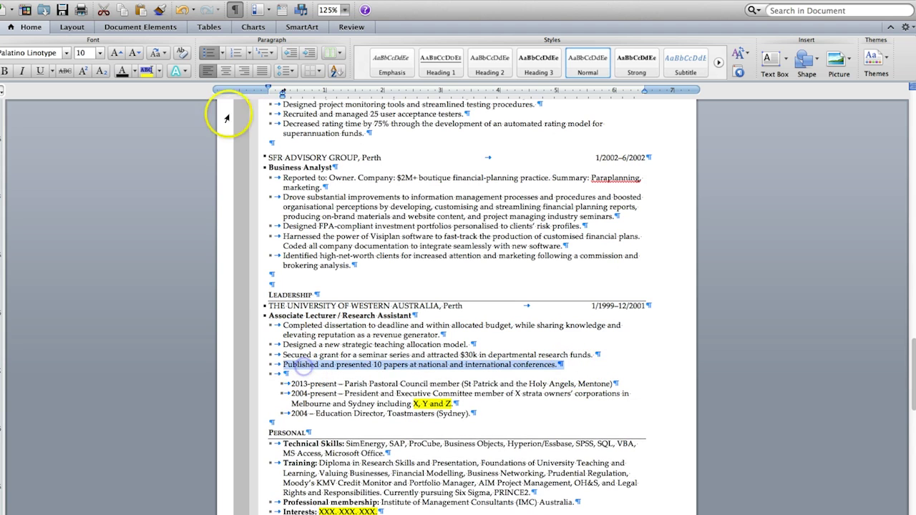
pyautogui.click(159, 9)
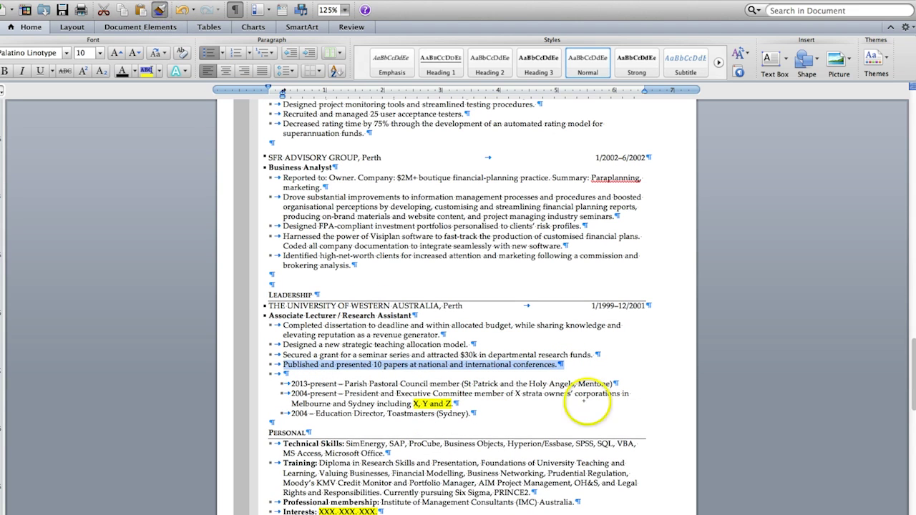
pyautogui.click(607, 385)
pyautogui.click(157, 11)
pyautogui.click(464, 405)
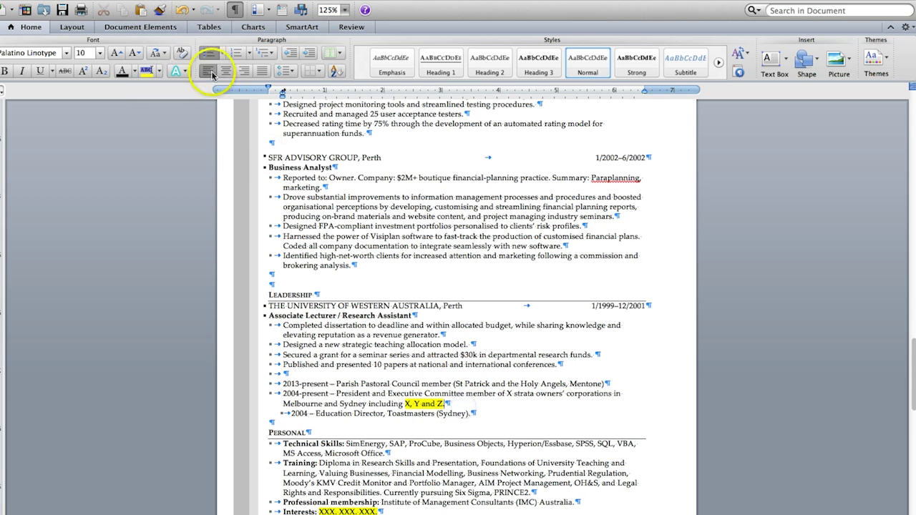
pyautogui.click(159, 9)
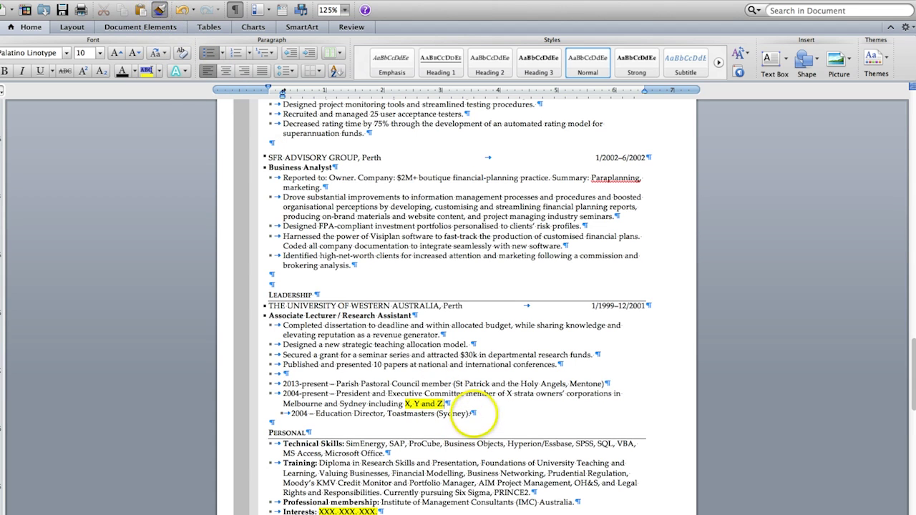
pyautogui.click(472, 413)
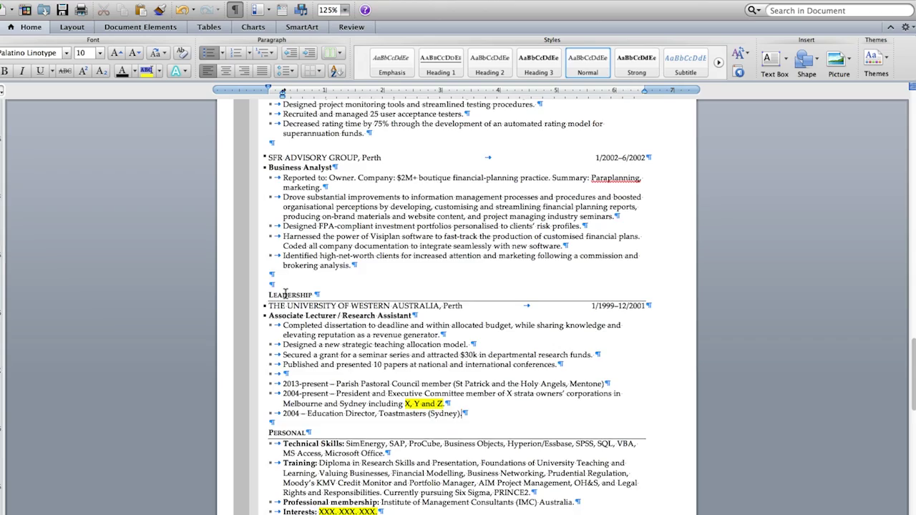
# Step: Review the order and dates of the Professional Experience entries, from Energy Industry to JA Consulting
pyautogui.scroll(5, 285, 293)
pyautogui.scroll(20, 285, 293)
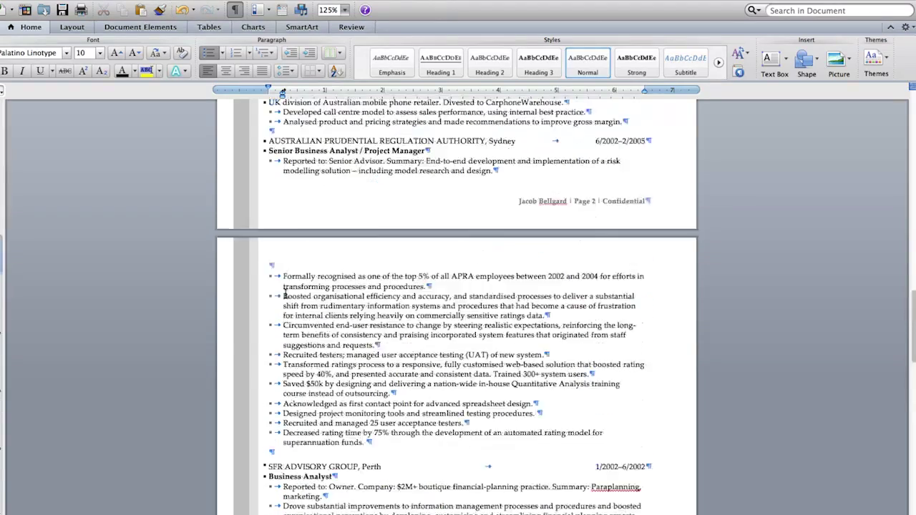
pyautogui.scroll(20, 285, 293)
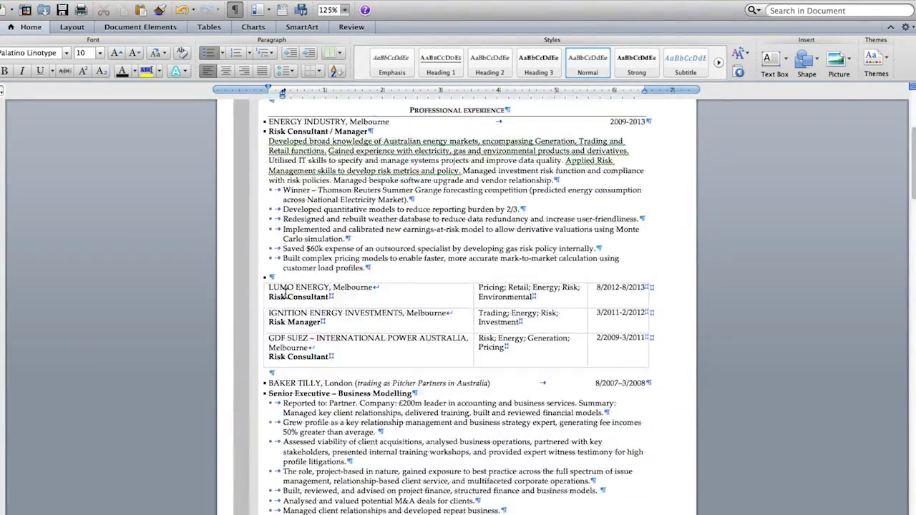
pyautogui.scroll(-5, 417, 399)
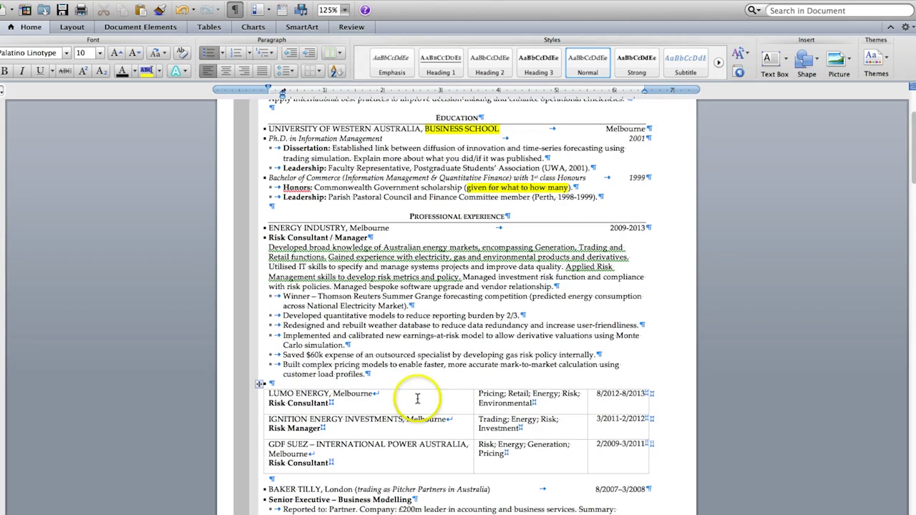
pyautogui.scroll(-1, 605, 267)
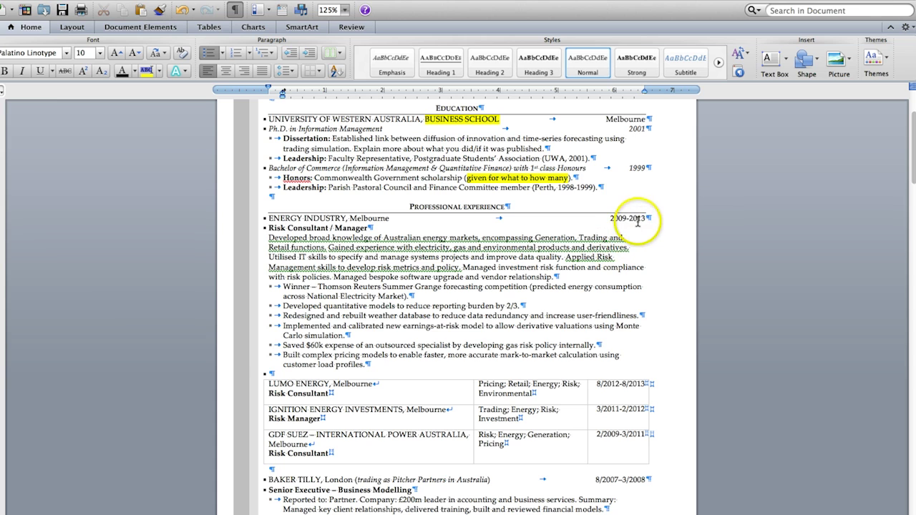
pyautogui.moveTo(646, 218); pyautogui.dragTo(616, 219)
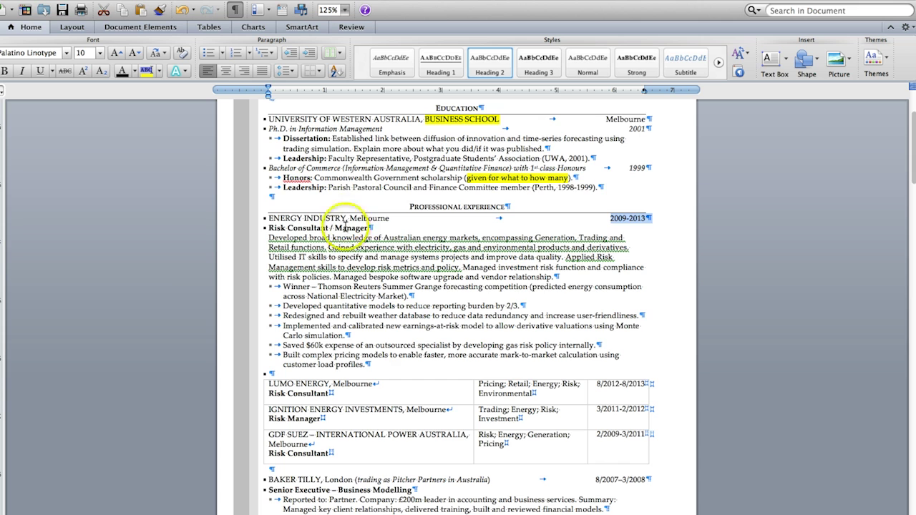
pyautogui.scroll(-5, 400, 418)
pyautogui.scroll(-3, 407, 420)
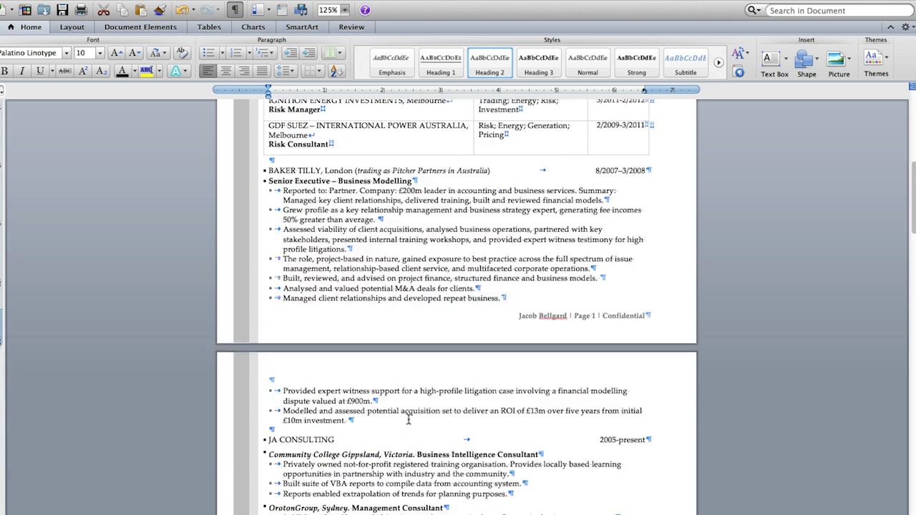
pyautogui.scroll(5, 408, 421)
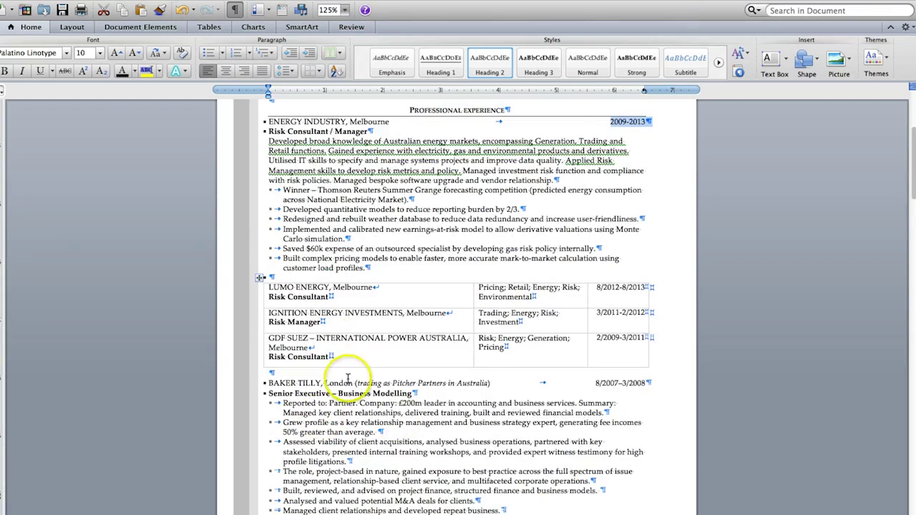
# Step: Move the whole JA Consulting section, through its Centrica (OneTel) bullets, above the Energy Industry entry at the start of Professional Experience
pyautogui.scroll(-6, 367, 425)
pyautogui.moveTo(265, 363); pyautogui.dragTo(392, 508)
pyautogui.scroll(-9, 392, 509)
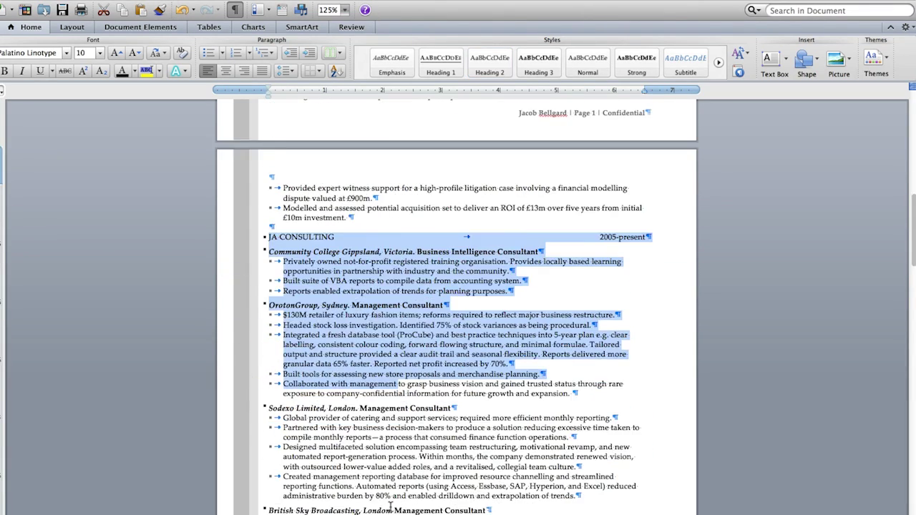
pyautogui.scroll(-2, 392, 509)
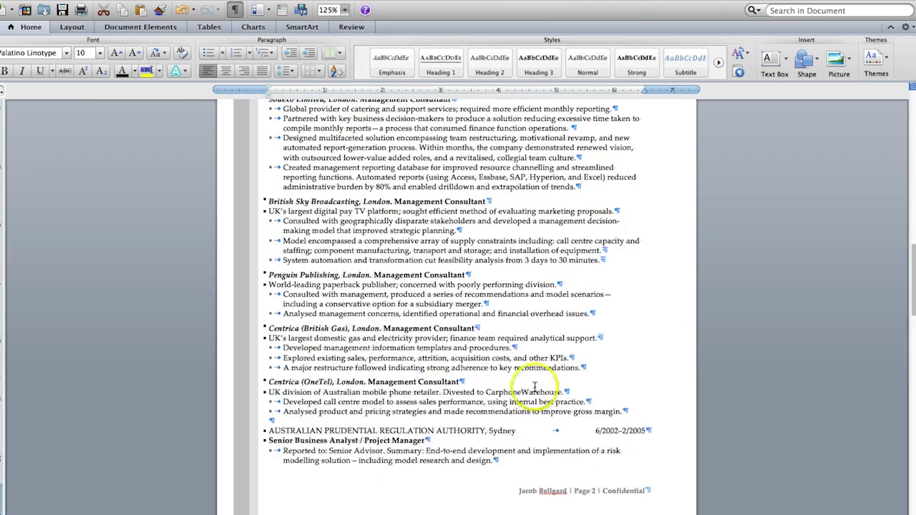
pyautogui.keyDown('shift'); pyautogui.click(625, 411); pyautogui.keyUp('shift')
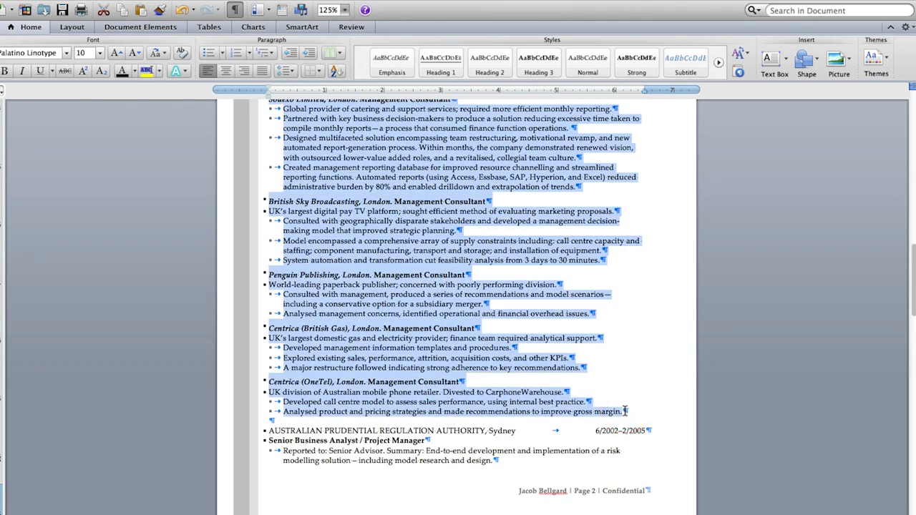
pyautogui.press('BackSpace')
pyautogui.scroll(10, 624, 411)
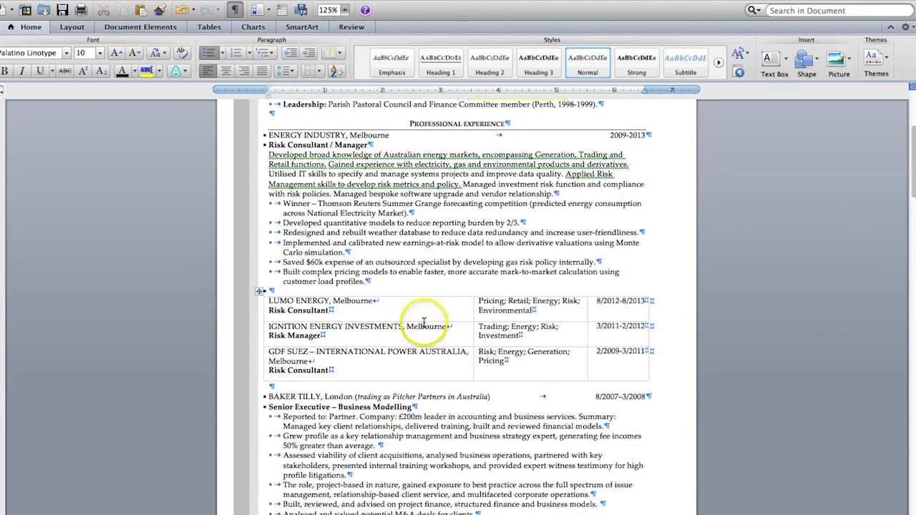
pyautogui.click(265, 135)
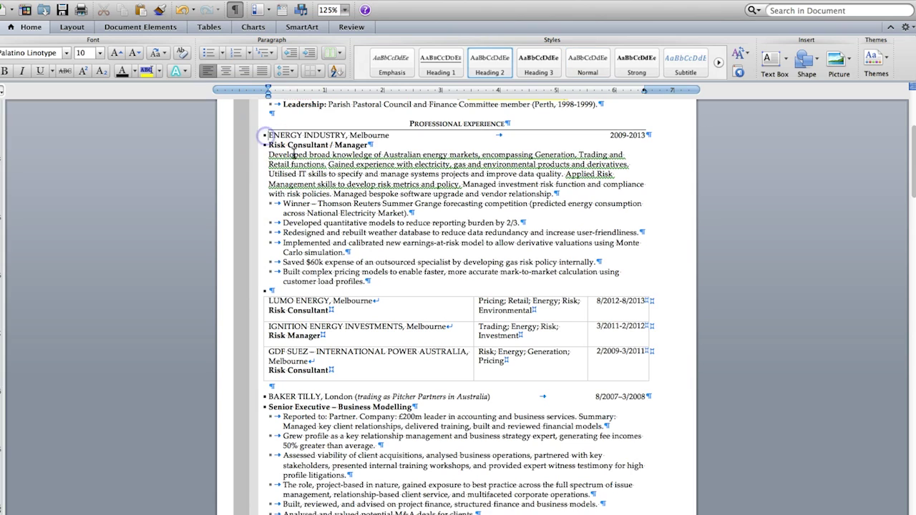
pyautogui.press('Return')
pyautogui.press('super+v')
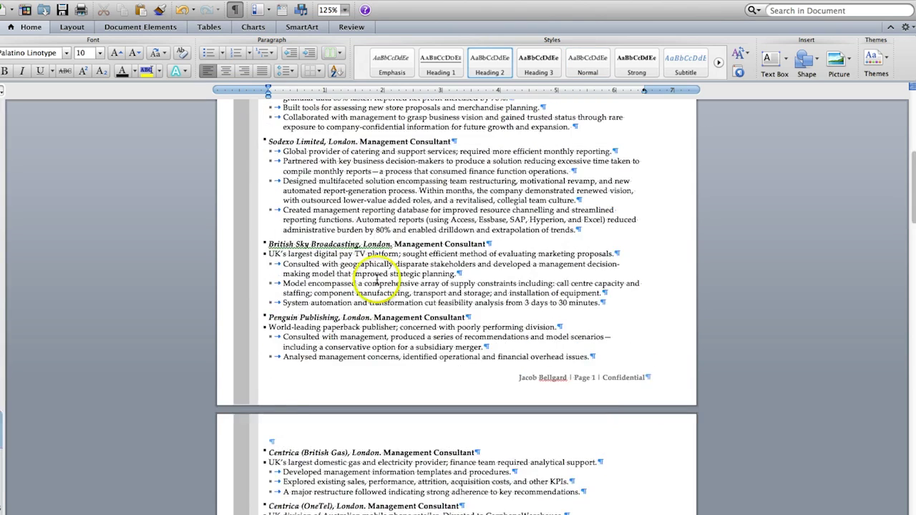
# Step: Replace the "ENERGY INDUSTRY, Melbourne" line above Risk Consultant / Manager with an empty line
pyautogui.scroll(-8, 377, 278)
pyautogui.click(268, 362)
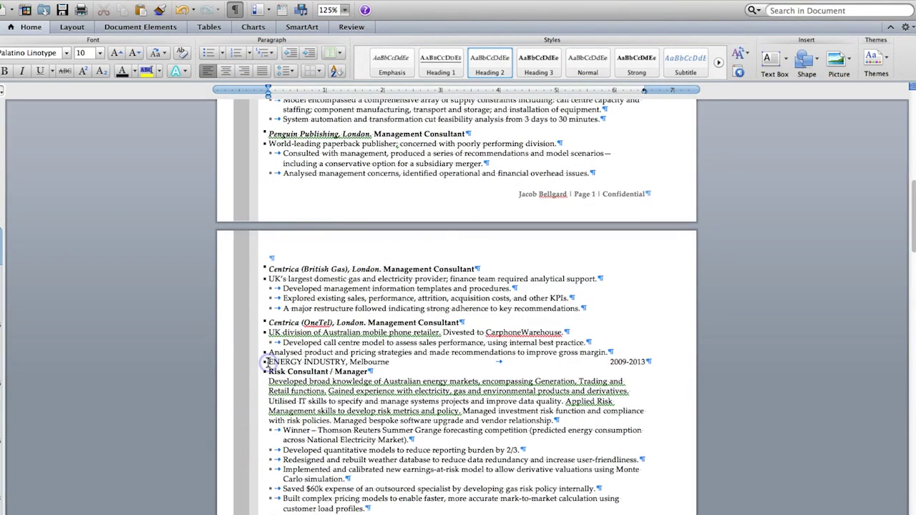
pyautogui.tripleClick(368, 362)
pyautogui.press('Delete')
pyautogui.press('Return')
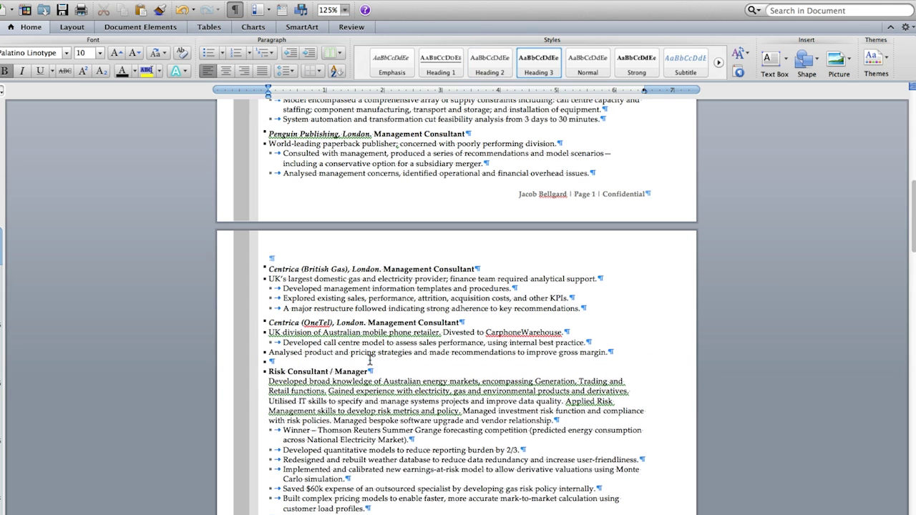
pyautogui.scroll(-2, 377, 477)
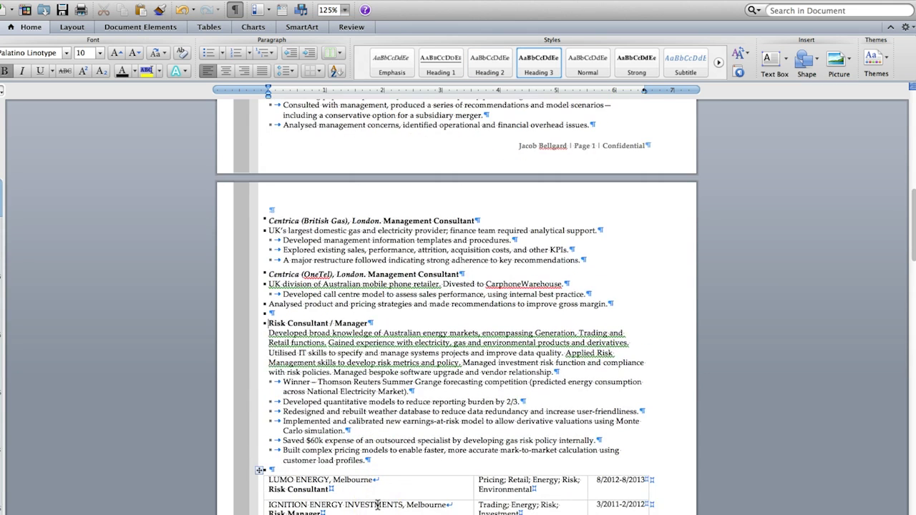
pyautogui.scroll(-1, 377, 505)
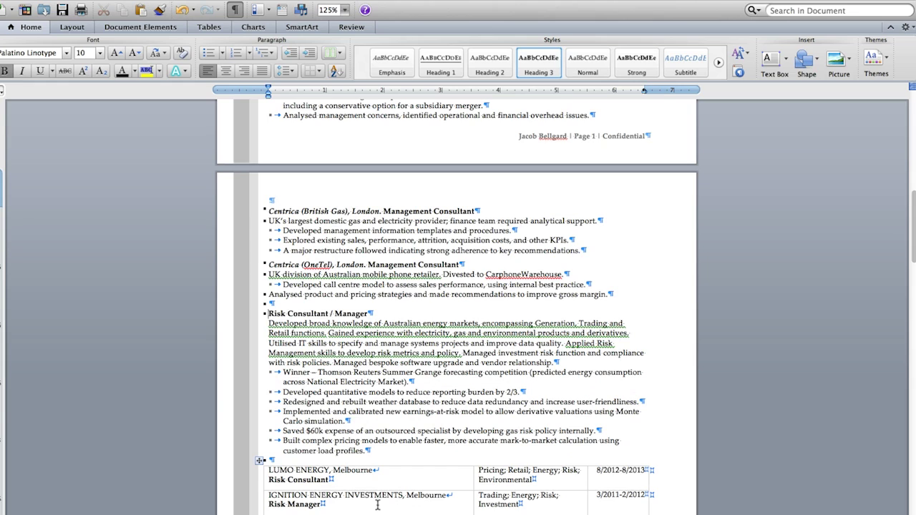
# Step: Italicise the JA Consulting date range at the start of Professional Experience and rewrite it as "2005 - Present"
pyautogui.scroll(10, 377, 505)
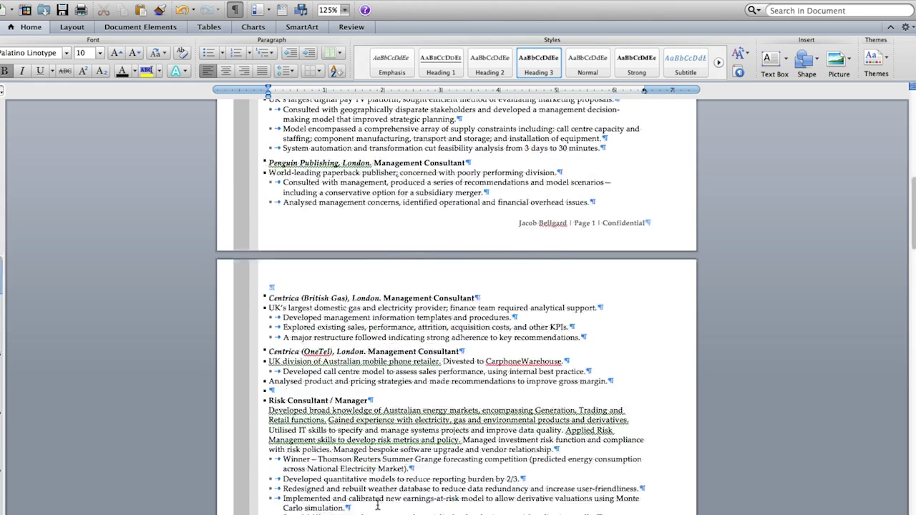
pyautogui.scroll(2, 377, 505)
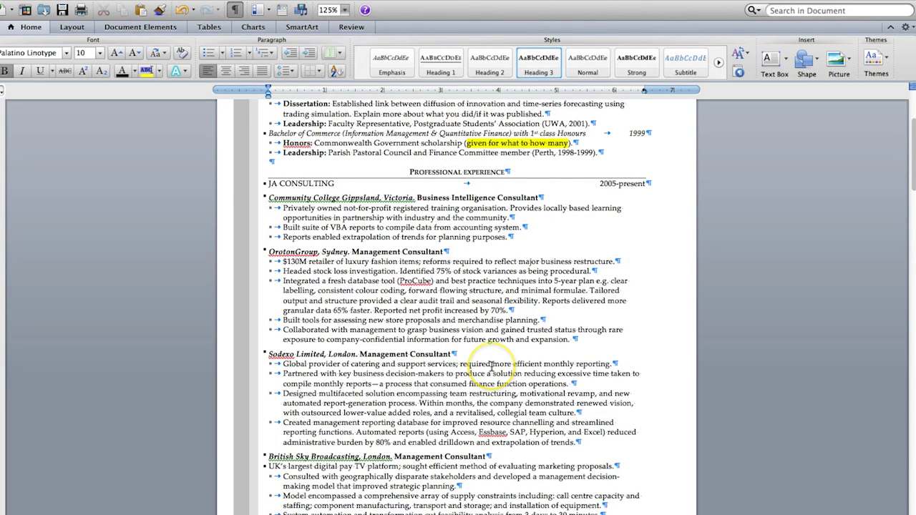
pyautogui.click(606, 184)
pyautogui.moveTo(606, 184); pyautogui.dragTo(600, 184)
pyautogui.click(22, 71)
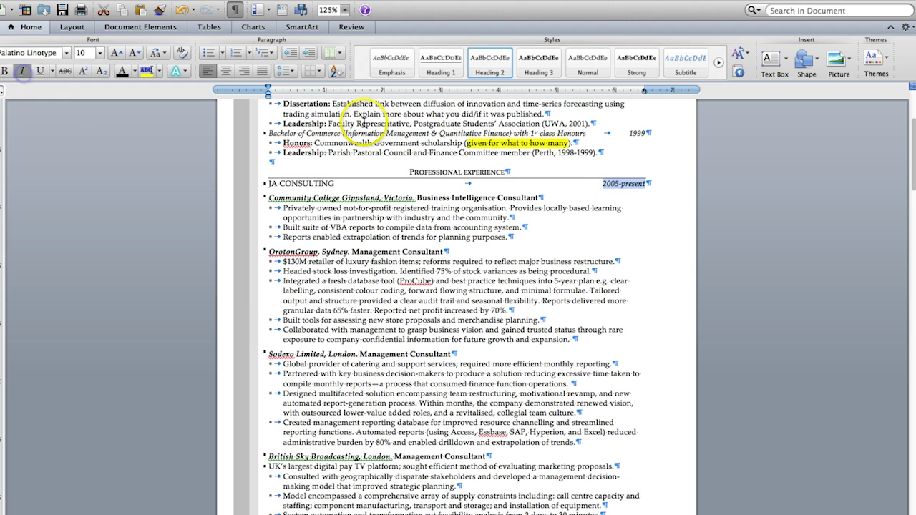
pyautogui.click(616, 184)
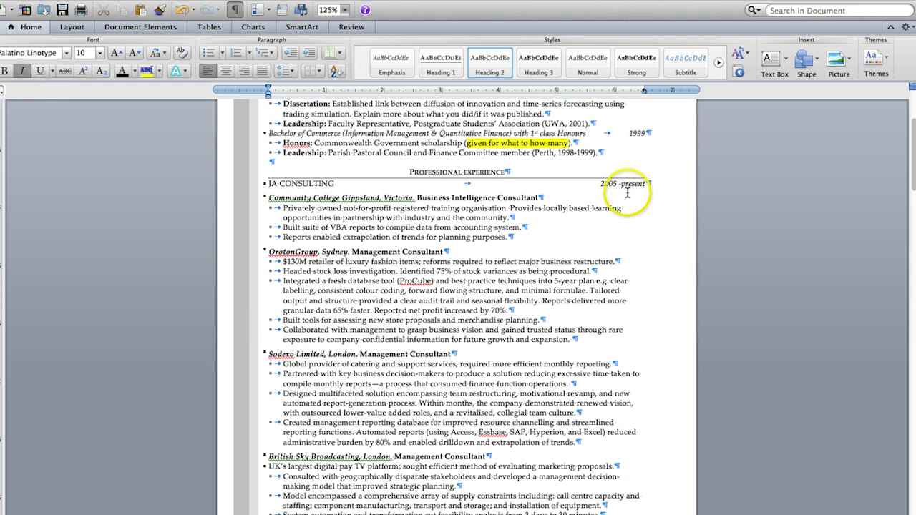
pyautogui.click(621, 183)
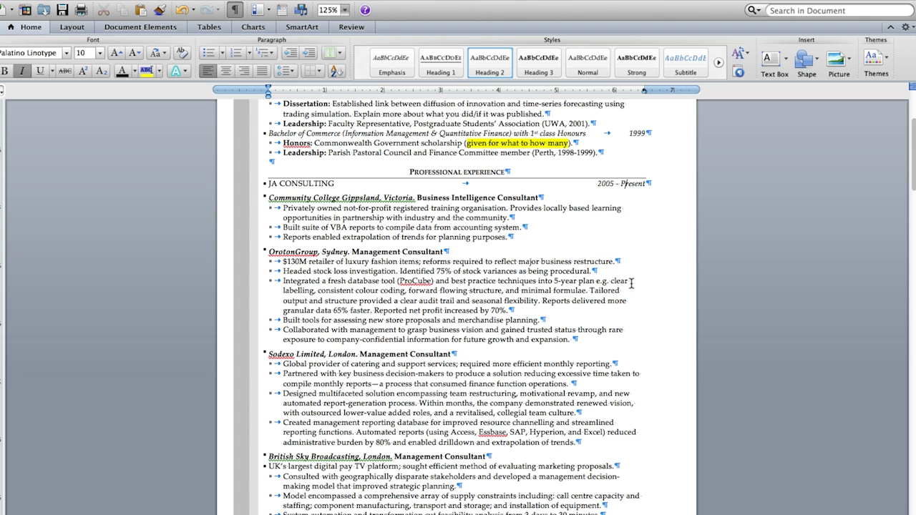
# Step: Change the "Risk Consultant / Manager" heading on the second page to "Lumo Energy, Melbourne. Risk Consultant"
pyautogui.scroll(-8, 481, 473)
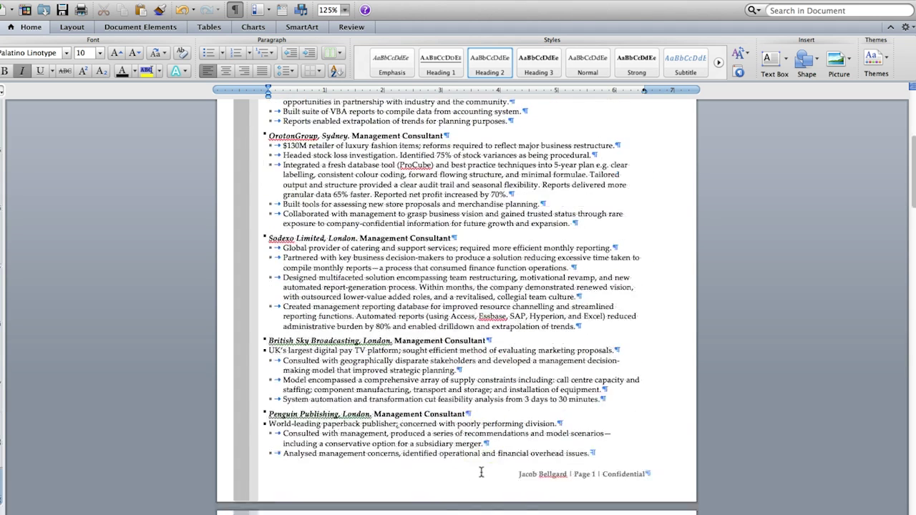
pyautogui.scroll(-3, 481, 473)
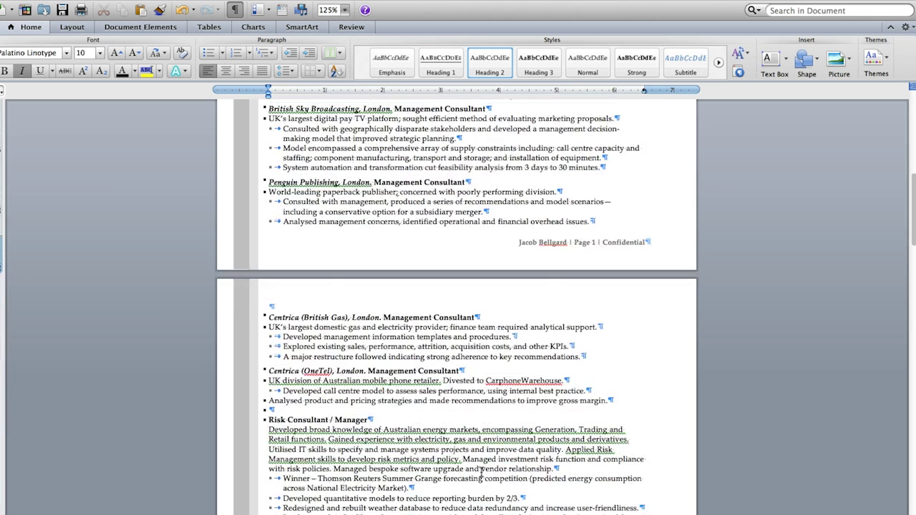
pyautogui.scroll(-5, 481, 474)
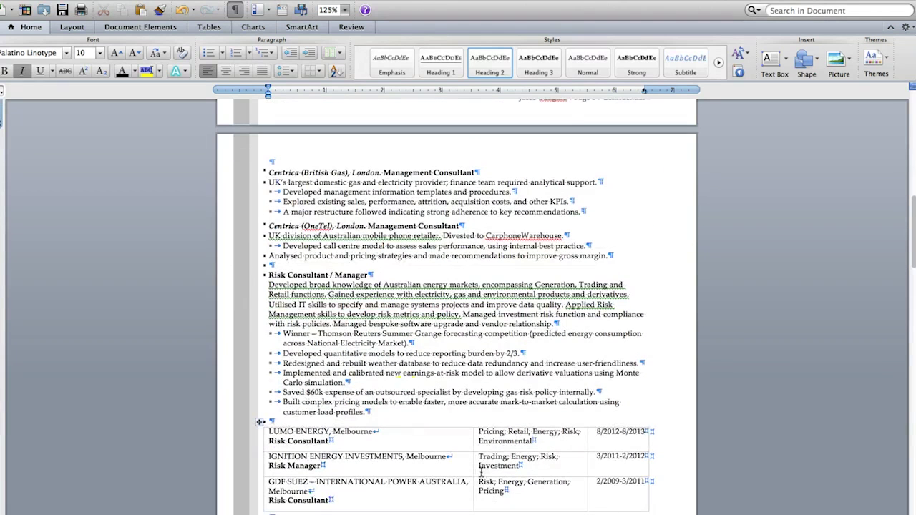
pyautogui.click(269, 274)
pyautogui.write('Lumo En')
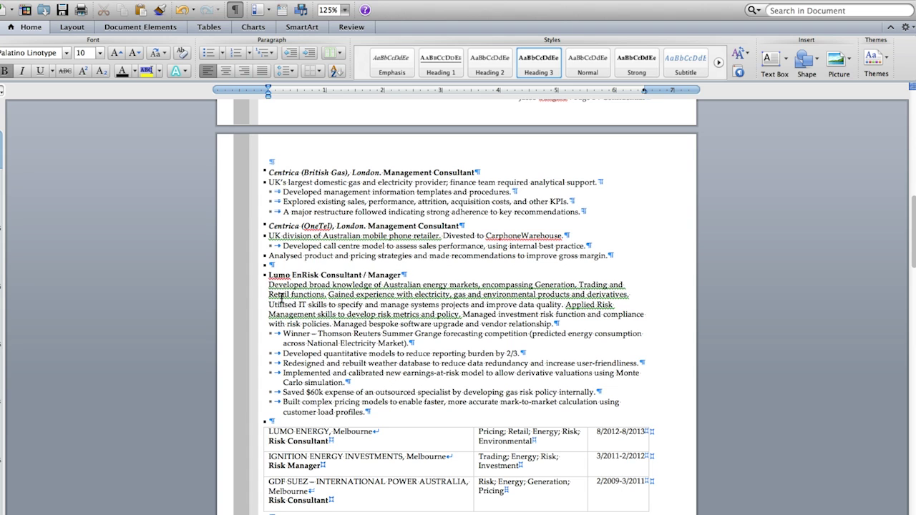
pyautogui.write('ergy')
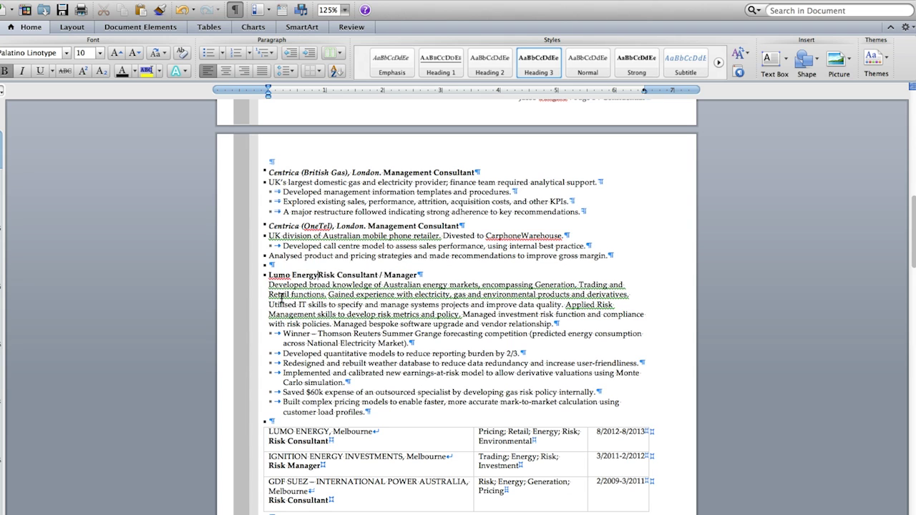
pyautogui.write(', Melbourne.')
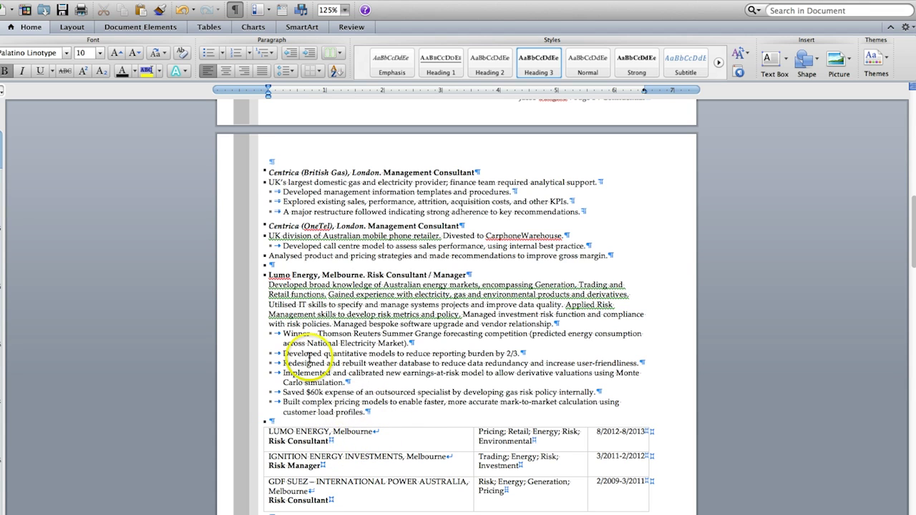
pyautogui.moveTo(466, 274); pyautogui.dragTo(428, 276)
pyautogui.press('BackSpace')
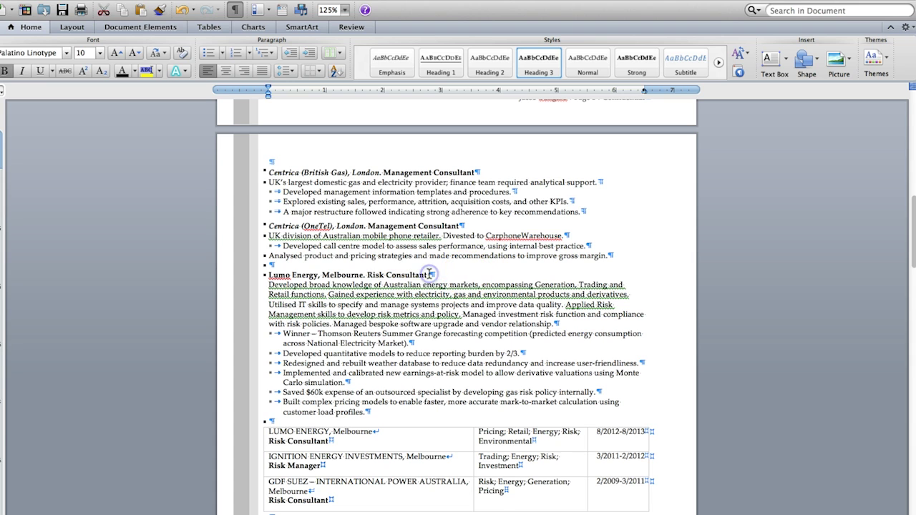
# Step: Below the Lumo Energy heading, add "Ignition Energy Investments, Melbourne. Risk Manager." and "GDF Suez – International Power Australia, Melbourne. Risk Consultant." on separate lines
pyautogui.press('Return')
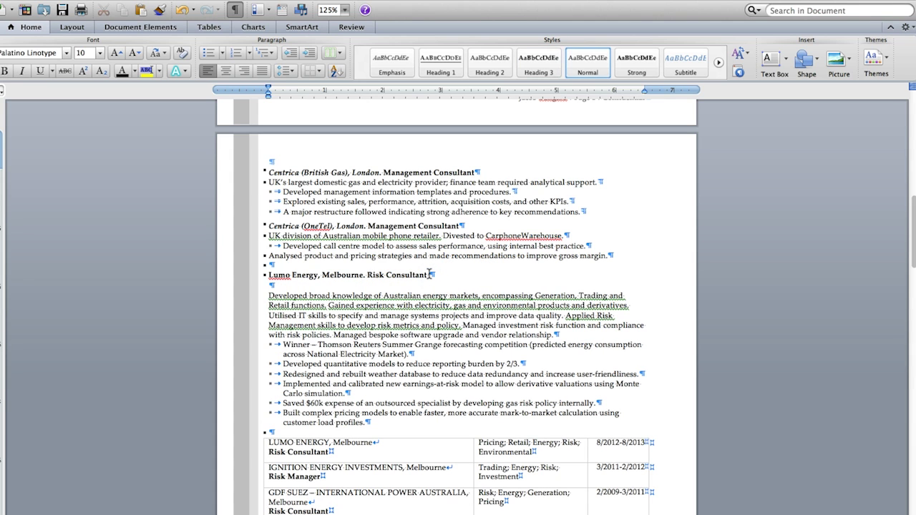
pyautogui.write('I')
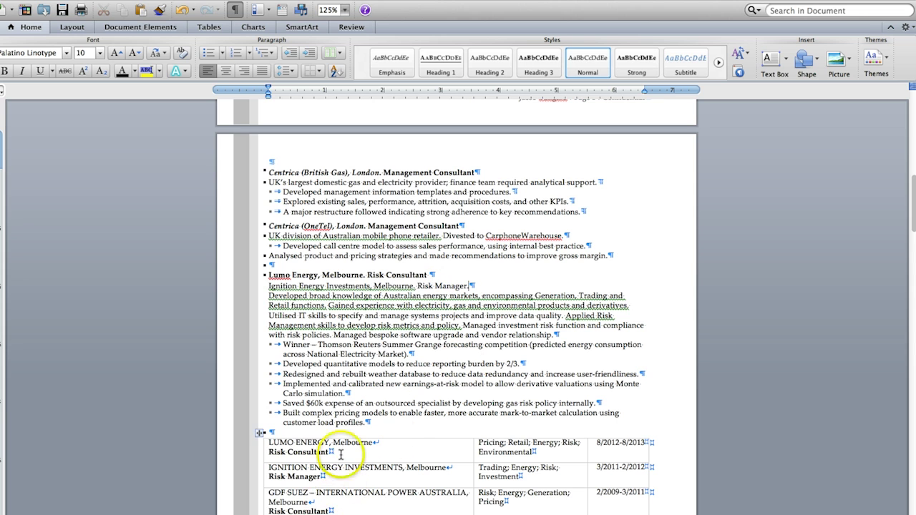
pyautogui.press('Return')
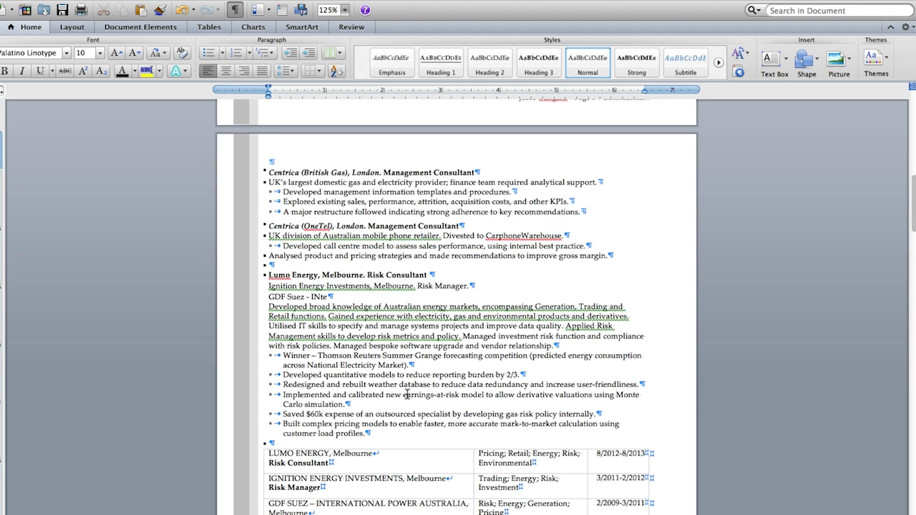
pyautogui.write('Power Australia, Melbourne')
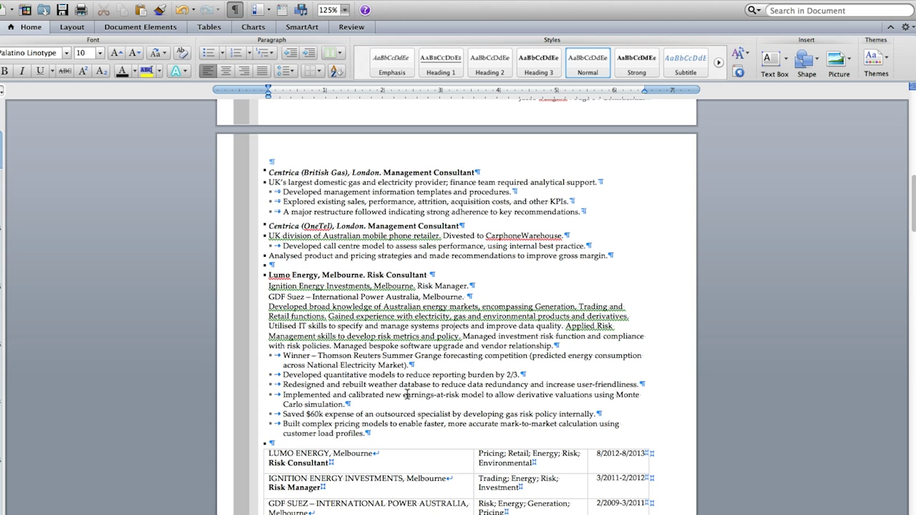
pyautogui.write('.')
# Step: Bold the Ignition and GDF Suez lines, and italicise the employer and city in all three energy headings
pyautogui.moveTo(528, 296); pyautogui.dragTo(269, 285)
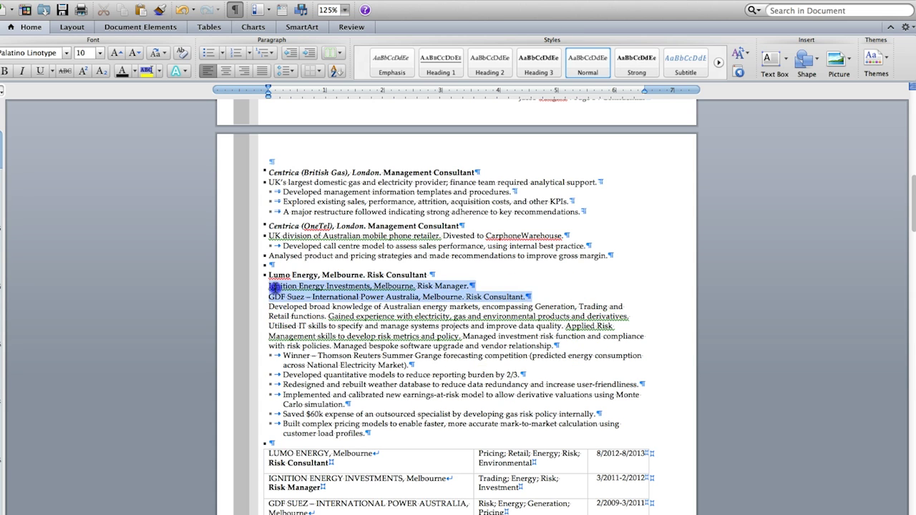
pyautogui.click(3, 70)
pyautogui.click(309, 268)
pyautogui.moveTo(361, 273); pyautogui.dragTo(269, 274)
pyautogui.click(22, 71)
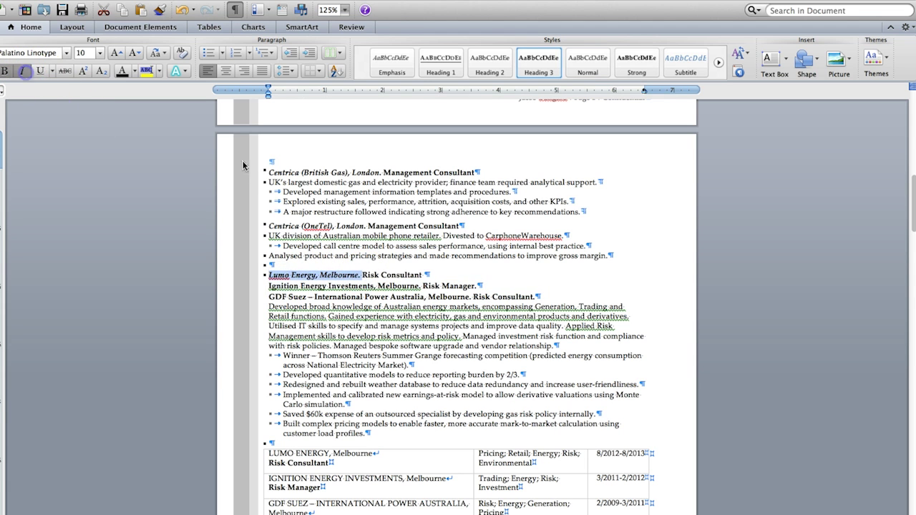
pyautogui.moveTo(330, 286); pyautogui.dragTo(268, 287)
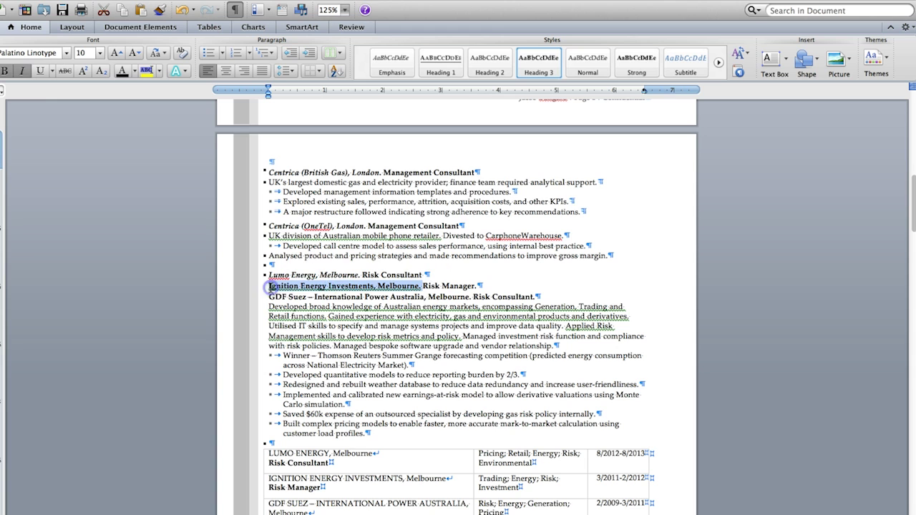
pyautogui.click(23, 71)
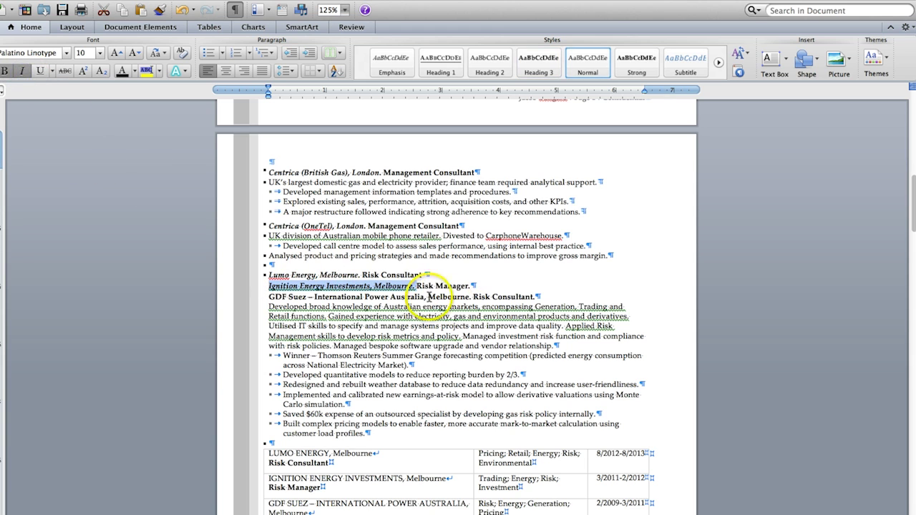
pyautogui.moveTo(472, 295); pyautogui.dragTo(273, 298)
pyautogui.press('BackSpace')
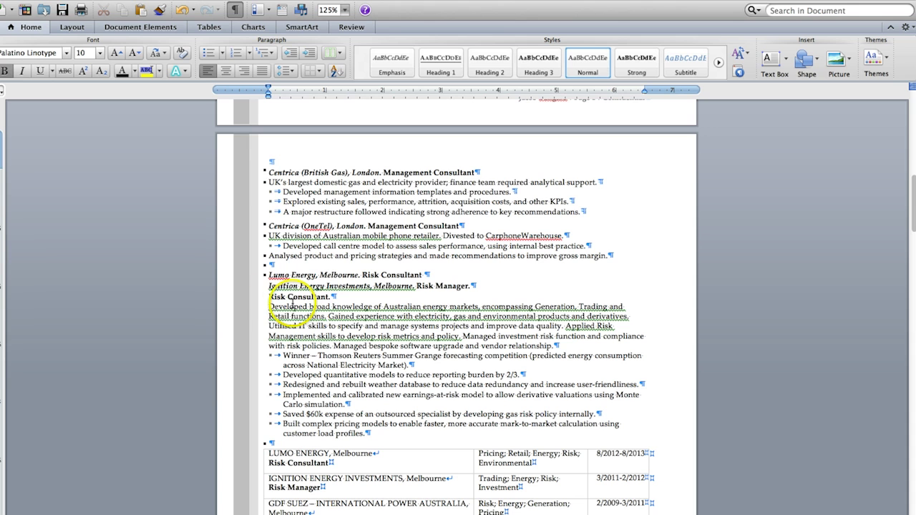
pyautogui.press('super+z')
pyautogui.click(22, 72)
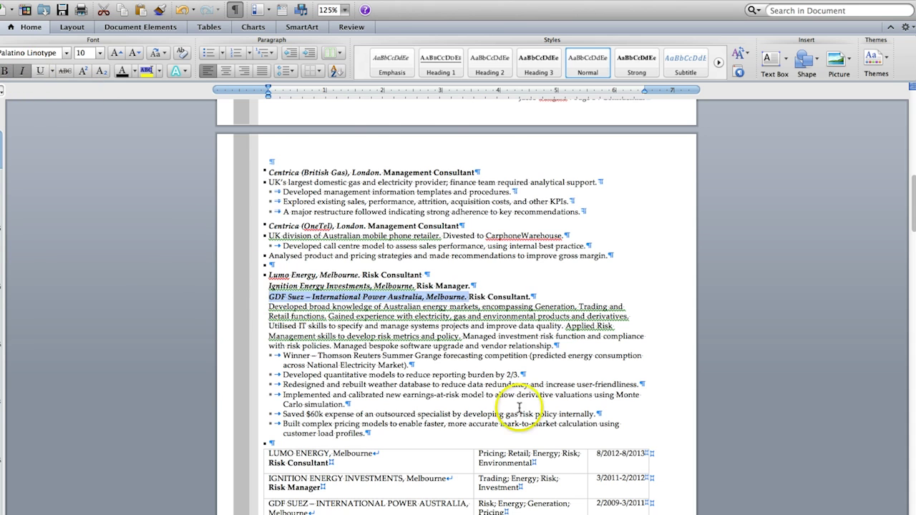
# Step: Add the dates 2012-2013 to the Lumo Energy heading, 2011-2012 to Ignition and 2009-2011 to GDF Suez
pyautogui.scroll(-3, 519, 406)
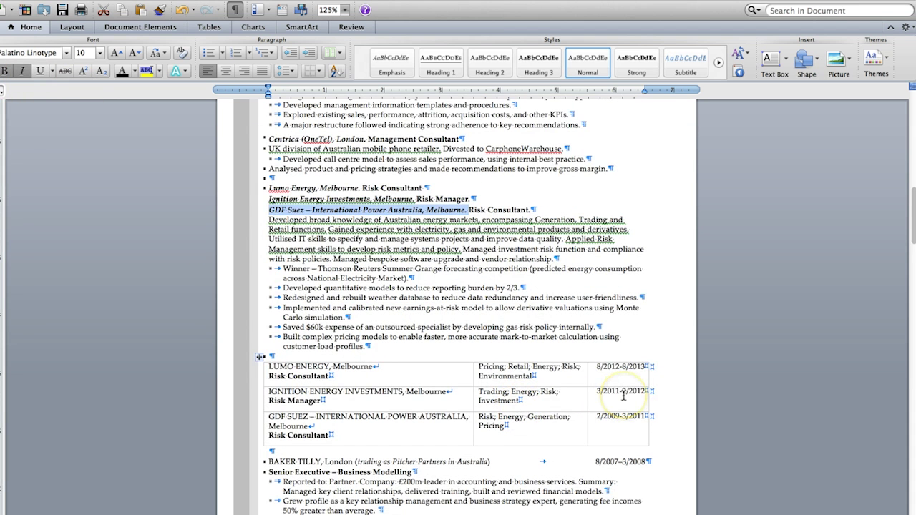
pyautogui.scroll(1, 623, 395)
pyautogui.click(444, 198)
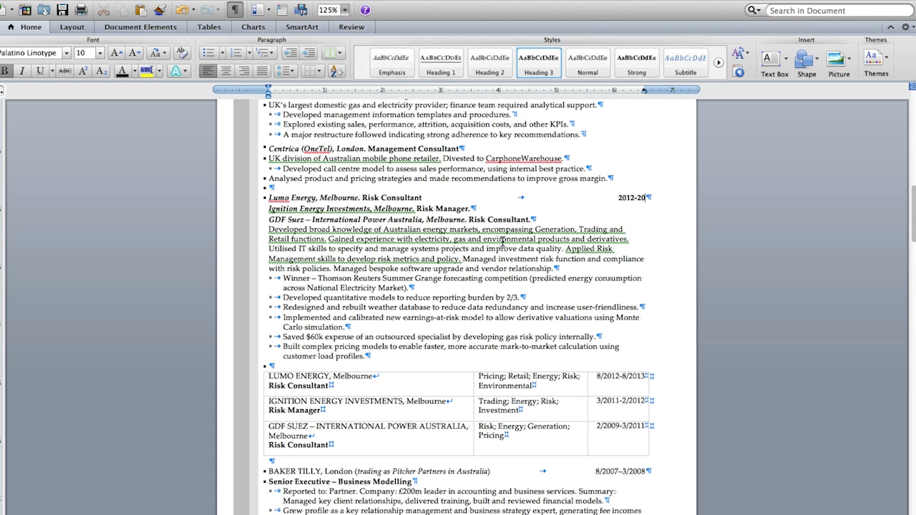
pyautogui.click(587, 209)
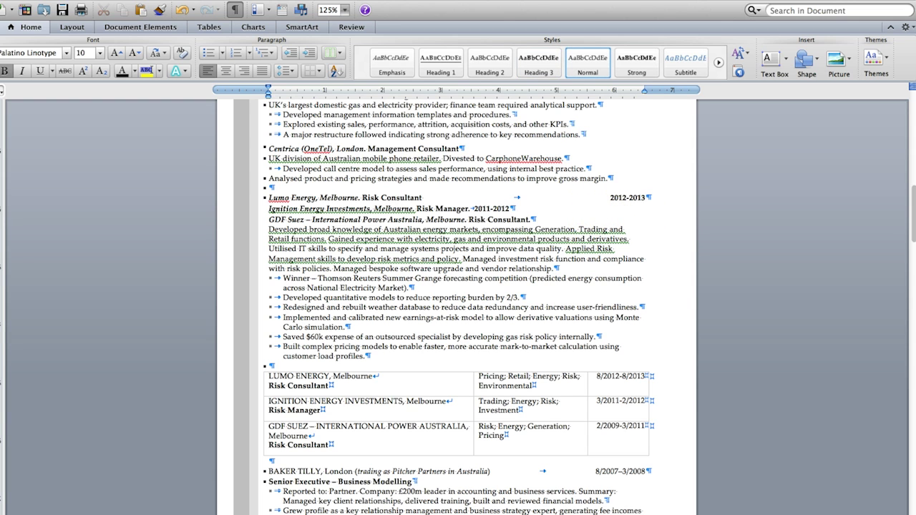
pyautogui.click(582, 217)
pyautogui.write('2009-2011')
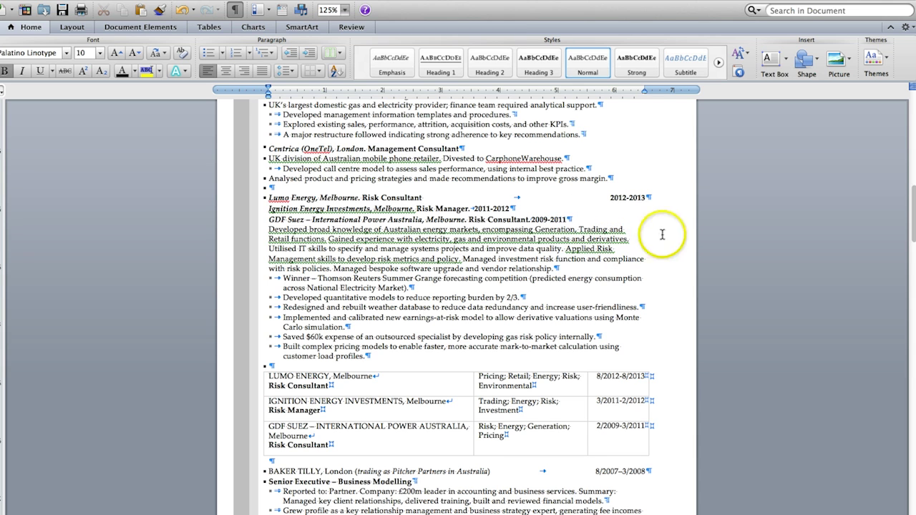
# Step: Copy the Lumo Energy line's paragraph formatting onto the Ignition and GDF Suez lines so their dates align at the right margin
pyautogui.moveTo(571, 220); pyautogui.dragTo(271, 201)
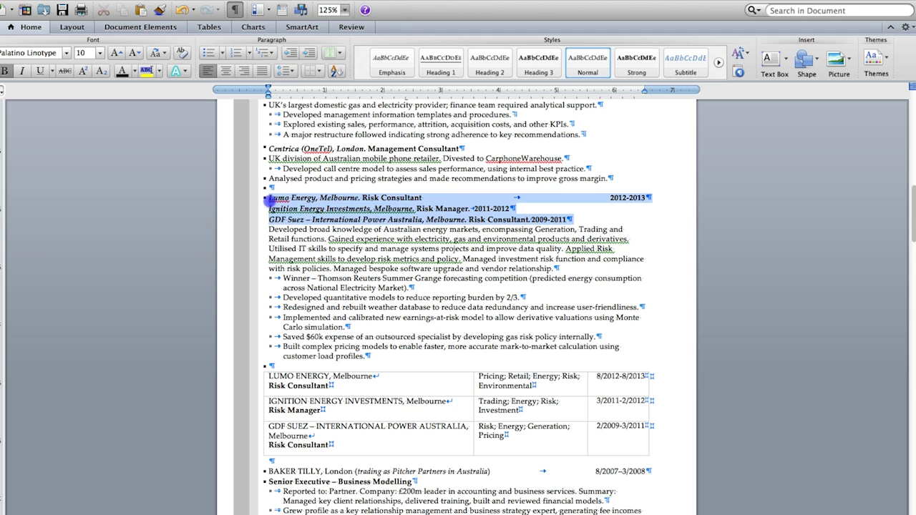
pyautogui.click(644, 201)
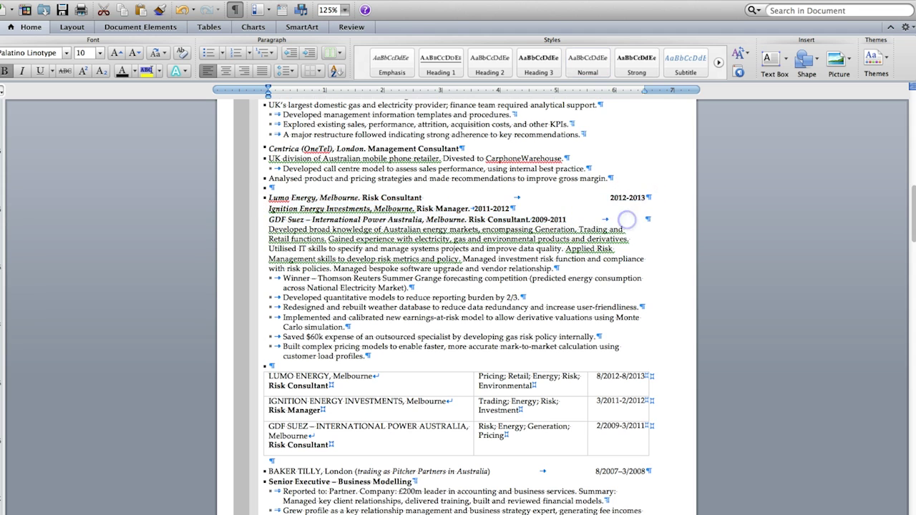
pyautogui.click(645, 200)
pyautogui.click(163, 13)
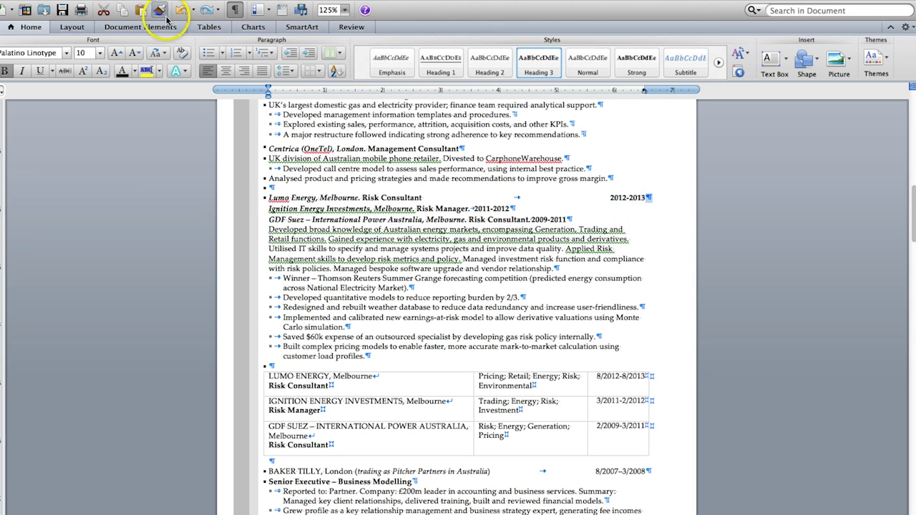
pyautogui.click(516, 209)
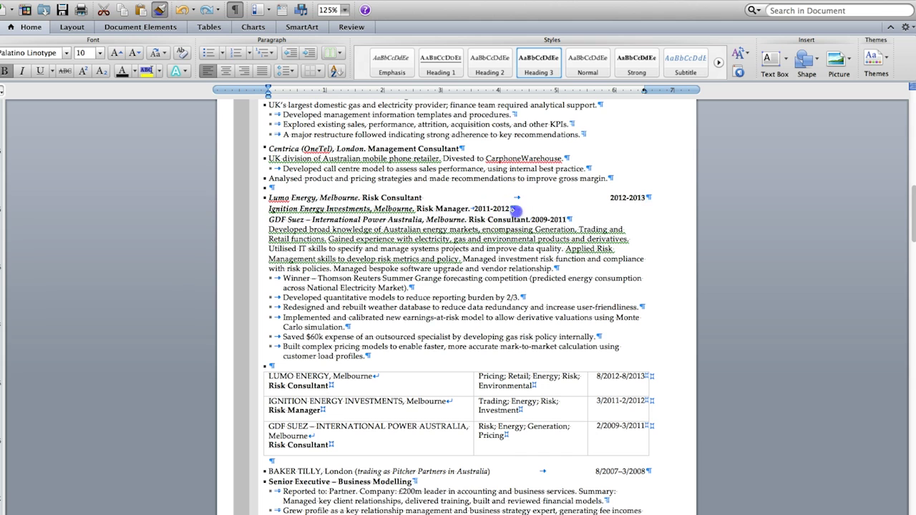
pyautogui.click(159, 10)
pyautogui.click(575, 218)
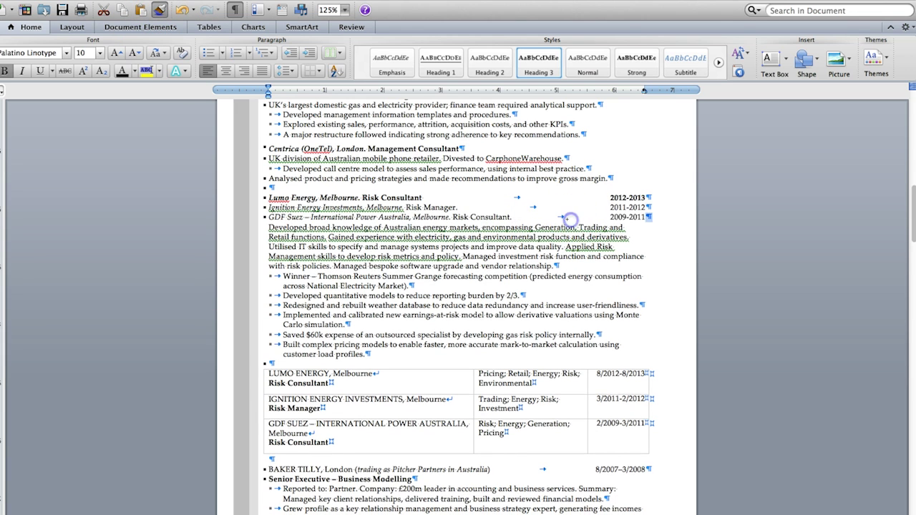
# Step: Make the full Ignition Energy Investments and GDF Suez heading lines bold
pyautogui.click(651, 216)
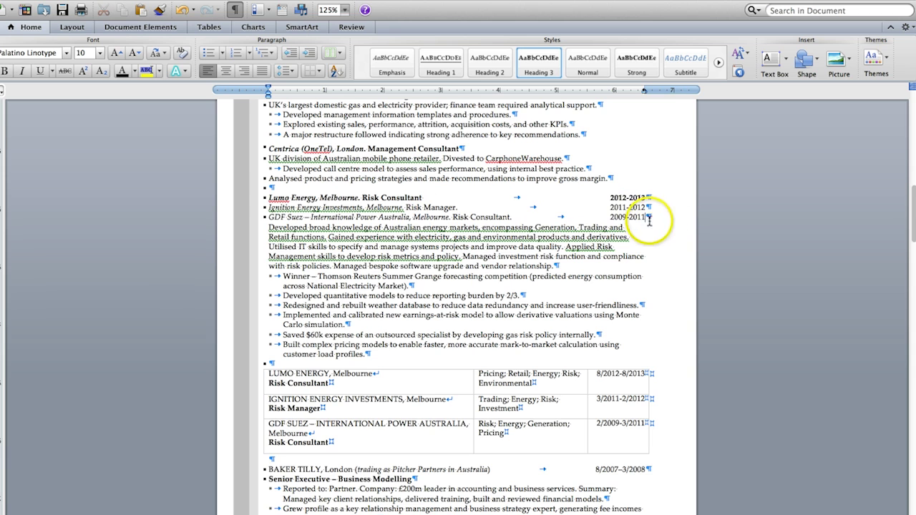
pyautogui.moveTo(544, 216); pyautogui.dragTo(257, 208)
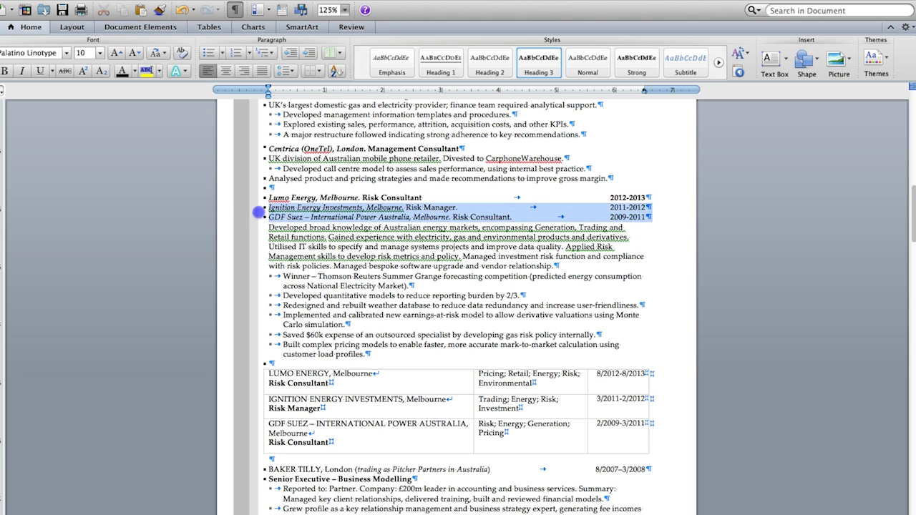
pyautogui.click(7, 72)
# Step: Delete the three-row employer table between the energy bullets and the Baker Tilly entry
pyautogui.click(254, 368)
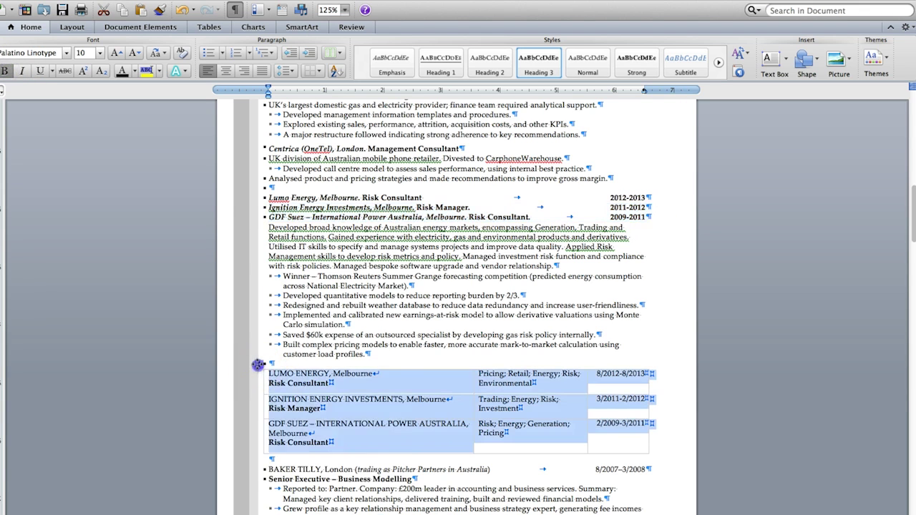
pyautogui.rightClick(259, 368)
pyautogui.click(269, 371)
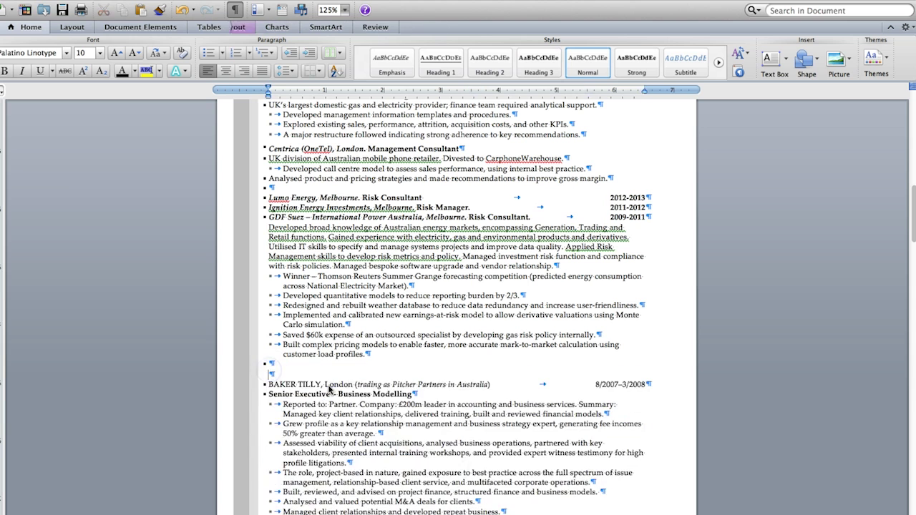
# Step: Move the Lumo Energy, Ignition and GDF Suez headings with their paragraph and bullets to just beneath JA CONSULTING, removing a blank line above Baker Tilly
pyautogui.press('BackSpace')
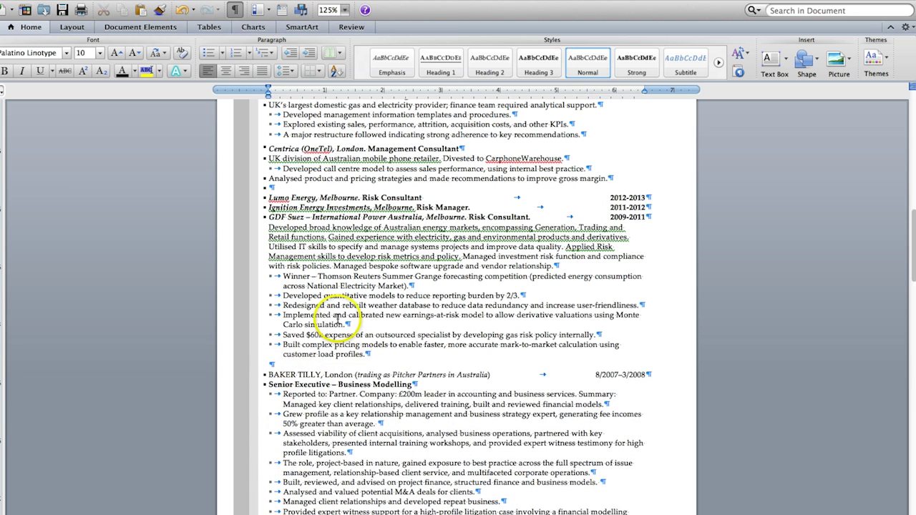
pyautogui.moveTo(375, 361); pyautogui.dragTo(260, 201)
pyautogui.press('BackSpace')
pyautogui.scroll(15, 457, 307)
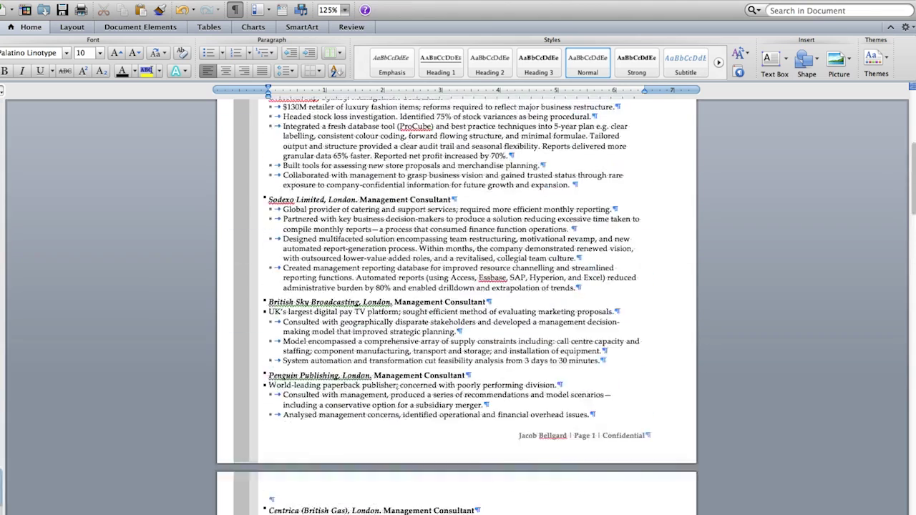
pyautogui.click(264, 369)
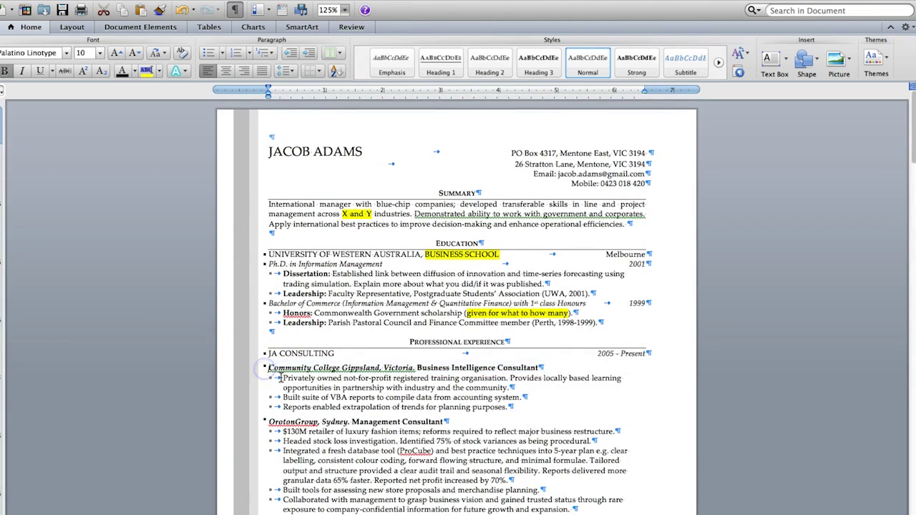
pyautogui.press('super+v')
pyautogui.click(449, 432)
pyautogui.scroll(-2, 448, 432)
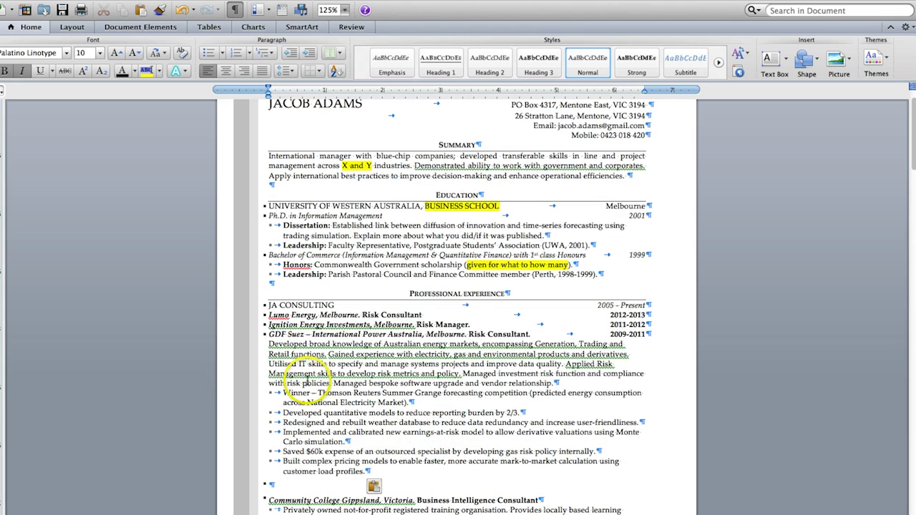
# Step: Copy the "Winner – Thomson Reuters Summer Grange forecasting competition" bullet onto a new line directly under JA CONSULTING
pyautogui.tripleClick(295, 398)
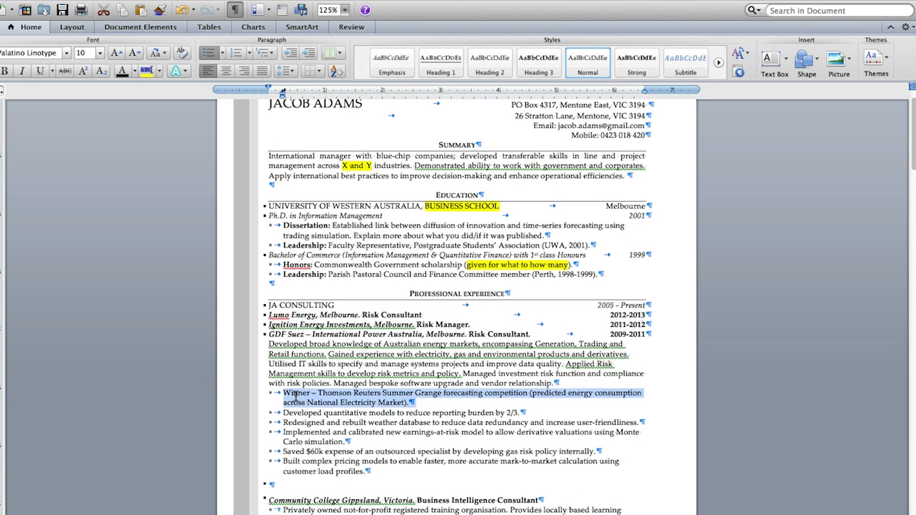
pyautogui.click(269, 315)
pyautogui.press('Return')
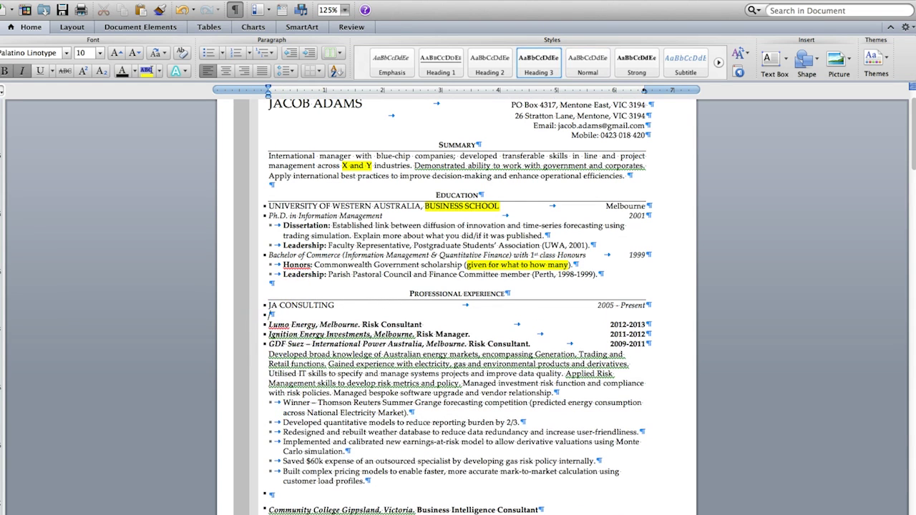
pyautogui.press('super+v')
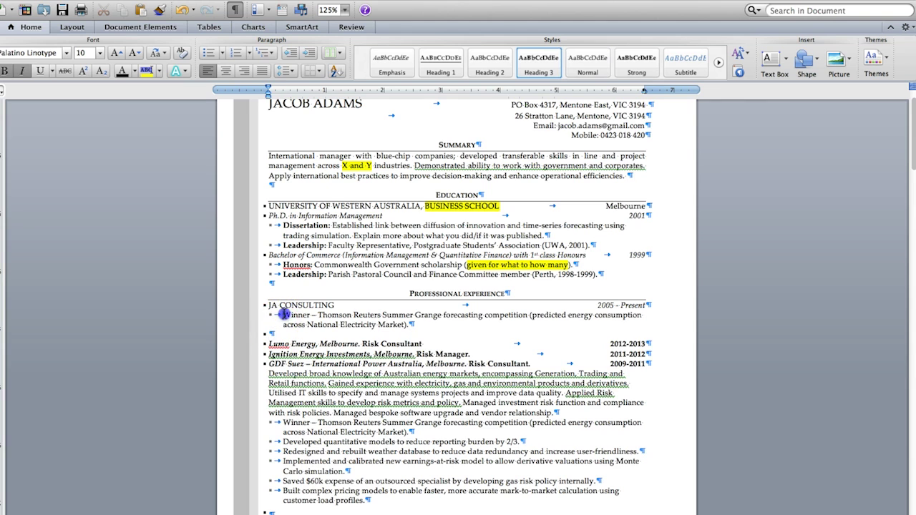
# Step: Add a bullet directly under JA CONSULTING reading "Explain the type of work he does, duration of projects, type of problems he solves, and key customers."
pyautogui.click(284, 315)
pyautogui.press('Return')
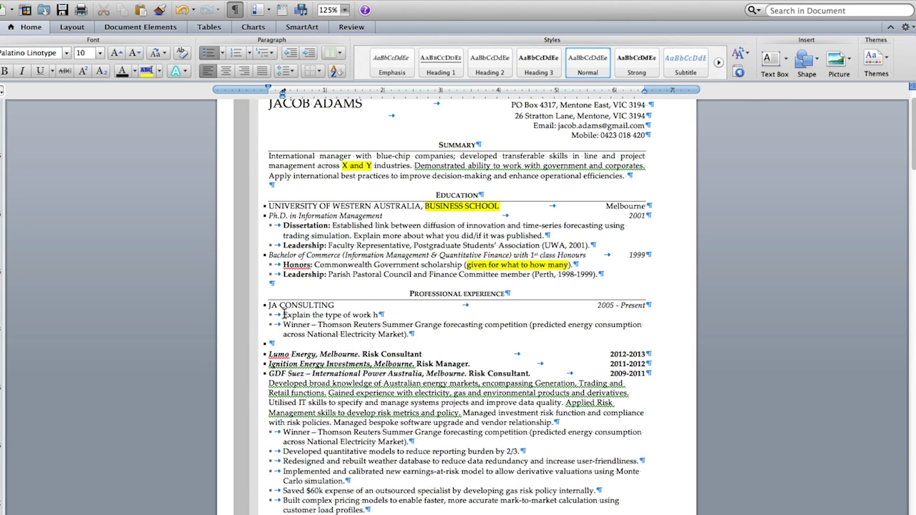
pyautogui.moveTo(409, 315); pyautogui.dragTo(301, 317)
pyautogui.click(411, 311)
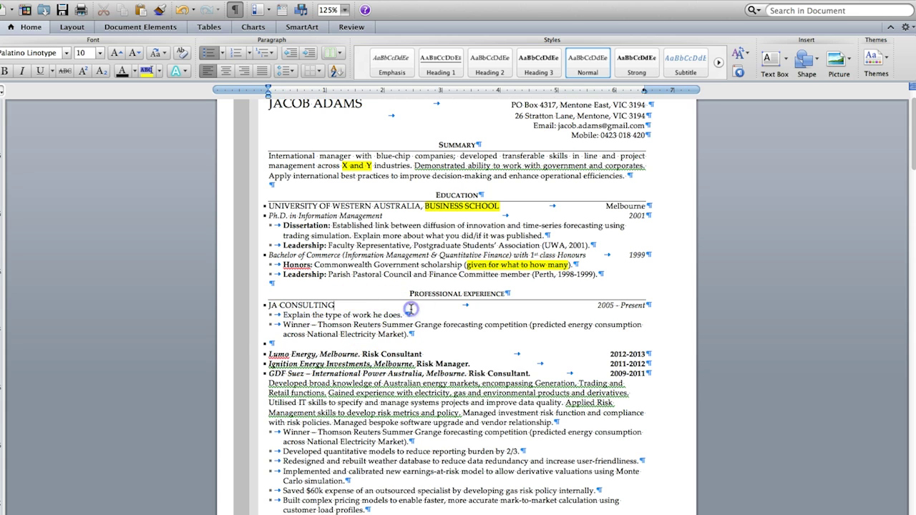
pyautogui.press('BackSpace')
pyautogui.write(',')
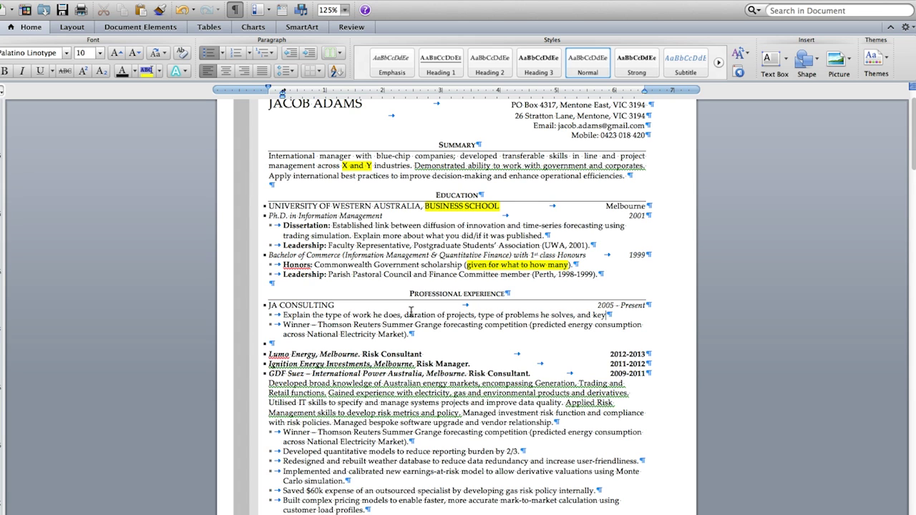
pyautogui.write('ers.')
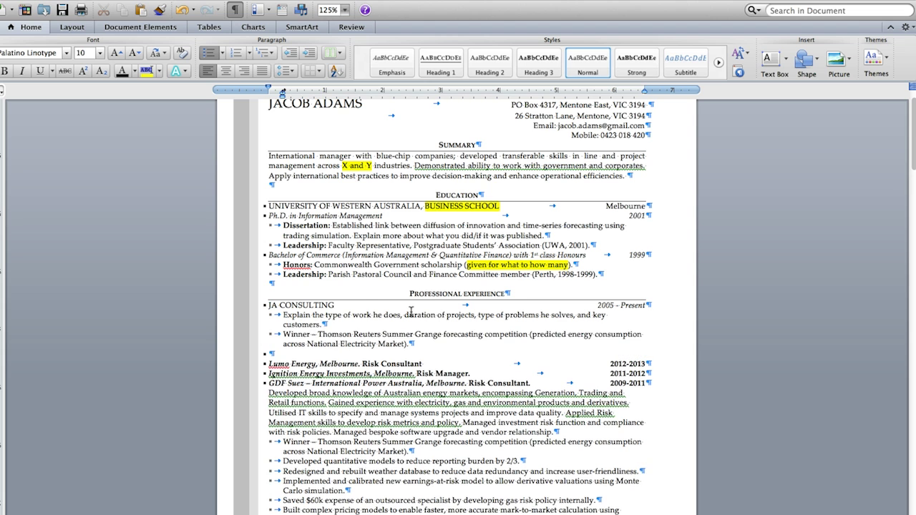
# Step: Remove the word "the" from the "Explain the type of work" bullet and highlight the whole bullet in yellow
pyautogui.doubleClick(315, 315)
pyautogui.press('BackSpace')
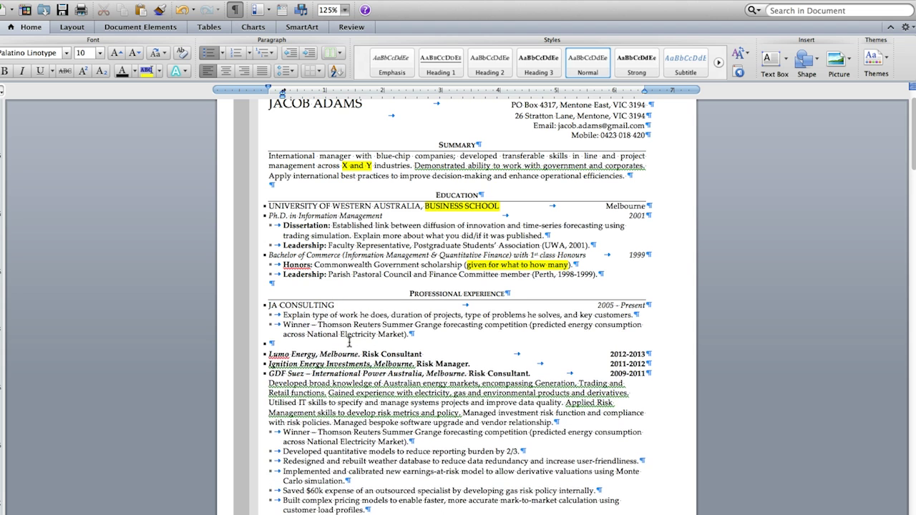
pyautogui.tripleClick(298, 314)
pyautogui.click(146, 70)
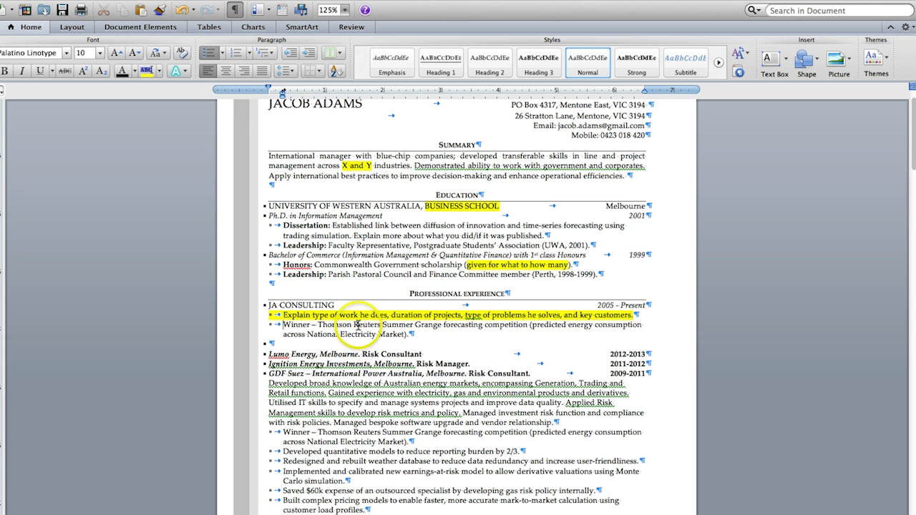
# Step: Move the copied "Winner" bullet from under JA CONSULTING to directly beneath the GDF Suez heading
pyautogui.moveTo(407, 334); pyautogui.dragTo(266, 384)
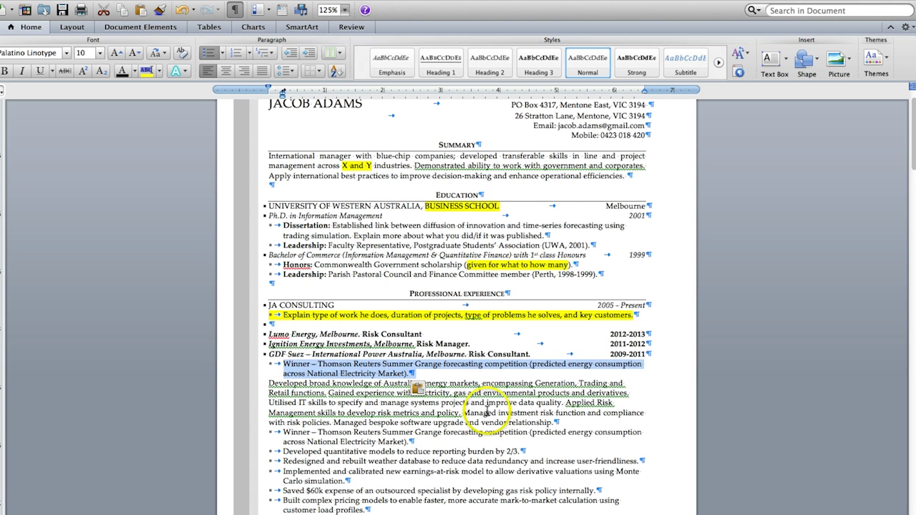
pyautogui.scroll(-3, 557, 435)
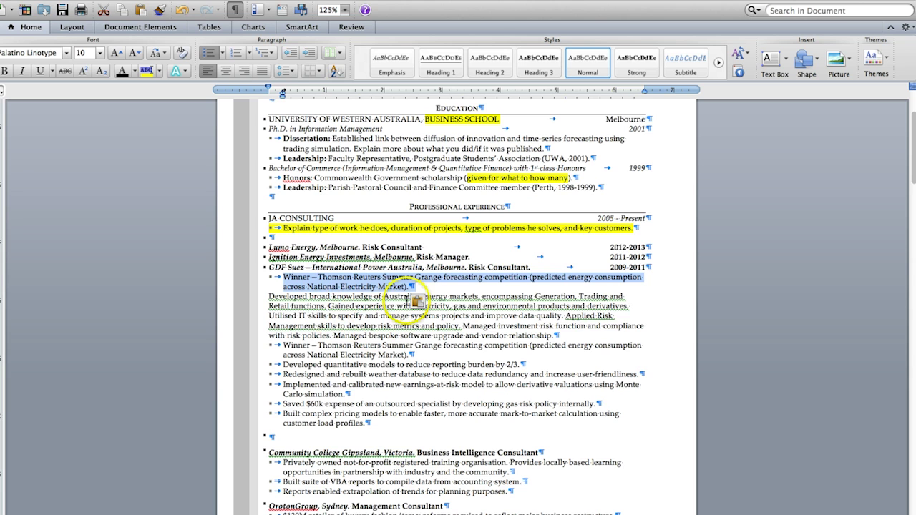
pyautogui.tripleClick(366, 302)
pyautogui.click(301, 299)
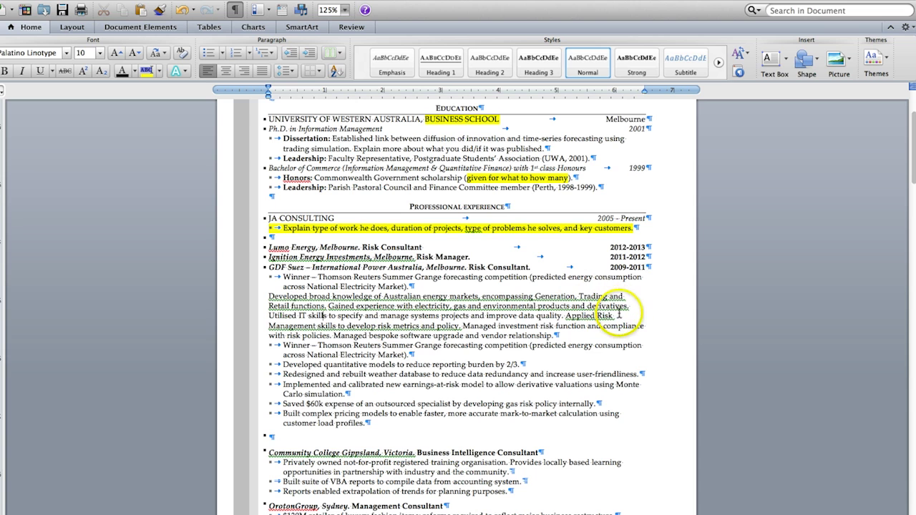
# Step: Split the energy paragraph before "Utilised IT skills" and before "Applied Risk Management", leaving a blank line between the three parts
pyautogui.click(567, 317)
pyautogui.press('Return')
pyautogui.press('Return')
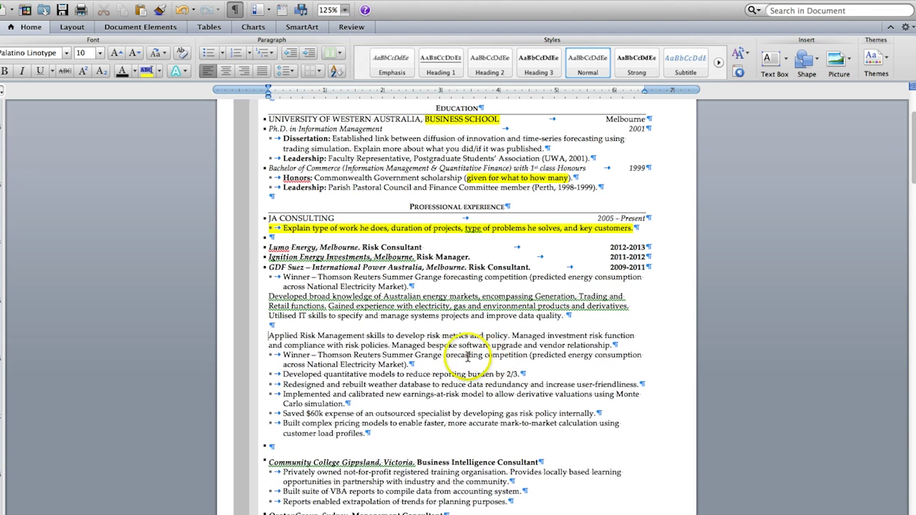
pyautogui.click(270, 316)
pyautogui.press('Return')
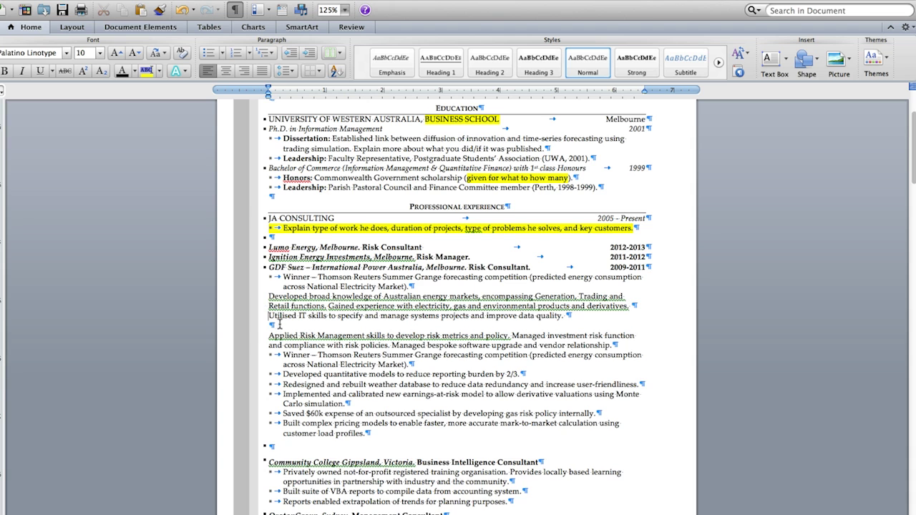
pyautogui.press('Return')
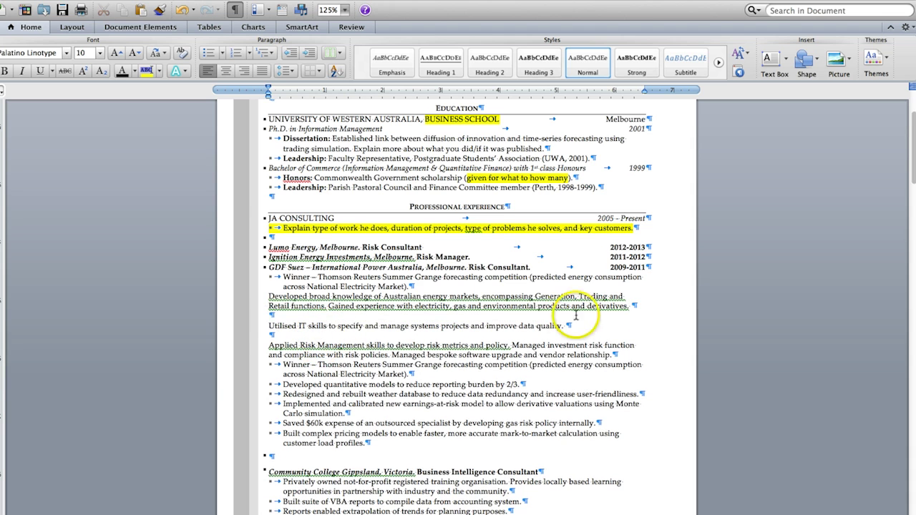
# Step: Move the "Developed broad knowledge" paragraph beneath the Lumo Energy heading and give it the "Winner" bullet's formatting
pyautogui.moveTo(632, 306); pyautogui.dragTo(301, 296)
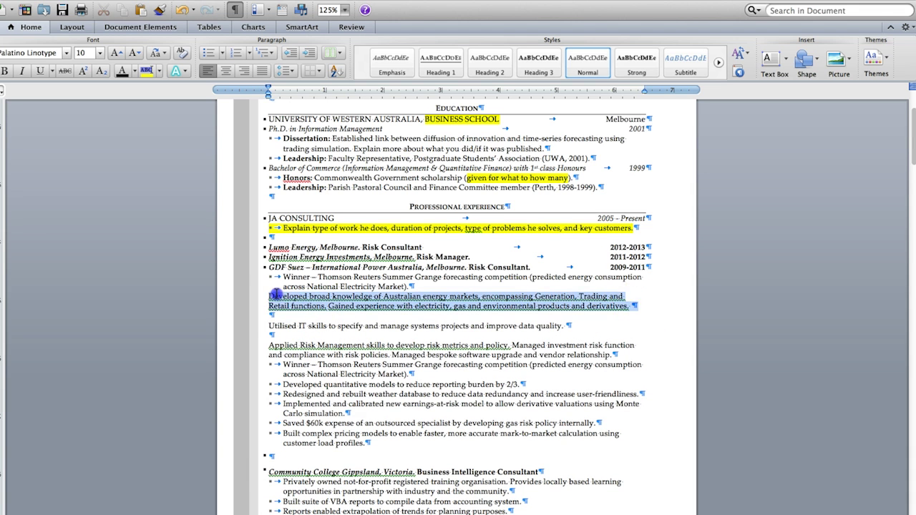
pyautogui.moveTo(287, 302); pyautogui.dragTo(269, 257)
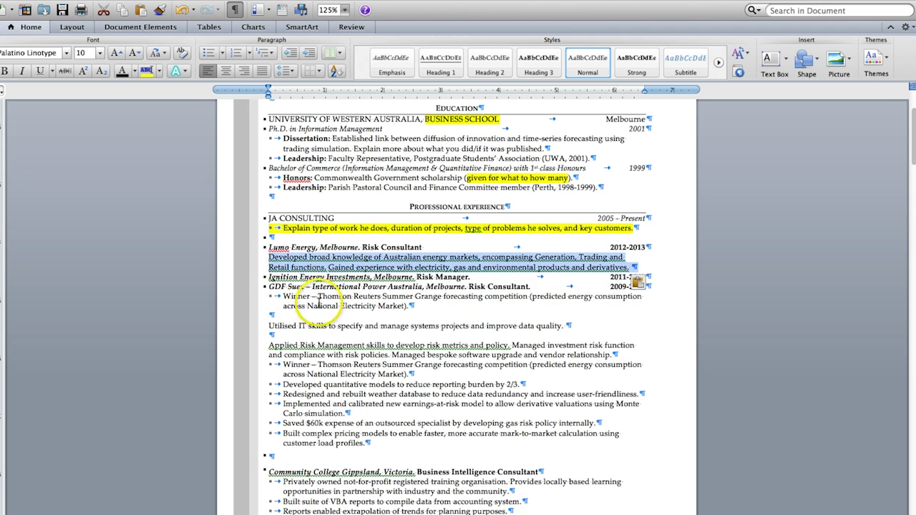
pyautogui.tripleClick(322, 306)
pyautogui.click(160, 10)
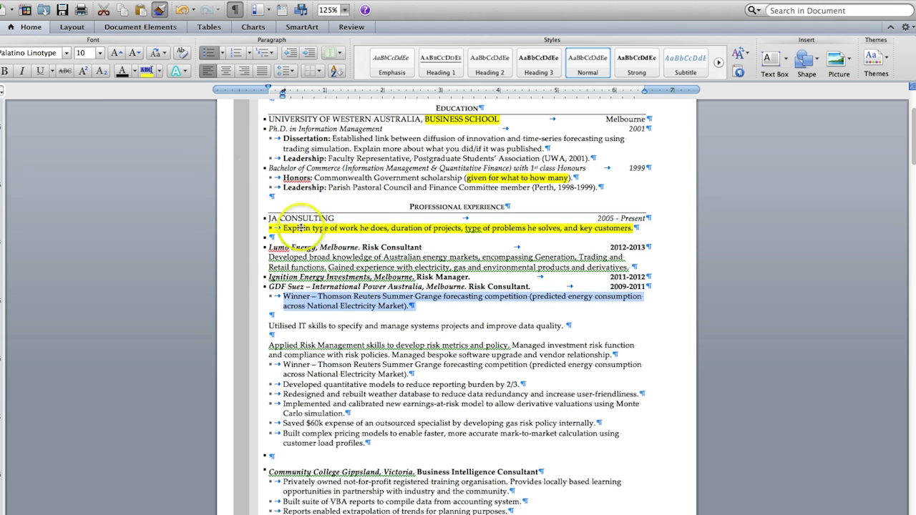
pyautogui.moveTo(286, 258)
pyautogui.mouseDown()
pyautogui.moveTo(574, 248)
pyautogui.moveTo(634, 268)
pyautogui.mouseUp()
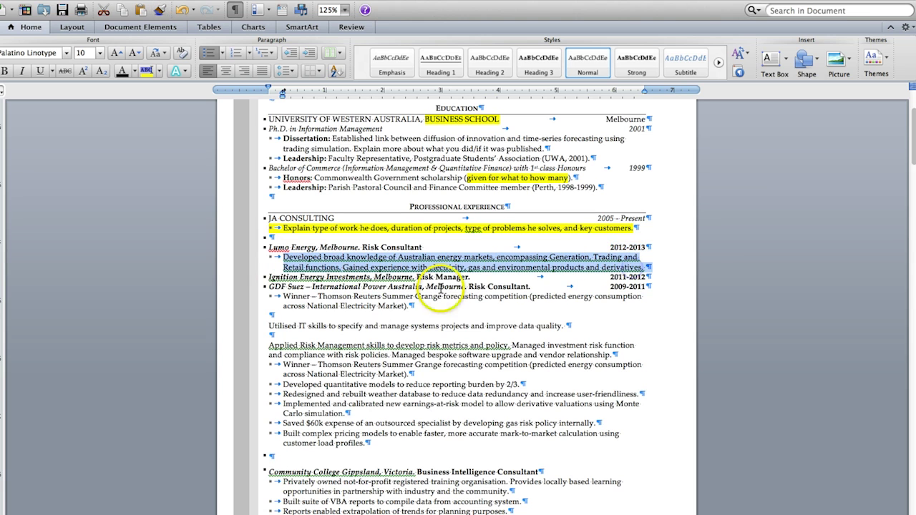
# Step: Move the "Utilised IT skills" sentence beneath the Ignition heading as a matching bullet, and delete one blank line above the "Applied Risk Management" paragraph
pyautogui.tripleClick(296, 326)
pyautogui.moveTo(279, 318); pyautogui.dragTo(266, 286)
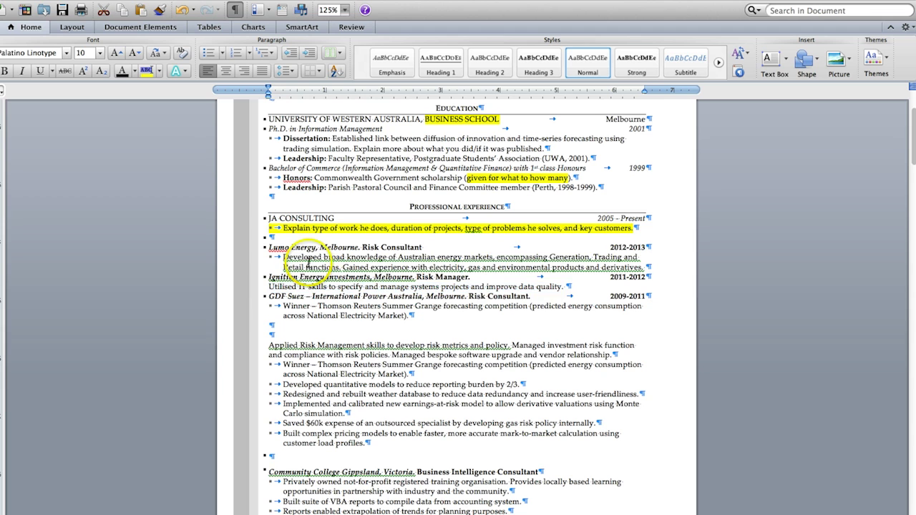
pyautogui.tripleClick(307, 263)
pyautogui.click(159, 9)
pyautogui.moveTo(271, 285); pyautogui.dragTo(586, 286)
pyautogui.click(294, 334)
pyautogui.press('BackSpace')
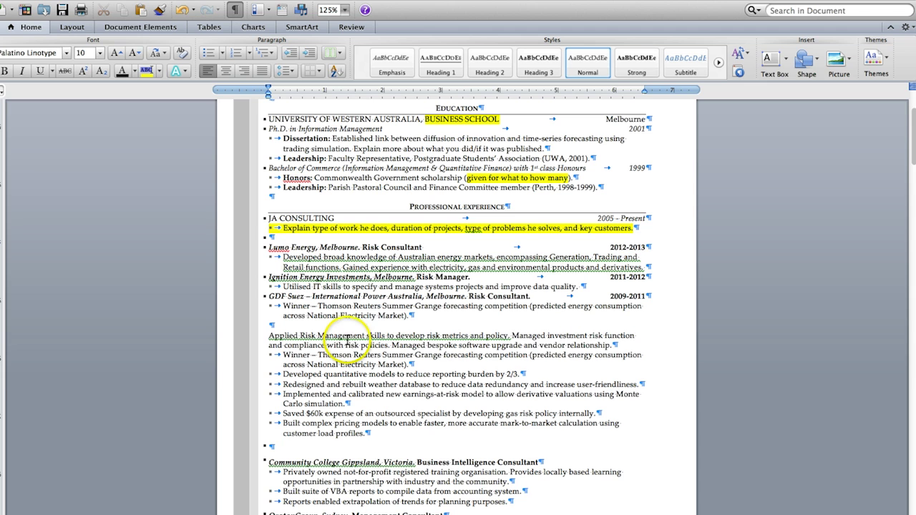
# Step: Move the "Applied Risk Management" paragraph to the end of the Ignition entry and match it to the "Utilised IT skills" bullet's formatting
pyautogui.tripleClick(350, 342)
pyautogui.moveTo(310, 342); pyautogui.dragTo(261, 300)
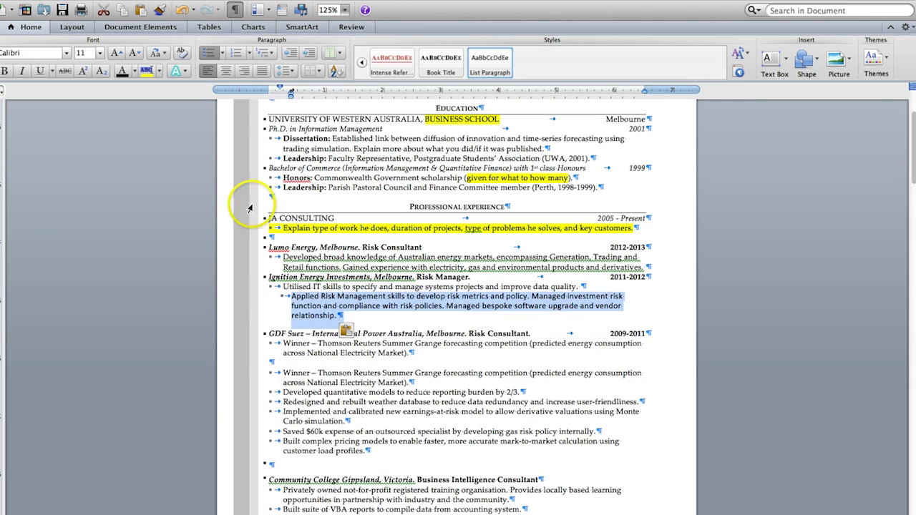
pyautogui.tripleClick(297, 286)
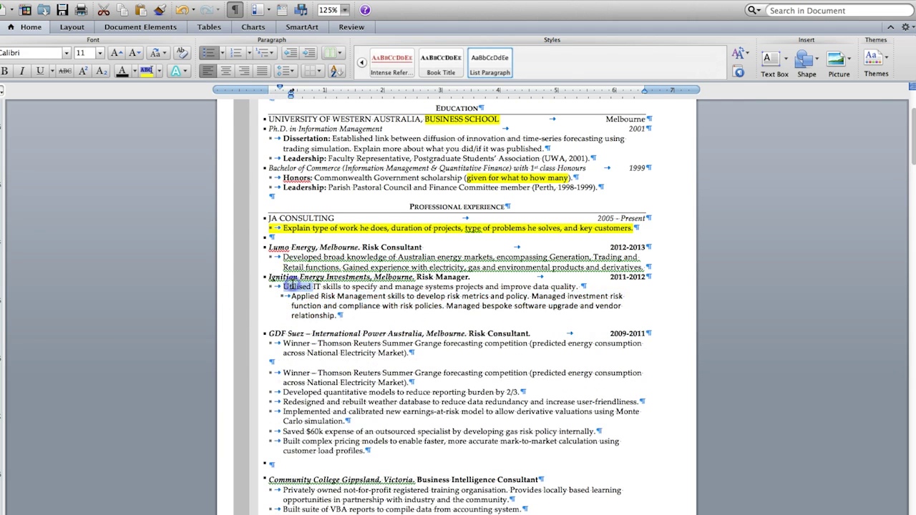
pyautogui.click(158, 8)
pyautogui.moveTo(334, 316); pyautogui.dragTo(289, 297)
# Step: Delete the second, duplicate "Winner" bullet and the blank line above it in the GDF Suez entry
pyautogui.tripleClick(307, 367)
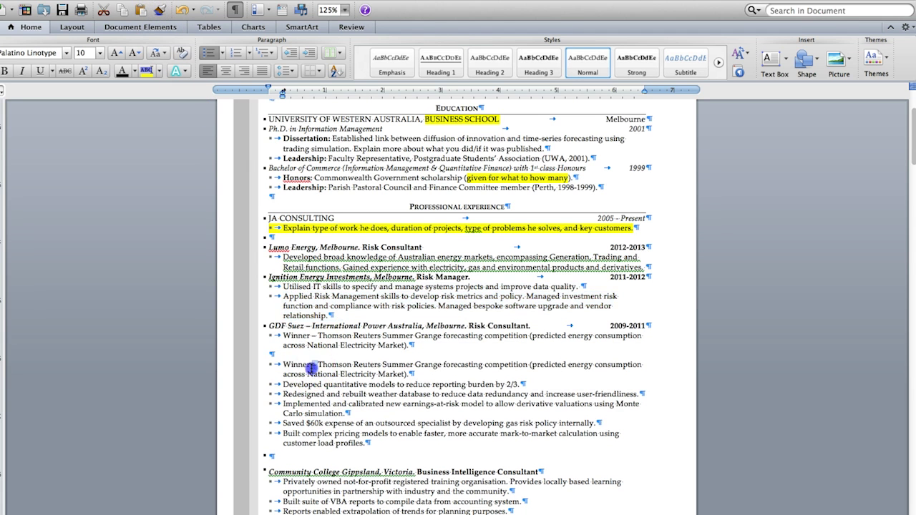
pyautogui.press('BackSpace')
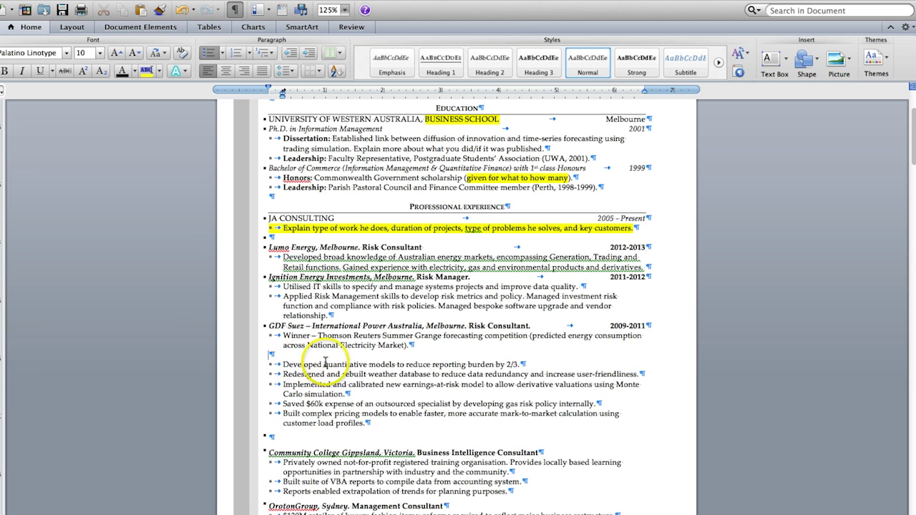
pyautogui.press('BackSpace')
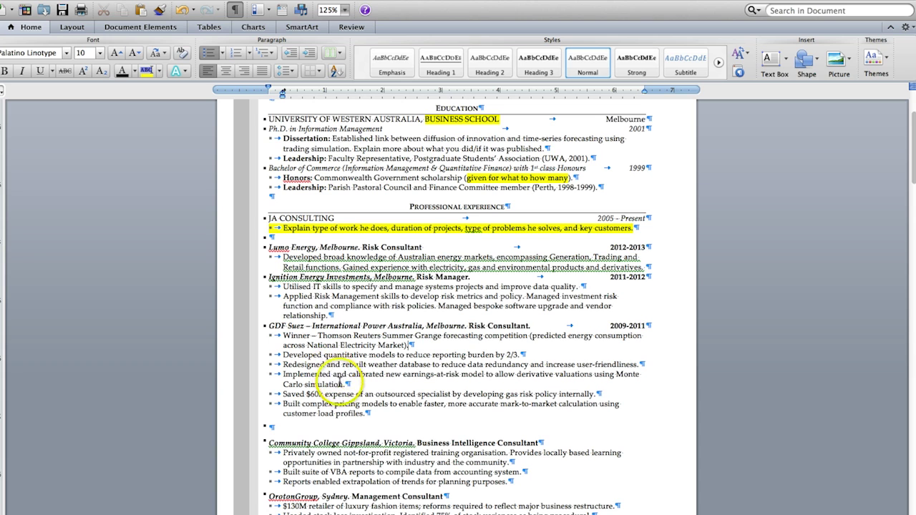
# Step: Capitalise the thousands abbreviation in the cost-saving bullet so the amount reads $60K
pyautogui.click(348, 384)
pyautogui.click(324, 394)
pyautogui.press('BackSpace')
pyautogui.write('K')
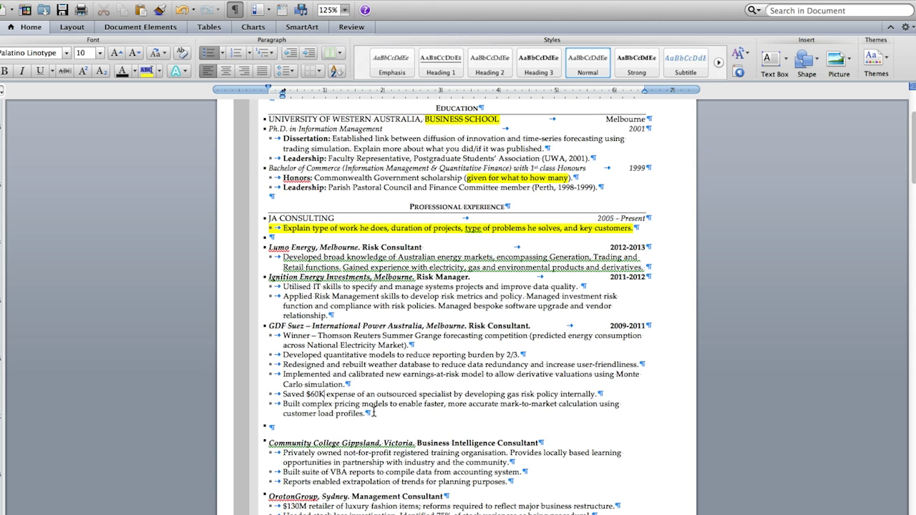
# Step: Move the "Developed quantitative models" and "Implemented and calibrated new earnings-at-risk model" bullets to the end of the Lumo Energy entry
pyautogui.tripleClick(331, 356)
pyautogui.moveTo(331, 356); pyautogui.dragTo(264, 279)
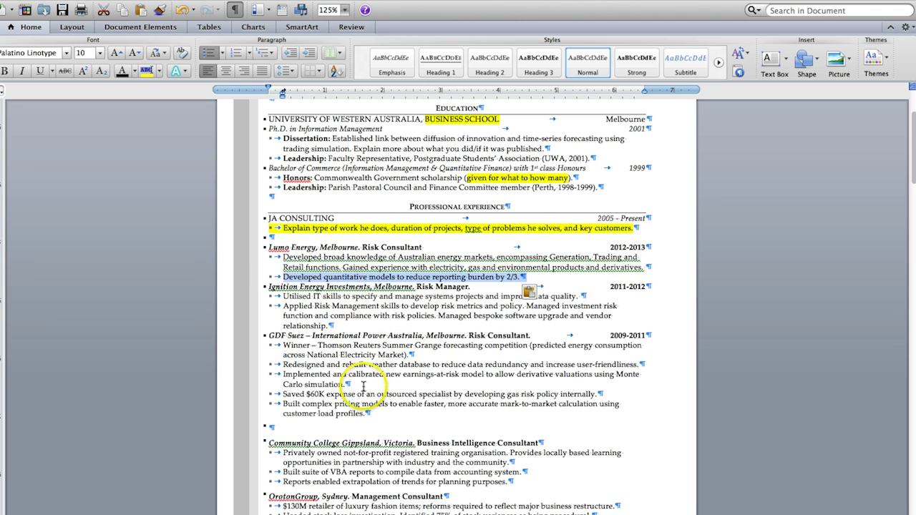
pyautogui.tripleClick(311, 384)
pyautogui.moveTo(281, 359); pyautogui.dragTo(247, 283)
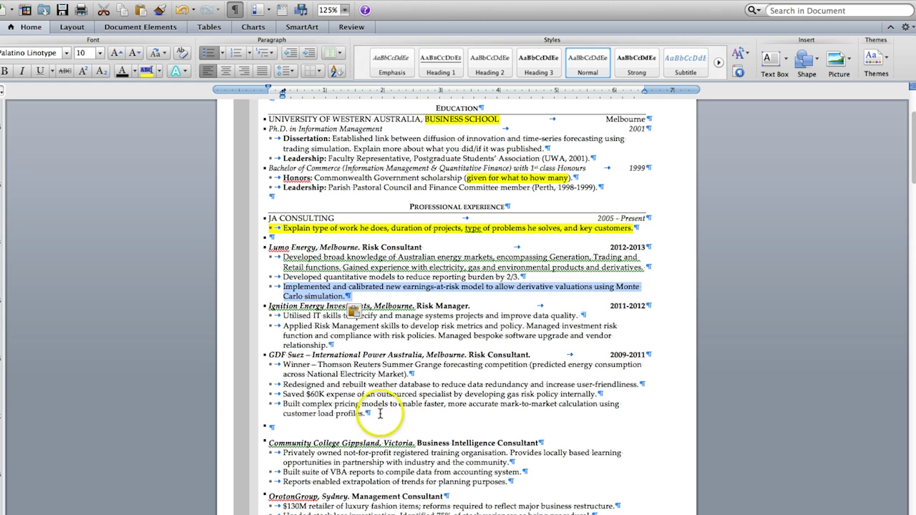
# Step: Move the "Saved $60K expense" bullet from GDF Suez to the end of the Ignition Energy Investments entry
pyautogui.tripleClick(329, 398)
pyautogui.moveTo(329, 397); pyautogui.dragTo(261, 354)
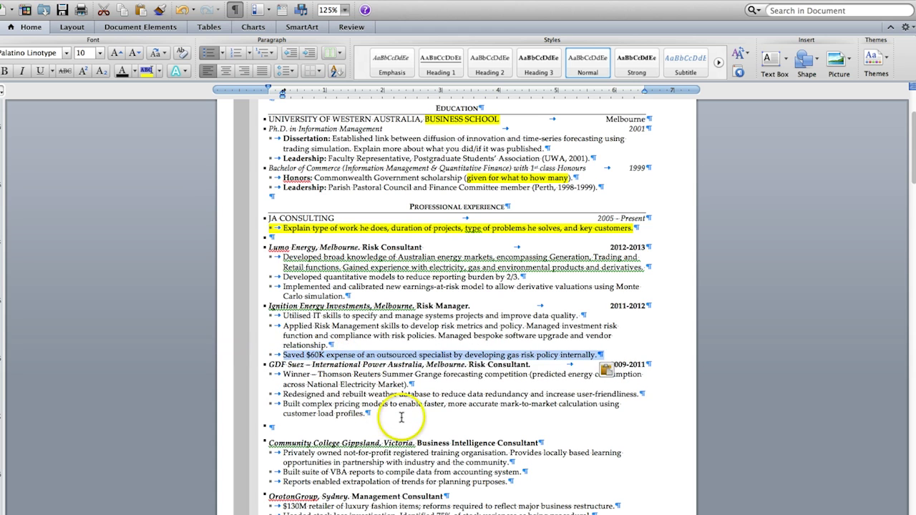
pyautogui.scroll(-3, 422, 415)
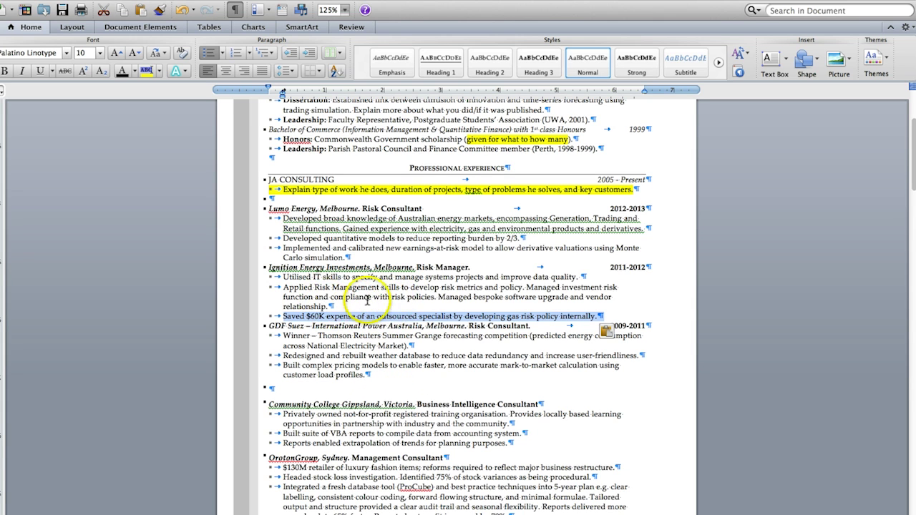
# Step: Delete "bespoke" from the Ignition software-upgrade sentence and change "Implemented and calibrated" to "Implemented/calibrated" in the Lumo Energy bullet
pyautogui.doubleClick(488, 297)
pyautogui.press('BackSpace')
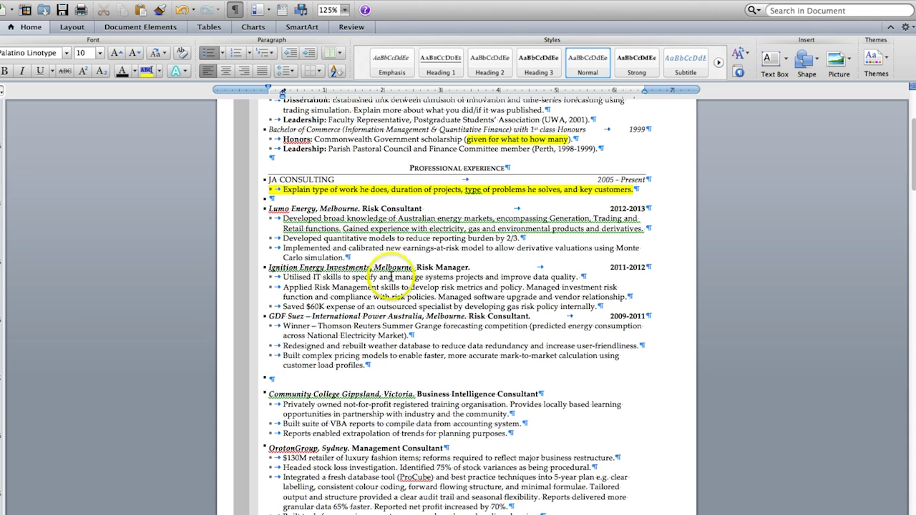
pyautogui.doubleClick(337, 248)
pyautogui.press('BackSpace')
pyautogui.write('/')
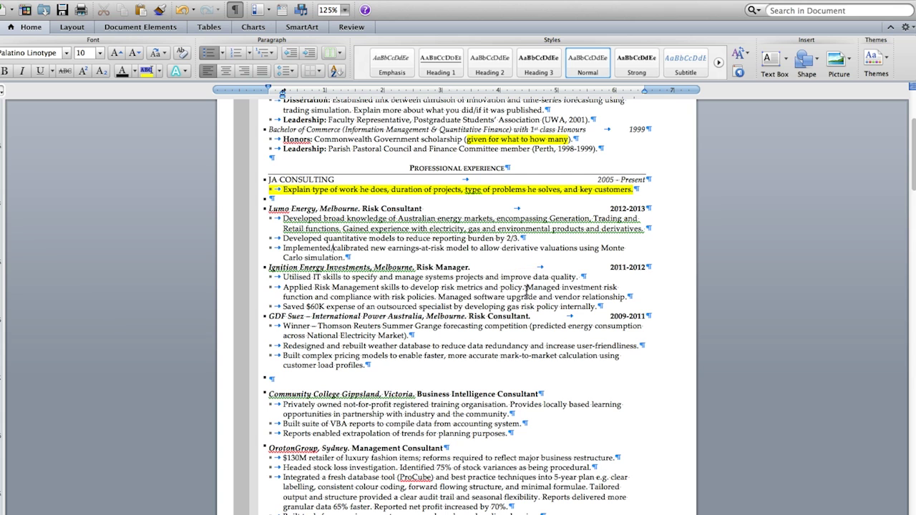
# Step: Shorten "Implemented/calibrated" to "Implemented" in the Lumo Energy earnings-at-risk bullet
pyautogui.doubleClick(350, 248)
pyautogui.press('BackSpace')
pyautogui.press('BackSpace')
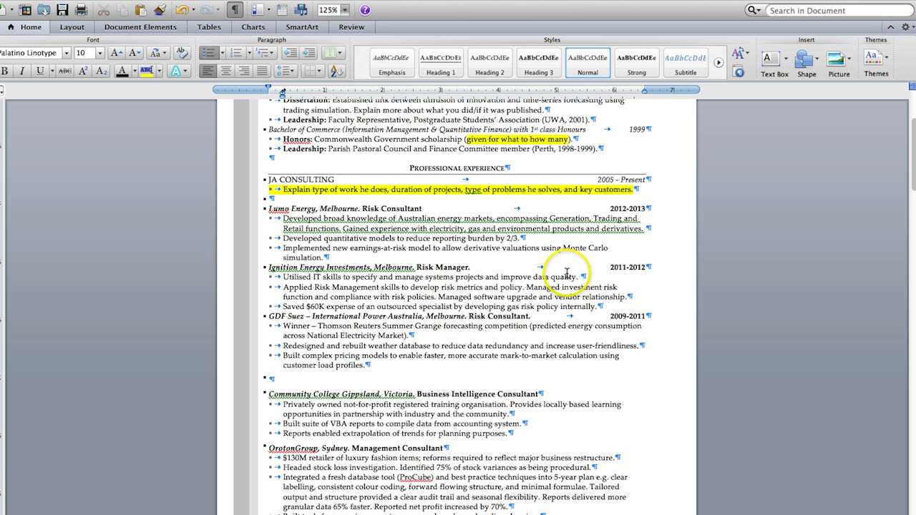
pyautogui.scroll(-1, 456, 285)
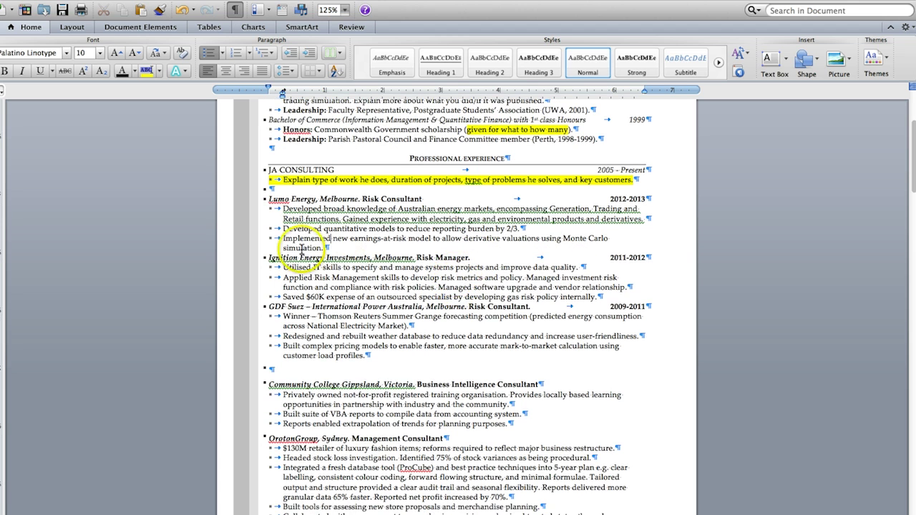
pyautogui.scroll(-1, 407, 327)
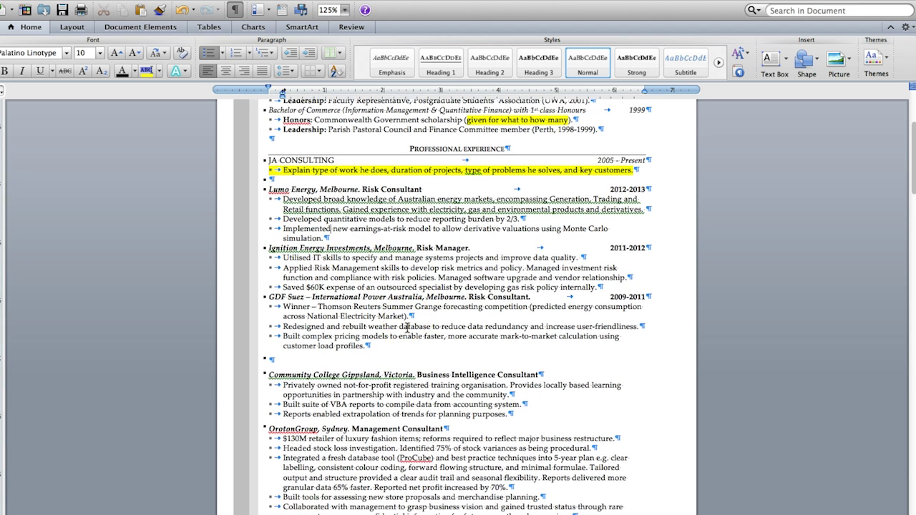
pyautogui.click(617, 228)
pyautogui.scroll(-1, 369, 326)
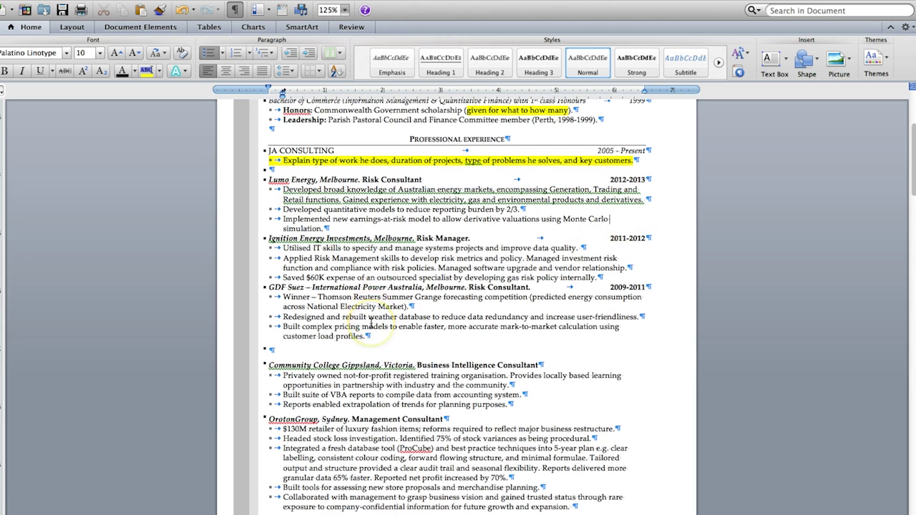
pyautogui.scroll(-1, 372, 325)
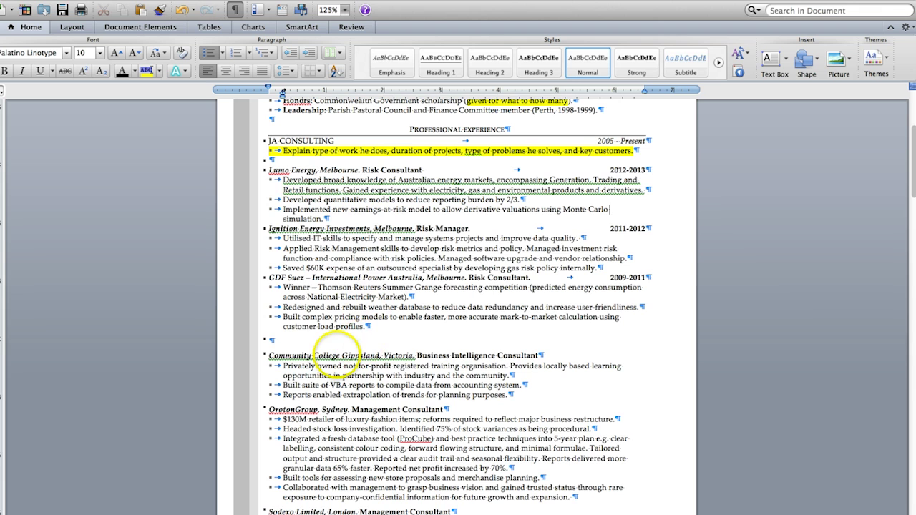
# Step: Undo the removal of "/calibrated" and the slash insertion in the Lumo Energy earnings-at-risk bullet
pyautogui.moveTo(517, 394); pyautogui.dragTo(255, 357)
pyautogui.press('super+z')
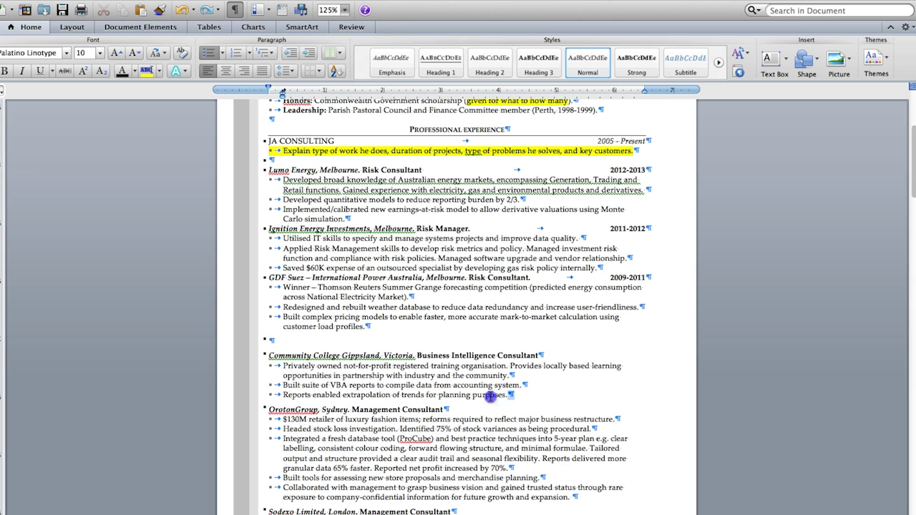
pyautogui.moveTo(491, 396); pyautogui.dragTo(264, 349)
pyautogui.press('super+z')
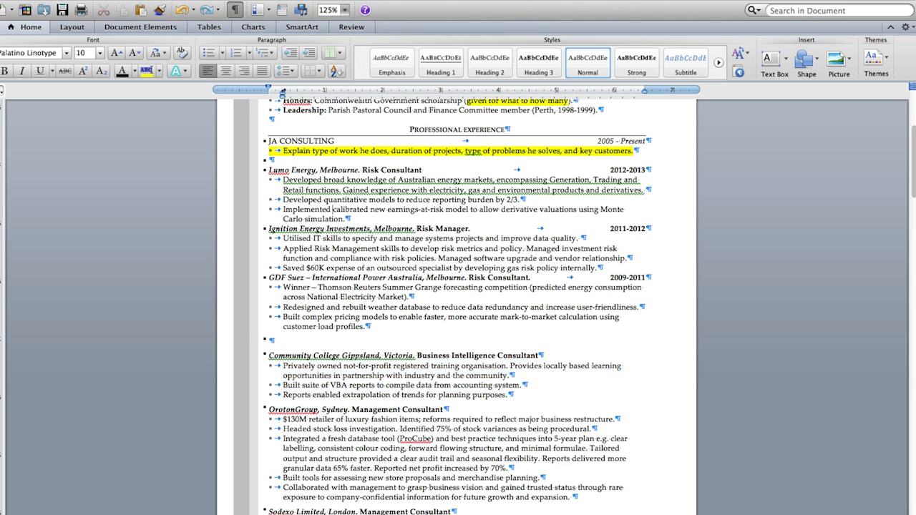
# Step: Move the Community College Gippsland entry, with the blank line above it, to the REMOVED section at the end of the document
pyautogui.moveTo(272, 339); pyautogui.dragTo(542, 392)
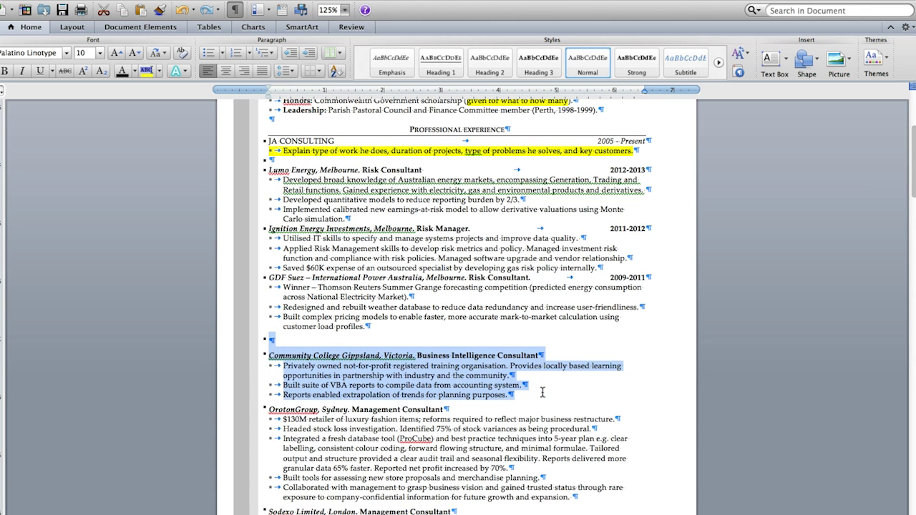
pyautogui.rightClick(495, 384)
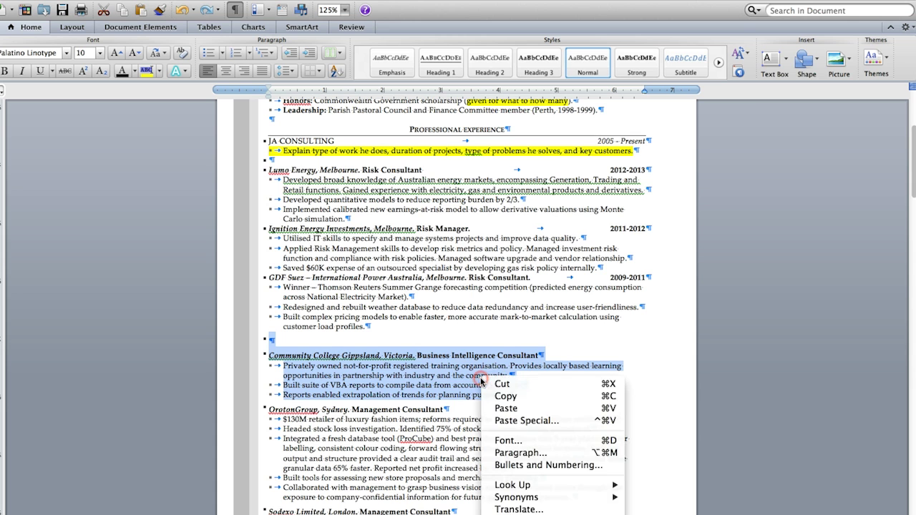
pyautogui.click(501, 384)
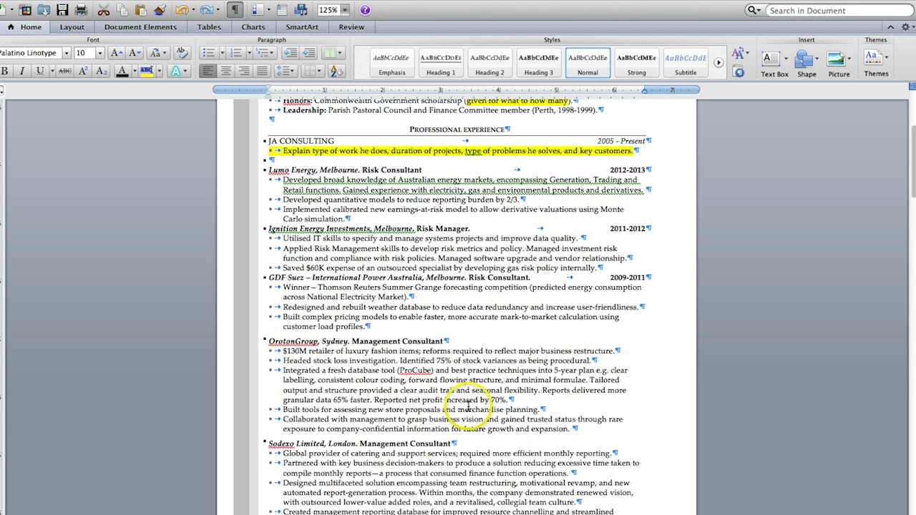
pyautogui.scroll(-15, 432, 413)
pyautogui.scroll(-10, 432, 413)
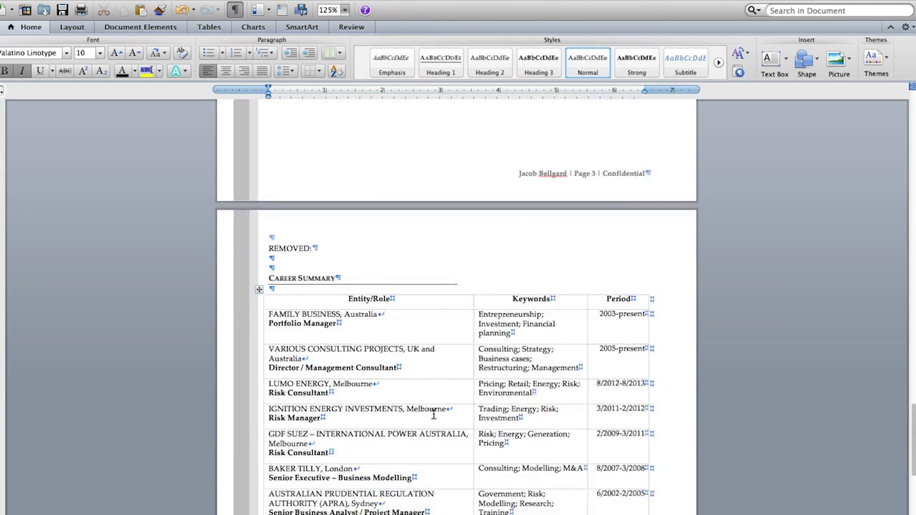
pyautogui.click(355, 404)
pyautogui.press('super+v')
# Step: End the OrotonGroup heading with a period and a tab, apply the GDF Suez heading's formatting to it, and make it bold
pyautogui.scroll(20, 355, 404)
pyautogui.scroll(-5, 354, 405)
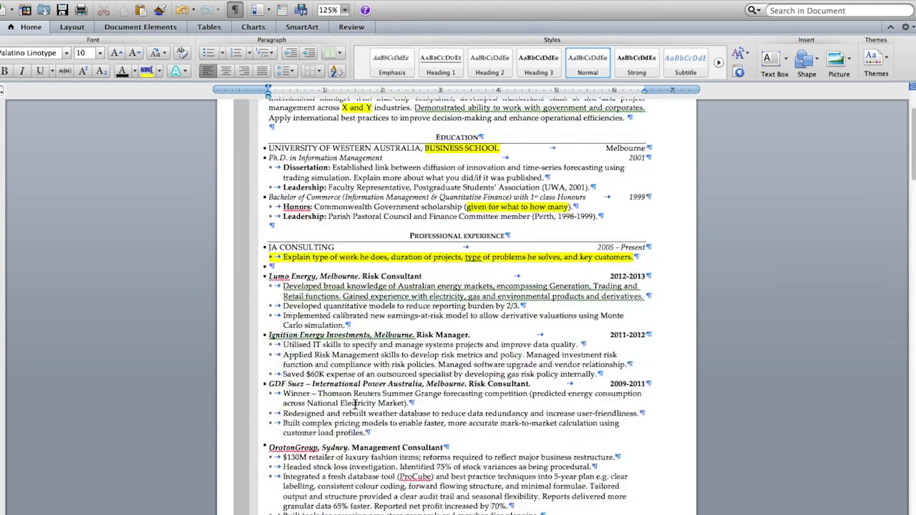
pyautogui.scroll(-1, 354, 404)
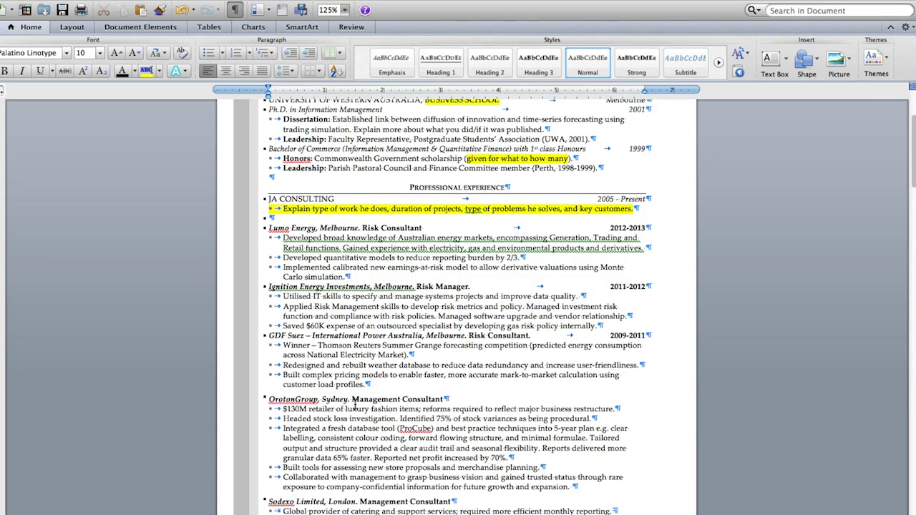
pyautogui.scroll(-1, 379, 381)
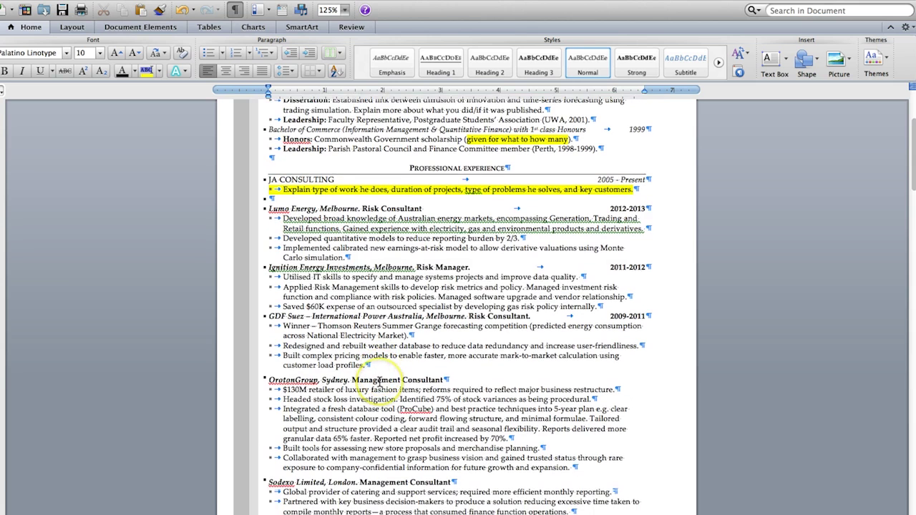
pyautogui.click(453, 379)
pyautogui.click(647, 316)
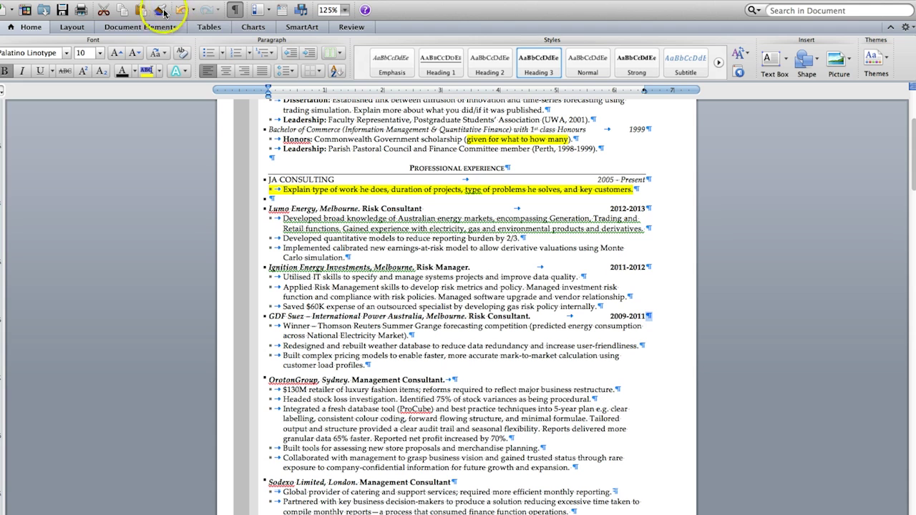
pyautogui.click(458, 378)
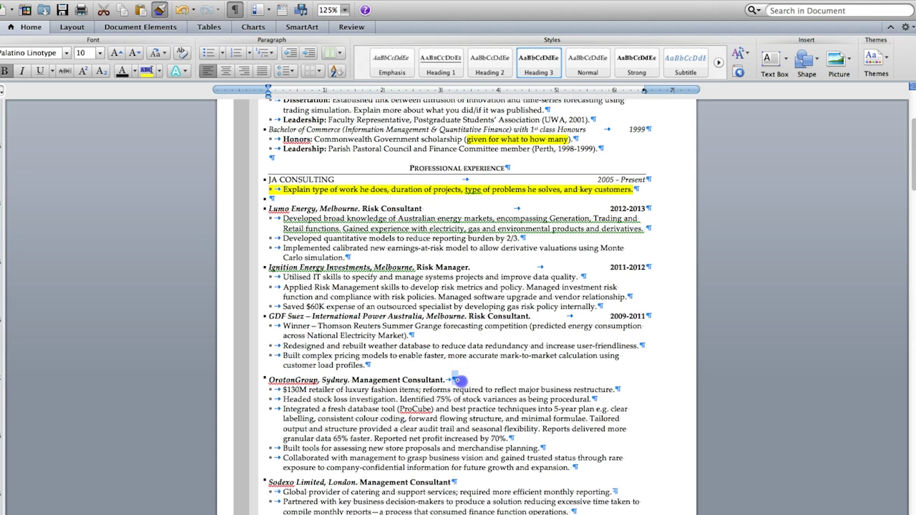
pyautogui.tripleClick(368, 374)
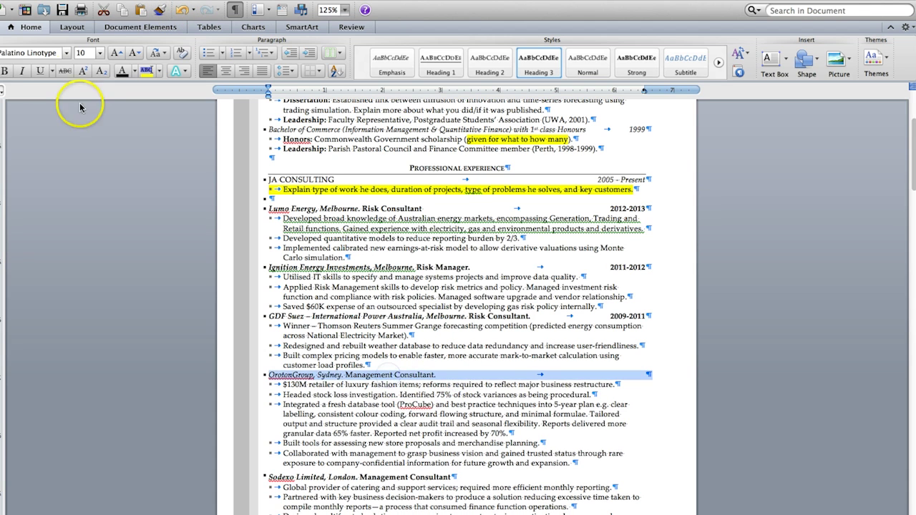
pyautogui.click(3, 73)
# Step: Add the date placeholder XXXX at the end of the OrotonGroup heading and highlight it yellow
pyautogui.click(646, 375)
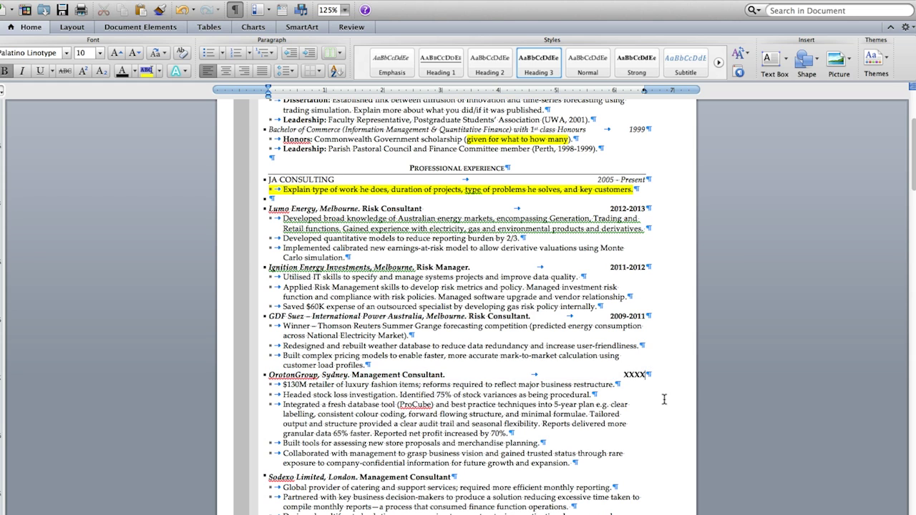
pyautogui.click(626, 375)
pyautogui.click(147, 71)
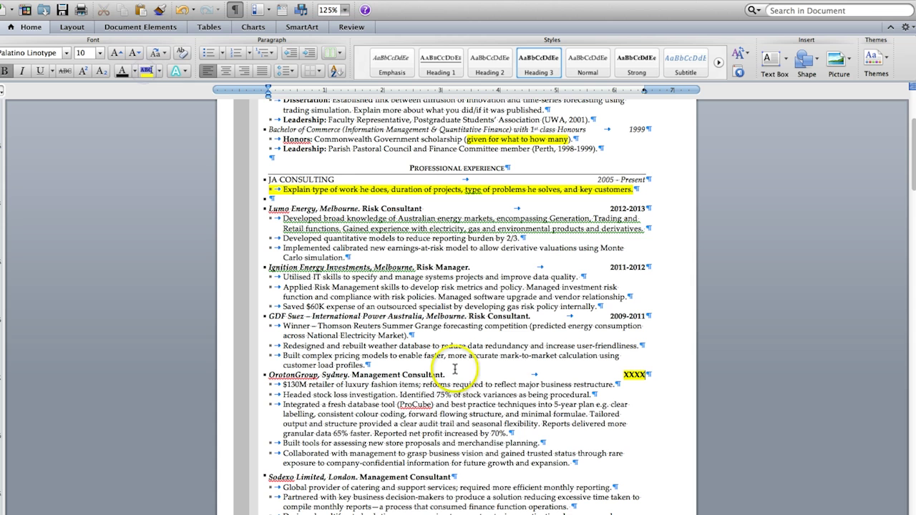
# Step: Copy the OrotonGroup heading's formatting to the Sodexo Limited heading and remove the italics from "Management Consultant"
pyautogui.scroll(-3, 429, 436)
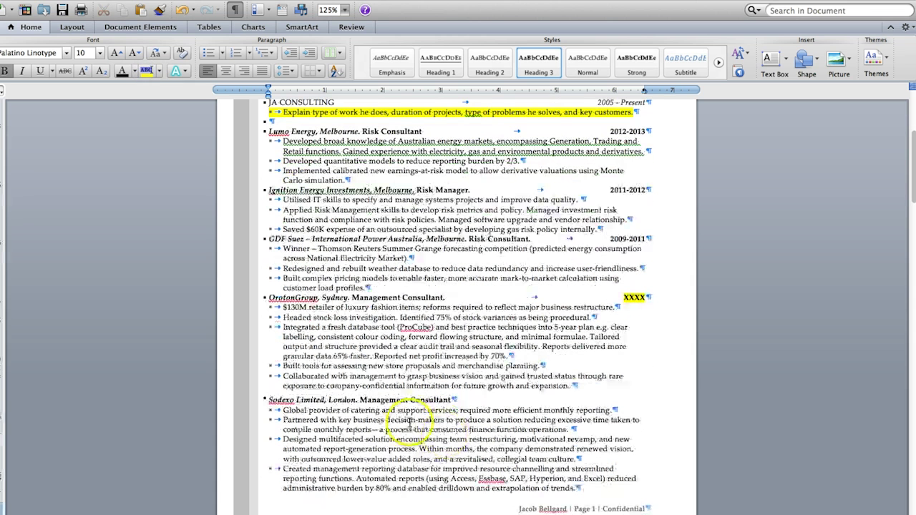
pyautogui.click(262, 297)
pyautogui.click(158, 10)
pyautogui.moveTo(266, 399)
pyautogui.mouseDown()
pyautogui.moveTo(501, 396)
pyautogui.moveTo(360, 395)
pyautogui.mouseUp()
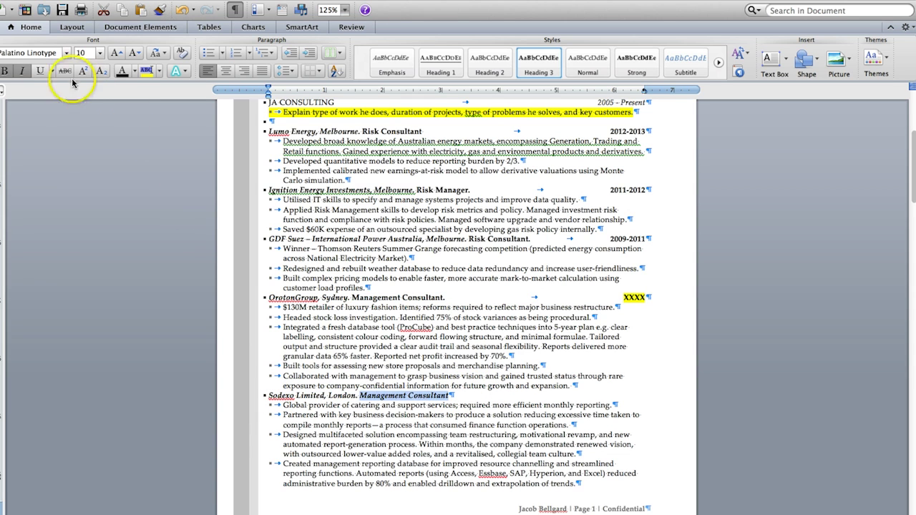
pyautogui.click(22, 70)
# Step: End the Sodexo heading's job title with a period and add a tabbed, yellow-highlighted XXXX date placeholder
pyautogui.click(459, 402)
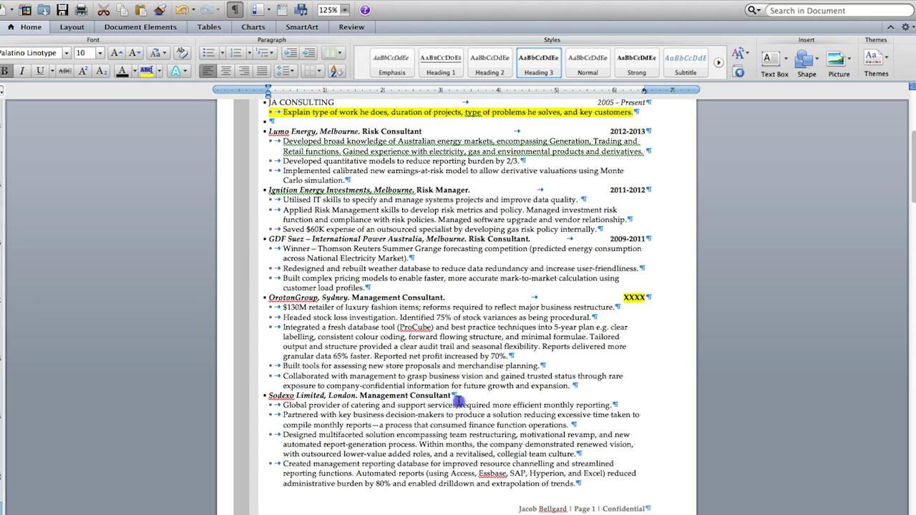
pyautogui.click(462, 398)
pyautogui.click(533, 423)
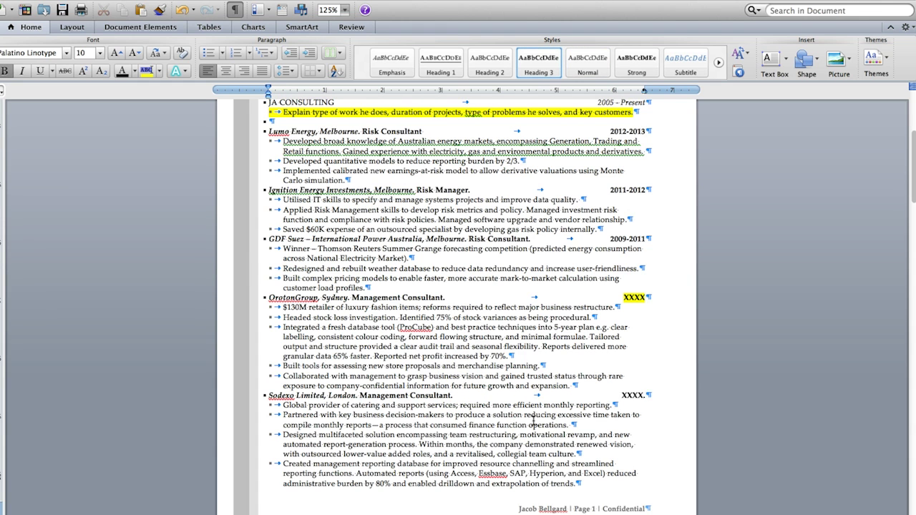
pyautogui.click(643, 394)
pyautogui.press('BackSpace')
pyautogui.click(637, 394)
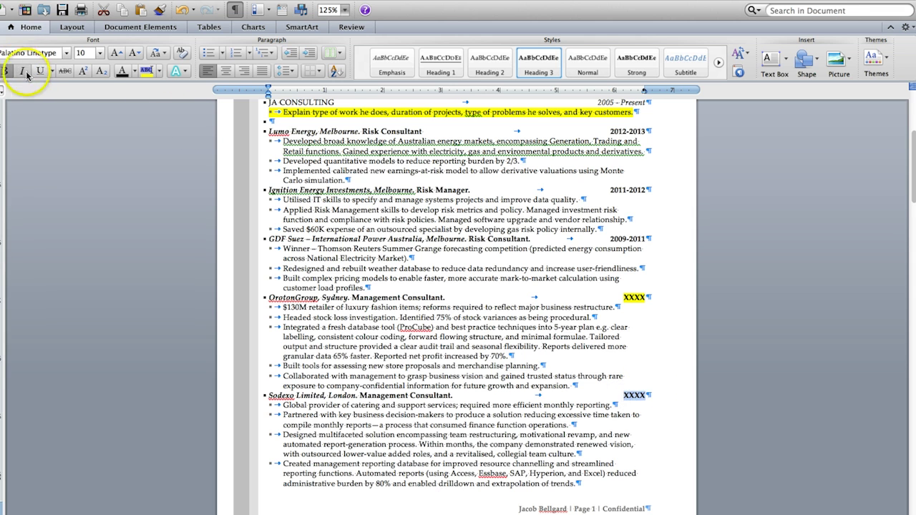
pyautogui.click(151, 72)
# Step: Add ", MELBOURNE/LONDON" after JA CONSULTING in the Professional Experience heading
pyautogui.scroll(-10, 251, 268)
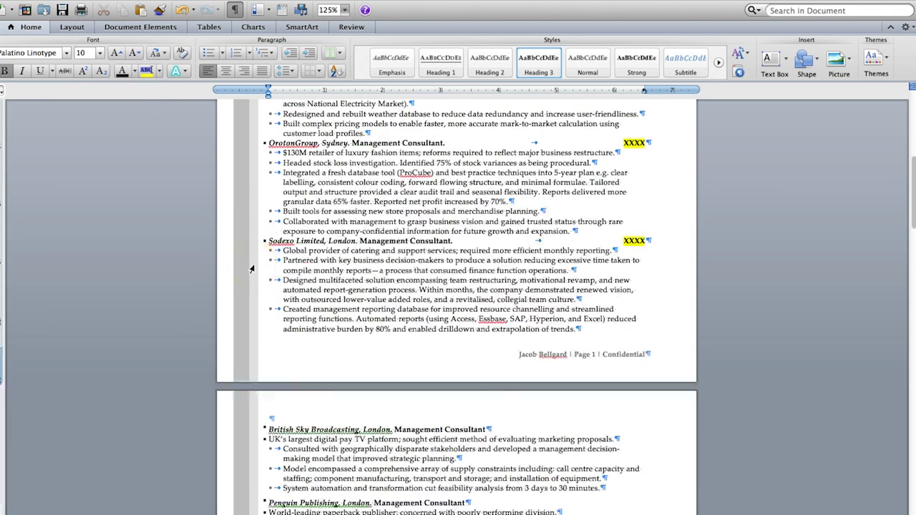
pyautogui.scroll(-3, 251, 268)
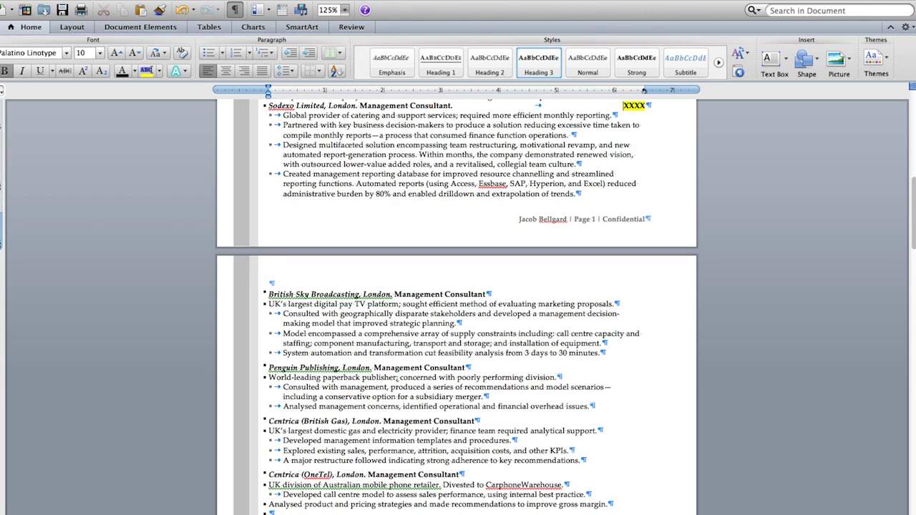
pyautogui.scroll(14, 456, 308)
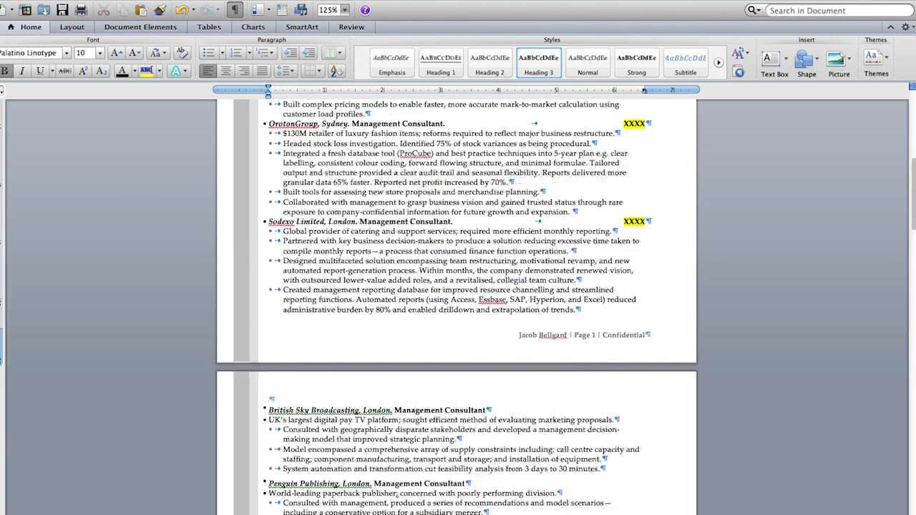
pyautogui.scroll(2, 456, 308)
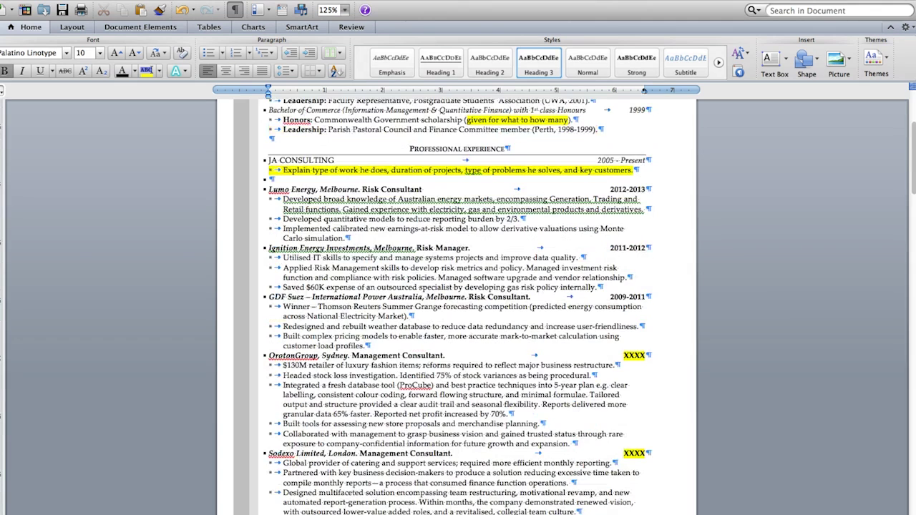
pyautogui.click(335, 161)
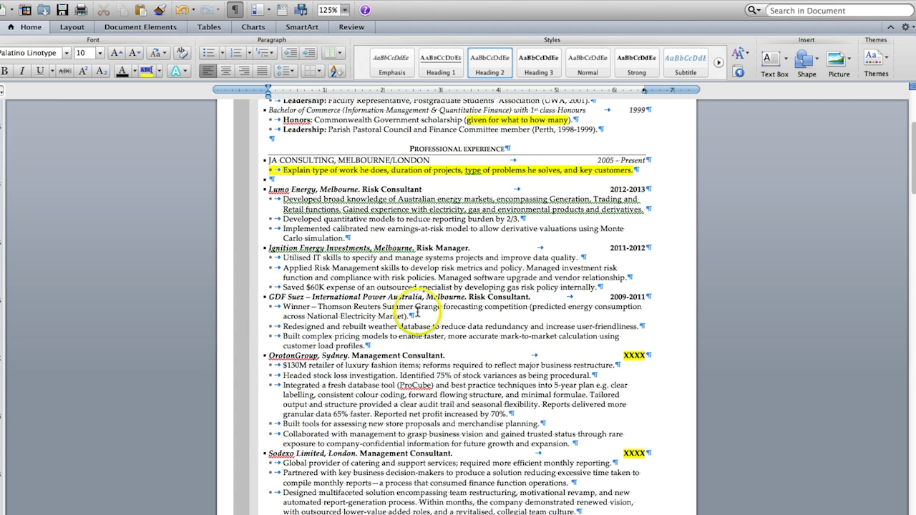
# Step: Reword the first OrotonGroup bullet as "For $130M retailer of luxury fashion items, completed major business restructure."
pyautogui.scroll(-3, 417, 312)
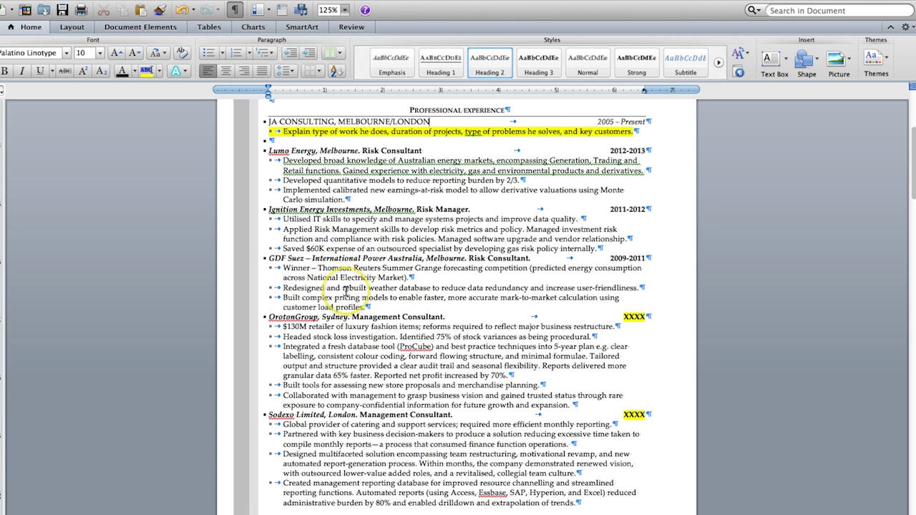
pyautogui.scroll(-5, 347, 289)
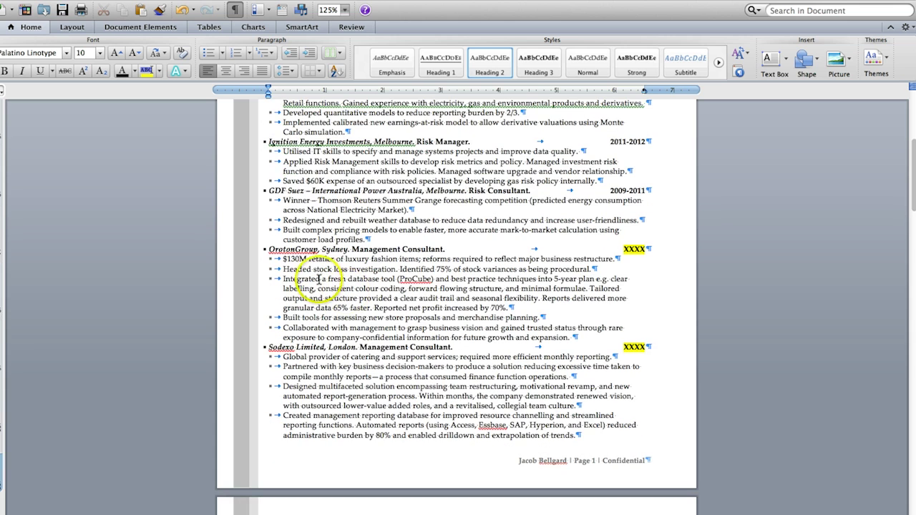
pyautogui.click(283, 259)
pyautogui.write('For')
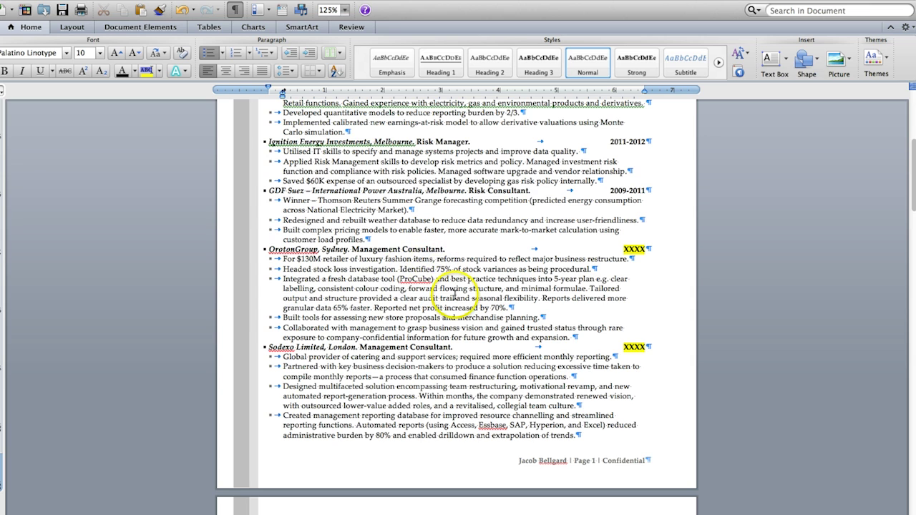
pyautogui.moveTo(532, 259); pyautogui.dragTo(449, 259)
pyautogui.write('completed')
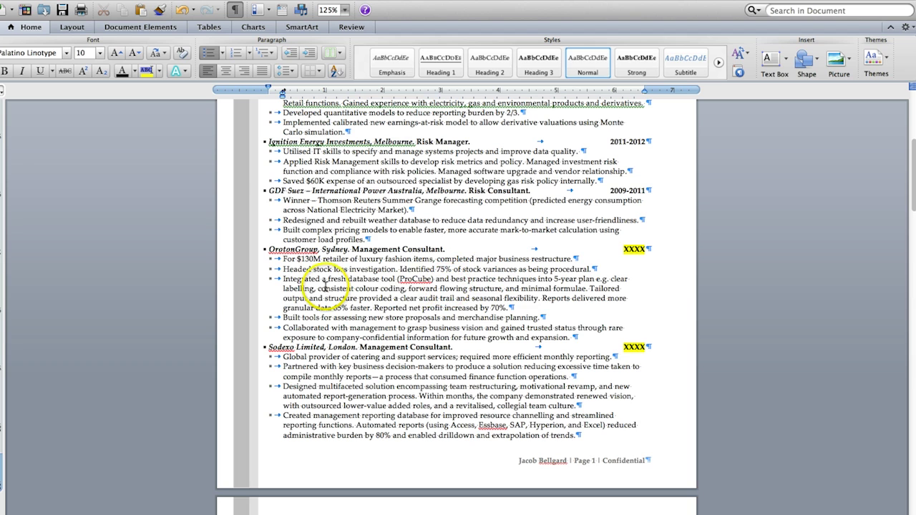
# Step: Merge the stock loss bullet into the first OrotonGroup bullet and remove the word "being" before "procedural"
pyautogui.click(280, 268)
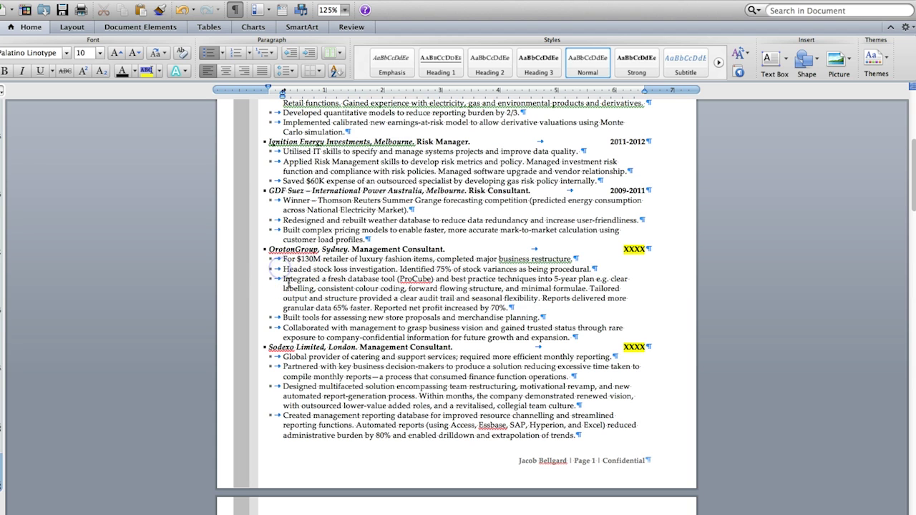
pyautogui.press('BackSpace')
pyautogui.press('BackSpace')
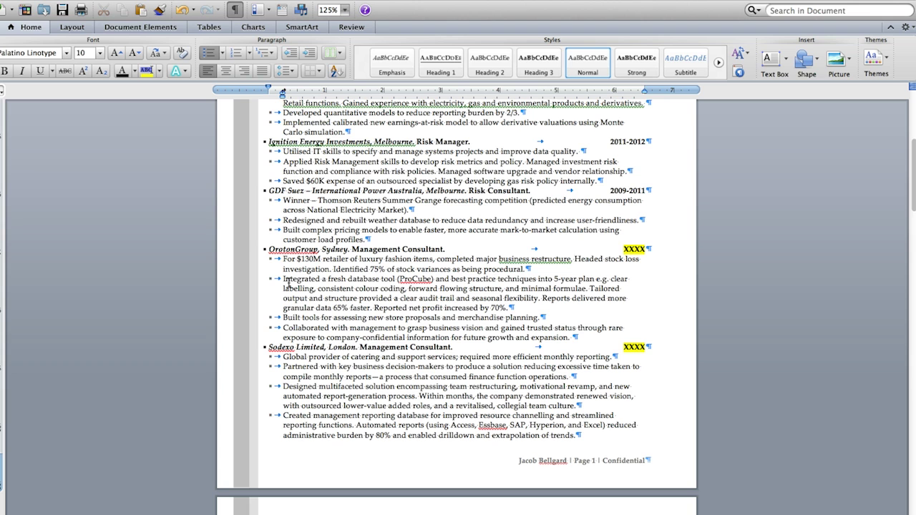
pyautogui.doubleClick(476, 269)
pyautogui.press('BackSpace')
# Step: Reword the OrotonGroup database bullet to read "Integrated fresh database tool (ProCube) and best practice techniques for 5-year plan. Included clear labelling"
pyautogui.doubleClick(325, 279)
pyautogui.press('BackSpace')
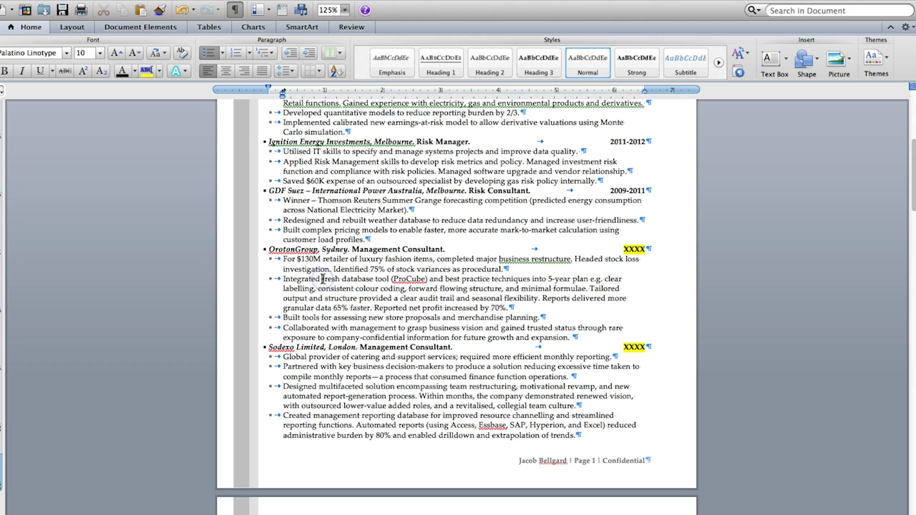
pyautogui.doubleClick(538, 279)
pyautogui.write('for')
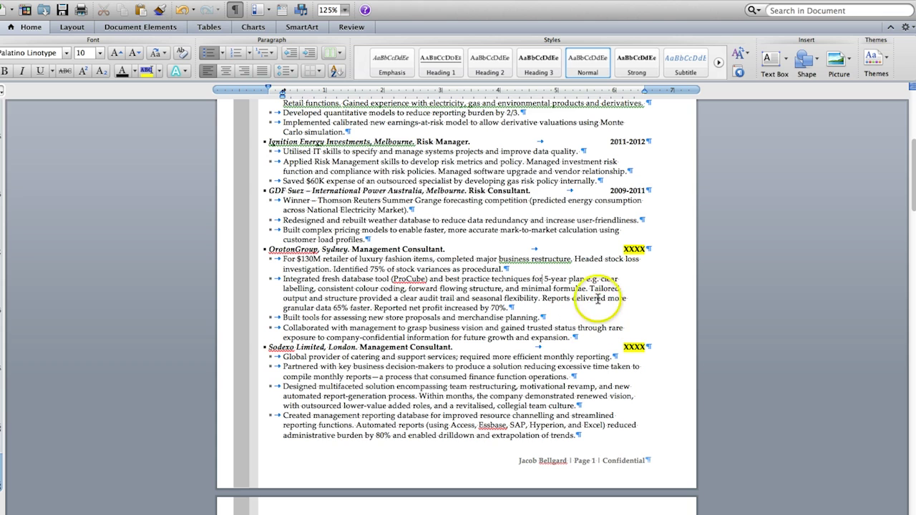
pyautogui.doubleClick(588, 279)
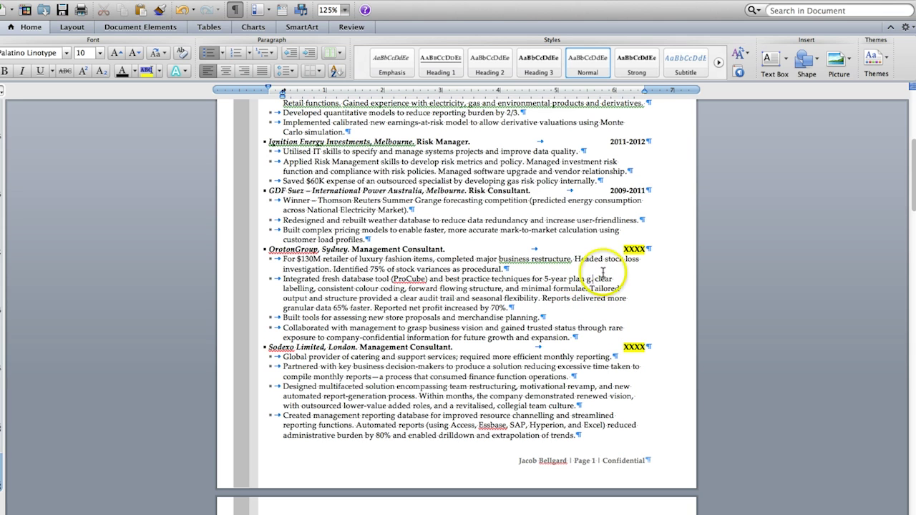
pyautogui.press('BackSpace')
pyautogui.write('In clude')
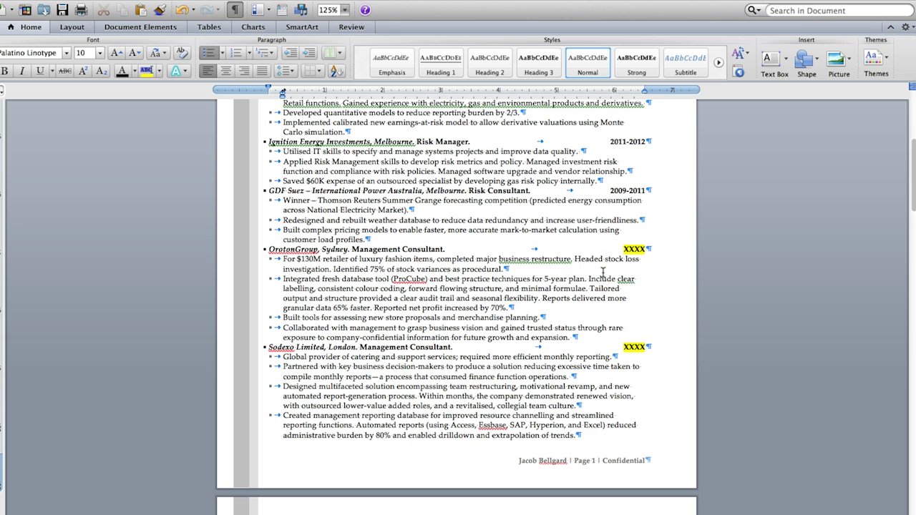
pyautogui.write('d')
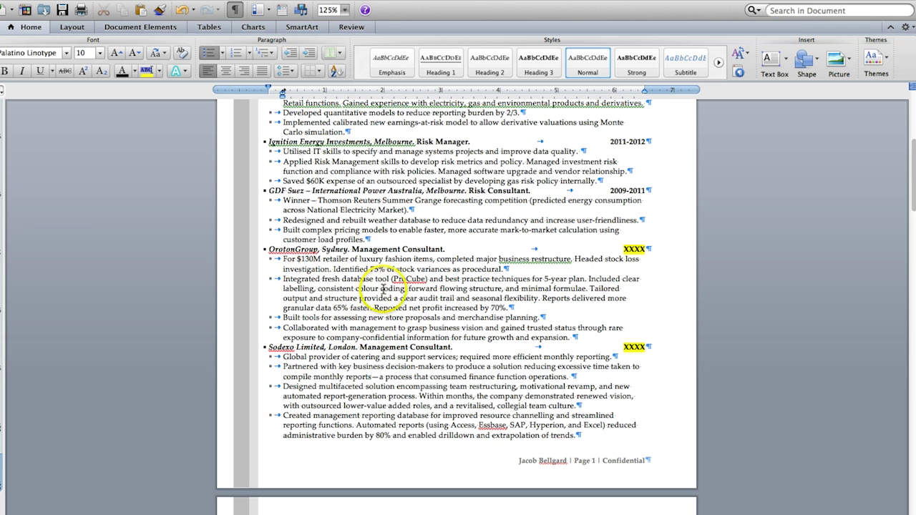
# Step: Split the tailored output and reports sentences into separate bullets, rewording the first to "Tailored output and structure to provide clear audit trail"
pyautogui.click(589, 288)
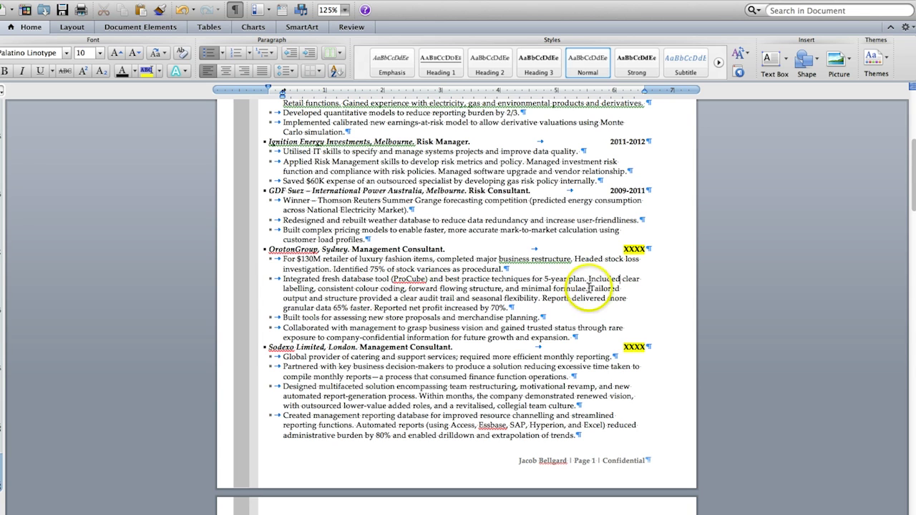
pyautogui.press('Return')
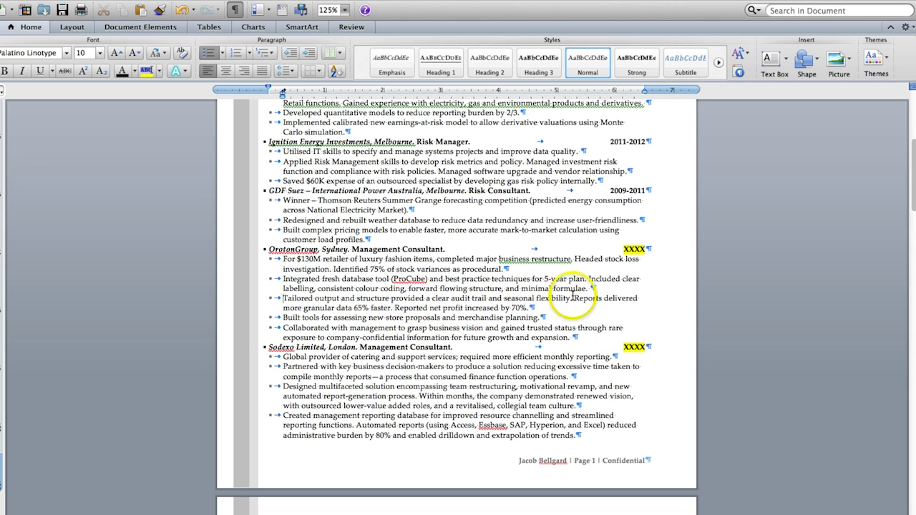
pyautogui.doubleClick(409, 299)
pyautogui.write('to provide')
pyautogui.doubleClick(432, 298)
pyautogui.press('BackSpace')
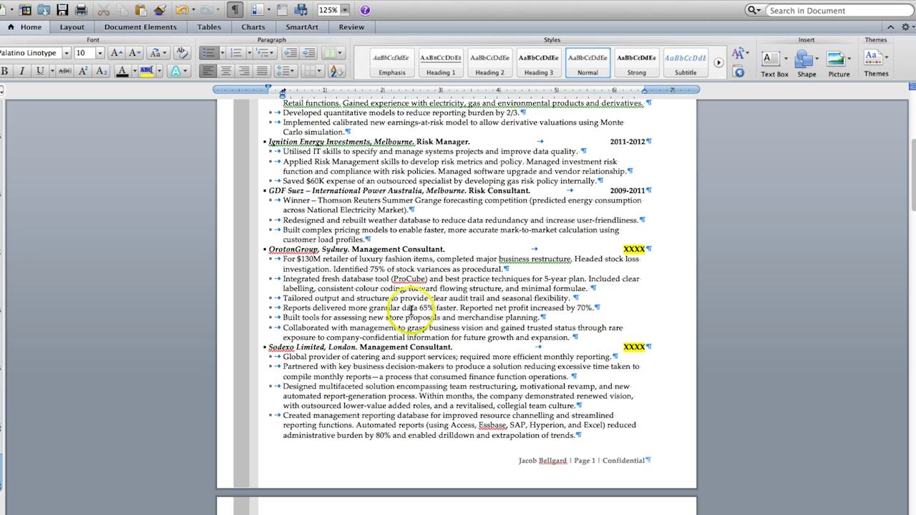
# Step: Change the tools bullet under OrotonGroup to "Built tools to assess new store proposals and merchandise planning."
pyautogui.doubleClick(326, 317)
pyautogui.write('to')
pyautogui.press('Delete')
pyautogui.click(359, 317)
pyautogui.press('Delete')
pyautogui.press('Delete')
pyautogui.press('Delete')
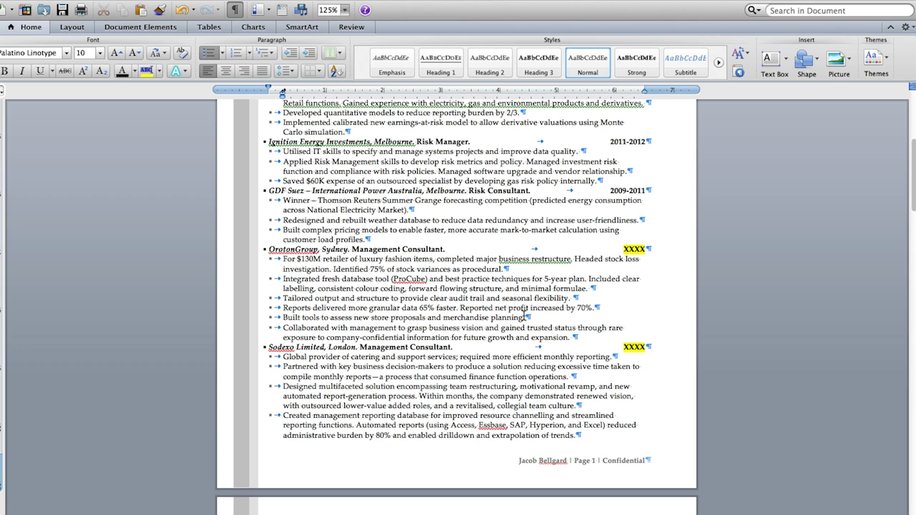
# Step: Demote the tailored output and reports bullets to sub-bullets and set their text indent to about 0.5 inch
pyautogui.moveTo(601, 307); pyautogui.dragTo(276, 298)
pyautogui.click(308, 53)
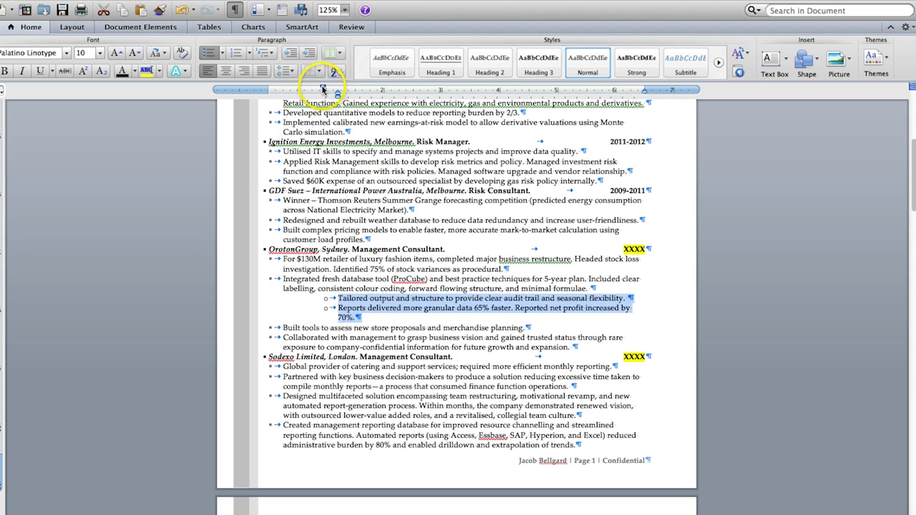
pyautogui.moveTo(324, 89)
pyautogui.mouseDown()
pyautogui.moveTo(283, 89)
pyautogui.moveTo(330, 91)
pyautogui.moveTo(297, 90)
pyautogui.mouseUp()
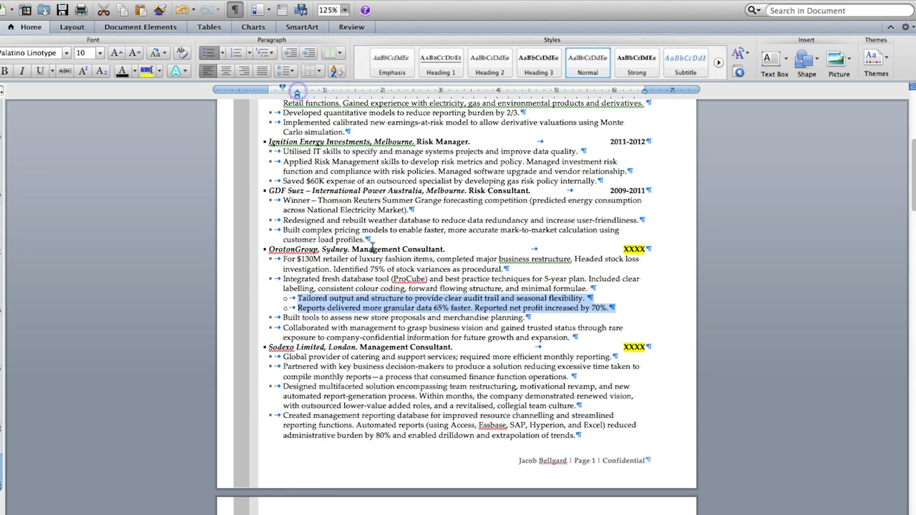
# Step: Delete the OrotonGroup bullet about collaborating with management
pyautogui.scroll(-1, 389, 299)
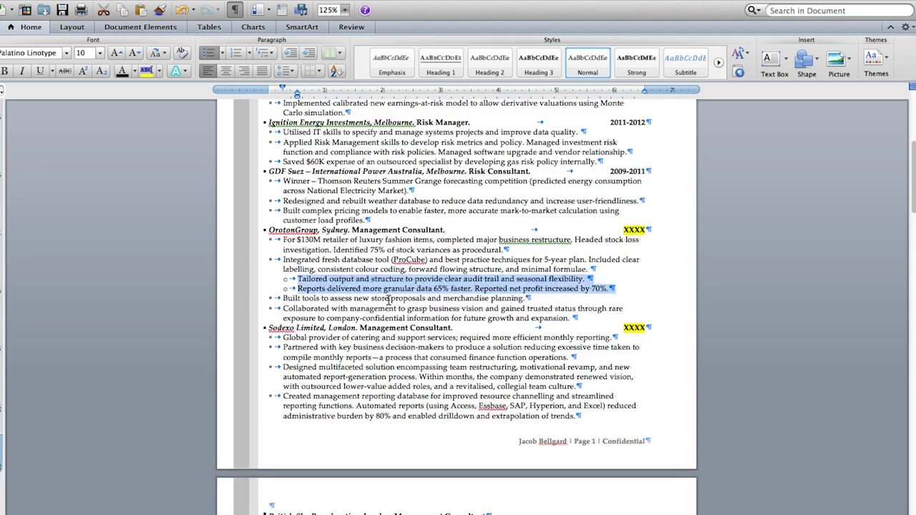
pyautogui.doubleClick(349, 309)
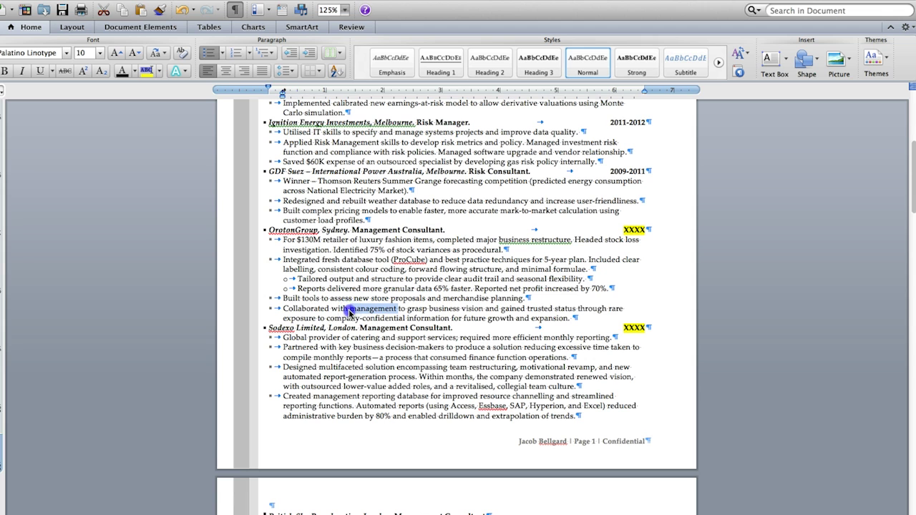
pyautogui.tripleClick(350, 309)
pyautogui.press('Delete')
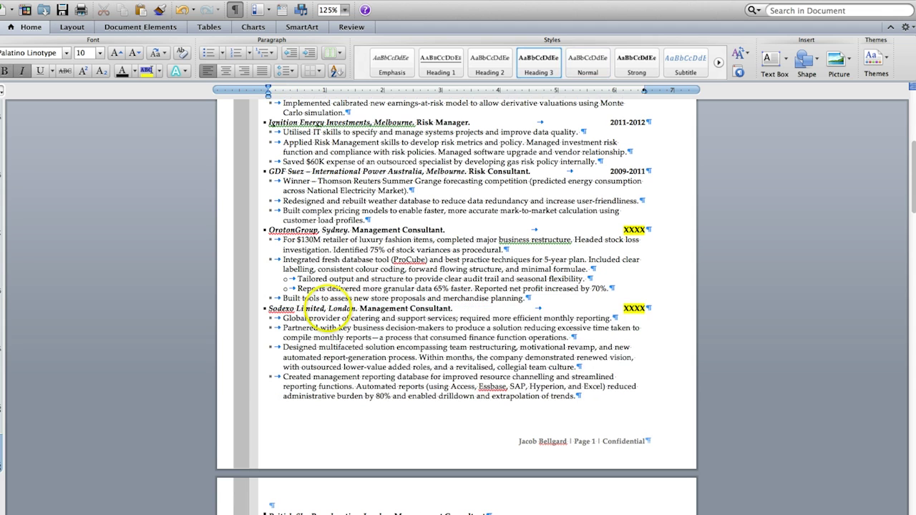
# Step: Append "; need a metric" to the merchandise planning bullet and highlight the note in yellow
pyautogui.click(524, 299)
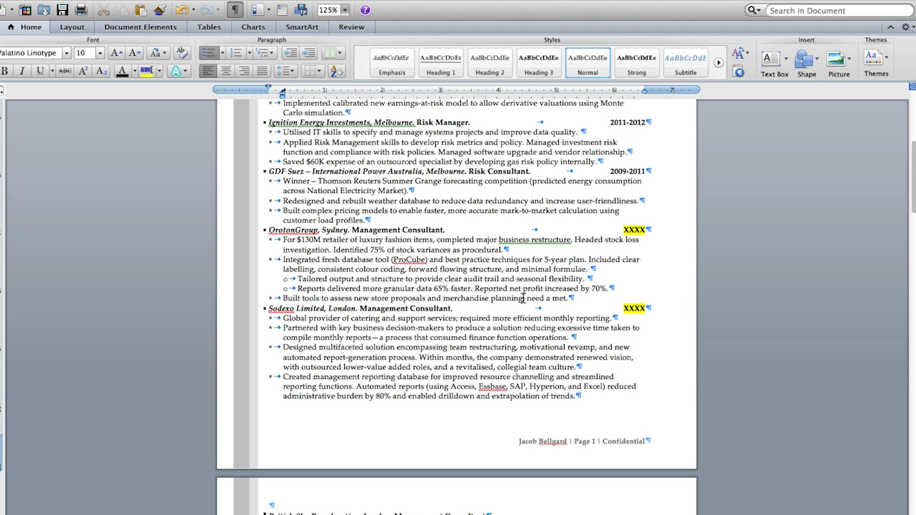
pyautogui.write(';')
pyautogui.moveTo(576, 297); pyautogui.dragTo(543, 298)
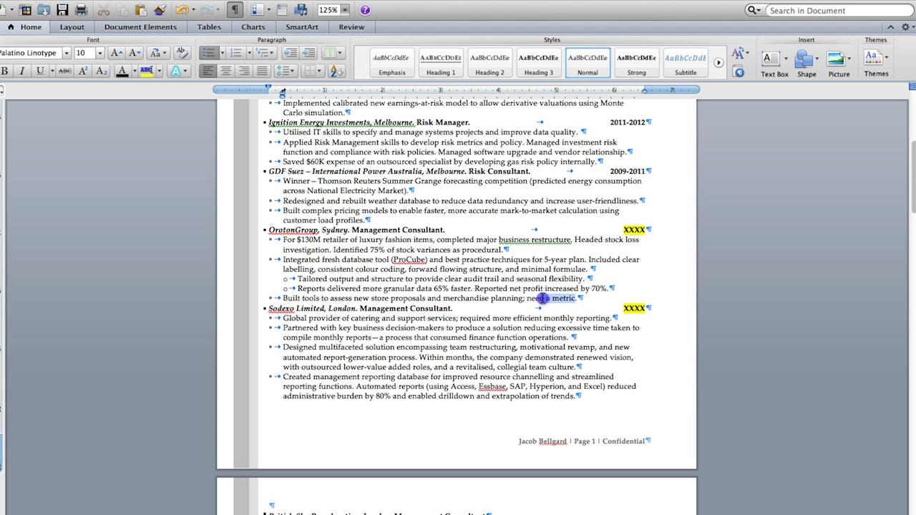
pyautogui.click(152, 74)
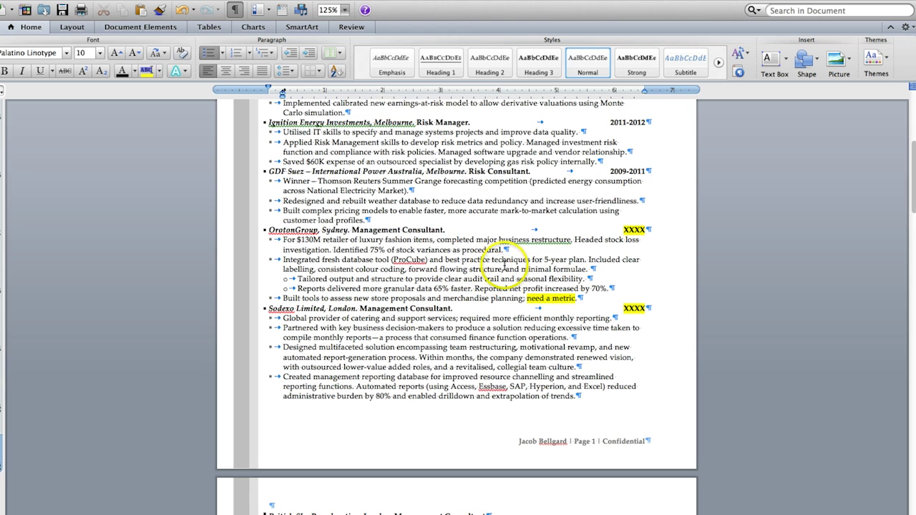
# Step: Insert "X lines of" after "Tailored" in the first OrotonGroup sub-bullet and highlight it in yellow
pyautogui.click(331, 280)
pyautogui.write('X lines of')
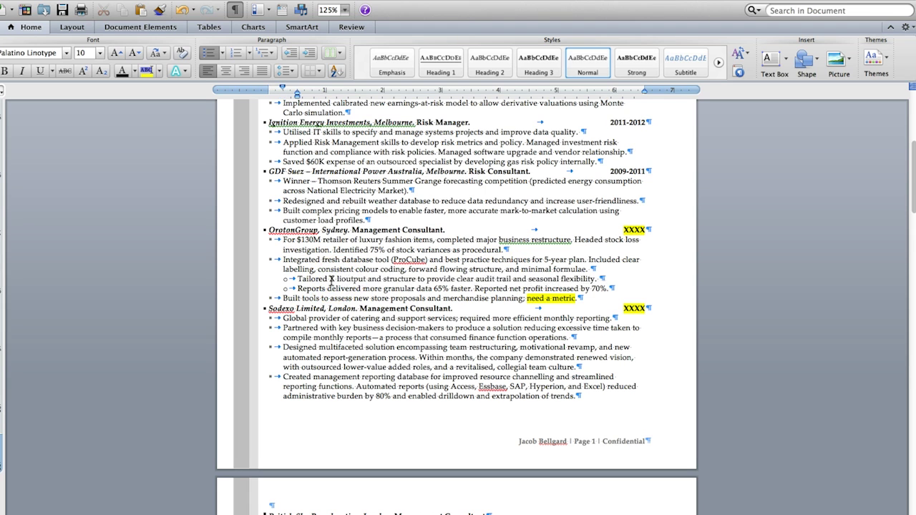
pyautogui.click(354, 278)
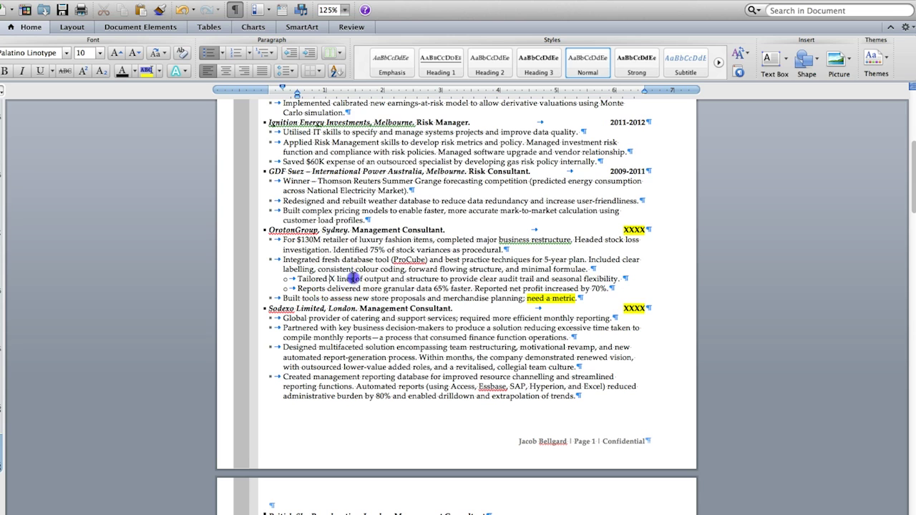
pyautogui.click(146, 70)
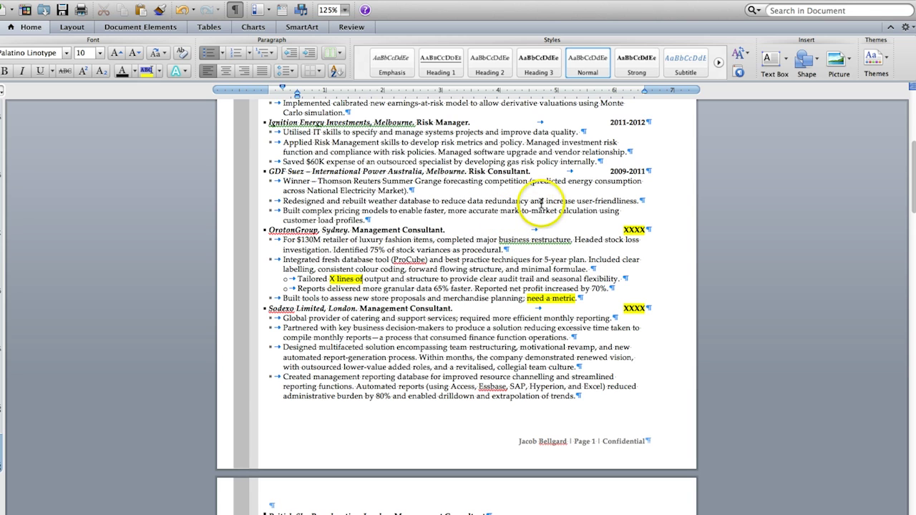
# Step: In the GDF Suez weather database bullet, remove "and rebuilt" and add "by X%" after "redundancy" with "X%" highlighted yellow
pyautogui.moveTo(368, 201); pyautogui.dragTo(339, 201)
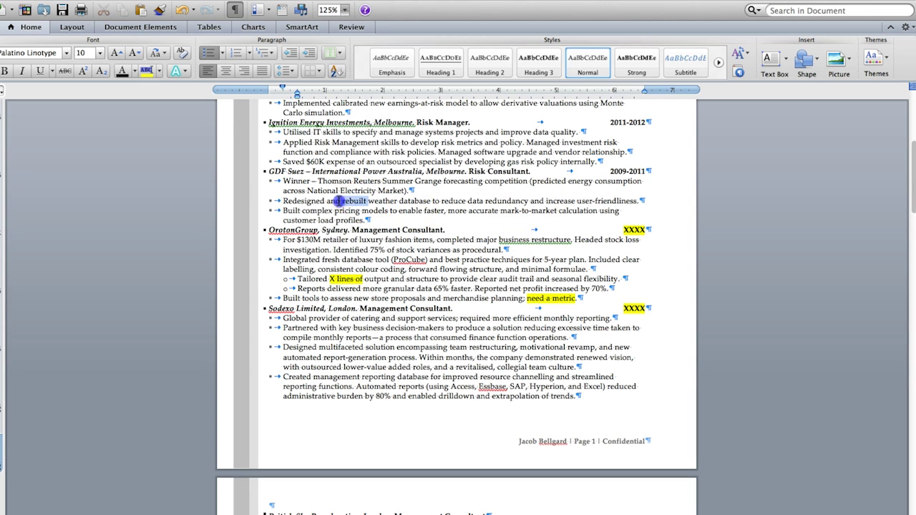
pyautogui.press('BackSpace')
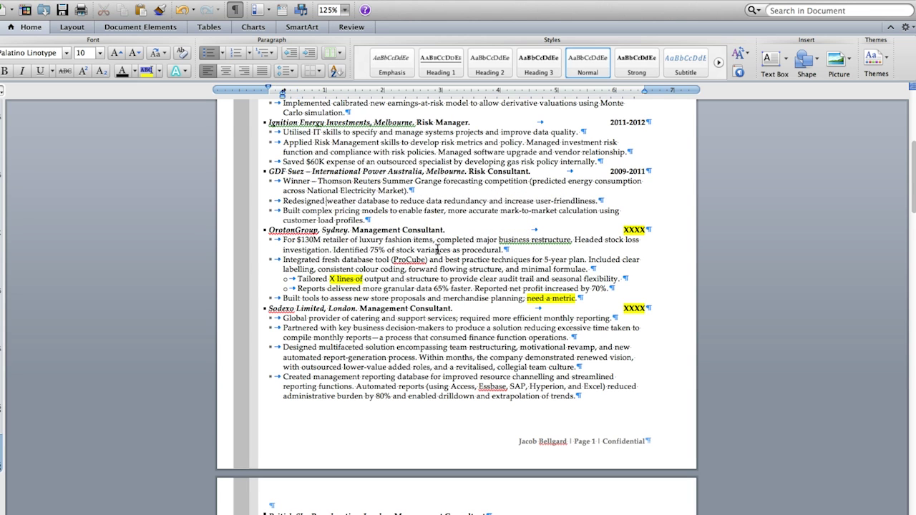
pyautogui.click(489, 201)
pyautogui.write('by X%')
pyautogui.click(502, 200)
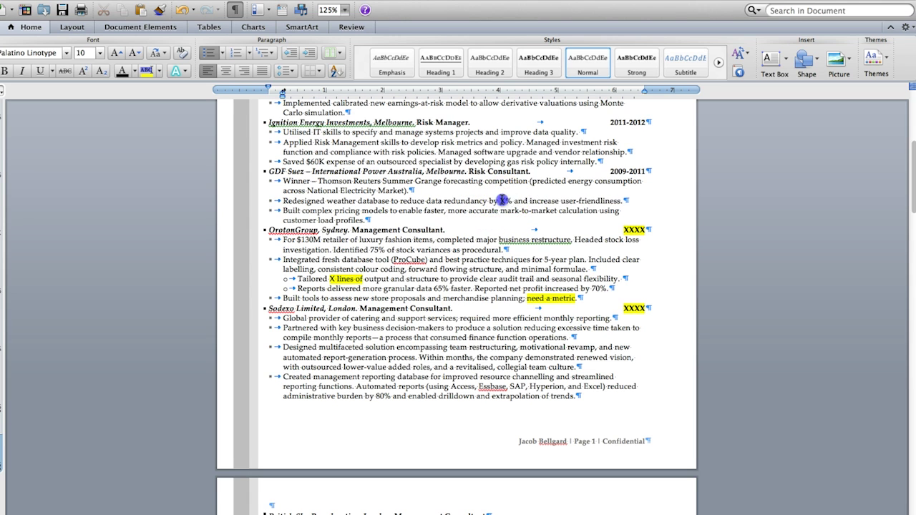
pyautogui.click(147, 71)
# Step: Add a yellow-highlighted note "Add metric/result." at the end of the GDF Suez pricing models bullet
pyautogui.click(370, 220)
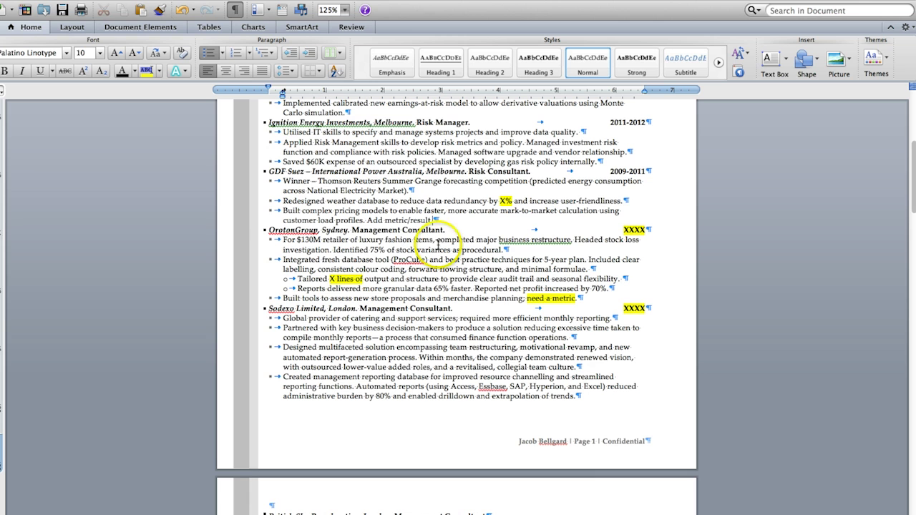
pyautogui.moveTo(433, 220); pyautogui.dragTo(386, 217)
pyautogui.click(147, 70)
pyautogui.click(460, 190)
# Step: Move the forecasting competition bullet to the end of the GDF Suez entry and add "; won out of X teams" with "X teams" highlighted yellow
pyautogui.scroll(3, 460, 190)
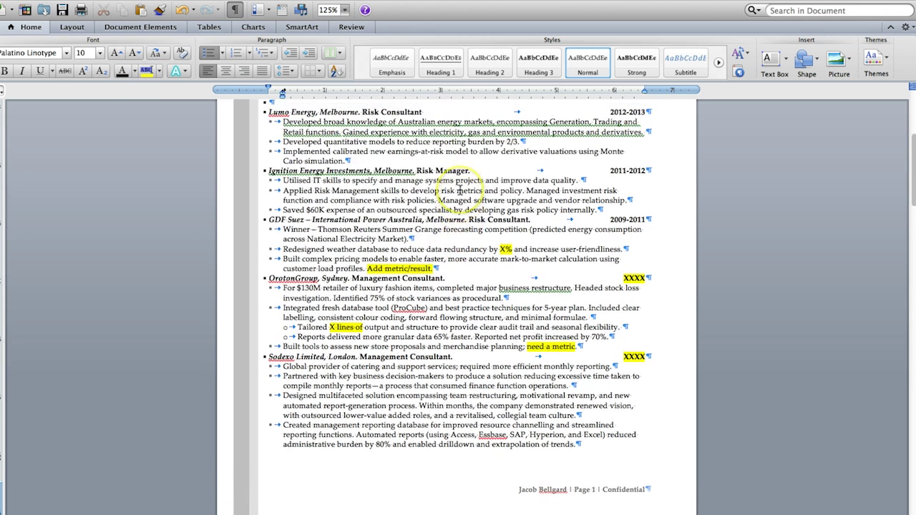
pyautogui.moveTo(414, 239); pyautogui.dragTo(272, 279)
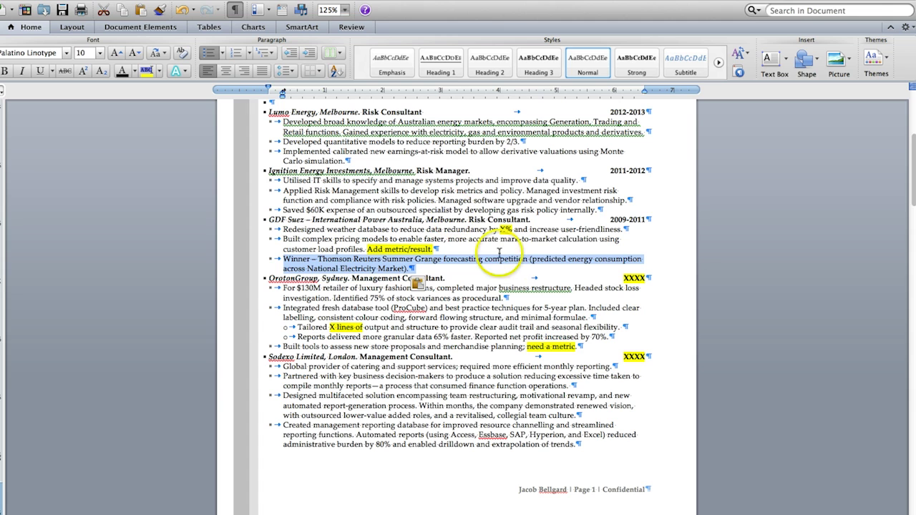
pyautogui.click(405, 270)
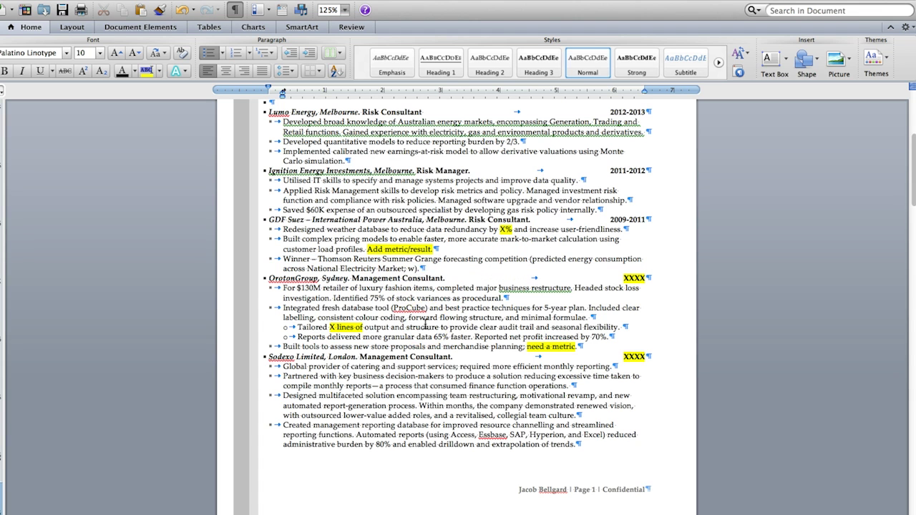
pyautogui.write('ms')
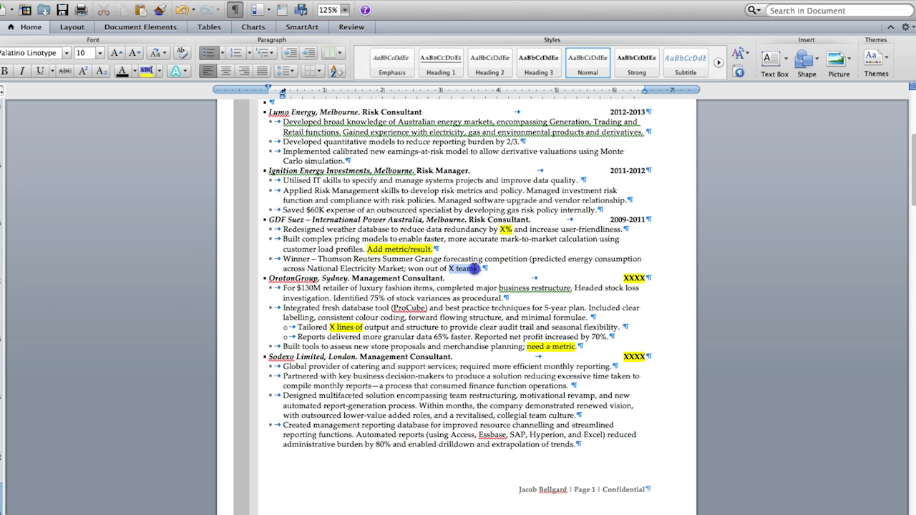
pyautogui.click(147, 70)
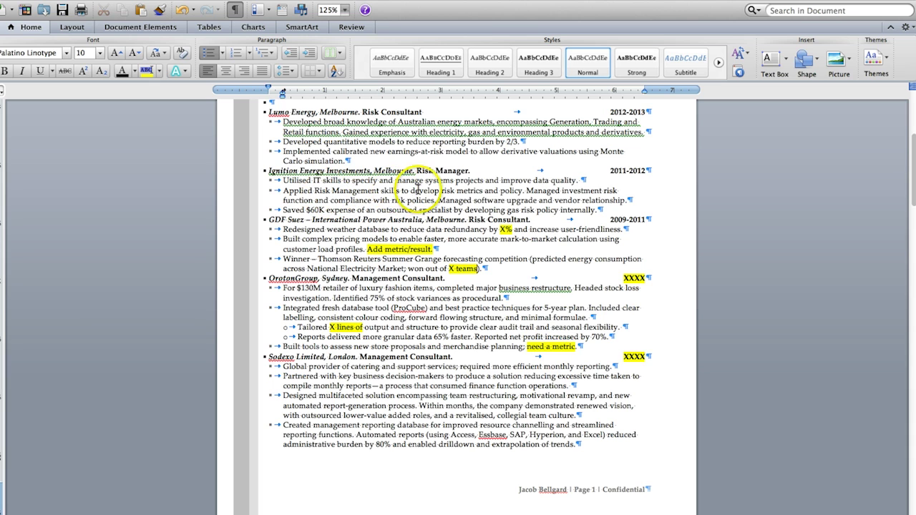
# Step: Shorten the second Ignition Energy bullet to start "Developed risk metrics and policy" and remove "with risk policies" after "compliance"
pyautogui.moveTo(405, 191); pyautogui.dragTo(315, 192)
pyautogui.press('Delete')
pyautogui.write('D')
pyautogui.press('Delete')
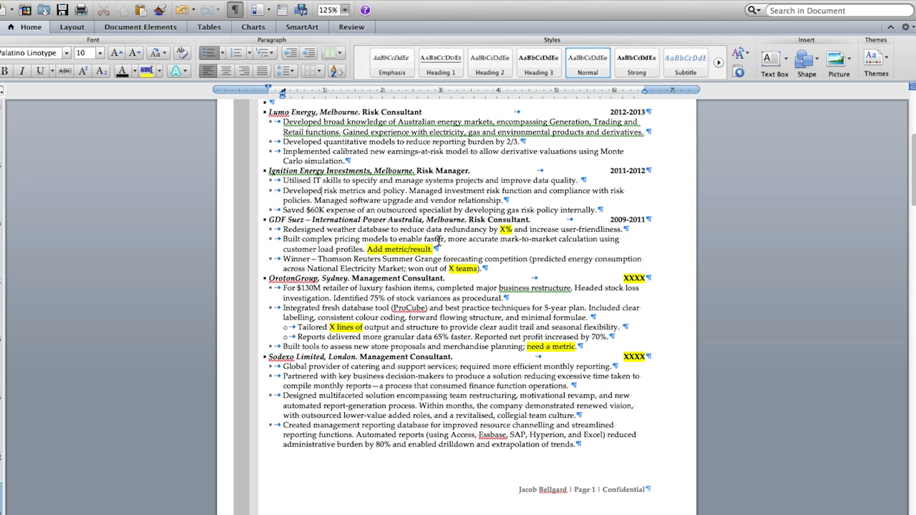
pyautogui.click(469, 205)
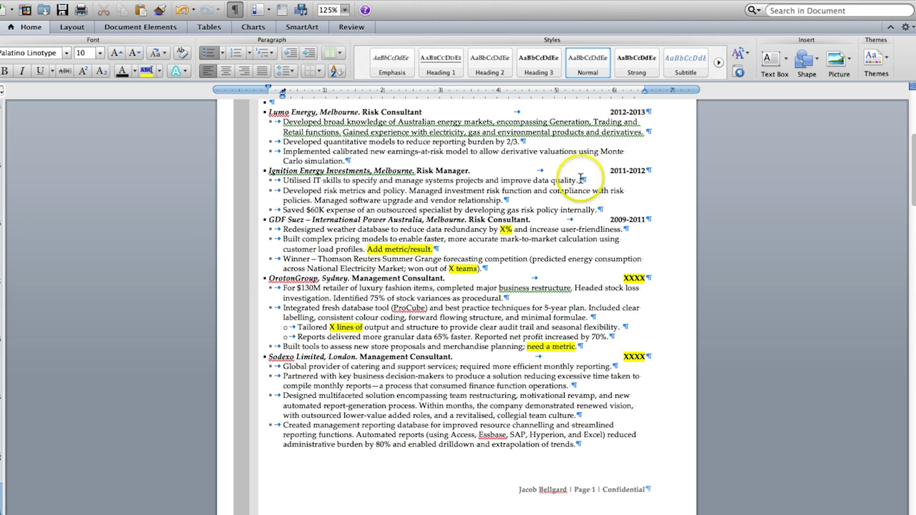
pyautogui.moveTo(593, 190); pyautogui.dragTo(308, 201)
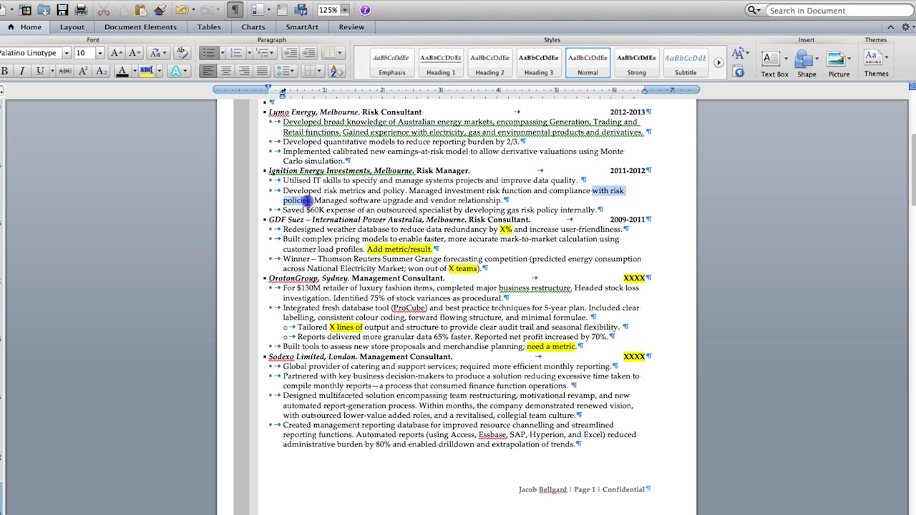
pyautogui.press('BackSpace')
pyautogui.click(343, 201)
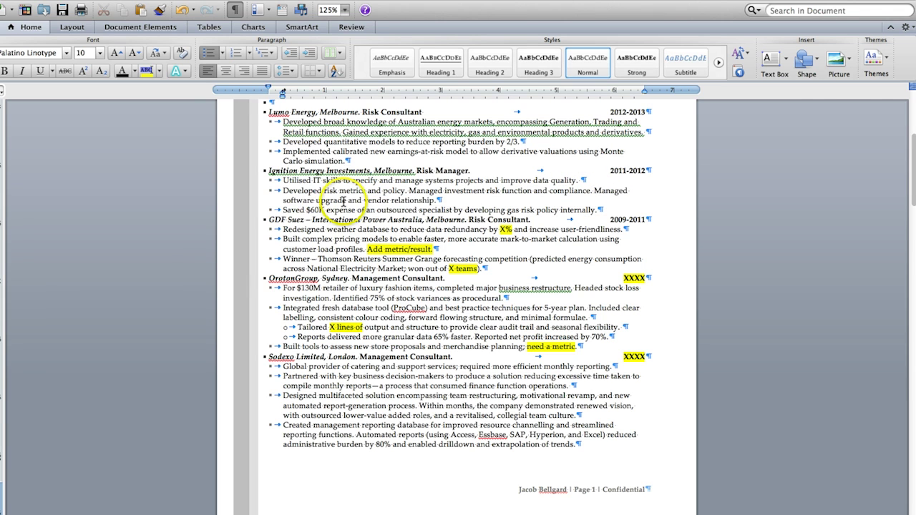
# Step: Merge the first two Ignition Energy bullets and place "Developed risk metrics and policy." before the "Utilised IT skills" sentence
pyautogui.click(285, 191)
pyautogui.press('BackSpace')
pyautogui.press('BackSpace')
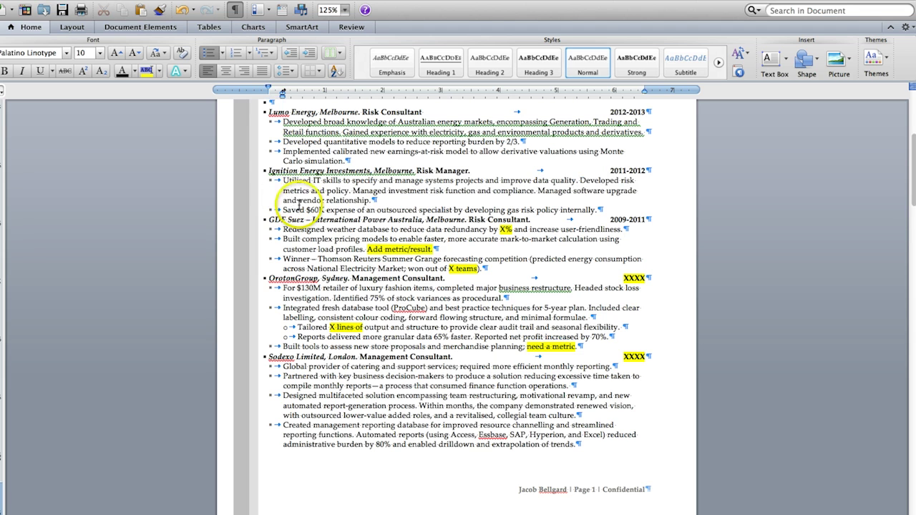
pyautogui.click(578, 180)
pyautogui.moveTo(578, 180); pyautogui.dragTo(352, 191)
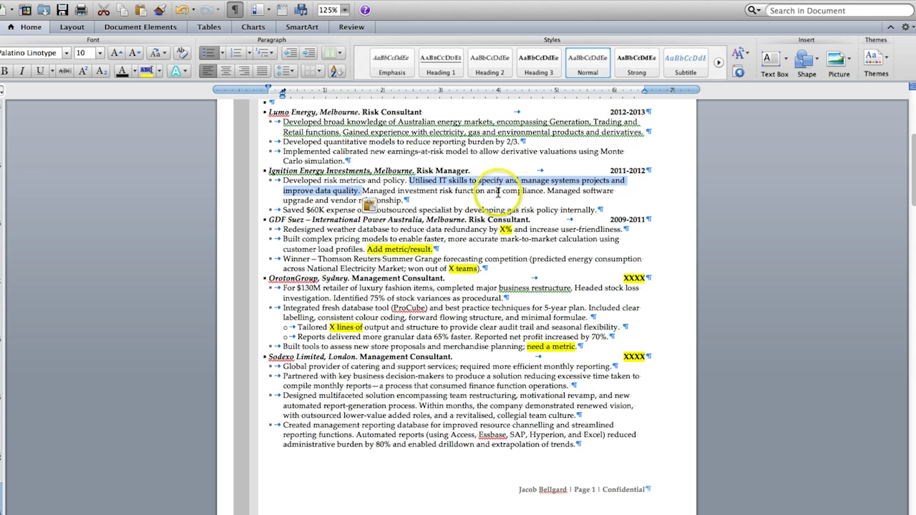
# Step: Move "Managed investment risk function and compliance." after the risk metrics sentence and start a new bullet at "Utilised IT skills"
pyautogui.doubleClick(522, 191)
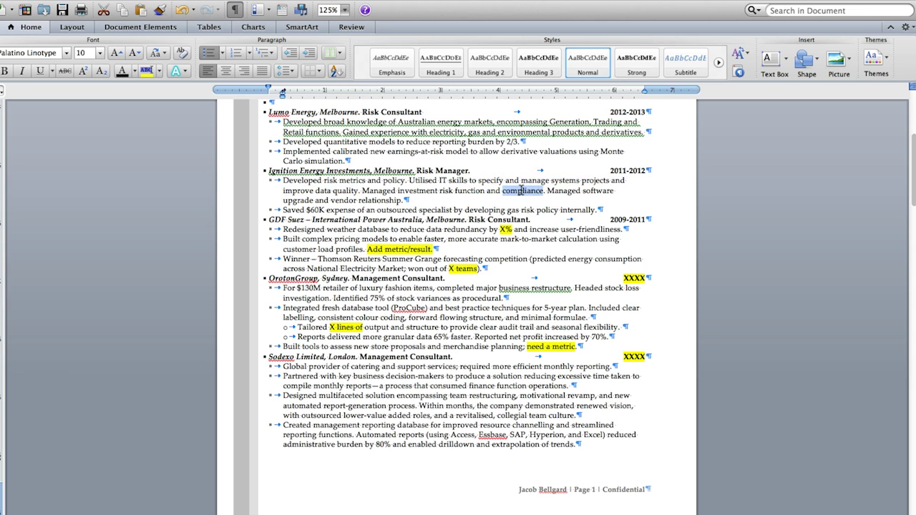
pyautogui.click(543, 190)
pyautogui.moveTo(543, 189); pyautogui.dragTo(413, 183)
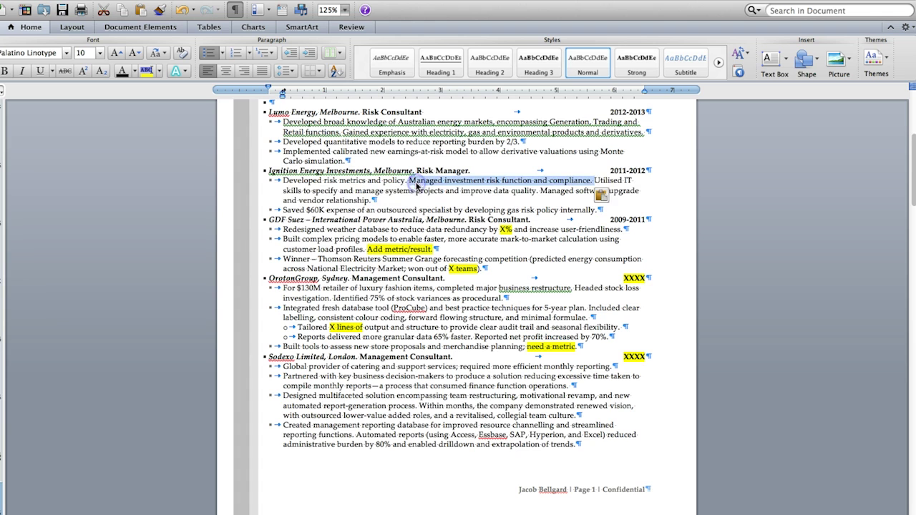
pyautogui.click(596, 181)
pyautogui.press('Return')
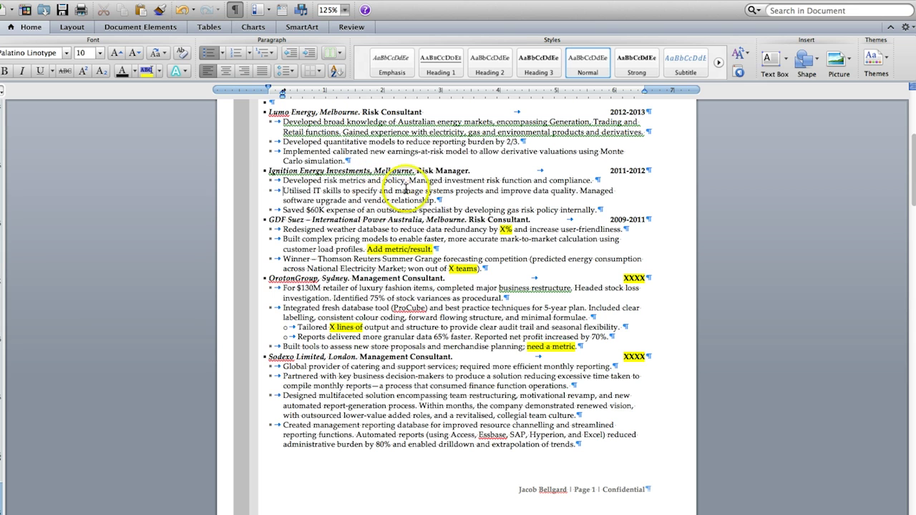
# Step: Reword the second Ignition Energy bullet as "Managed systems projects to improve data quality. Oversaw software upgrade/vendor relationship."
pyautogui.moveTo(425, 191); pyautogui.dragTo(306, 192)
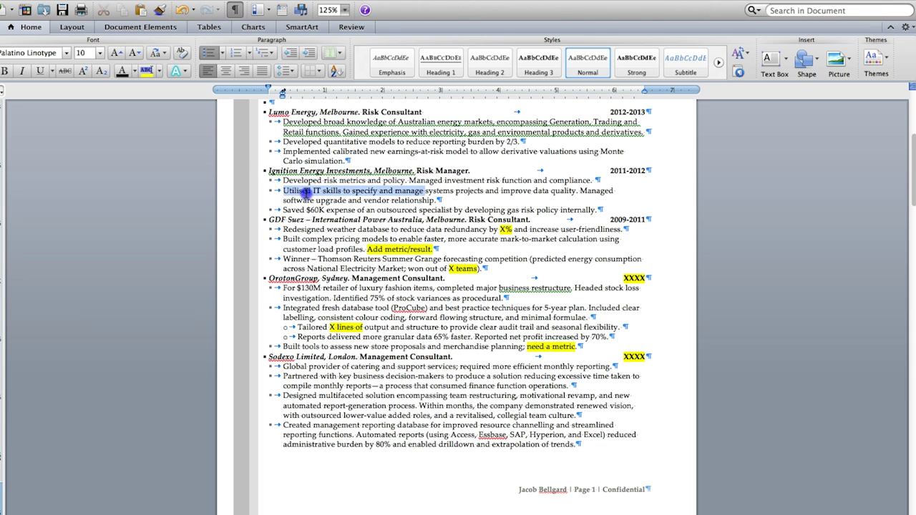
pyautogui.write('Managed')
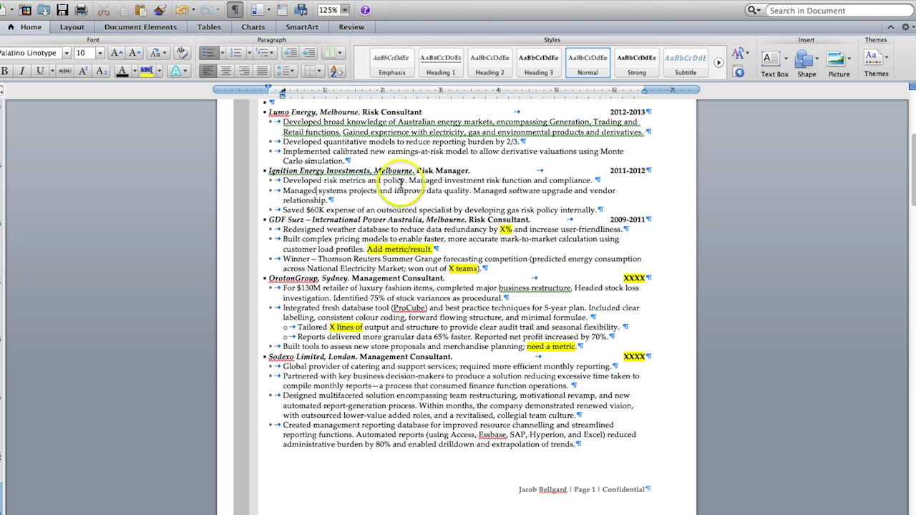
pyautogui.doubleClick(480, 187)
pyautogui.write('Oversaw')
pyautogui.doubleClick(580, 191)
pyautogui.press('BackSpace')
pyautogui.press('BackSpace')
pyautogui.write('/')
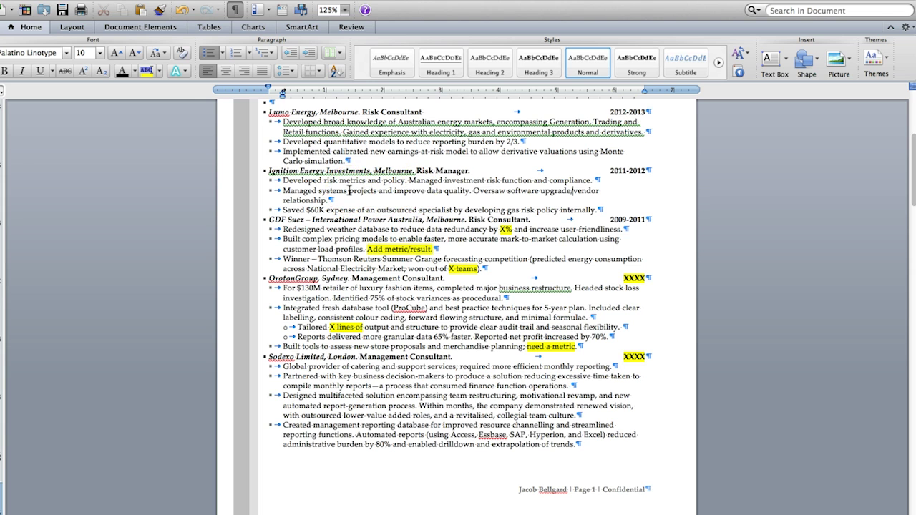
pyautogui.doubleClick(385, 190)
pyautogui.write('to')
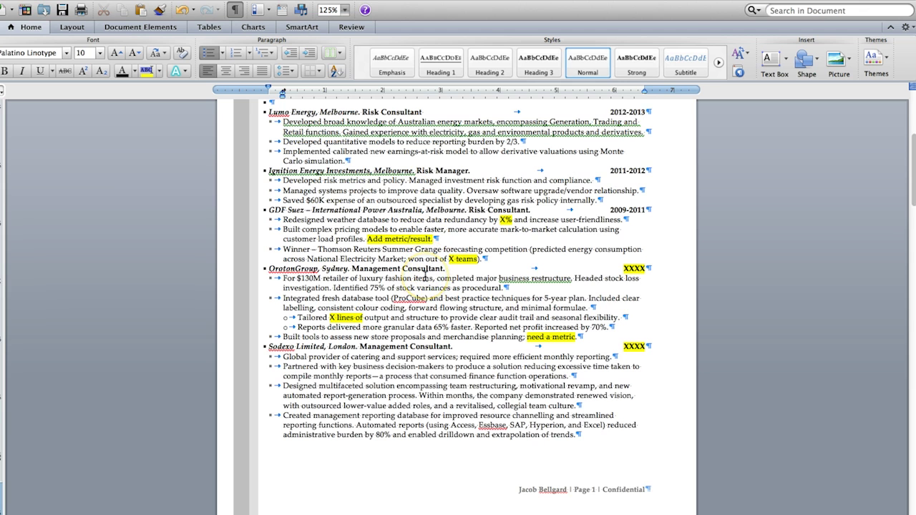
# Step: Start the first Sodexo bullet with "For global" and insert "$XM" before "provider", highlighted yellow
pyautogui.scroll(-1, 426, 276)
pyautogui.scroll(5, 426, 275)
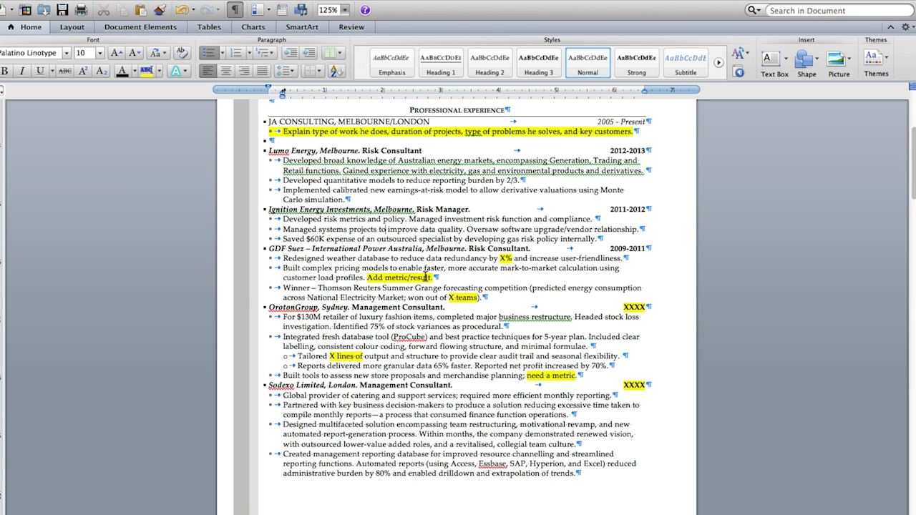
pyautogui.scroll(-5, 426, 276)
pyautogui.scroll(-1, 425, 275)
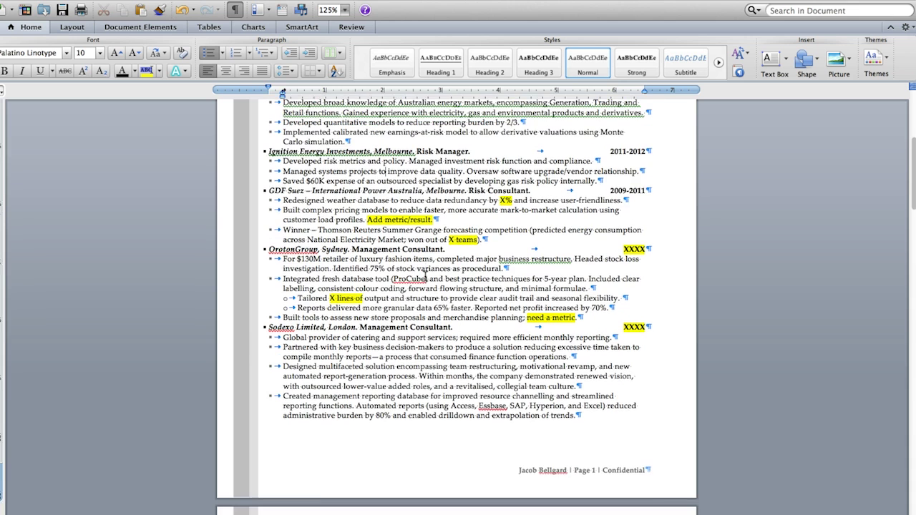
pyautogui.scroll(-1, 426, 276)
pyautogui.scroll(-2, 426, 276)
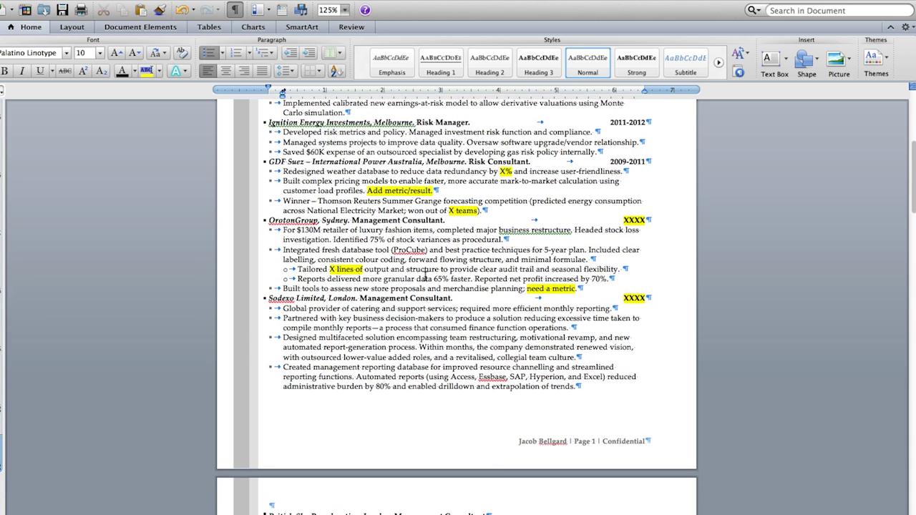
pyautogui.scroll(-3, 426, 276)
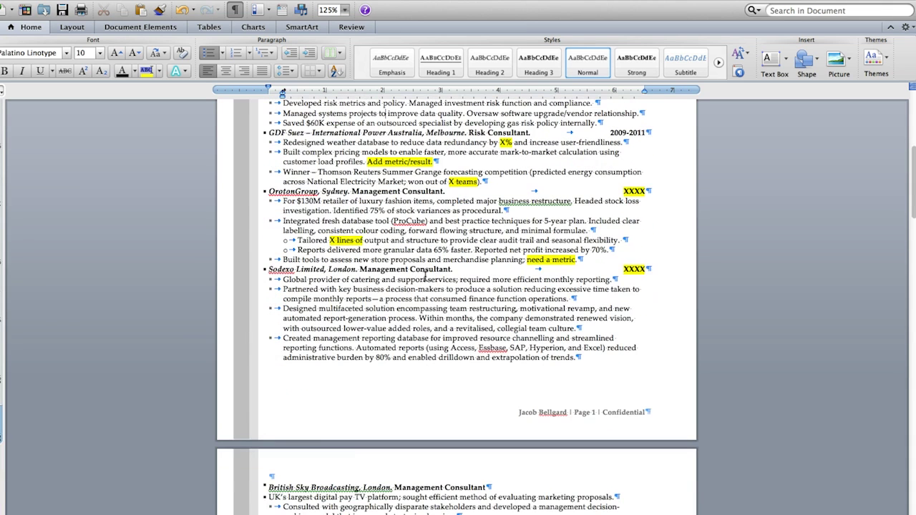
pyautogui.scroll(-1, 426, 276)
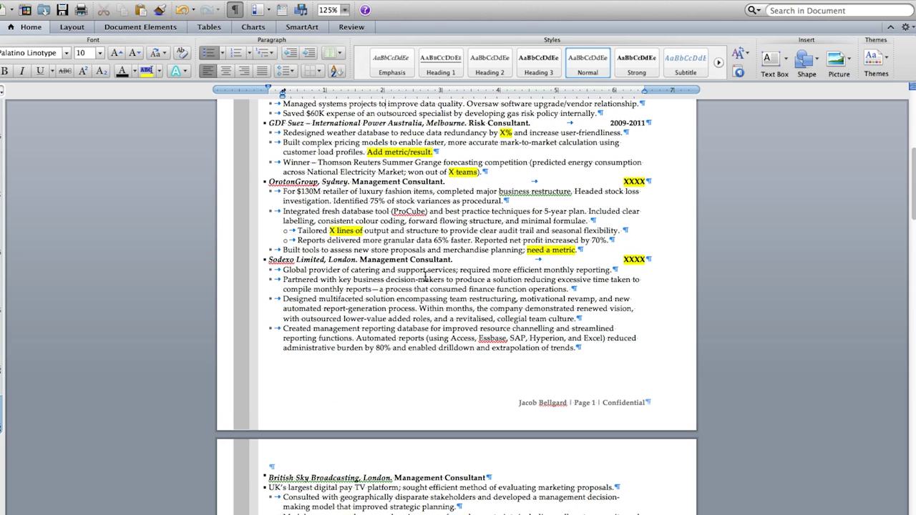
pyautogui.click(283, 270)
pyautogui.write('For')
pyautogui.press('Delete')
pyautogui.write('g')
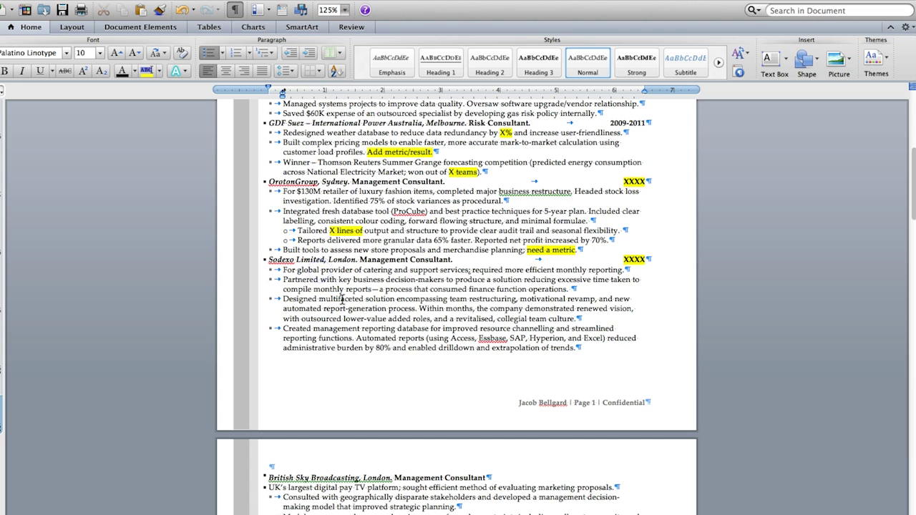
pyautogui.write('$XM')
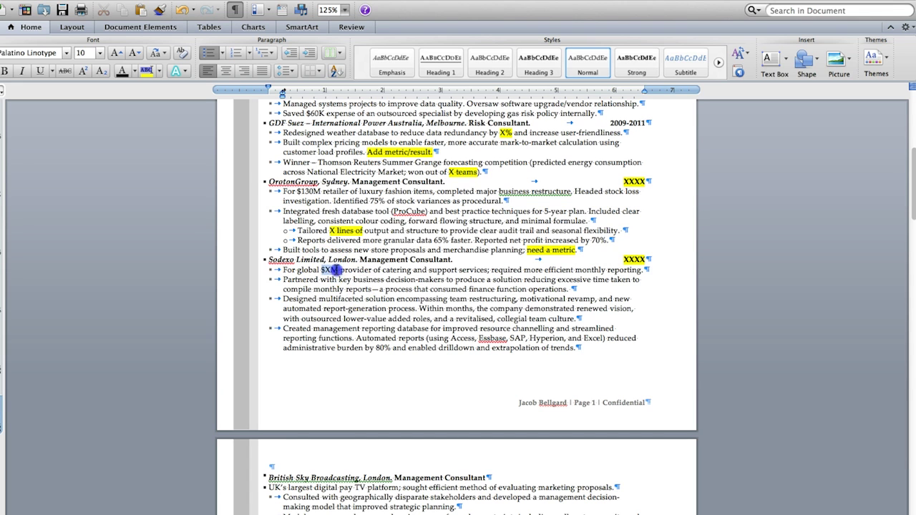
pyautogui.click(147, 70)
# Step: In the first Sodexo bullet, replace "required" with "created" and the semicolon after "services" with a comma
pyautogui.doubleClick(509, 270)
pyautogui.write('created')
pyautogui.click(490, 270)
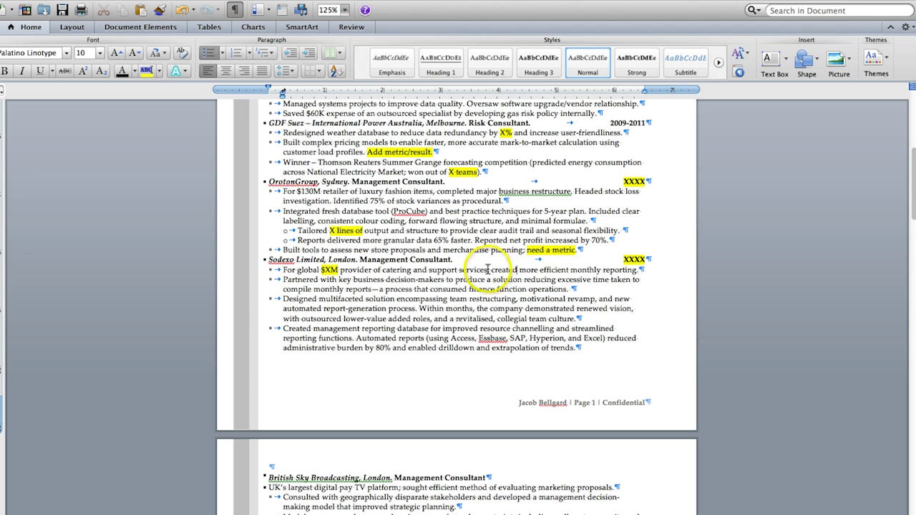
pyautogui.write(',')
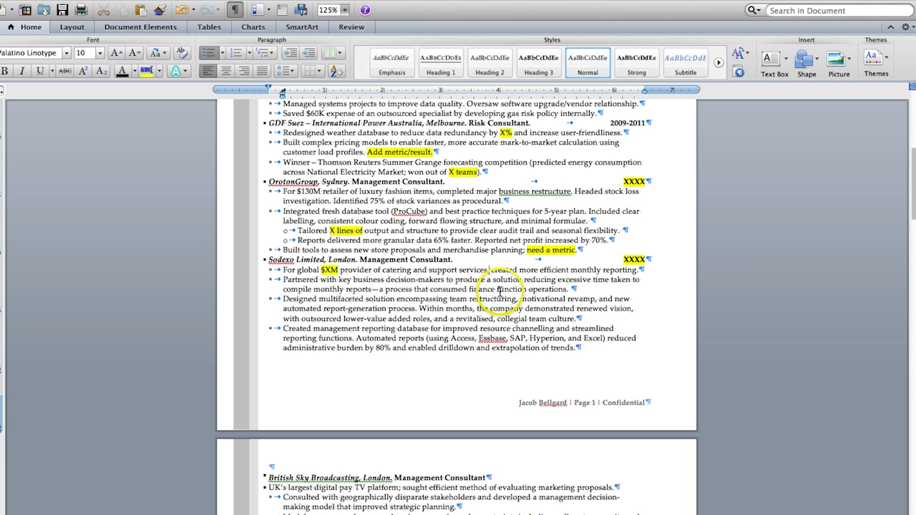
pyautogui.moveTo(556, 280); pyautogui.dragTo(284, 279)
pyautogui.write('R')
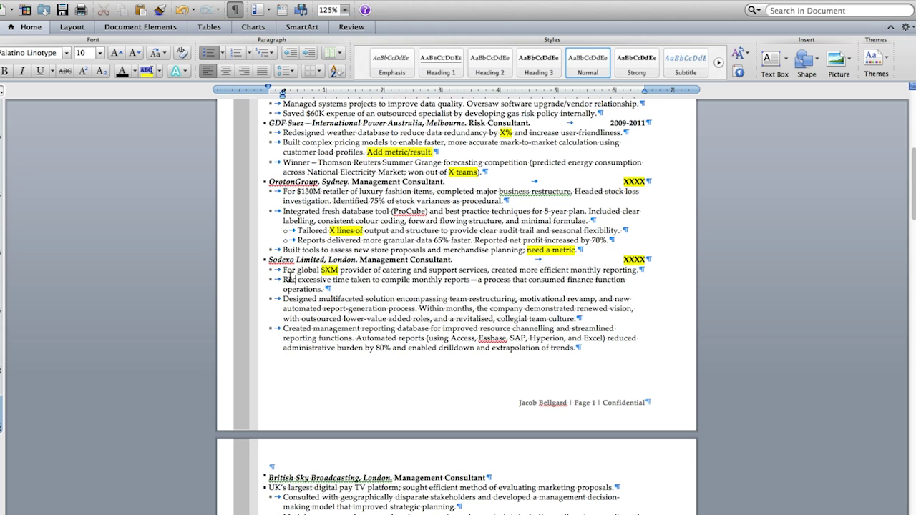
pyautogui.hotkey('ctrl', 'z')
pyautogui.click(301, 279)
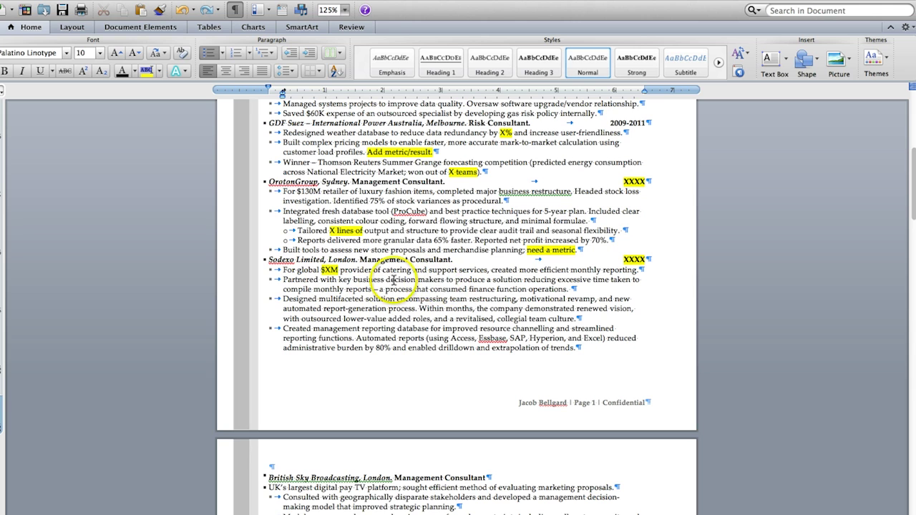
# Step: Shorten the opening of the second Sodexo bullet to "Partnered with key decision-makers to reduce excessive time"
pyautogui.doubleClick(368, 280)
pyautogui.press('BackSpace')
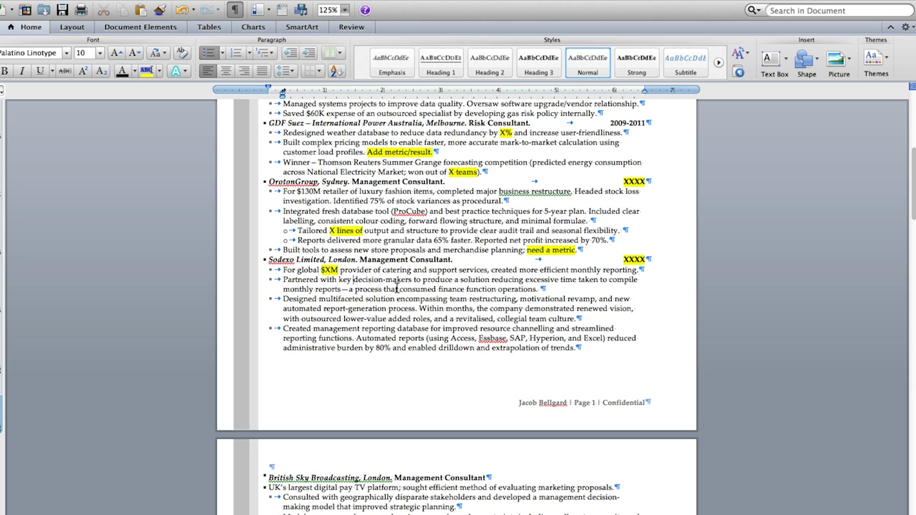
pyautogui.click(454, 279)
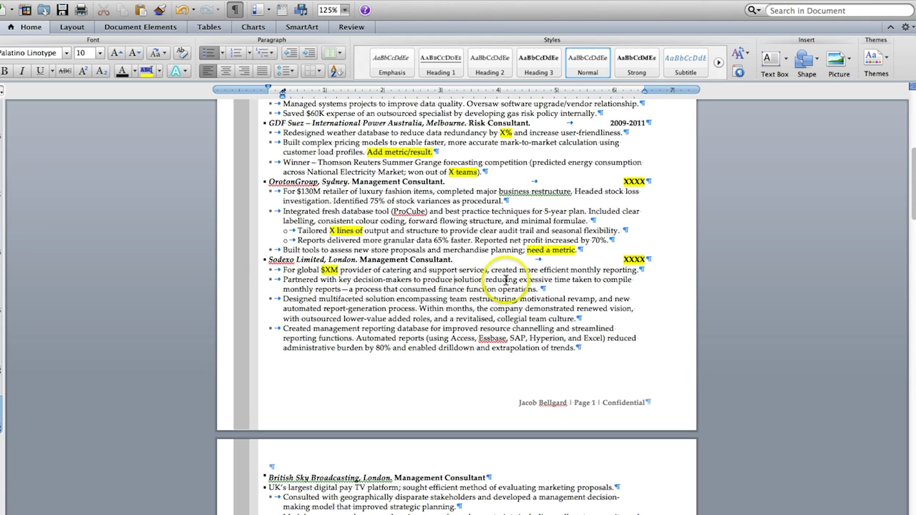
pyautogui.moveTo(467, 279); pyautogui.dragTo(434, 279)
pyautogui.press('BackSpace')
pyautogui.click(455, 282)
pyautogui.press('BackSpace')
pyautogui.press('BackSpace')
pyautogui.press('BackSpace')
pyautogui.write('e')
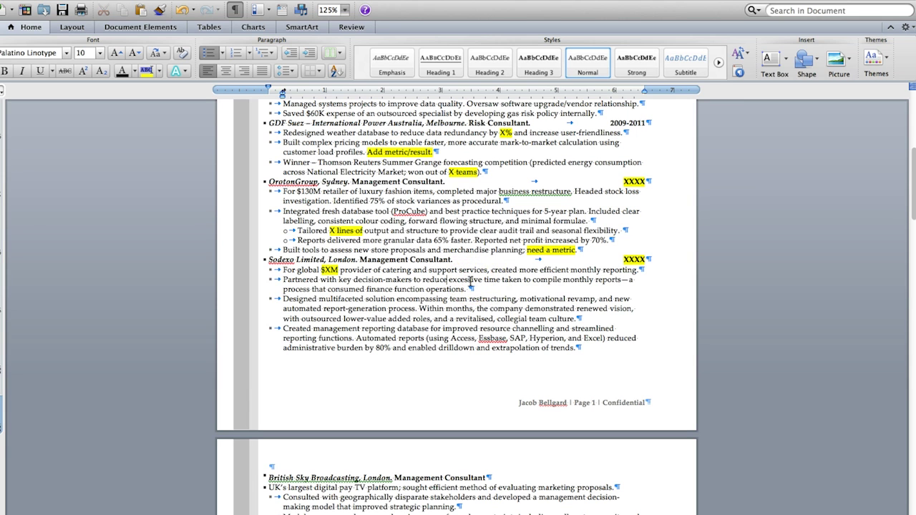
# Step: End the second Sodexo bullet with "excessive time to compile monthly finance reports.", removing "taken" and the clause about finance function operations
pyautogui.click(623, 281)
pyautogui.keyDown('shift'); pyautogui.click(623, 281); pyautogui.keyUp('shift')
pyautogui.press('BackSpace')
pyautogui.click(595, 280)
pyautogui.write('fin')
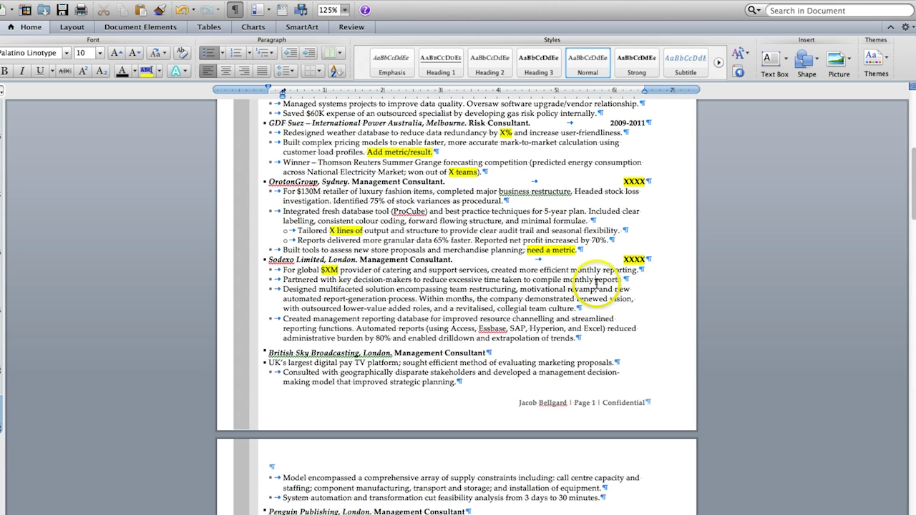
pyautogui.write('ance')
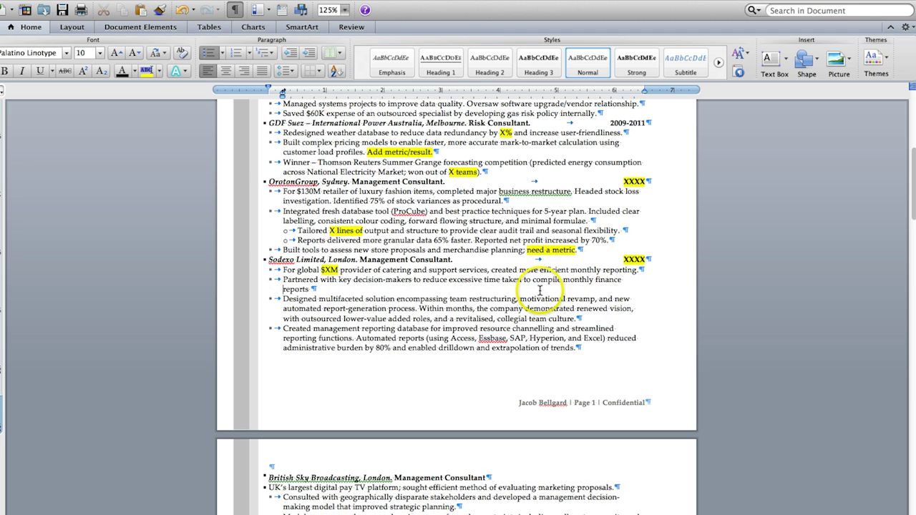
pyautogui.click(527, 281)
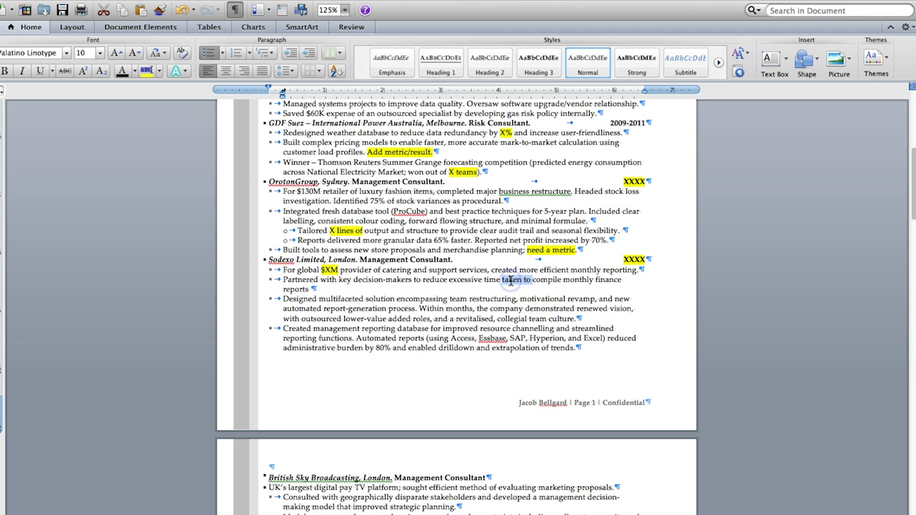
pyautogui.press('BackSpace')
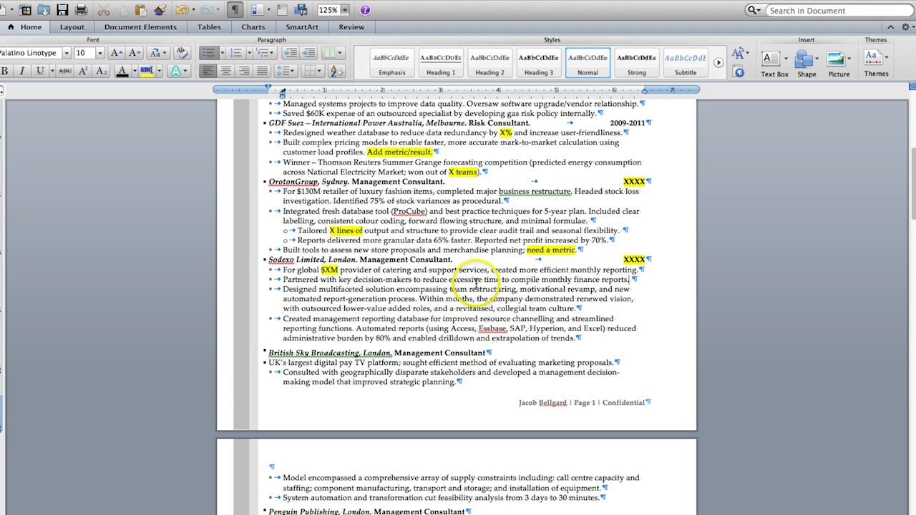
# Step: Shorten the first sentence of the third Sodexo bullet to "Designed new automated report-generation process."
pyautogui.moveTo(599, 290); pyautogui.dragTo(549, 290)
pyautogui.press('BackSpace')
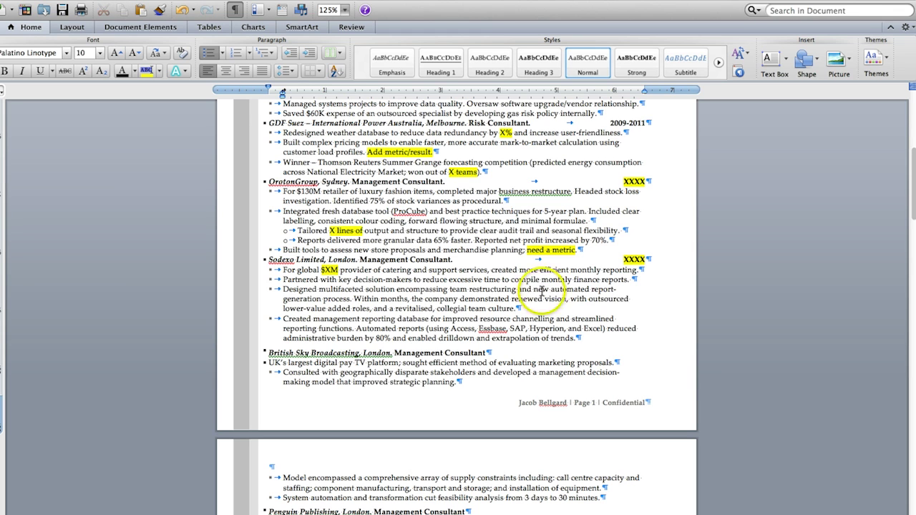
pyautogui.doubleClick(423, 290)
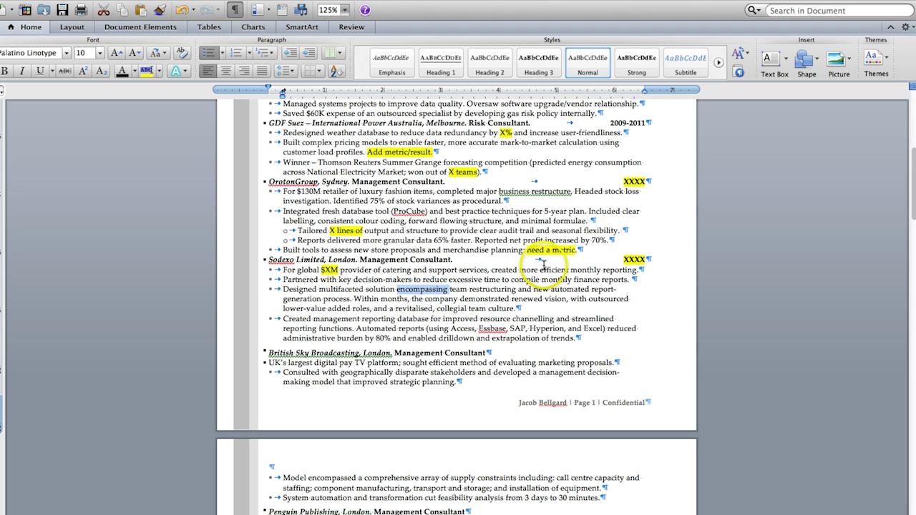
pyautogui.moveTo(534, 289); pyautogui.dragTo(335, 286)
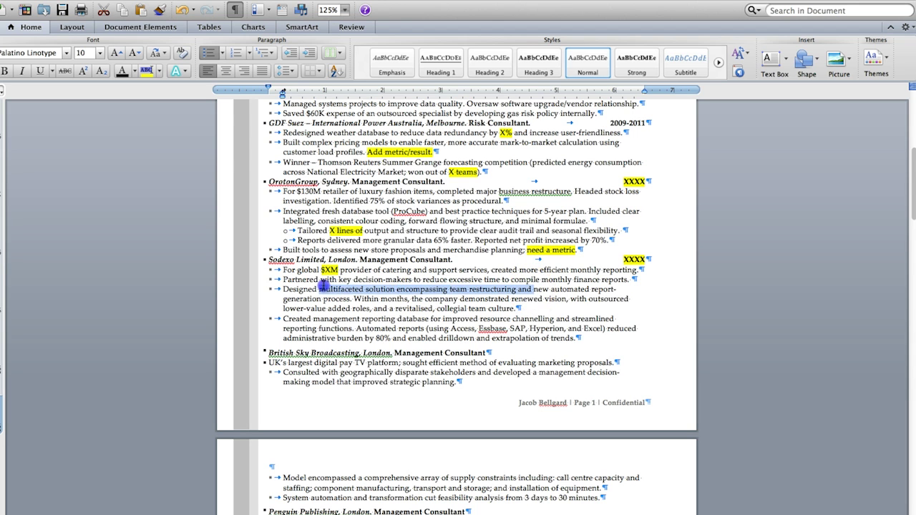
pyautogui.press('BackSpace')
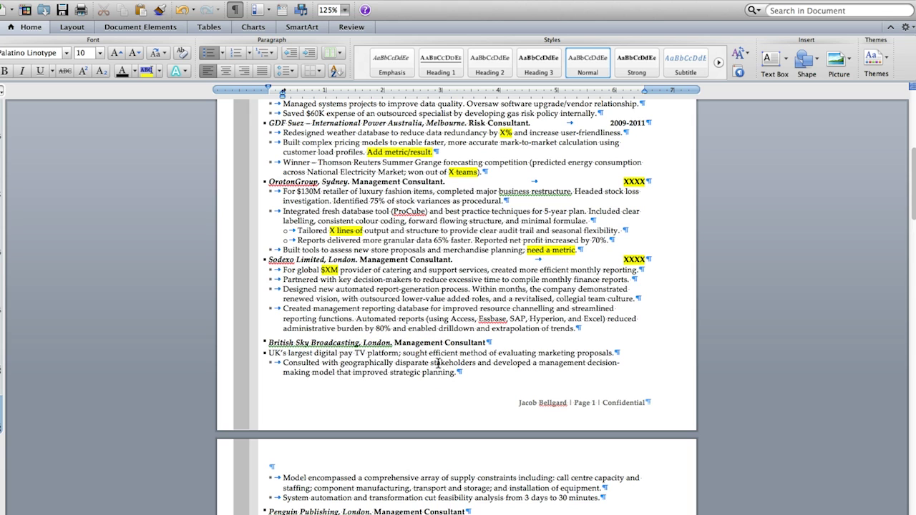
# Step: Reword the start of the third Sodexo bullet's second sentence to "Within X months, outsourced lower-value added roles"
pyautogui.click(501, 289)
pyautogui.write('X')
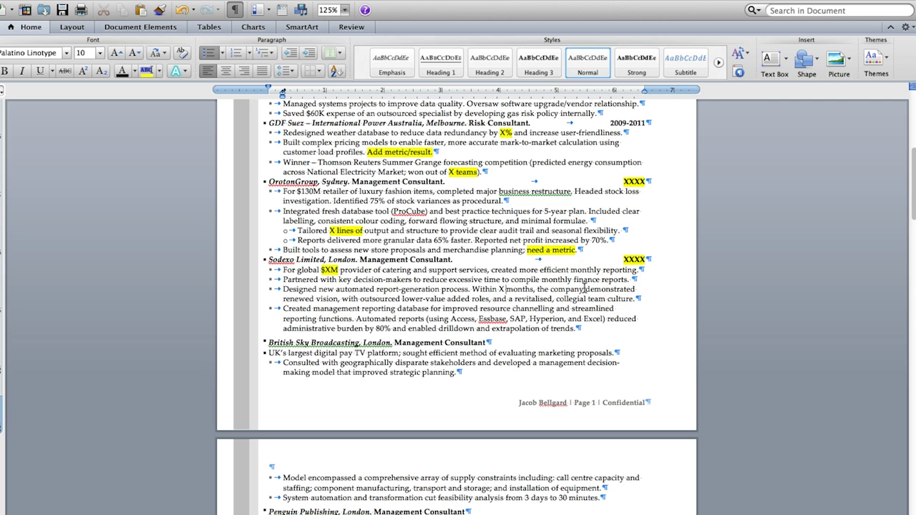
pyautogui.moveTo(359, 299); pyautogui.dragTo(556, 286)
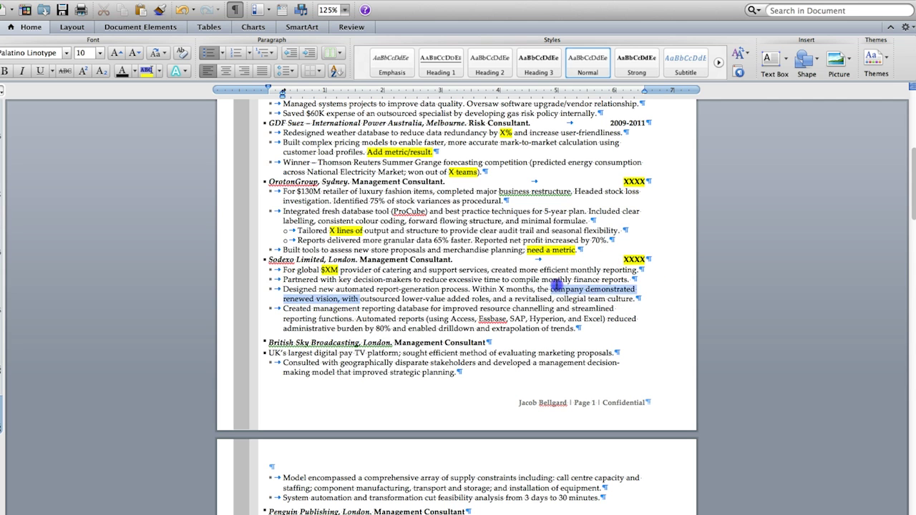
pyautogui.press('BackSpace')
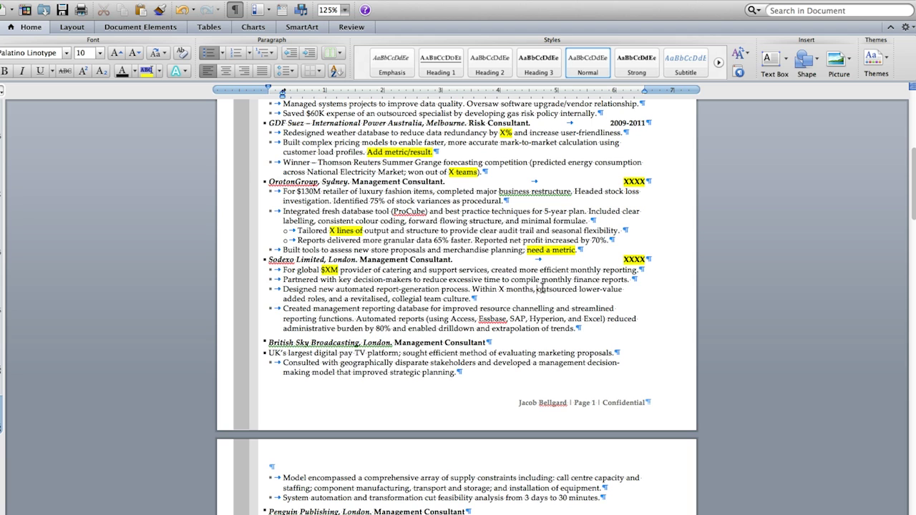
# Step: Tighten the end of that sentence to "roles and revitalised, collegial team culture." and highlight its X placeholder in yellow
pyautogui.click(328, 299)
pyautogui.press('BackSpace')
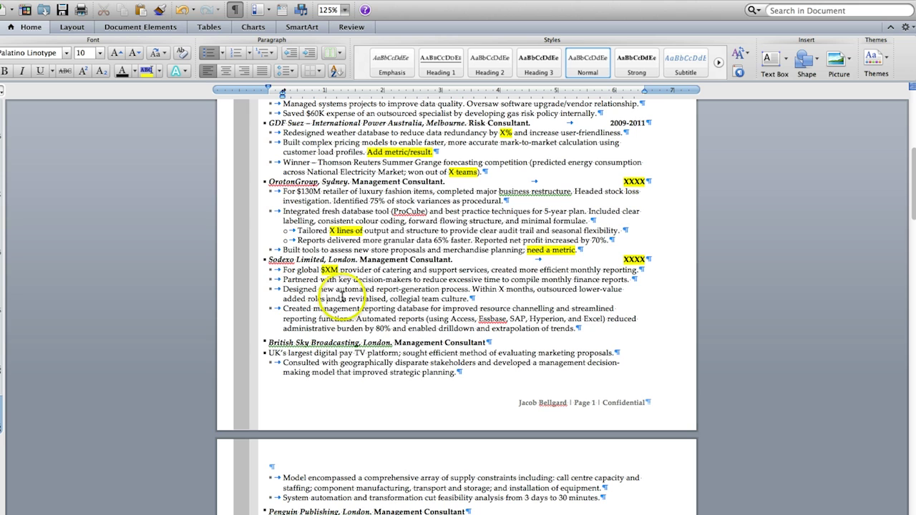
pyautogui.click(343, 299)
pyautogui.press('BackSpace')
pyautogui.press('BackSpace')
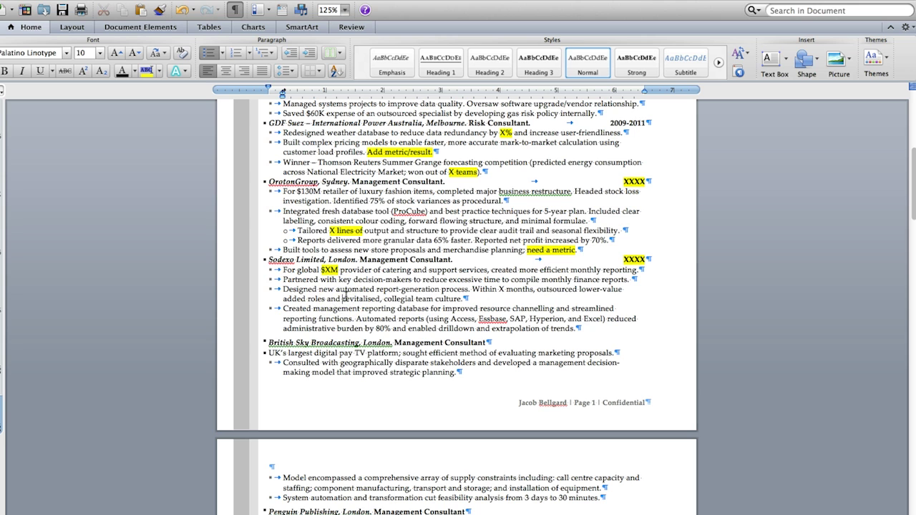
pyautogui.doubleClick(502, 289)
pyautogui.click(147, 72)
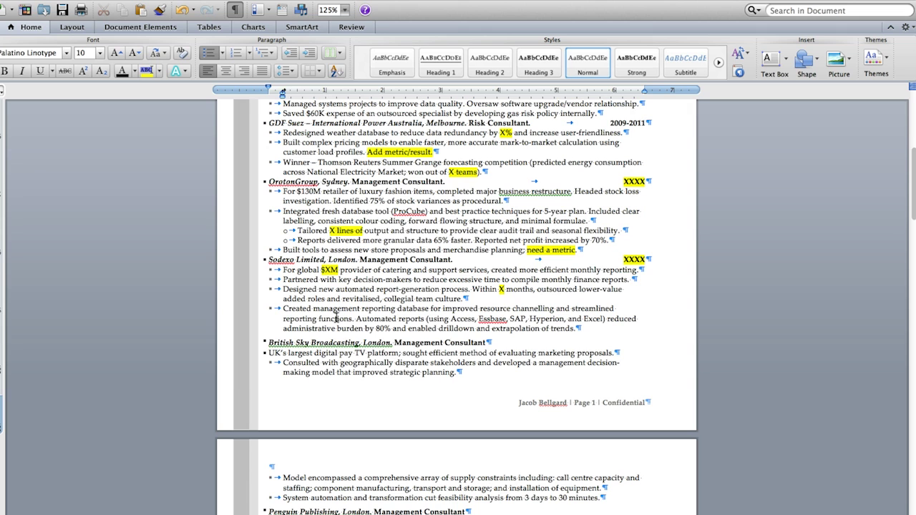
# Step: Move the "Created management reporting database" bullet above the "Designed new automated report-generation process" bullet
pyautogui.scroll(-1, 336, 319)
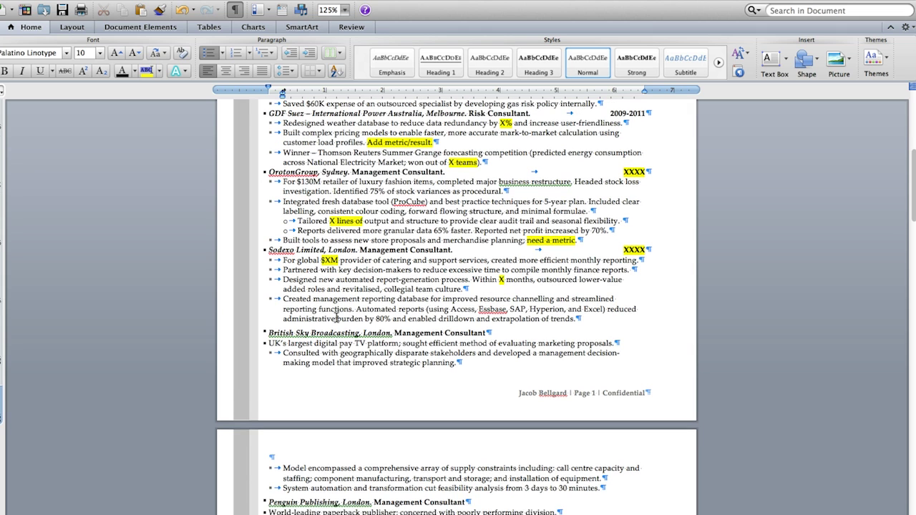
pyautogui.scroll(-1, 337, 318)
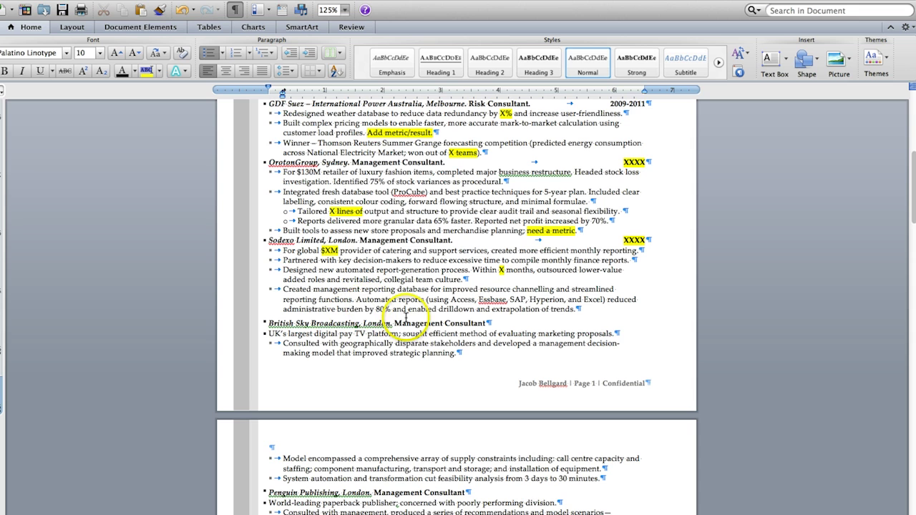
pyautogui.tripleClick(322, 296)
pyautogui.moveTo(304, 295); pyautogui.dragTo(283, 270)
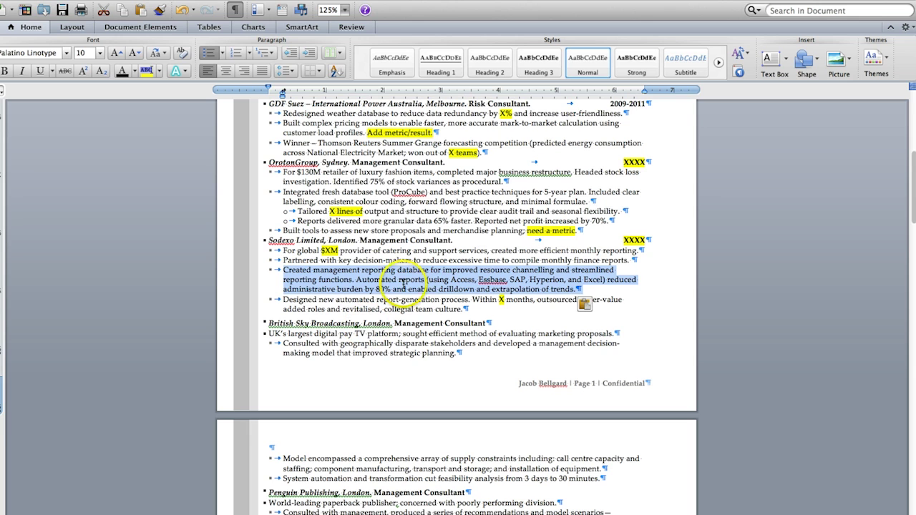
# Step: Shorten the database bullet to "Created management reporting database to improve resource channelling and streamline reporting." and split "Automated reports" into its own bullet
pyautogui.click(436, 271)
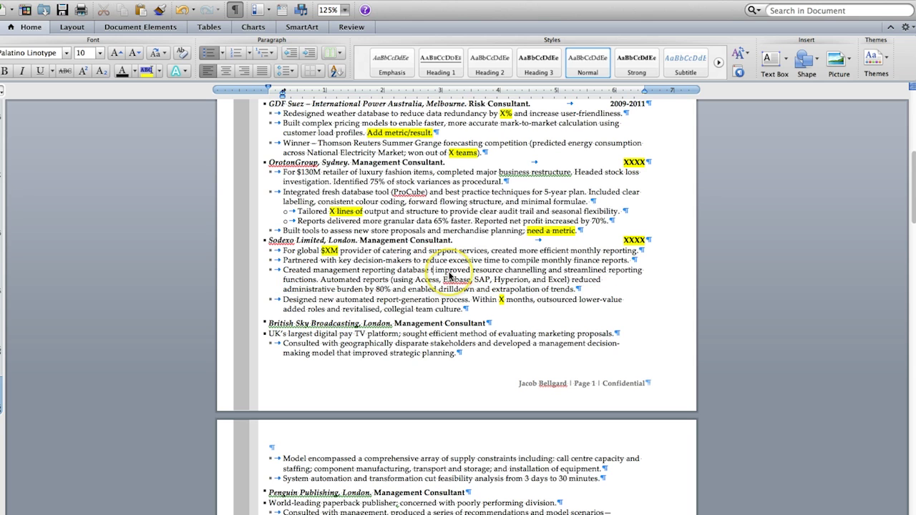
pyautogui.press('BackSpace')
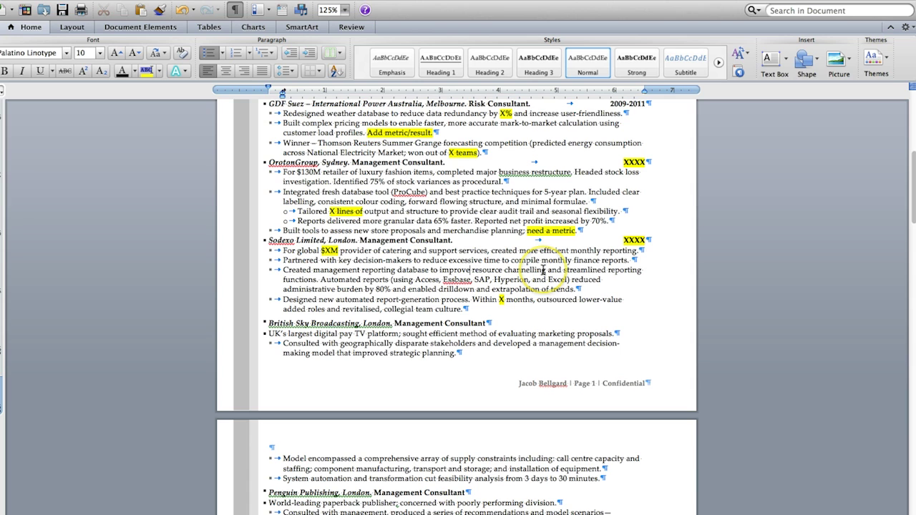
pyautogui.click(607, 270)
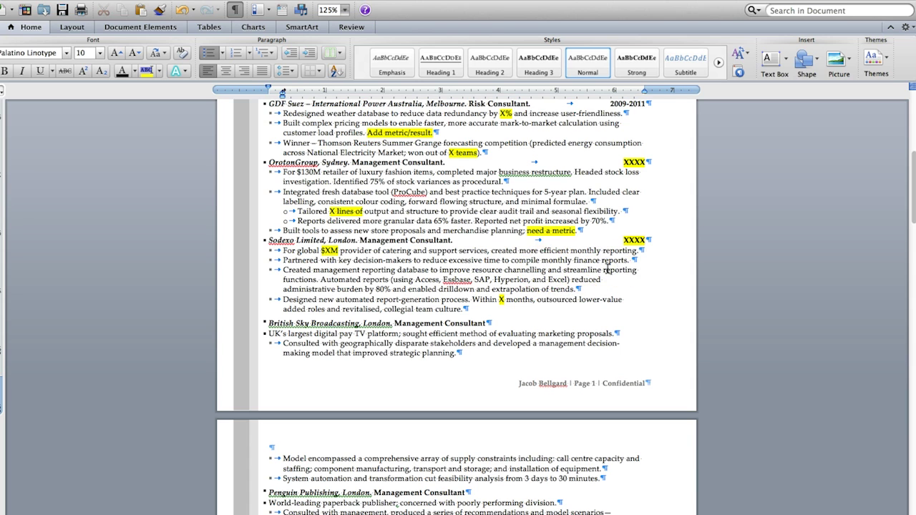
pyautogui.doubleClick(304, 279)
pyautogui.press('BackSpace')
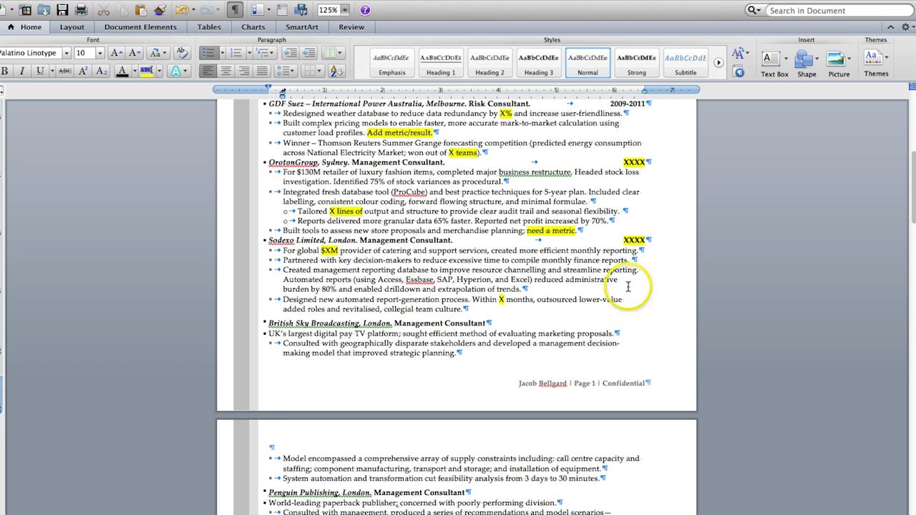
pyautogui.click(643, 271)
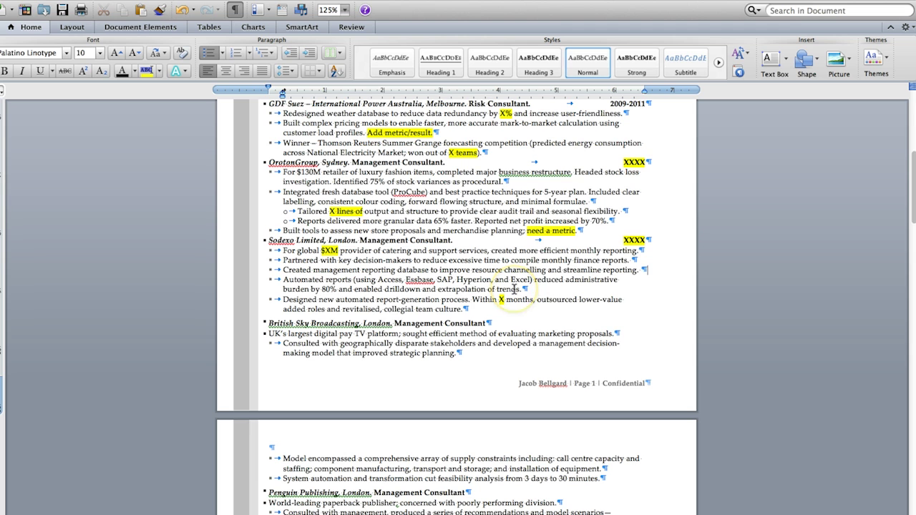
# Step: Copy the formatting of the Sodexo Limited heading onto the British Sky Broadcasting heading
pyautogui.scroll(-2, 514, 289)
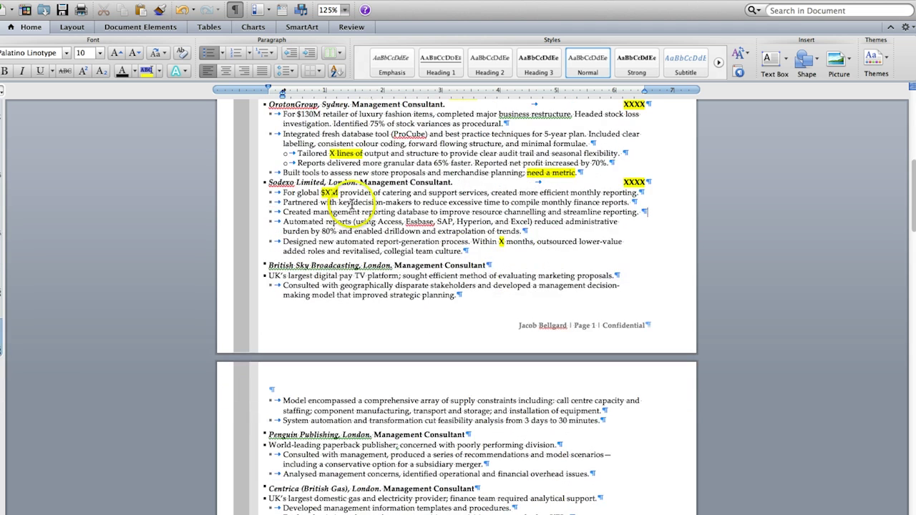
pyautogui.tripleClick(297, 183)
pyautogui.click(159, 9)
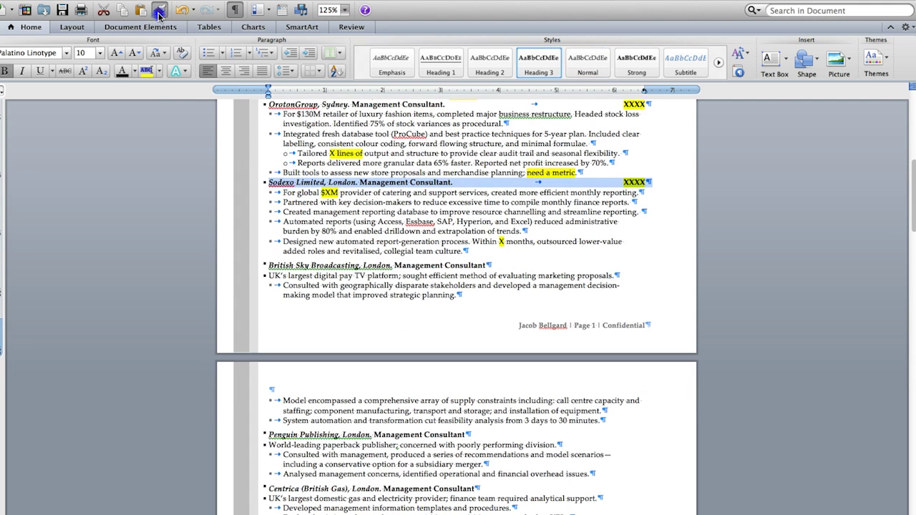
pyautogui.moveTo(266, 263); pyautogui.dragTo(495, 266)
# Step: Add a highlighted, non-italic "XXXX." date to the British Sky Broadcasting heading and remove the italics from "Management Consultant"
pyautogui.click(501, 259)
pyautogui.click(542, 302)
pyautogui.write('XXXX.')
pyautogui.moveTo(647, 262); pyautogui.dragTo(624, 263)
pyautogui.click(24, 71)
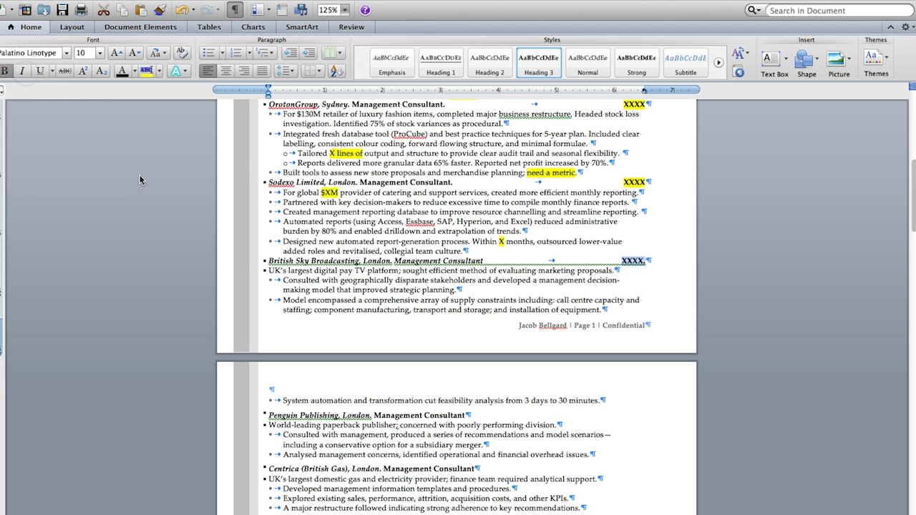
pyautogui.click(147, 70)
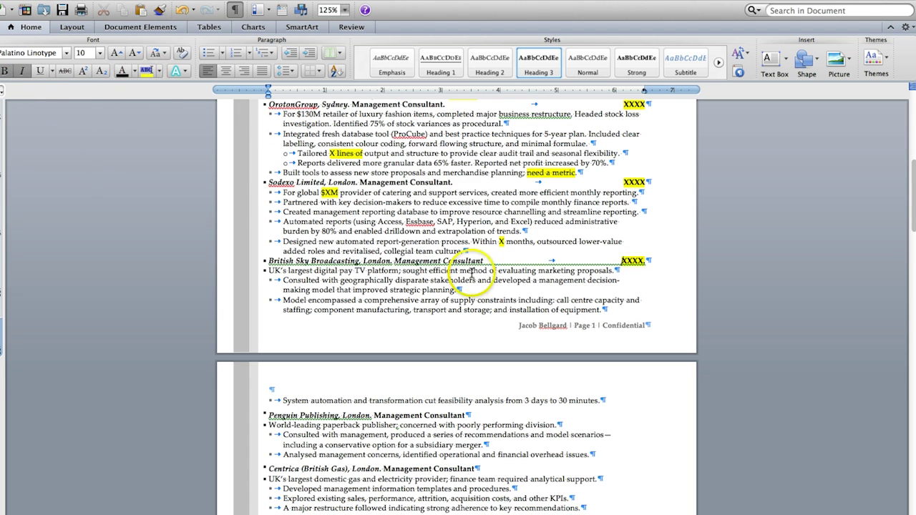
pyautogui.moveTo(483, 261); pyautogui.dragTo(437, 260)
pyautogui.click(24, 71)
pyautogui.click(146, 71)
pyautogui.click(298, 161)
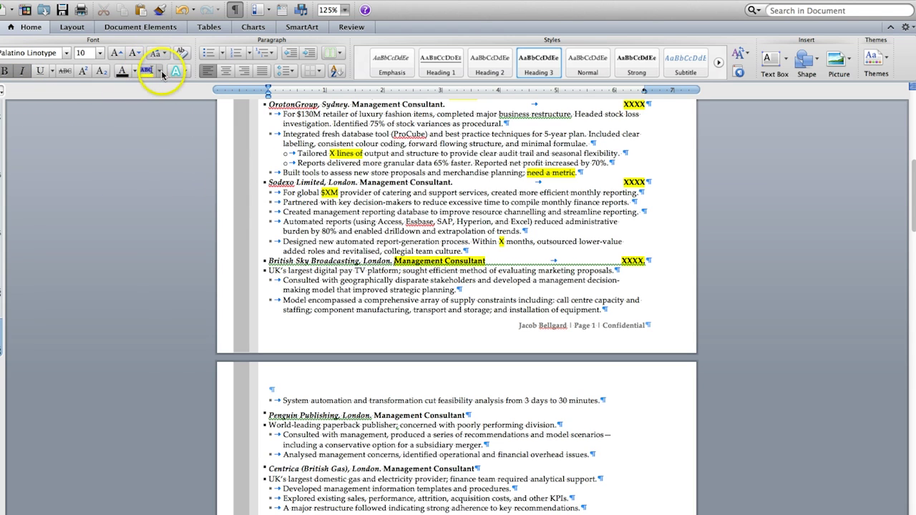
pyautogui.press('super+z')
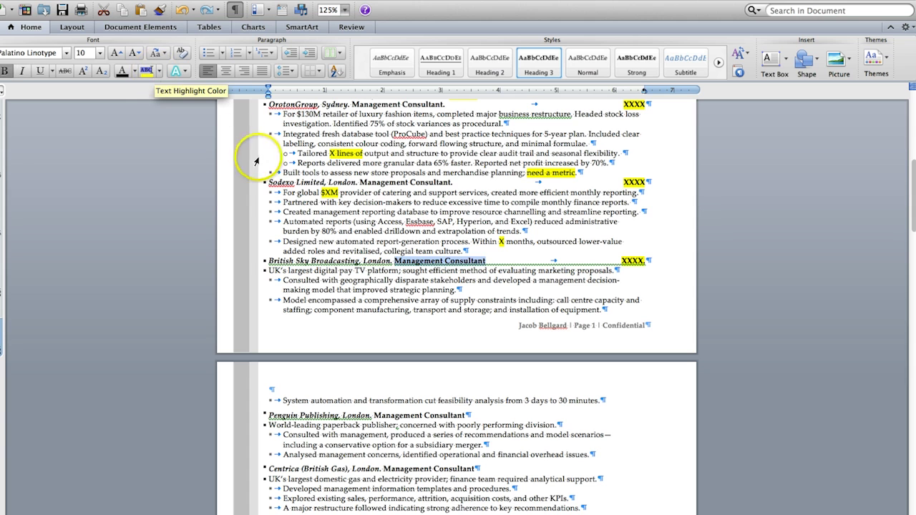
# Step: Add a period after "Management Consultant" in the British Sky Broadcasting heading
pyautogui.click(509, 266)
pyautogui.click(495, 261)
pyautogui.write('.')
# Step: Copy the formatting of the "Consulted with geographically disparate stakeholders" bullet onto the "UK's largest digital pay TV platform" line
pyautogui.scroll(-2, 376, 331)
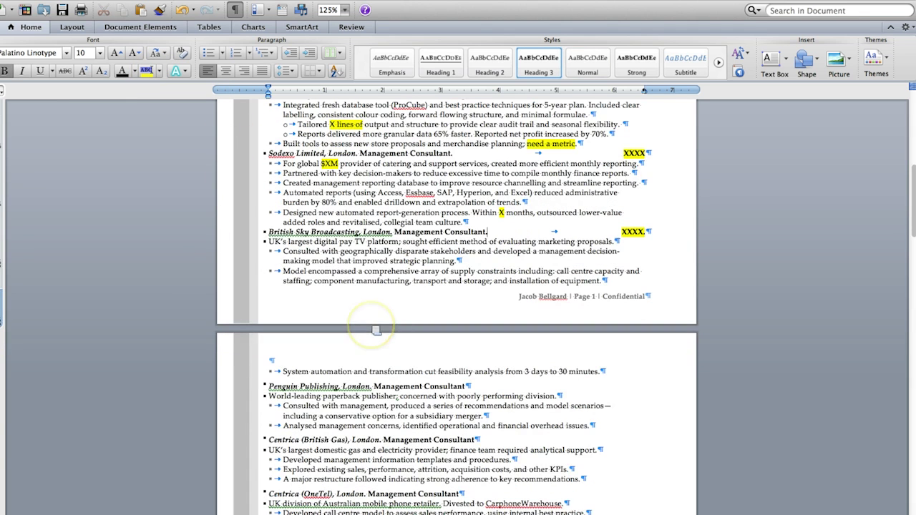
pyautogui.tripleClick(290, 243)
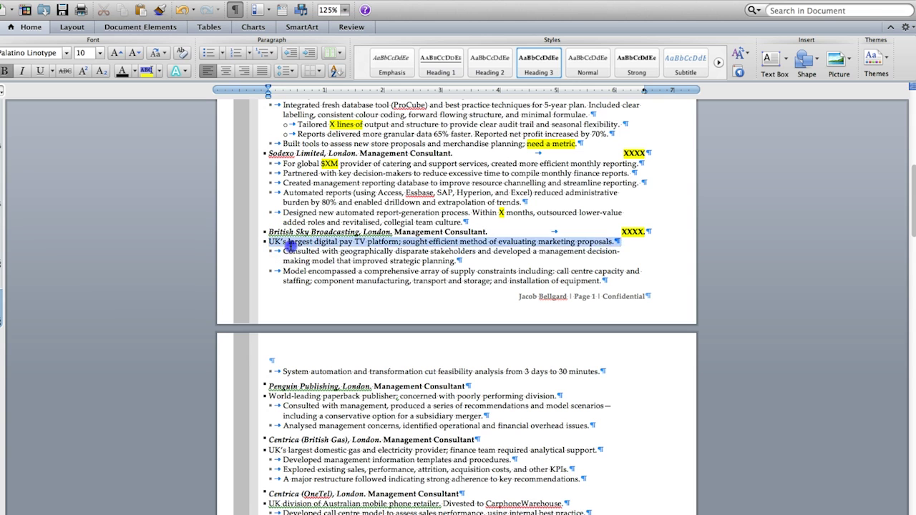
pyautogui.tripleClick(295, 255)
pyautogui.click(159, 9)
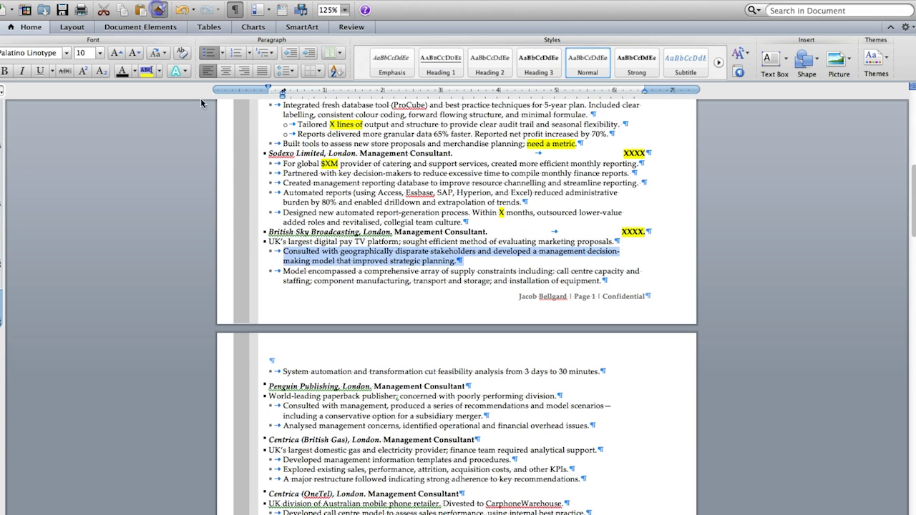
pyautogui.moveTo(269, 242); pyautogui.dragTo(526, 258)
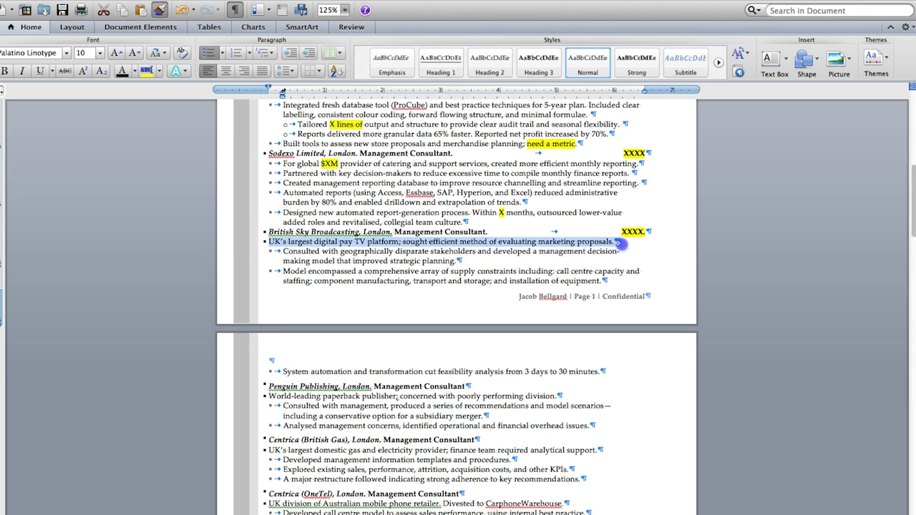
# Step: Reword the first British Sky Broadcasting bullet to "For UK's largest digital pay TV platform, developed efficient marketing proposal evaluation method."
pyautogui.click(294, 243)
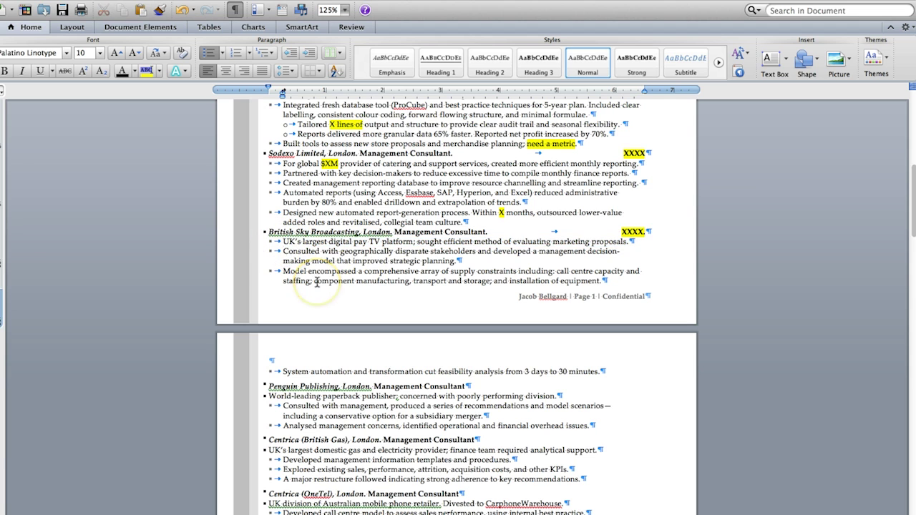
pyautogui.write('For')
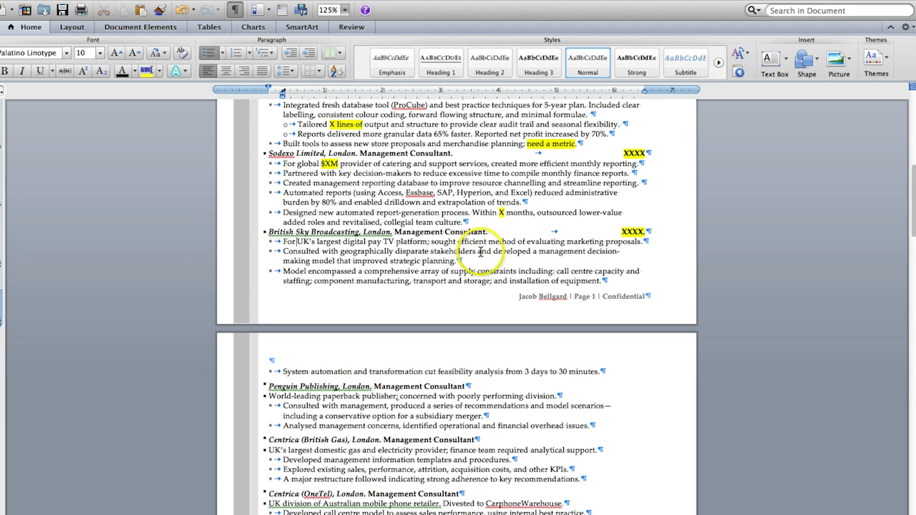
pyautogui.click(564, 242)
pyautogui.press('BackSpace')
pyautogui.click(561, 242)
pyautogui.press('BackSpace')
pyautogui.write('ev')
pyautogui.write('aluation method')
pyautogui.write('loped')
pyautogui.click(430, 243)
pyautogui.press('BackSpace')
pyautogui.write(',')
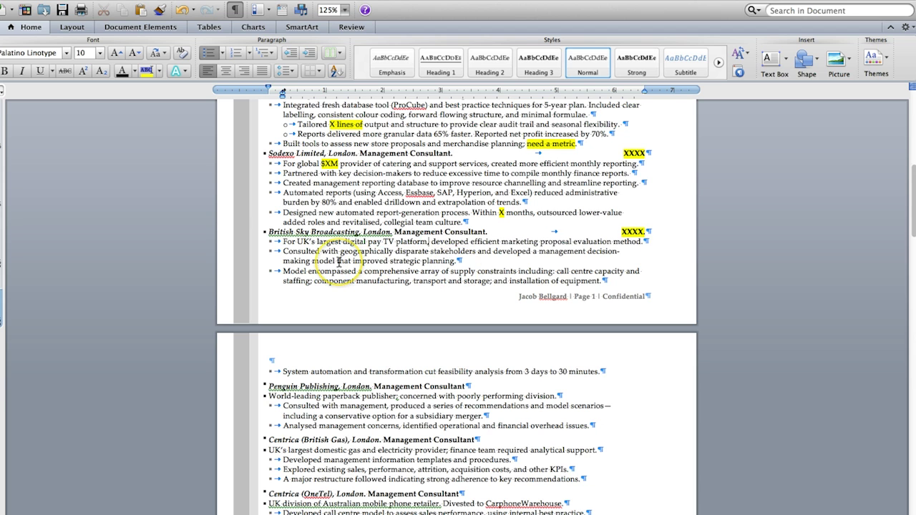
# Step: Shorten the second British Sky Broadcasting bullet's opening to "With X stakeholders; management decision-making model" and highlight the X
pyautogui.moveTo(429, 251); pyautogui.dragTo(355, 252)
pyautogui.write('X')
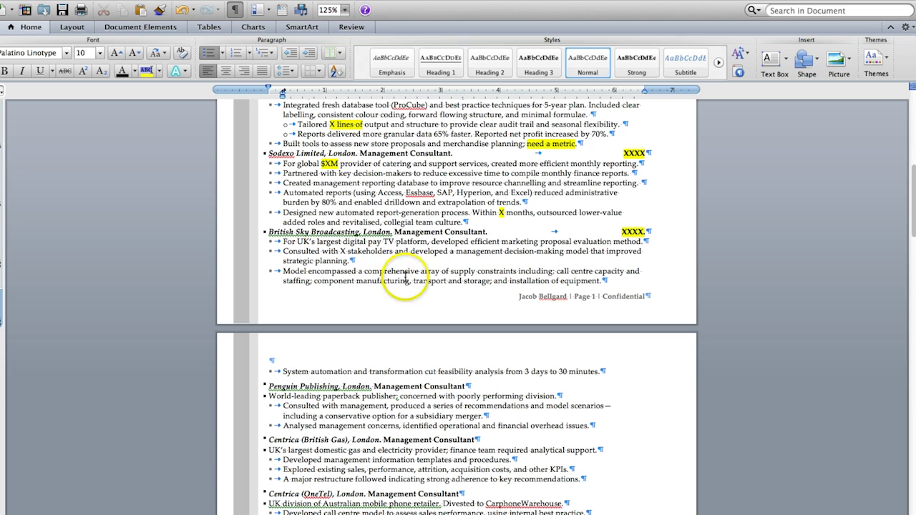
pyautogui.moveTo(459, 252); pyautogui.dragTo(412, 251)
pyautogui.press('Delete')
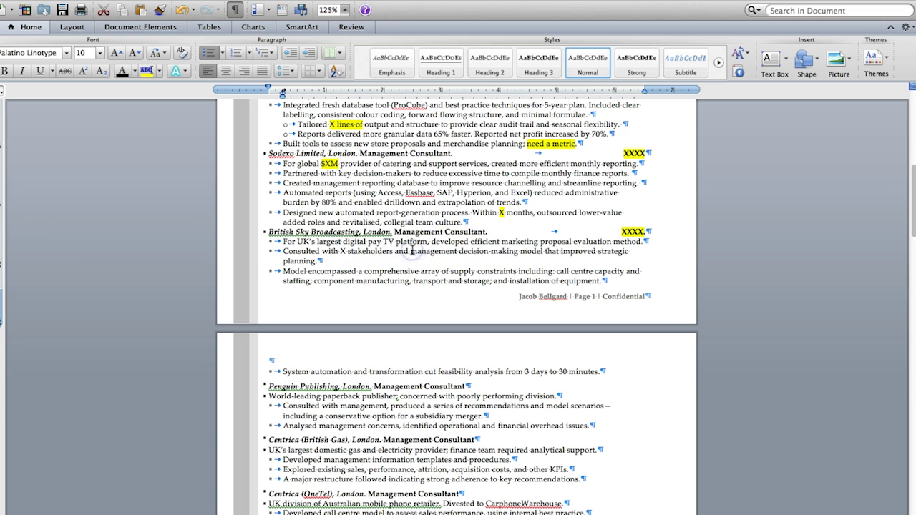
pyautogui.write(';')
pyautogui.moveTo(339, 251); pyautogui.dragTo(279, 252)
pyautogui.write('With')
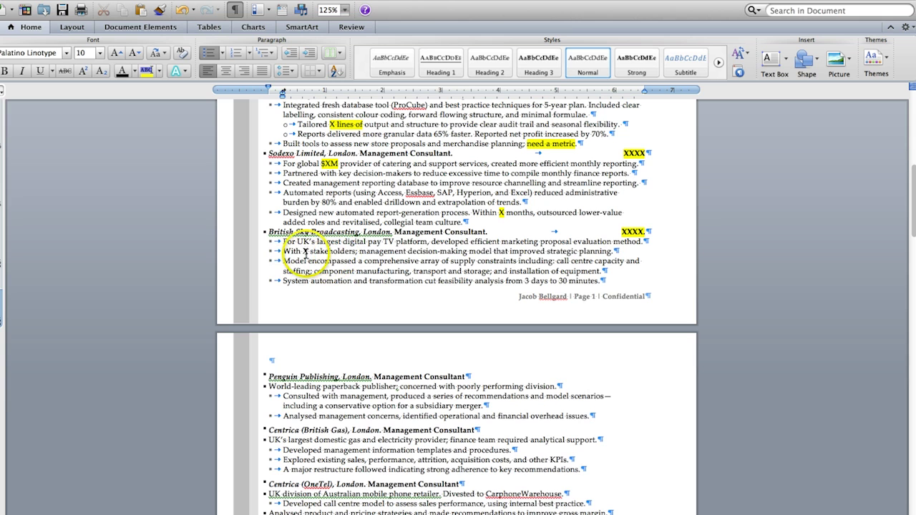
pyautogui.click(147, 70)
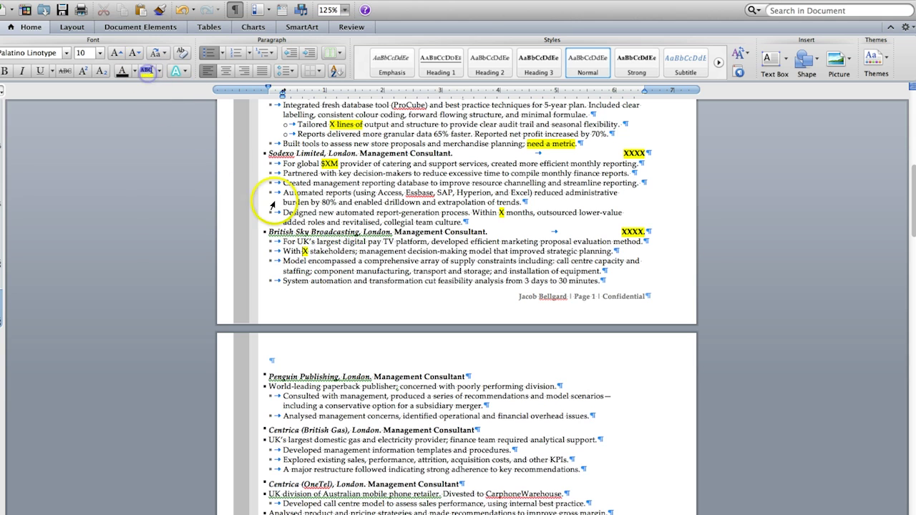
# Step: Replace the semicolon after "stakeholders" in the second British Sky Broadcasting bullet with ", created"
pyautogui.press('BackSpace')
pyautogui.press('BackSpace')
pyautogui.write(', created')
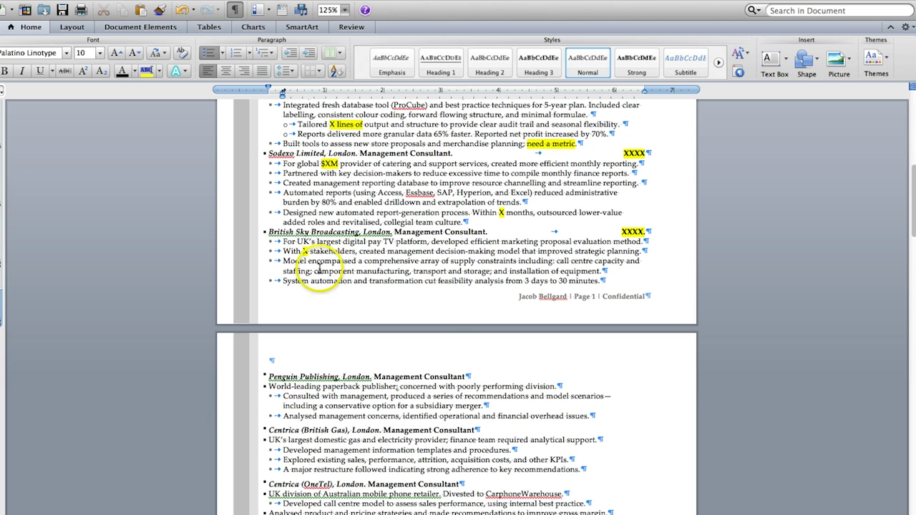
# Step: Reword the third British Sky Broadcasting bullet's opening to "Incorporated comprehensive array of supply constraints into model, including:"
pyautogui.click(361, 261)
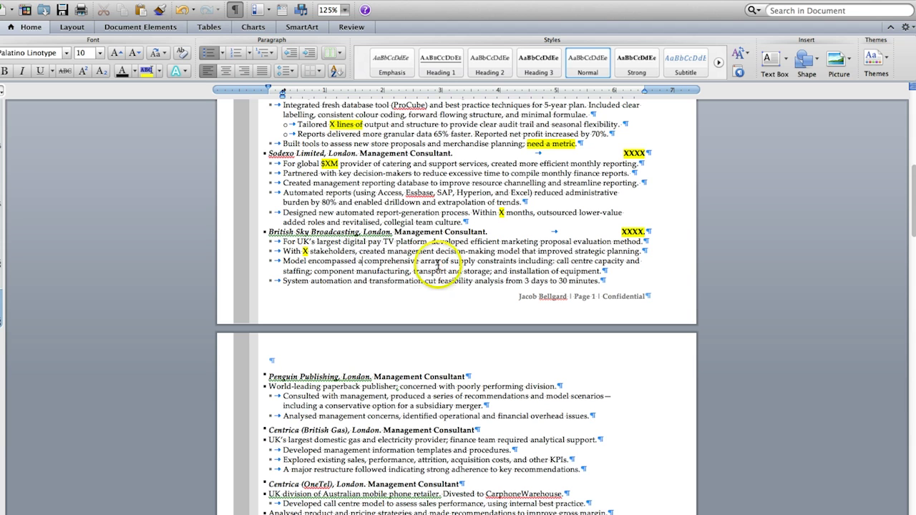
pyautogui.moveTo(362, 260); pyautogui.dragTo(272, 261)
pyautogui.write('Incorporated')
pyautogui.click(484, 259)
pyautogui.write('into mode')
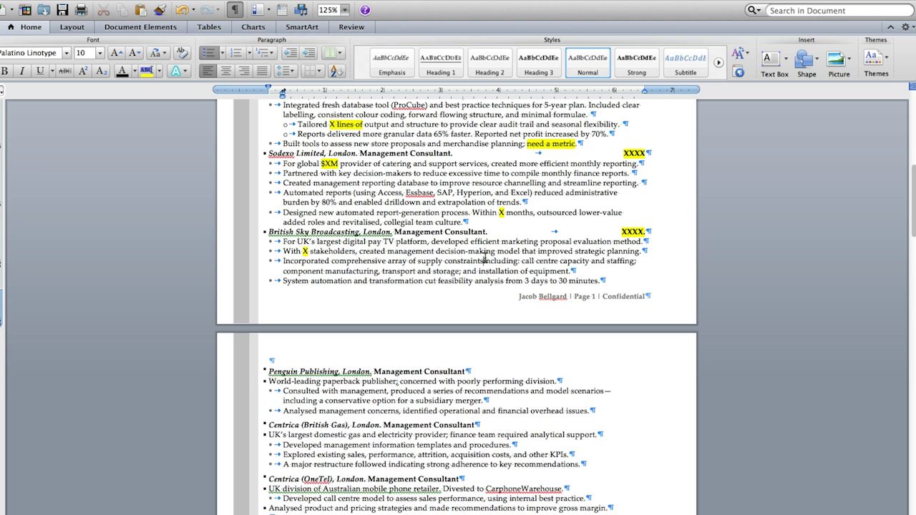
pyautogui.write('l, in')
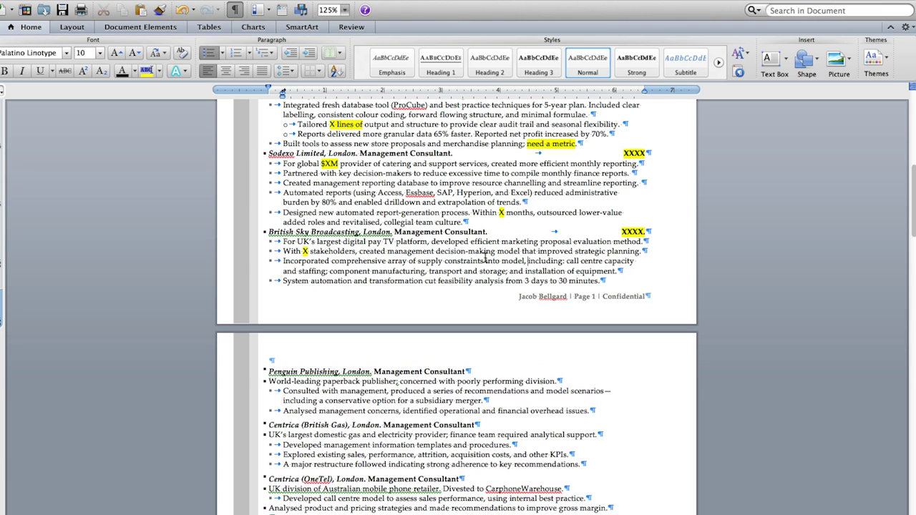
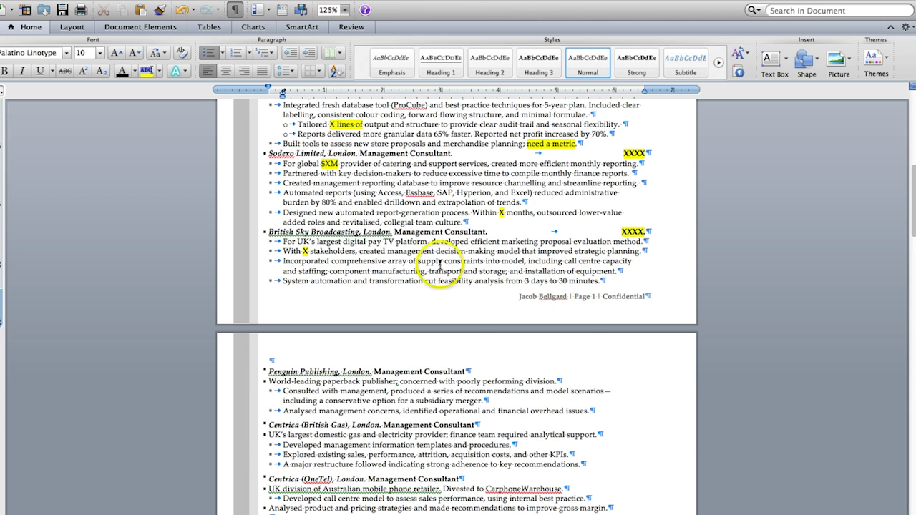
# Step: Remove the empty line between the highlighted JA Consulting description and the Lumo Energy heading
pyautogui.scroll(3, 433, 265)
pyautogui.scroll(6, 439, 264)
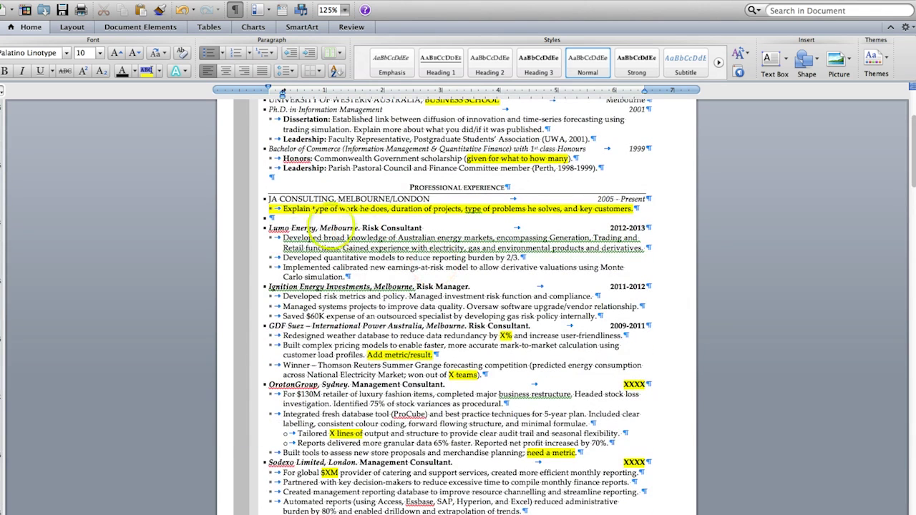
pyautogui.click(305, 222)
pyautogui.press('BackSpace')
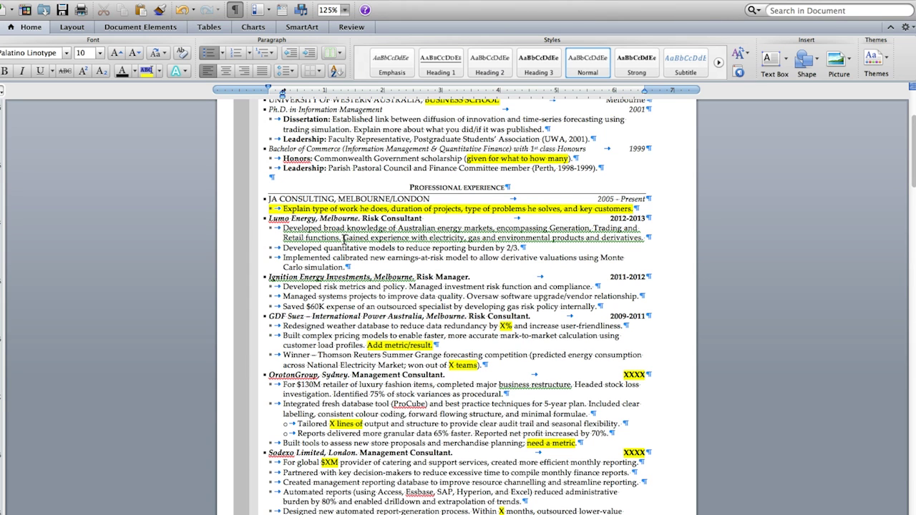
# Step: Look through the remaining positions on the following pages of the résumé, down to the SFR Advisory Group entry
pyautogui.scroll(-5, 345, 238)
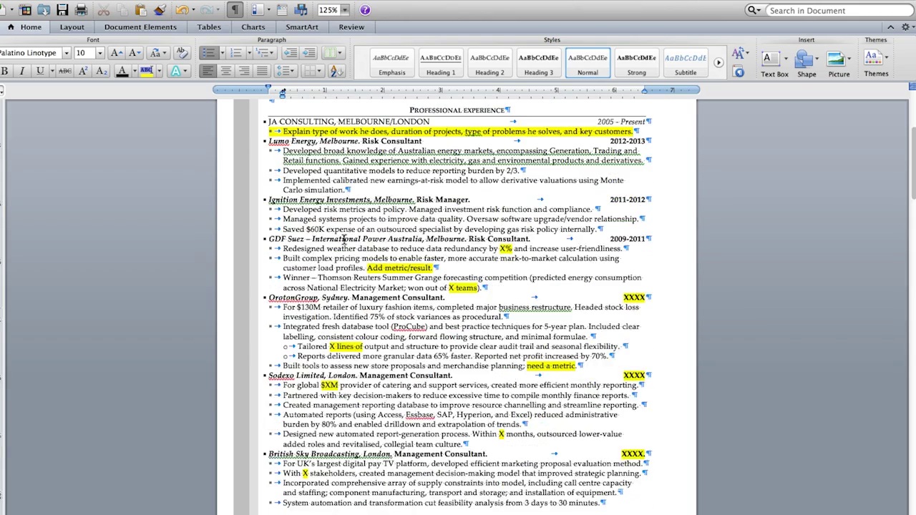
pyautogui.scroll(-15, 344, 239)
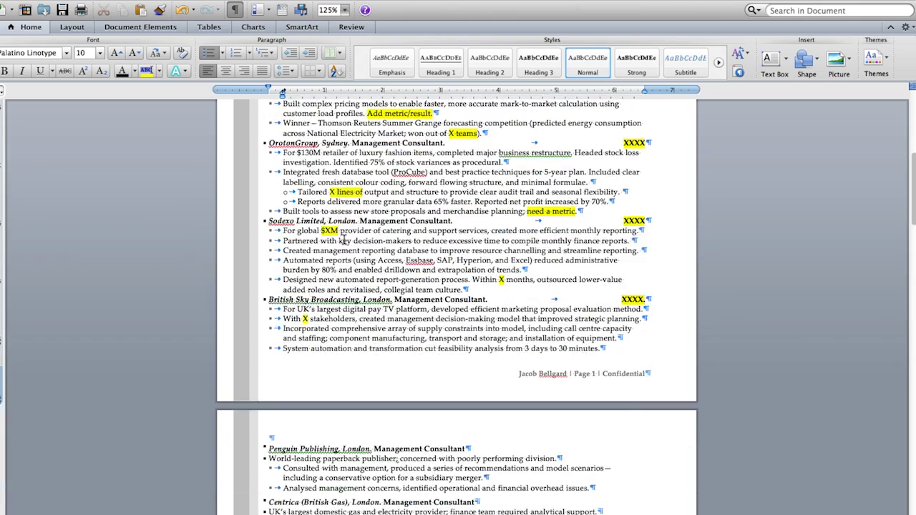
pyautogui.scroll(-20, 344, 239)
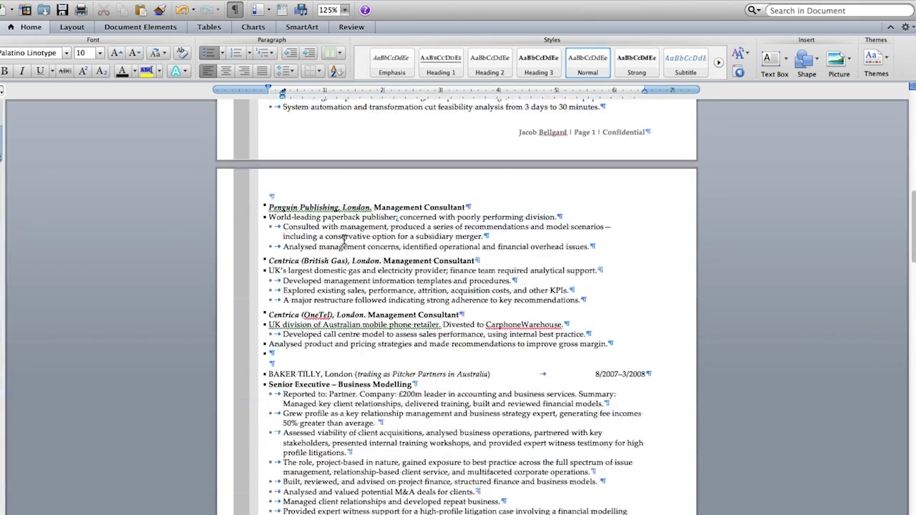
pyautogui.scroll(-20, 345, 239)
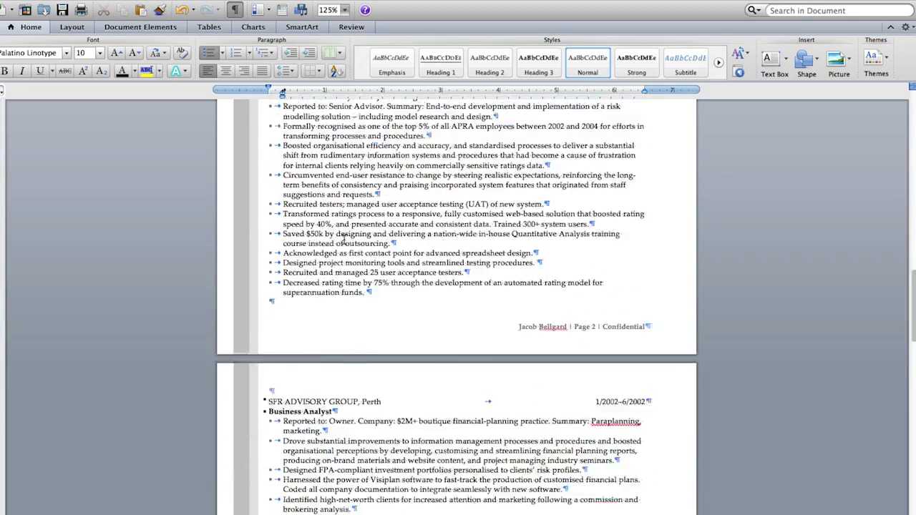
pyautogui.scroll(-17, 345, 240)
pyautogui.scroll(20, 344, 241)
pyautogui.scroll(20, 344, 239)
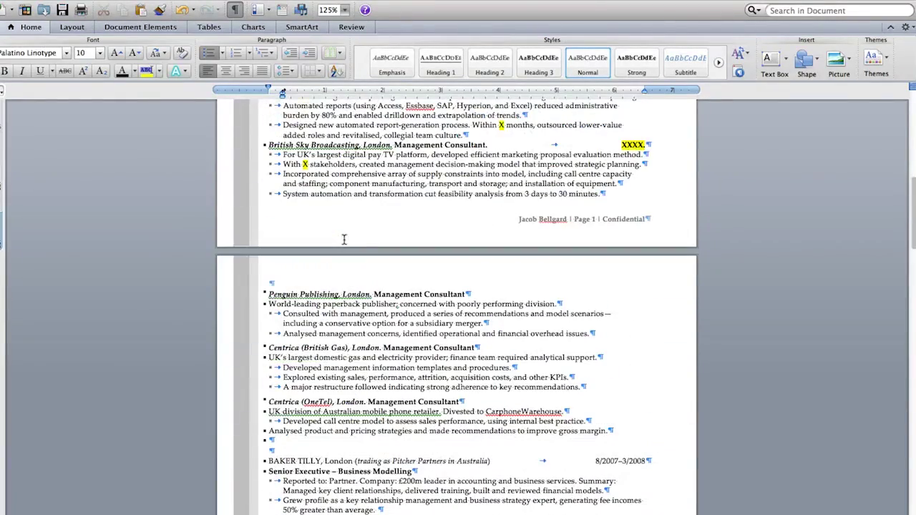
pyautogui.scroll(20, 333, 217)
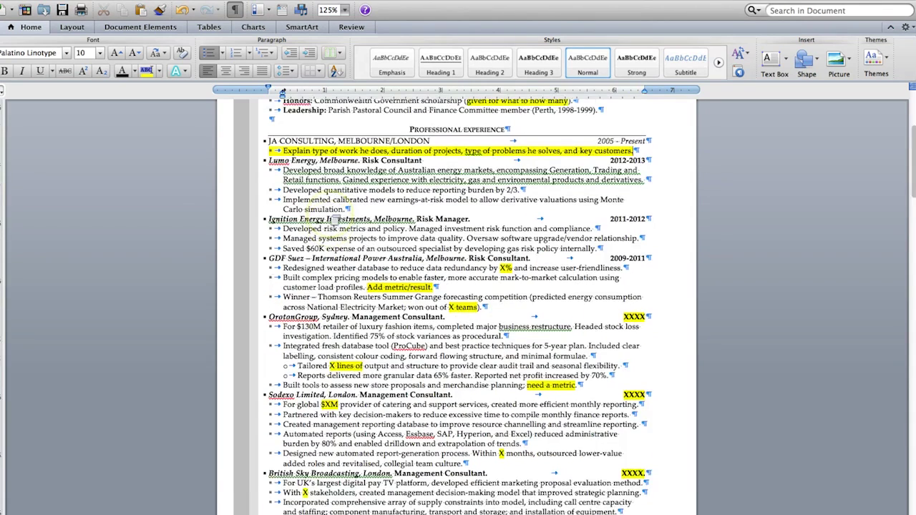
# Step: Copy the Professional Experience heading and the JA Consulting line, and paste them above the Penguin Publishing heading
pyautogui.scroll(1, 333, 220)
pyautogui.moveTo(407, 148); pyautogui.dragTo(641, 161)
pyautogui.press('cmd+c')
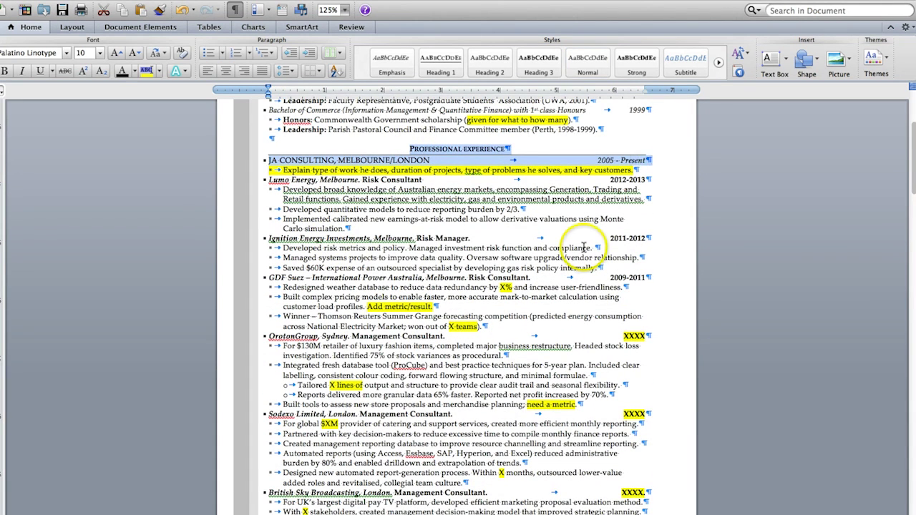
pyautogui.scroll(-20, 522, 246)
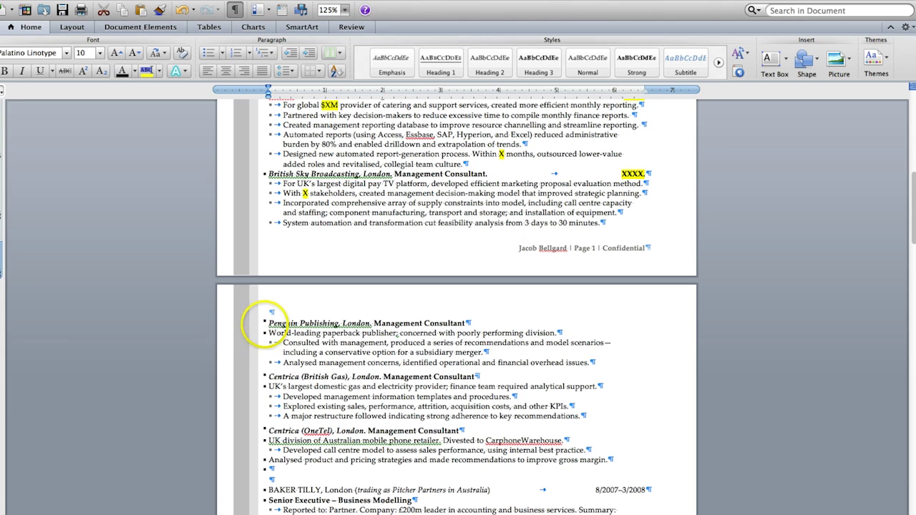
pyautogui.click(267, 322)
pyautogui.press('Return')
pyautogui.press('cmd+v')
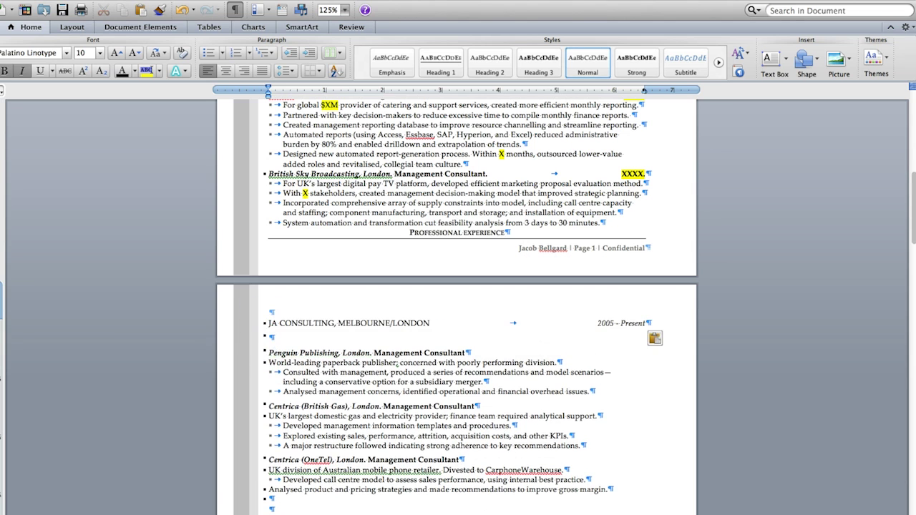
# Step: Insert a page break before the copied Professional Experience heading and remove the empty line above Penguin Publishing
pyautogui.click(408, 231)
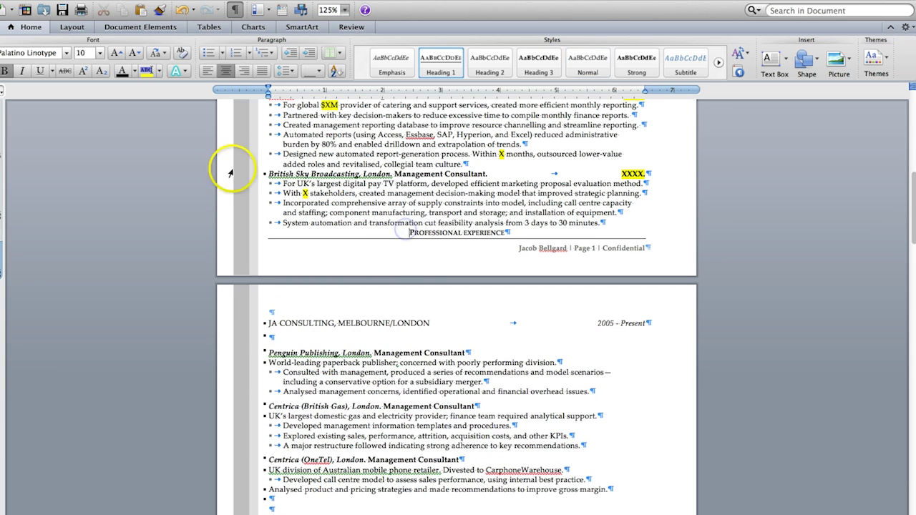
pyautogui.click(160, 8)
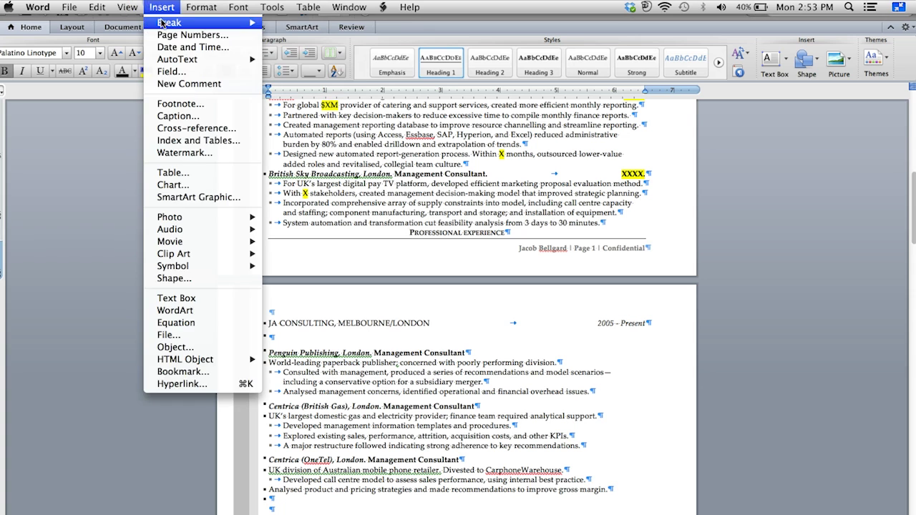
pyautogui.moveTo(200, 22)
pyautogui.click(249, 24)
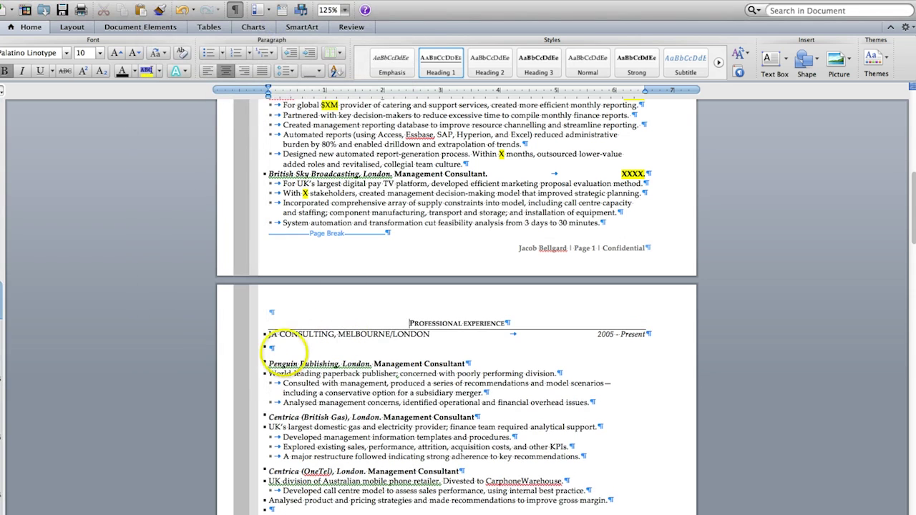
pyautogui.click(271, 363)
pyautogui.press('BackSpace')
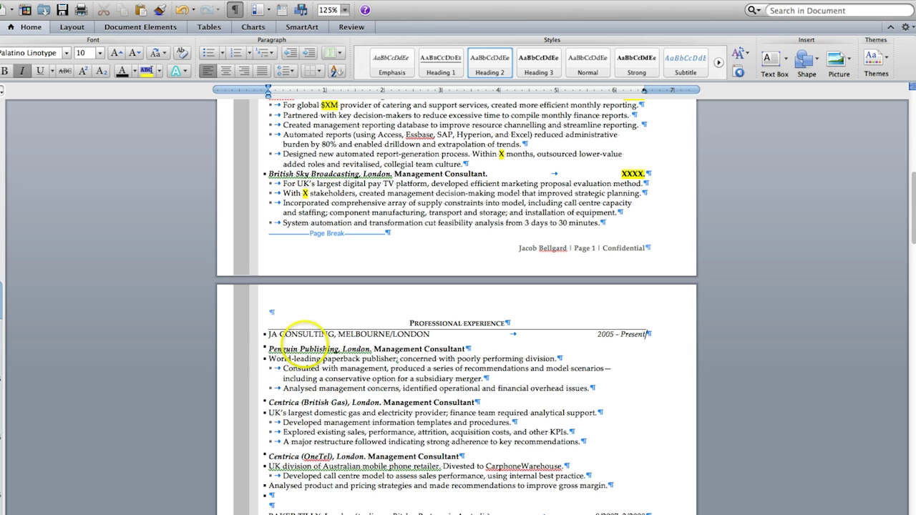
# Step: Copy the British Sky Broadcasting heading's formatting onto the Penguin Publishing heading
pyautogui.click(264, 174)
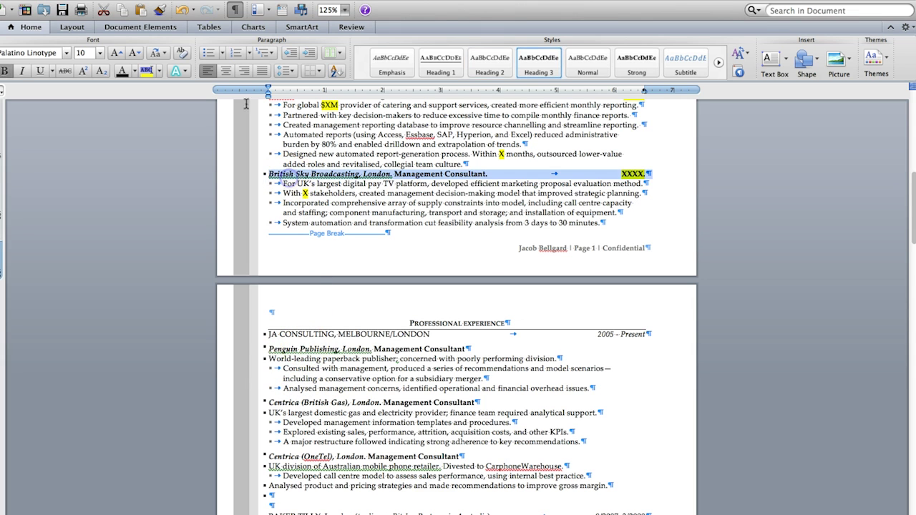
pyautogui.click(158, 9)
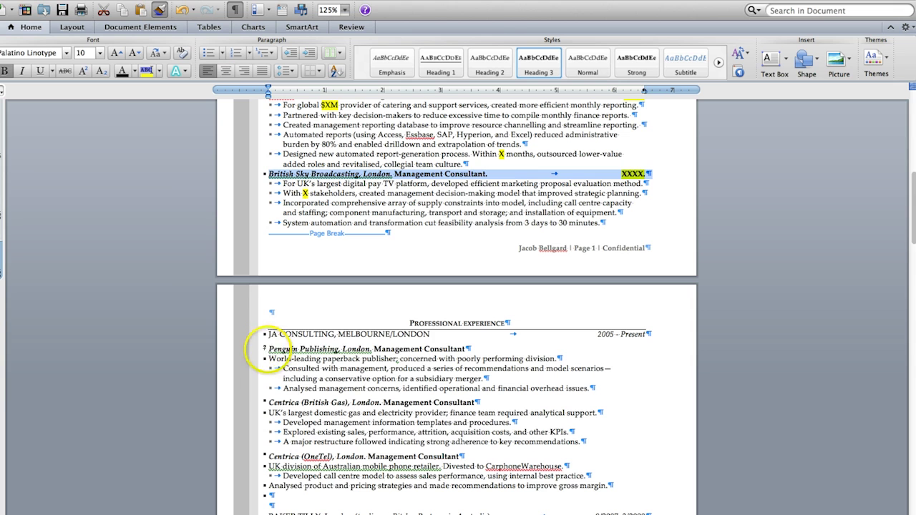
pyautogui.moveTo(267, 348); pyautogui.dragTo(444, 355)
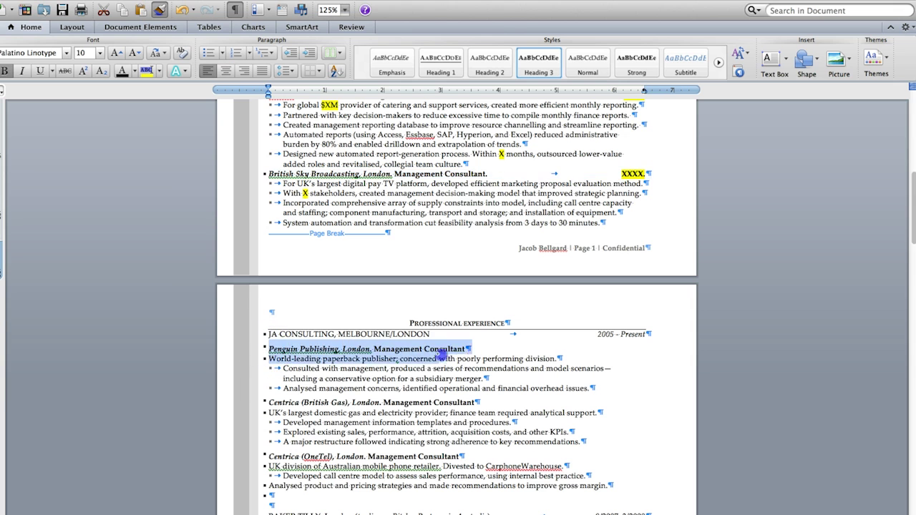
pyautogui.click(293, 344)
pyautogui.scroll(-3, 347, 393)
pyautogui.scroll(-1, 347, 391)
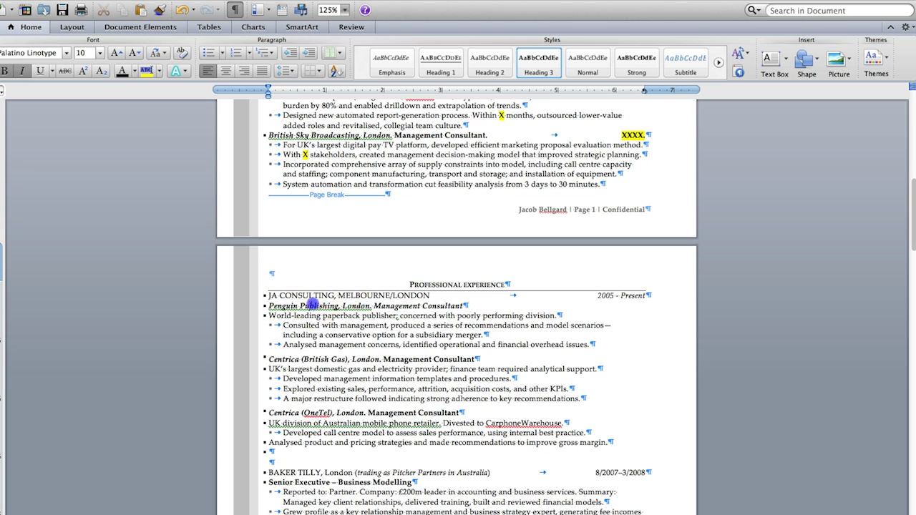
# Step: Add a tabbed, non-italic date placeholder "XXXX." at the end of the Penguin Publishing heading
pyautogui.tripleClick(309, 305)
pyautogui.click(469, 311)
pyautogui.click(633, 306)
pyautogui.write('.')
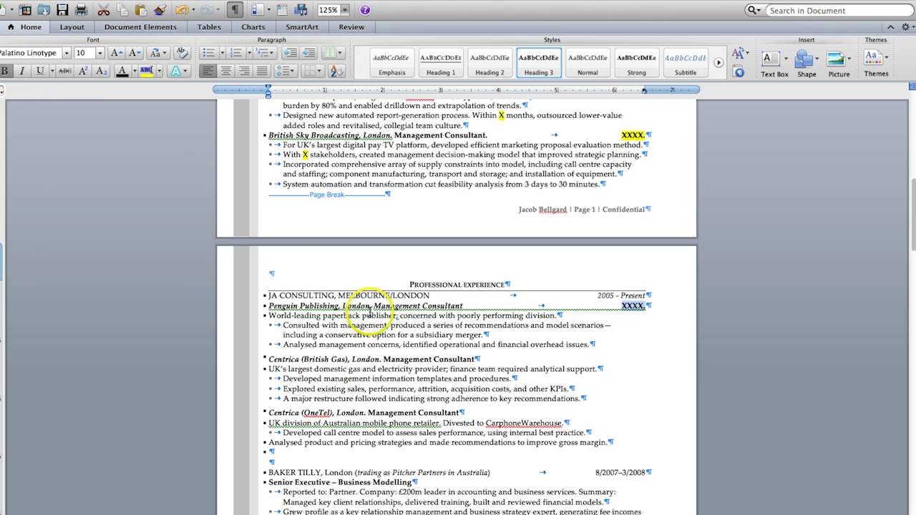
# Step: Copy the Penguin Publishing heading's formatting onto the Centrica (British Gas) and Centrica (OneTel) headings
pyautogui.tripleClick(315, 306)
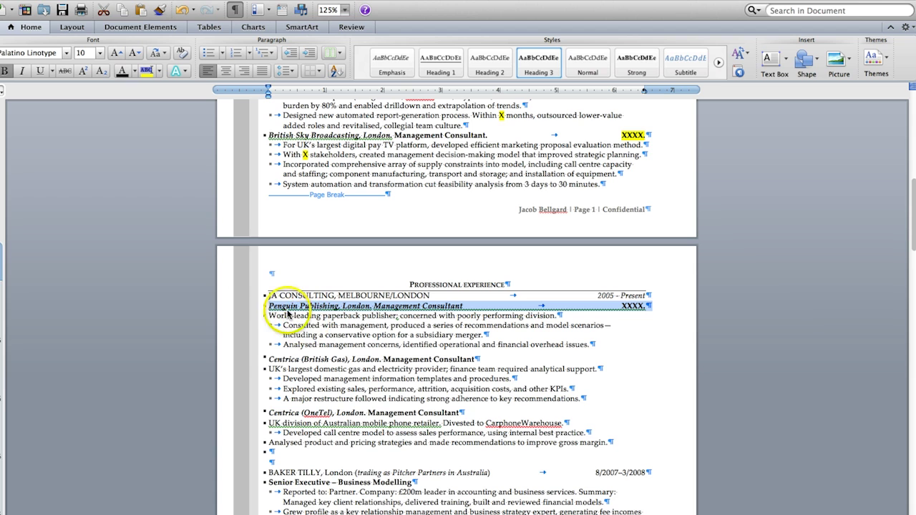
pyautogui.click(158, 9)
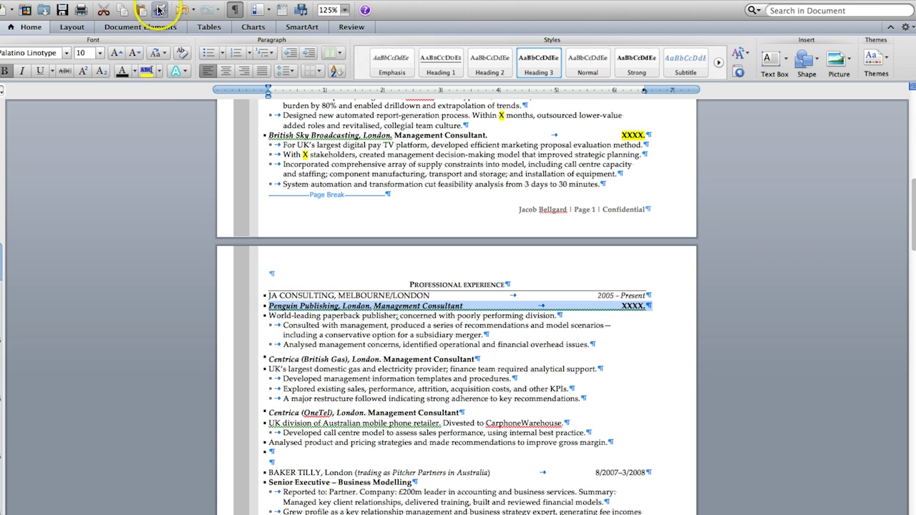
pyautogui.click(266, 355)
pyautogui.moveTo(266, 355); pyautogui.dragTo(484, 354)
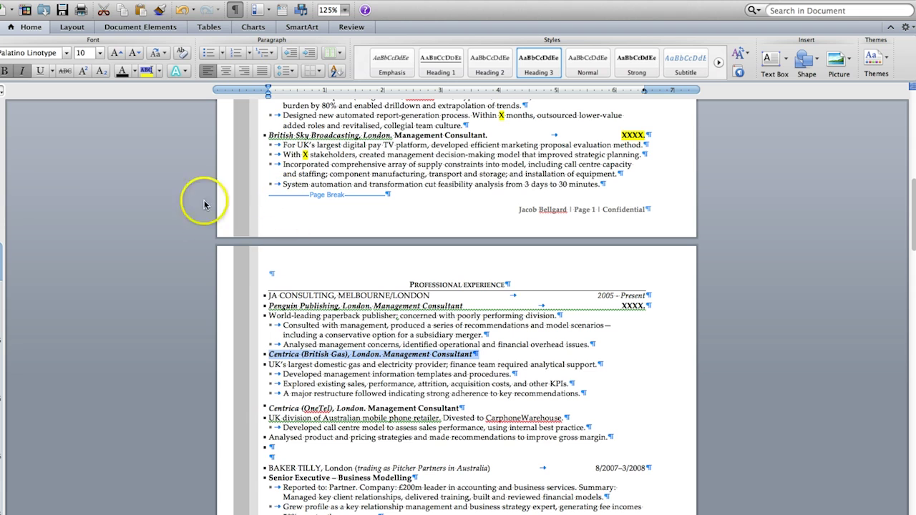
pyautogui.click(160, 9)
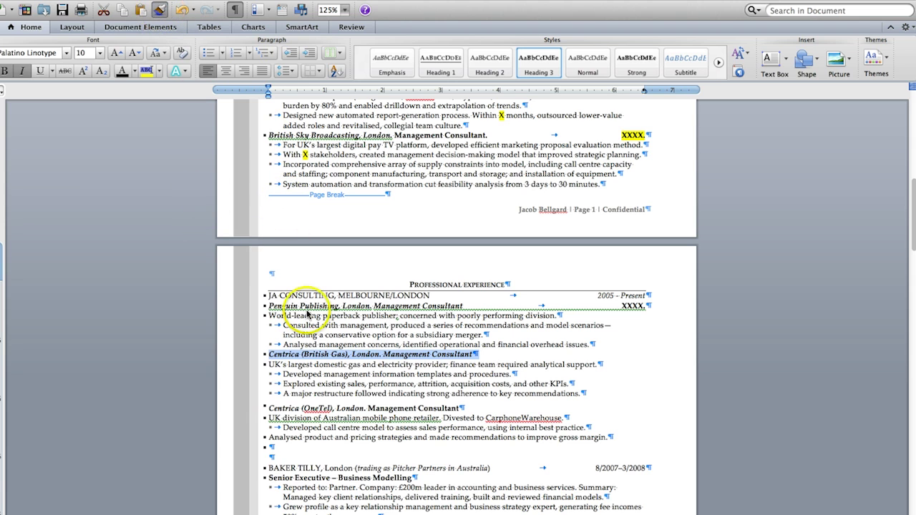
pyautogui.click(264, 409)
pyautogui.moveTo(265, 409); pyautogui.dragTo(462, 405)
# Step: Make "Management Consultant" bold and non-italic in the Penguin Publishing and Centrica (British Gas) headings
pyautogui.moveTo(473, 354); pyautogui.dragTo(415, 354)
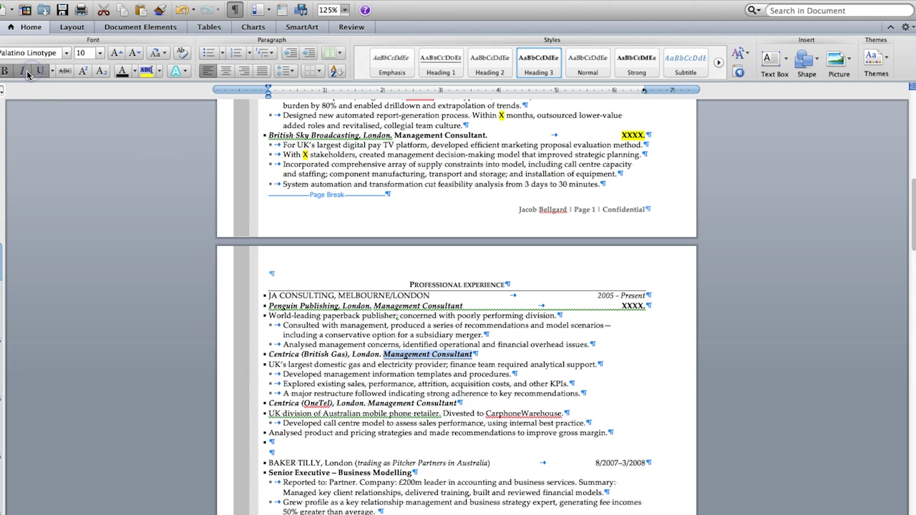
pyautogui.click(5, 70)
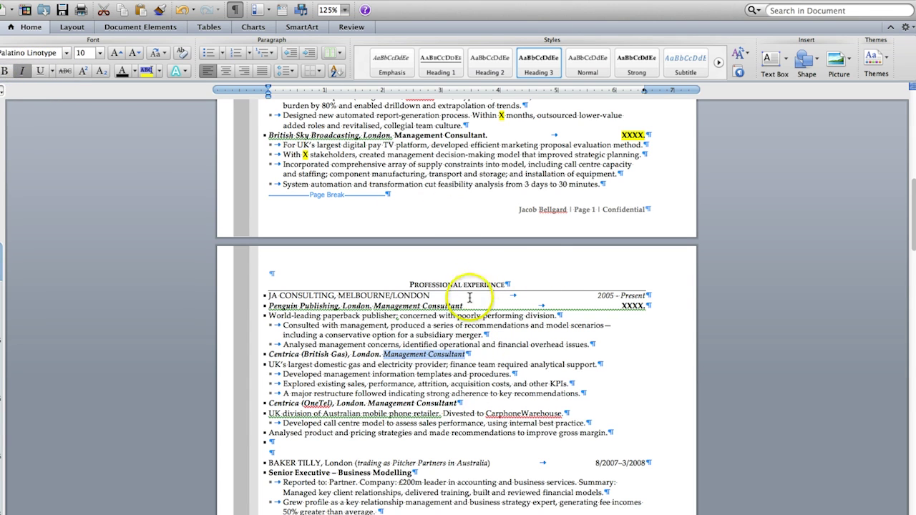
pyautogui.click(415, 306)
pyautogui.moveTo(415, 306); pyautogui.dragTo(462, 305)
pyautogui.click(21, 70)
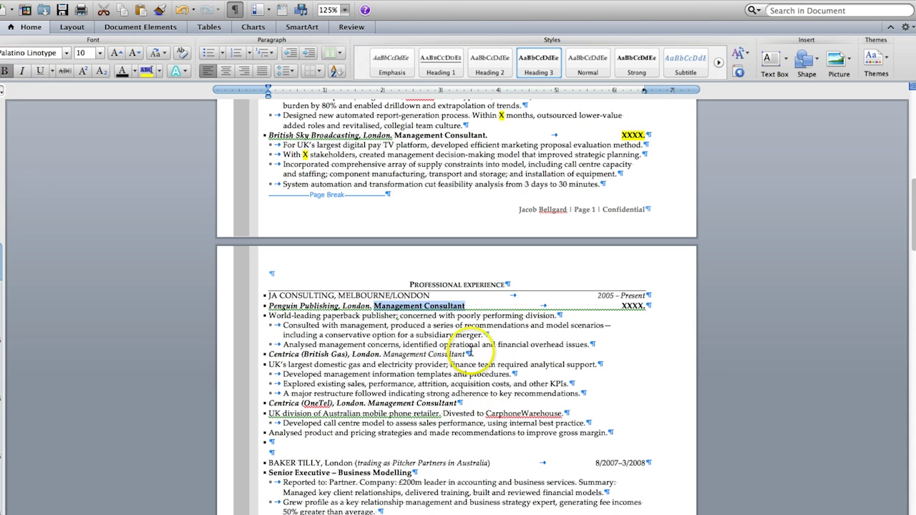
pyautogui.moveTo(469, 354); pyautogui.dragTo(422, 353)
pyautogui.click(22, 70)
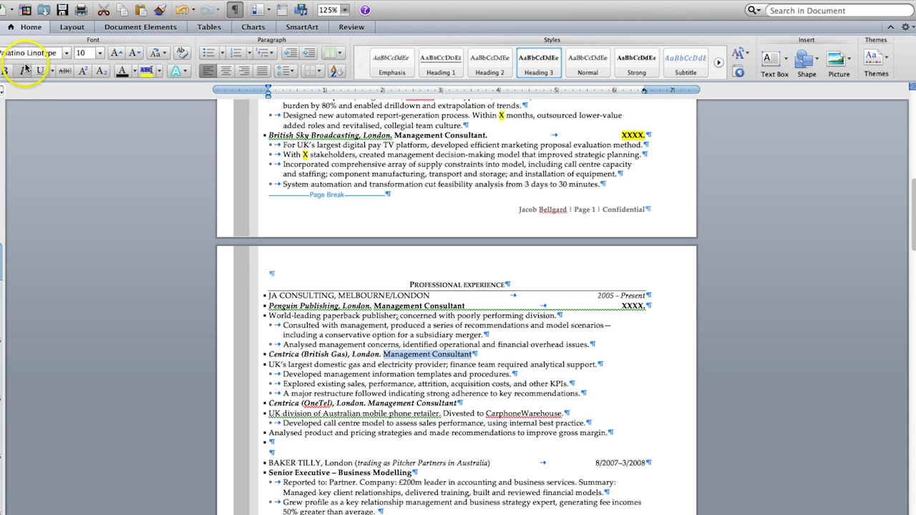
pyautogui.click(4, 70)
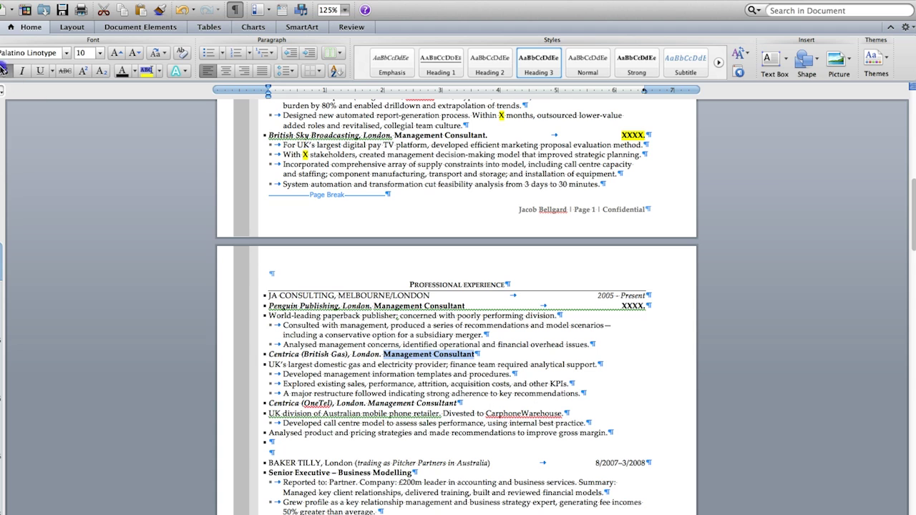
# Step: Add a tabbed date placeholder "XXXX" to the Centrica (British Gas) heading
pyautogui.click(510, 354)
pyautogui.press('Tab')
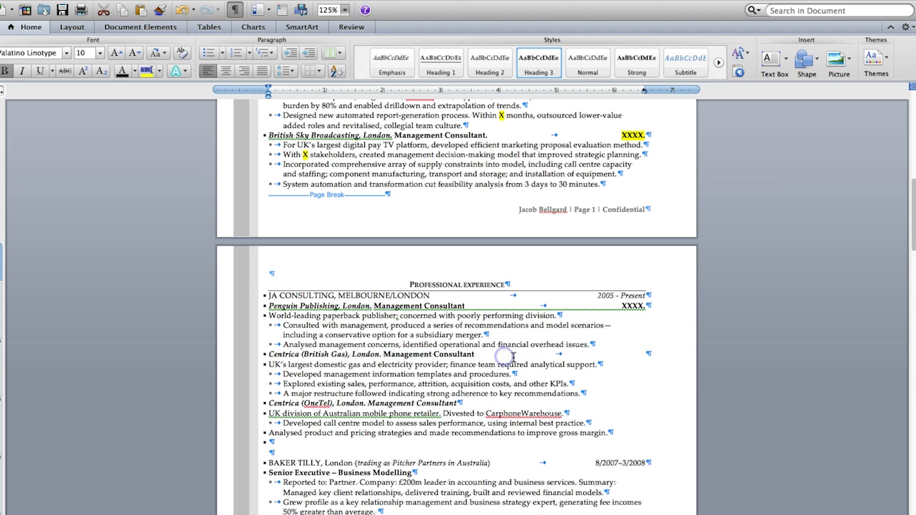
pyautogui.write('XXXX.')
pyautogui.press('BackSpace')
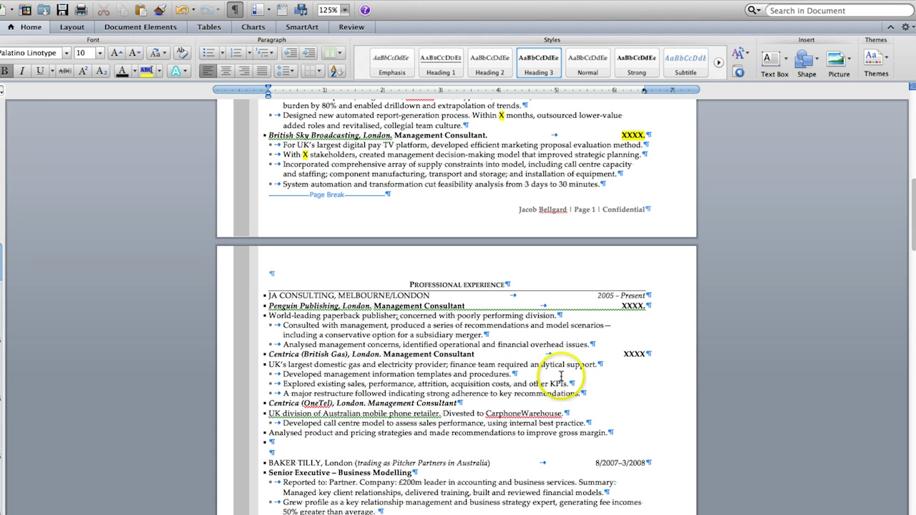
# Step: Delete the period after the XXXX date placeholder in the Penguin Publishing and British Sky Broadcasting headings
pyautogui.click(645, 307)
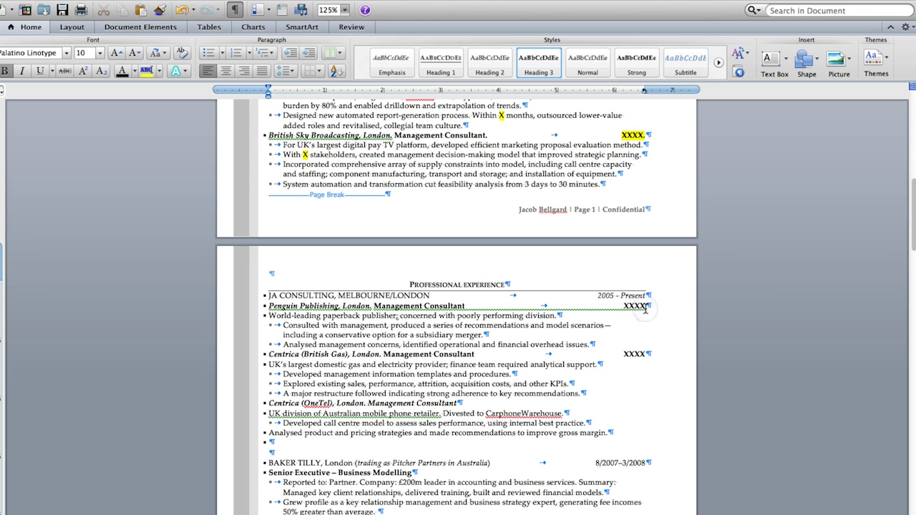
pyautogui.click(645, 135)
pyautogui.press('BackSpace')
# Step: Add a period after "Management Consultant" in the Penguin Publishing and Centrica (British Gas) headings
pyautogui.click(466, 306)
pyautogui.write('.')
pyautogui.click(475, 354)
pyautogui.write('.')
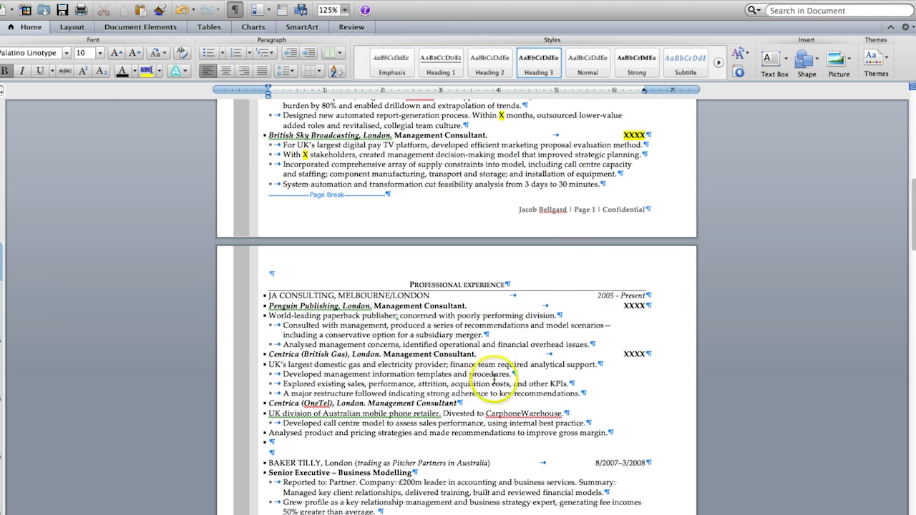
# Step: Add a tabbed, non-italic "XXXX" date to the Centrica (OneTel) heading and make its title read "Management Consultant." without italics
pyautogui.click(468, 404)
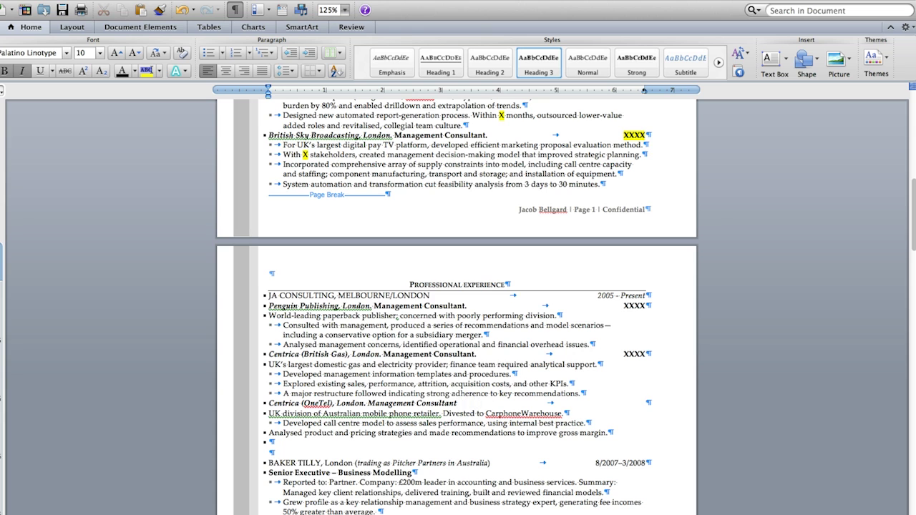
pyautogui.doubleClick(633, 403)
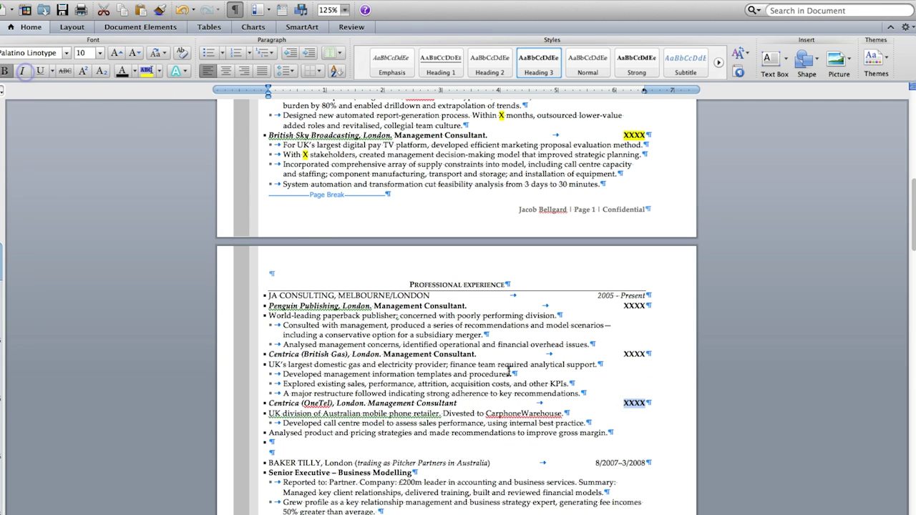
pyautogui.moveTo(458, 404); pyautogui.dragTo(392, 404)
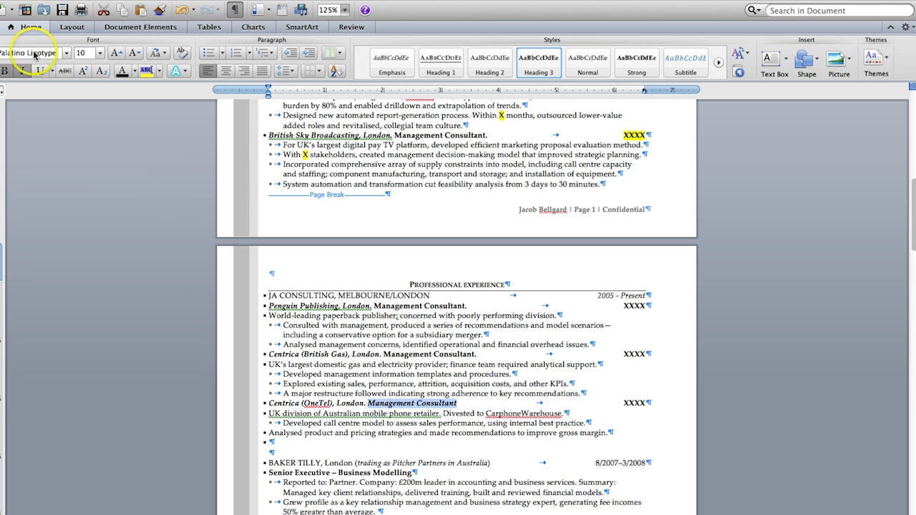
pyautogui.click(22, 70)
pyautogui.press('Right')
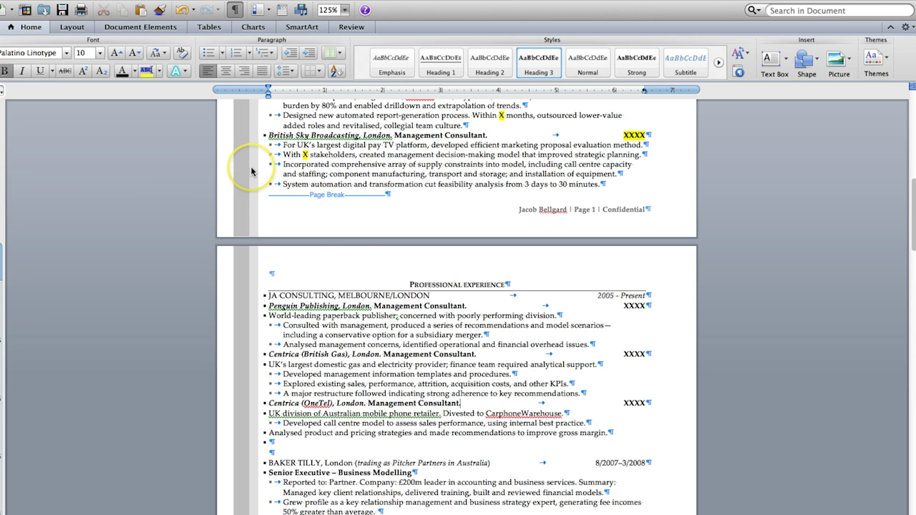
# Step: Select the bullet beginning "Consulted with management" under Penguin Publishing
pyautogui.scroll(-3, 398, 390)
pyautogui.scroll(-1, 397, 390)
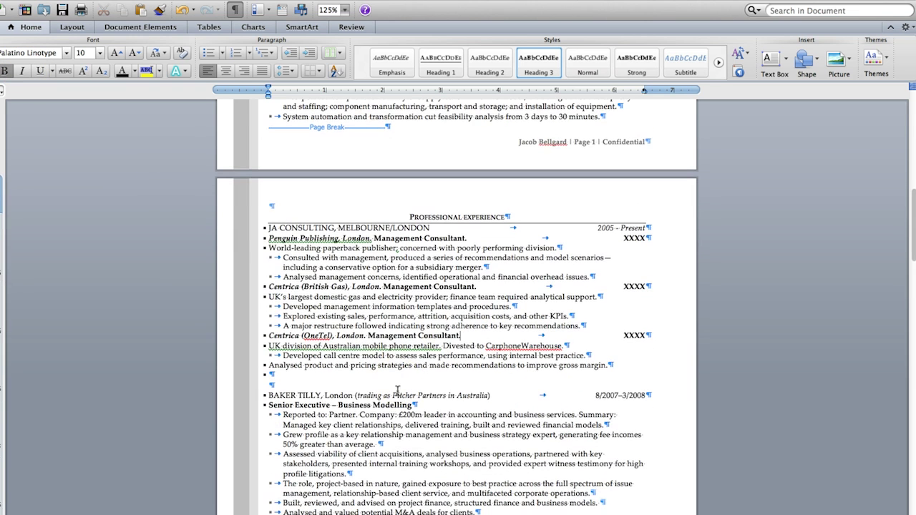
pyautogui.tripleClick(297, 259)
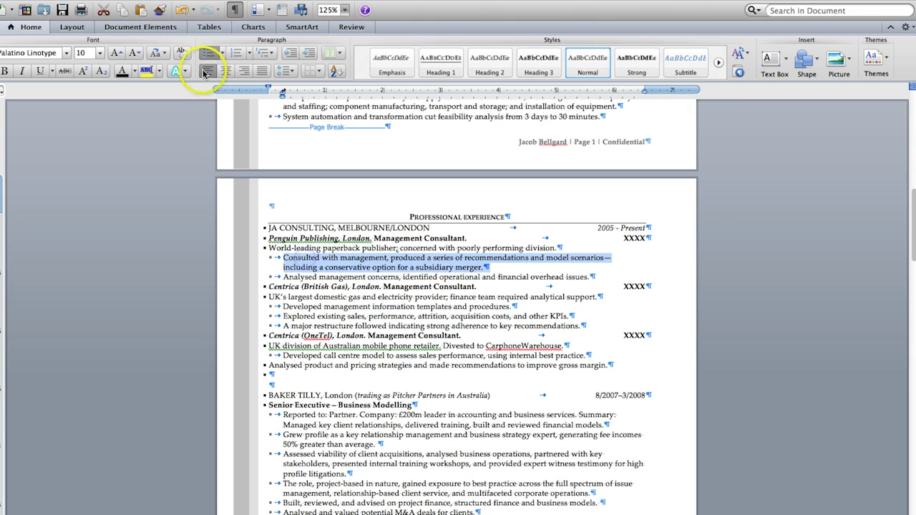
# Step: Copy the indented sub-bullet formatting onto the paperback publisher, gas provider, mobile phone retailer and pricing strategies lines under JA Consulting
pyautogui.click(159, 10)
pyautogui.moveTo(266, 247); pyautogui.dragTo(573, 250)
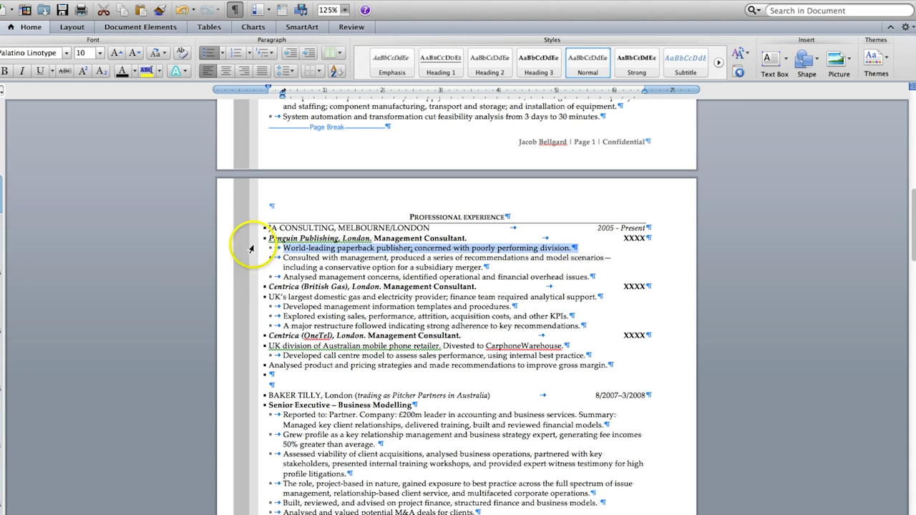
pyautogui.moveTo(267, 297); pyautogui.dragTo(601, 300)
pyautogui.click(159, 10)
pyautogui.moveTo(268, 346); pyautogui.dragTo(581, 346)
pyautogui.click(158, 10)
pyautogui.moveTo(273, 369); pyautogui.dragTo(516, 386)
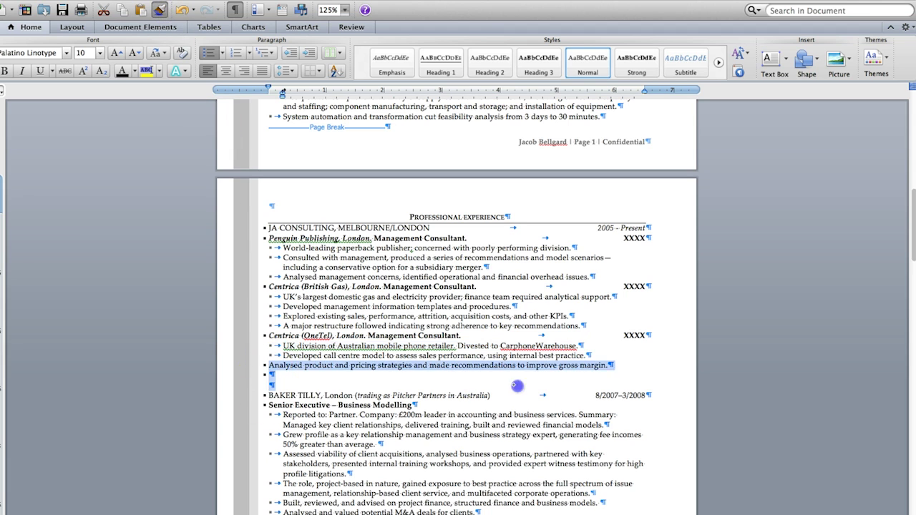
pyautogui.moveTo(628, 361); pyautogui.dragTo(627, 360)
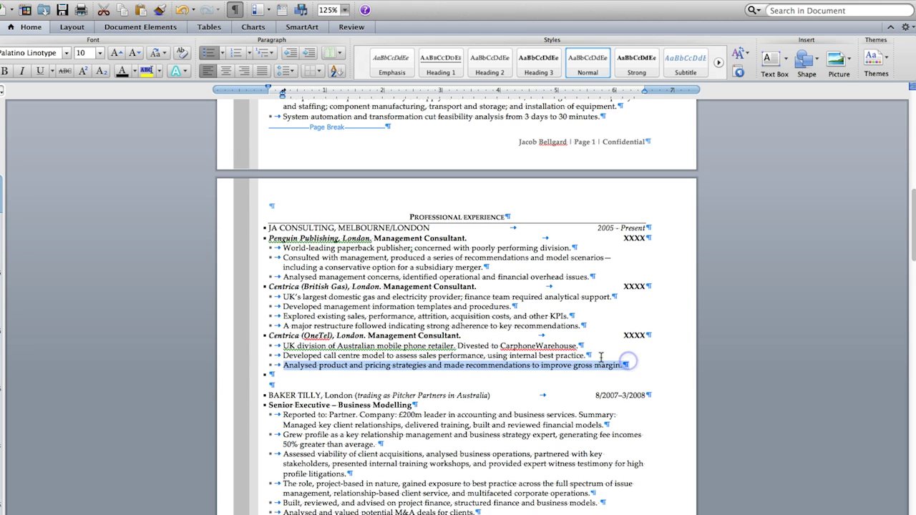
# Step: Reword the first Penguin bullet as "For world-leading paperback publisher; developed recommendation to merge with subsidiary to address poorly performing division."
pyautogui.click(284, 248)
pyautogui.write('For w')
pyautogui.press('Delete')
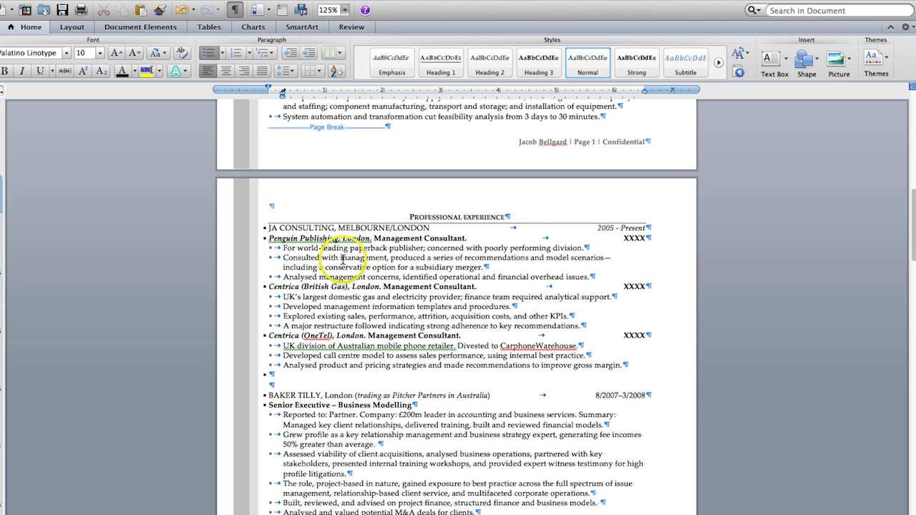
pyautogui.click(484, 247)
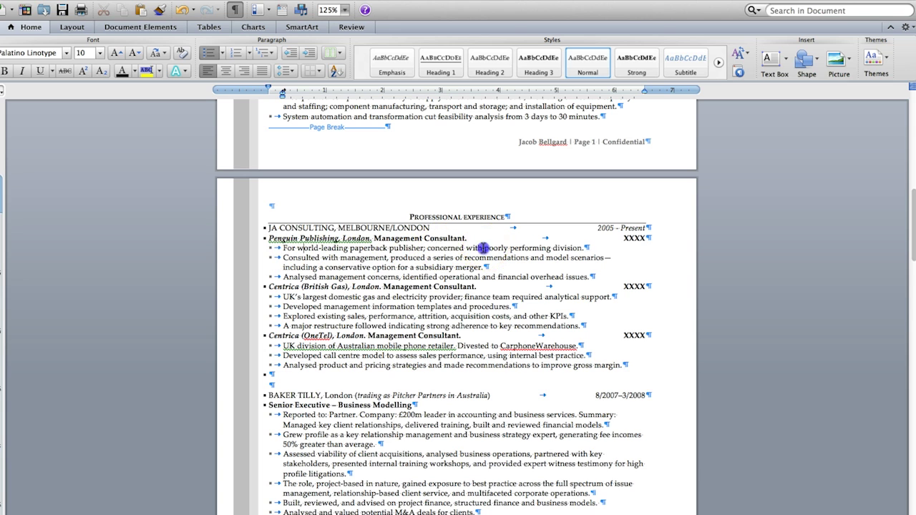
pyautogui.moveTo(426, 248); pyautogui.dragTo(425, 249)
pyautogui.press('Delete')
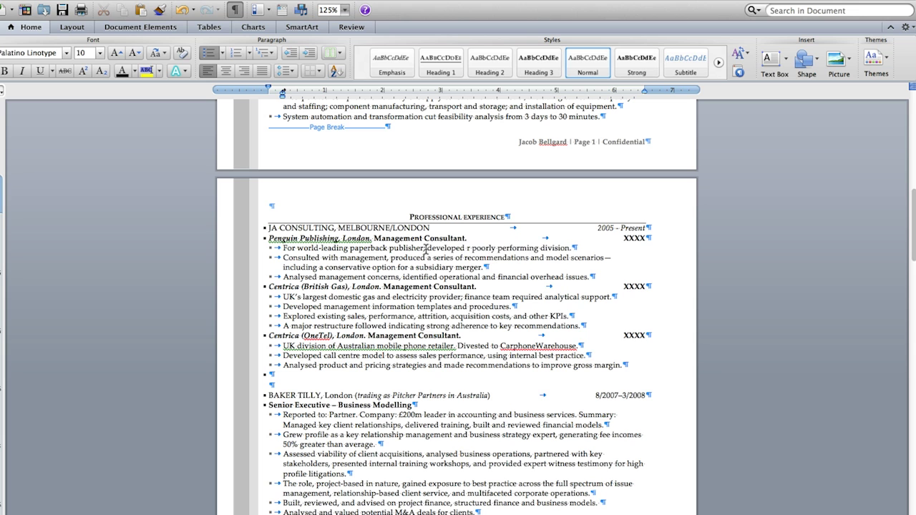
pyautogui.write('to m')
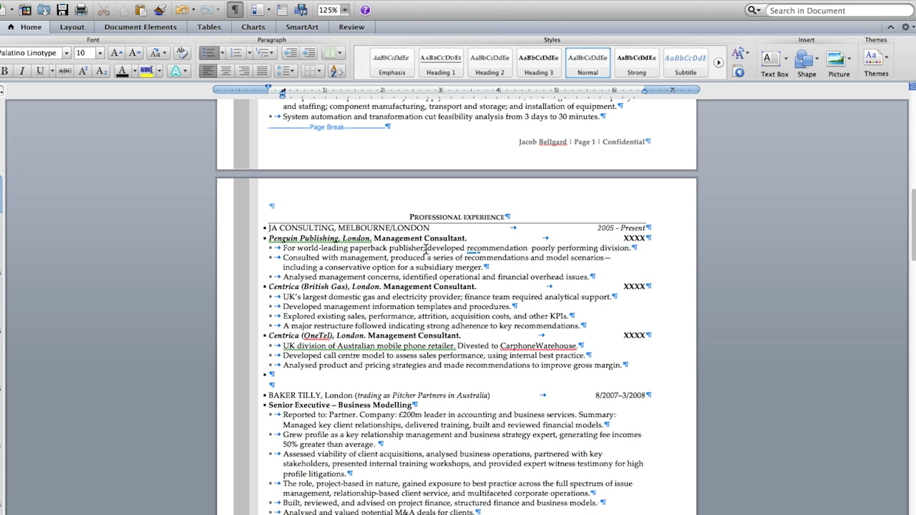
pyautogui.write('erge with subsidiary to address')
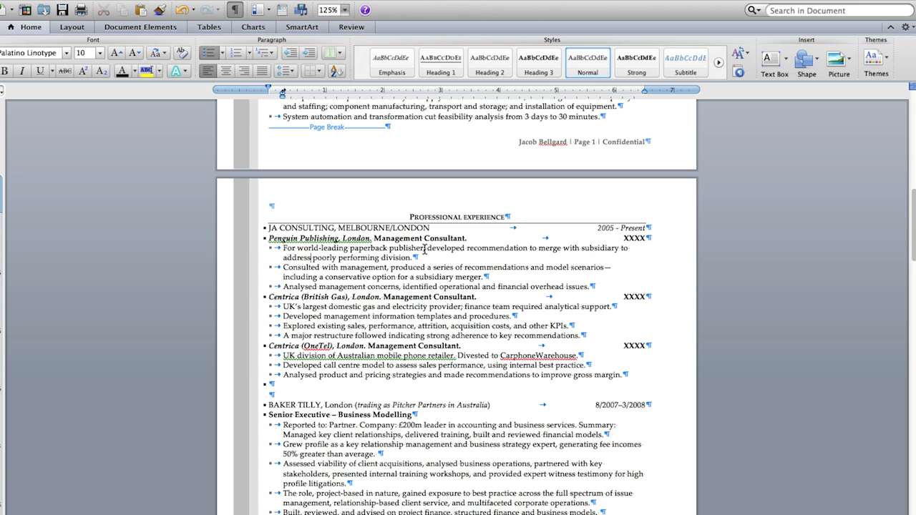
pyautogui.click(424, 248)
pyautogui.write(';')
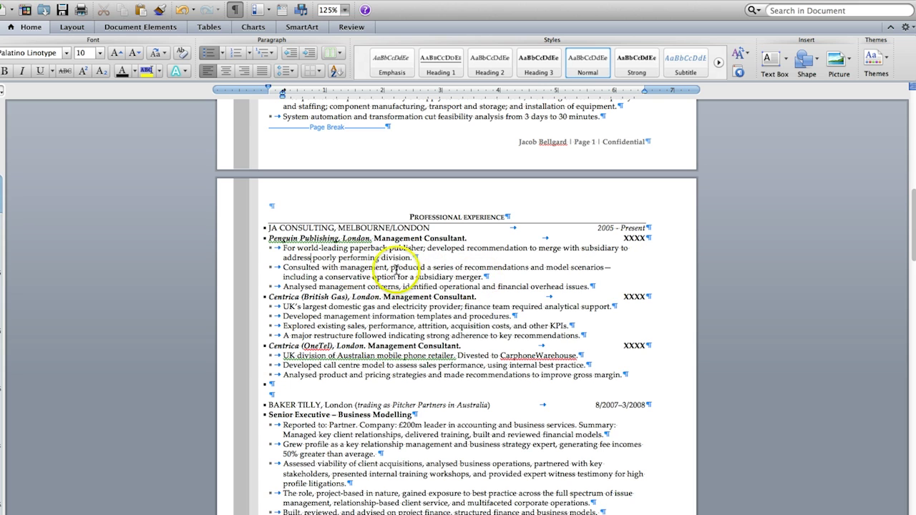
# Step: Replace the semicolon after "publisher" with ", worked with management to define operating scenarios." and capitalise "Developed" as a new sentence
pyautogui.click(428, 248)
pyautogui.press('BackSpace')
pyautogui.press('BackSpace')
pyautogui.write(', worked with management')
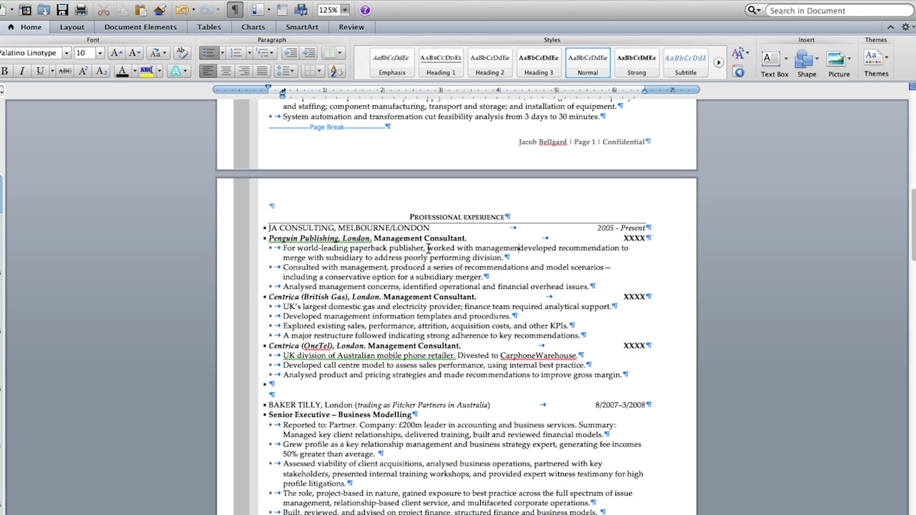
pyautogui.write(' to define scenarios. D')
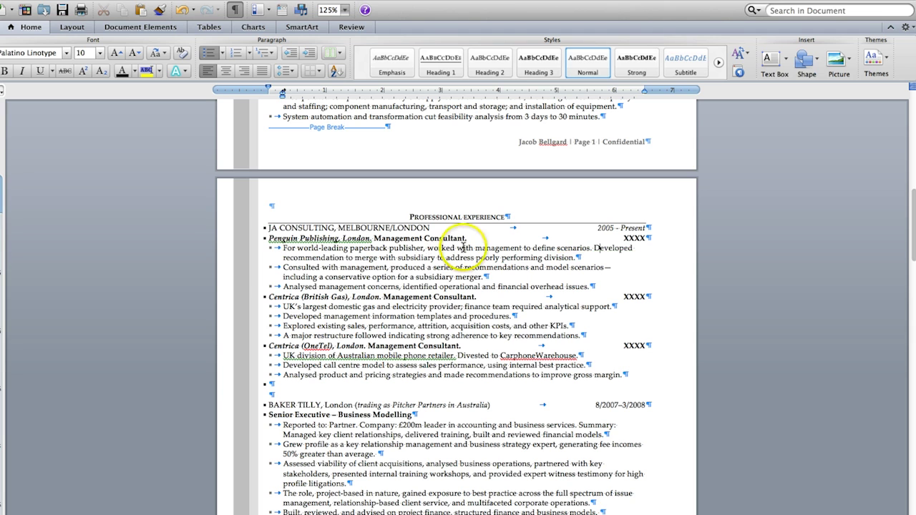
pyautogui.click(558, 249)
pyautogui.write('oper')
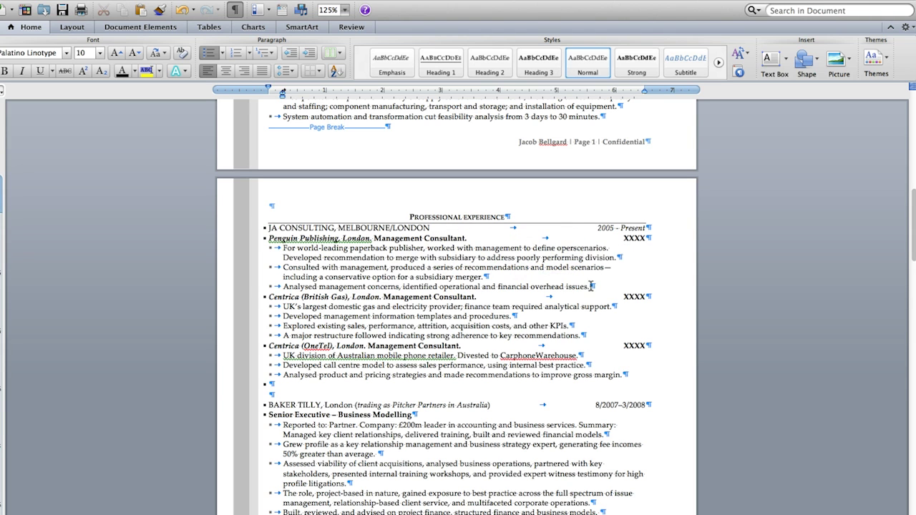
# Step: Delete the "Consulted with management" bullet and cut "Analysed management concerns" from the next one so it starts with "Identified"
pyautogui.tripleClick(369, 276)
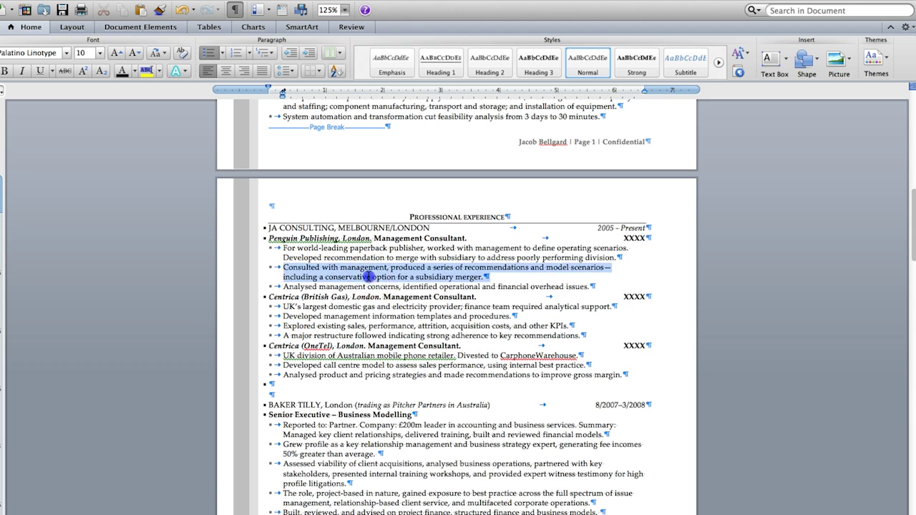
pyautogui.press('BackSpace')
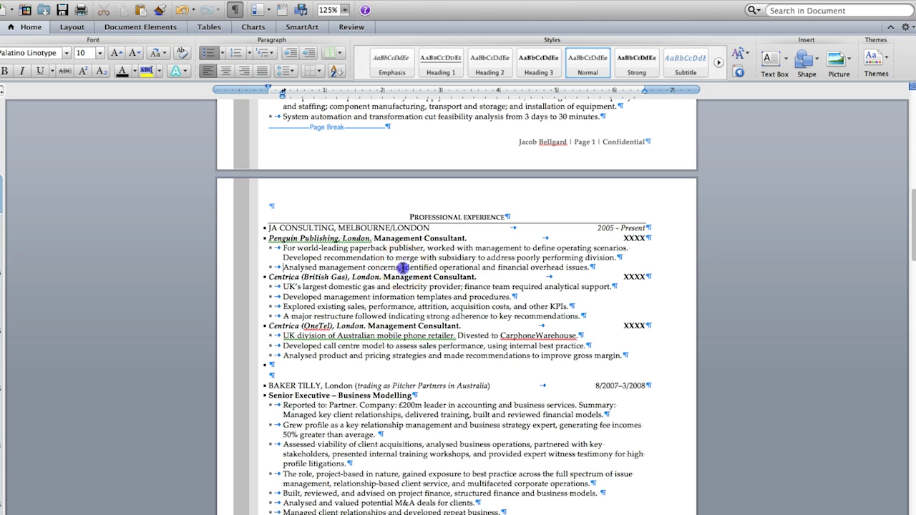
pyautogui.moveTo(403, 267); pyautogui.dragTo(335, 267)
pyautogui.press('BackSpace')
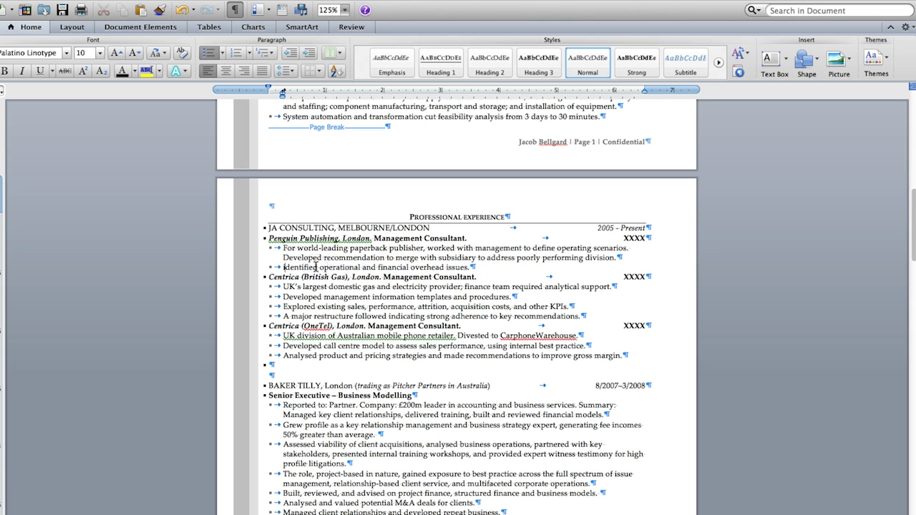
# Step: End the overhead issues bullet with "including X and Y." and highlight "X and Y" in yellow
pyautogui.click(479, 271)
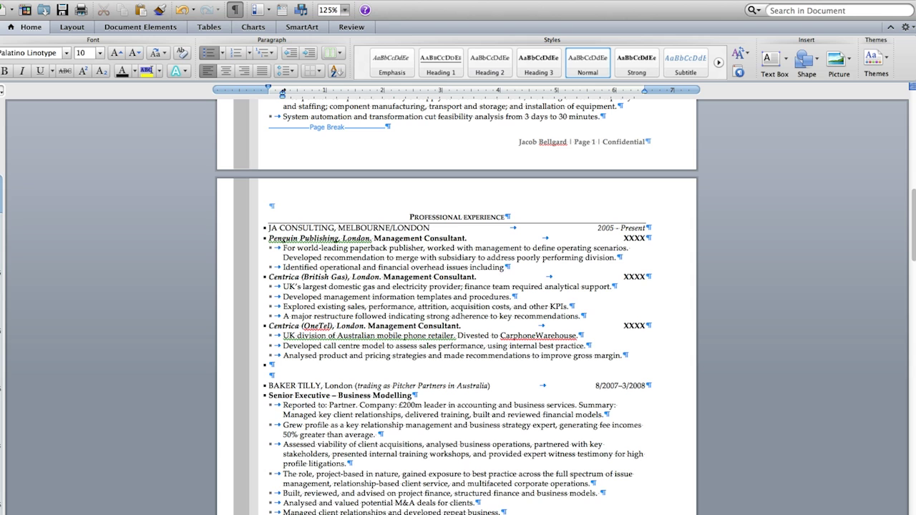
pyautogui.write('including X and Y.')
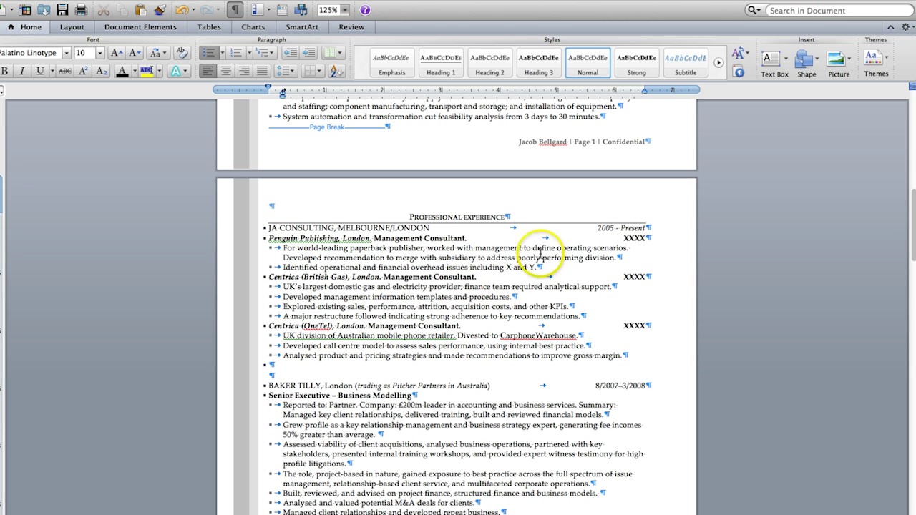
pyautogui.moveTo(535, 265); pyautogui.dragTo(512, 267)
pyautogui.click(147, 70)
# Step: Reword the first British Gas bullet as "For UK's largest domestic gas and electricity provider, provided analytical support to finance team."
pyautogui.scroll(-3, 315, 222)
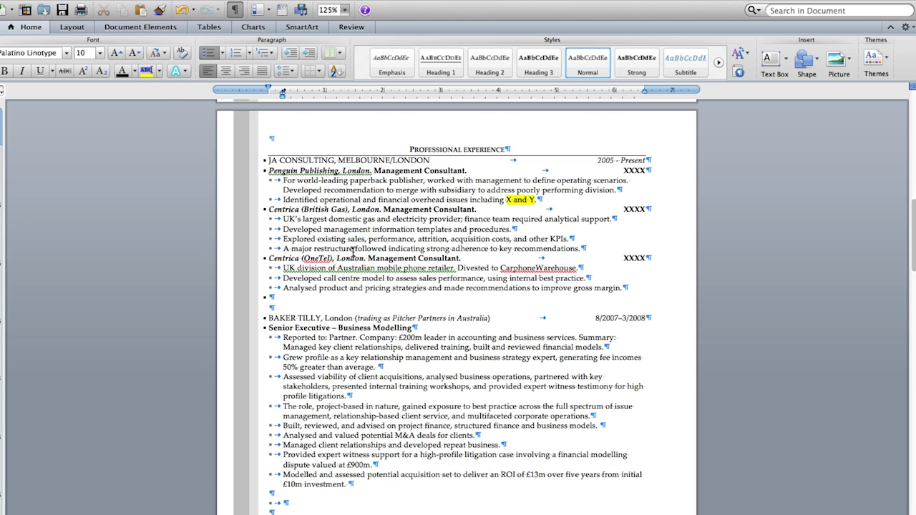
pyautogui.click(285, 218)
pyautogui.write('For ')
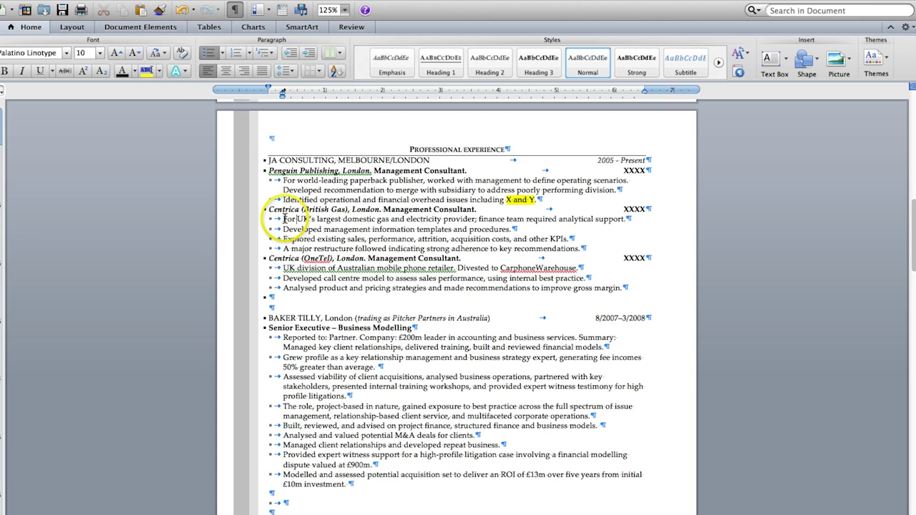
pyautogui.write(', ')
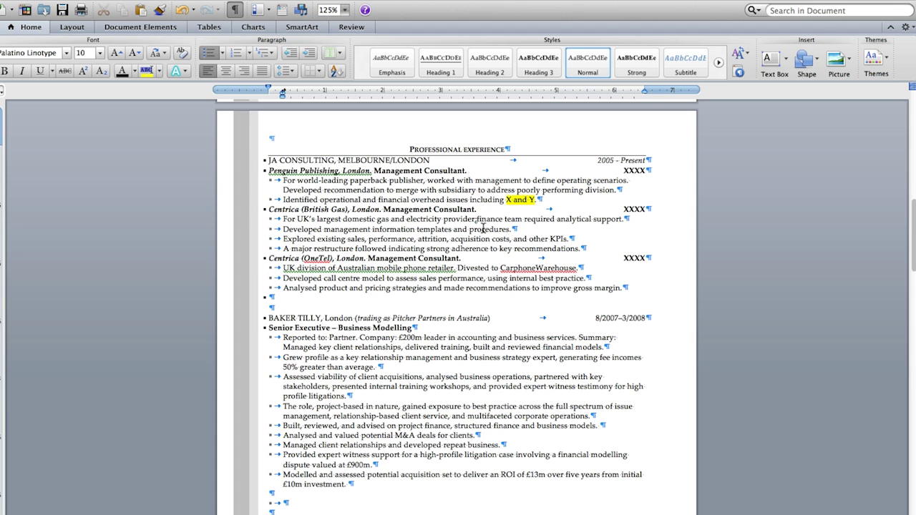
pyautogui.write('provided')
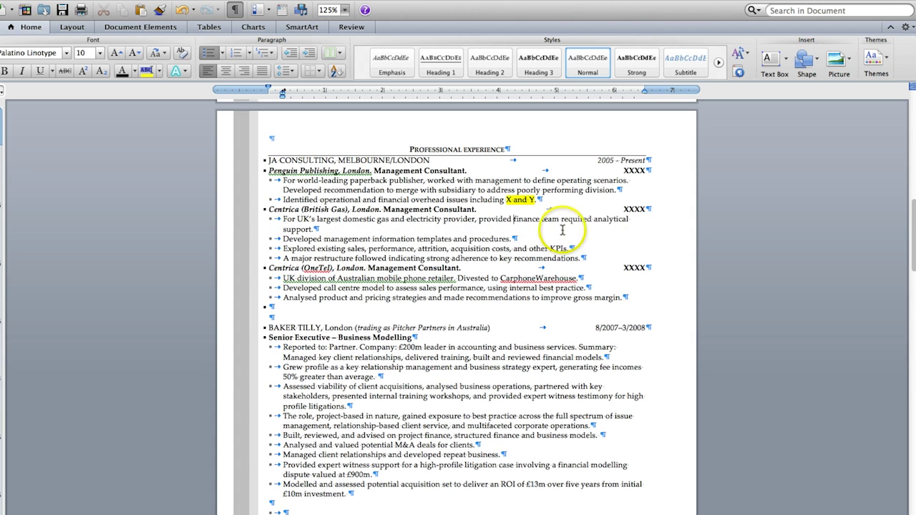
pyautogui.moveTo(514, 219); pyautogui.dragTo(595, 219)
pyautogui.press('BackSpace')
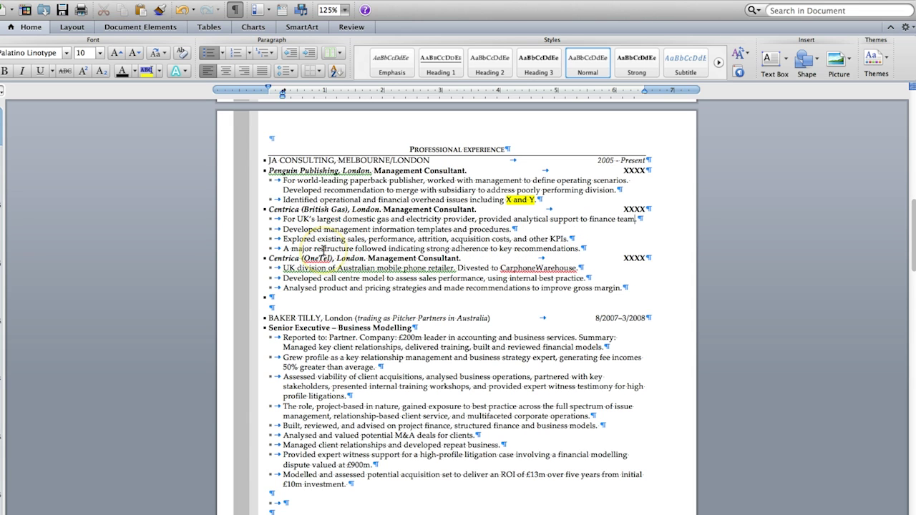
# Step: Merge the "Explored" bullet into the one above and shorten it to "Explored existing sales, attrition, acquisition costs, and KPIs."
pyautogui.click(285, 239)
pyautogui.press('BackSpace')
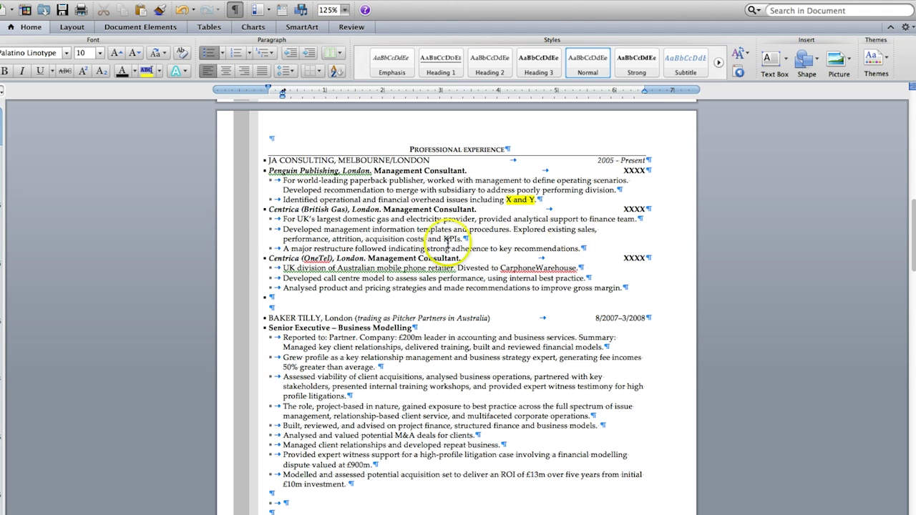
pyautogui.click(350, 240)
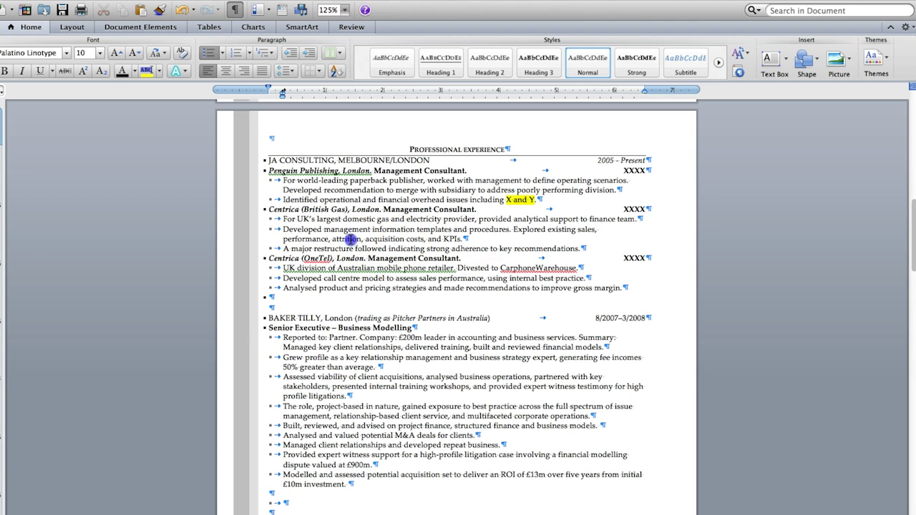
pyautogui.moveTo(625, 230); pyautogui.dragTo(620, 234)
pyautogui.click(338, 238)
pyautogui.moveTo(339, 238); pyautogui.dragTo(282, 238)
pyautogui.press('BackSpace')
pyautogui.press('BackSpace')
pyautogui.write(',')
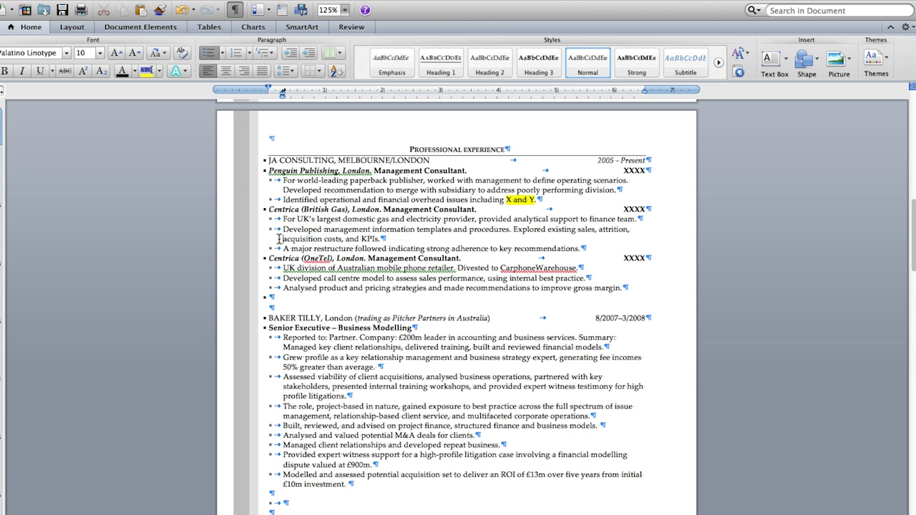
# Step: Merge the restructure bullet into the one above, start its sentence with "Despite major restructure" and remove "followed"
pyautogui.click(281, 249)
pyautogui.press('BackSpace')
pyautogui.press('BackSpace')
pyautogui.write('Desite')
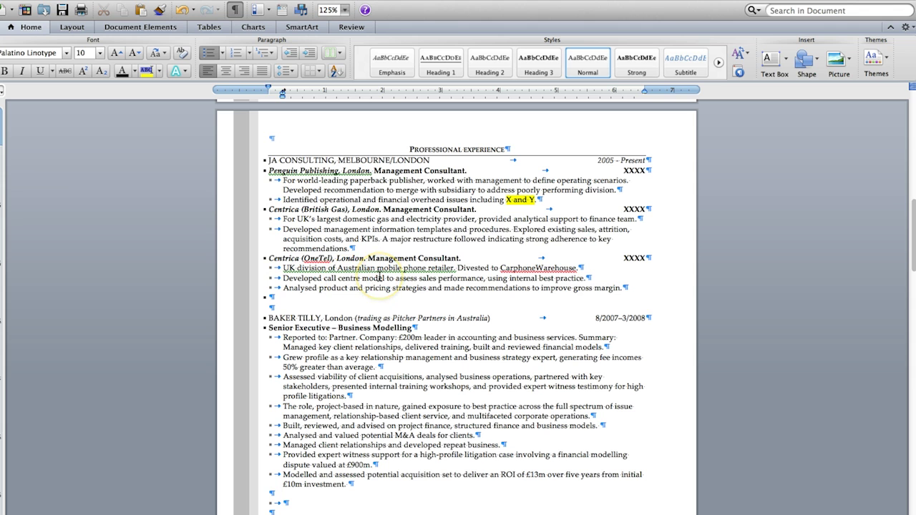
pyautogui.press('BackSpace')
pyautogui.press('BackSpace')
pyautogui.press('BackSpace')
pyautogui.press('BackSpace')
pyautogui.write('pite')
pyautogui.click(423, 238)
pyautogui.press('BackSpace')
pyautogui.press('BackSpace')
pyautogui.doubleClick(478, 237)
pyautogui.press('BackSpace')
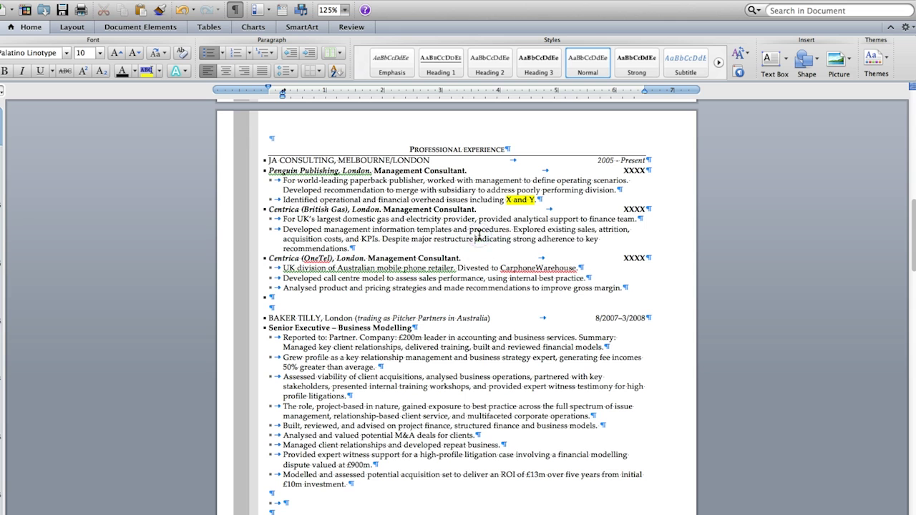
# Step: Finish the restructure sentence with "key recommendations were implemented." and replace "Despite" with "After"
pyautogui.doubleClick(501, 238)
pyautogui.press('BackSpace')
pyautogui.click(524, 243)
pyautogui.moveTo(547, 241); pyautogui.dragTo(503, 239)
pyautogui.click(503, 239)
pyautogui.click(532, 238)
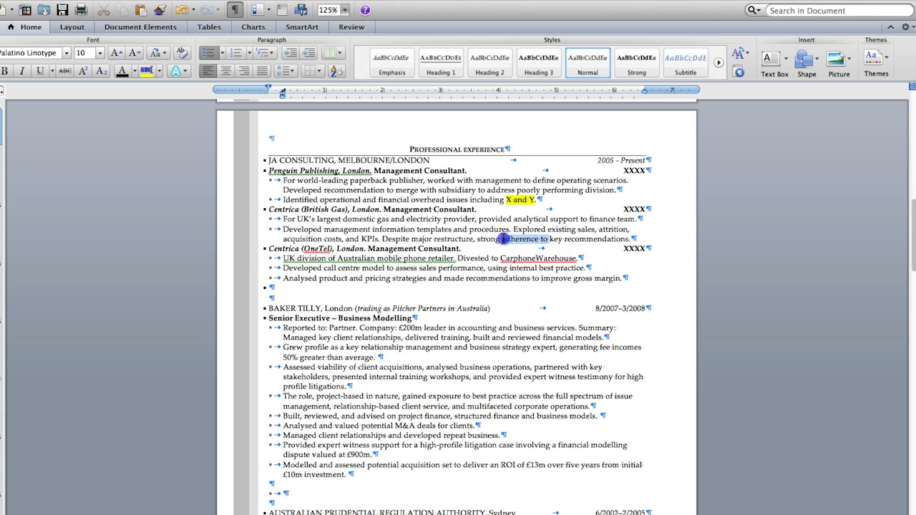
pyautogui.press('BackSpace')
pyautogui.click(559, 238)
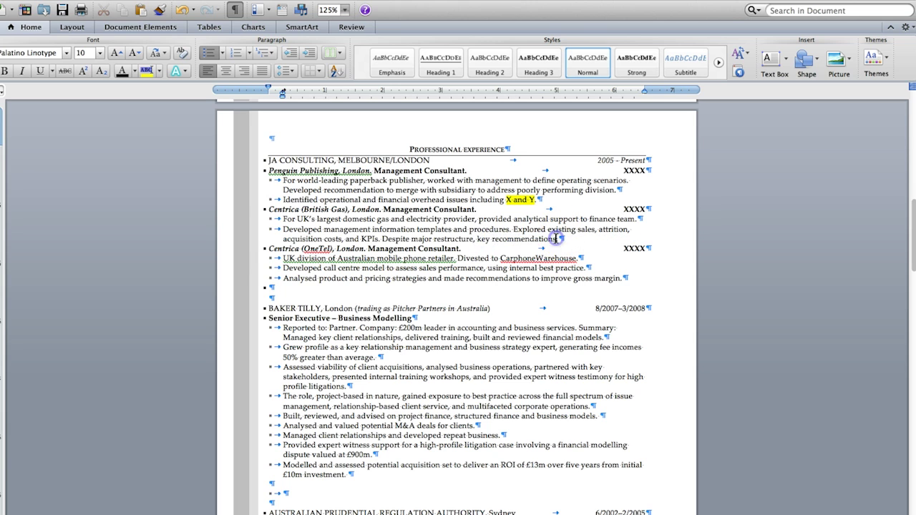
pyautogui.write('were implemented.')
pyautogui.doubleClick(393, 239)
pyautogui.write('After')
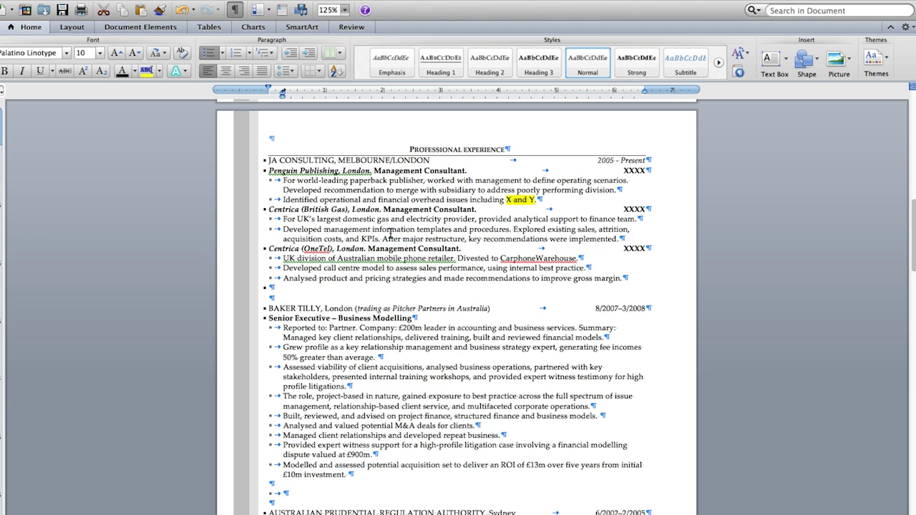
# Step: Begin the first OneTel bullet with "For" and move the call centre model text into it after "retailer," with lowercase "developed"
pyautogui.scroll(-3, 439, 279)
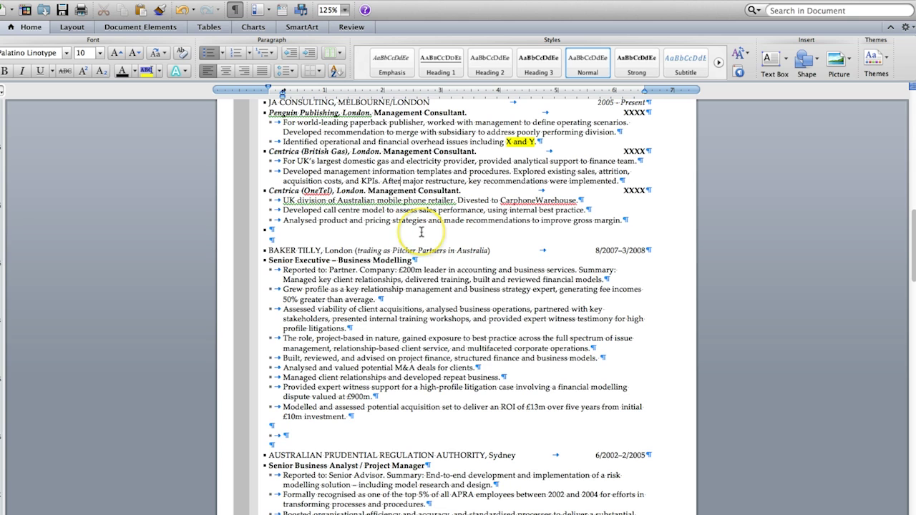
pyautogui.click(289, 203)
pyautogui.write('For')
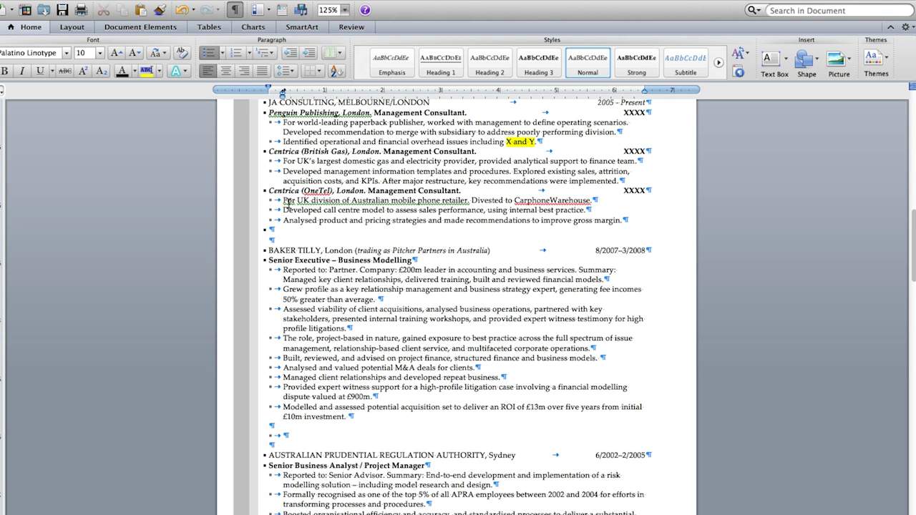
pyautogui.tripleClick(337, 209)
pyautogui.moveTo(343, 210); pyautogui.dragTo(466, 201)
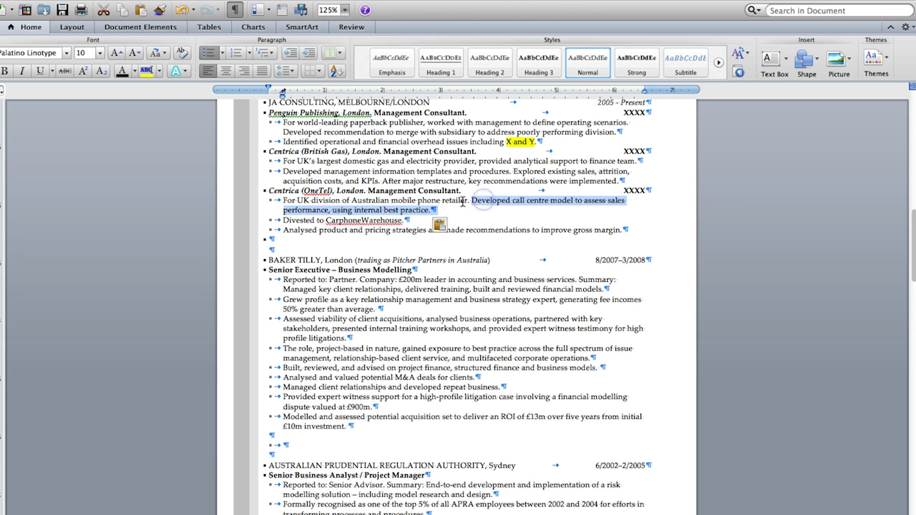
pyautogui.click(469, 201)
pyautogui.write(',')
pyautogui.press('Delete')
pyautogui.write('d')
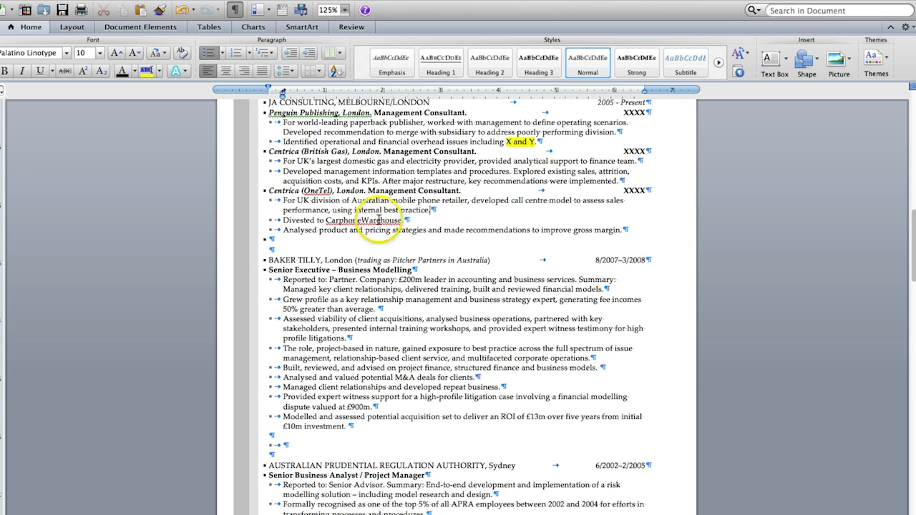
# Step: Move the "Divested to CarphoneWarehouse" text to the end of the first OneTel bullet, introduced by "After maximizing value," with lowercase "divested"
pyautogui.tripleClick(331, 231)
pyautogui.moveTo(303, 226); pyautogui.dragTo(283, 221)
pyautogui.tripleClick(336, 231)
pyautogui.moveTo(334, 233); pyautogui.dragTo(444, 211)
pyautogui.click(432, 215)
pyautogui.write('After maximizing,')
pyautogui.press('BackSpace')
pyautogui.press('BackSpace')
pyautogui.write('value,')
pyautogui.press('BackSpace')
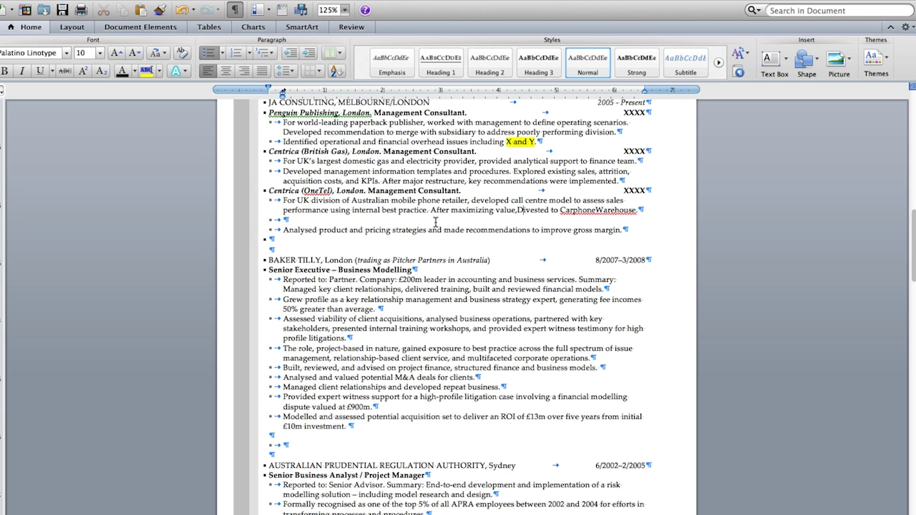
# Step: Delete the empty bullet left below the first OneTel bullet and the surplus blank bullet line above Baker Tilly
pyautogui.click(303, 220)
pyautogui.press('BackSpace')
pyautogui.press('BackSpace')
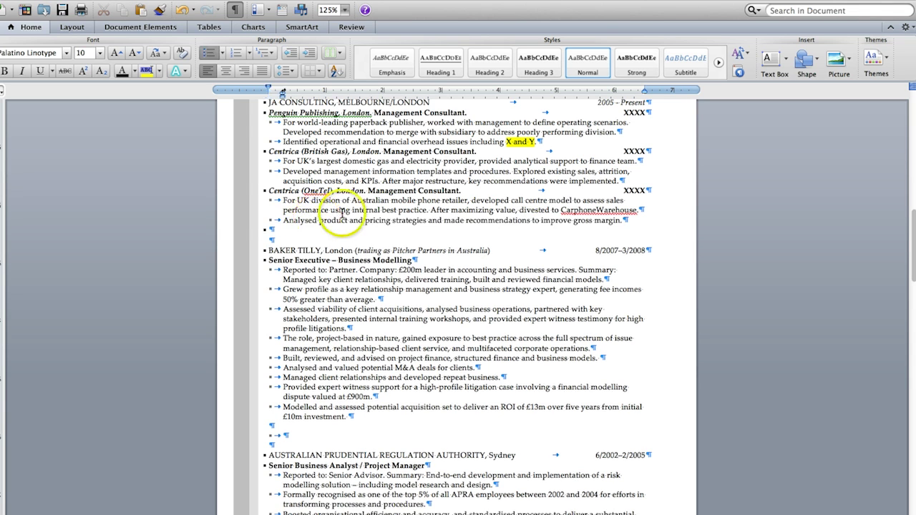
pyautogui.click(339, 242)
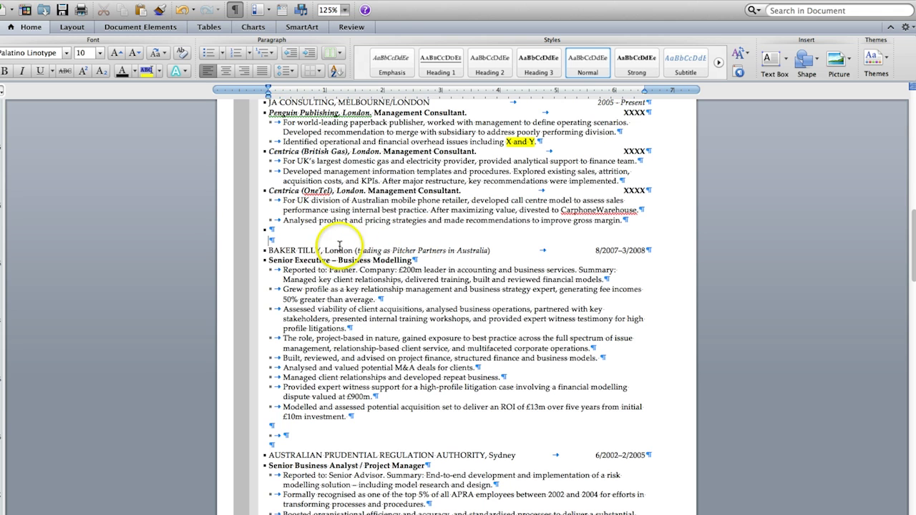
pyautogui.press('BackSpace')
# Step: Highlight in yellow the XXXX date placeholders of the Penguin Publishing, British Gas and OneTel entries
pyautogui.scroll(3, 325, 293)
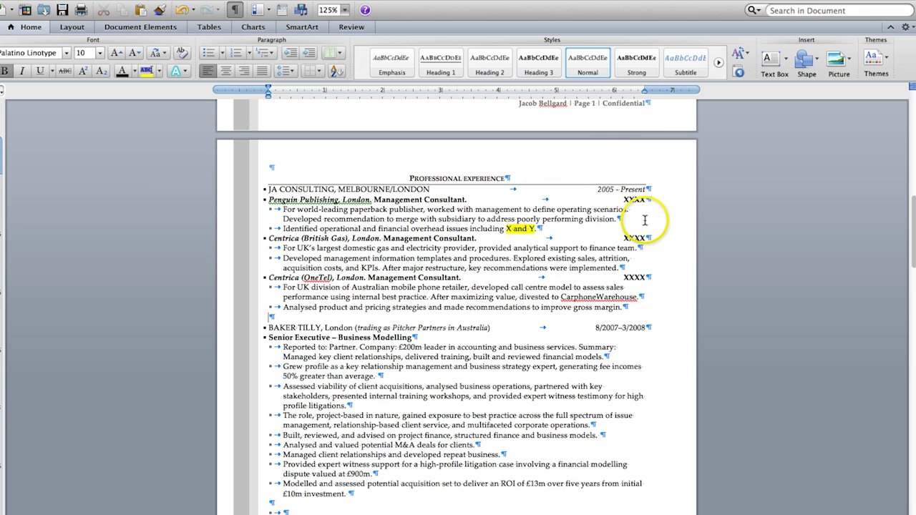
pyautogui.doubleClick(634, 199)
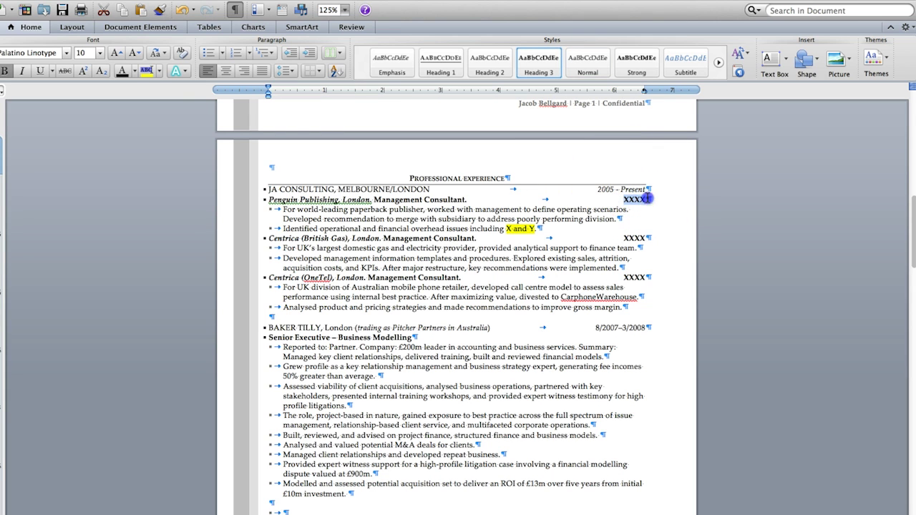
pyautogui.click(147, 71)
pyautogui.click(622, 236)
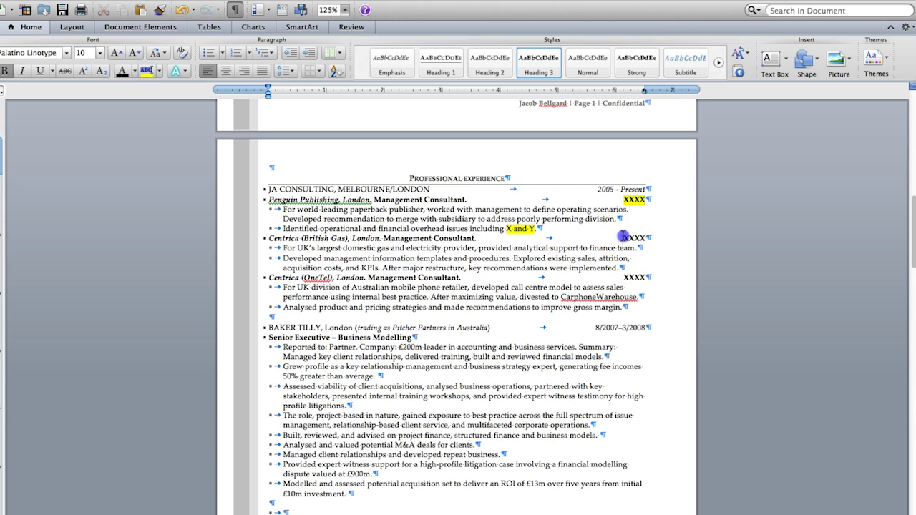
pyautogui.click(147, 70)
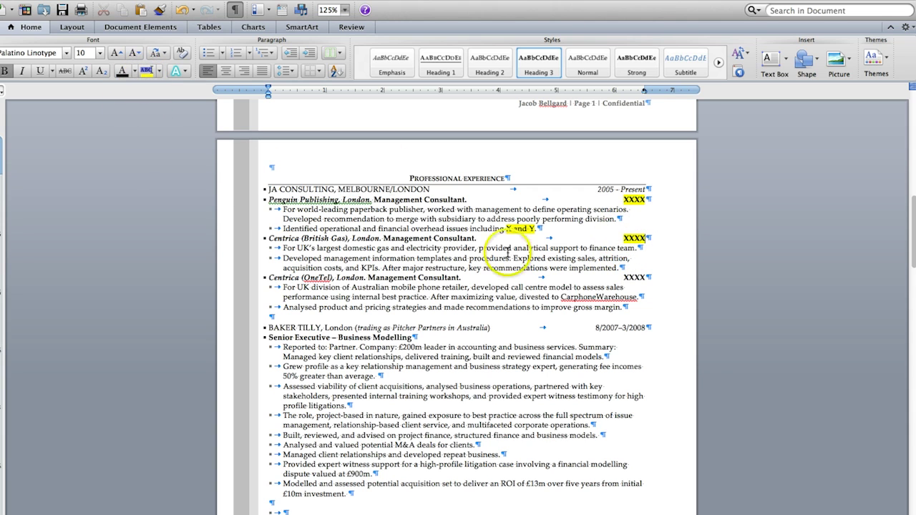
pyautogui.doubleClick(634, 277)
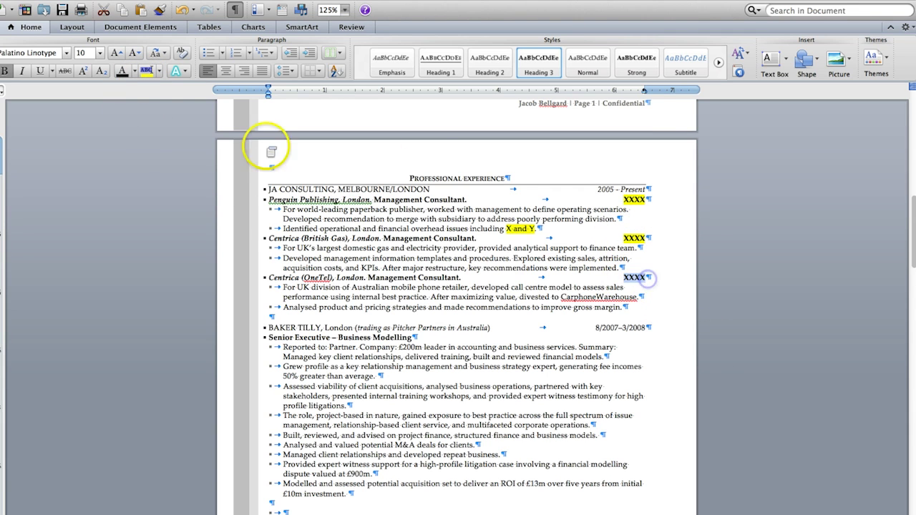
pyautogui.click(140, 79)
# Step: Append "(CONT.)" to the second page's Professional Experience heading and to the JA Consulting employer line
pyautogui.click(505, 178)
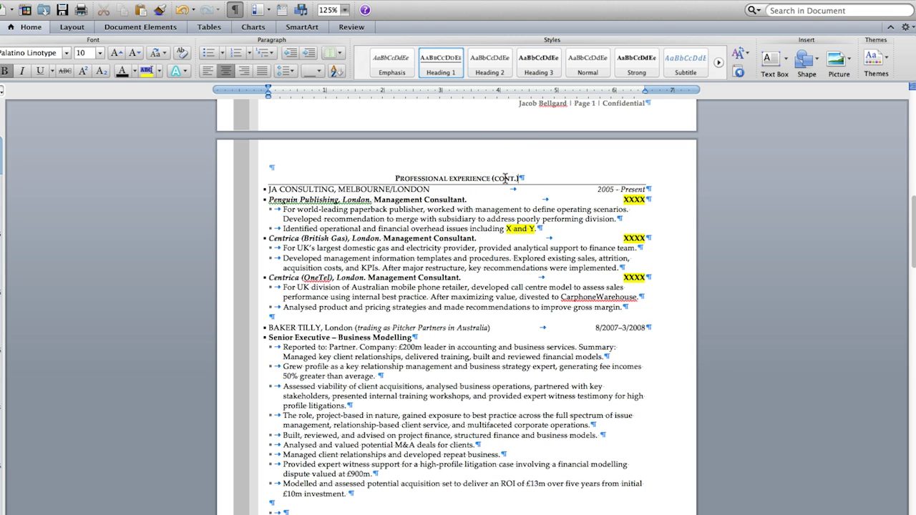
pyautogui.click(434, 189)
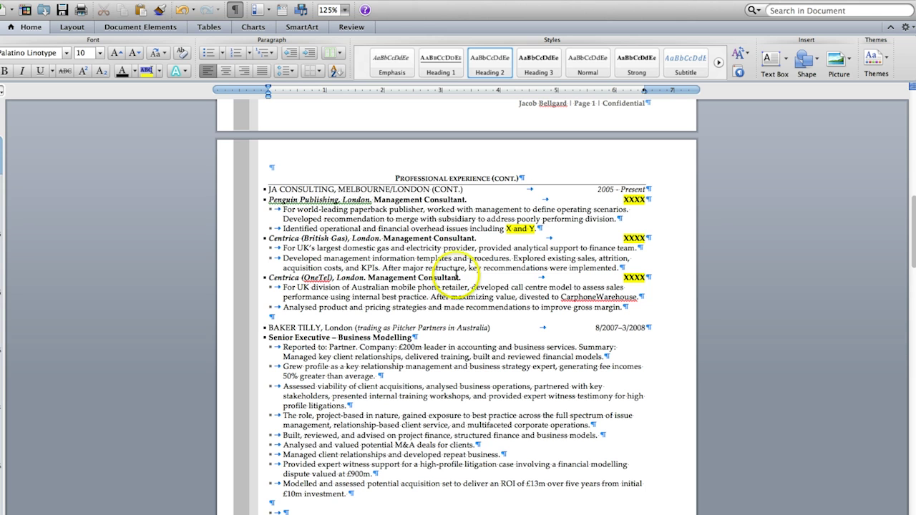
# Step: Change the Baker Tilly dates to years only, "2007 - 2008", with spaces around the hyphen like the JA Consulting dates
pyautogui.scroll(-5, 451, 265)
pyautogui.click(418, 272)
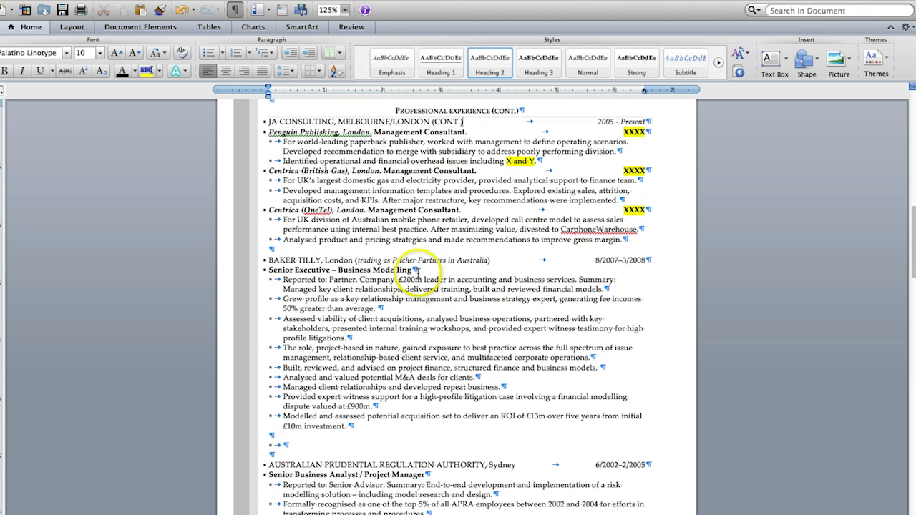
pyautogui.click(649, 259)
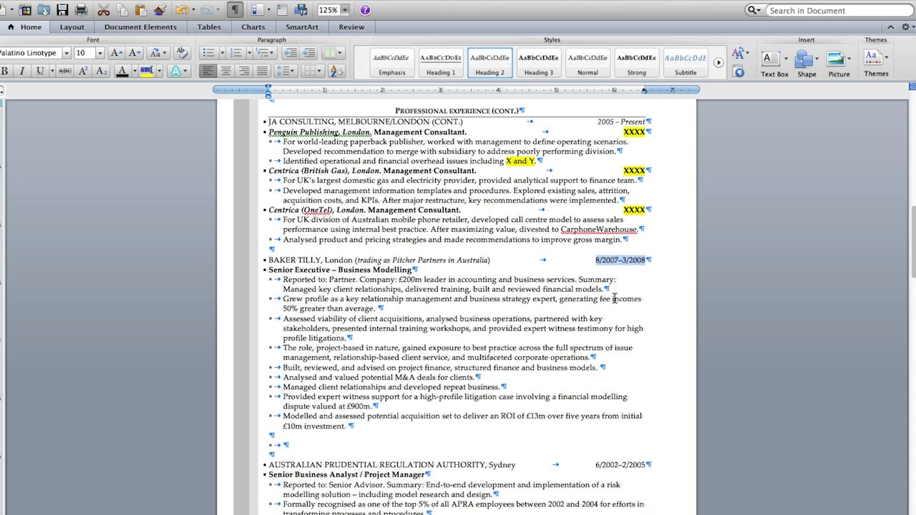
pyautogui.click(605, 258)
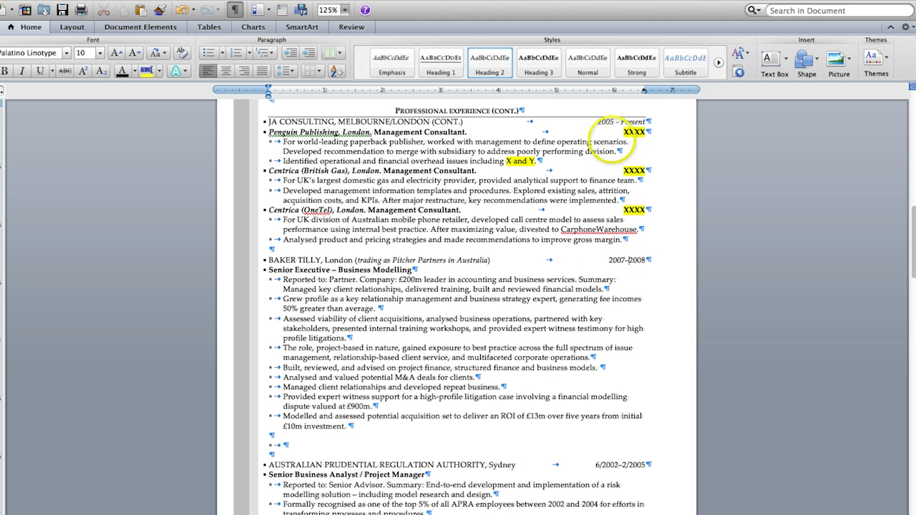
pyautogui.click(613, 123)
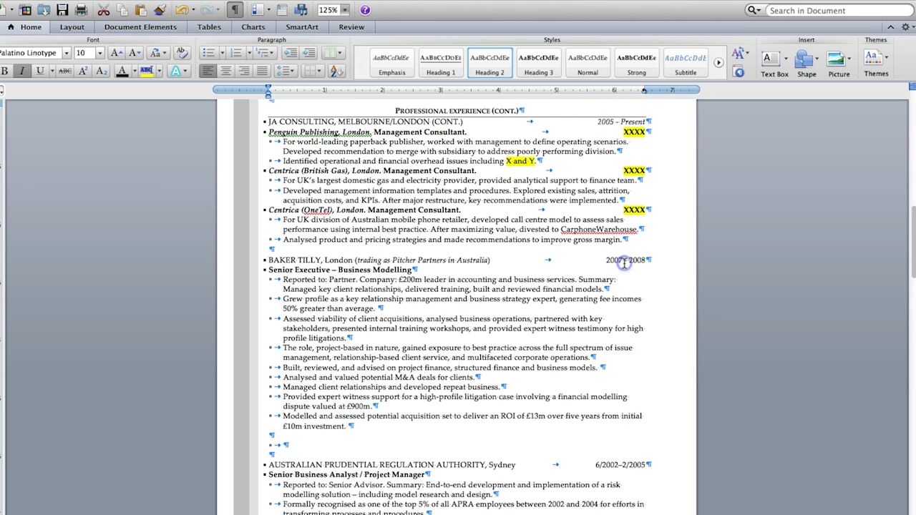
# Step: Italicise the Baker Tilly date range, undoing the accidental move of the dates into the OneTel bullet
pyautogui.moveTo(645, 261); pyautogui.dragTo(606, 259)
pyautogui.moveTo(608, 259); pyautogui.dragTo(520, 230)
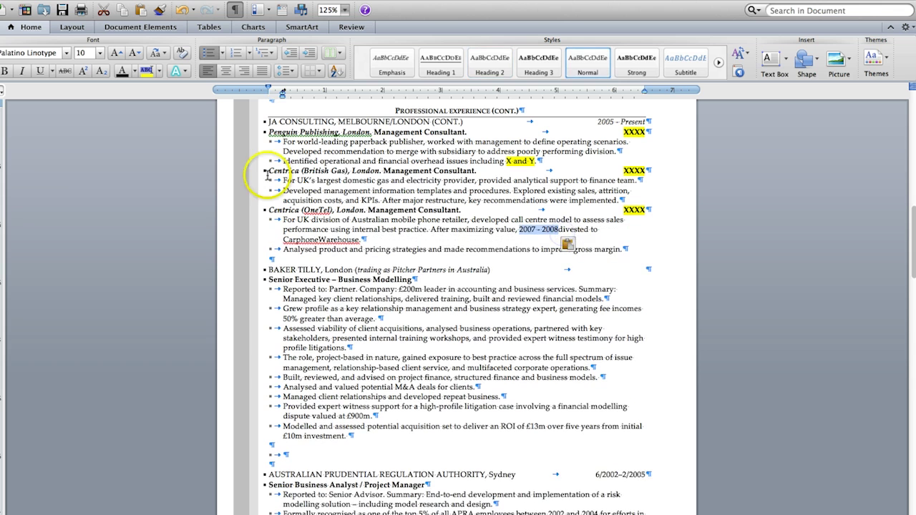
pyautogui.press('super+z')
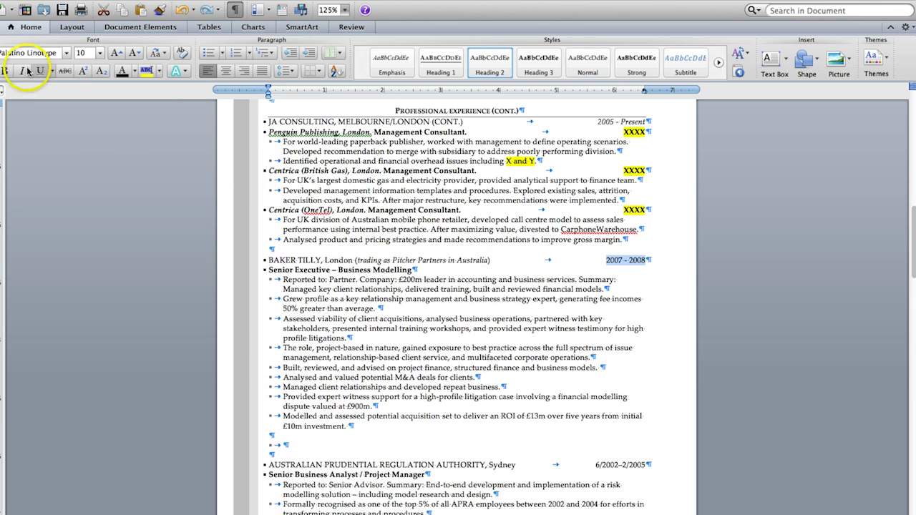
pyautogui.scroll(-1, 428, 297)
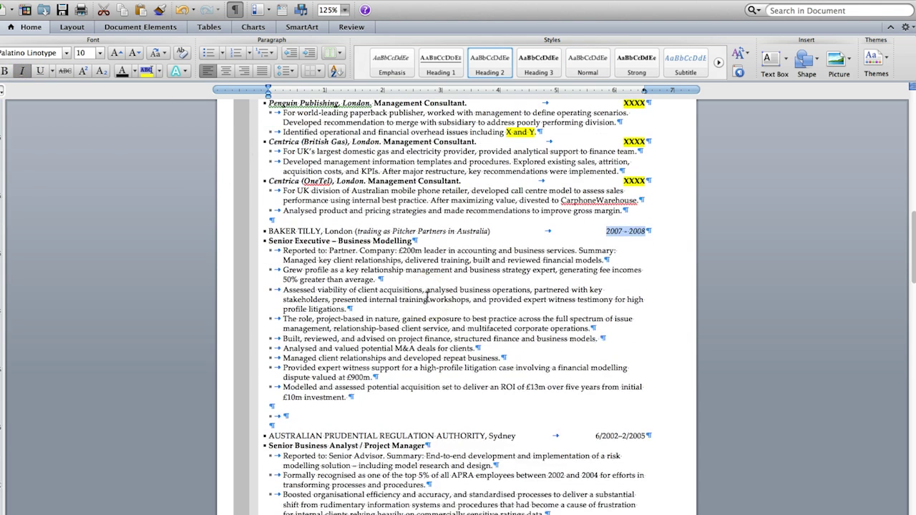
# Step: Remove "Reported to: Partner." from the first Baker Tilly bullet and replace "Company:" with "For"
pyautogui.scroll(-1, 427, 295)
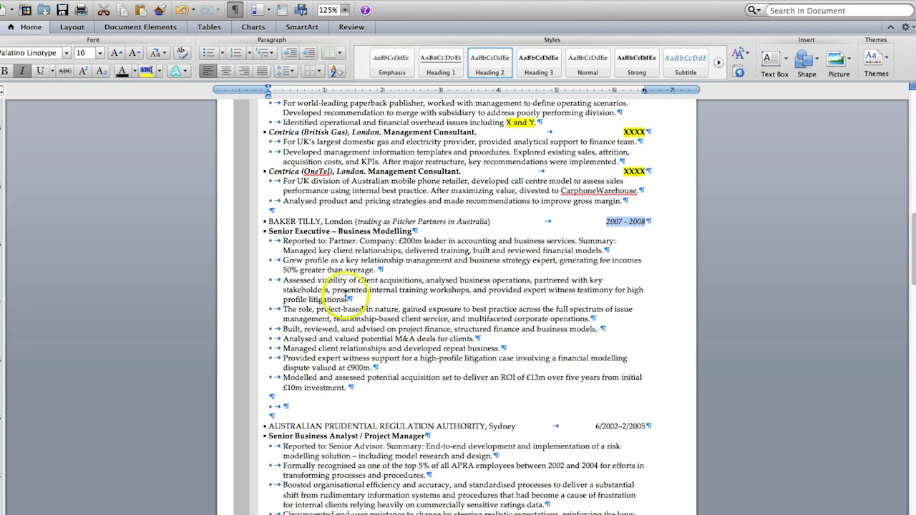
pyautogui.doubleClick(343, 241)
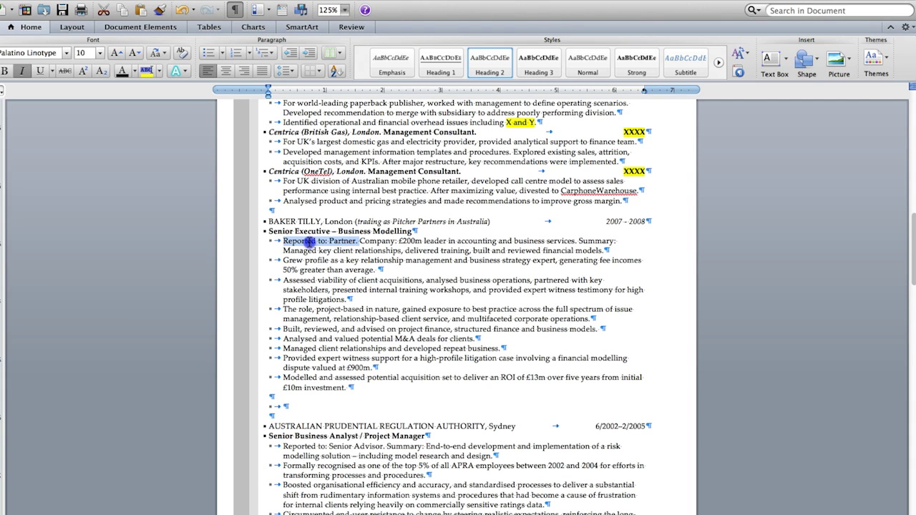
pyautogui.press('Delete')
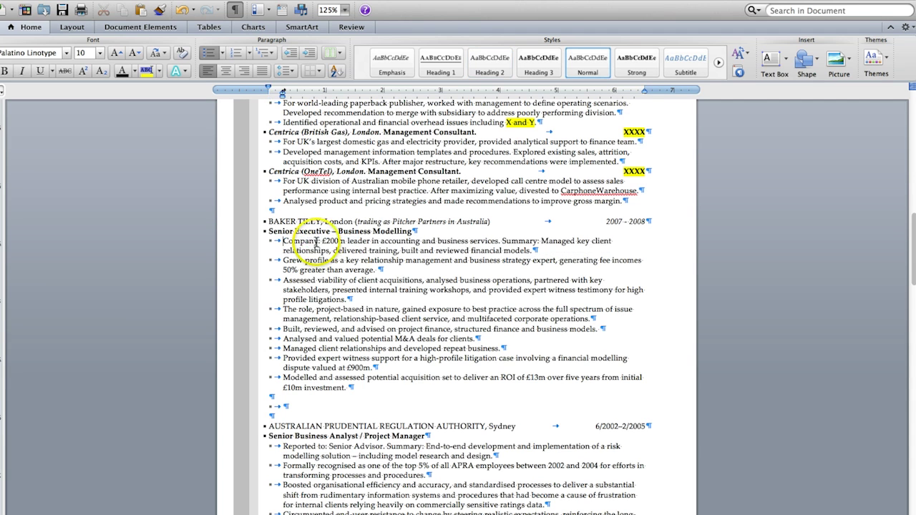
pyautogui.doubleClick(284, 241)
pyautogui.press('Delete')
pyautogui.press('Delete')
pyautogui.press('Delete')
pyautogui.write('For')
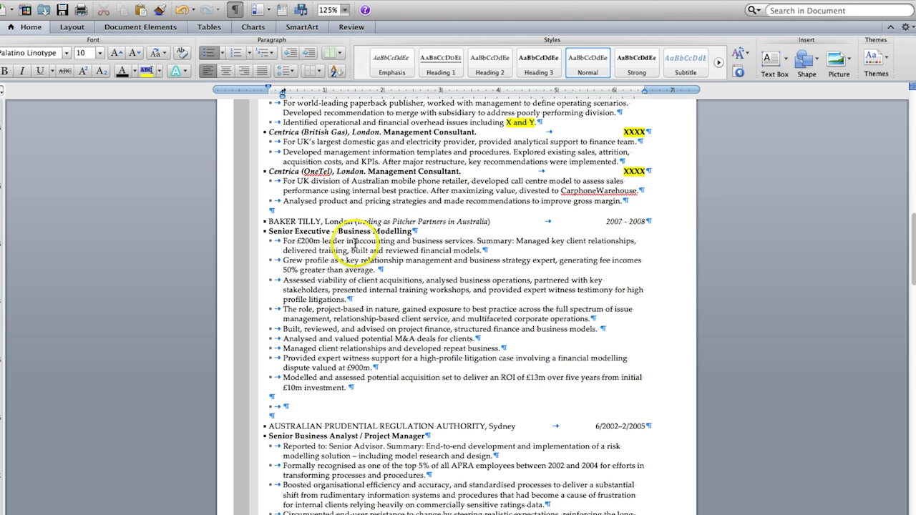
# Step: Change "London" to uppercase "LONDON" in the Baker Tilly employer line
pyautogui.scroll(5, 373, 267)
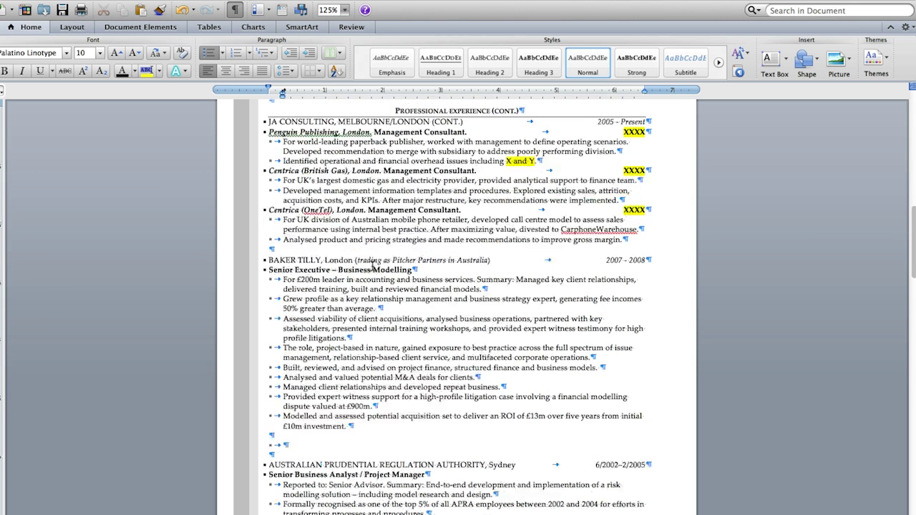
pyautogui.click(334, 385)
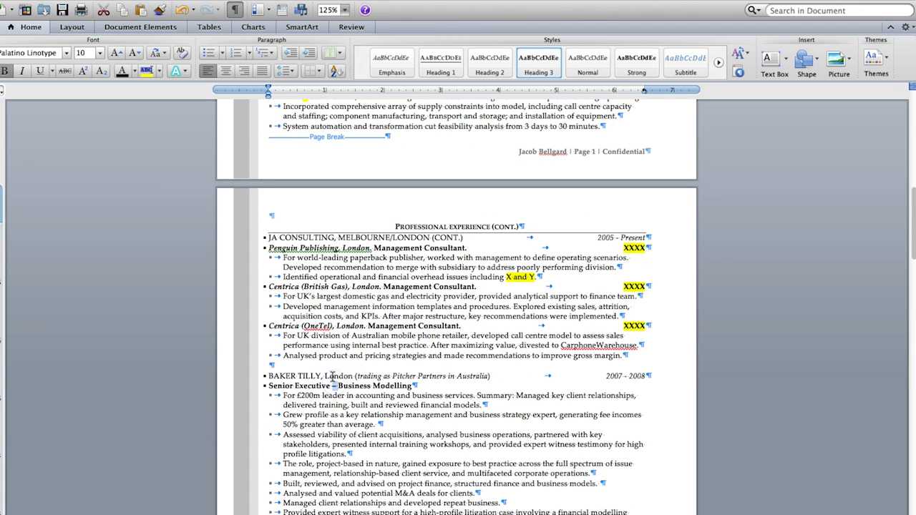
pyautogui.write('LONDON')
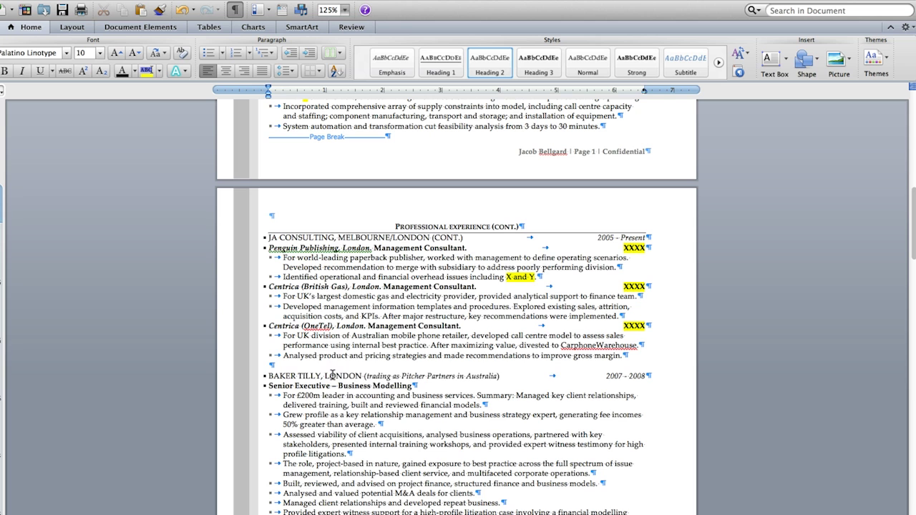
# Step: Remove "Summary:" from the first Baker Tilly bullet and join the sentences as "business services, managed key client relationships"
pyautogui.scroll(-3, 367, 386)
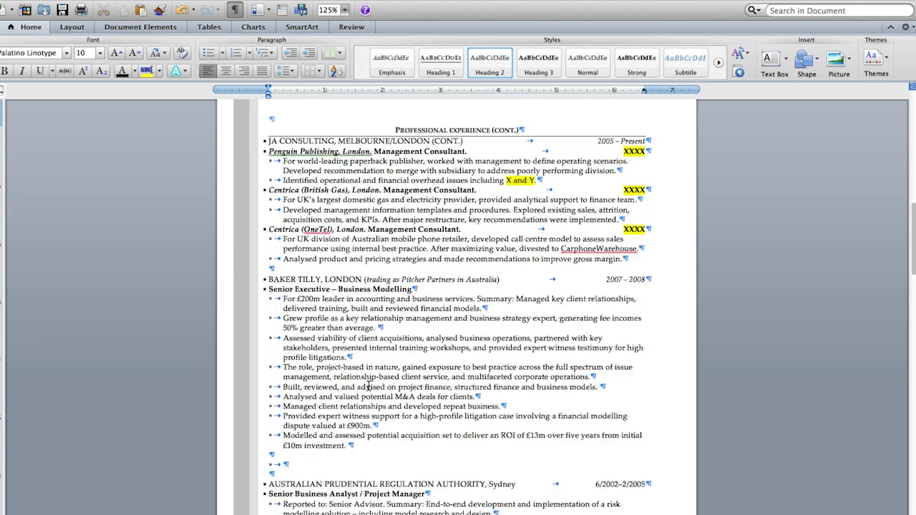
pyautogui.click(513, 299)
pyautogui.press('BackSpace')
pyautogui.press('BackSpace')
pyautogui.press('BackSpace')
pyautogui.write(',')
pyautogui.press('Right')
pyautogui.write('==')
pyautogui.press('BackSpace')
pyautogui.press('BackSpace')
pyautogui.press('BackSpace')
pyautogui.write('m')
pyautogui.click(486, 317)
pyautogui.click(467, 308)
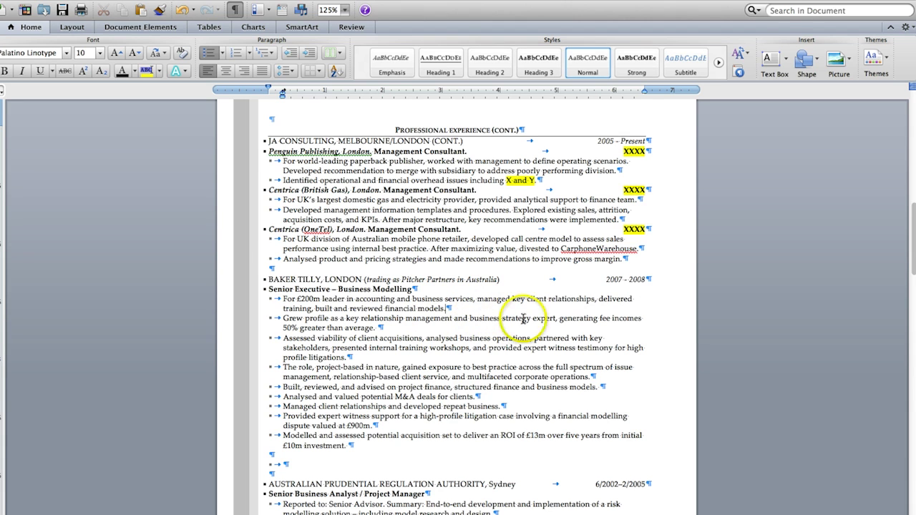
# Step: Insert "and" before "built" in the first Baker Tilly bullet and shorten "built and reviewed" to "built/reviewed"
pyautogui.click(313, 309)
pyautogui.click(313, 309)
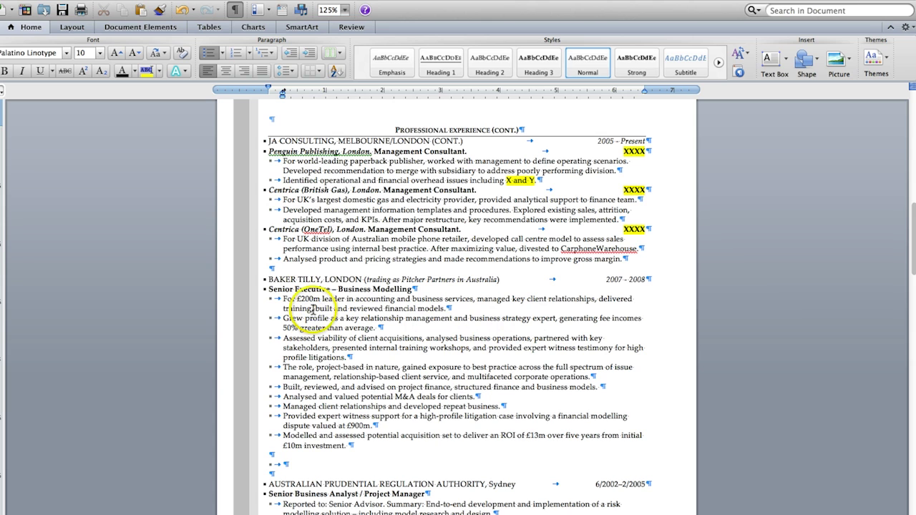
pyautogui.write('and')
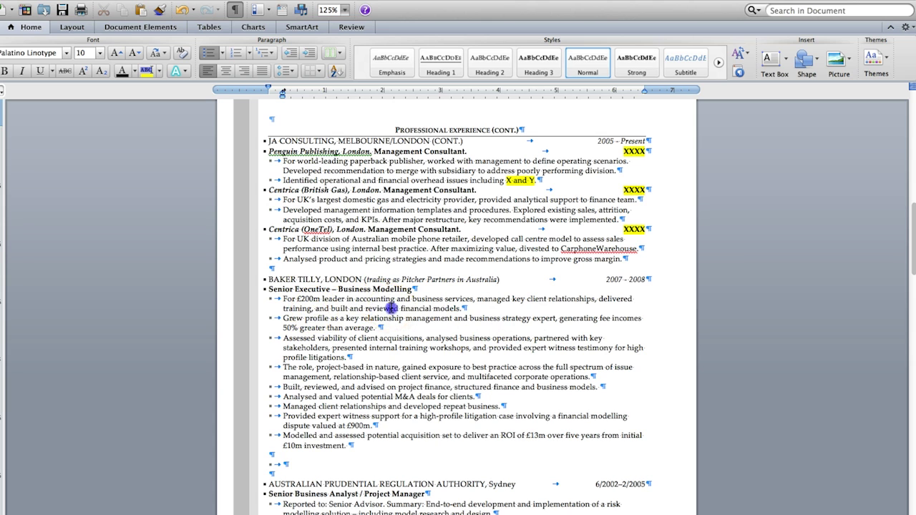
pyautogui.moveTo(348, 308); pyautogui.dragTo(365, 308)
pyautogui.write('/')
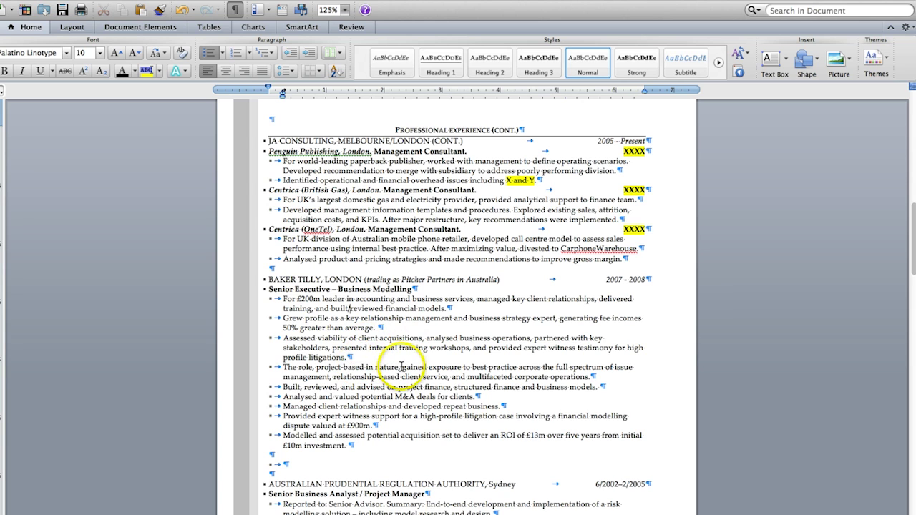
# Step: Delete the "The role, project-based in nature" bullet and merge the M&A deals bullet into the end of the first Baker Tilly bullet
pyautogui.tripleClick(491, 369)
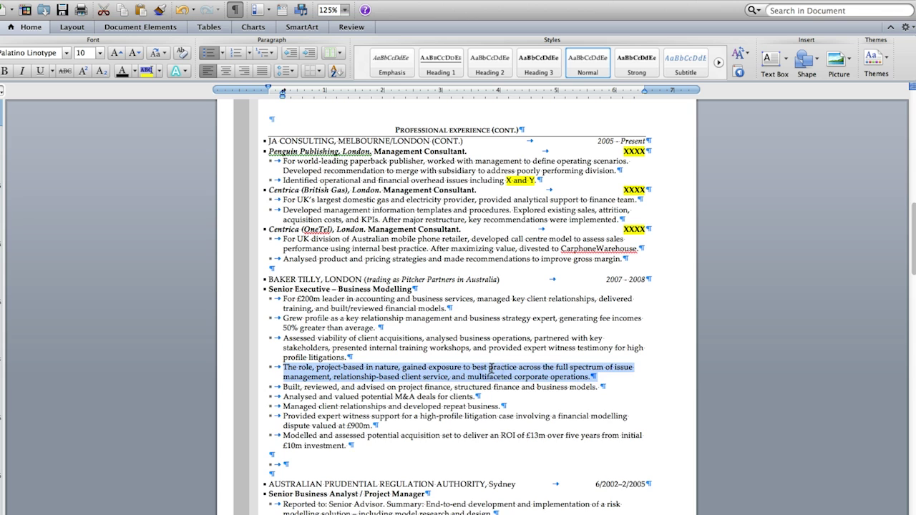
pyautogui.press('BackSpace')
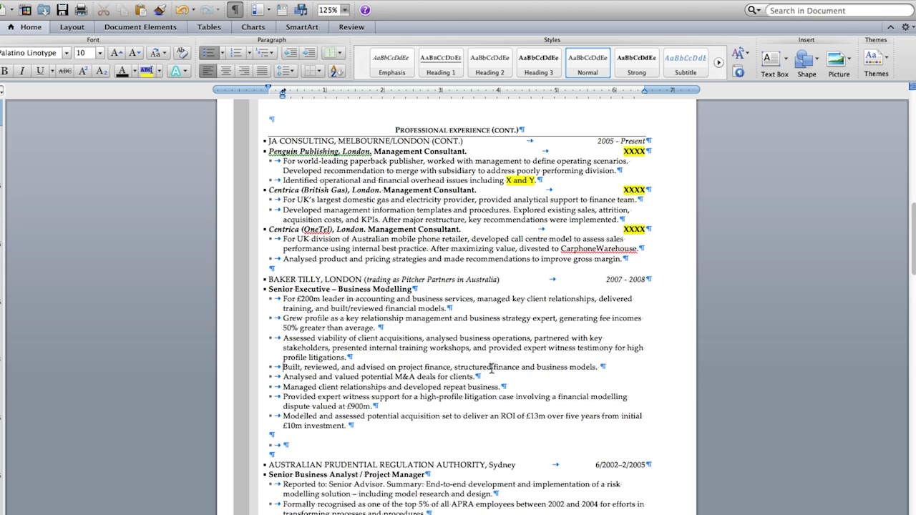
pyautogui.tripleClick(370, 377)
pyautogui.moveTo(370, 377); pyautogui.dragTo(449, 310)
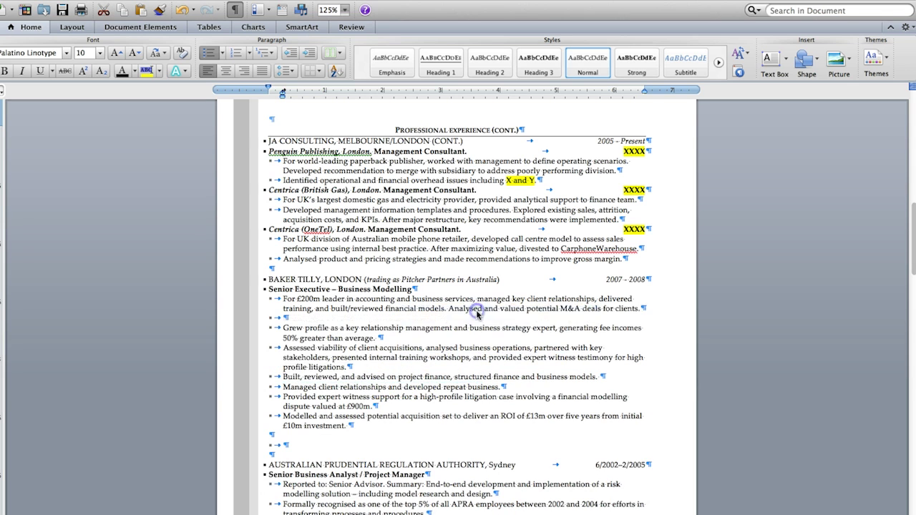
pyautogui.click(303, 319)
pyautogui.press('Delete')
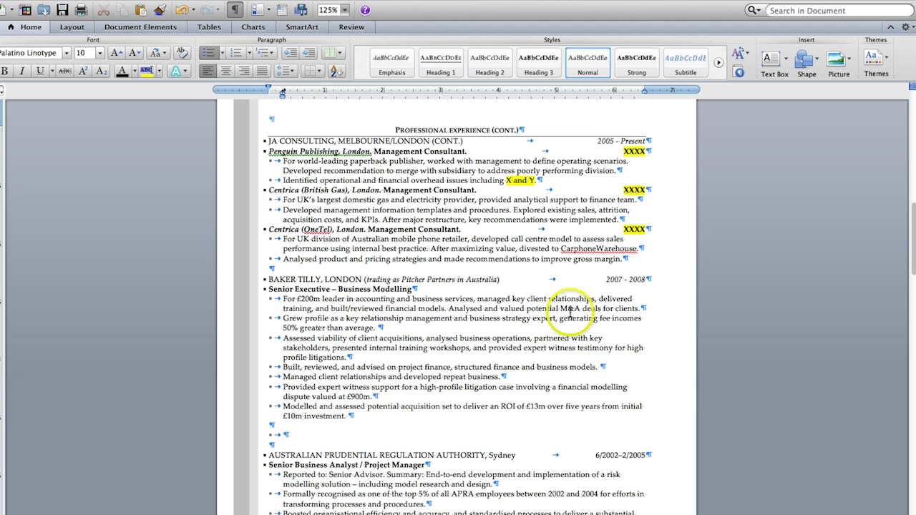
# Step: Shorten the "Grew profile" bullet to "Generated fee incomes 50% greater than average."
pyautogui.moveTo(559, 318); pyautogui.dragTo(296, 315)
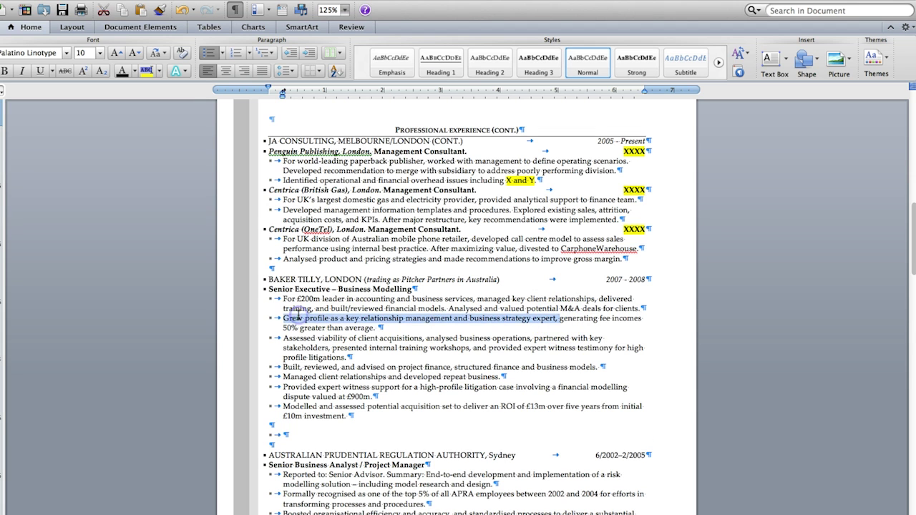
pyautogui.press('Delete')
pyautogui.write('G')
pyautogui.press('Delete')
pyautogui.click(322, 319)
pyautogui.press('BackSpace')
pyautogui.press('BackSpace')
pyautogui.press('BackSpace')
pyautogui.write('ed')
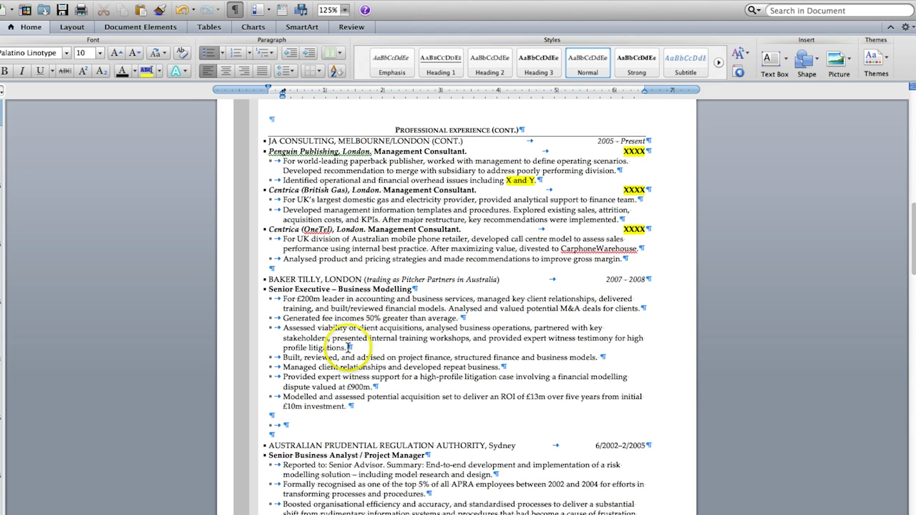
# Step: Move the "Assessed viability" bullet above the "Generated fee incomes" bullet and remove "partnered with key stakeholders" from it
pyautogui.tripleClick(332, 330)
pyautogui.moveTo(301, 326); pyautogui.dragTo(285, 318)
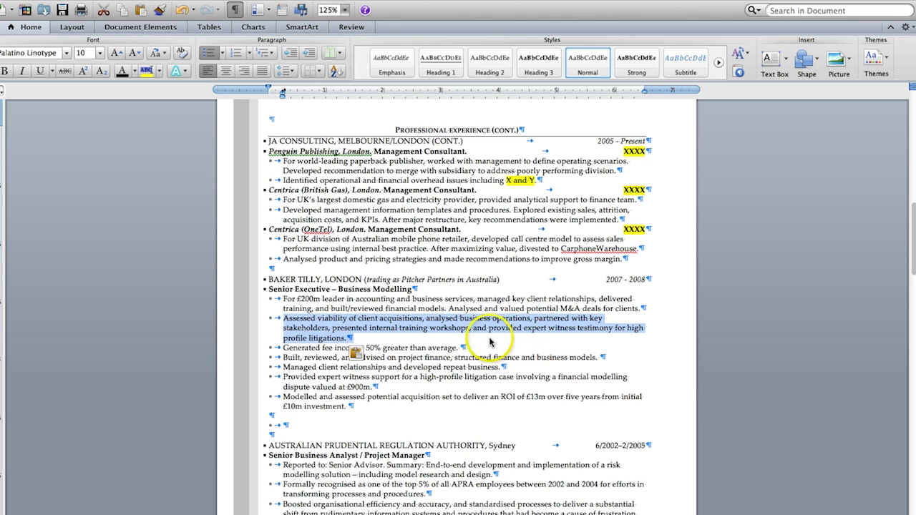
pyautogui.click(334, 336)
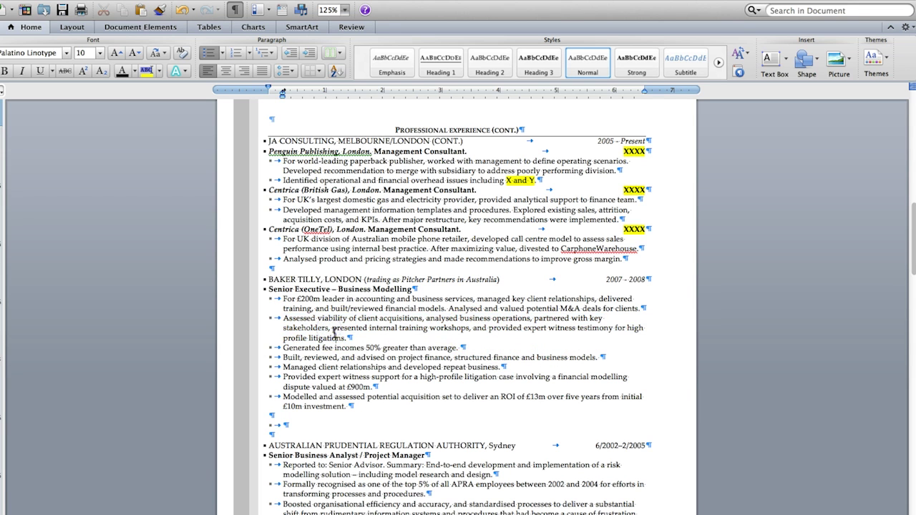
pyautogui.moveTo(535, 317); pyautogui.dragTo(326, 330)
pyautogui.press('Delete')
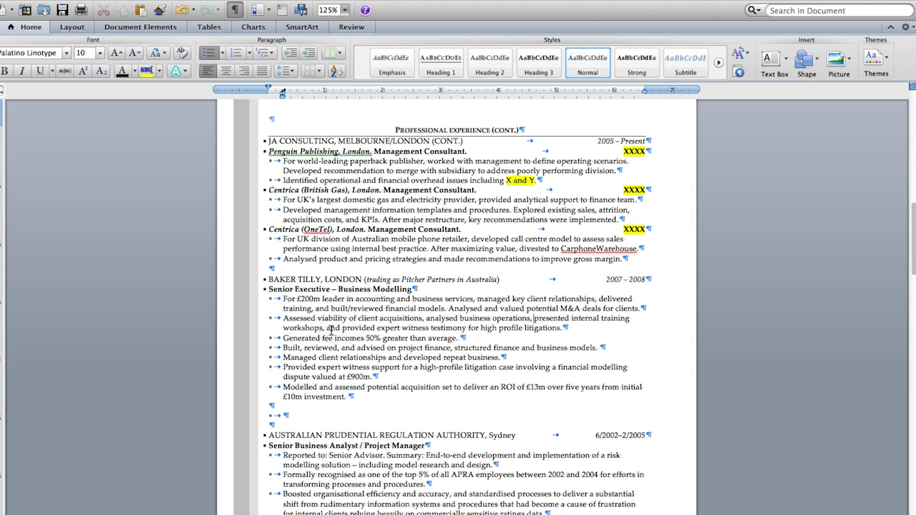
# Step: Move the "Built, reviewed, and advised" bullet above "Generated fee incomes" and merge the two into one bullet
pyautogui.tripleClick(361, 347)
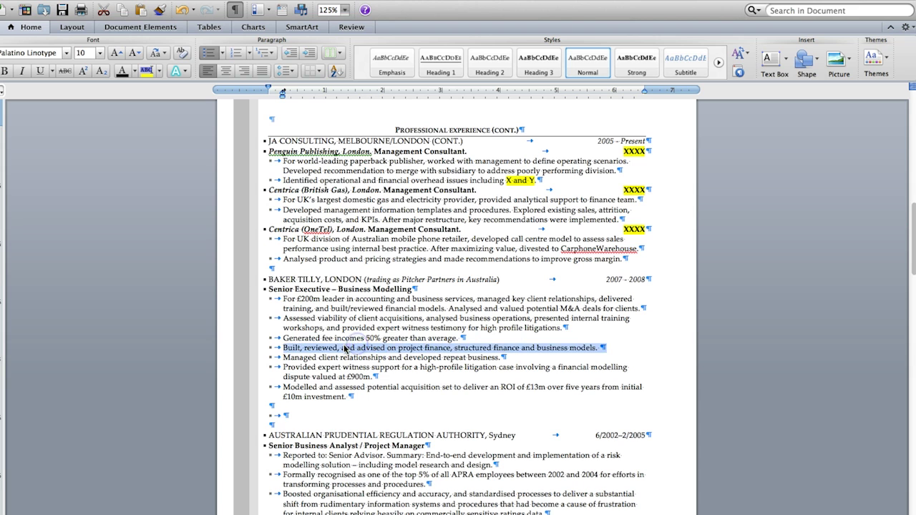
pyautogui.moveTo(358, 347); pyautogui.dragTo(284, 339)
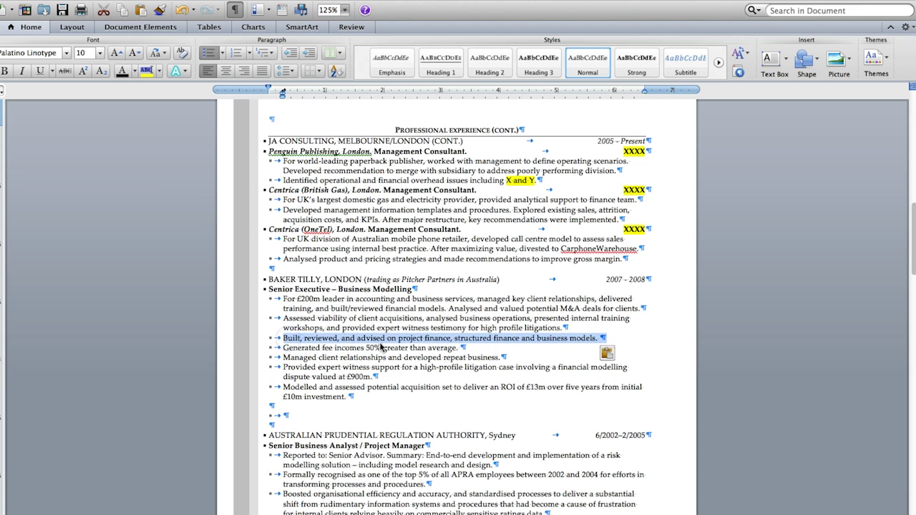
pyautogui.click(281, 350)
pyautogui.press('BackSpace')
pyautogui.press('BackSpace')
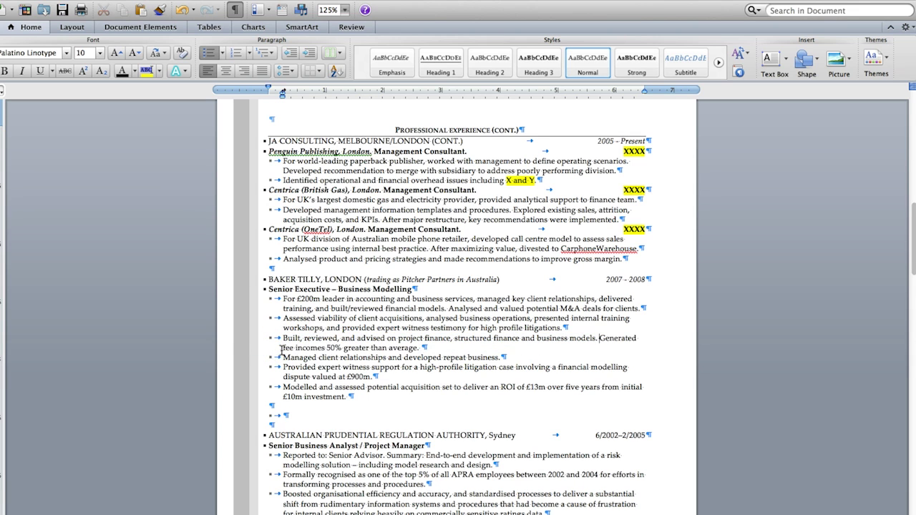
# Step: Merge the "Managed client relationships and developed repeat business" sentence into the end of the "Built, reviewed" bullet and remove the emptied bullet
pyautogui.tripleClick(325, 358)
pyautogui.moveTo(343, 361); pyautogui.dragTo(421, 349)
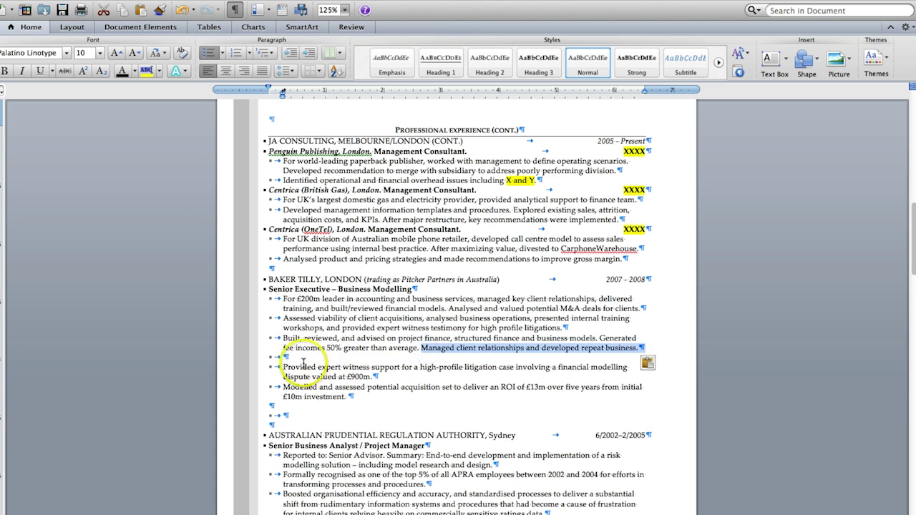
pyautogui.click(296, 357)
pyautogui.press('BackSpace')
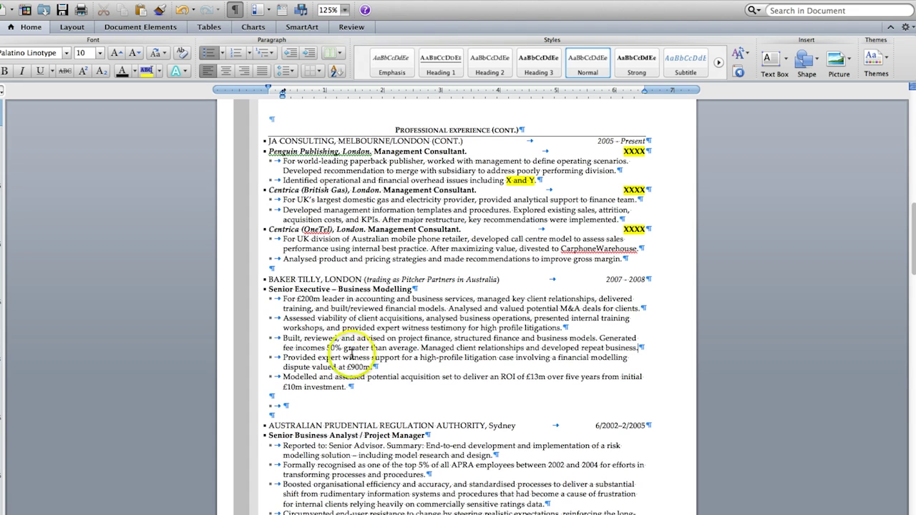
# Step: Remove "a" before "high-profile" and before "financial modelling" in the expert witness bullet, and capitalise its amount as "£900M"
pyautogui.scroll(-1, 401, 367)
pyautogui.doubleClick(418, 339)
pyautogui.press('Delete')
pyautogui.doubleClick(548, 339)
pyautogui.press('Delete')
pyautogui.click(345, 349)
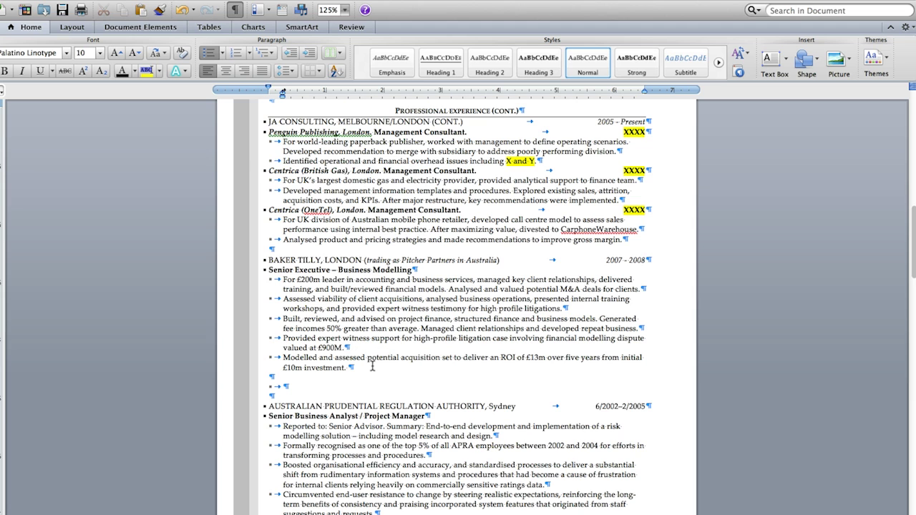
# Step: Capitalise the amount in the first Baker Tilly bullet as "£200M"
pyautogui.click(320, 278)
pyautogui.press('BackSpace')
pyautogui.write('M')
pyautogui.click(340, 310)
pyautogui.click(340, 367)
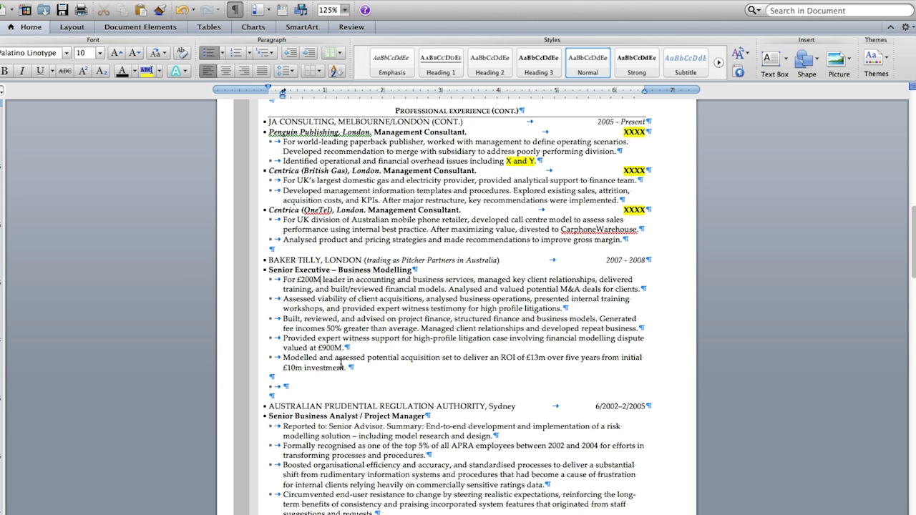
# Step: Edit the "Modelled and assessed" bullet to read "deliver ROI of £13M over 5 years from initial £10M investment"
pyautogui.click(456, 362)
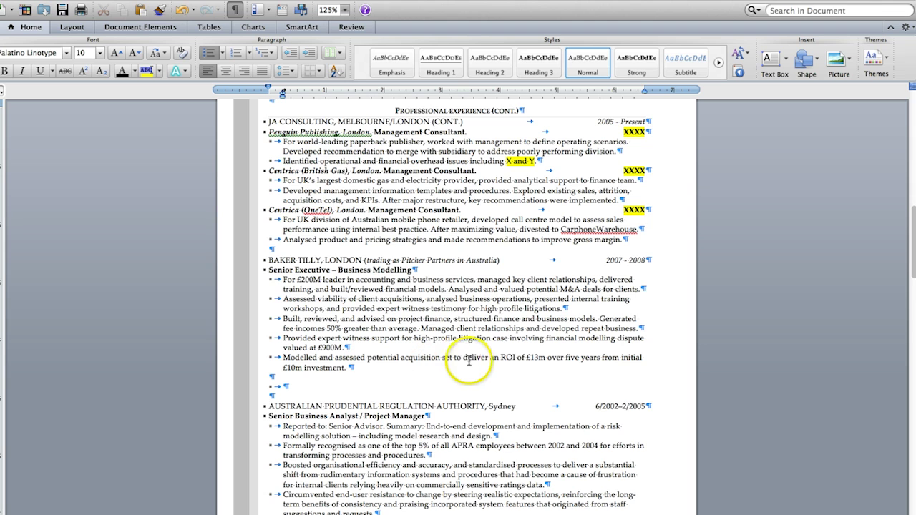
pyautogui.doubleClick(493, 357)
pyautogui.press('BackSpace')
pyautogui.click(536, 358)
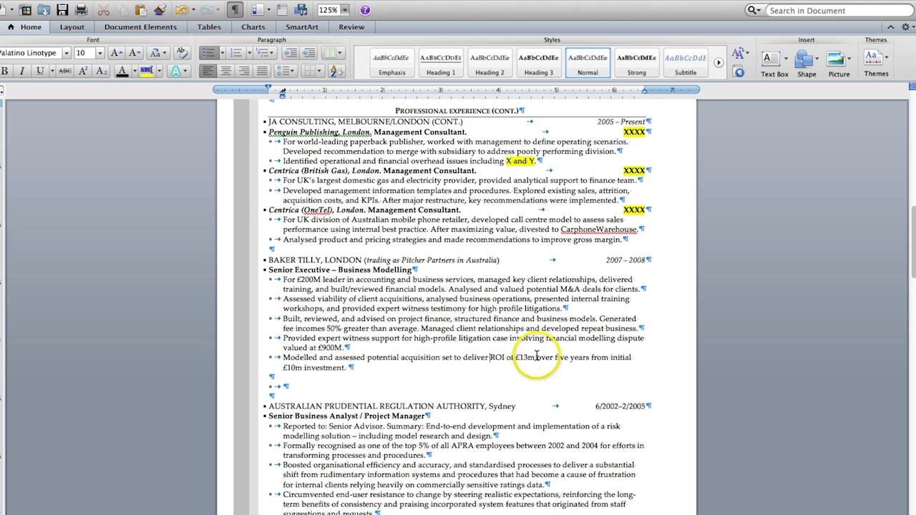
pyautogui.click(561, 359)
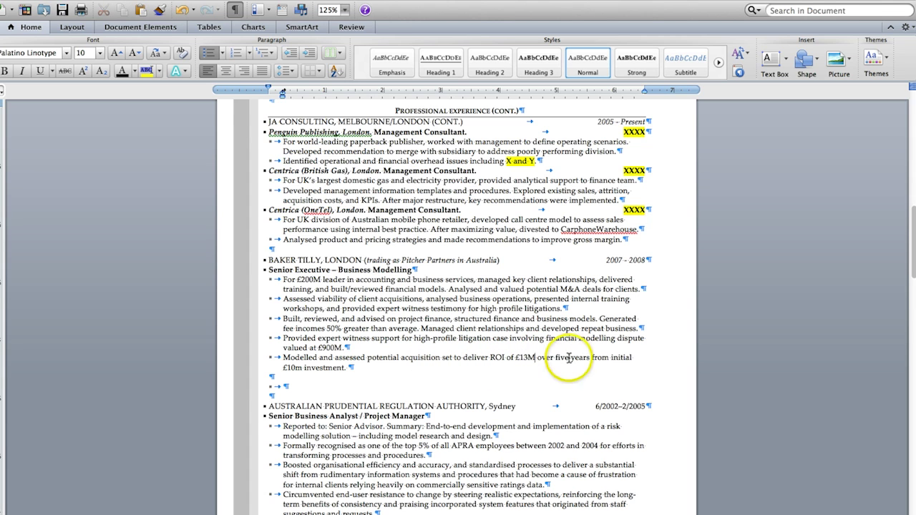
pyautogui.write('5')
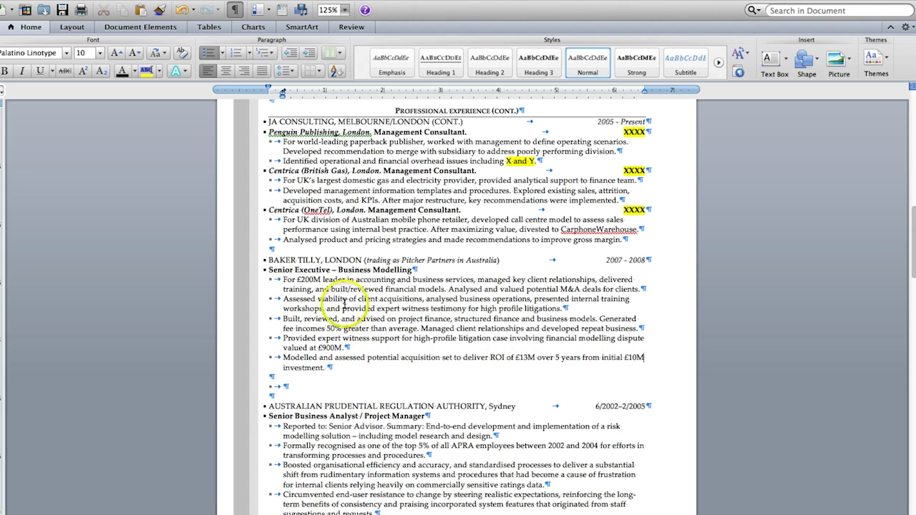
# Step: Remove the expert witness testimony phrase from the "Assessed viability of client acquisitions" bullet, and delete the whole bullet
pyautogui.click(569, 308)
pyautogui.moveTo(568, 307); pyautogui.dragTo(334, 309)
pyautogui.press('Delete')
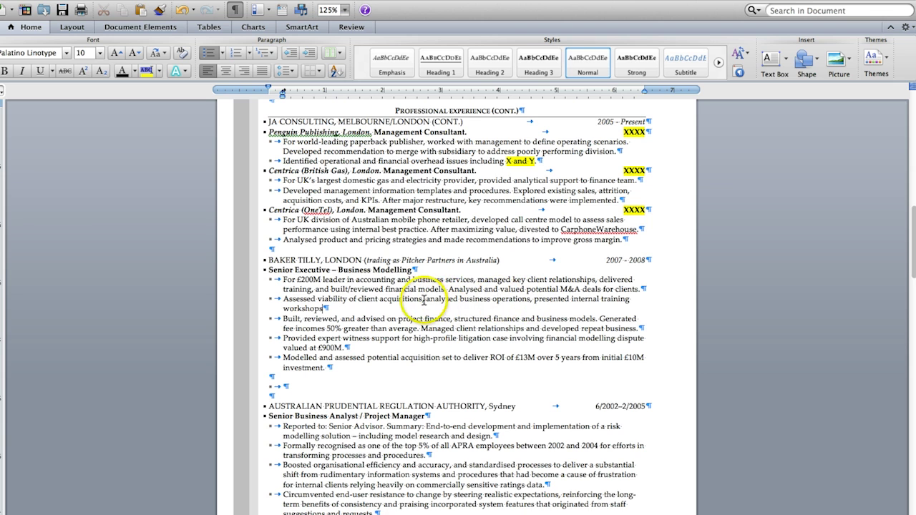
pyautogui.tripleClick(285, 301)
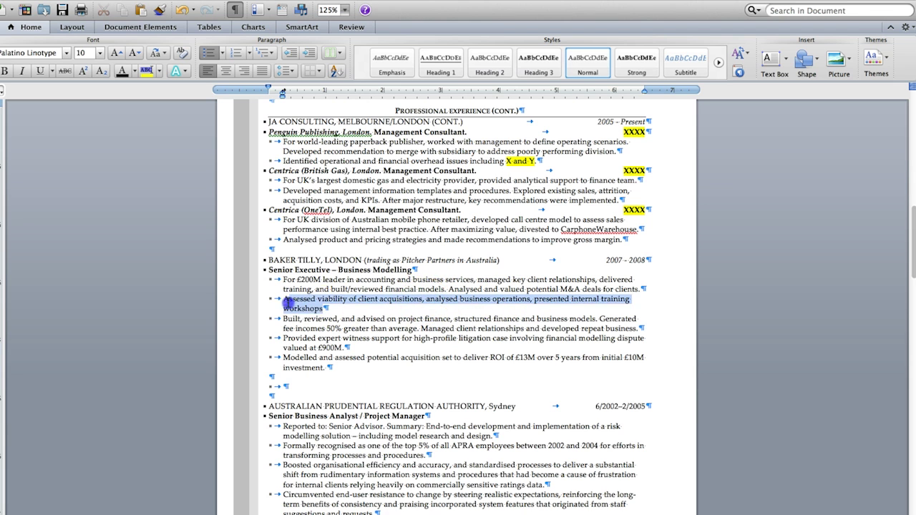
pyautogui.press('BackSpace')
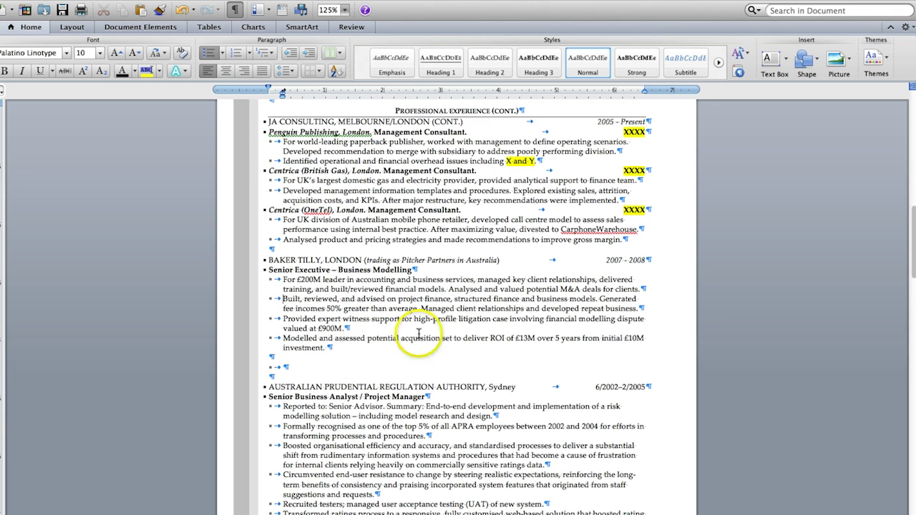
# Step: Replace "case involving" with "on" in the expert witness bullet
pyautogui.doubleClick(495, 319)
pyautogui.press('BackSpace')
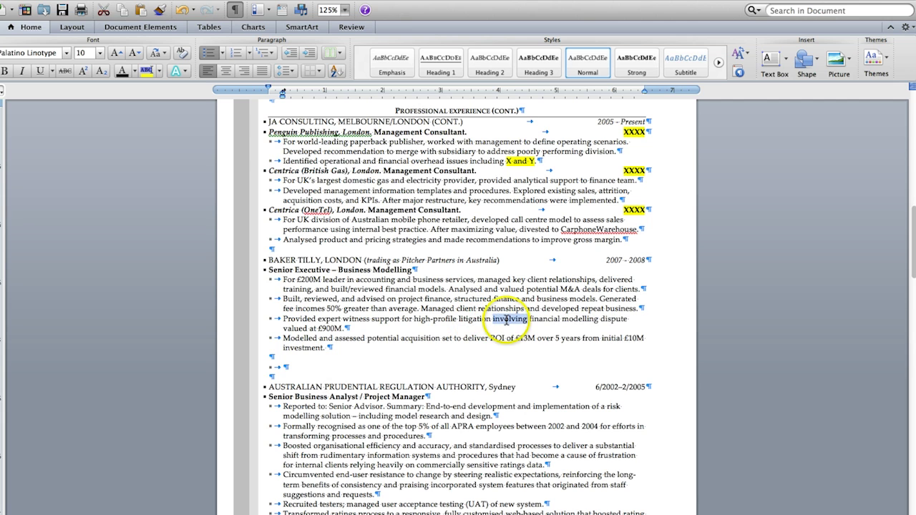
pyautogui.write('on')
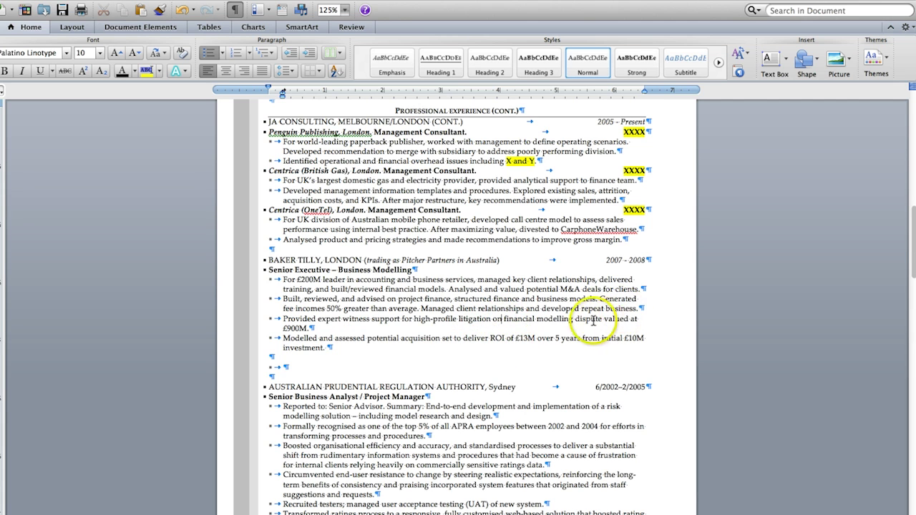
# Step: Move "£900M" in front of "financial modelling dispute" and delete the leftover "valued at" from the expert witness bullet
pyautogui.click(282, 327)
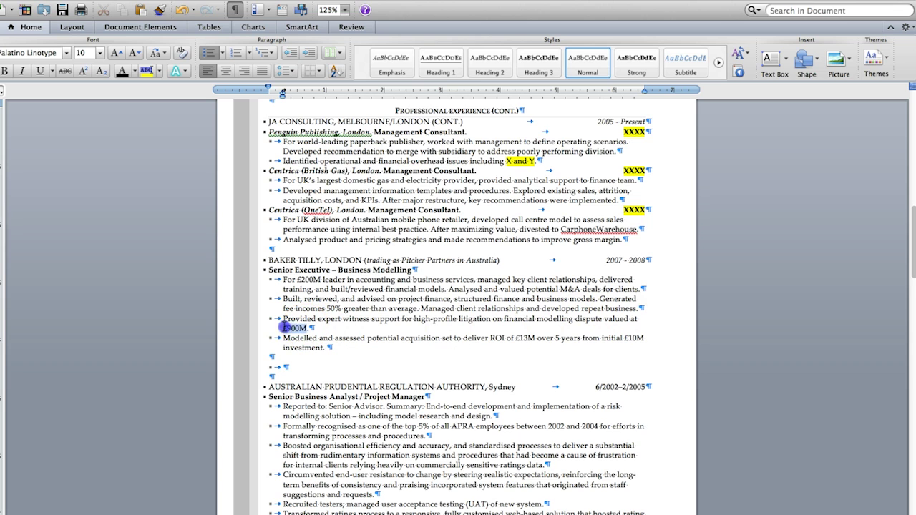
pyautogui.moveTo(502, 320); pyautogui.dragTo(501, 319)
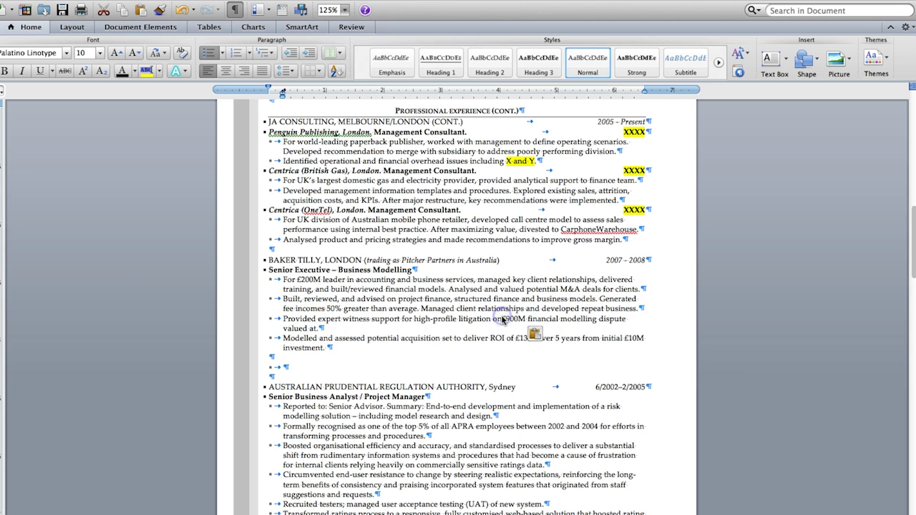
pyautogui.click(601, 326)
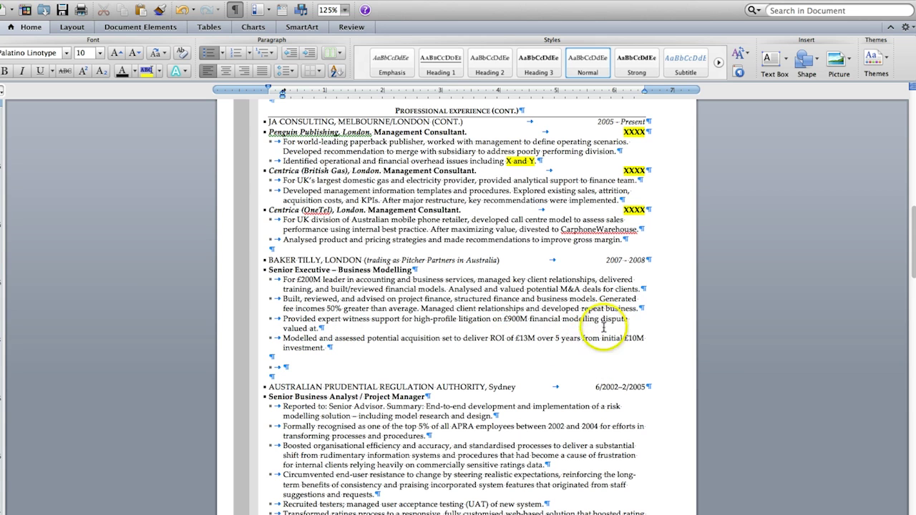
pyautogui.click(242, 331)
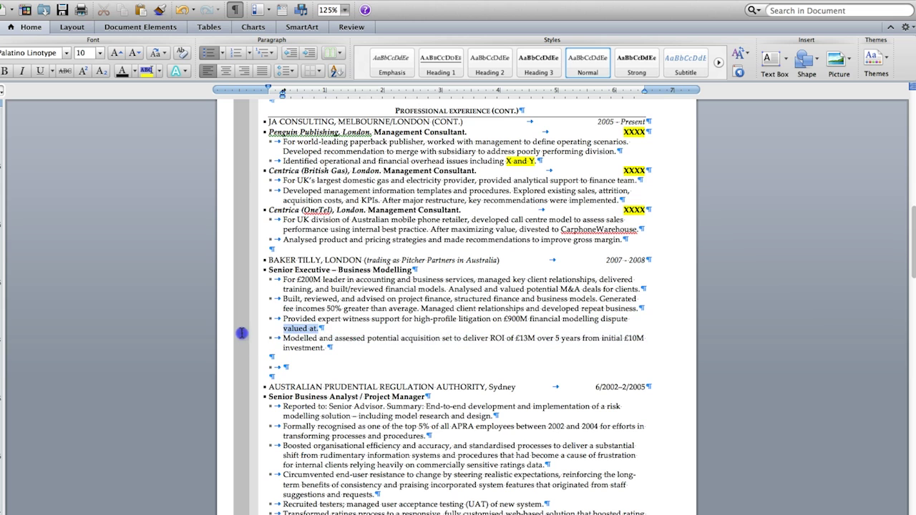
pyautogui.press('BackSpace')
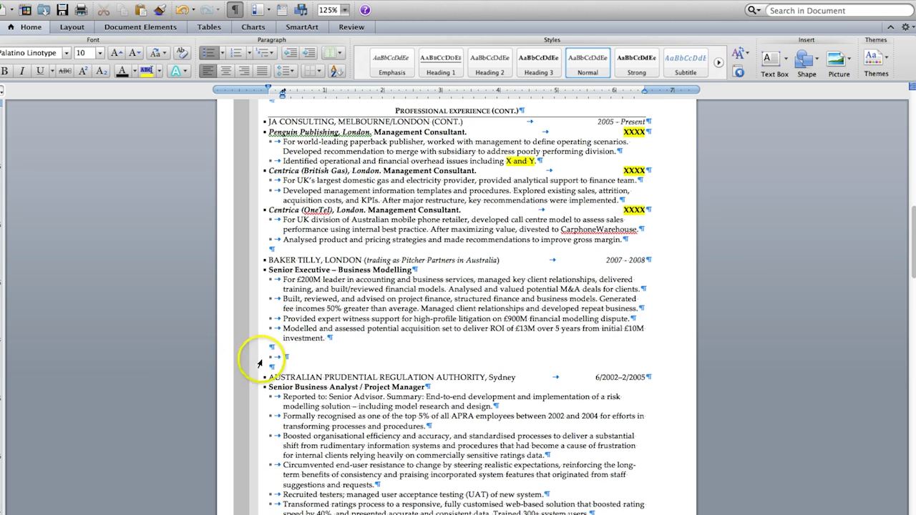
# Step: Shorten the start of the last Baker Tilly bullet to "Modelled potential acquisition to deliver ROI"
pyautogui.moveTo(365, 328); pyautogui.dragTo(302, 327)
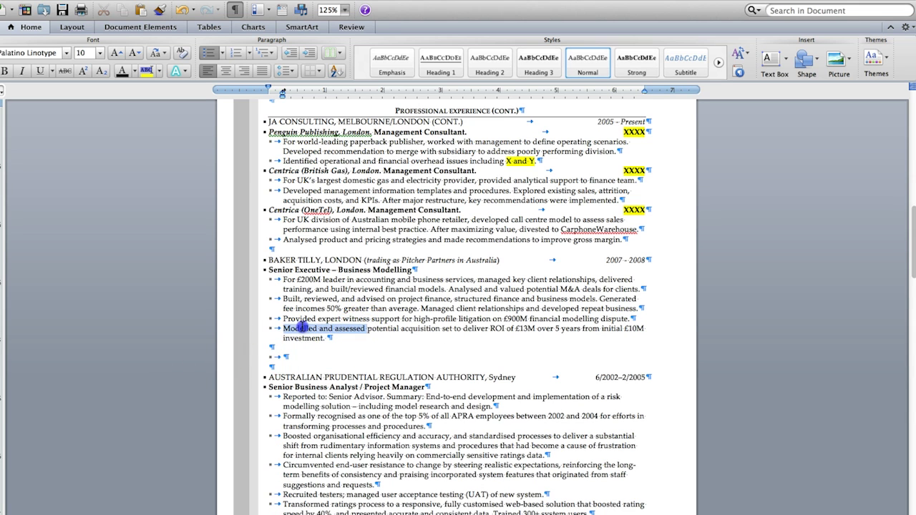
pyautogui.press('BackSpace')
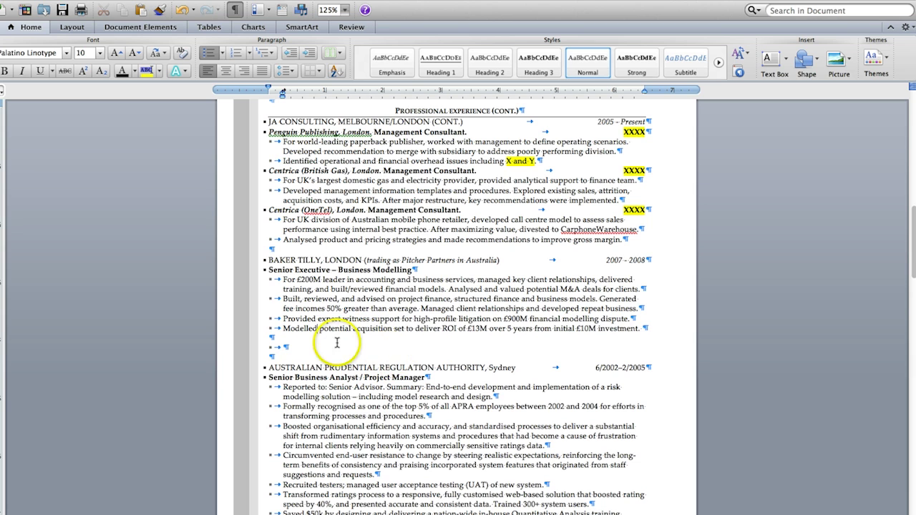
pyautogui.click(397, 329)
pyautogui.press('BackSpace')
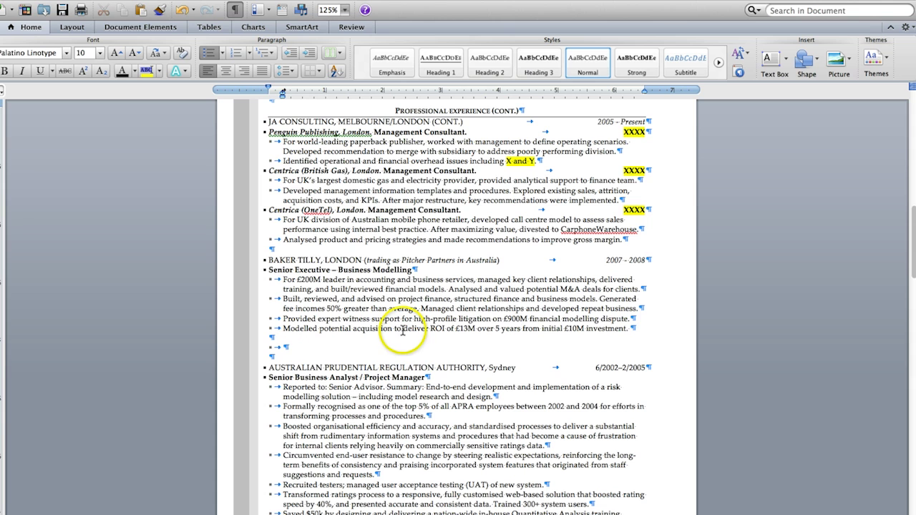
# Step: Delete the extra empty lines between the last Baker Tilly bullet and the Australian Prudential Regulation Authority heading, keeping one blank line
pyautogui.click(257, 349)
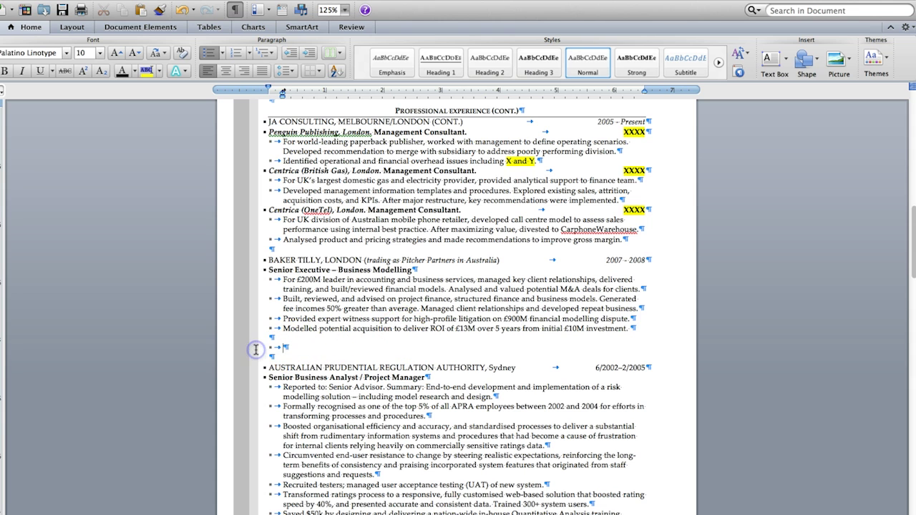
pyautogui.press('BackSpace')
pyautogui.press('BackSpace')
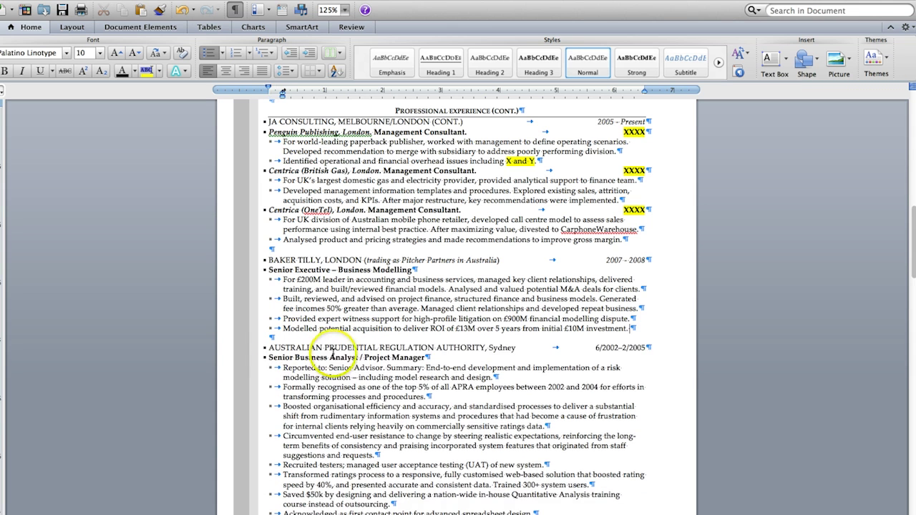
# Step: Remove the months from the Australian Prudential Regulation Authority dates so they read "2002 – 2005"
pyautogui.scroll(-1, 382, 359)
pyautogui.scroll(-1, 381, 360)
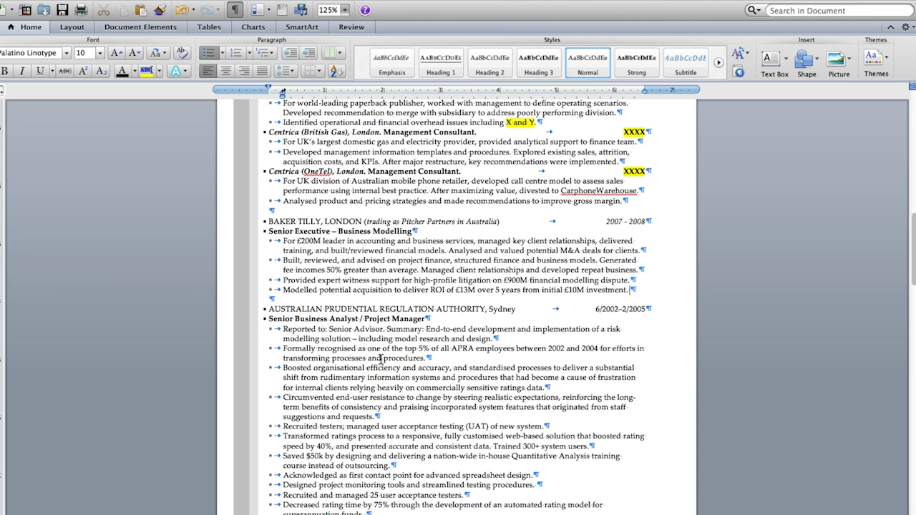
pyautogui.scroll(-3, 382, 360)
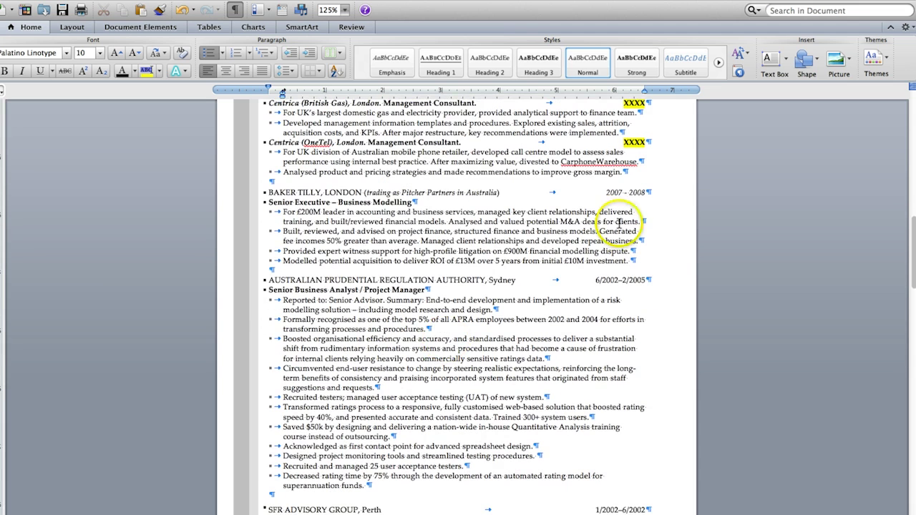
pyautogui.click(603, 281)
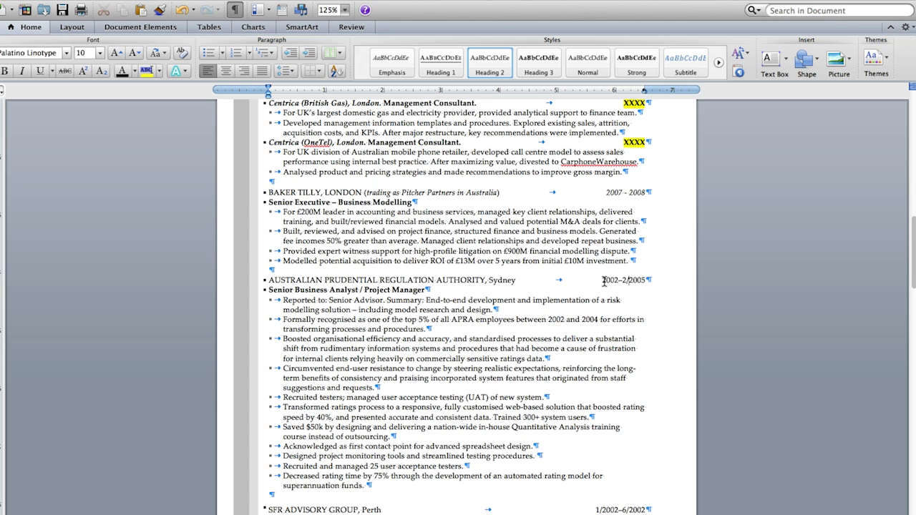
pyautogui.click(622, 280)
# Step: Replace the long dash in the Australian Prudential Regulation Authority dates with the hyphen copied from the JA Consulting dates, giving "2002 - 2005"
pyautogui.scroll(5, 603, 279)
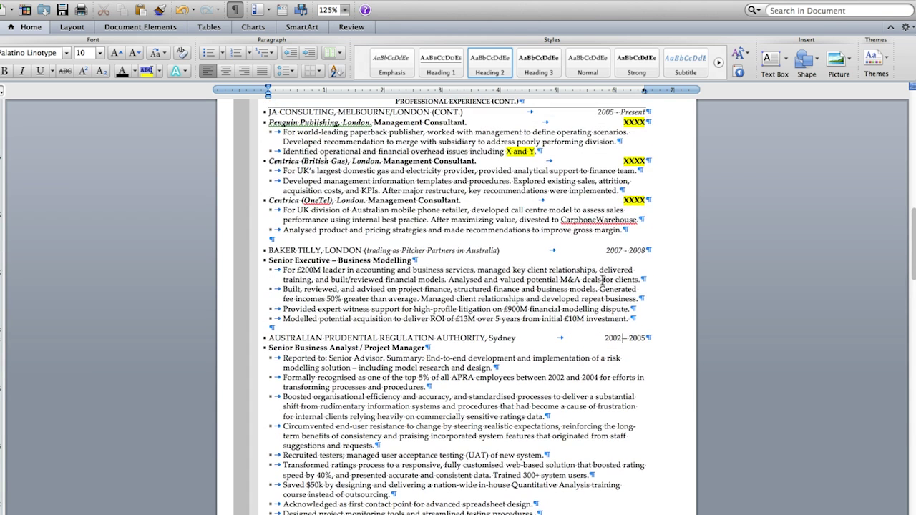
pyautogui.scroll(1, 603, 280)
pyautogui.click(629, 122)
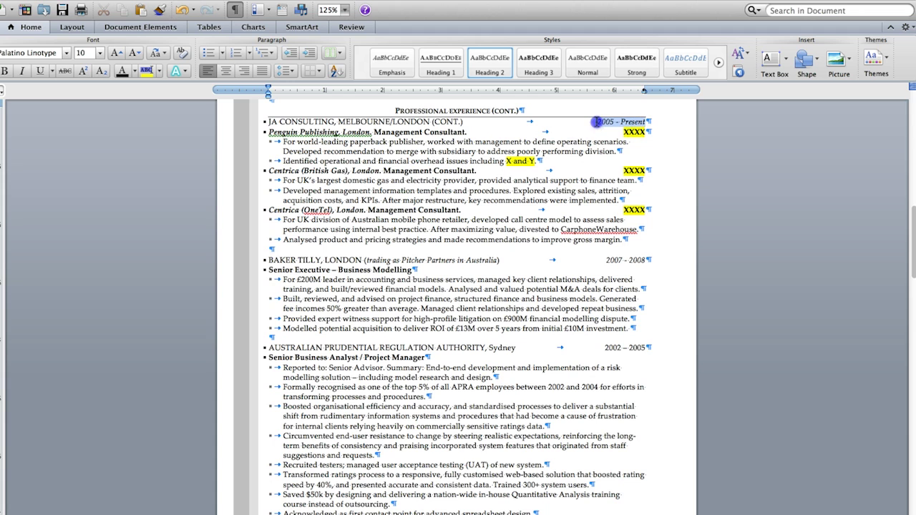
pyautogui.moveTo(596, 122); pyautogui.dragTo(644, 121)
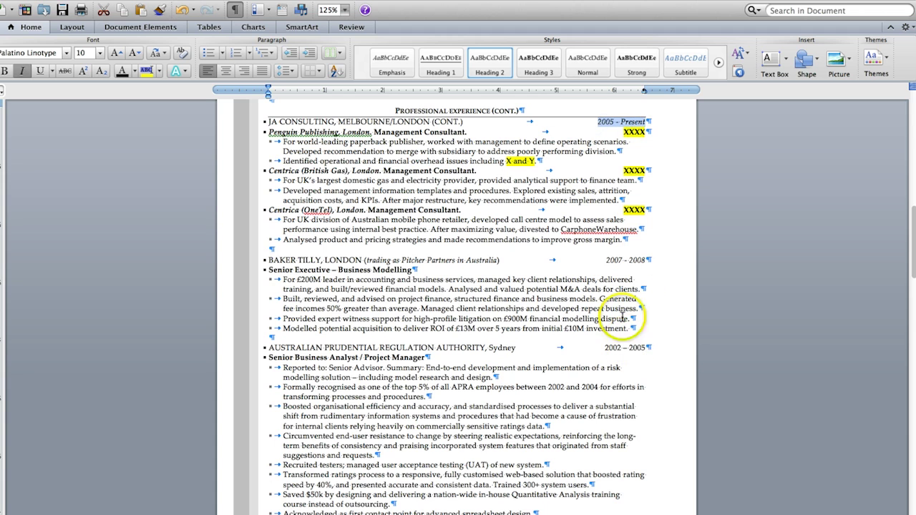
pyautogui.click(619, 137)
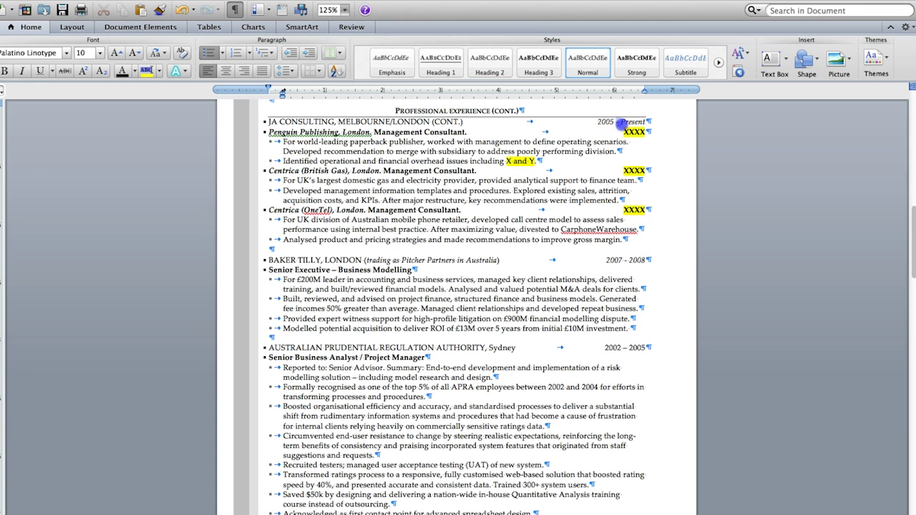
pyautogui.doubleClick(620, 122)
pyautogui.press('super+c')
pyautogui.click(623, 345)
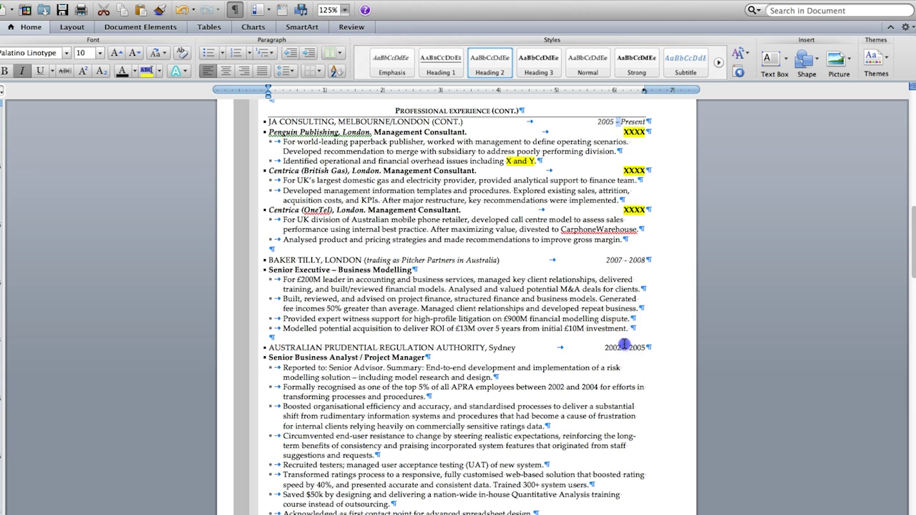
pyautogui.click(627, 349)
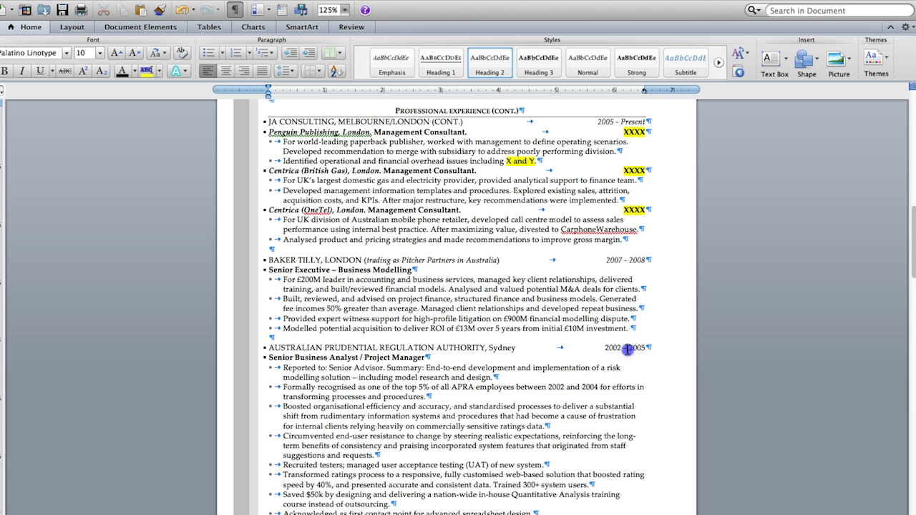
pyautogui.press('super+v')
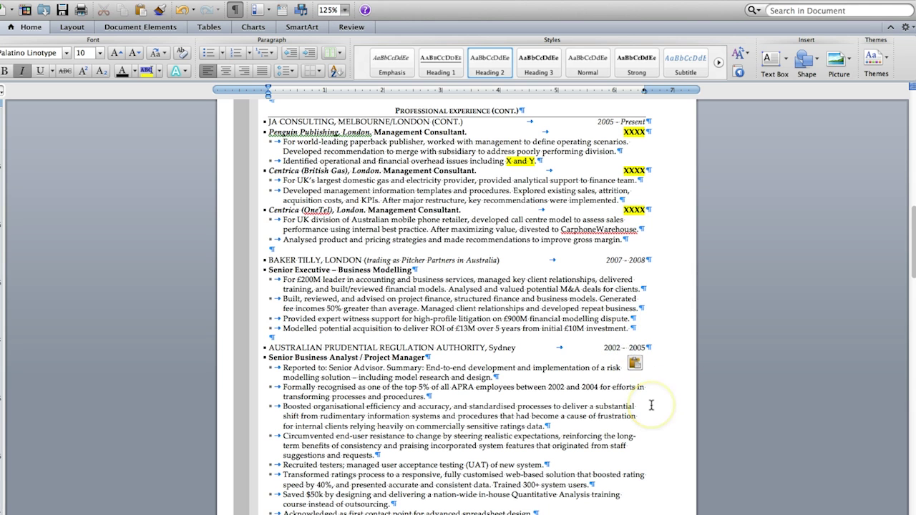
pyautogui.press('Down')
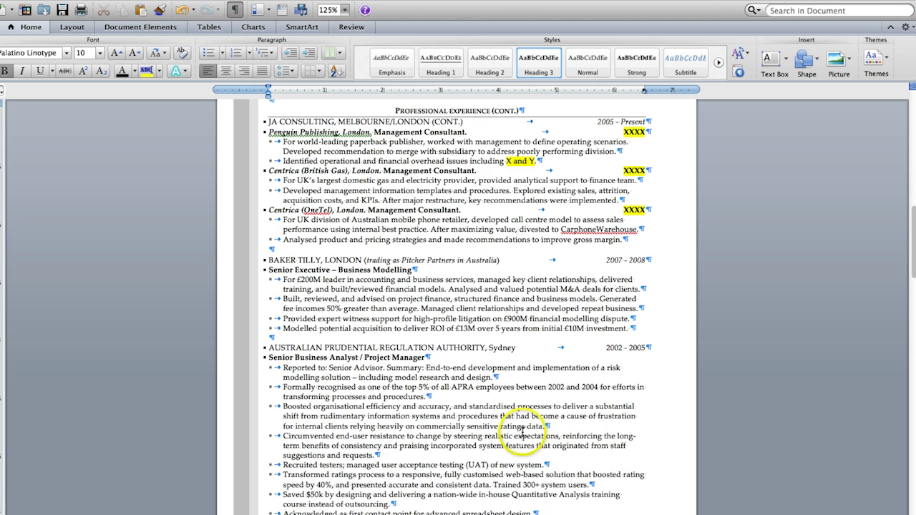
# Step: Delete "Reported to: Senior Advisor. Summary:" from the first Australian Prudential Regulation Authority bullet so it starts with "End-to-end development"
pyautogui.scroll(-2, 361, 413)
pyautogui.scroll(-1, 362, 413)
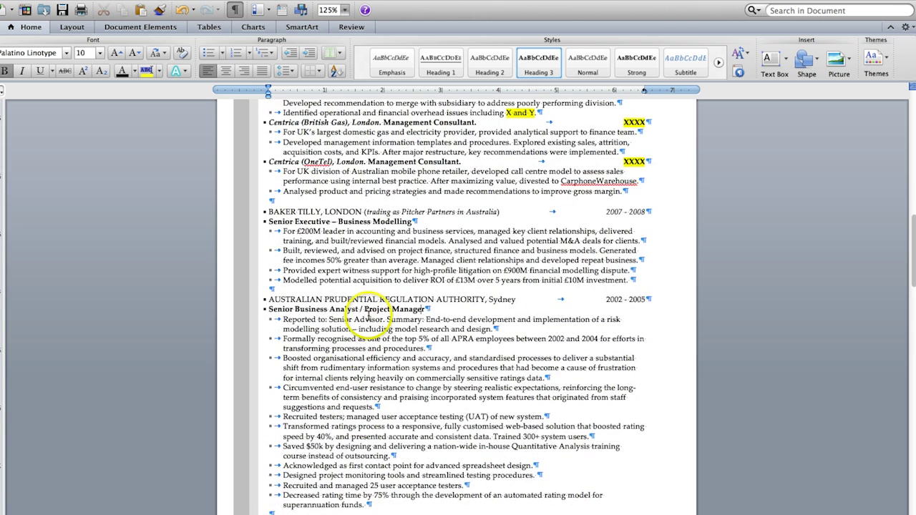
pyautogui.scroll(-1, 419, 331)
pyautogui.scroll(-1, 419, 332)
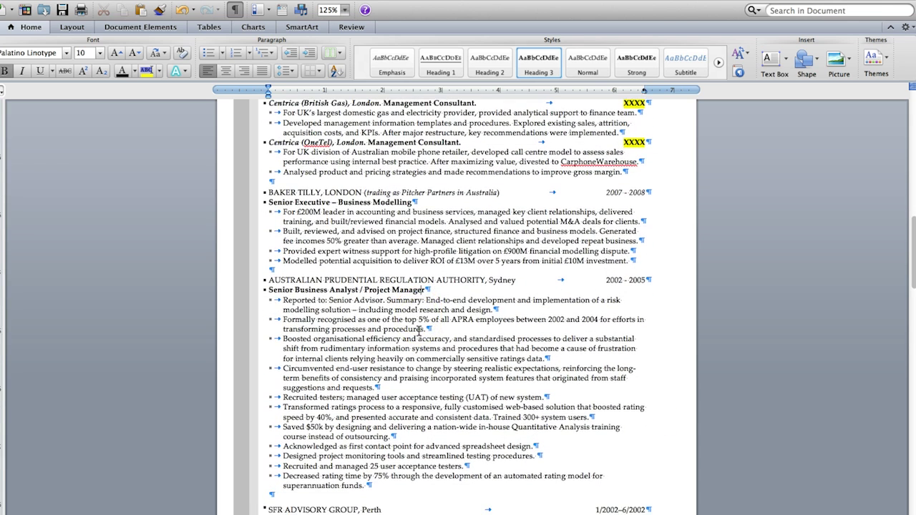
pyautogui.scroll(-2, 419, 331)
pyautogui.moveTo(384, 280); pyautogui.dragTo(284, 281)
pyautogui.press('Delete')
pyautogui.press('Delete')
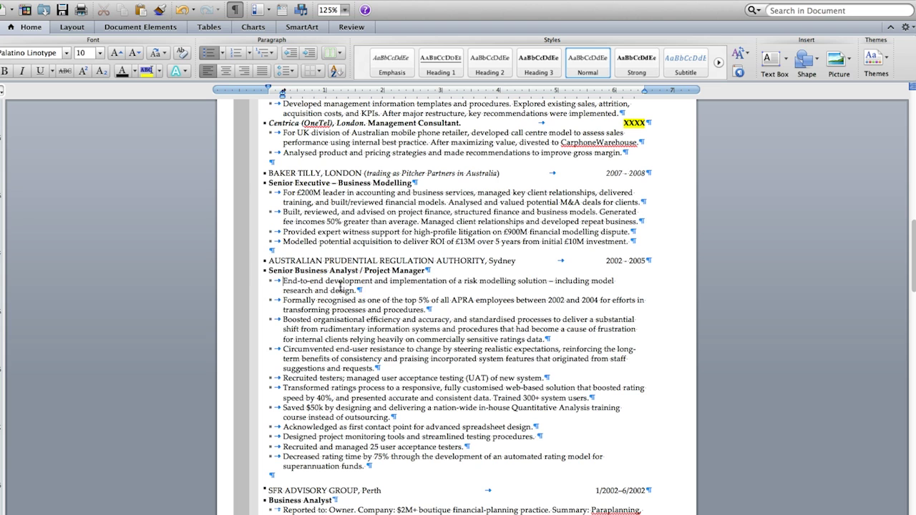
# Step: Start that bullet with "For [describe], completed" and remove the "a" before "risk modelling solution" and the dash before "including"
pyautogui.write('For')
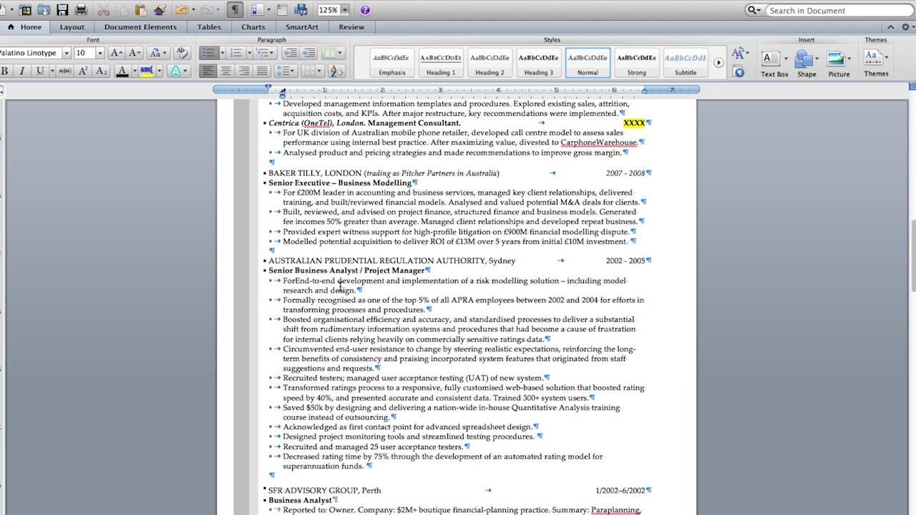
pyautogui.write('[desi')
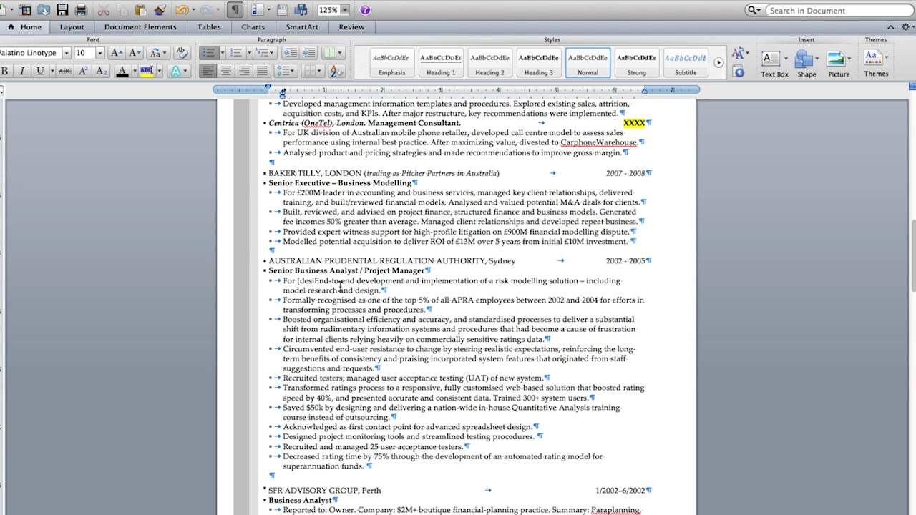
pyautogui.write('cribe], completed')
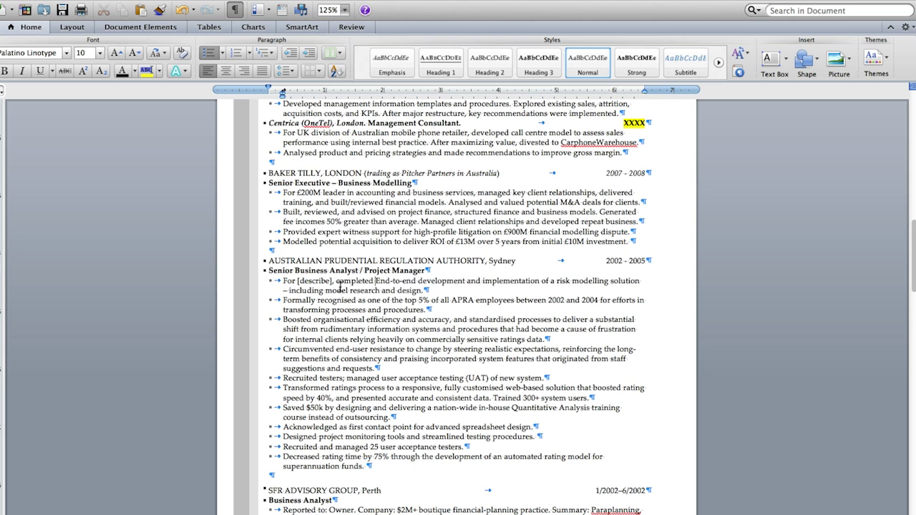
pyautogui.doubleClick(554, 281)
pyautogui.press('BackSpace')
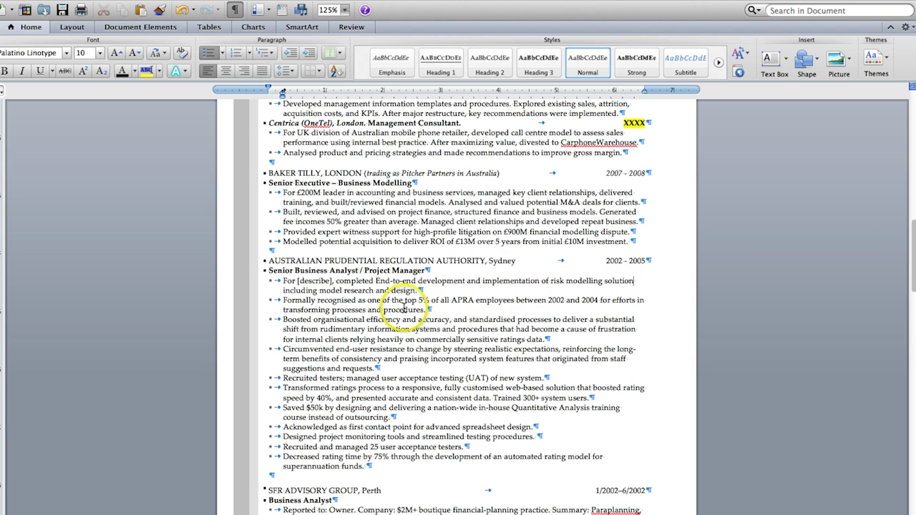
# Step: Merge the "Formally recognised" bullet into the end of the first bullet, dropping "Formally" and capitalising "Recognised"
pyautogui.scroll(-1, 404, 309)
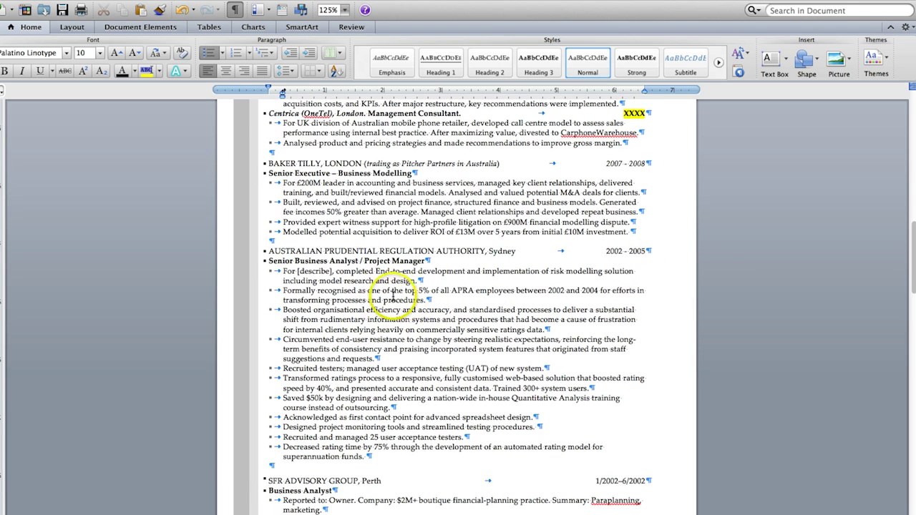
pyautogui.moveTo(318, 291); pyautogui.dragTo(274, 290)
pyautogui.press('BackSpace')
pyautogui.press('BackSpace')
pyautogui.press('BackSpace')
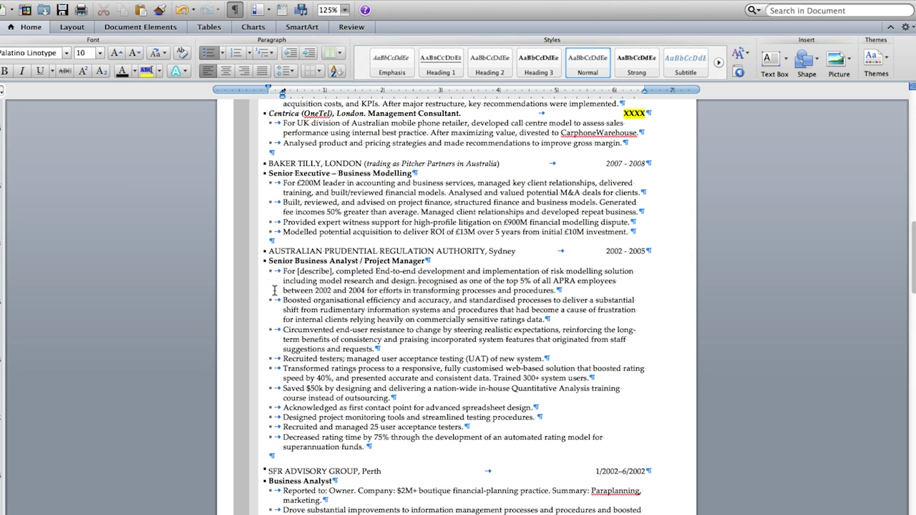
pyautogui.press('Delete')
pyautogui.write('R')
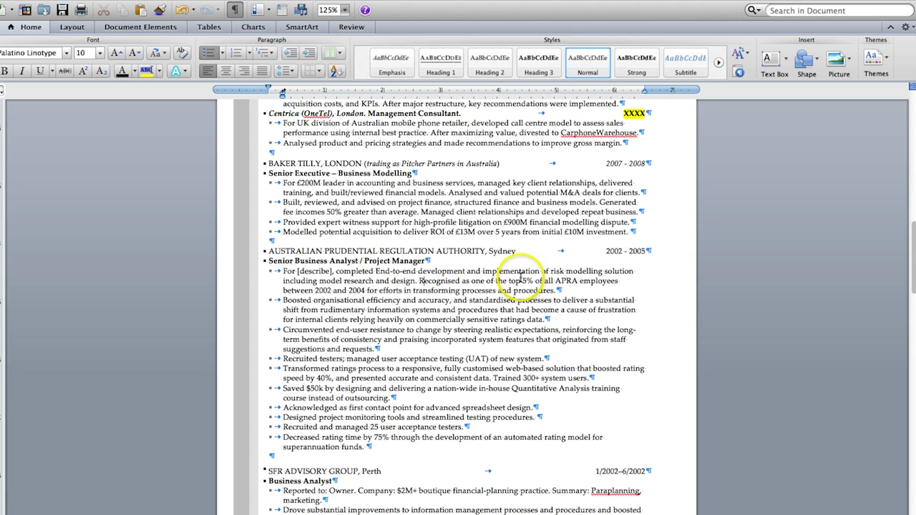
# Step: Condense the merged recognition sentence to "Recognised in top 5% of all APRA employees (2002 – 2004)."
pyautogui.moveTo(505, 282); pyautogui.dragTo(475, 280)
pyautogui.write('in')
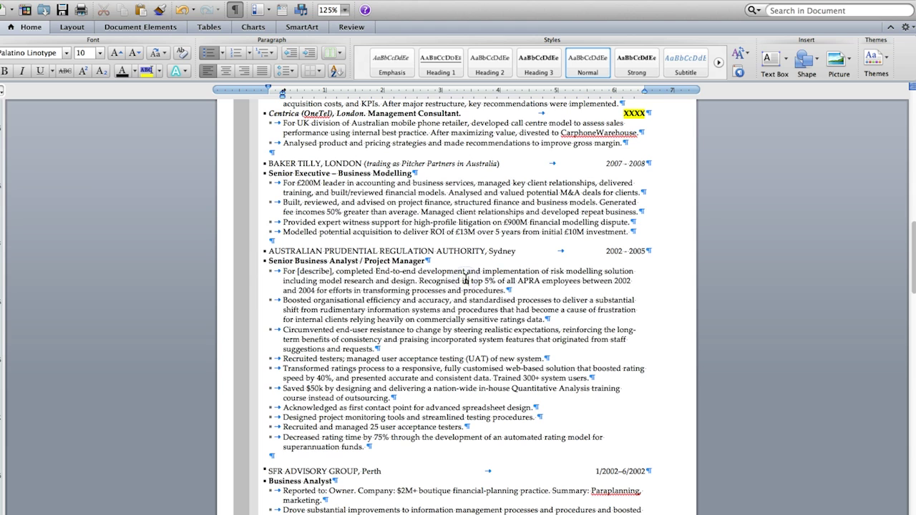
pyautogui.doubleClick(589, 282)
pyautogui.write('(2002 –')
pyautogui.doubleClick(607, 282)
pyautogui.write('-2004 for')
pyautogui.moveTo(627, 290); pyautogui.dragTo(624, 285)
pyautogui.write(').')
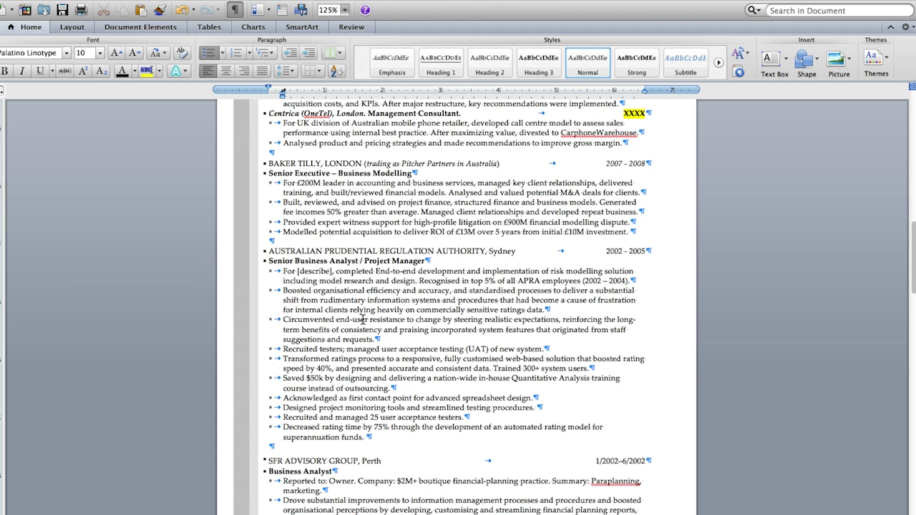
# Step: Trim the "Boosted organisational efficiency" bullet so it ends "standardised processes to shift from rudimentary information systems and procedures."
pyautogui.scroll(-1, 363, 321)
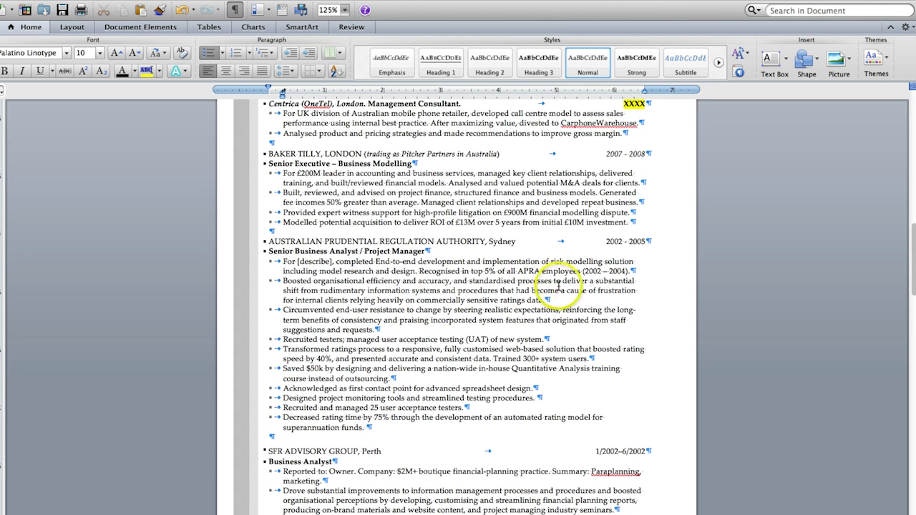
pyautogui.moveTo(562, 281); pyautogui.dragTo(286, 289)
pyautogui.press('BackSpace')
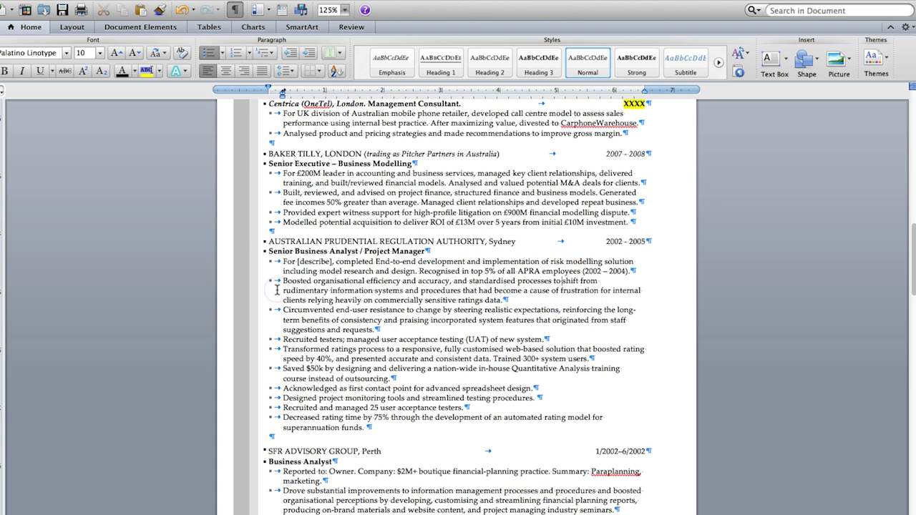
pyautogui.click(434, 292)
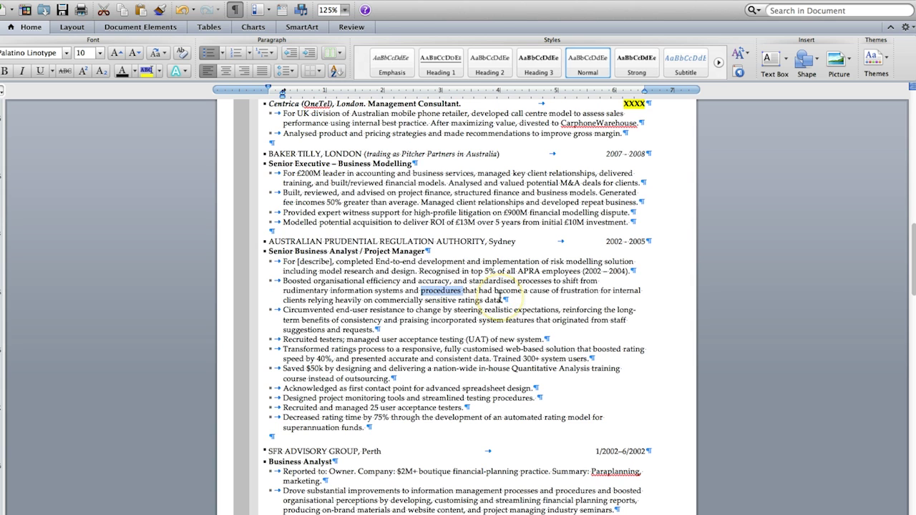
pyautogui.moveTo(501, 299); pyautogui.dragTo(473, 293)
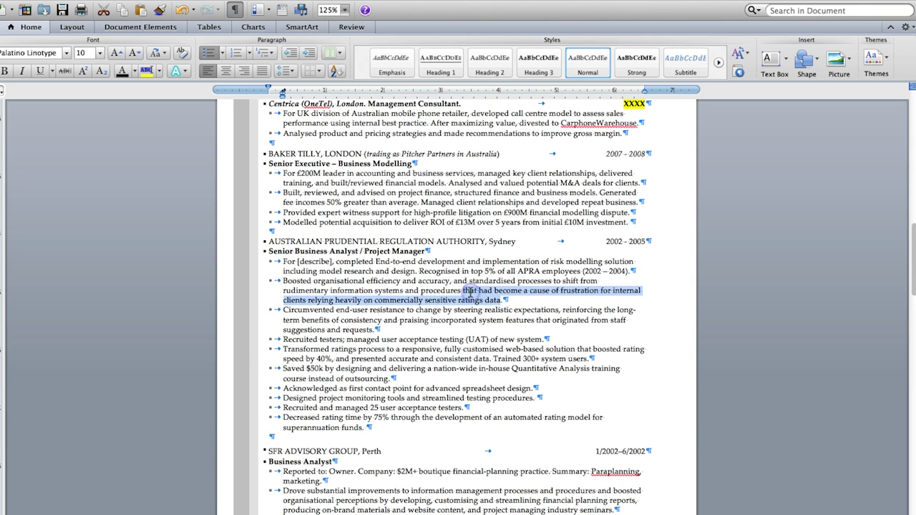
pyautogui.press('BackSpace')
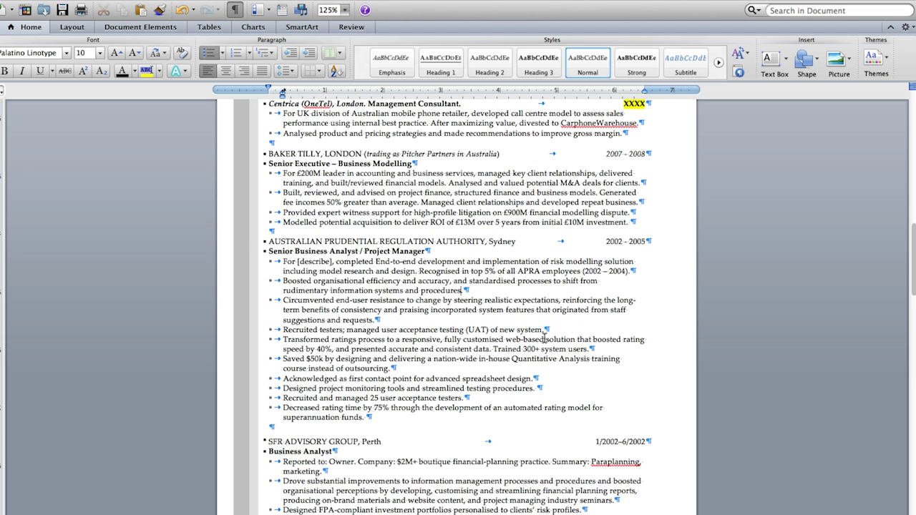
# Step: Delete the "Circumvented end-user resistance" bullet and add "Incorporated extensive user feedback." to the end of the "Boosted organisational efficiency" bullet
pyautogui.moveTo(368, 320); pyautogui.dragTo(284, 300)
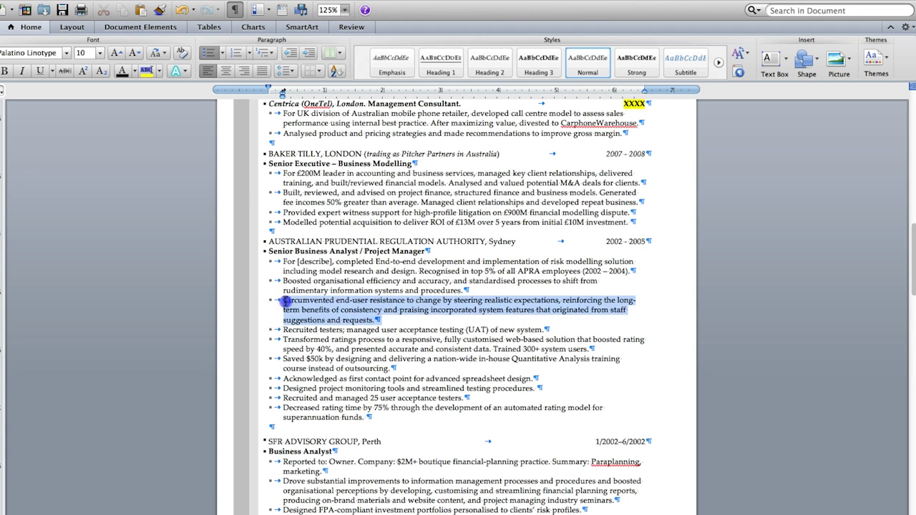
pyautogui.press('BackSpace')
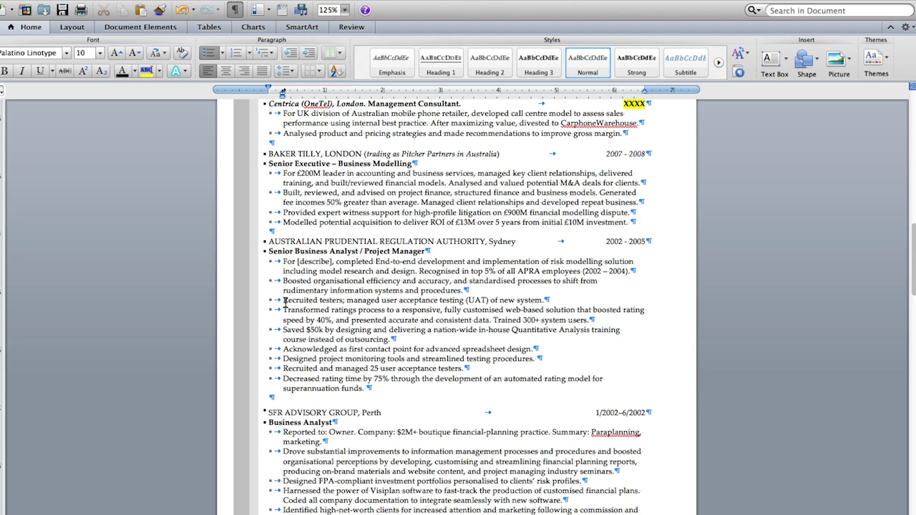
pyautogui.click(474, 286)
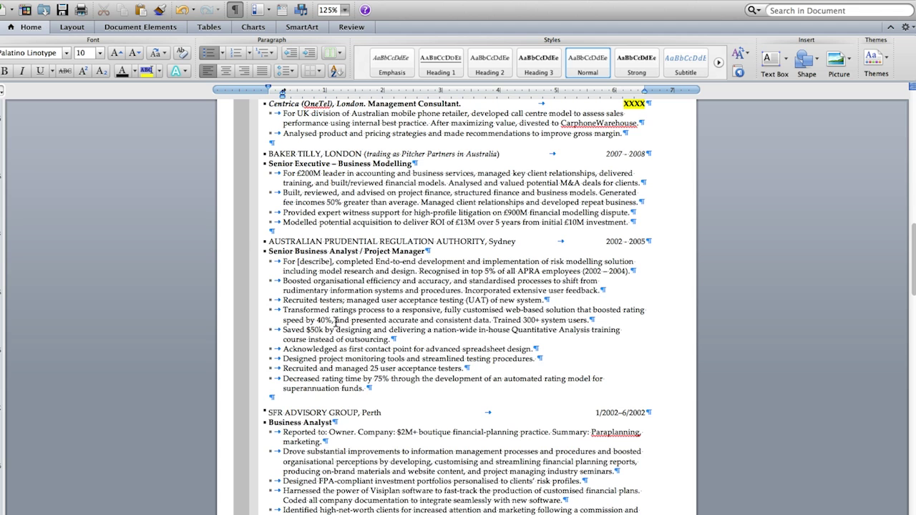
# Step: Remove the "a" before "responsive" and the comma after "40%" in the "Transformed ratings process" bullet
pyautogui.doubleClick(398, 311)
pyautogui.press('BackSpace')
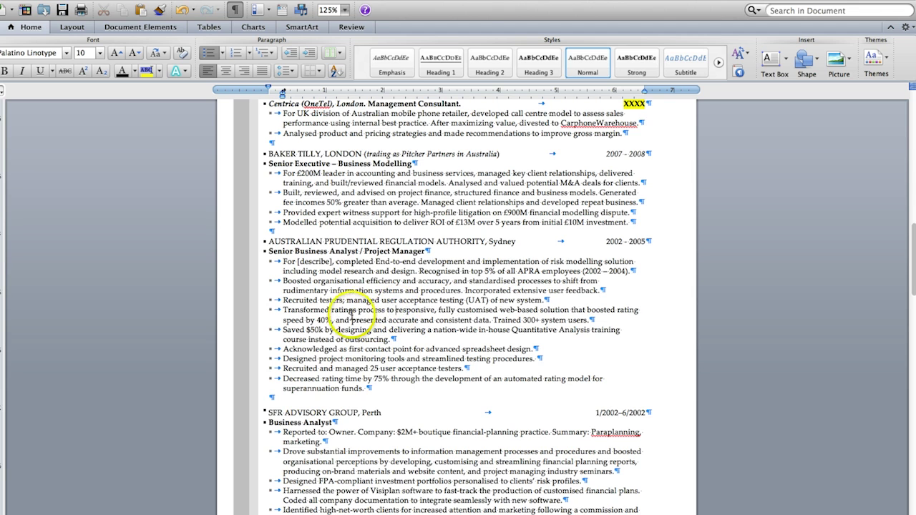
pyautogui.click(332, 321)
pyautogui.press('Delete')
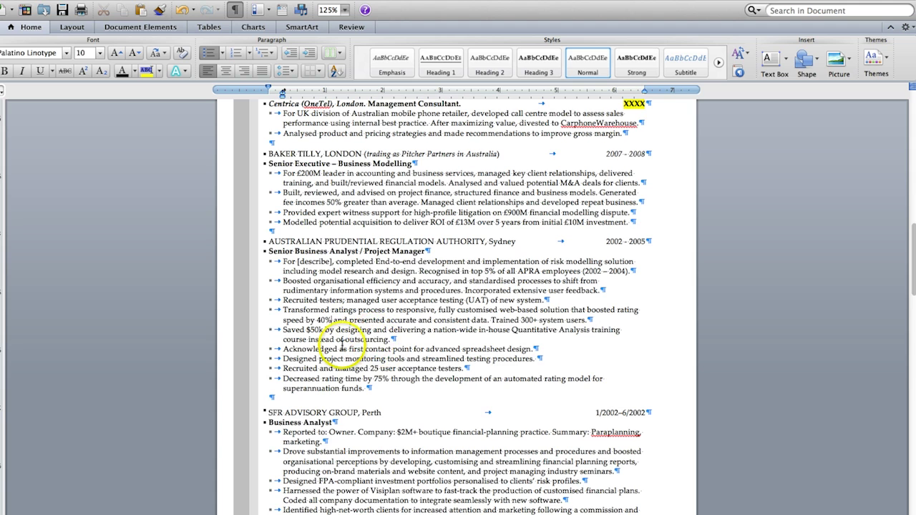
# Step: Change the savings figure to "$50K" and delete "course instead of outsourcing" from the Quantitative Analysis training bullet
pyautogui.click(323, 330)
pyautogui.press('BackSpace')
pyautogui.write('K')
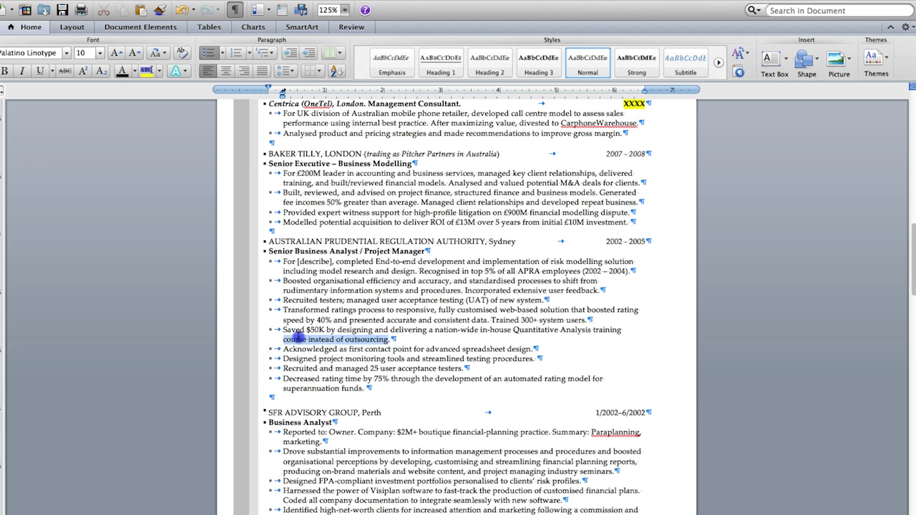
pyautogui.press('BackSpace')
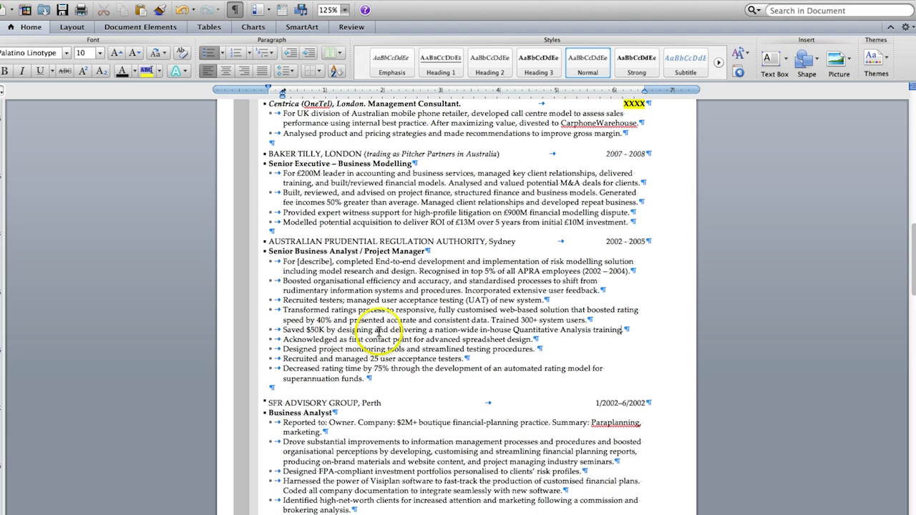
# Step: Delete the "Acknowledged as first contact point" and "Designed project monitoring tools" bullets from the Australian Prudential Regulation Authority entry
pyautogui.doubleClick(336, 340)
pyautogui.tripleClick(337, 341)
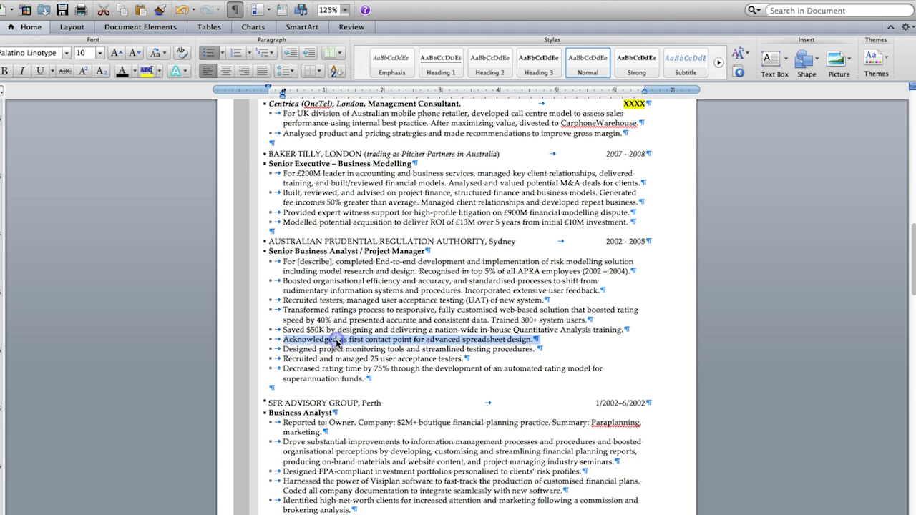
pyautogui.press('BackSpace')
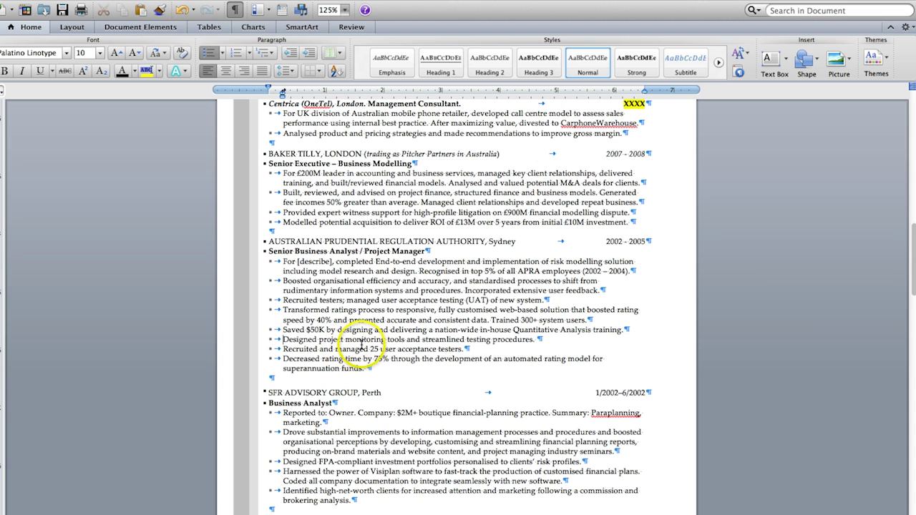
pyautogui.tripleClick(358, 340)
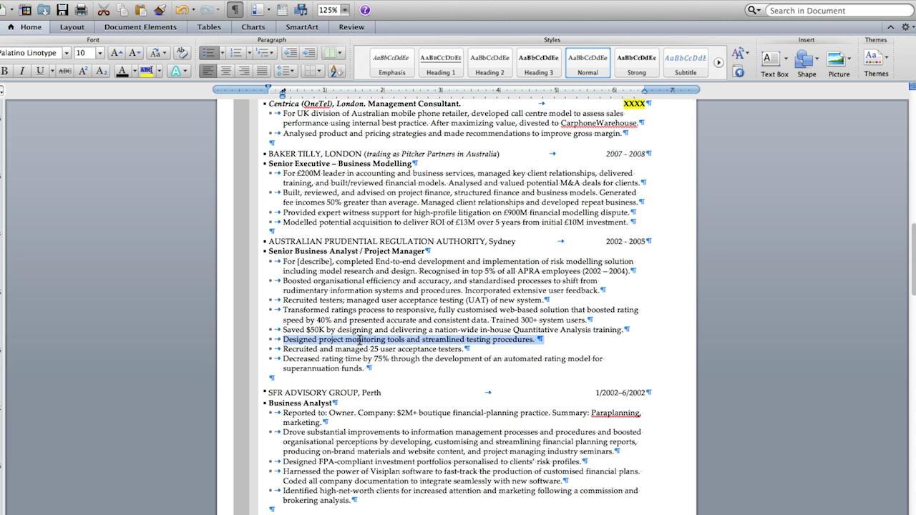
pyautogui.press('BackSpace')
# Step: Merge the two tester bullets into one reading "Recruited and managed 25 user acceptance testers; managed user acceptance testing (UAT) of new system."
pyautogui.scroll(-2, 366, 342)
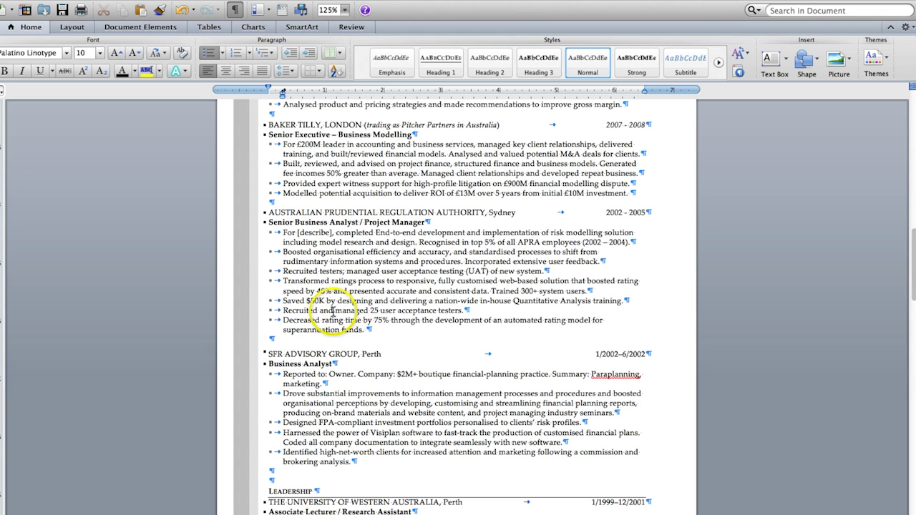
pyautogui.tripleClick(336, 312)
pyautogui.moveTo(322, 311); pyautogui.dragTo(547, 272)
pyautogui.click(475, 284)
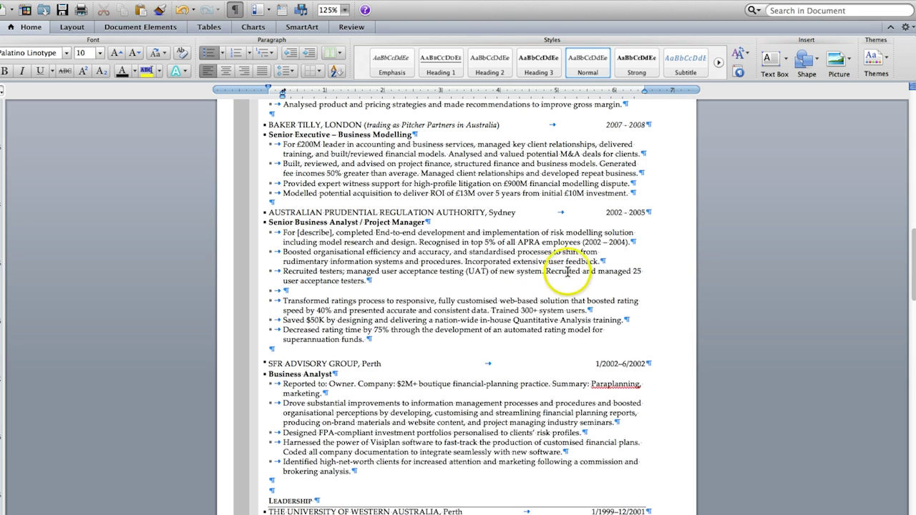
pyautogui.click(346, 271)
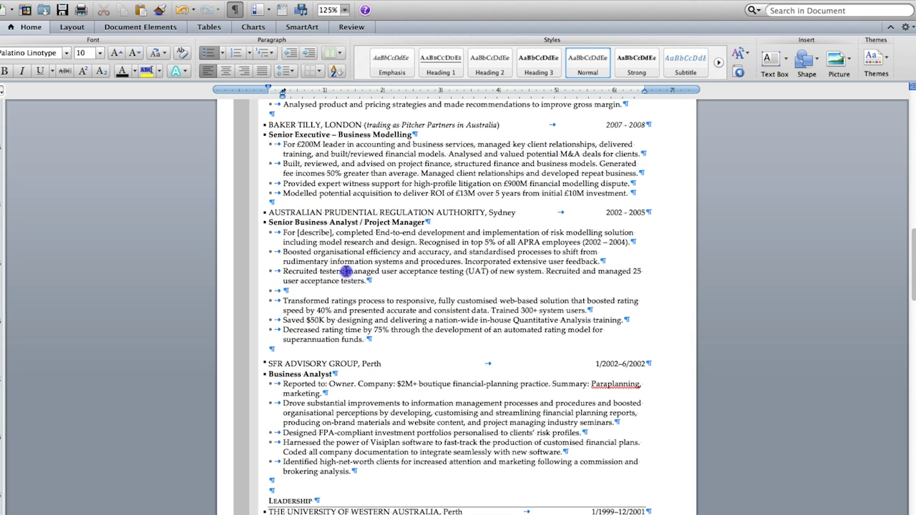
pyautogui.moveTo(605, 279); pyautogui.dragTo(545, 272)
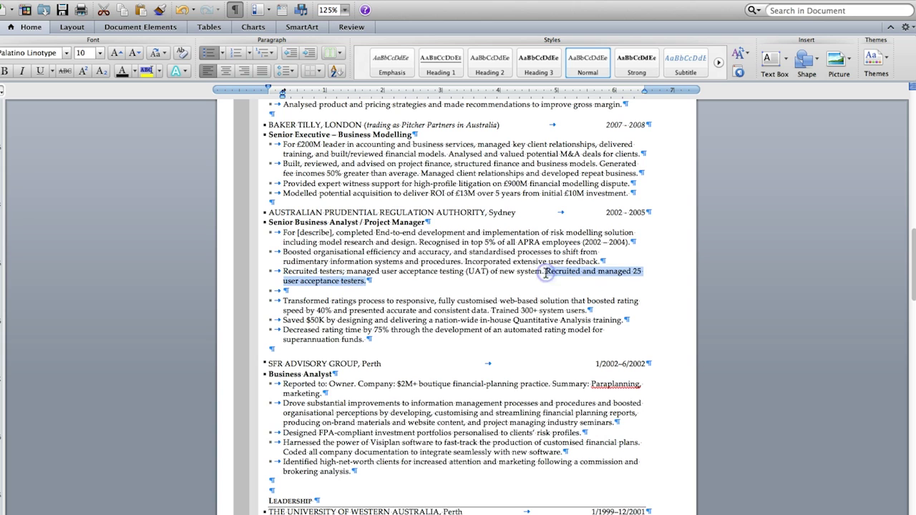
pyautogui.moveTo(361, 279); pyautogui.dragTo(283, 272)
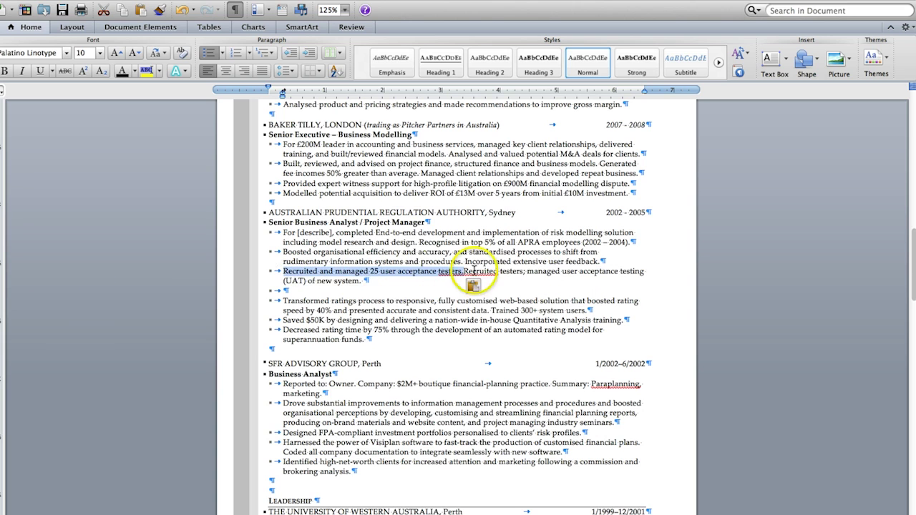
pyautogui.click(491, 272)
pyautogui.moveTo(527, 272); pyautogui.dragTo(481, 272)
pyautogui.press('BackSpace')
pyautogui.press('BackSpace')
pyautogui.write(';')
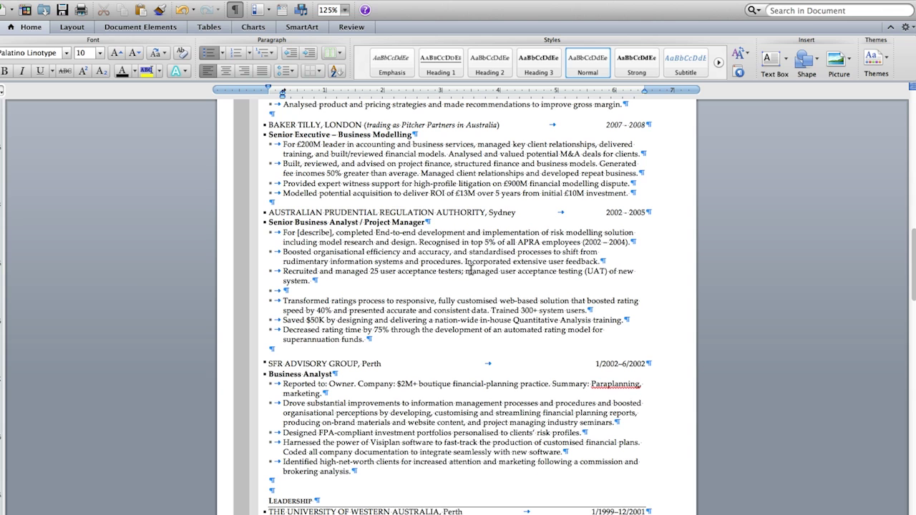
# Step: Shorten the merged bullet's opening to "Recruited 25 user acceptance testers" and remove the empty bullet below it
pyautogui.doubleClick(325, 271)
pyautogui.press('BackSpace')
pyautogui.press('BackSpace')
pyautogui.write('/')
pyautogui.click(356, 272)
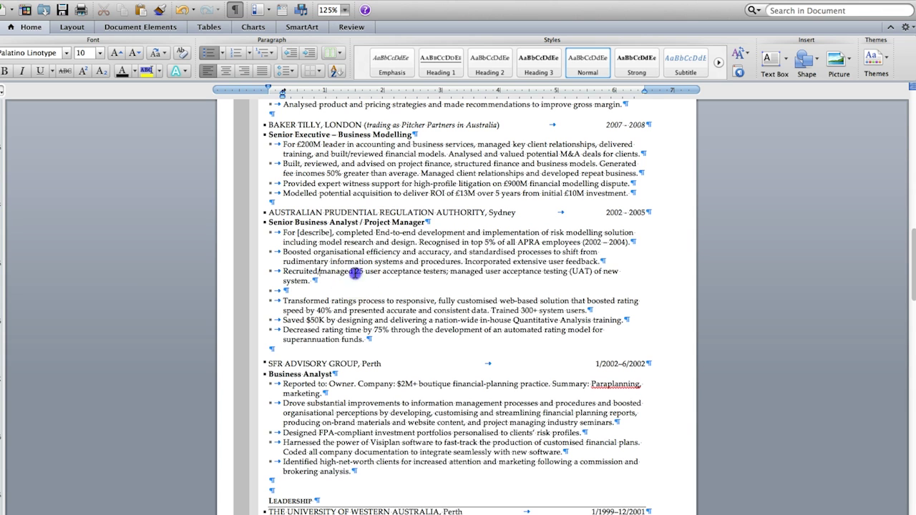
pyautogui.press('BackSpace')
pyautogui.write('Manage')
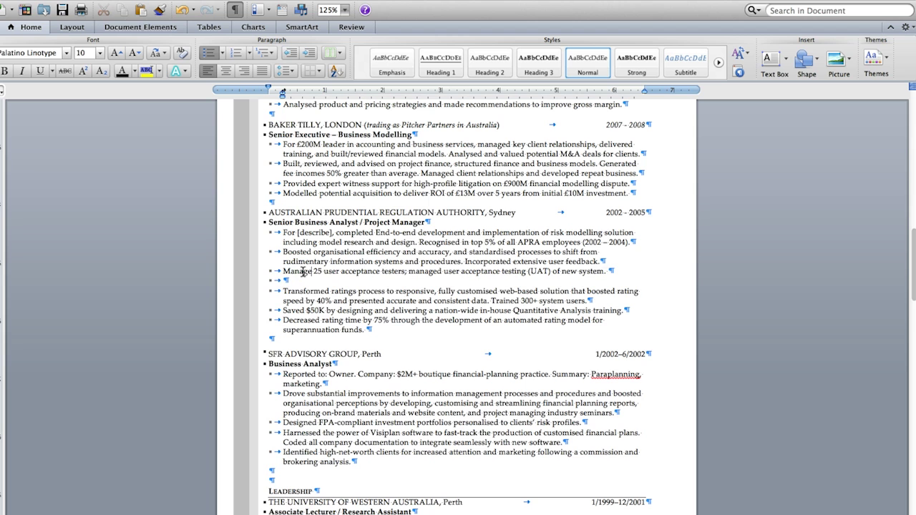
pyautogui.doubleClick(293, 271)
pyautogui.write('Recruited')
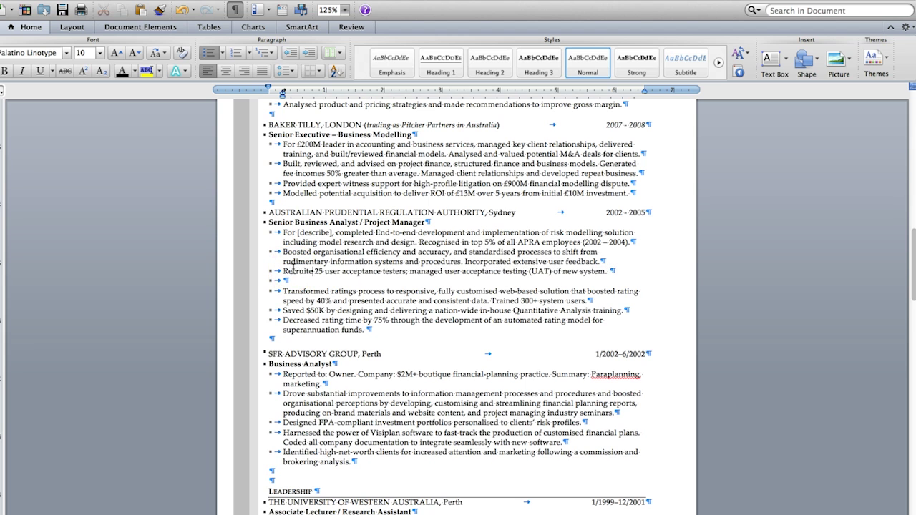
pyautogui.click(285, 281)
pyautogui.press('BackSpace')
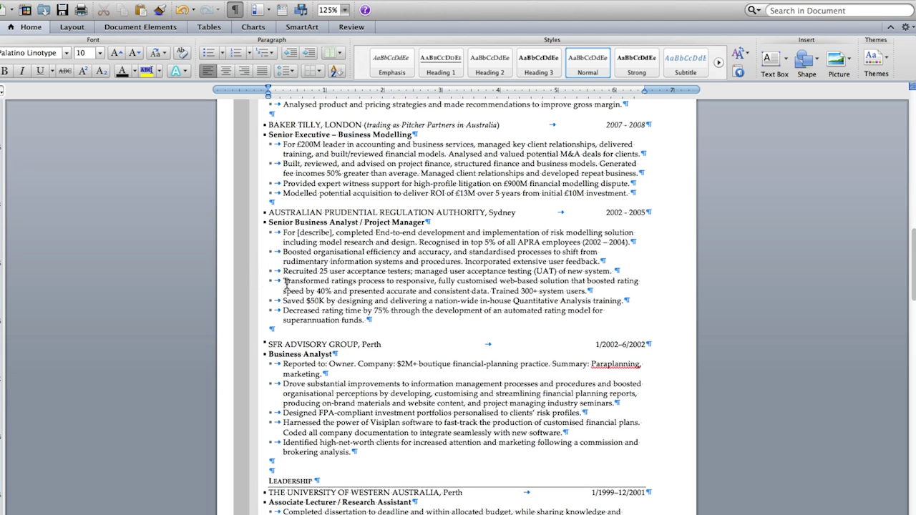
# Step: In the "Decreased rating time" bullet, delete "the" and "an" and replace "through" with a semicolon after "75%"
pyautogui.scroll(-2, 336, 301)
pyautogui.click(427, 281)
pyautogui.press('BackSpace')
pyautogui.doubleClick(479, 281)
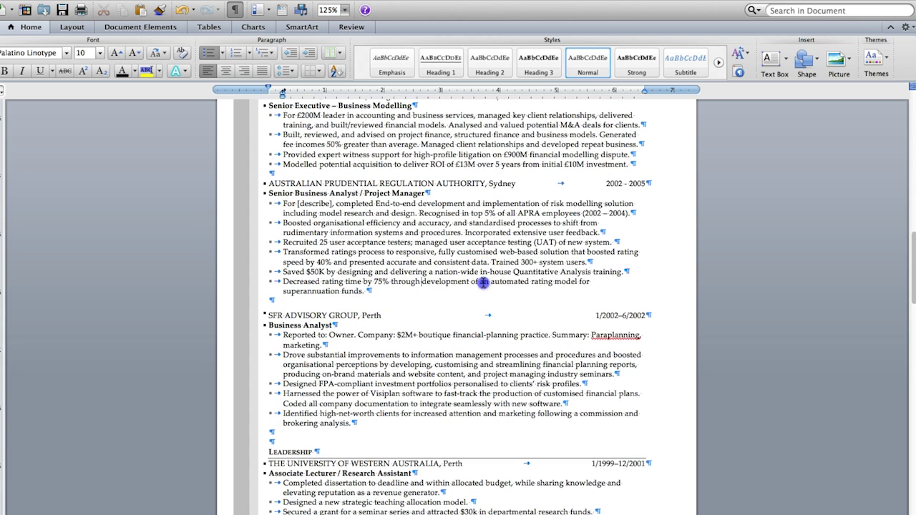
pyautogui.press('BackSpace')
pyautogui.doubleClick(408, 281)
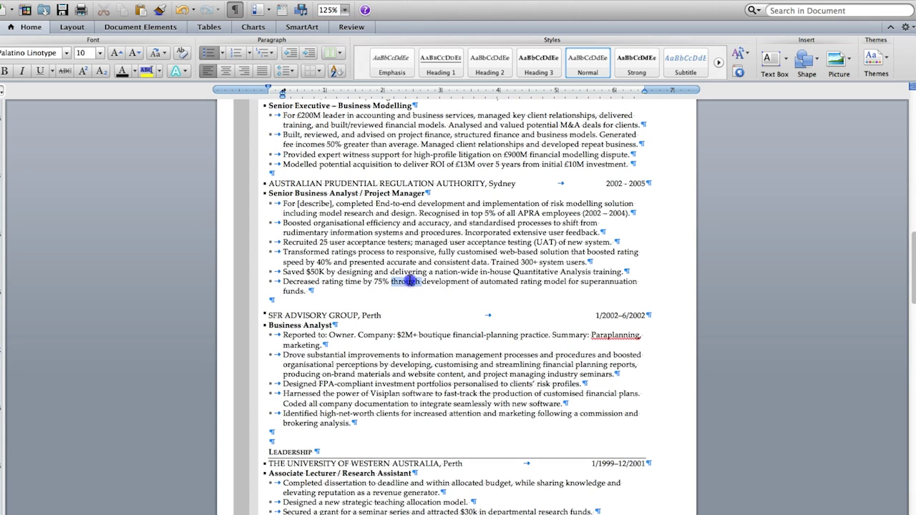
pyautogui.press('BackSpace')
pyautogui.write(';')
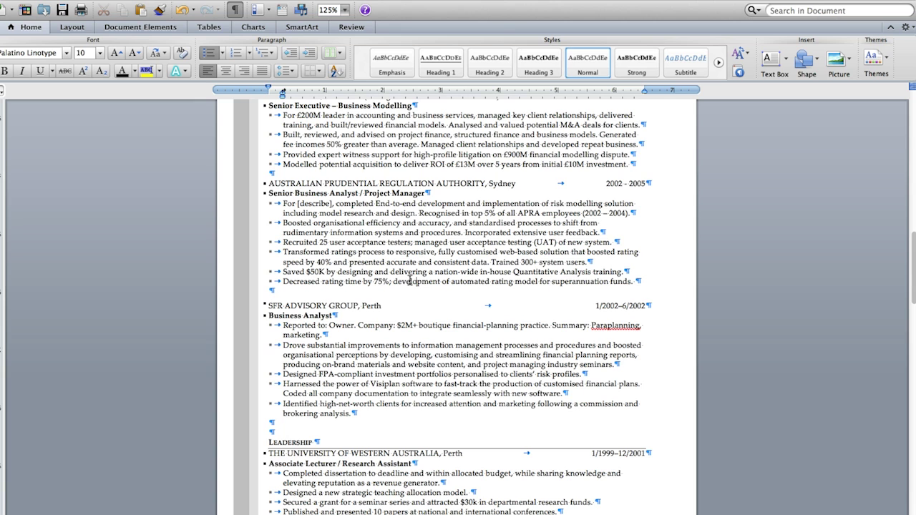
# Step: Change "development of" to "developed" in the "Decreased rating time by 75%" bullet
pyautogui.press('BackSpace')
pyautogui.press('BackSpace')
pyautogui.press('BackSpace')
pyautogui.press('BackSpace')
pyautogui.write('ed')
pyautogui.press('BackSpace')
pyautogui.press('BackSpace')
pyautogui.press('BackSpace')
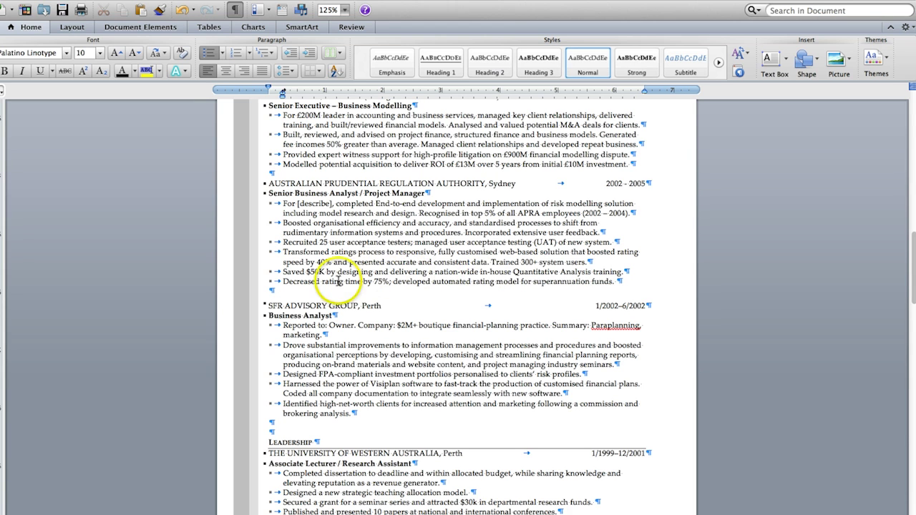
# Step: Move the "Transformed ratings process" bullet to the entry's end and copy OrotonGroup's sub-bullet formatting onto the "Recruited", "Saved $50K" and "Decreased" bullets
pyautogui.tripleClick(301, 256)
pyautogui.moveTo(300, 257); pyautogui.dragTo(289, 291)
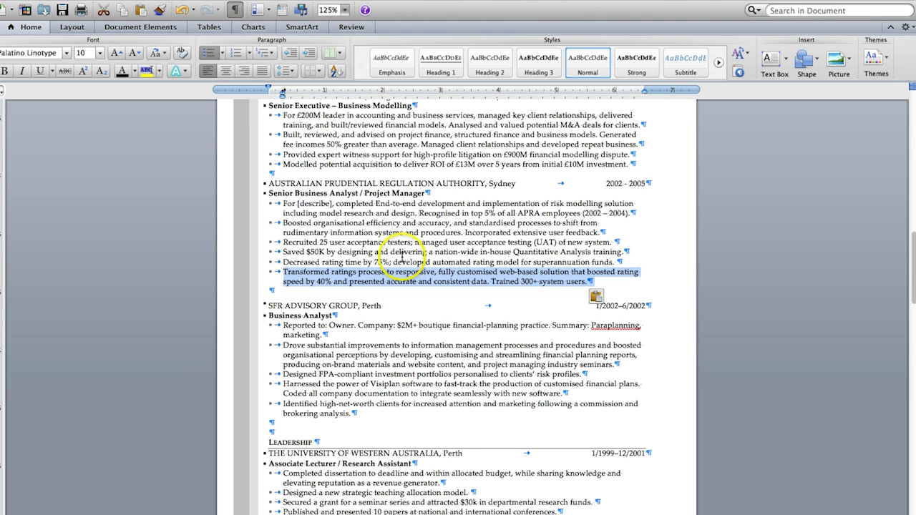
pyautogui.scroll(10, 404, 226)
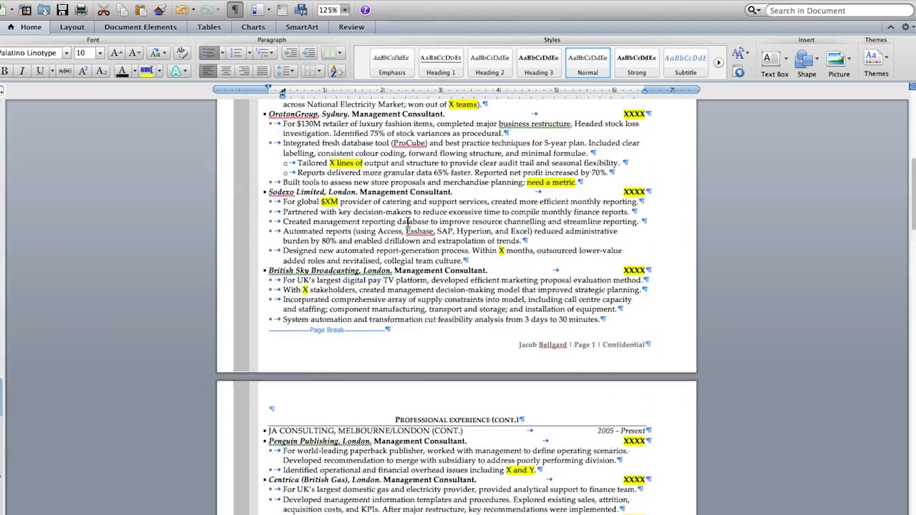
pyautogui.scroll(1, 408, 221)
pyautogui.tripleClick(491, 182)
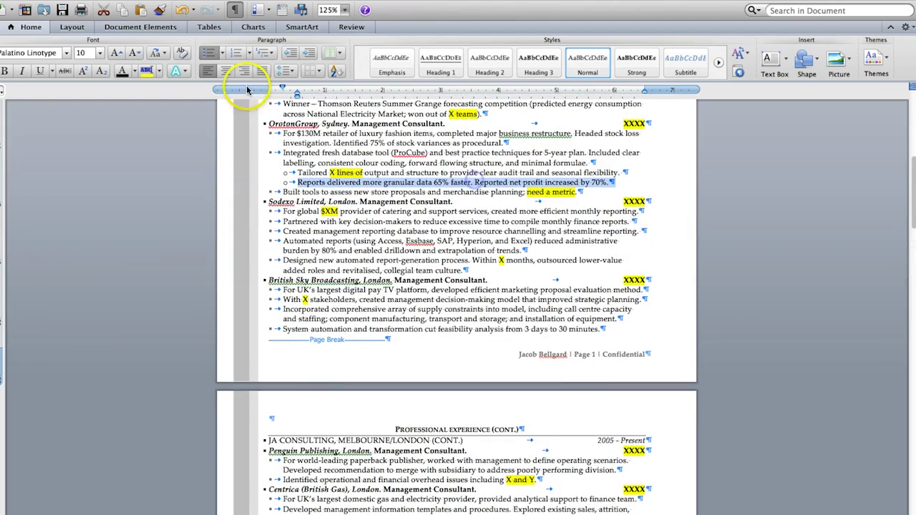
pyautogui.click(159, 10)
pyautogui.scroll(-4, 303, 252)
pyautogui.scroll(-10, 304, 252)
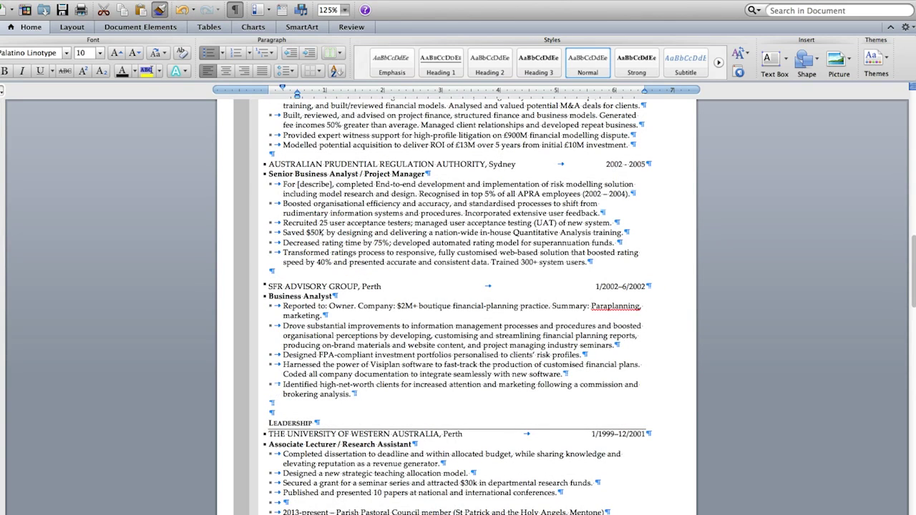
pyautogui.click(284, 228)
pyautogui.moveTo(283, 227); pyautogui.dragTo(624, 242)
pyautogui.scroll(-1, 358, 271)
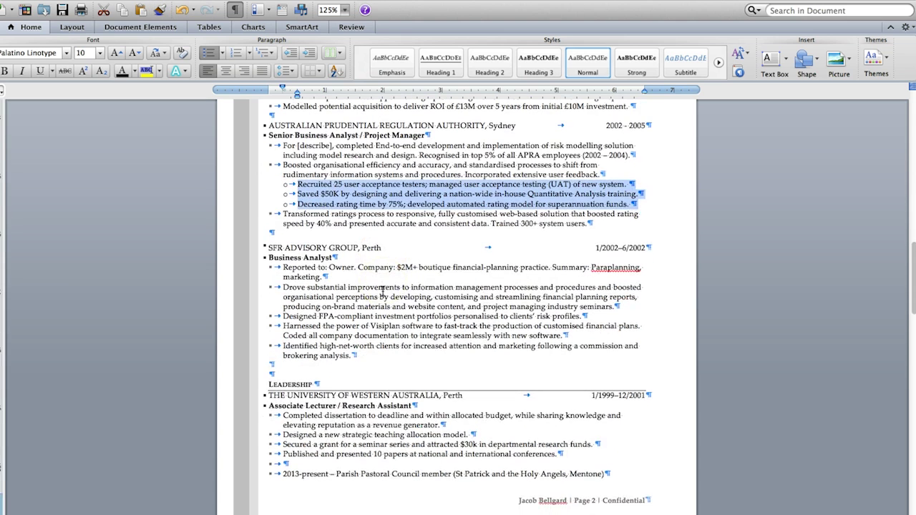
# Step: Delete the extra blank line above the Leadership heading
pyautogui.click(271, 374)
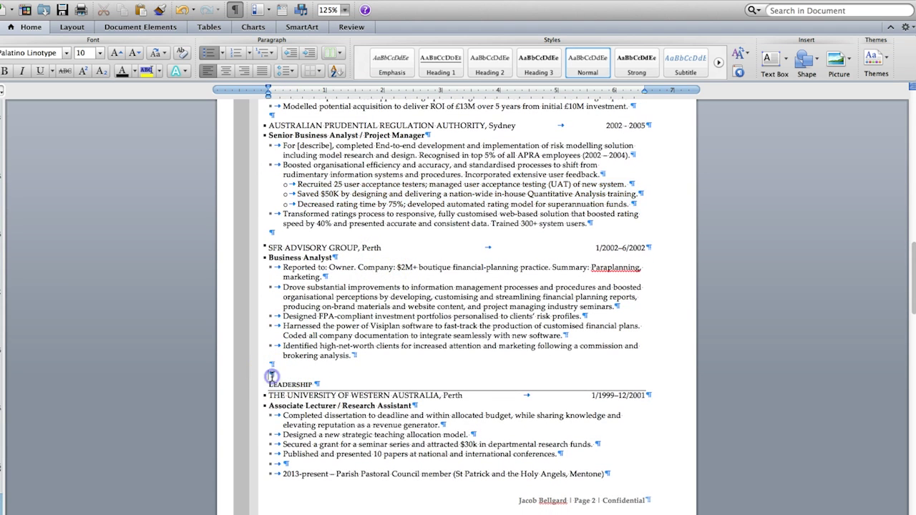
pyautogui.press('BackSpace')
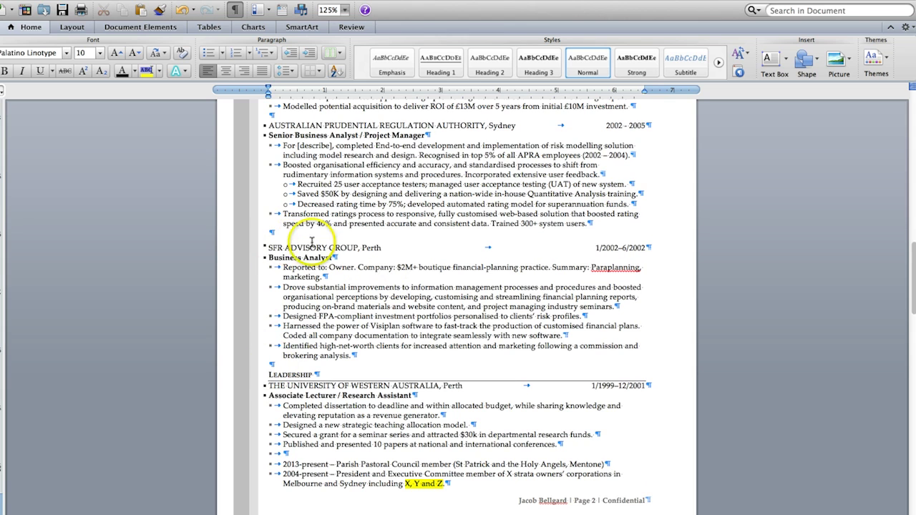
# Step: Try to tighten the gap above the SFR Advisory Group heading to match the spacing above the Australian Prudential Regulation Authority heading
pyautogui.moveTo(271, 113); pyautogui.dragTo(271, 122)
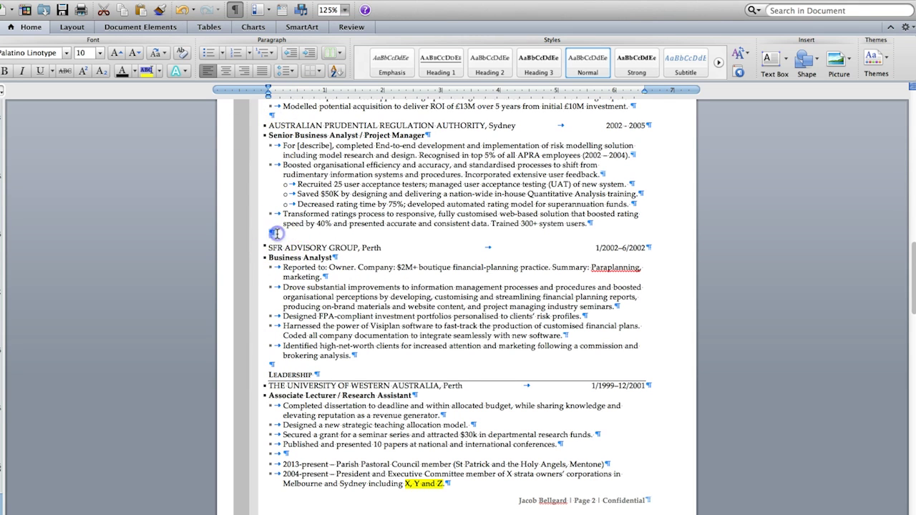
pyautogui.click(275, 232)
pyautogui.press('super+v')
pyautogui.press('super+z')
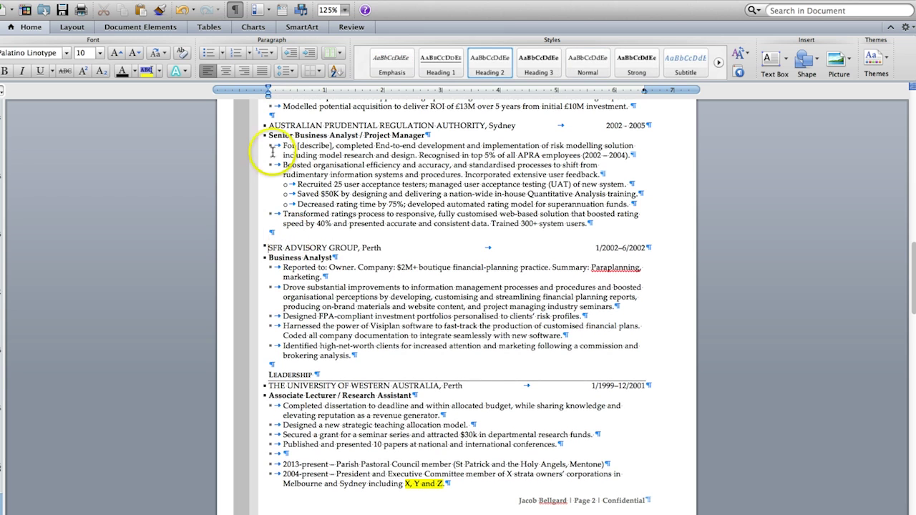
pyautogui.press('super+y')
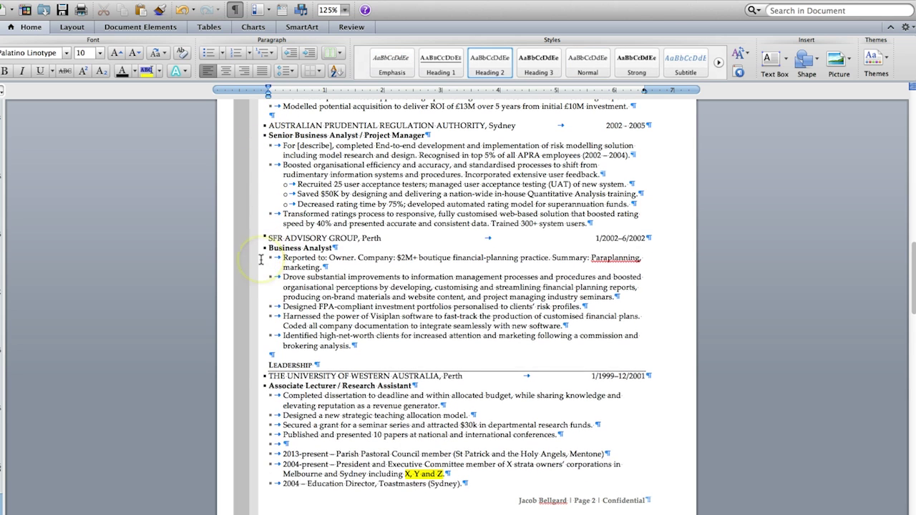
pyautogui.press('super+y')
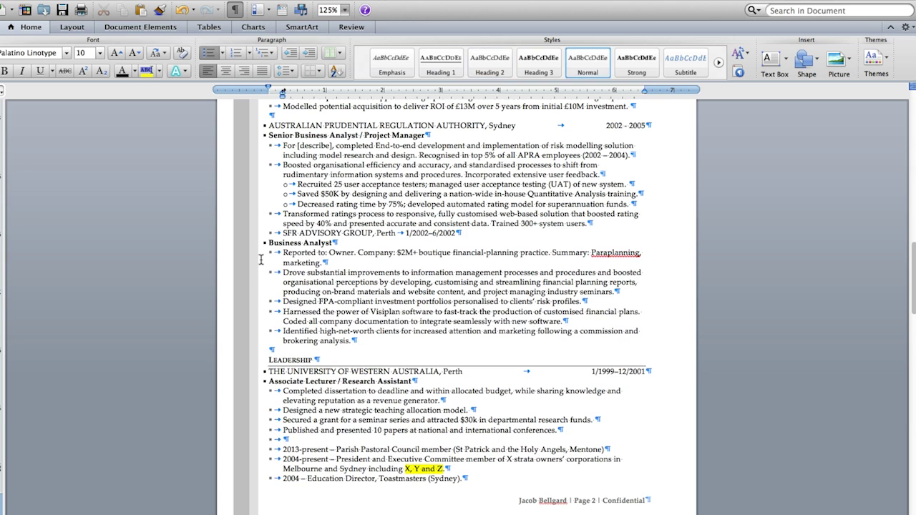
pyautogui.press('super+z')
pyautogui.press('super+z')
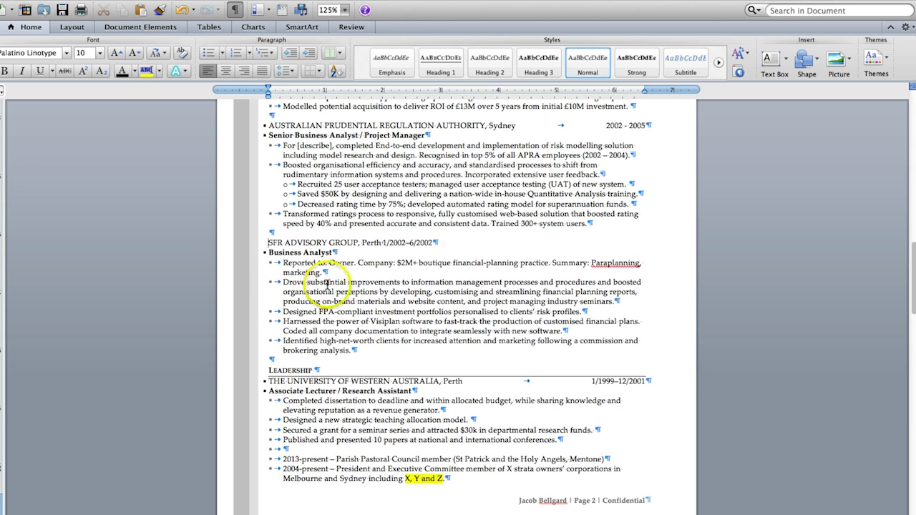
# Step: Copy the Australian Prudential Regulation Authority heading's formatting onto the SFR Advisory Group line and shorten its dates to "2002"
pyautogui.click(383, 244)
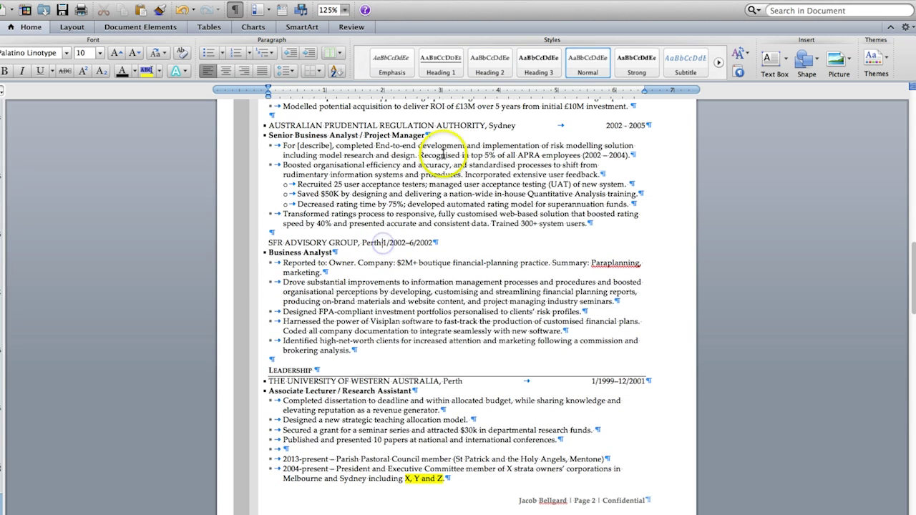
pyautogui.doubleClick(648, 126)
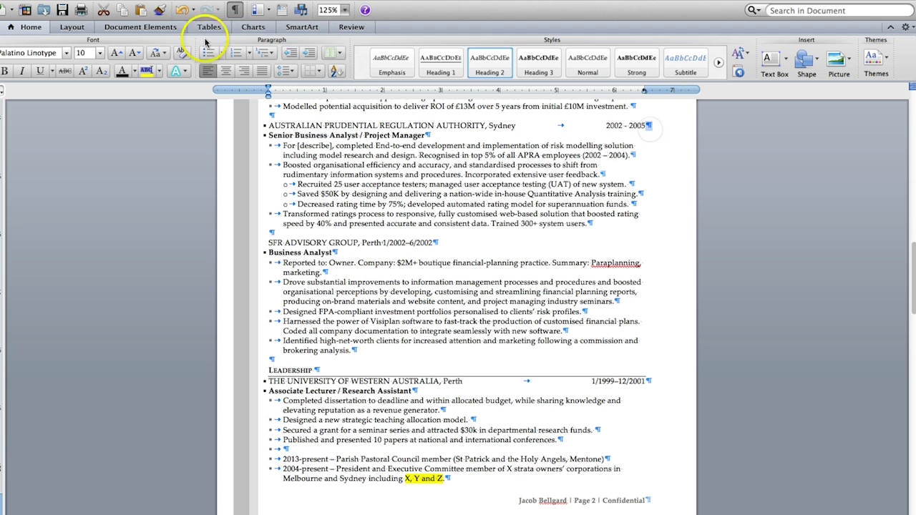
pyautogui.click(159, 9)
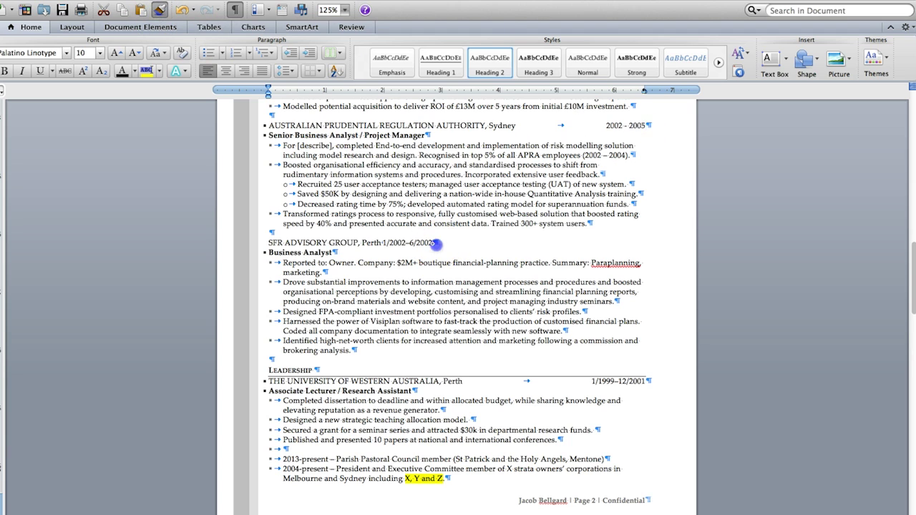
pyautogui.click(435, 242)
pyautogui.moveTo(618, 243); pyautogui.dragTo(596, 243)
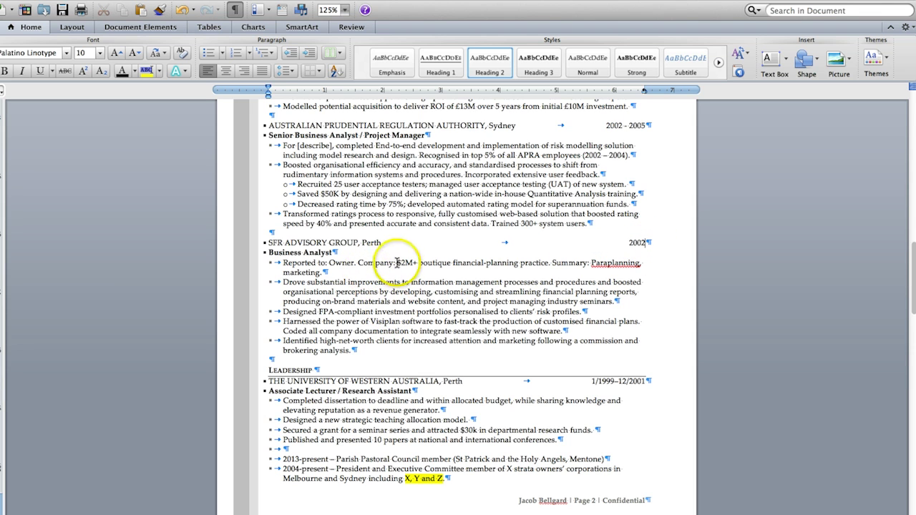
# Step: Replace "Reported to: Owner. Company:" with "For" at the start of the first SFR Advisory Group bullet
pyautogui.moveTo(284, 262); pyautogui.dragTo(396, 262)
pyautogui.write('For')
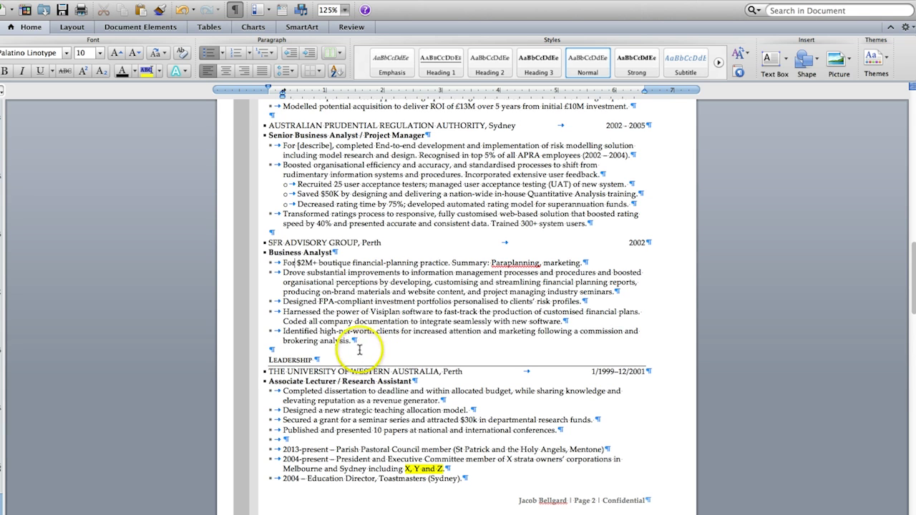
# Step: Move the whole SFR Advisory Group entry out of the work history to the removed material at the end of the document
pyautogui.moveTo(358, 342); pyautogui.dragTo(250, 244)
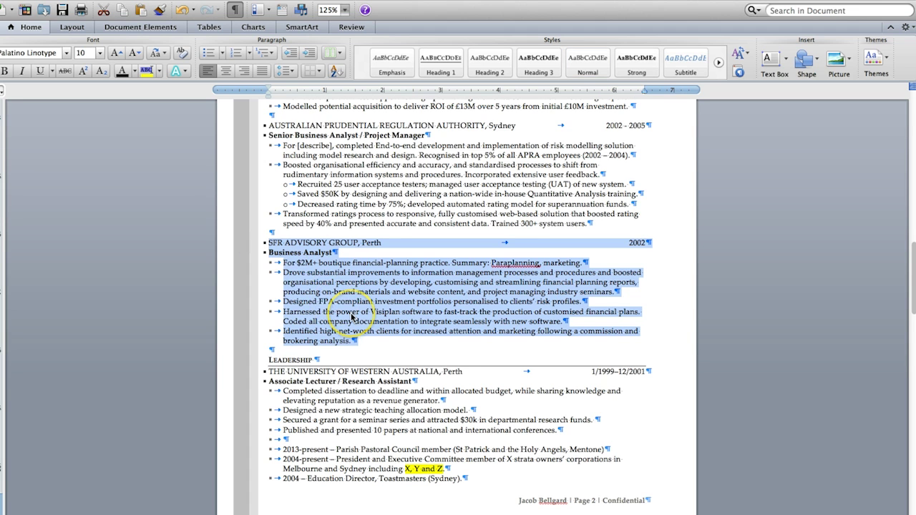
pyautogui.press('BackSpace')
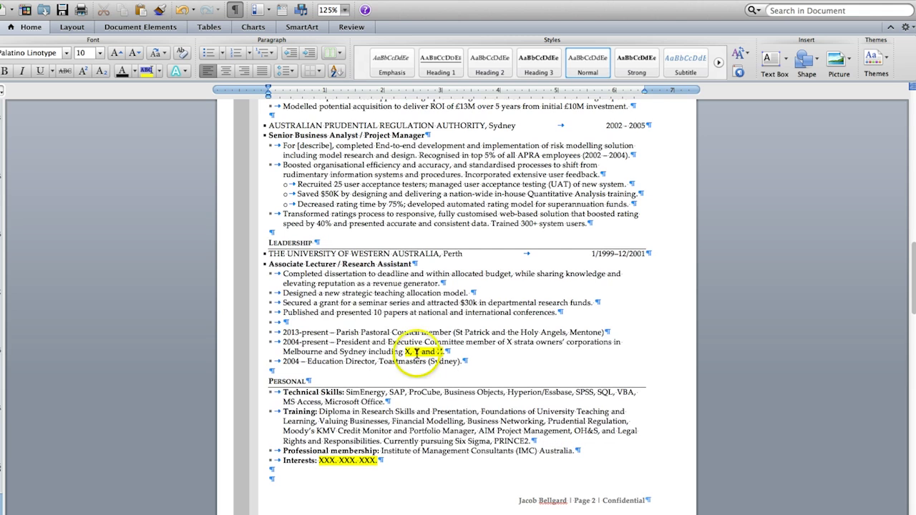
pyautogui.scroll(-3, 417, 390)
pyautogui.scroll(-10, 416, 390)
pyautogui.scroll(-12, 416, 390)
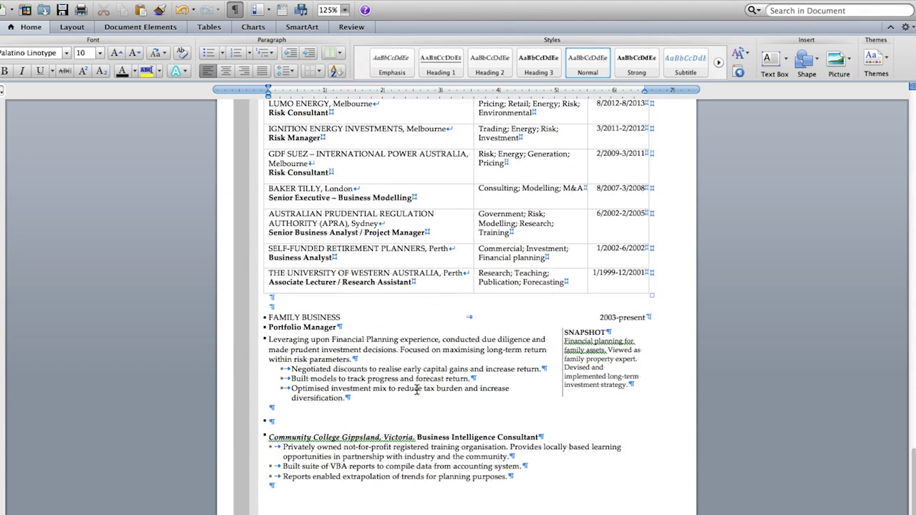
pyautogui.press('super+v')
# Step: Delete the blank line before the page break ending page 2 and turn the empty bullet under Leadership into two unbulleted blank lines
pyautogui.scroll(5, 351, 499)
pyautogui.scroll(10, 350, 498)
pyautogui.click(275, 493)
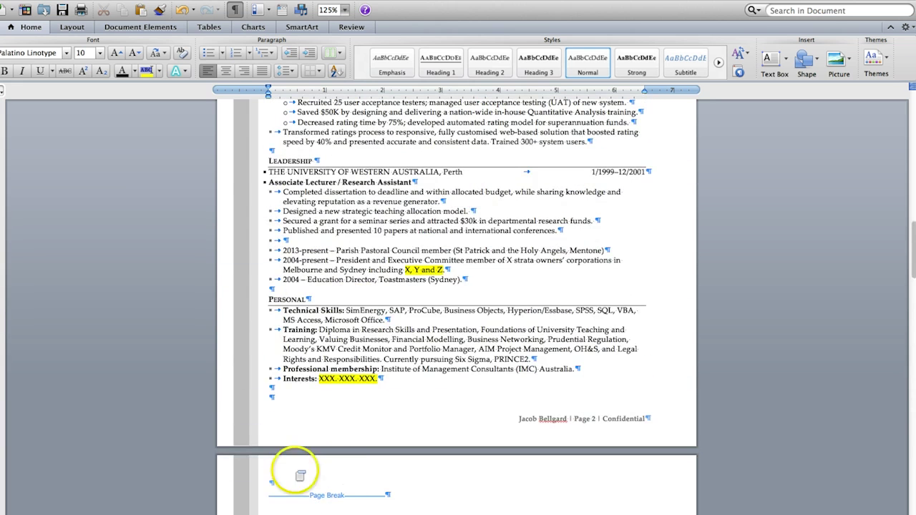
pyautogui.press('BackSpace')
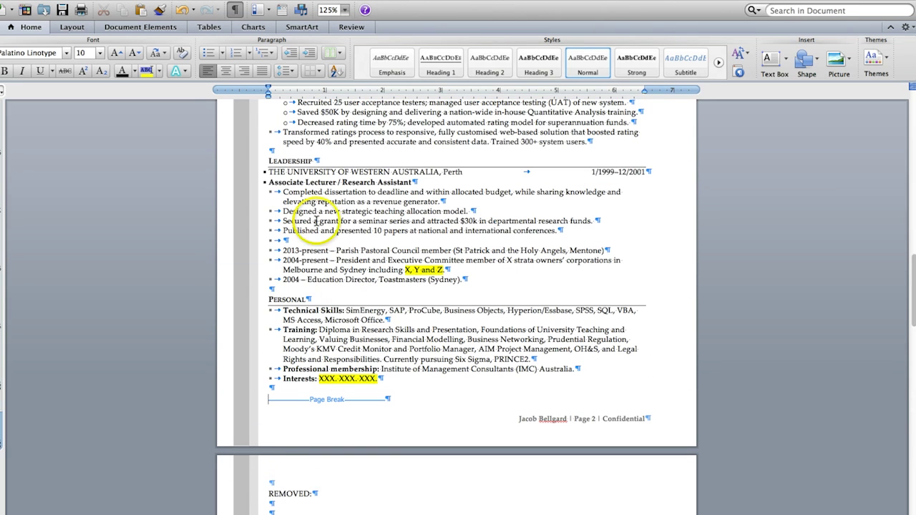
pyautogui.click(284, 242)
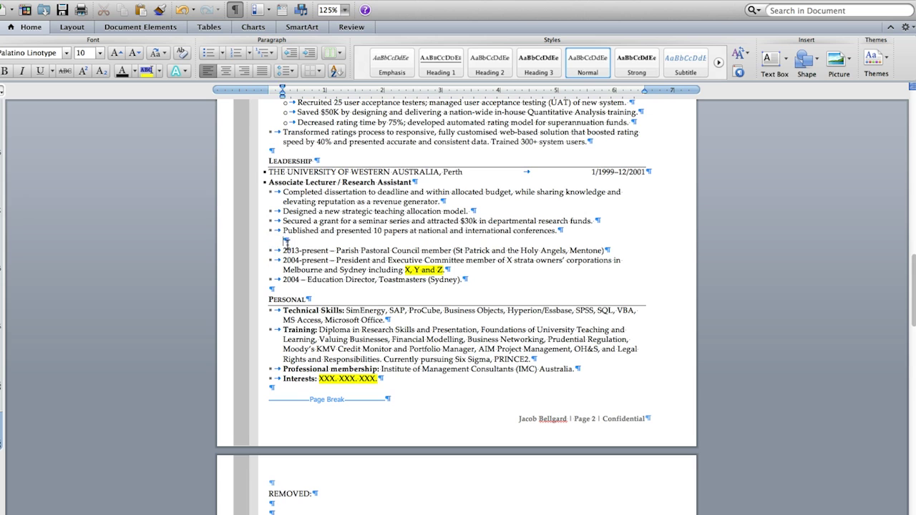
pyautogui.press('Return')
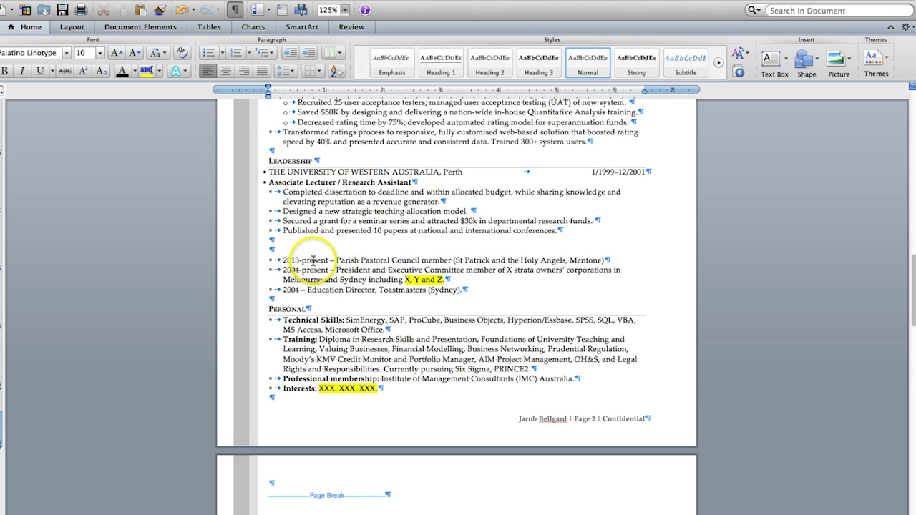
# Step: Move "2013-present –" to the end of the Parish Pastoral Council line after a tab and remove the line's bullet
pyautogui.moveTo(336, 259); pyautogui.dragTo(275, 252)
pyautogui.hotkey('ctrl', 'c')
pyautogui.press('BackSpace')
pyautogui.click(557, 259)
pyautogui.hotkey('ctrl', 'v')
pyautogui.click(282, 260)
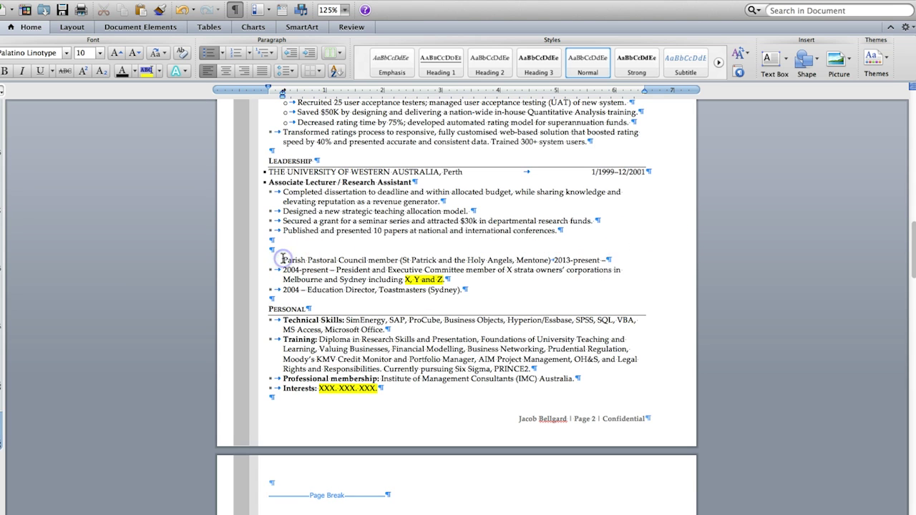
pyautogui.press('BackSpace')
# Step: Copy the University of Western Australia heading's formatting onto the Parish Pastoral Council line and remove the dash after "2013-present"
pyautogui.click(647, 171)
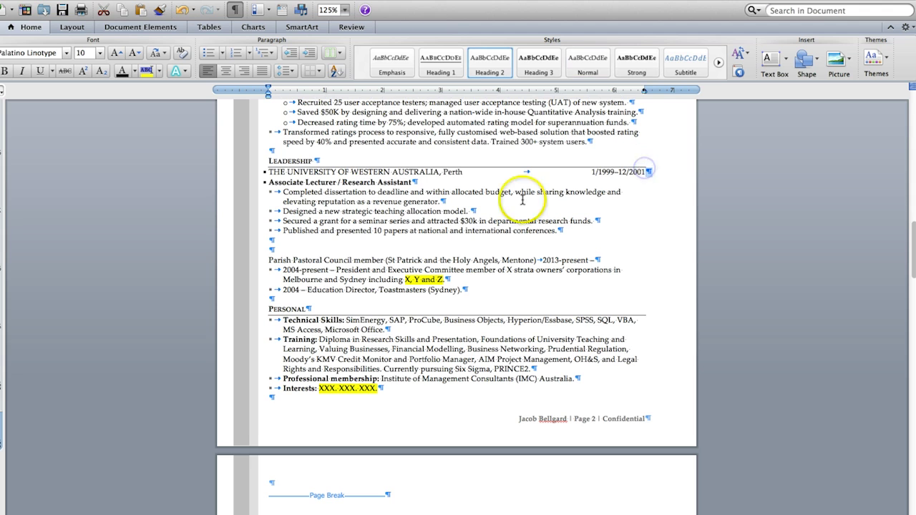
pyautogui.click(157, 11)
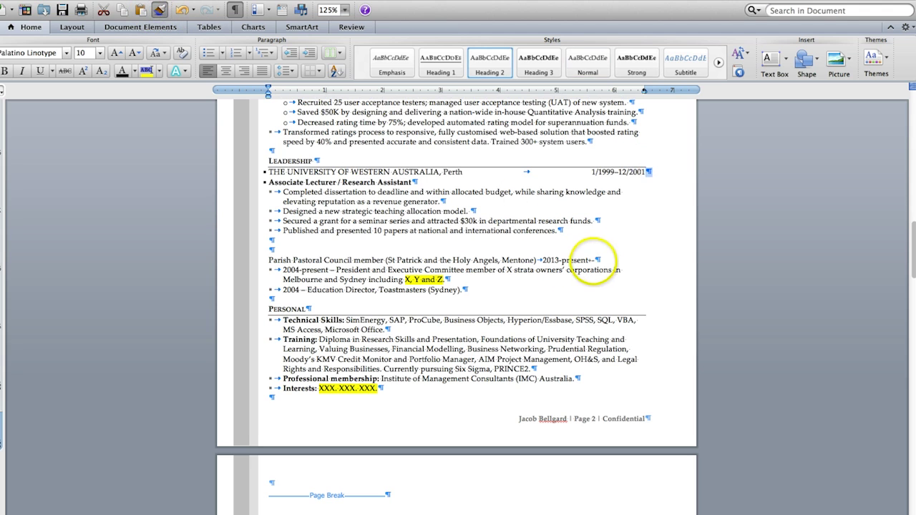
pyautogui.click(602, 261)
pyautogui.click(647, 261)
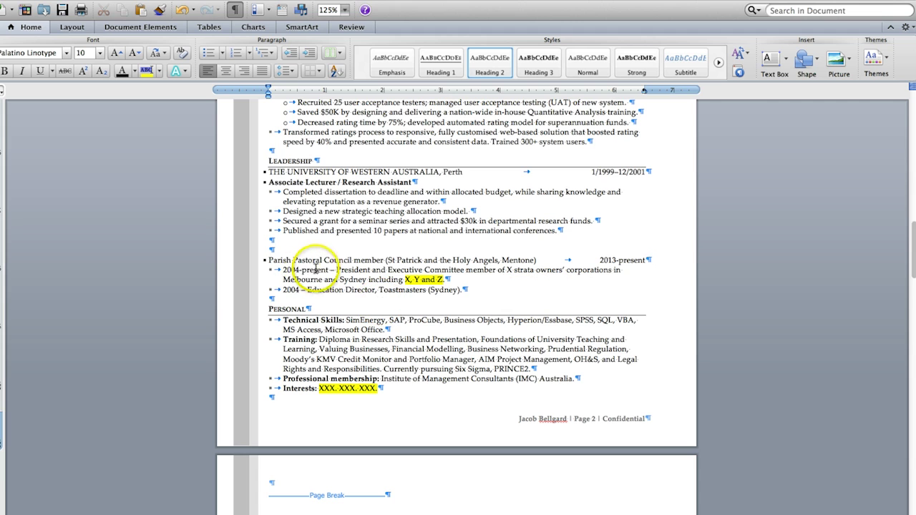
# Step: Move "2004-present" to the end of the strata owners' corporations line after a tab, removing its bullet and trailing dash
pyautogui.moveTo(335, 269); pyautogui.dragTo(284, 270)
pyautogui.press('super+c')
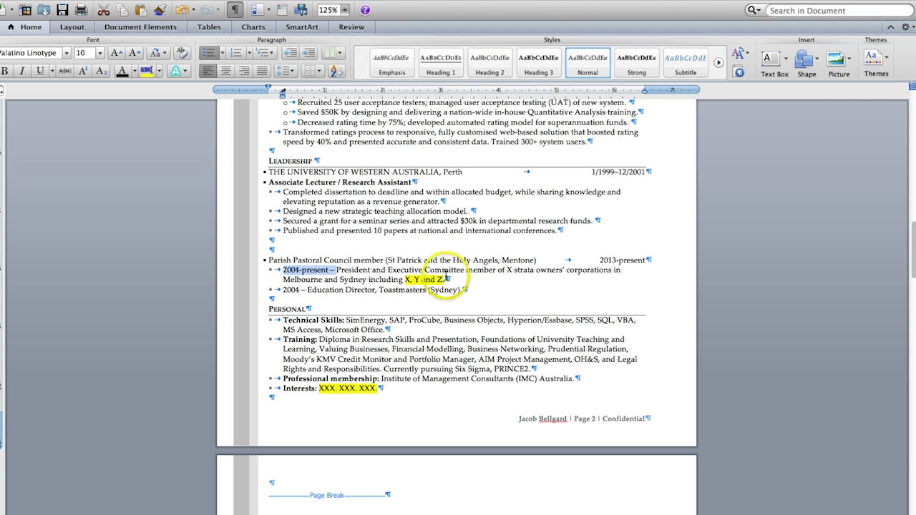
pyautogui.press('BackSpace')
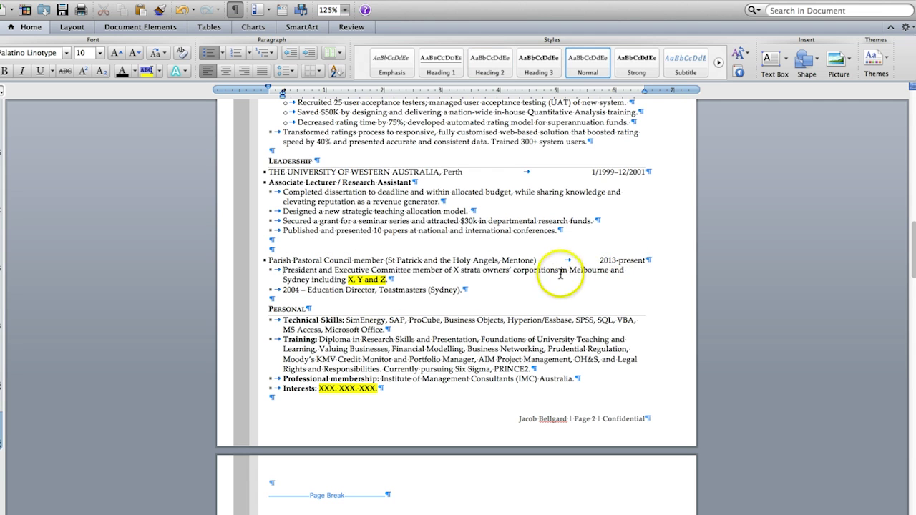
pyautogui.press('BackSpace')
pyautogui.press('BackSpace')
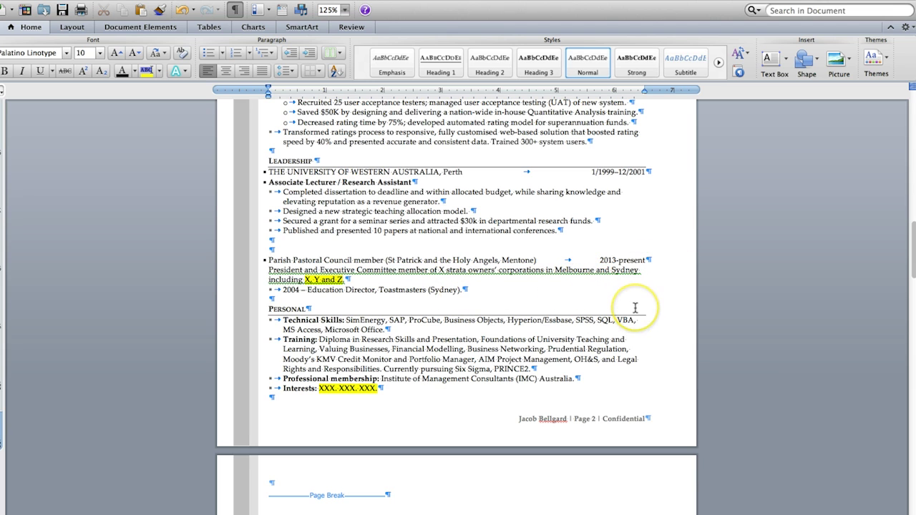
pyautogui.press('super+v')
pyautogui.click(303, 279)
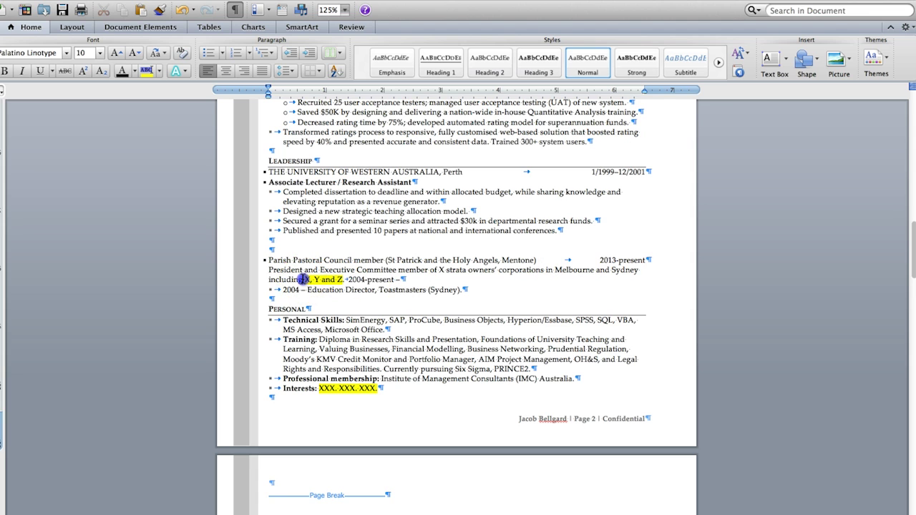
pyautogui.click(399, 279)
pyautogui.press('Right')
pyautogui.press('Down')
pyautogui.click(414, 284)
pyautogui.press('BackSpace')
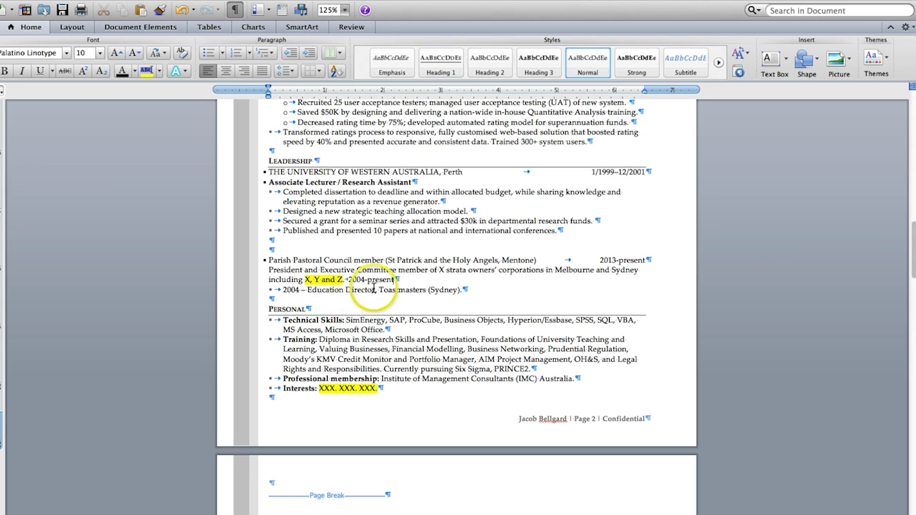
# Step: Move "2004 –" to the end of the Education Director, Toastmasters line after a tab and remove its bullet
pyautogui.press('Delete')
pyautogui.write('2004 –')
pyautogui.click(284, 292)
pyautogui.press('BackSpace')
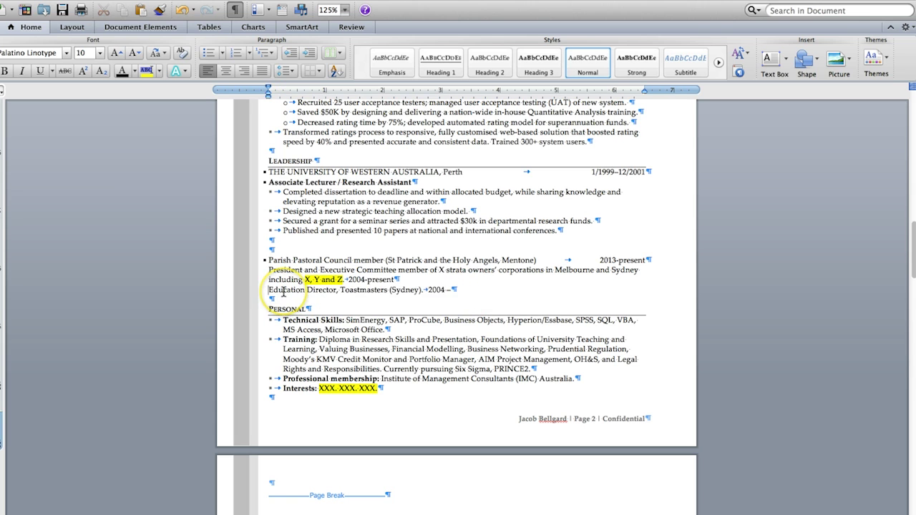
# Step: Change the city in the Baker Tilly heading to "London" in title case
pyautogui.click(441, 174)
pyautogui.press('BackSpace')
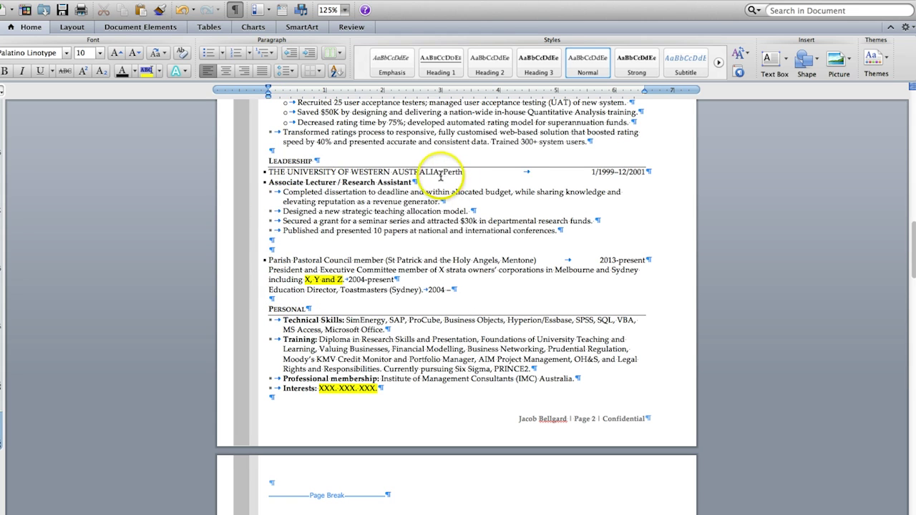
pyautogui.moveTo(438, 172); pyautogui.dragTo(266, 172)
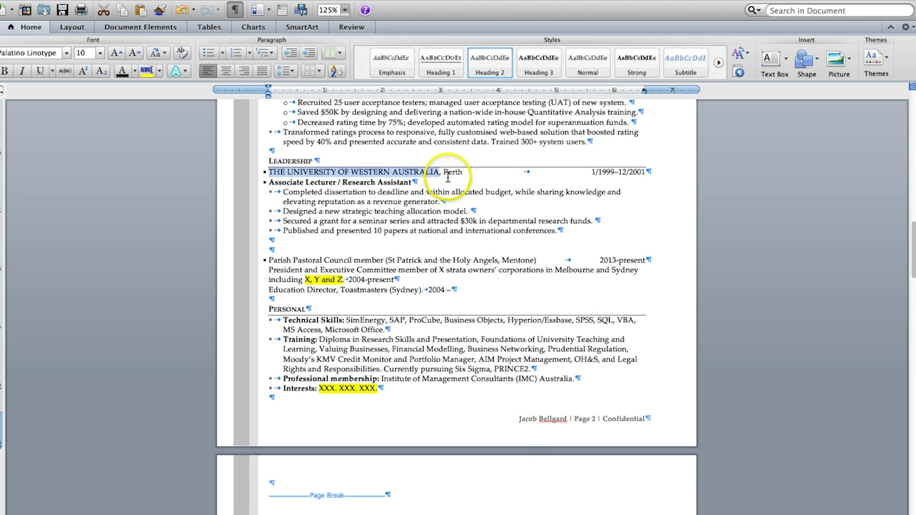
pyautogui.scroll(5, 448, 177)
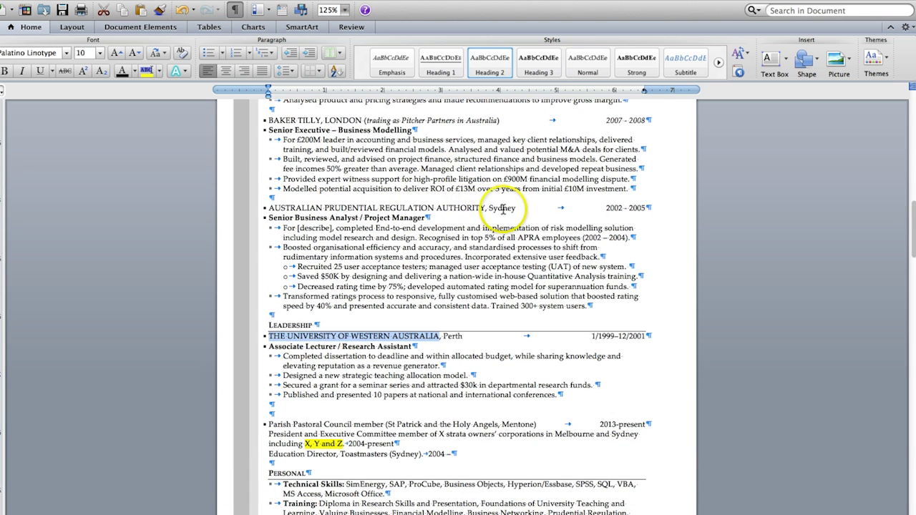
pyautogui.scroll(3, 503, 208)
pyautogui.doubleClick(342, 226)
pyautogui.write('London')
# Step: Change the location in both JA Consulting headings, on pages 2 and 1, to "Melbourne/London" in title case
pyautogui.scroll(5, 344, 226)
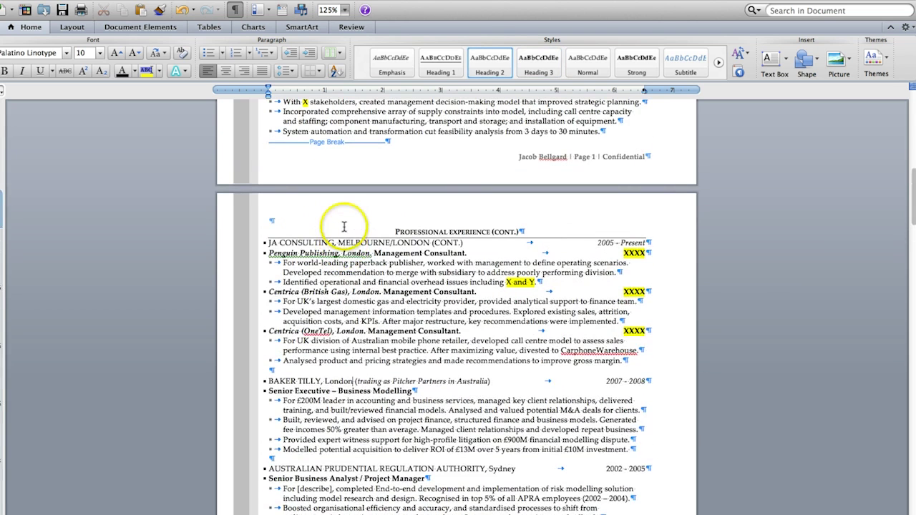
pyautogui.moveTo(435, 243); pyautogui.dragTo(339, 243)
pyautogui.write('Melbourne')
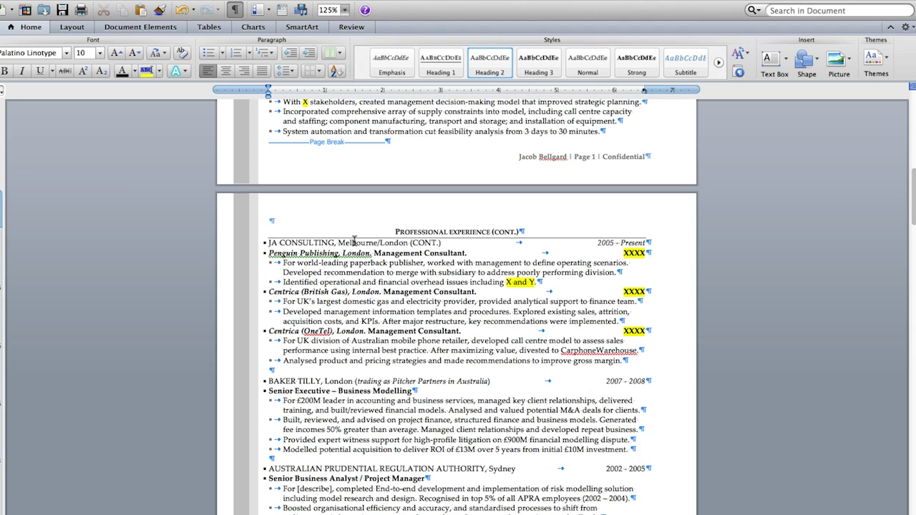
pyautogui.scroll(15, 353, 242)
pyautogui.click(386, 154)
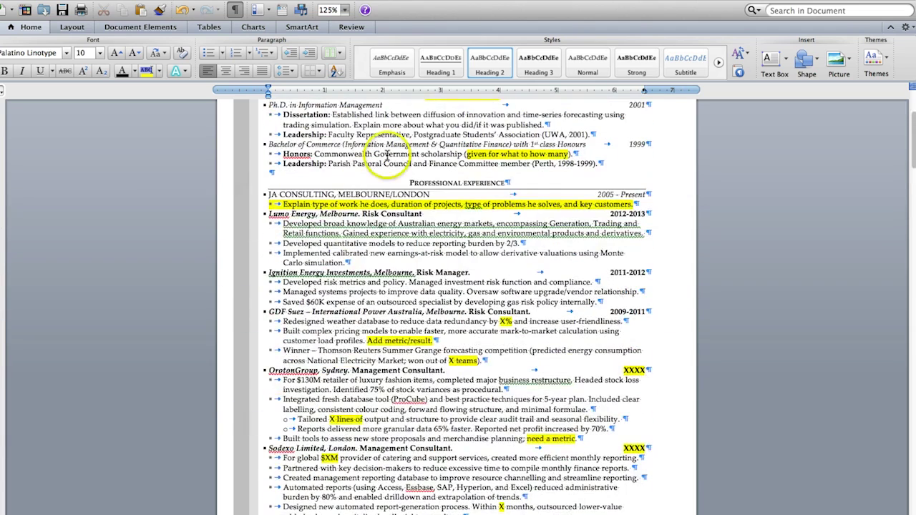
pyautogui.moveTo(368, 197); pyautogui.dragTo(339, 194)
pyautogui.write('Melbourne')
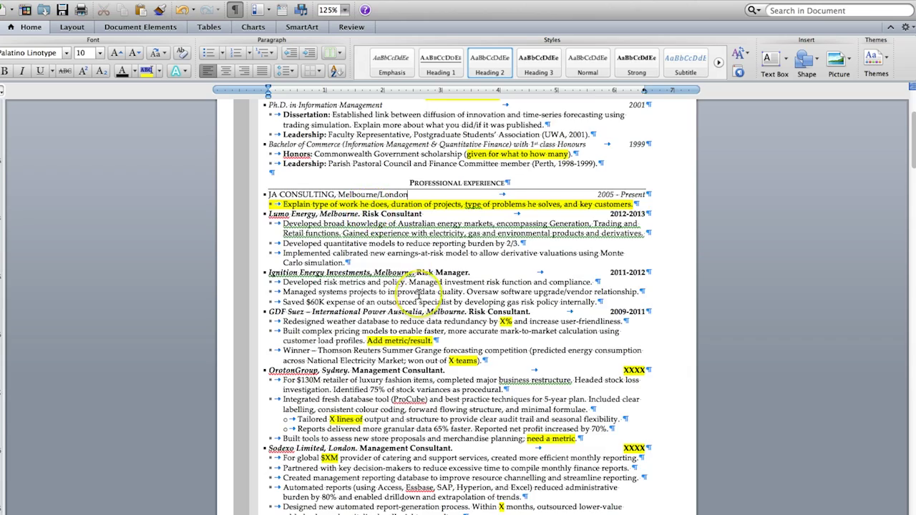
# Step: Shorten the University of Western Australia dates under Leadership to "1999 - 2001"
pyautogui.scroll(-20, 418, 295)
pyautogui.scroll(-10, 419, 295)
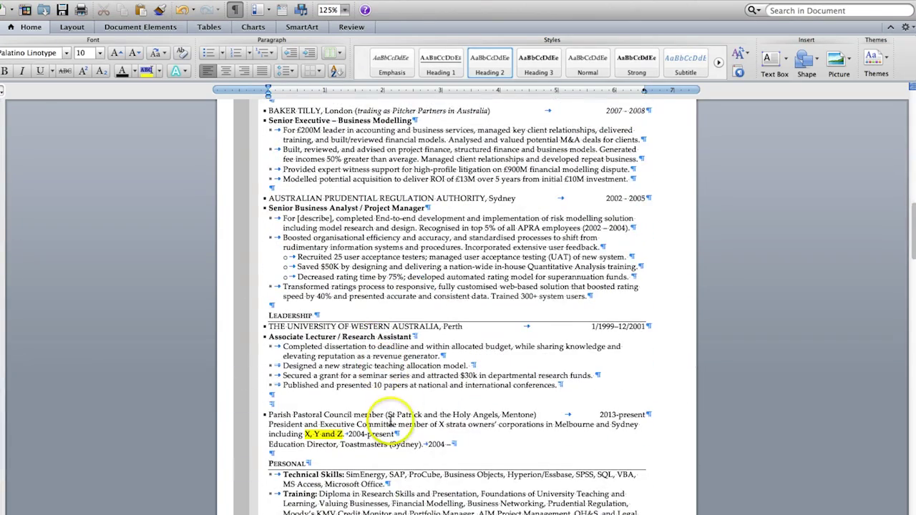
pyautogui.moveTo(620, 326); pyautogui.dragTo(643, 326)
pyautogui.click(633, 326)
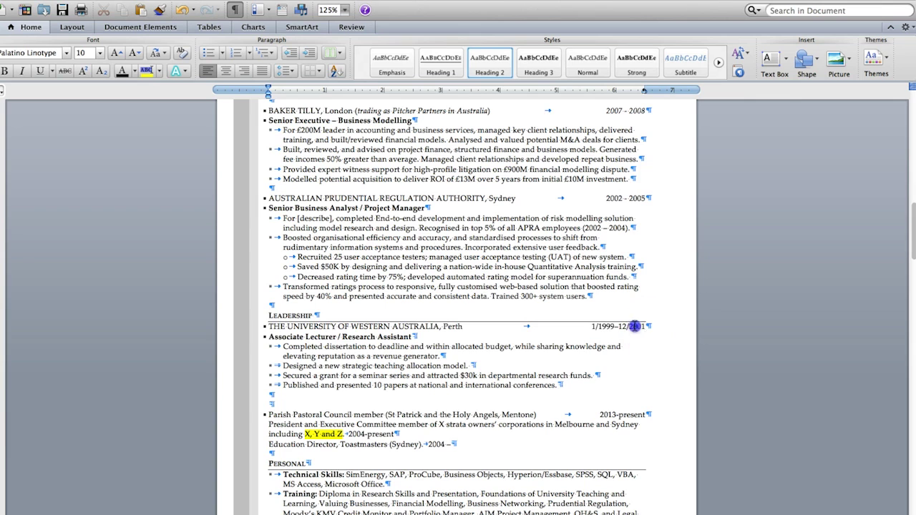
pyautogui.write('01')
pyautogui.click(627, 327)
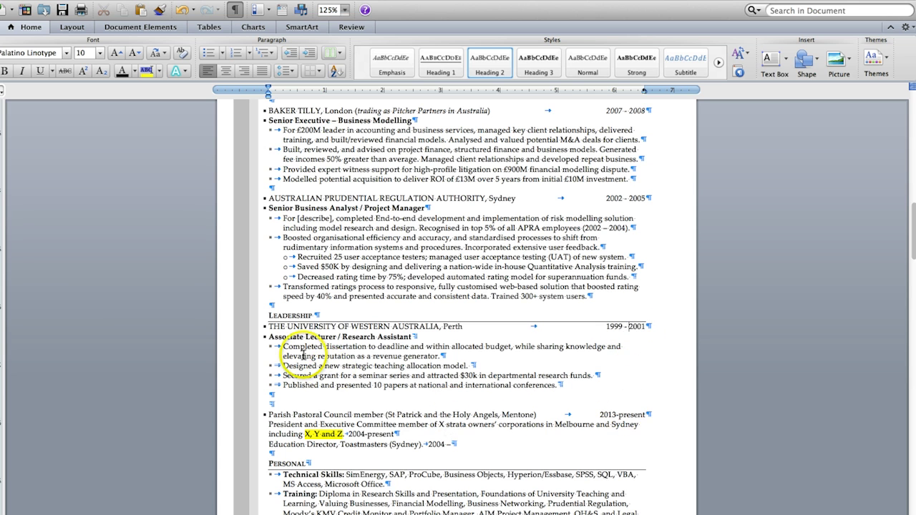
# Step: Delete the extra blank line above the Parish Pastoral Council entry and the "Completed dissertation" bullet under Associate Lecturer / Research Assistant
pyautogui.scroll(-4, 303, 356)
pyautogui.click(270, 336)
pyautogui.press('BackSpace')
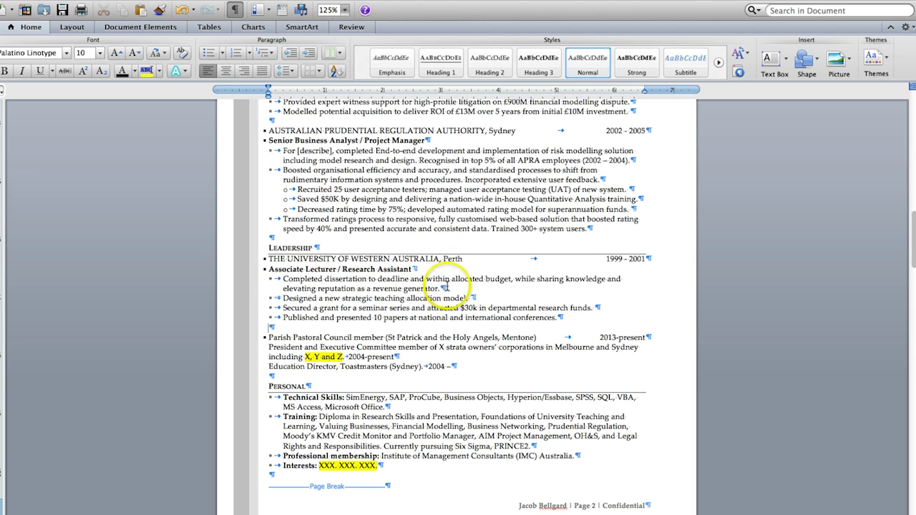
pyautogui.moveTo(449, 286); pyautogui.dragTo(302, 280)
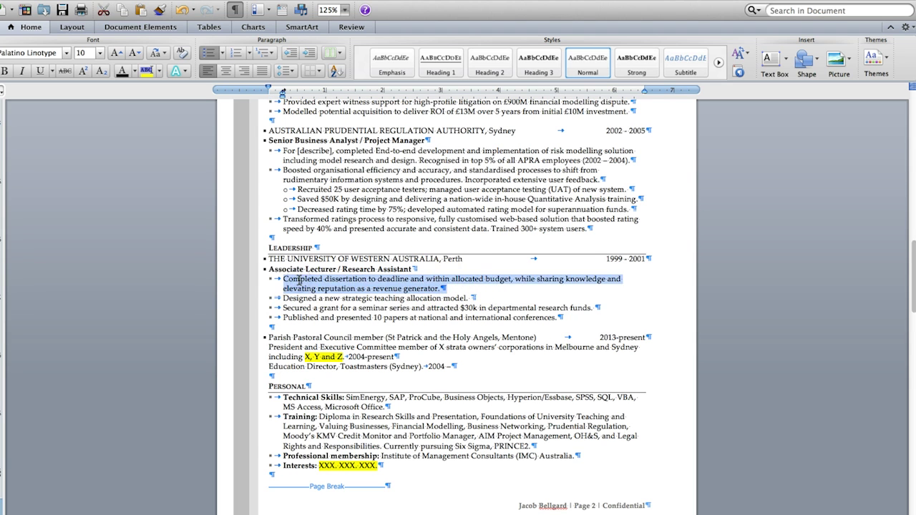
pyautogui.press('BackSpace')
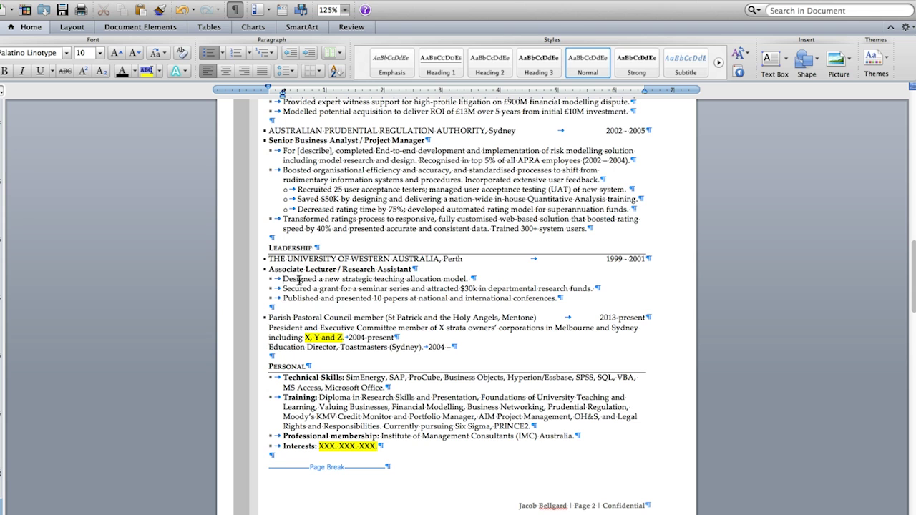
# Step: Remove "a" from the "Designed a new strategic teaching allocation model" bullet and change the research funds amount to "$30K"
pyautogui.doubleClick(317, 279)
pyautogui.press('BackSpace')
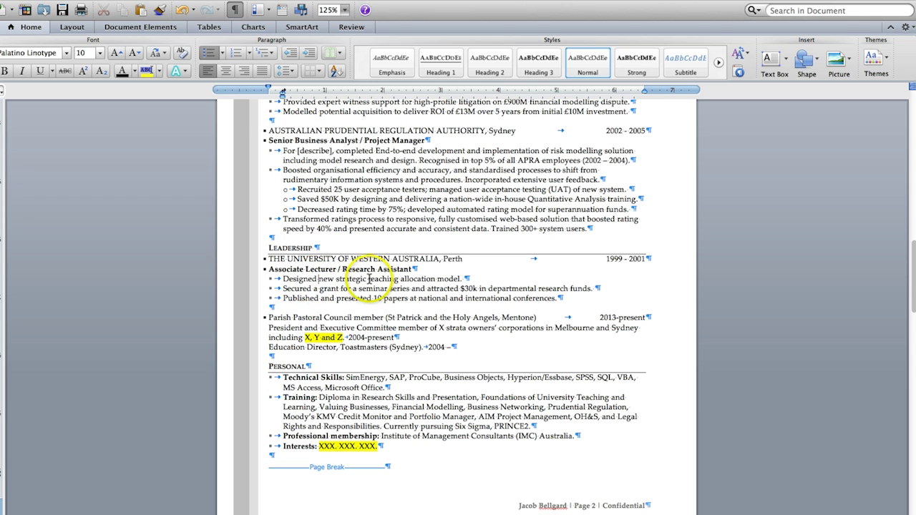
pyautogui.moveTo(283, 279); pyautogui.dragTo(316, 280)
pyautogui.tripleClick(308, 288)
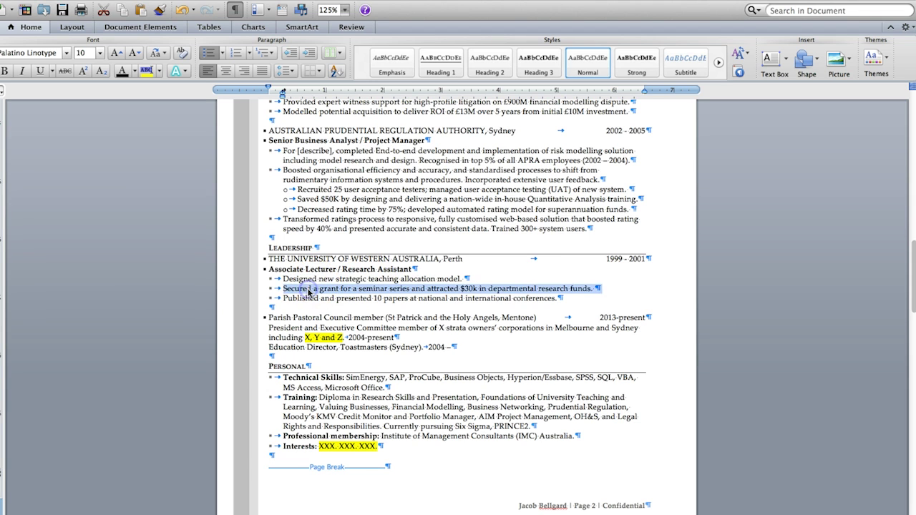
pyautogui.click(475, 288)
pyautogui.press('BackSpace')
pyautogui.write('K')
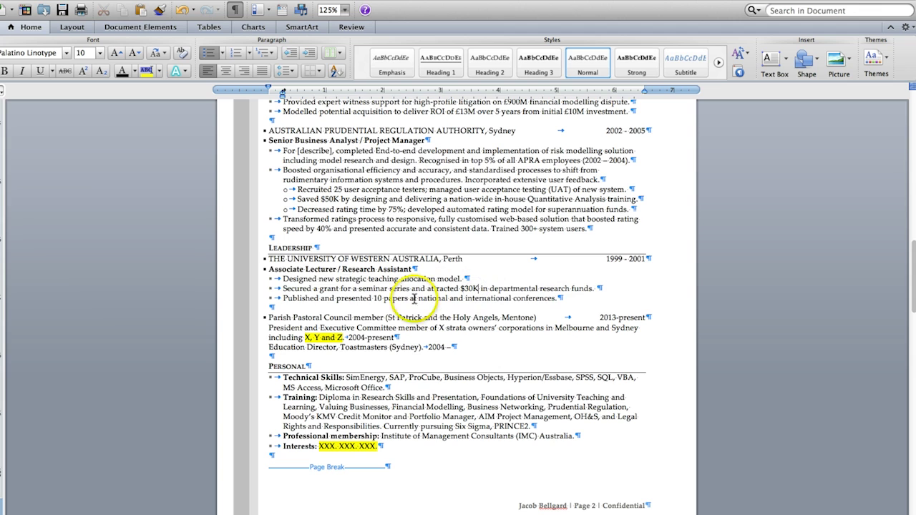
# Step: Reword the start of the seminar grant bullet under Associate Lecturer / Research Assistant to "Secured grant for X-part seminar series"
pyautogui.doubleClick(315, 288)
pyautogui.press('BackSpace')
pyautogui.click(346, 289)
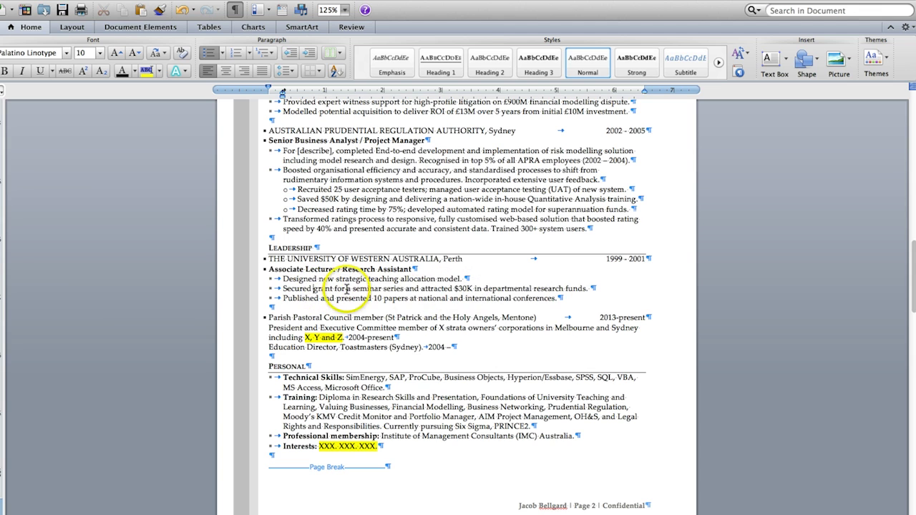
pyautogui.write('X--an')
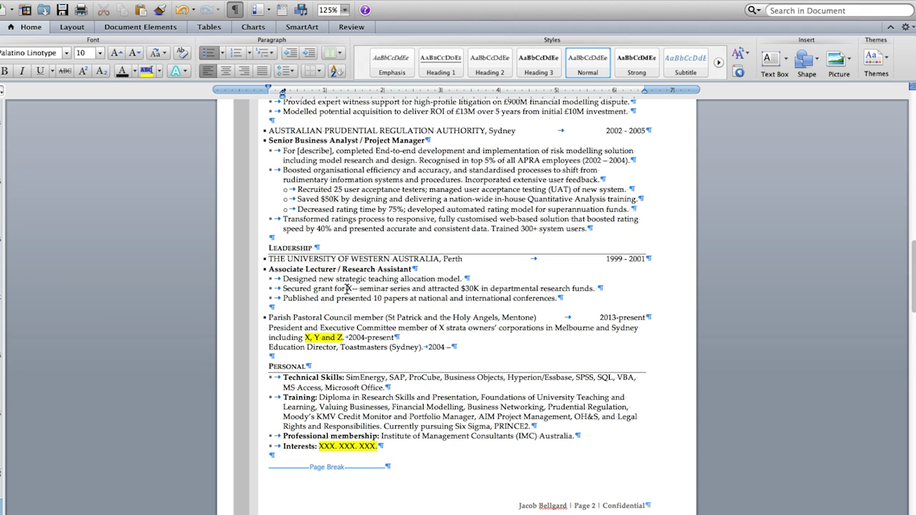
pyautogui.press('BackSpace')
pyautogui.press('BackSpace')
pyautogui.press('BackSpace')
pyautogui.press('BackSpace')
pyautogui.write('-part')
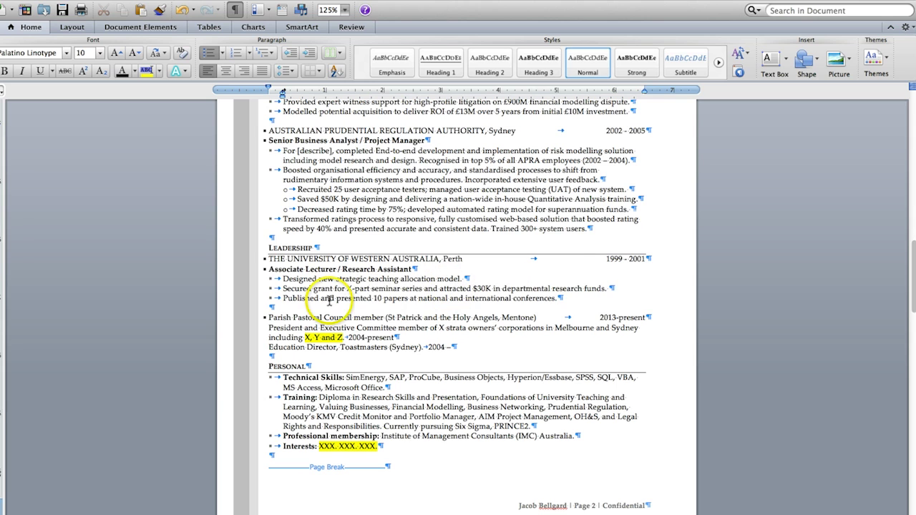
# Step: Add the placeholder "(describe more)" after "teaching allocation model" and highlight its words in yellow
pyautogui.click(459, 278)
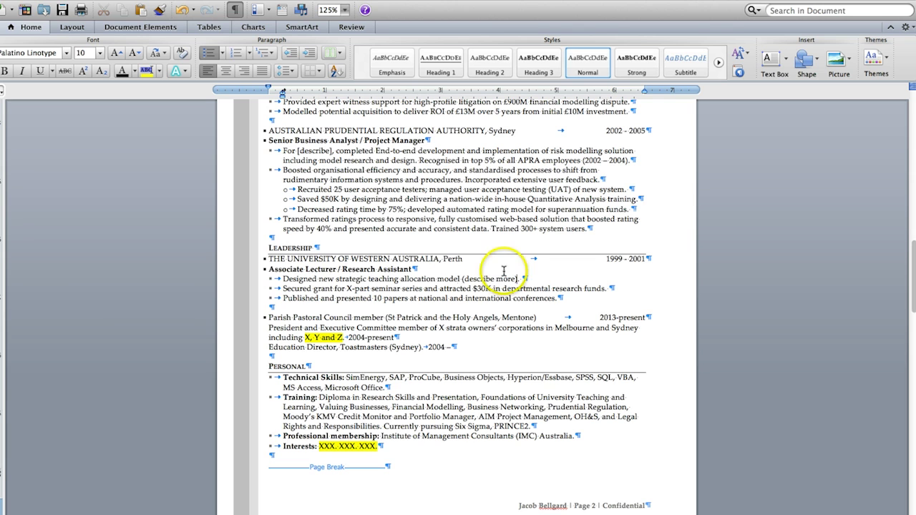
pyautogui.moveTo(516, 279); pyautogui.dragTo(477, 279)
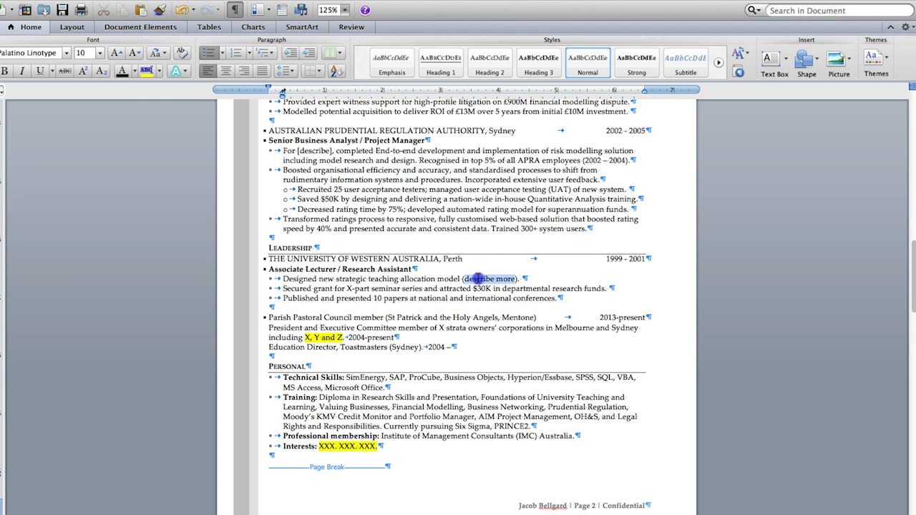
pyautogui.click(147, 70)
# Step: Rewrite the church name and location in the Parish Pastoral Council entry as a leading "ST PATRICK AND THE HOLY ANGELS, Mentone", removing the original wording
pyautogui.scroll(-1, 356, 308)
pyautogui.scroll(-1, 358, 312)
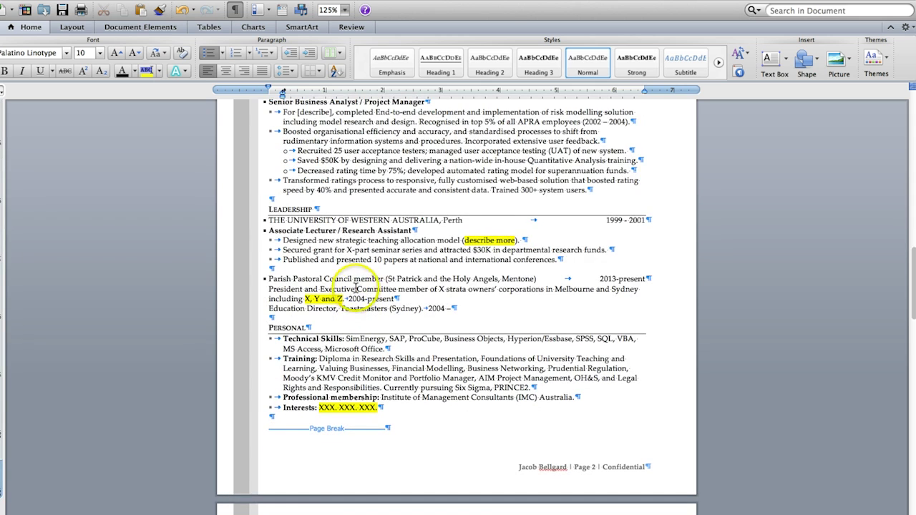
pyautogui.moveTo(536, 279); pyautogui.dragTo(269, 279)
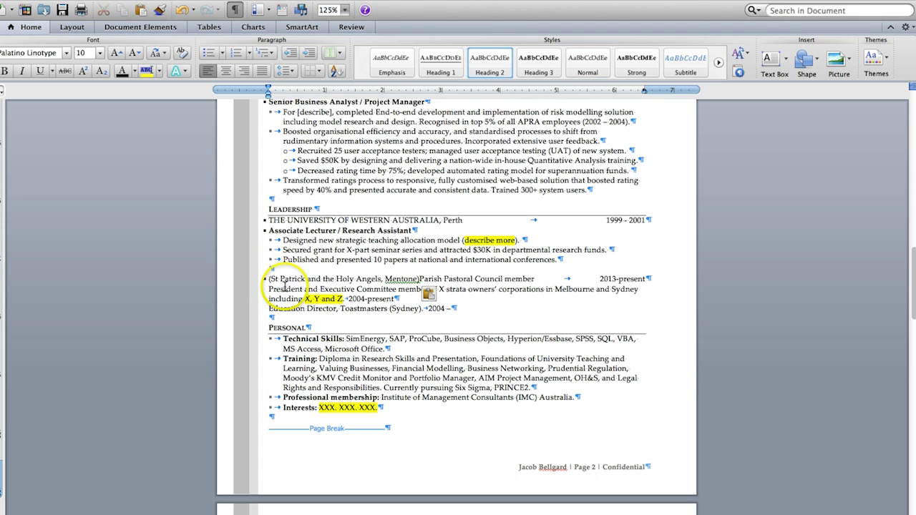
pyautogui.press('BackSpace')
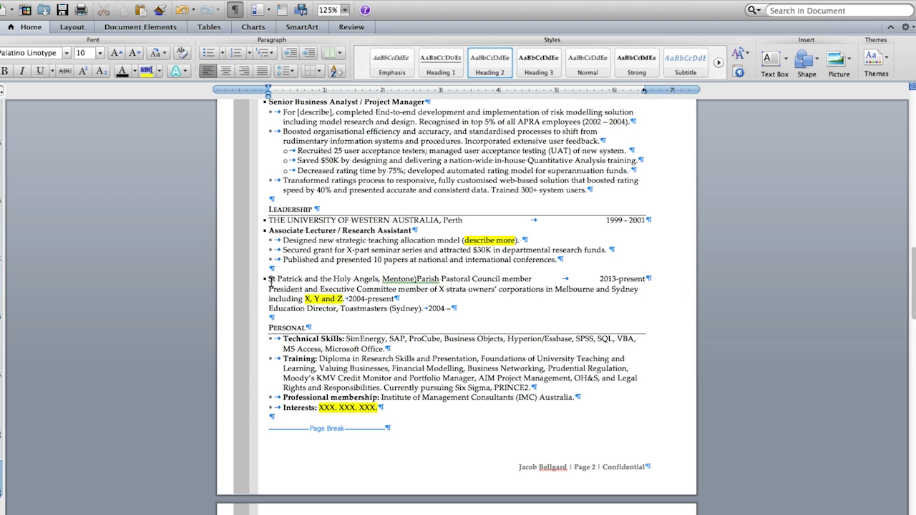
pyautogui.click(272, 282)
pyautogui.write('T PATRICK AN')
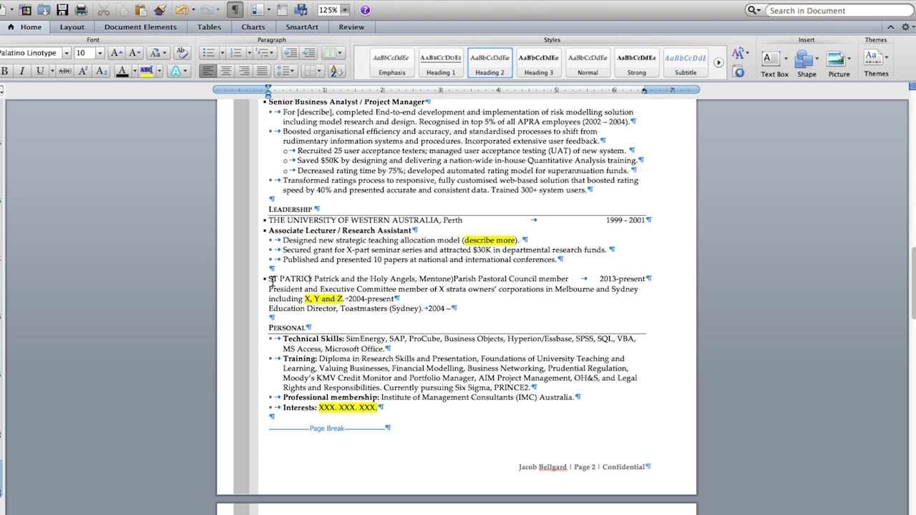
pyautogui.write('D THE HOLY ANGEL')
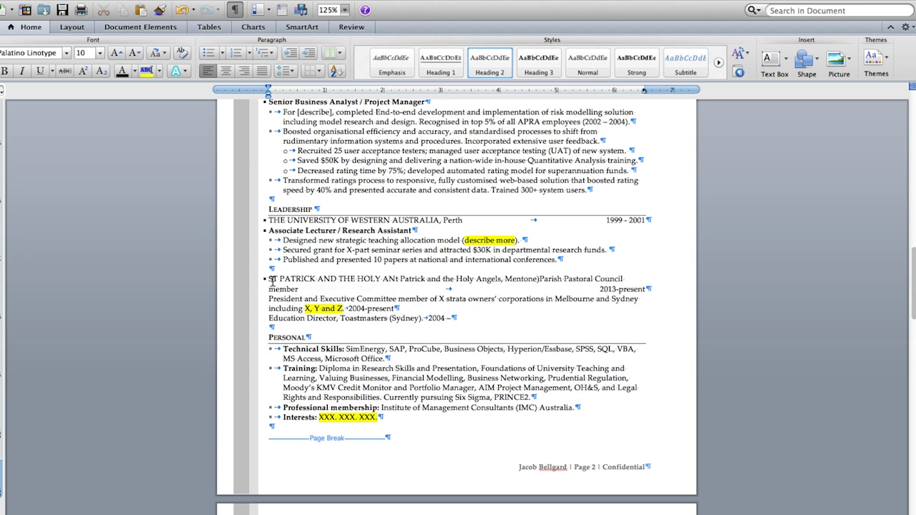
pyautogui.write('S')
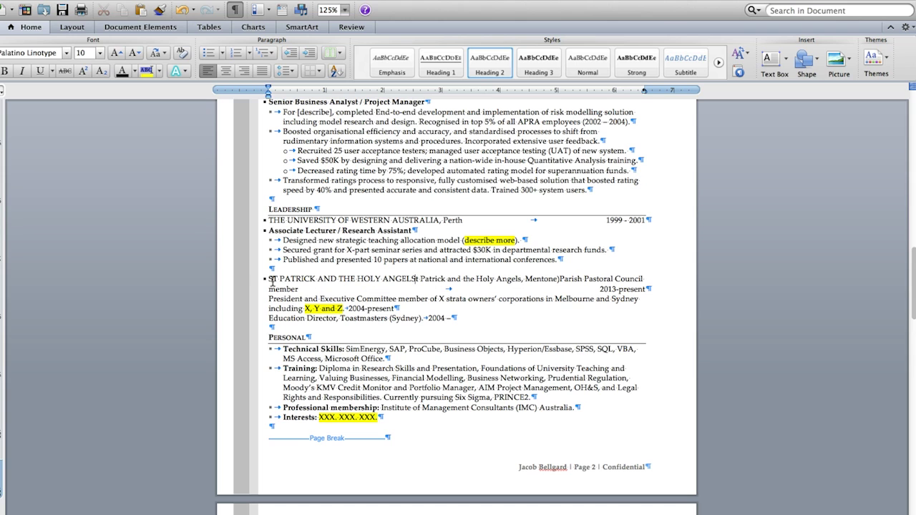
pyautogui.write(', ')
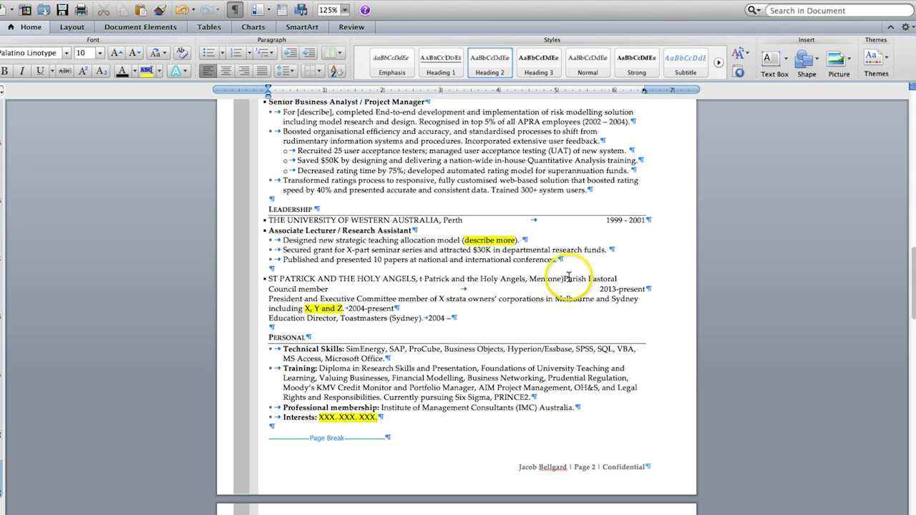
pyautogui.write('Mentone')
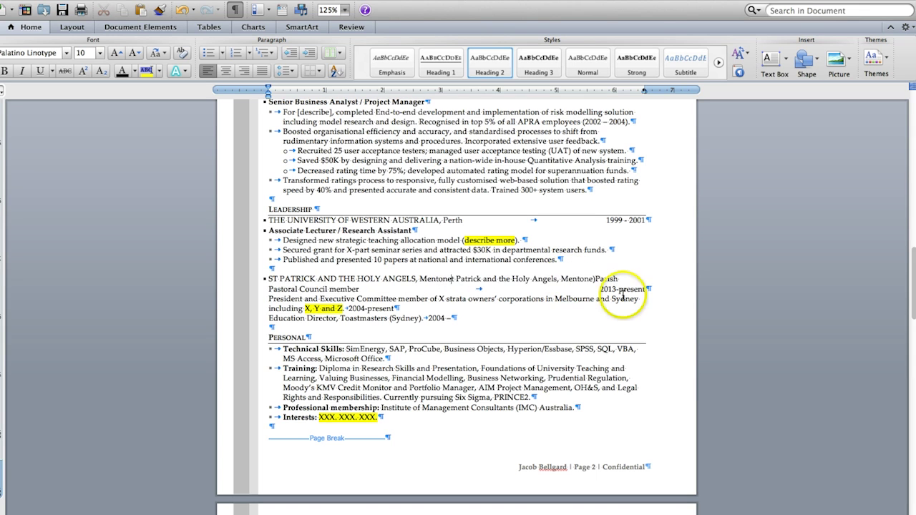
pyautogui.moveTo(597, 279); pyautogui.dragTo(536, 279)
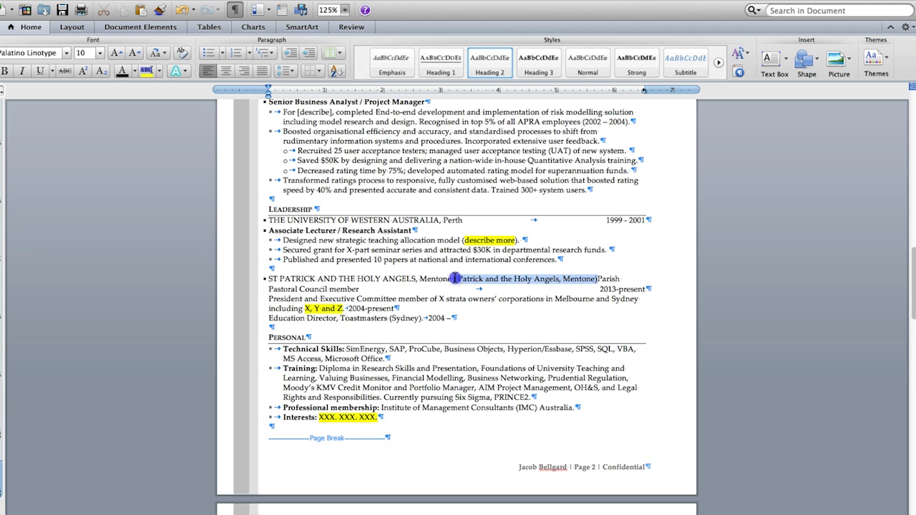
pyautogui.press('BackSpace')
# Step: Move "Parish Pastoral Council member" from the Mentone heading to its own line directly below
pyautogui.moveTo(568, 279); pyautogui.dragTo(478, 278)
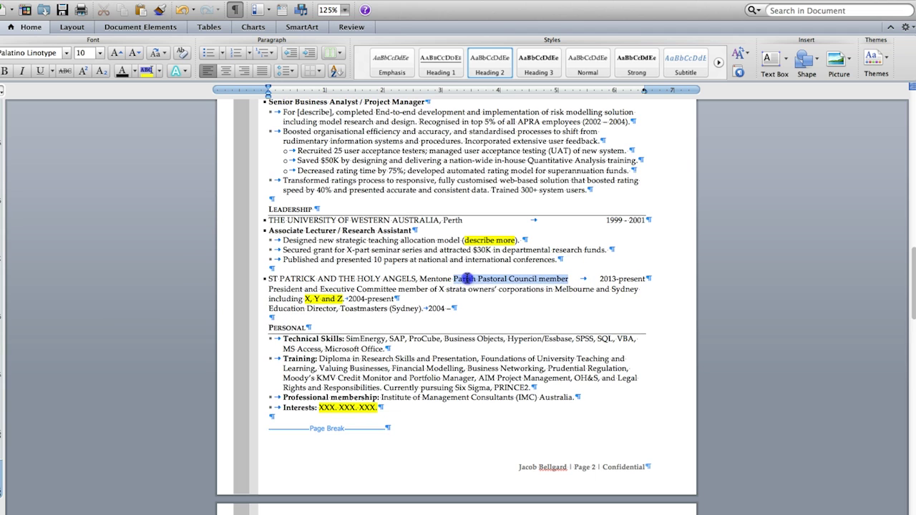
pyautogui.press('BackSpace')
pyautogui.click(648, 279)
pyautogui.press('Return')
pyautogui.write('Parish Pastoral Council member')
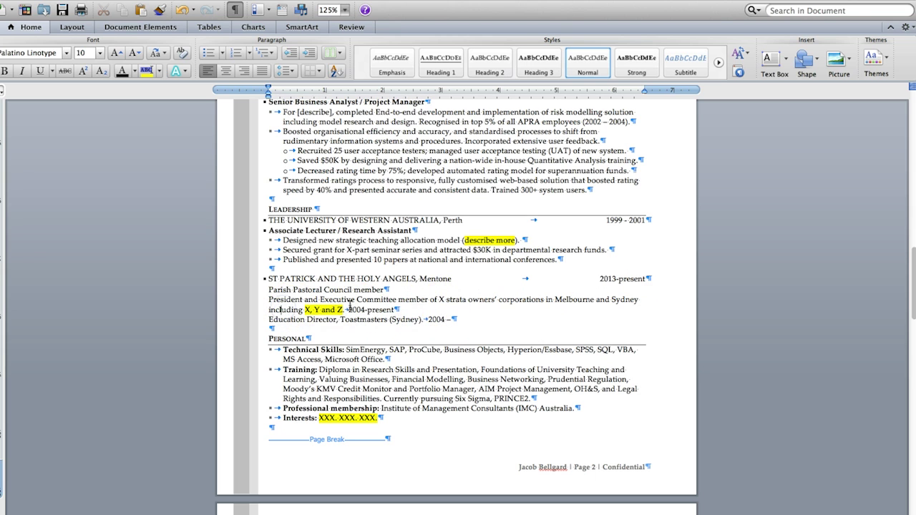
# Step: Move the strata owners' corporations paragraph from Leadership to the Personal section, below the Training bullet
pyautogui.moveTo(406, 308)
pyautogui.moveTo(402, 309); pyautogui.dragTo(268, 299)
pyautogui.press('super+c')
pyautogui.press('BackSpace')
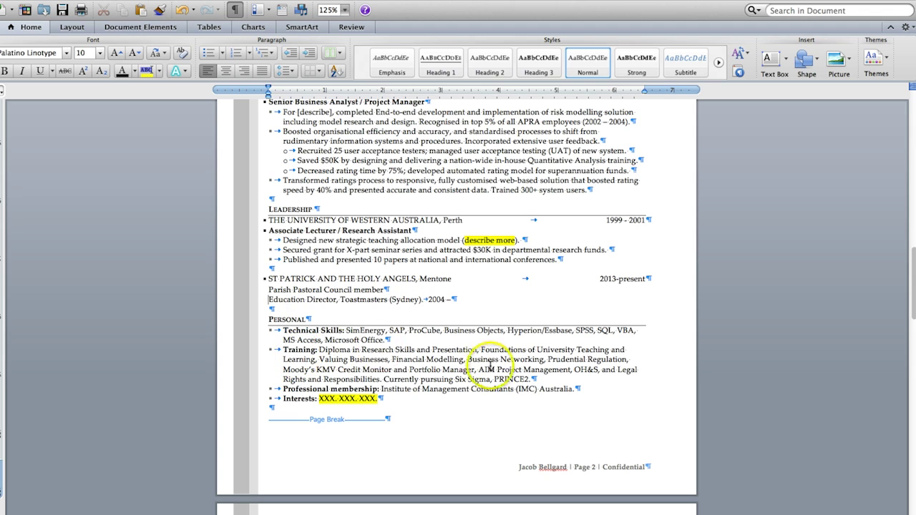
pyautogui.press('super+v')
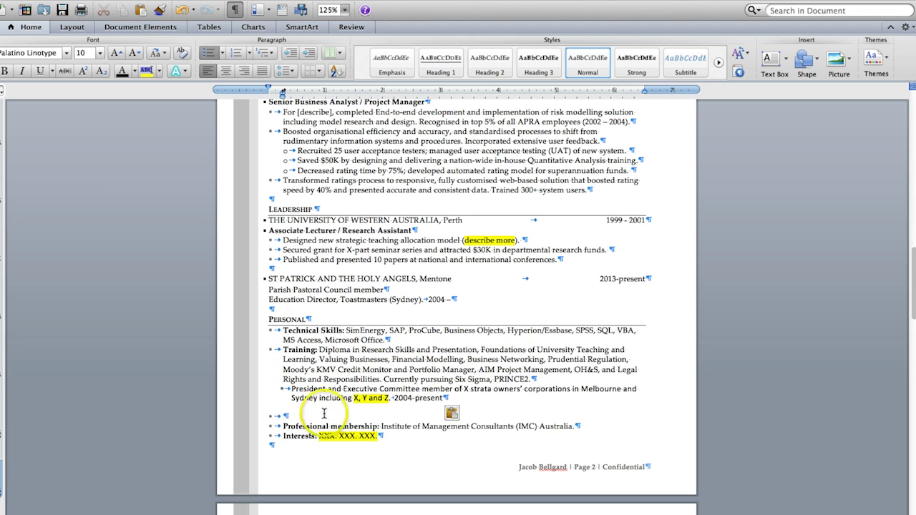
# Step: Apply the Professional membership bullet's formatting to the moved strata paragraph and delete the empty bullet below it
pyautogui.tripleClick(412, 428)
pyautogui.click(159, 9)
pyautogui.moveTo(445, 398); pyautogui.dragTo(299, 384)
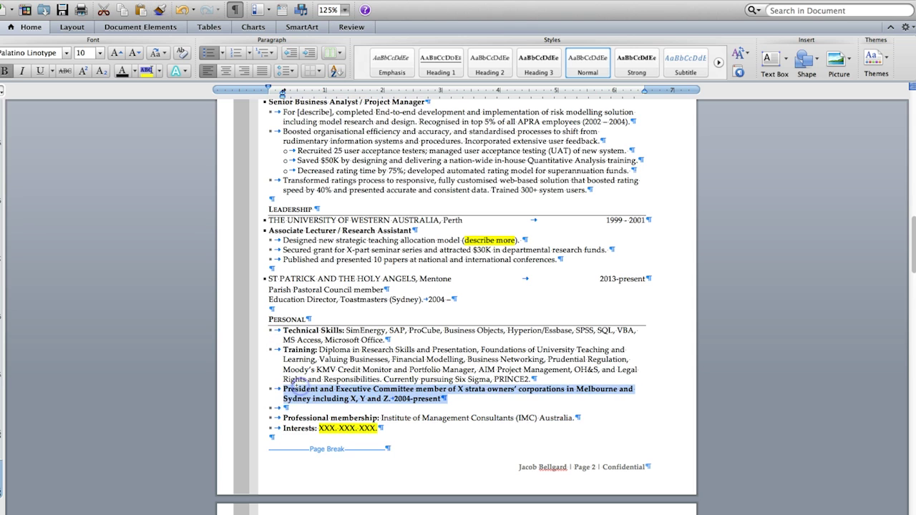
pyautogui.click(289, 407)
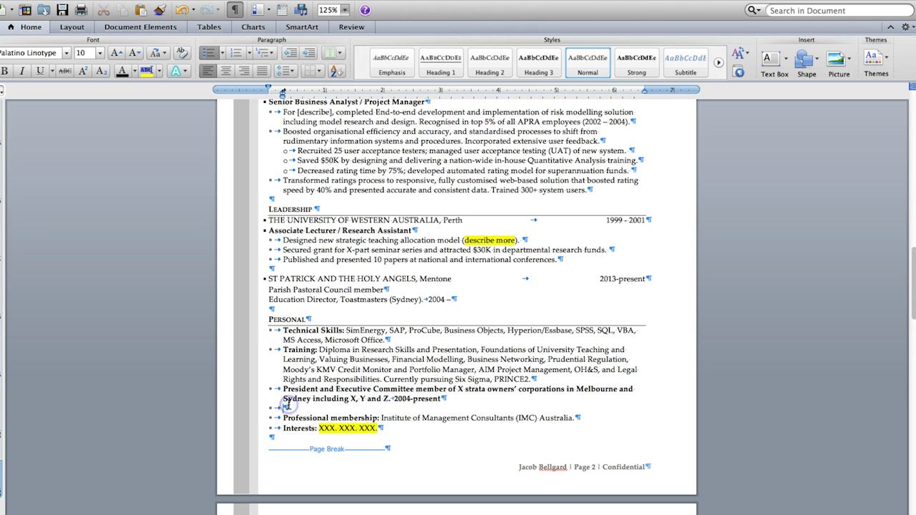
pyautogui.press('BackSpace')
# Step: Insert the label "Entrepreneurial:" at the start of the strata owners' corporations bullet
pyautogui.click(284, 388)
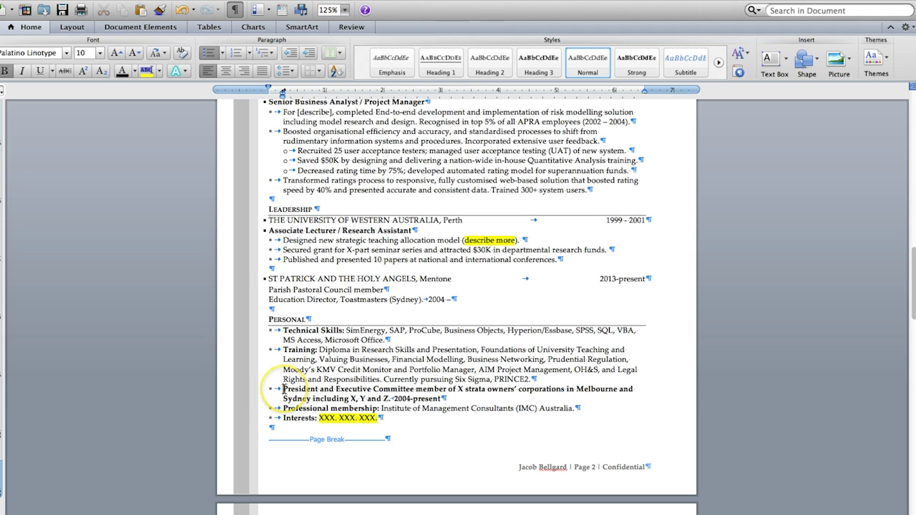
pyautogui.write('Entpre')
pyautogui.press('BackSpace')
pyautogui.press('BackSpace')
pyautogui.press('BackSpace')
pyautogui.write('reprenu')
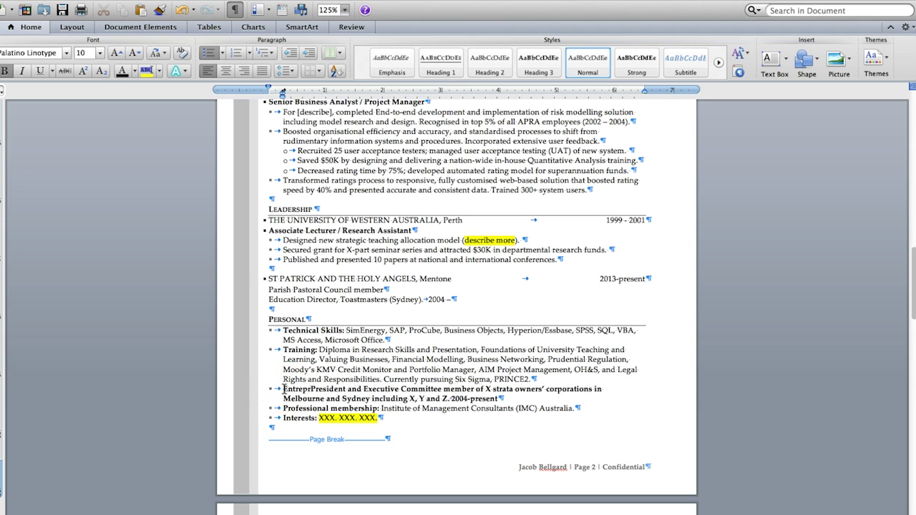
pyautogui.press('BackSpace')
pyautogui.write('u')
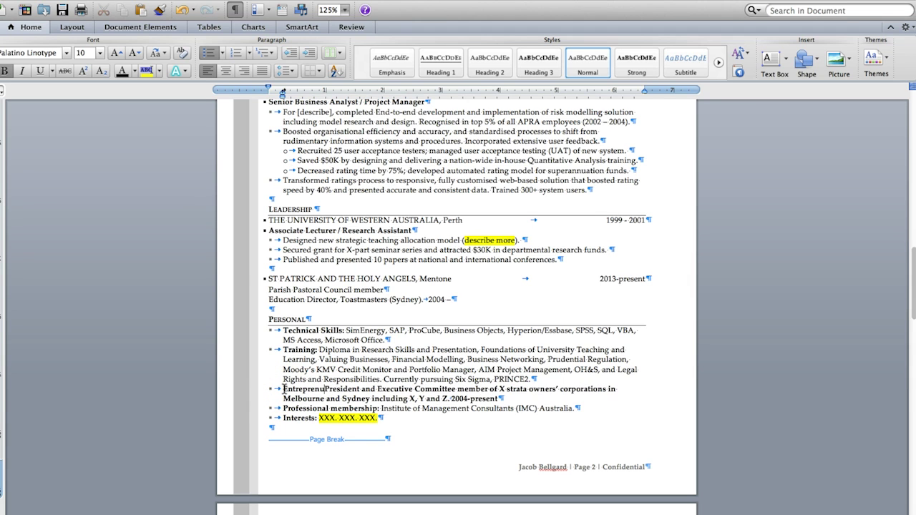
pyautogui.write('rial:')
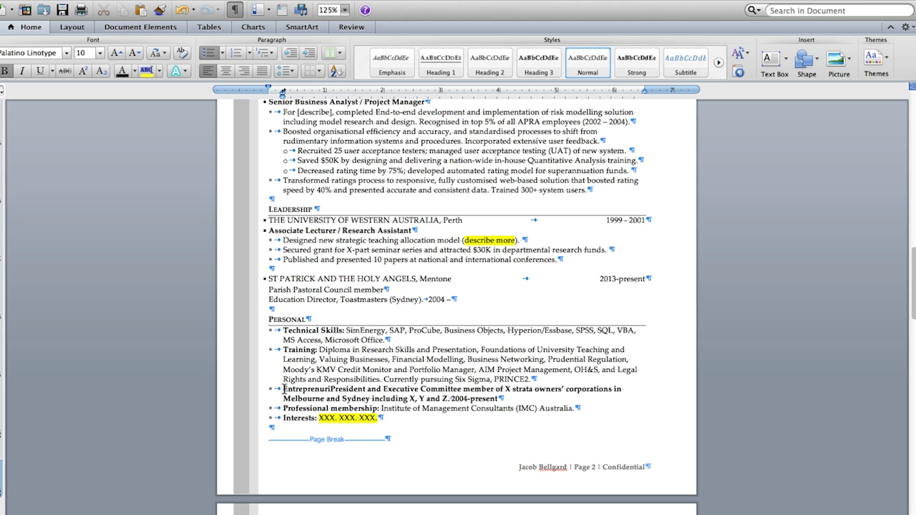
pyautogui.click(320, 388)
pyautogui.write('e')
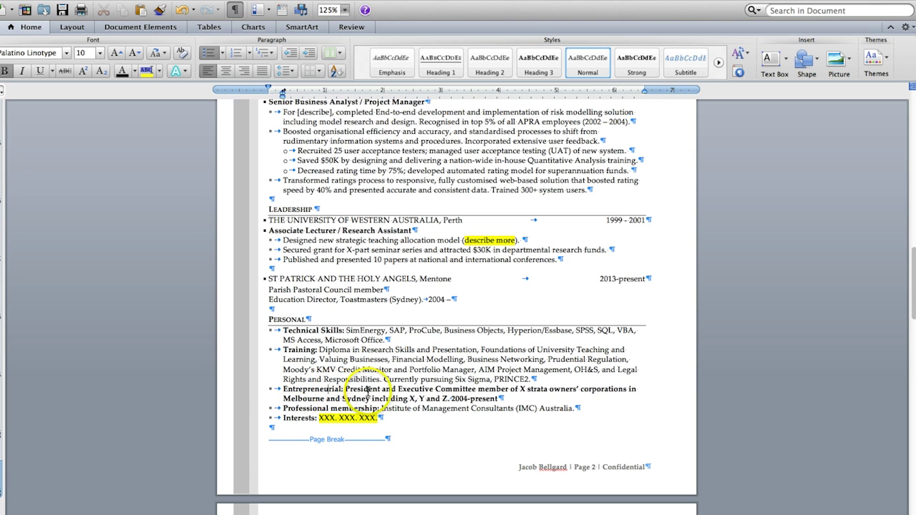
# Step: Remove bold from the text after "Entrepreneurial:" and rewrite the dates at its end as "(2004 - Present)."
pyautogui.moveTo(513, 399); pyautogui.dragTo(345, 388)
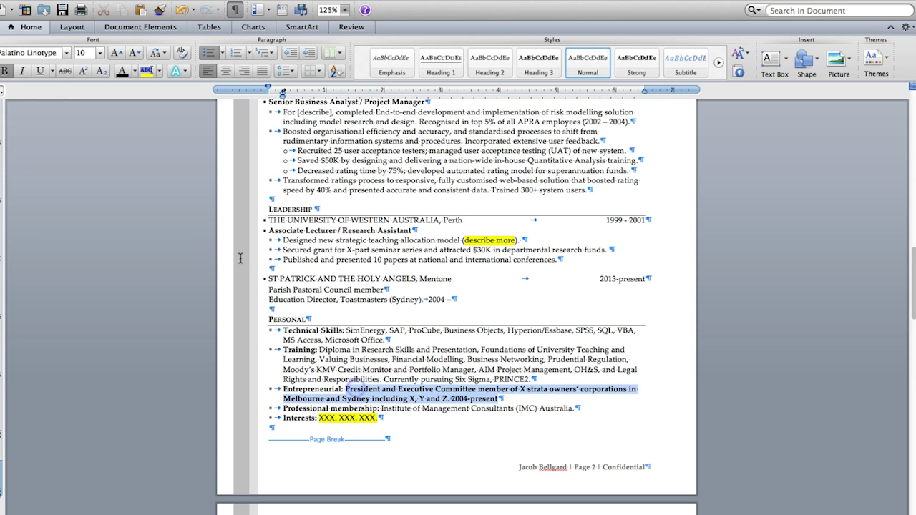
pyautogui.click(8, 73)
pyautogui.click(437, 399)
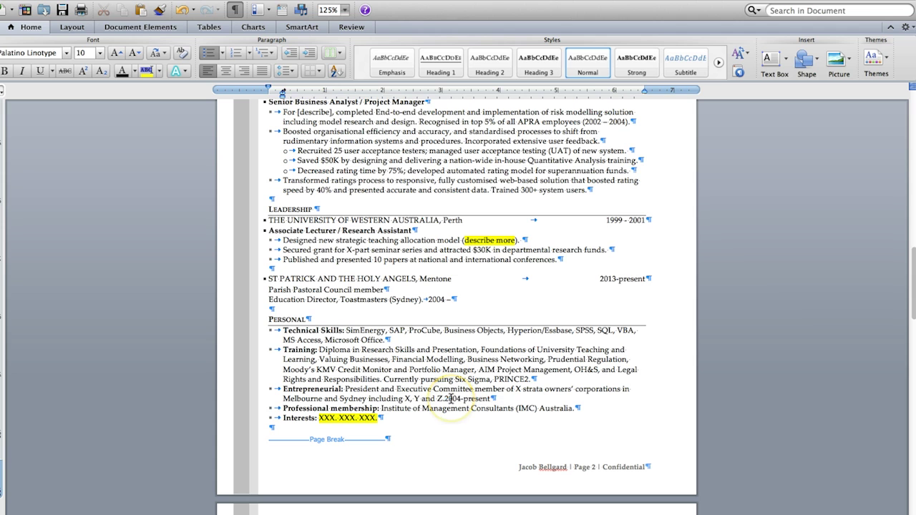
pyautogui.write('(')
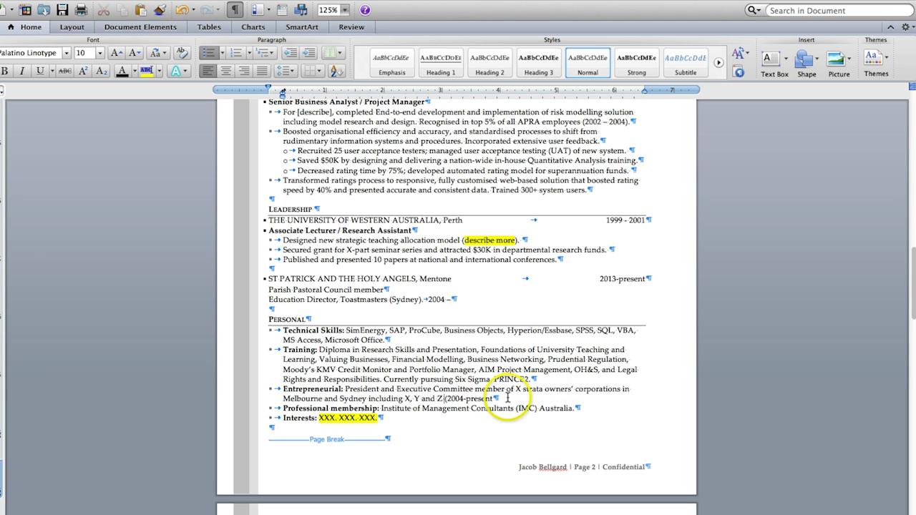
pyautogui.click(467, 400)
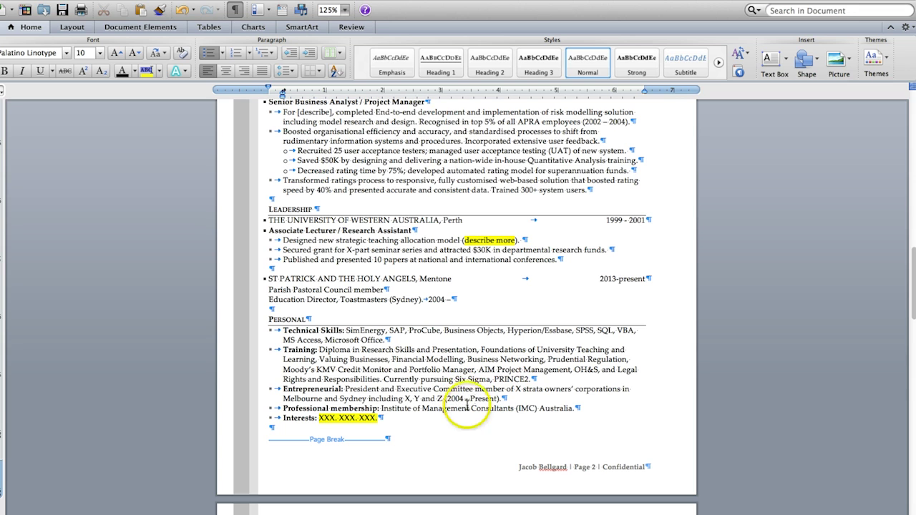
# Step: Highlight the placeholders "X, Y and Z" and "X" in the Entrepreneurial bullet in yellow
pyautogui.click(442, 399)
pyautogui.moveTo(401, 398); pyautogui.dragTo(408, 398)
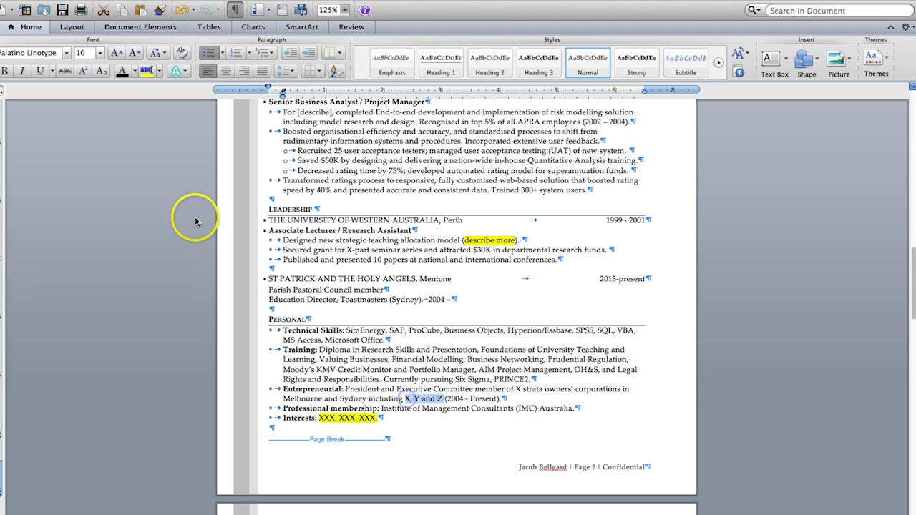
pyautogui.click(146, 70)
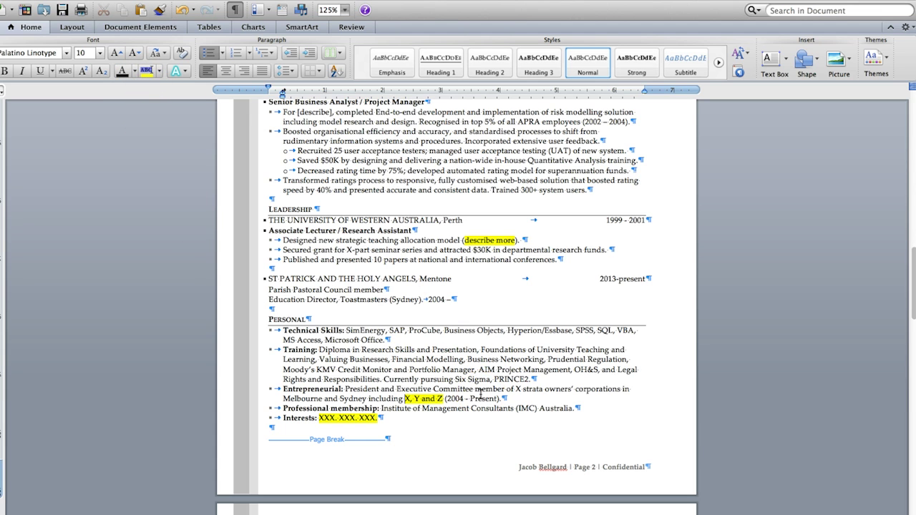
pyautogui.doubleClick(516, 389)
pyautogui.click(146, 70)
# Step: Make the "Parish Pastoral Council member" line under Leadership bold
pyautogui.scroll(2, 422, 379)
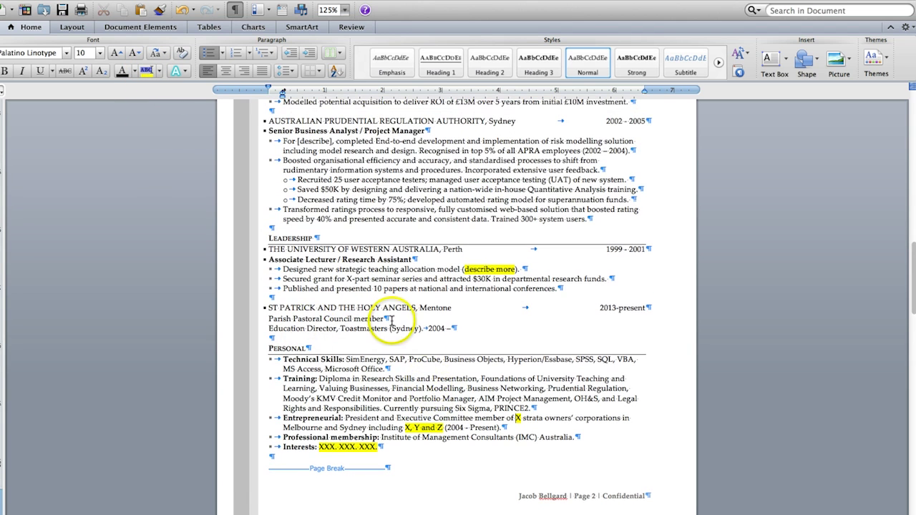
pyautogui.moveTo(389, 319); pyautogui.dragTo(264, 318)
pyautogui.click(4, 70)
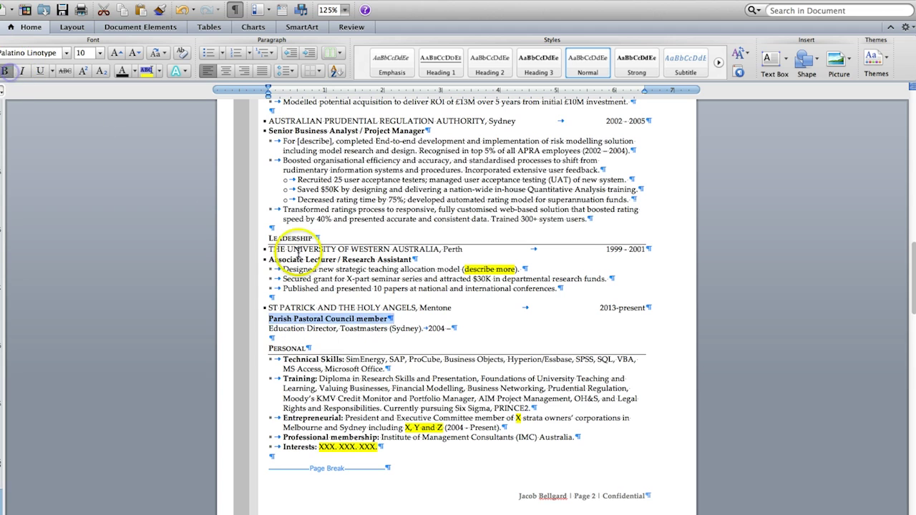
# Step: Insert a blank line and the heading "TOASTMASTERS, Sydney" followed by a tab above the Education Director line under Leadership
pyautogui.click(271, 330)
pyautogui.press('Return')
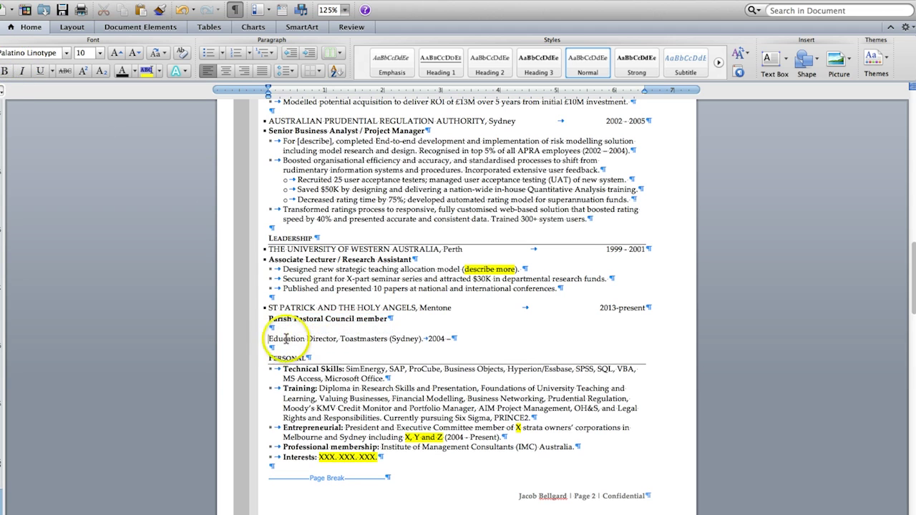
pyautogui.press('Return')
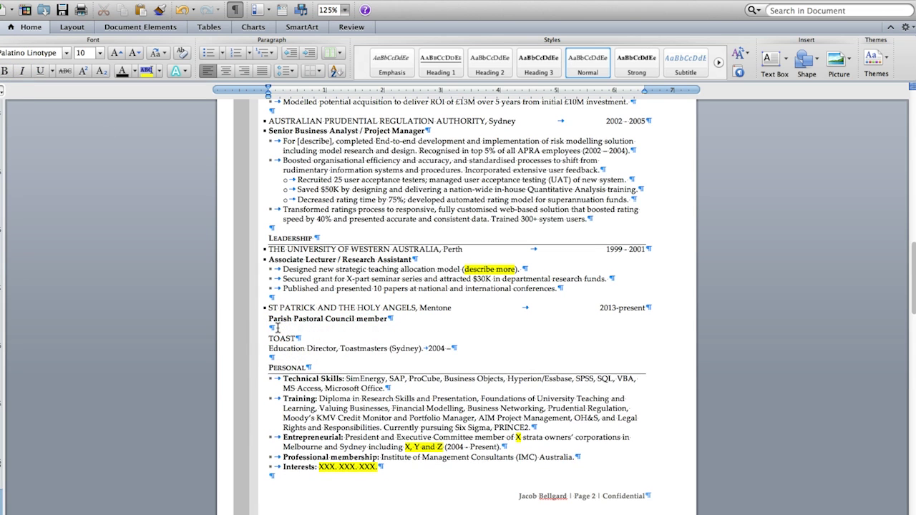
pyautogui.write('TOASTMASTERS')
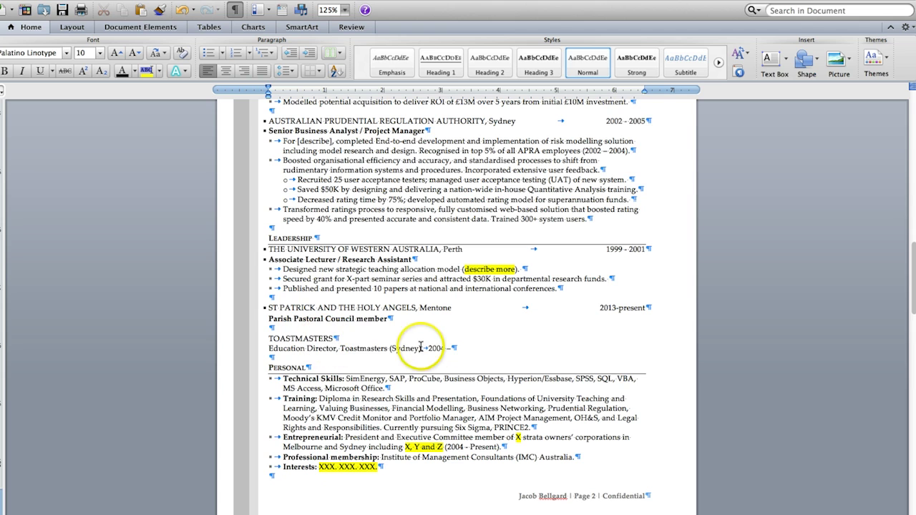
pyautogui.click(347, 341)
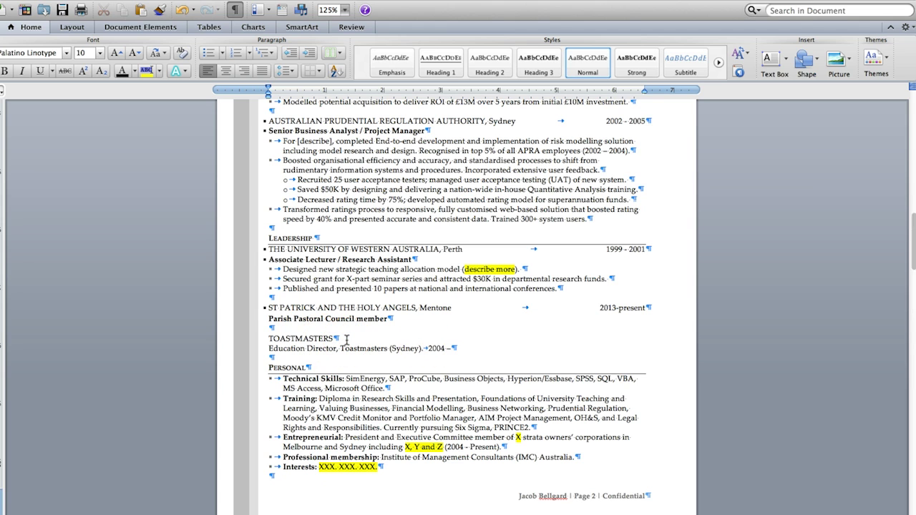
pyautogui.press('Tab')
pyautogui.click(370, 341)
# Step: Copy the formatting of the "ST PATRICK AND THE HOLY ANGELS, Mentone" heading onto the Toastmasters heading
pyautogui.tripleClick(644, 307)
pyautogui.moveTo(158, 14)
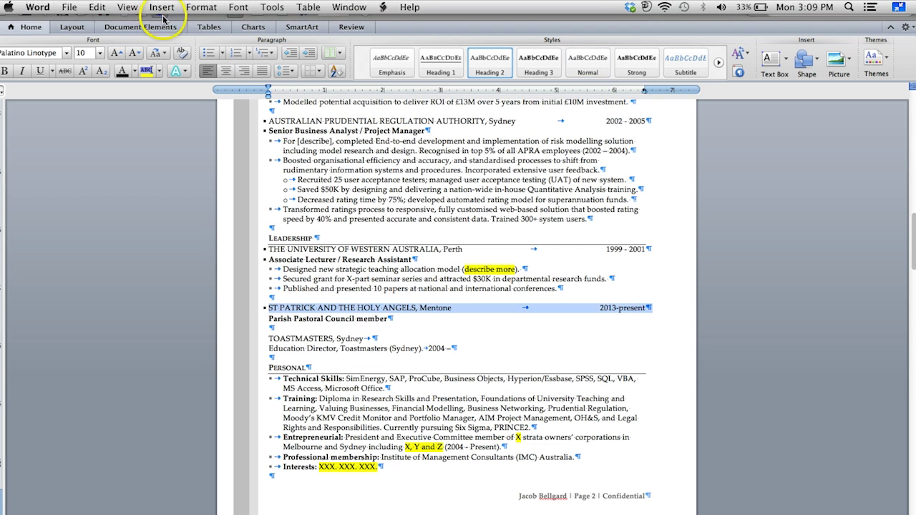
pyautogui.click(372, 339)
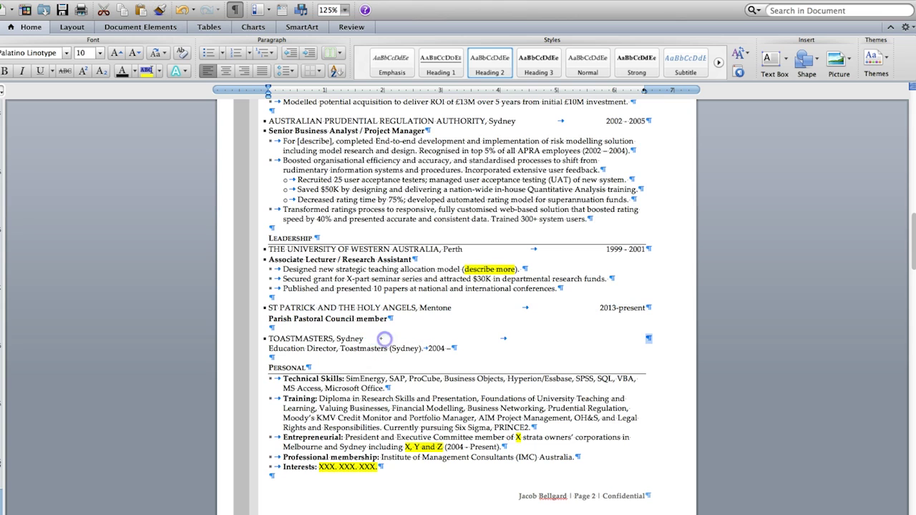
# Step: Enter 2004 as the date of the Toastmasters heading and shorten the role line below it to "Education Director"
pyautogui.click(653, 340)
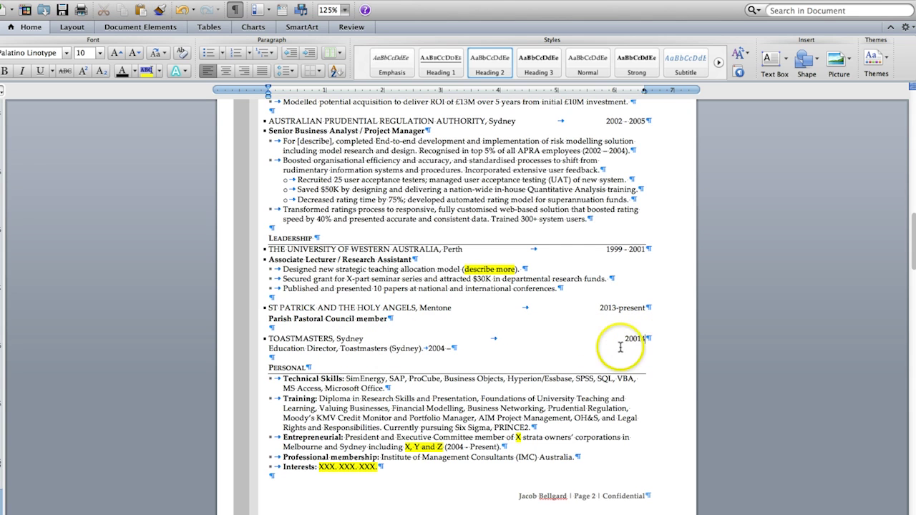
pyautogui.click(449, 351)
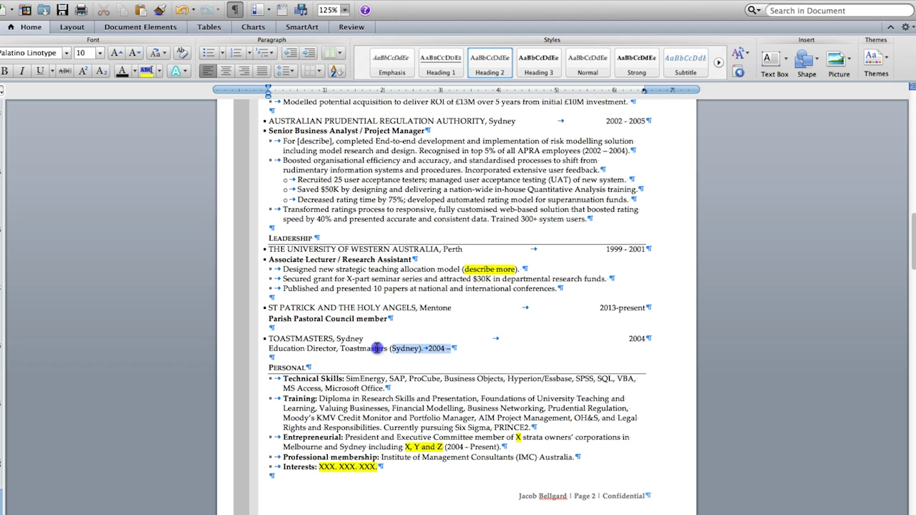
pyautogui.press('BackSpace')
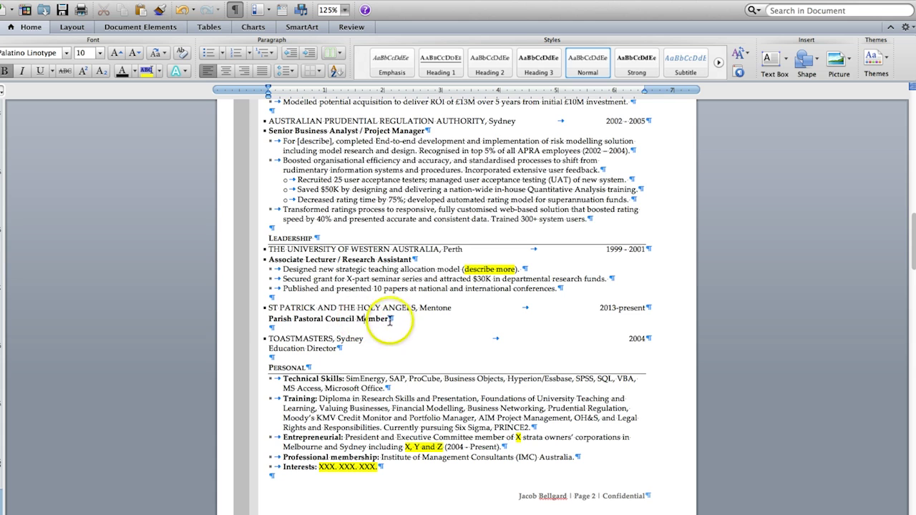
# Step: Add a full stop after the Parish Pastoral Council Member, Associate Lecturer / Research Assistant and Senior Business Analyst / Project Manager titles
pyautogui.click(403, 317)
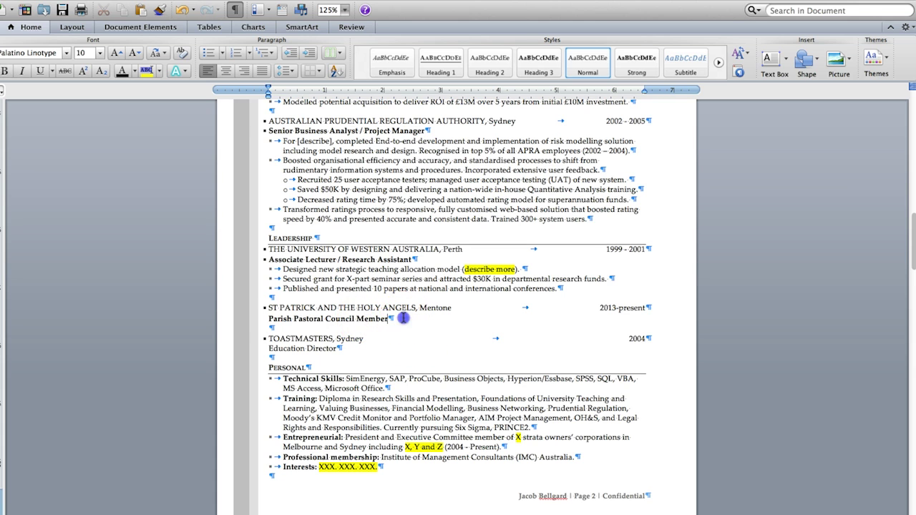
pyautogui.write('.')
pyautogui.click(414, 259)
pyautogui.write('.')
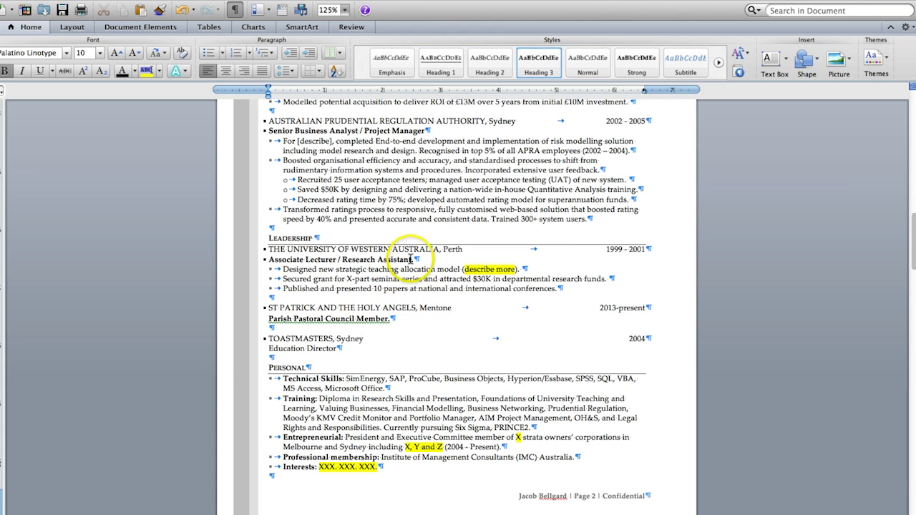
pyautogui.click(432, 131)
pyautogui.write('.')
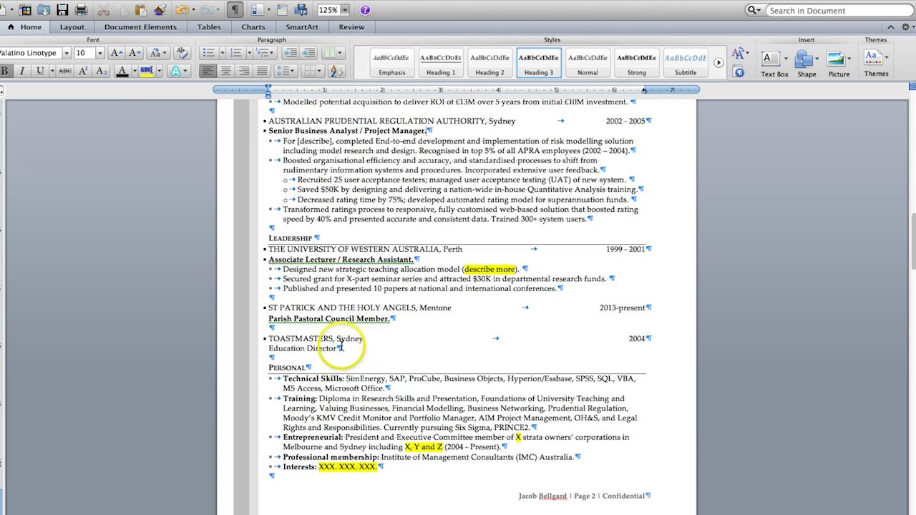
# Step: Make the "Education Director" line bold and rewrite the St Patrick and the Holy Angels dates as "2013 - Present"
pyautogui.moveTo(343, 347); pyautogui.dragTo(260, 347)
pyautogui.click(5, 71)
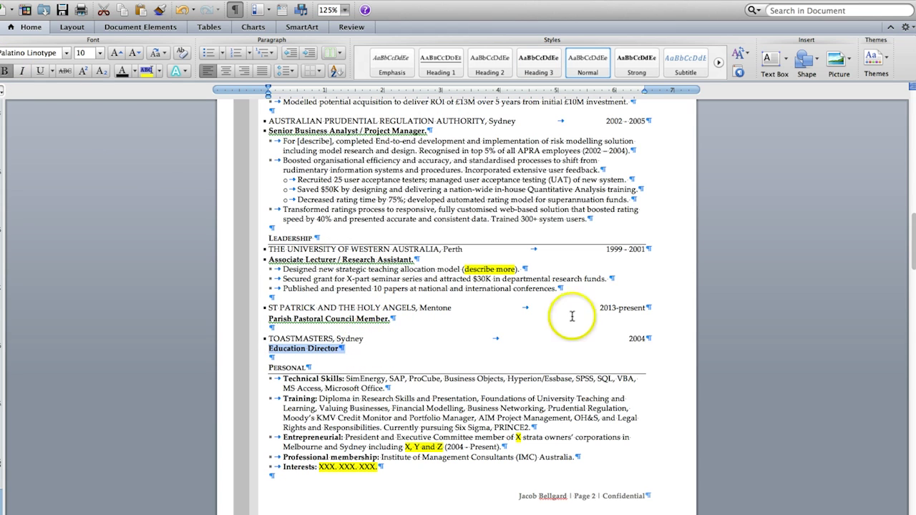
pyautogui.doubleClick(628, 308)
pyautogui.write('Present')
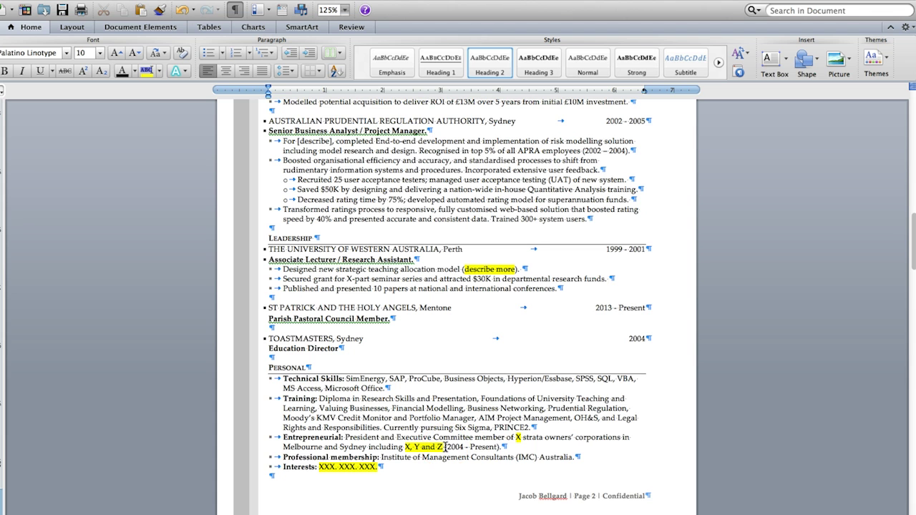
# Step: Replace the surname in the page footer and remove "Confidential" together with its separator after the page number
pyautogui.click(550, 495)
pyautogui.doubleClick(555, 496)
pyautogui.write('Adams')
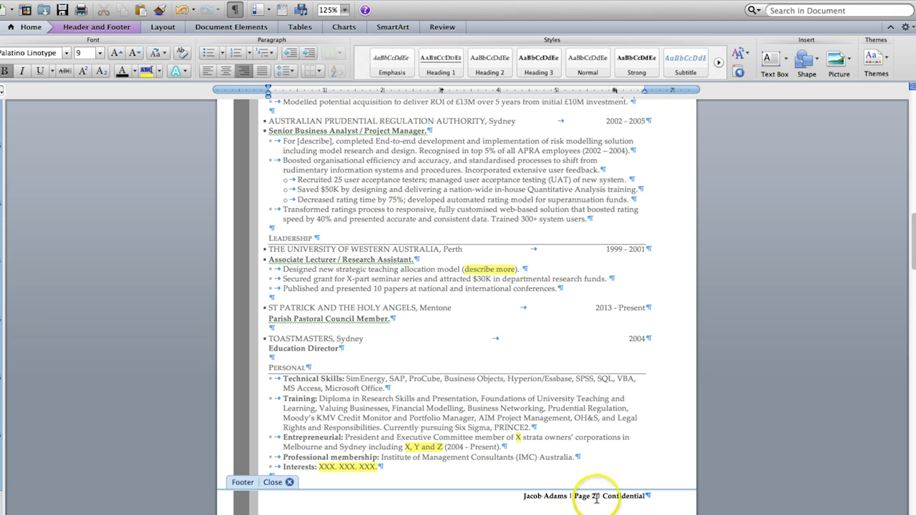
pyautogui.doubleClick(616, 495)
pyautogui.press('Delete')
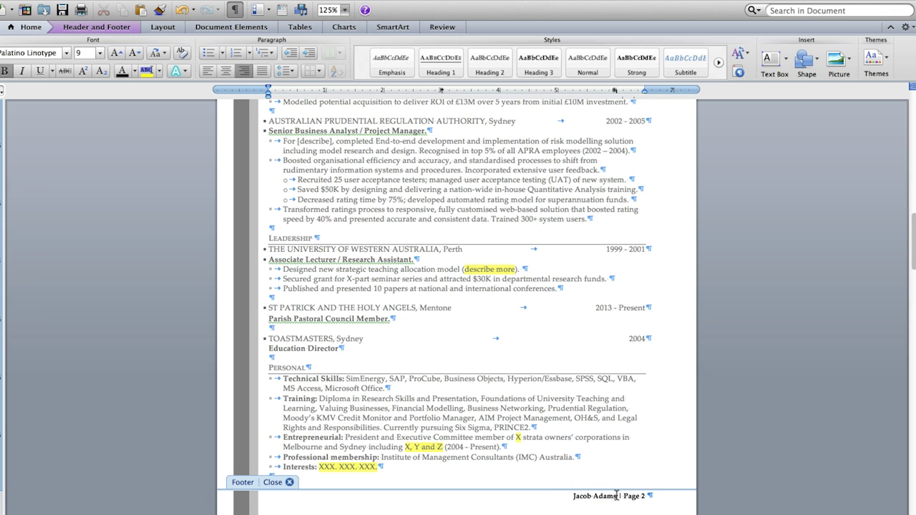
pyautogui.click(289, 482)
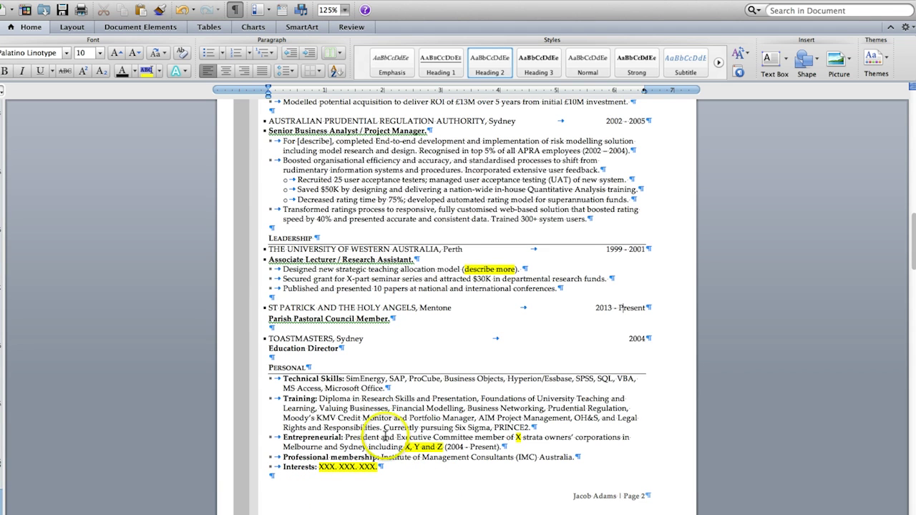
# Step: Add a full stop after "Senior Executive – Business Modelling" and remove italics from the page 2 JA Consulting and Baker Tilly dates
pyautogui.scroll(5, 369, 323)
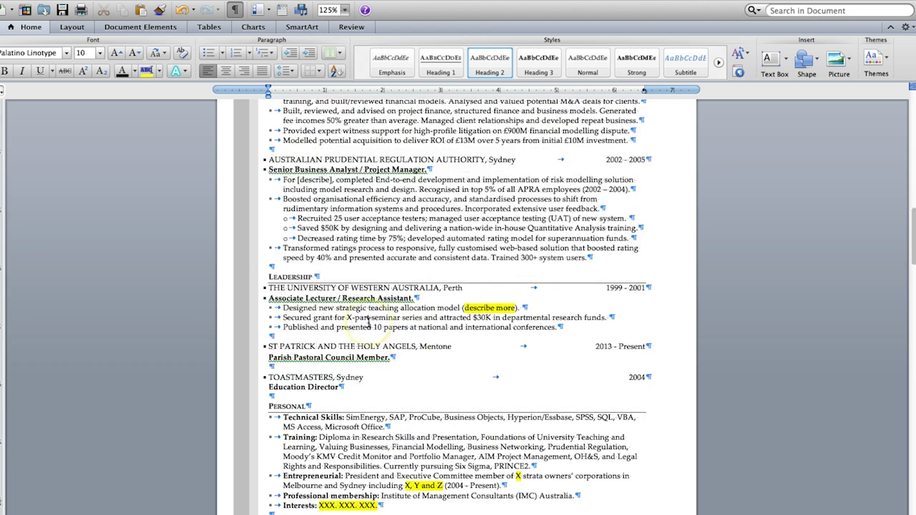
pyautogui.click(413, 188)
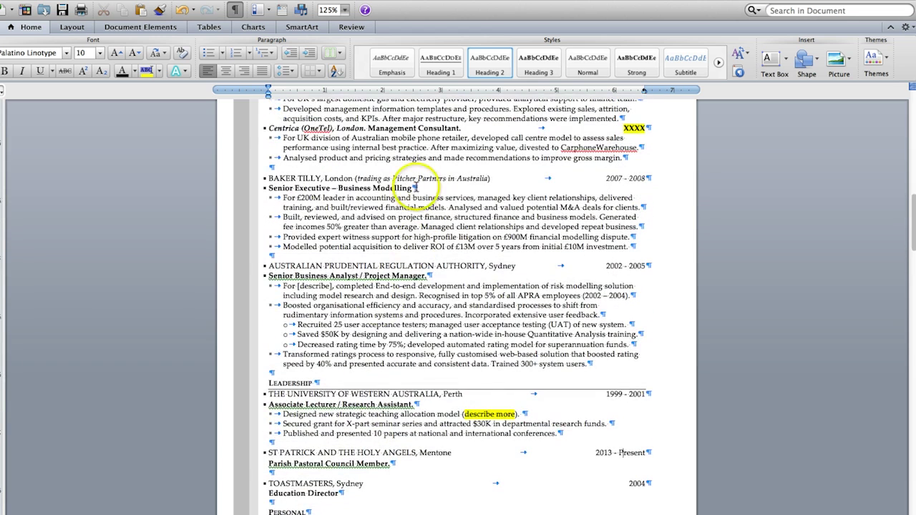
pyautogui.scroll(4, 413, 188)
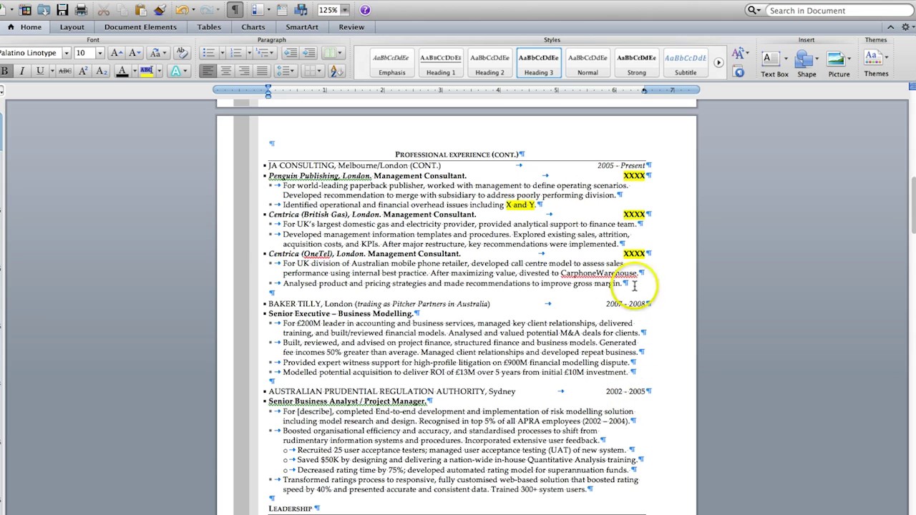
pyautogui.moveTo(644, 165); pyautogui.dragTo(600, 165)
pyautogui.click(32, 71)
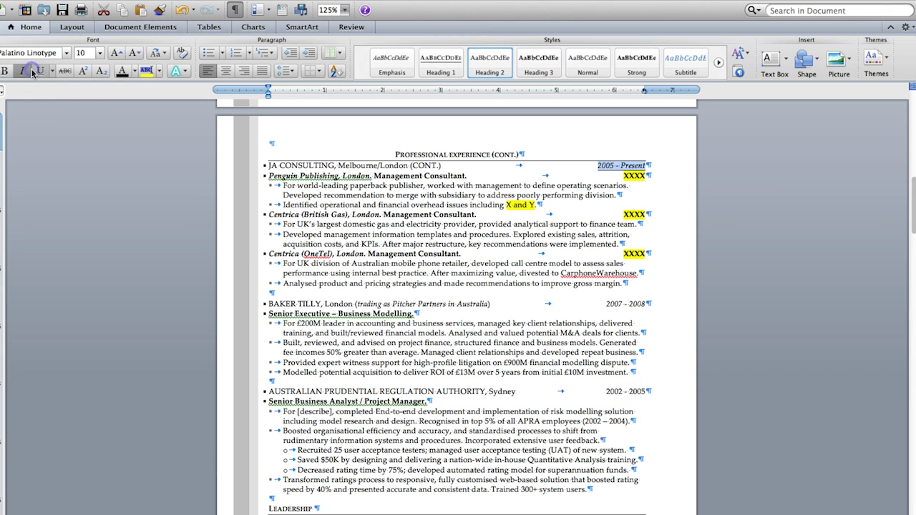
pyautogui.click(39, 73)
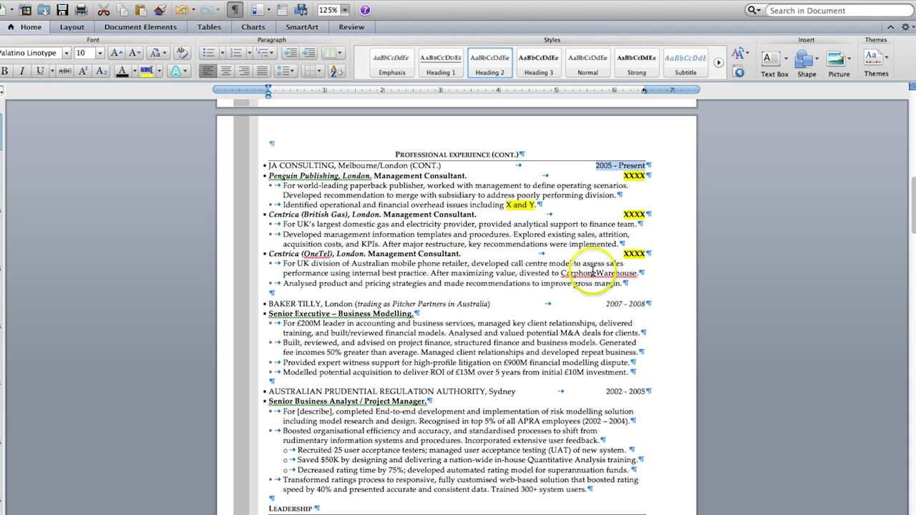
pyautogui.click(625, 307)
pyautogui.click(22, 71)
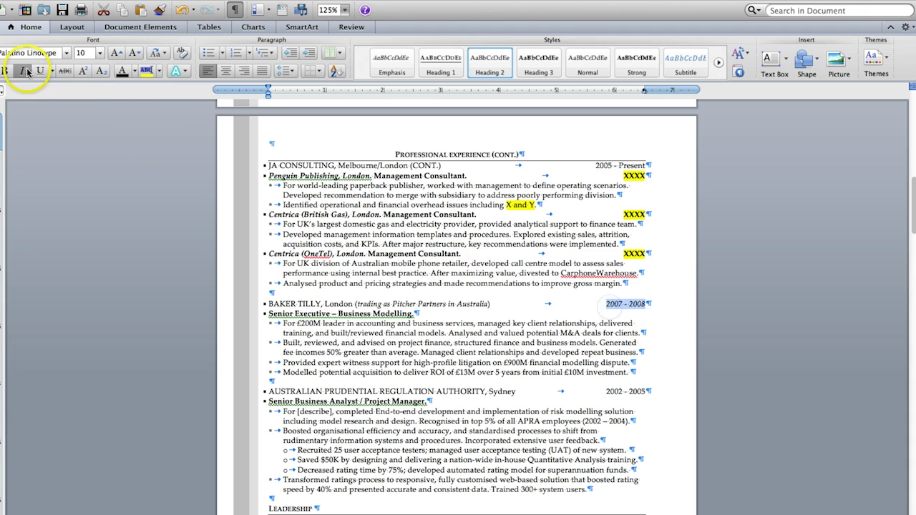
# Step: Add a full stop after "Risk Consultant" in the Lumo Energy heading on page 1
pyautogui.scroll(-3, 609, 469)
pyautogui.scroll(-5, 609, 469)
pyautogui.scroll(8, 609, 470)
pyautogui.scroll(2, 609, 470)
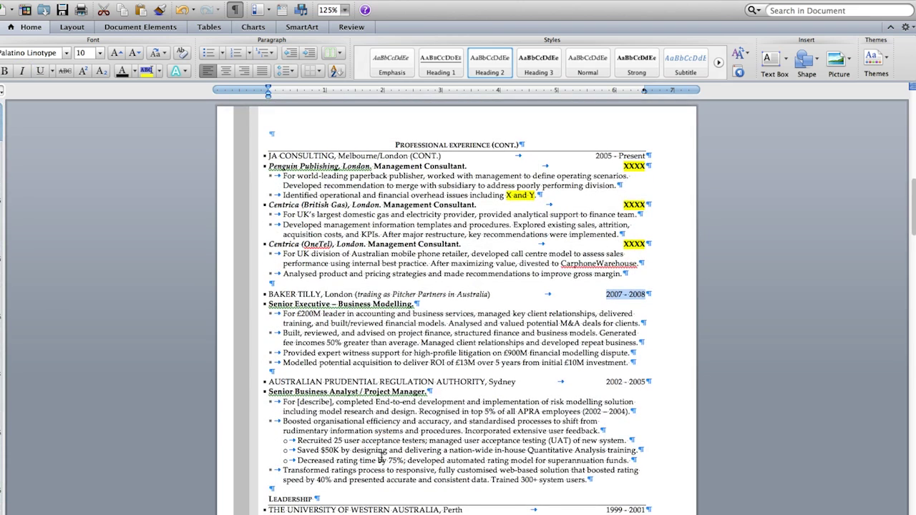
pyautogui.scroll(8, 444, 344)
pyautogui.scroll(5, 447, 354)
pyautogui.scroll(3, 448, 353)
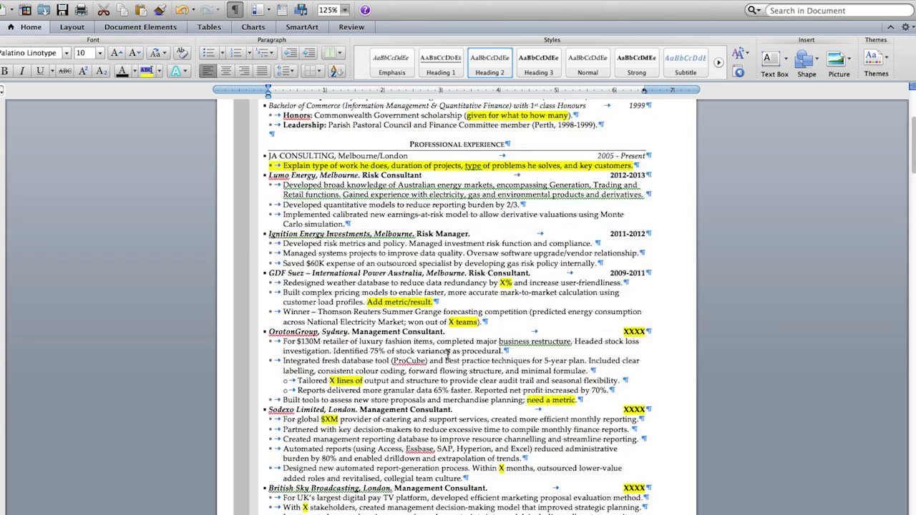
pyautogui.scroll(1, 448, 354)
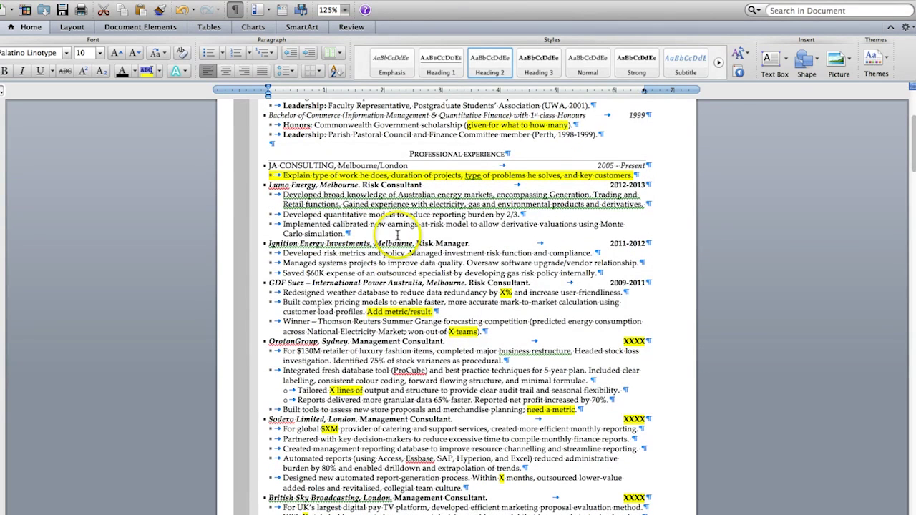
pyautogui.click(425, 185)
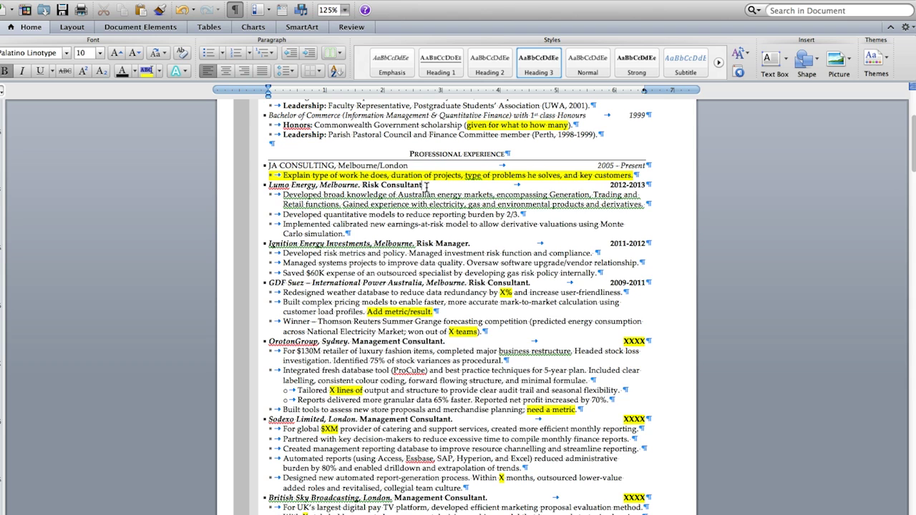
# Step: Review both pages of the résumé, from the contact header to the Personal section, for consistent formatting
pyautogui.scroll(-2, 350, 245)
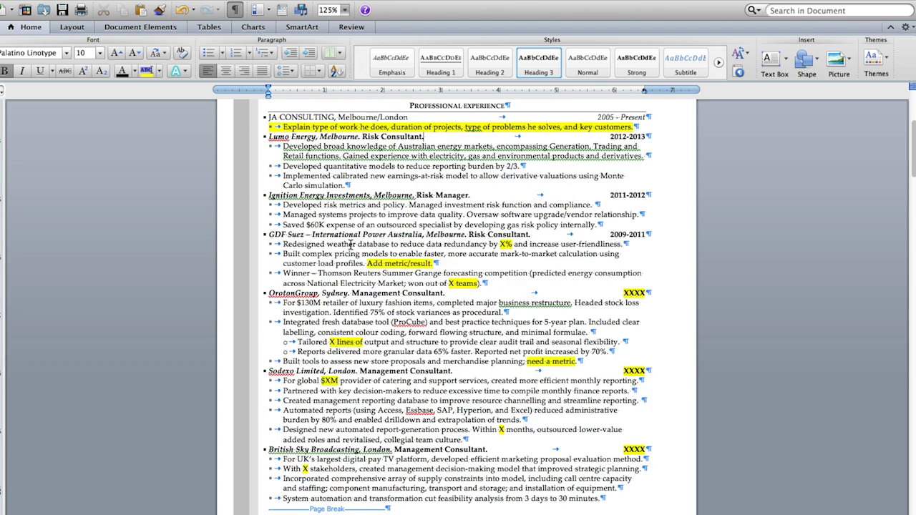
pyautogui.scroll(10, 383, 354)
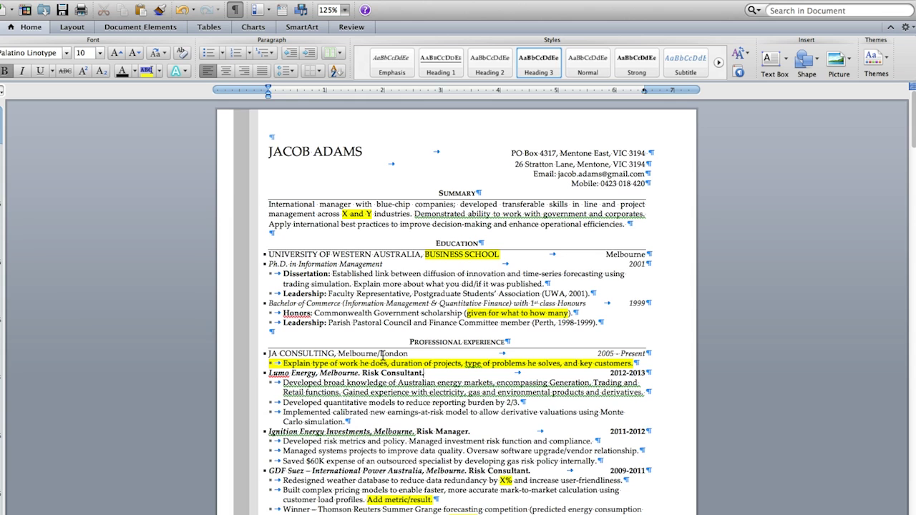
pyautogui.scroll(-2, 383, 355)
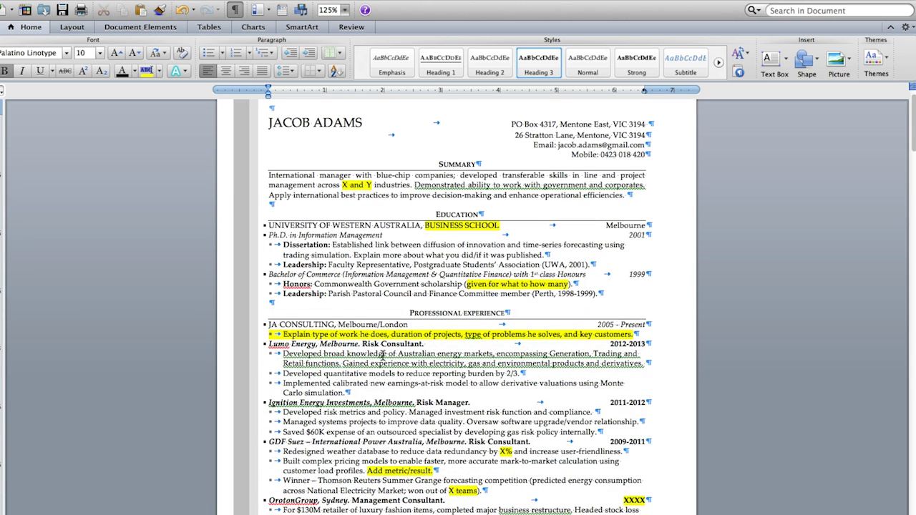
pyautogui.scroll(2, 383, 355)
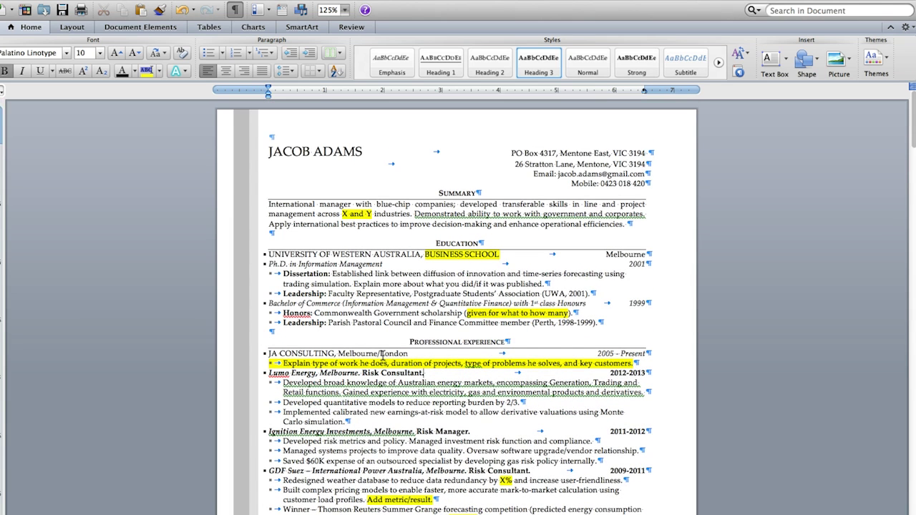
pyautogui.scroll(-20, 383, 356)
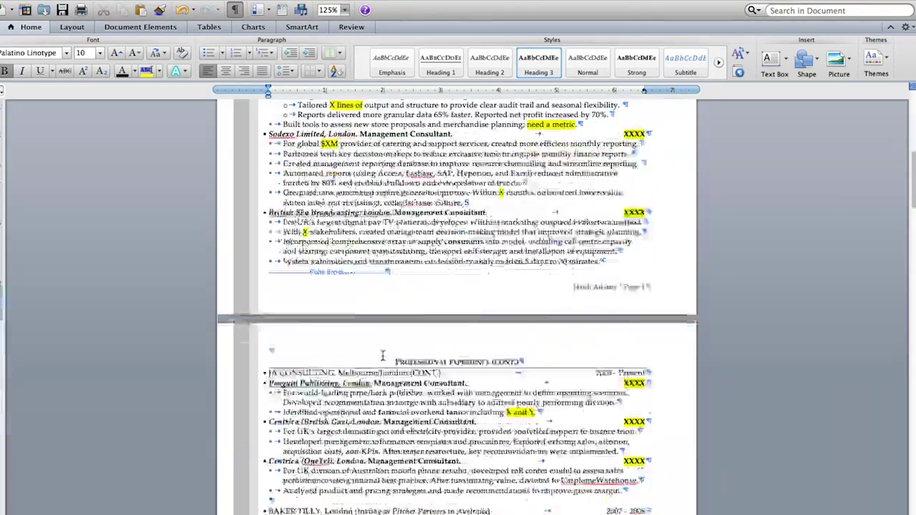
pyautogui.scroll(-20, 383, 356)
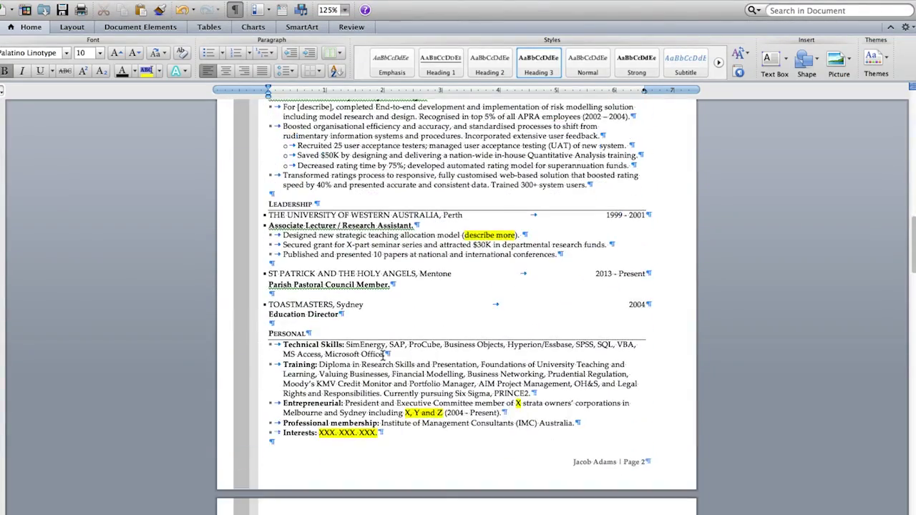
pyautogui.scroll(20, 382, 355)
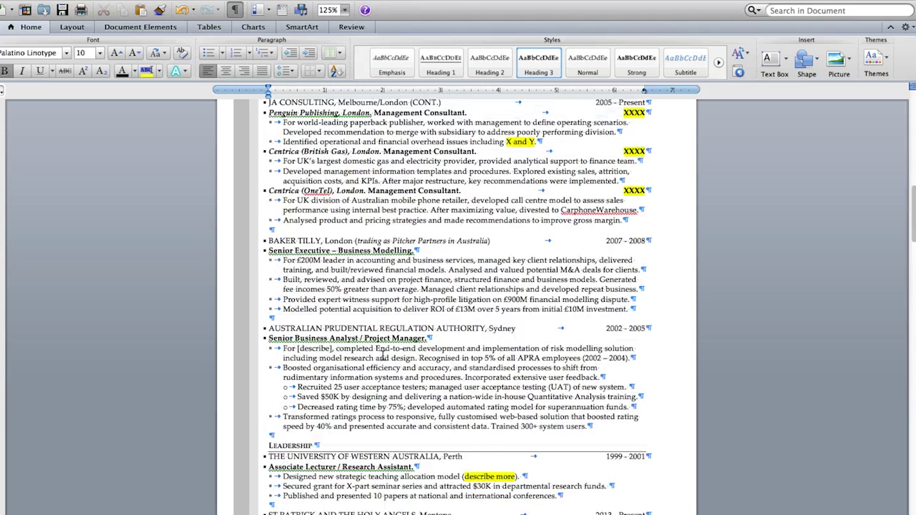
pyautogui.scroll(3, 382, 355)
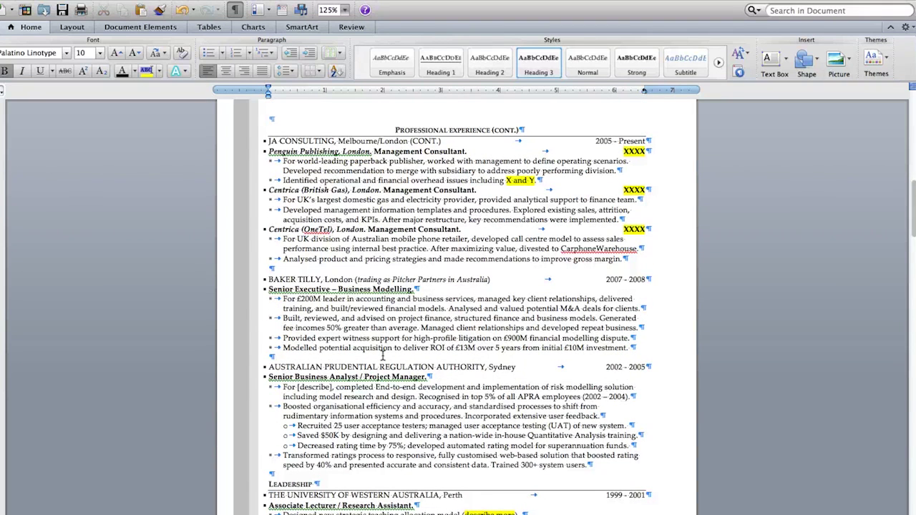
# Step: Check the whole document again, from the contact header through both résumé pages to the removed content at the end
pyautogui.scroll(20, 382, 356)
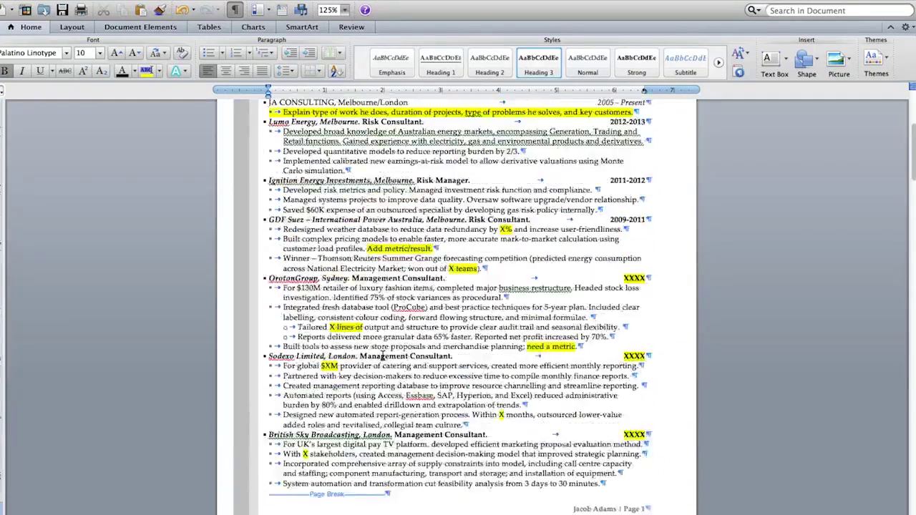
pyautogui.scroll(12, 383, 355)
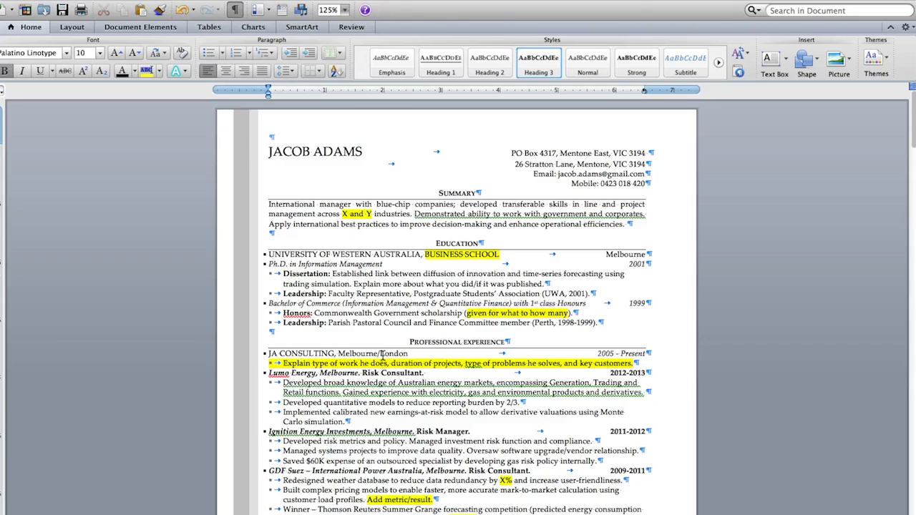
pyautogui.scroll(-20, 383, 355)
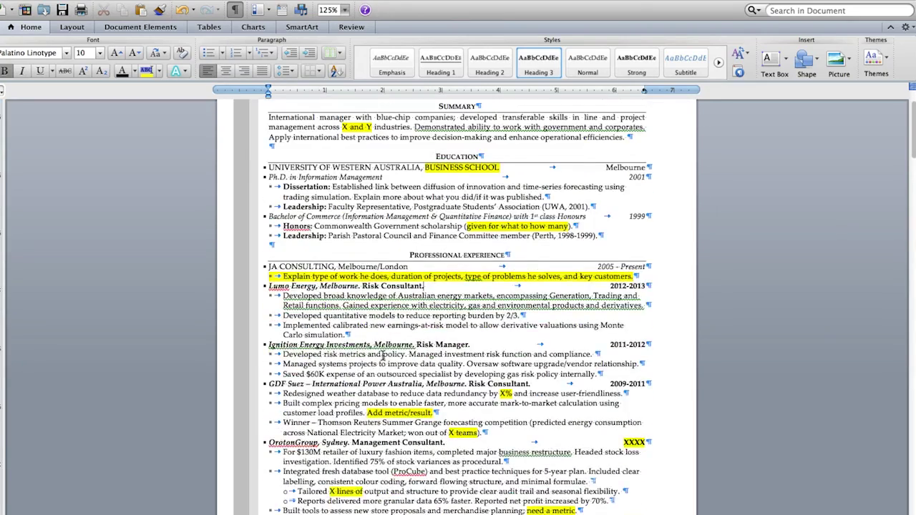
pyautogui.scroll(-20, 383, 356)
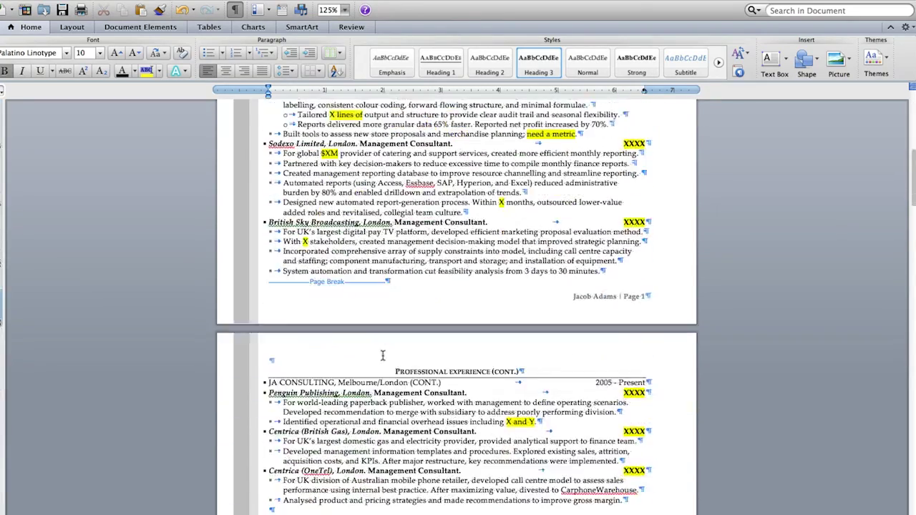
pyautogui.scroll(-15, 383, 356)
pyautogui.scroll(-20, 382, 356)
pyautogui.scroll(-18, 383, 355)
# Step: Delete the surplus blank lines above the Community College Gippsland and Family Business entries in the removed content on page 4
pyautogui.scroll(3, 383, 355)
pyautogui.click(283, 280)
pyautogui.press('BackSpace')
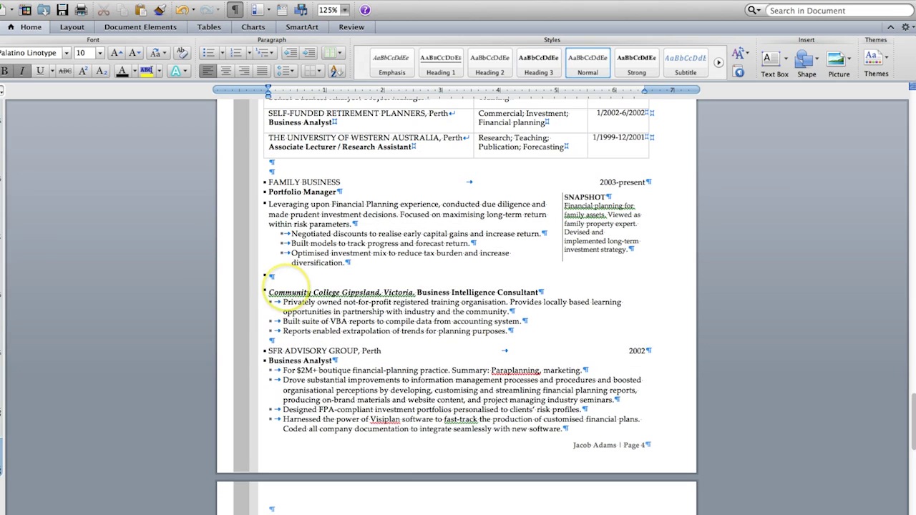
pyautogui.click(283, 173)
pyautogui.press('BackSpace')
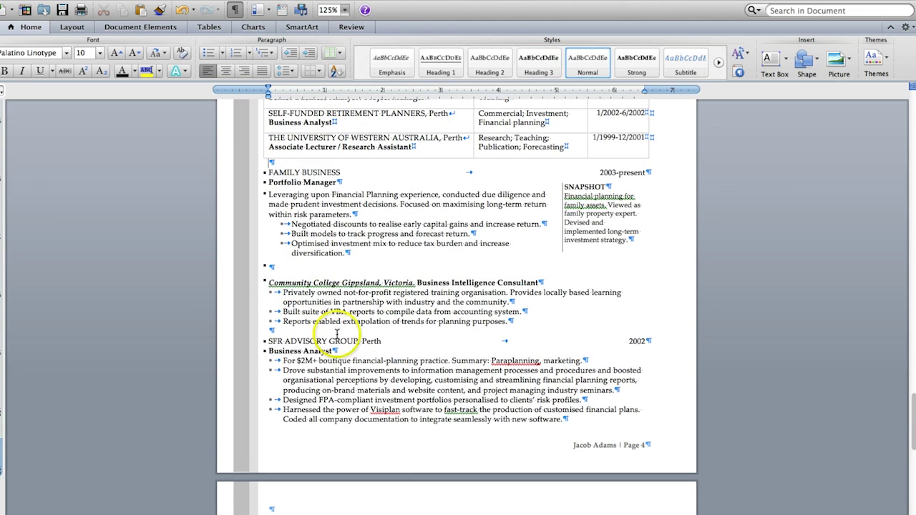
# Step: Delete the extra blank line between "REMOVED:" and the Career Summary heading and check the spacing of the entries below
pyautogui.scroll(12, 336, 334)
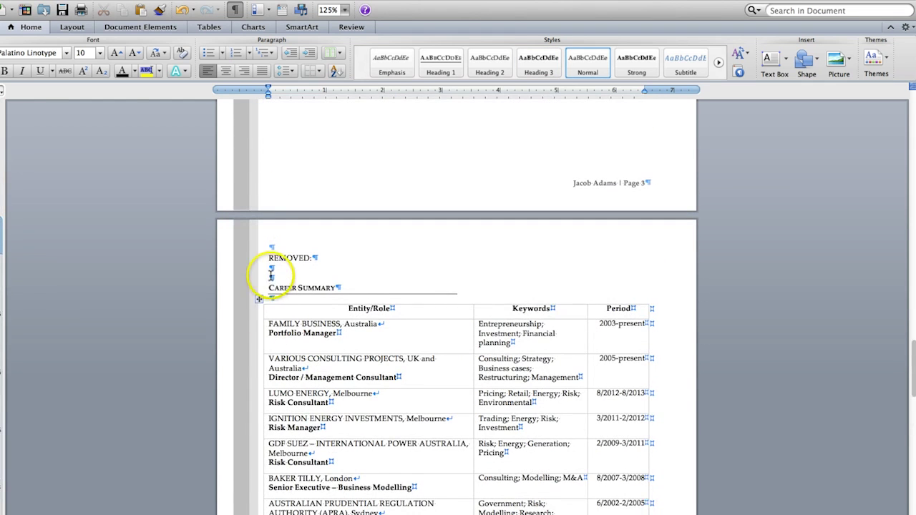
pyautogui.click(271, 276)
pyautogui.press('BackSpace')
pyautogui.click(270, 257)
pyautogui.scroll(-10, 297, 296)
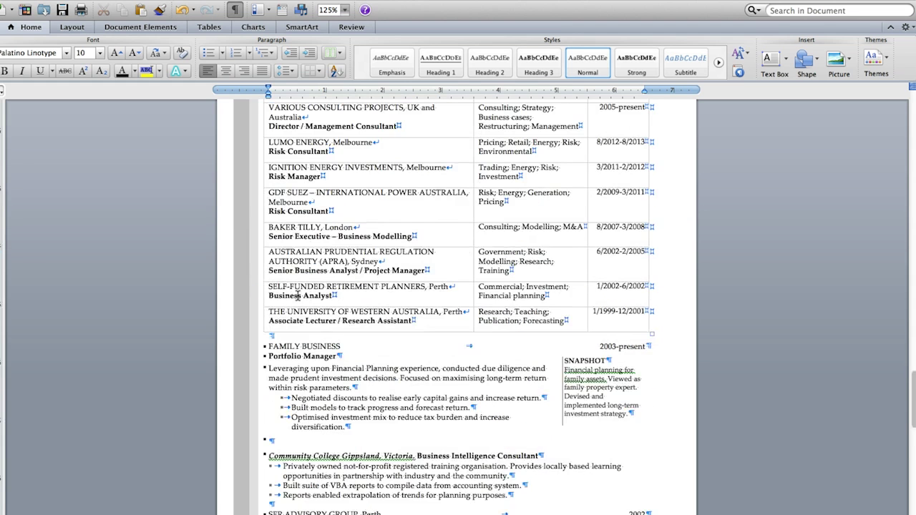
pyautogui.click(275, 357)
pyautogui.scroll(-3, 285, 485)
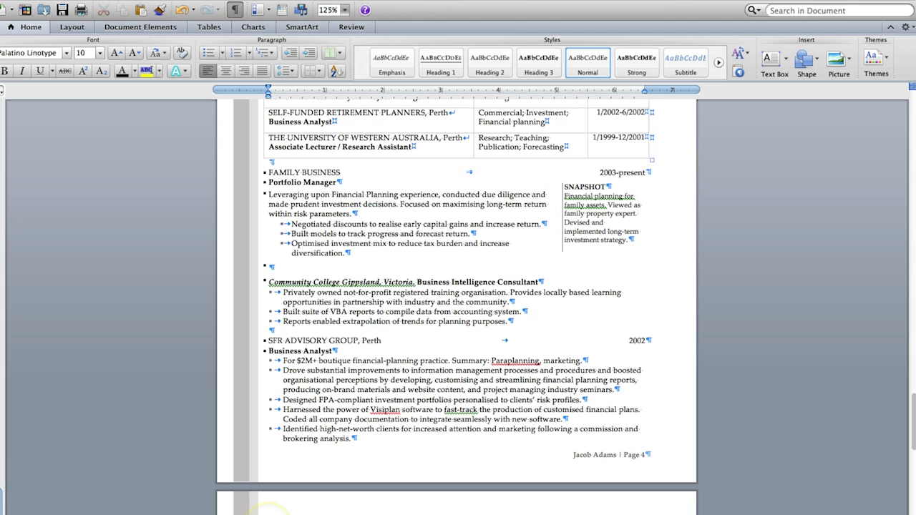
# Step: Delete the empty paragraph below the Interests line at the end of page 2
pyautogui.scroll(2, 284, 484)
pyautogui.scroll(20, 307, 345)
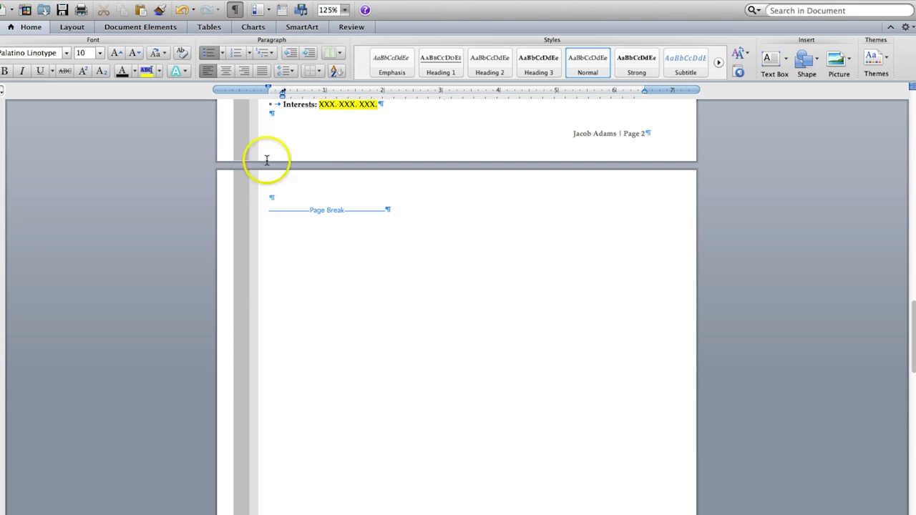
pyautogui.click(273, 118)
pyautogui.press('Delete')
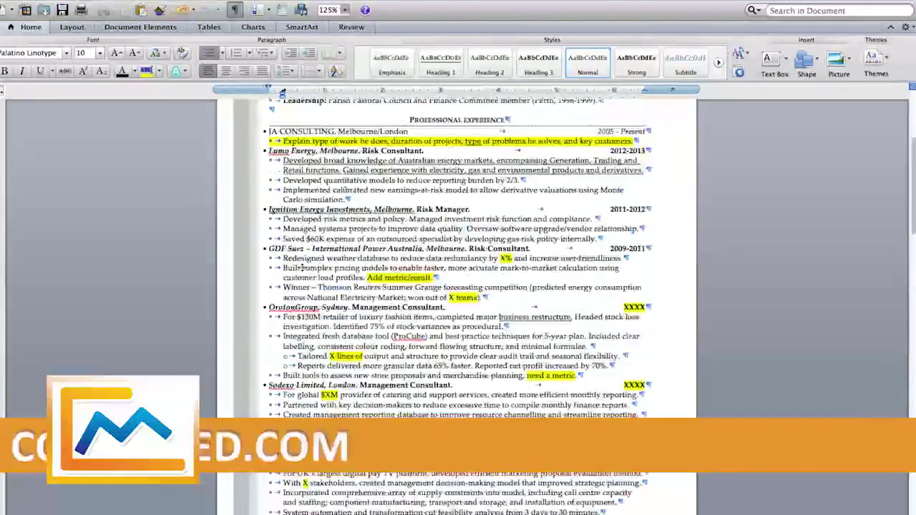
# Step: Return to the start of the résumé and save the document
pyautogui.scroll(5, 301, 268)
pyautogui.click(219, 164)
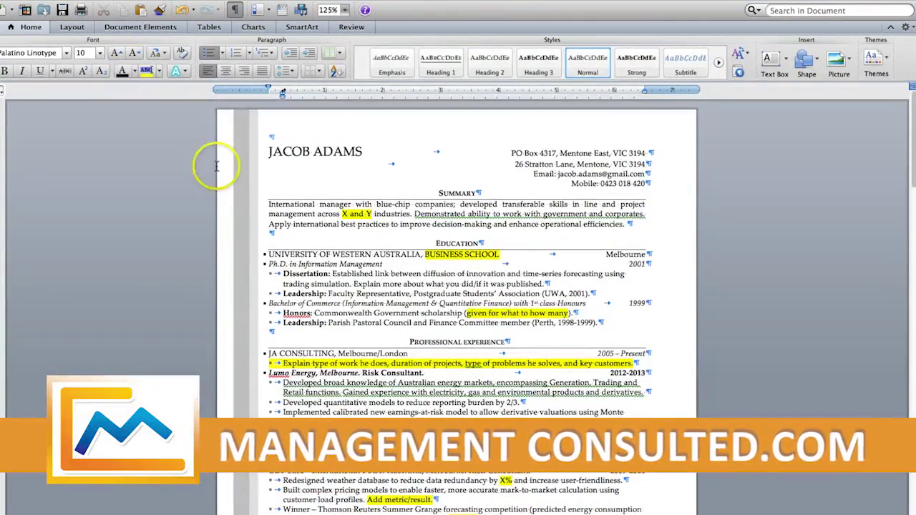
pyautogui.click(63, 10)
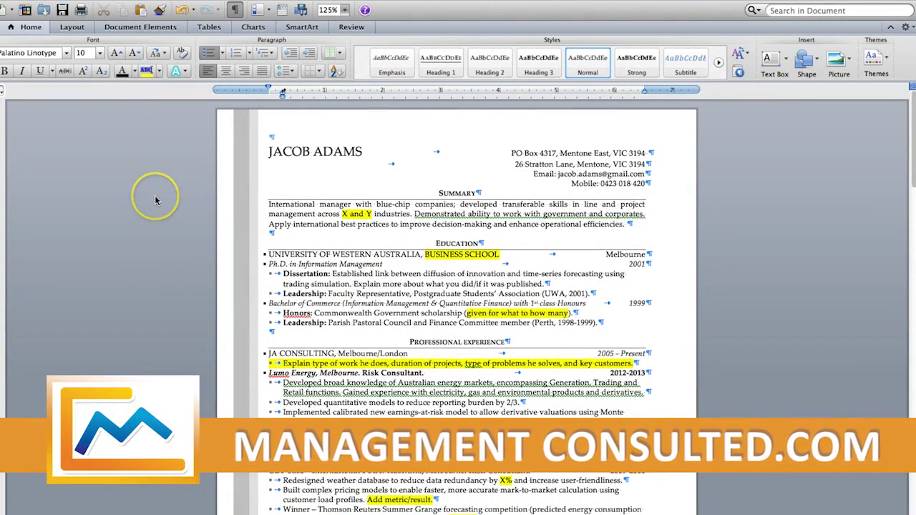